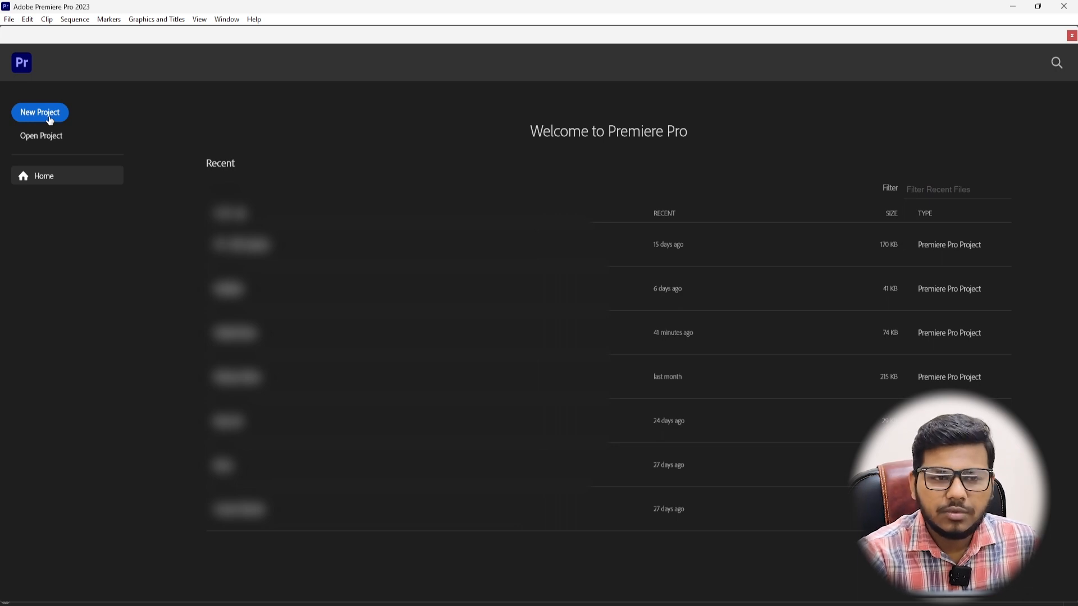
Start a new project and name it Tutorial Project.
left_click(45, 110)
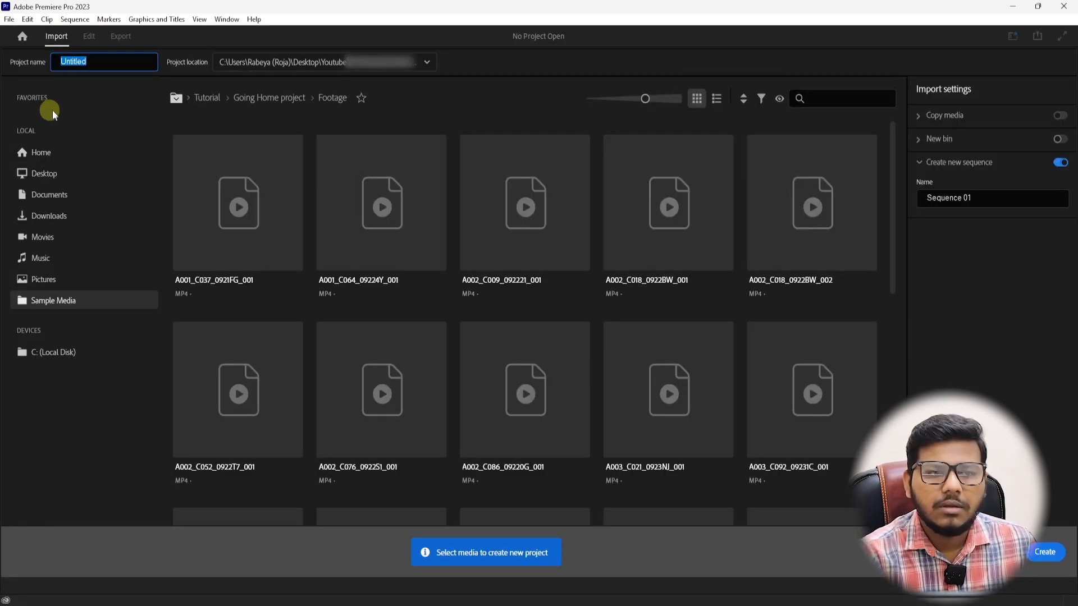
left_click(73, 60)
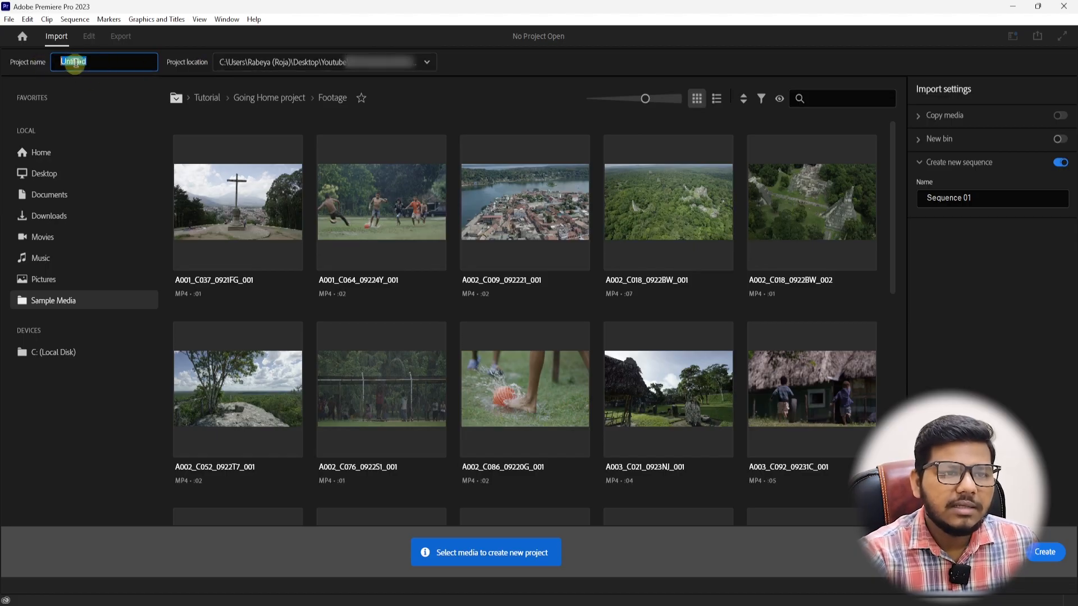
double_click(90, 62)
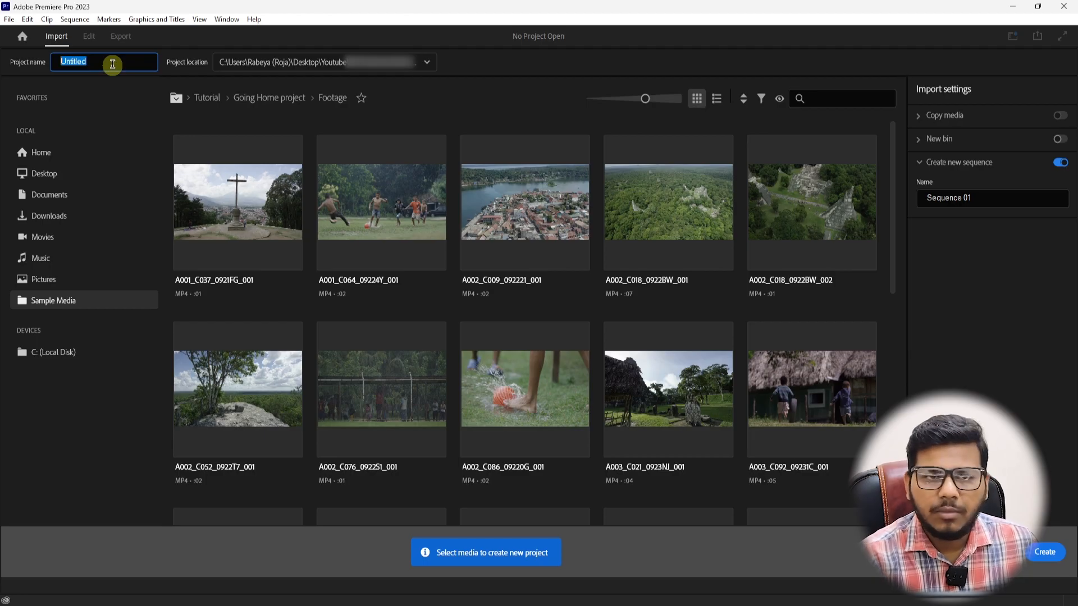
type("Tutorial Project")
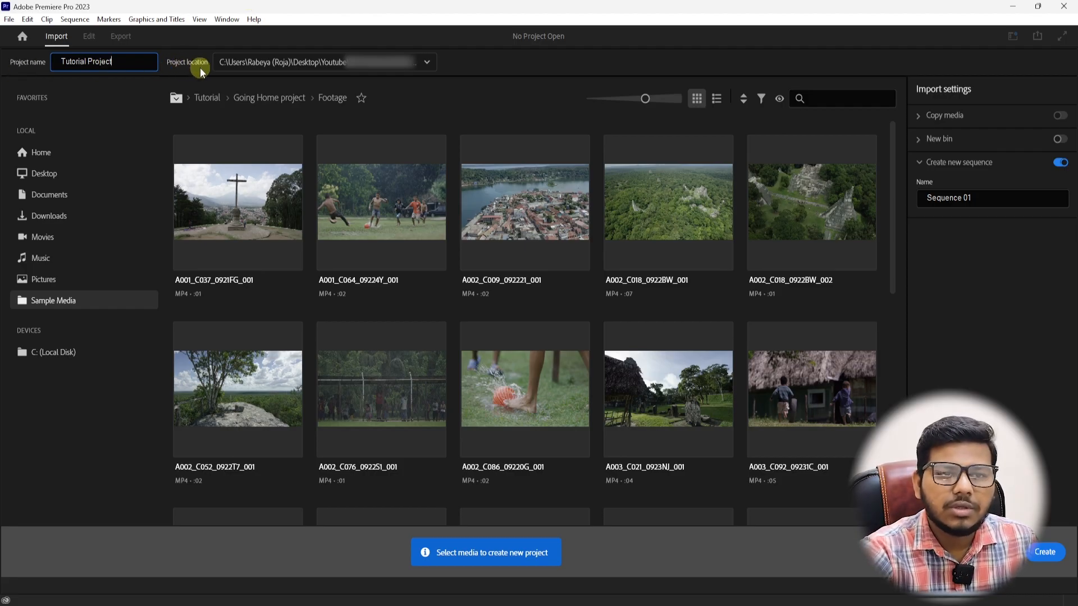
Make a folder named Project inside Desktop\Tutorial, set it as the project location, and create the project.
left_click(426, 61)
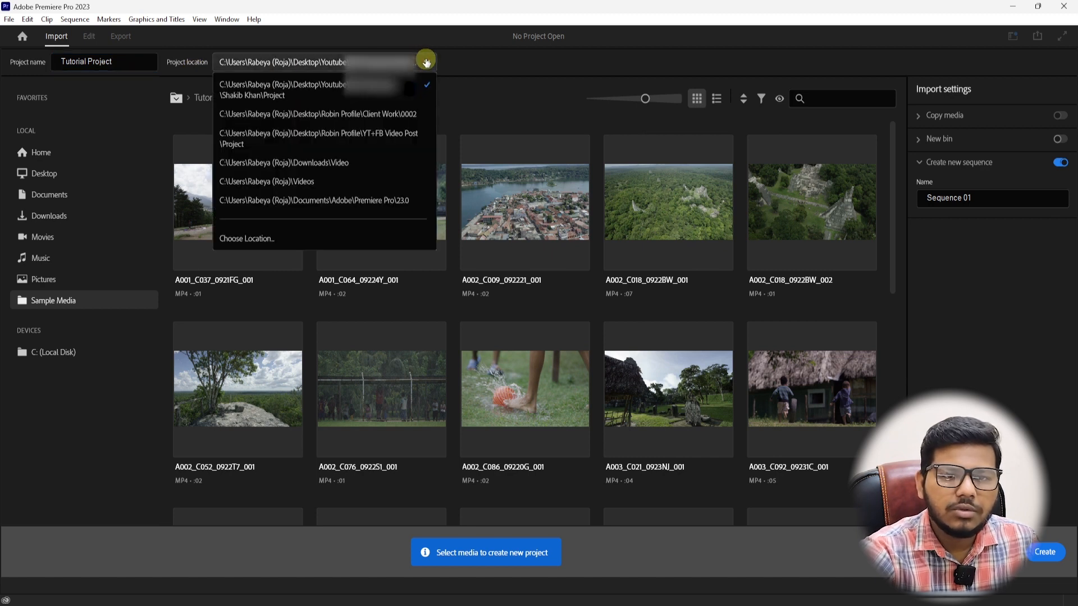
left_click(243, 240)
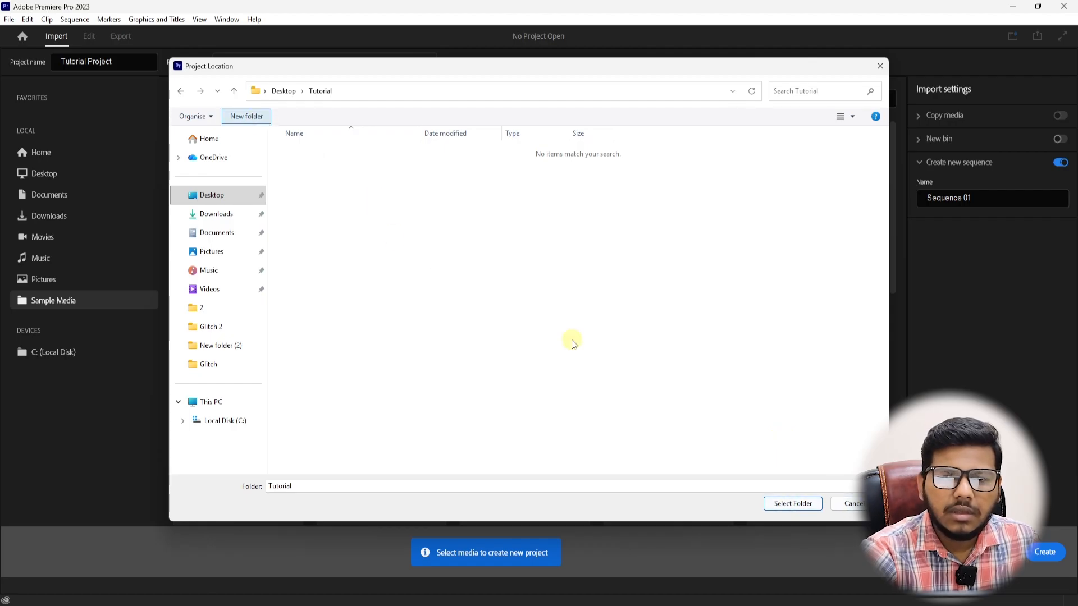
type("Project")
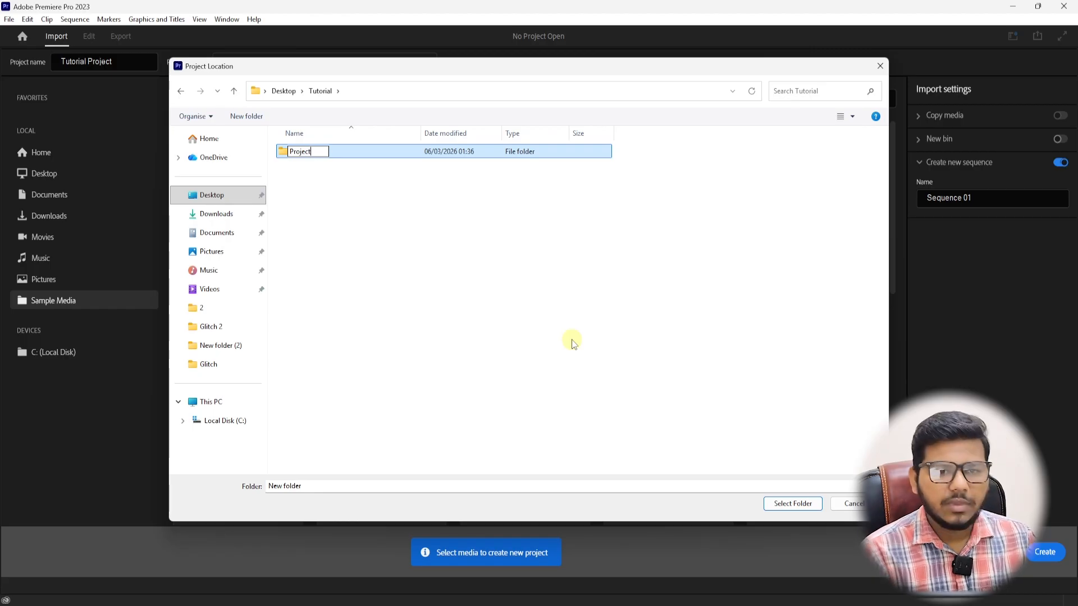
key("Return")
left_click(793, 504)
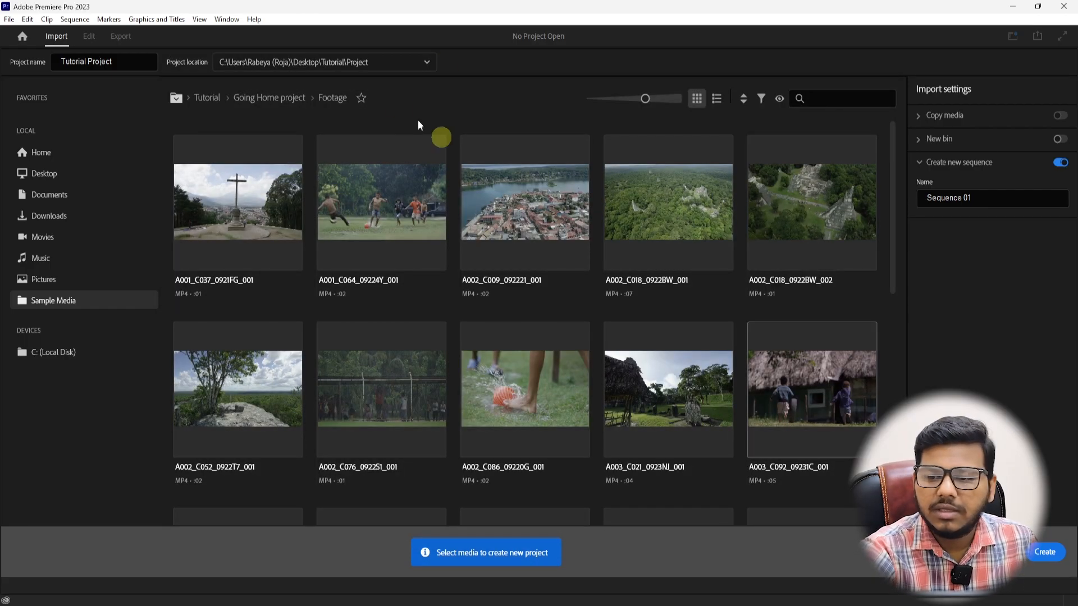
left_click(1045, 553)
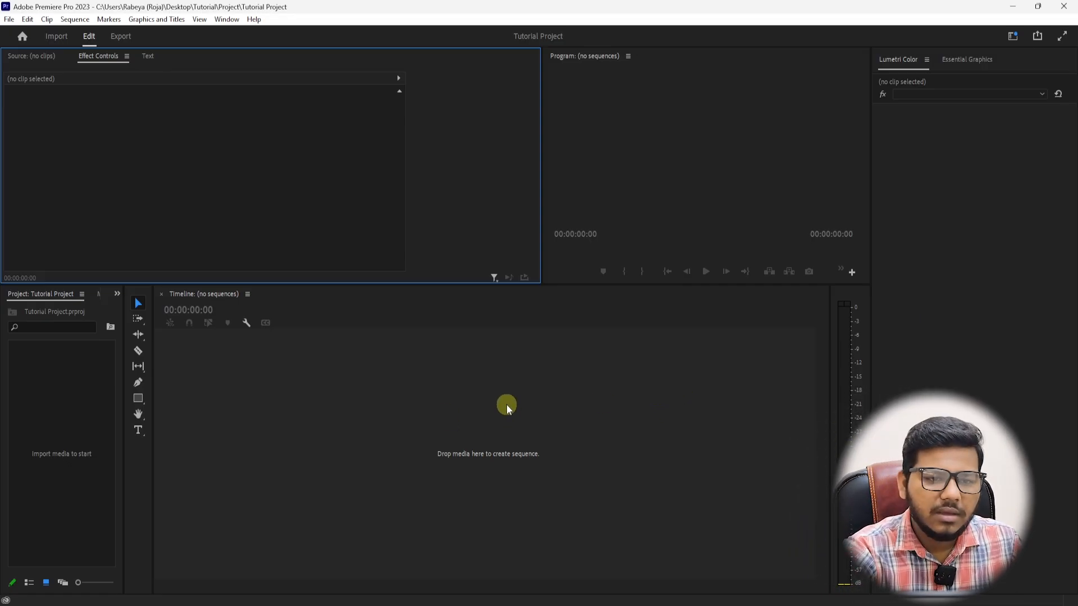
Start a new sequence with the AVCHD 1080i25 (50i) preset.
left_click(289, 396)
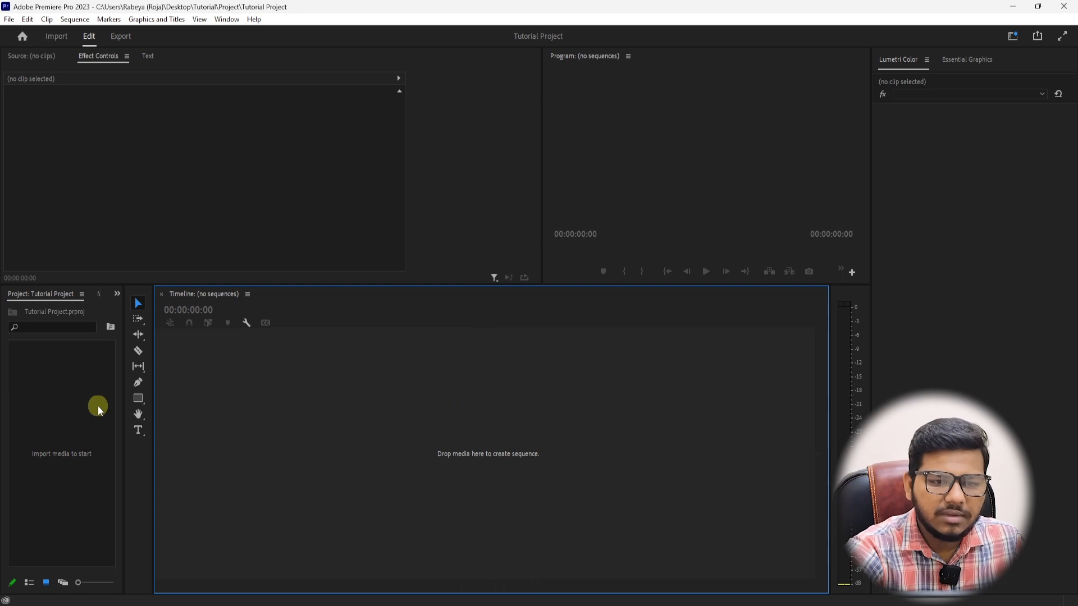
left_click(101, 386)
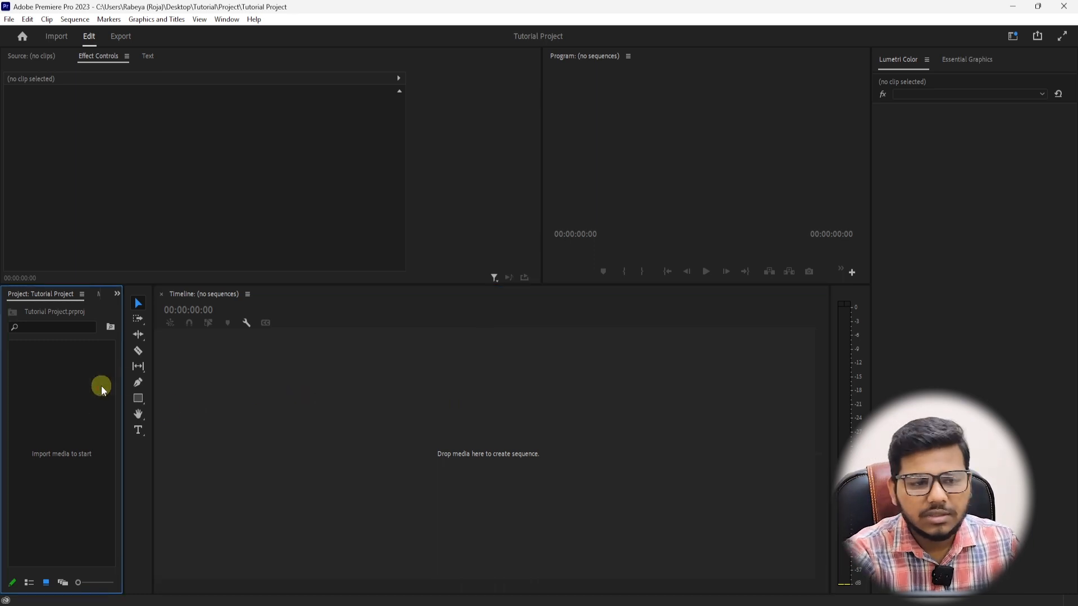
key("ctrl+n")
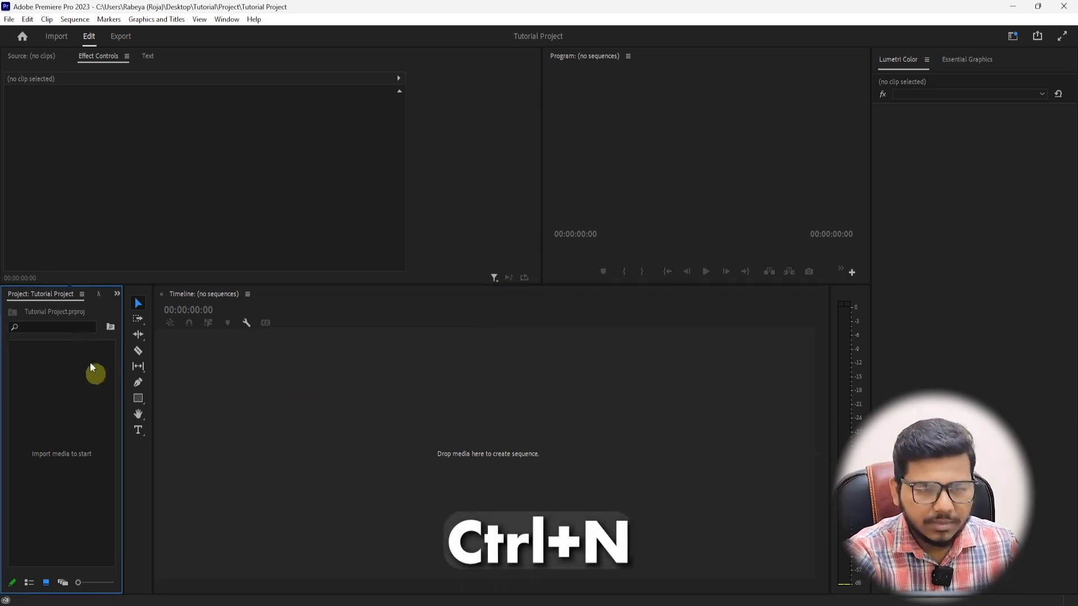
left_click(9, 19)
mouse_move(50, 34)
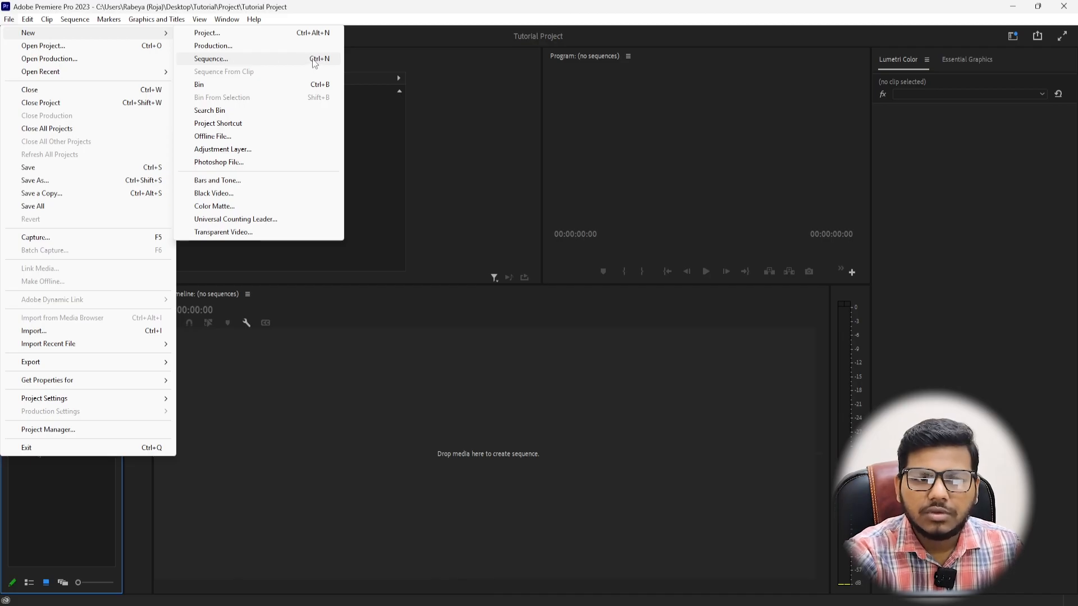
left_click(240, 60)
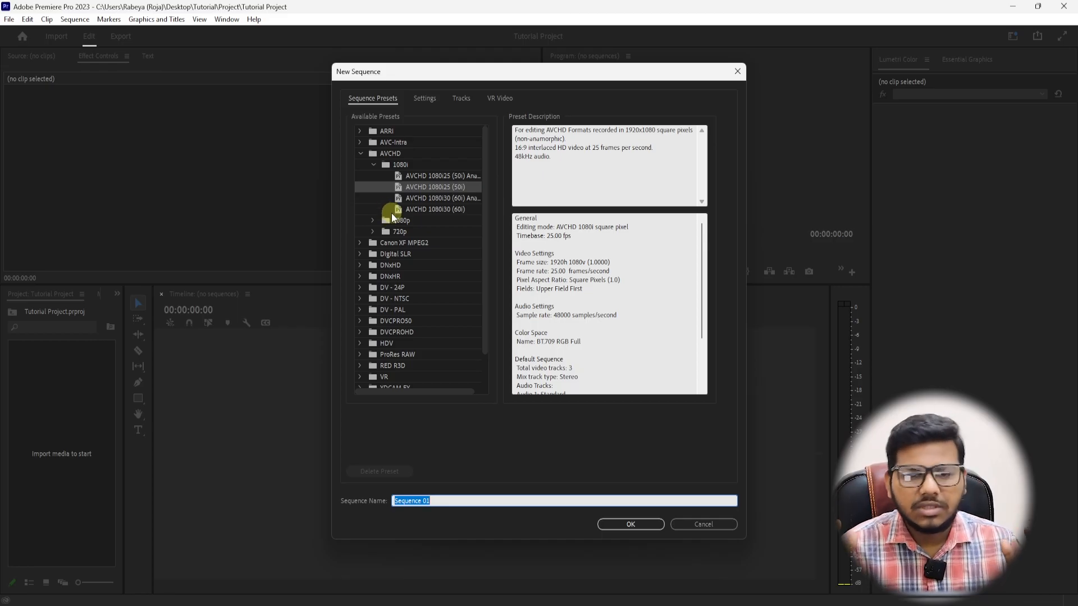
left_click(449, 187)
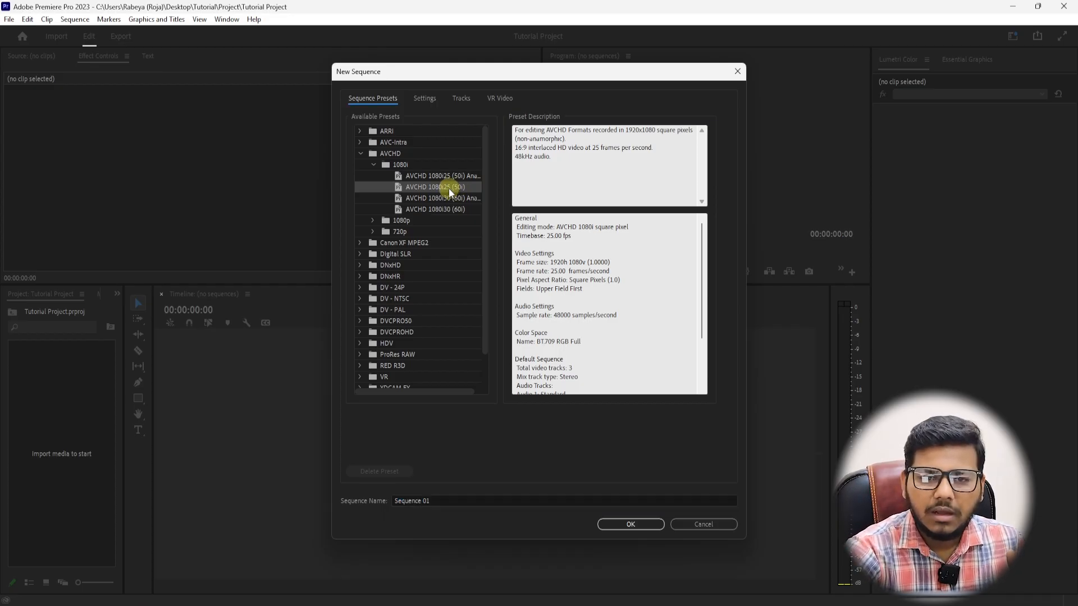
Examine the editing modes available for the sequence and the frame size in the chosen preset's description.
left_click(425, 99)
left_click(507, 120)
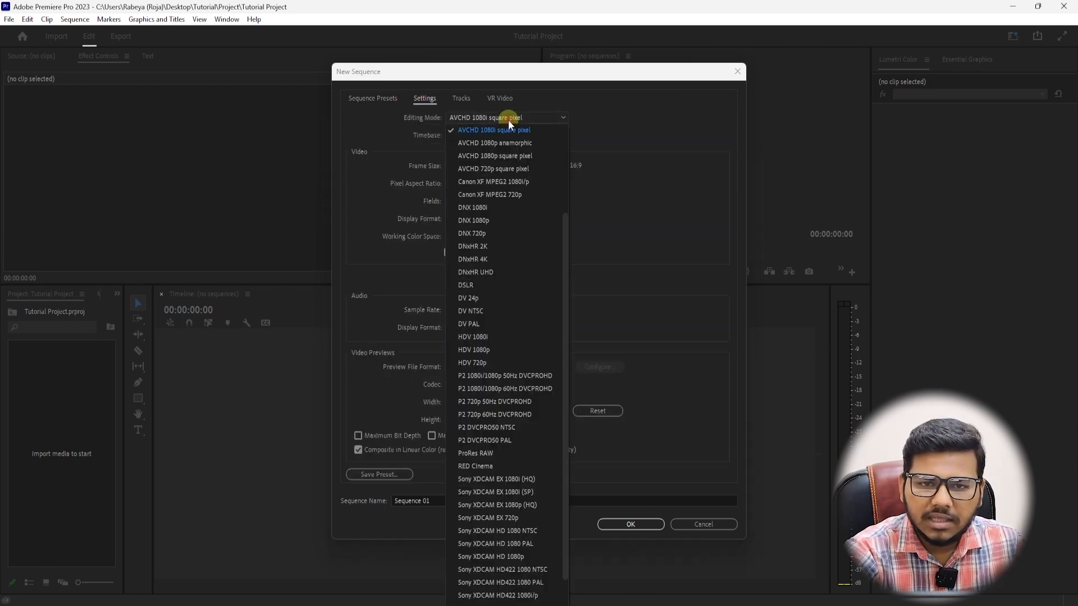
left_click_drag(567, 237, 513, 129)
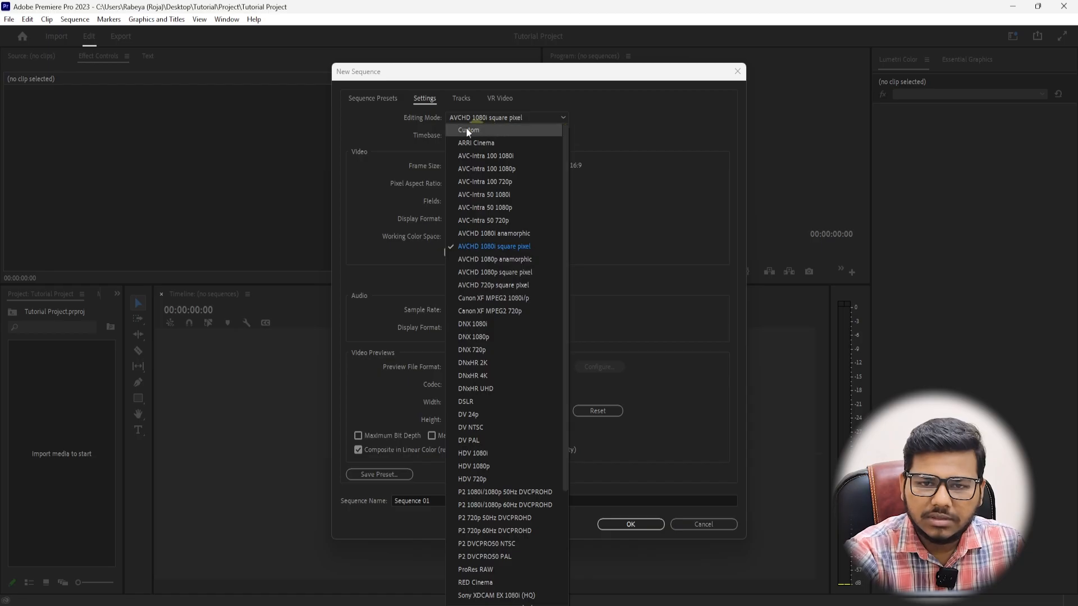
left_click(383, 100)
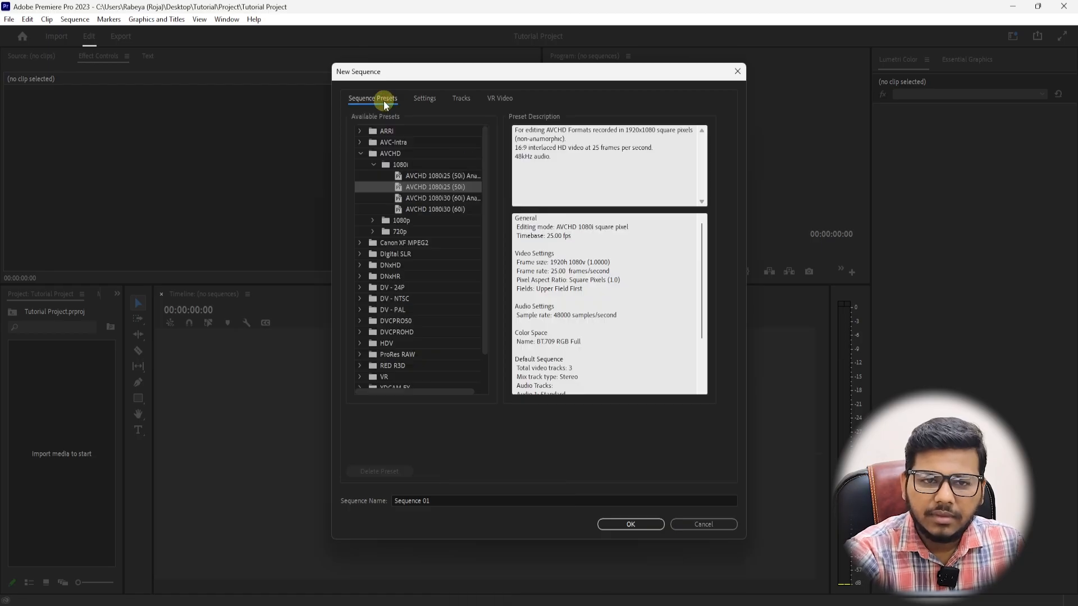
left_click(432, 98)
left_click(556, 119)
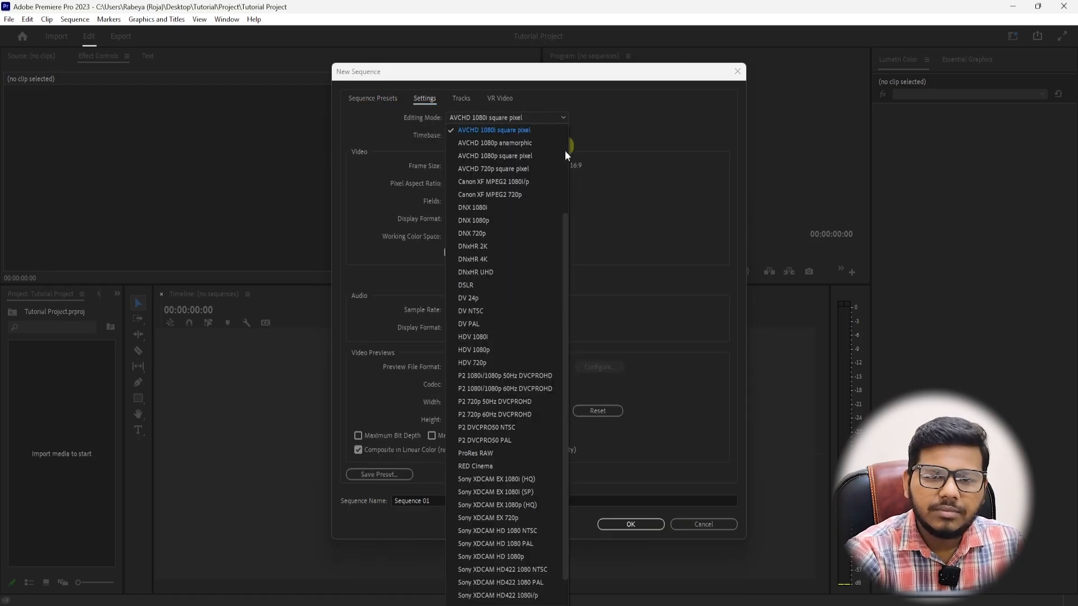
left_click_drag(567, 222, 529, 133)
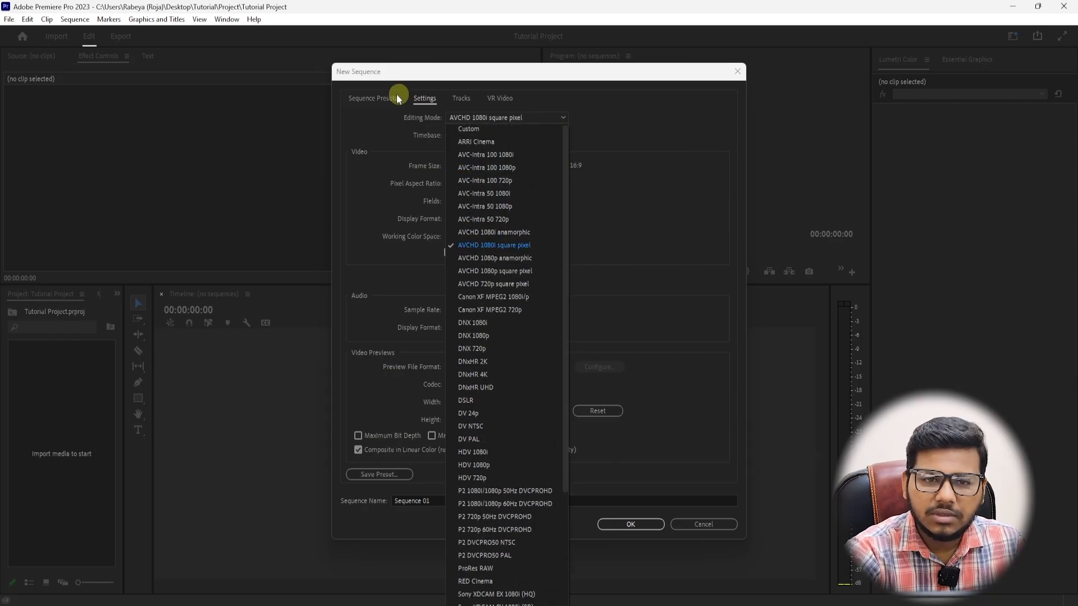
left_click(381, 100)
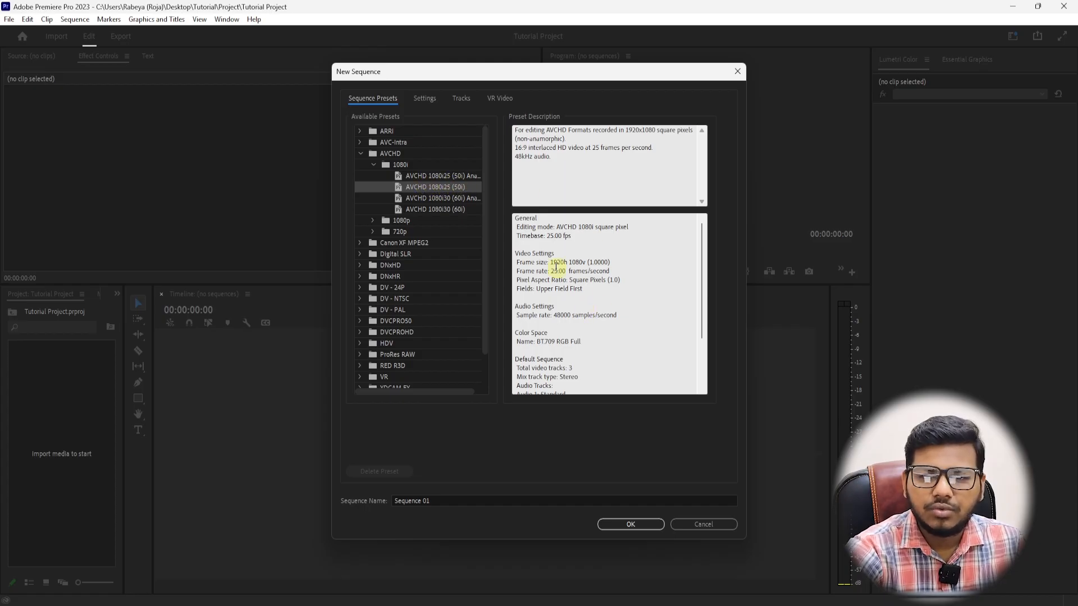
left_click_drag(552, 262, 586, 263)
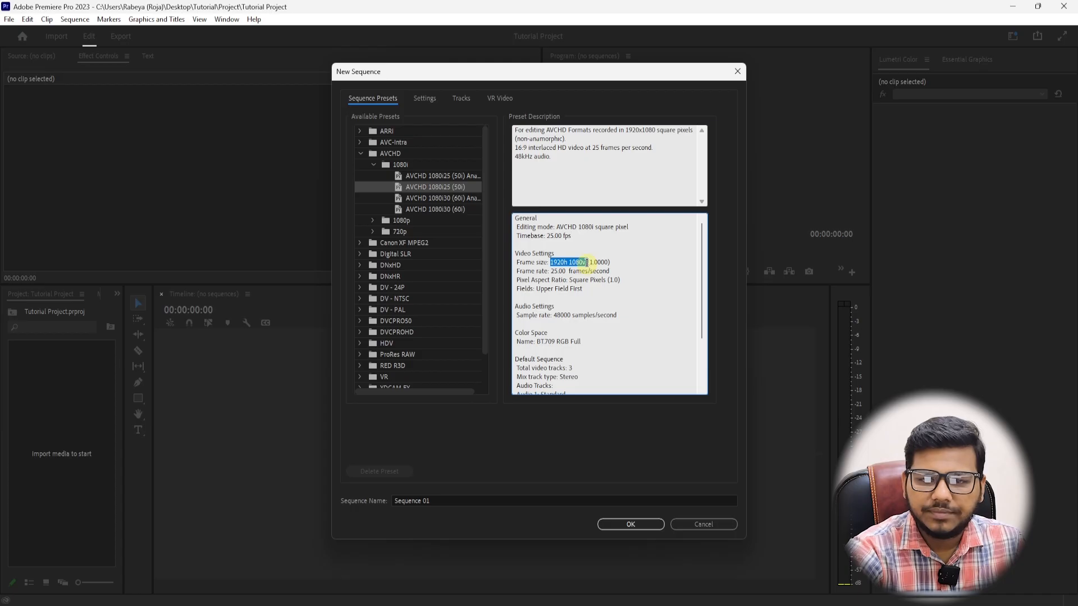
Name the sequence Tutorial Seq and create it.
left_click(441, 506)
left_click_drag(438, 500, 384, 498)
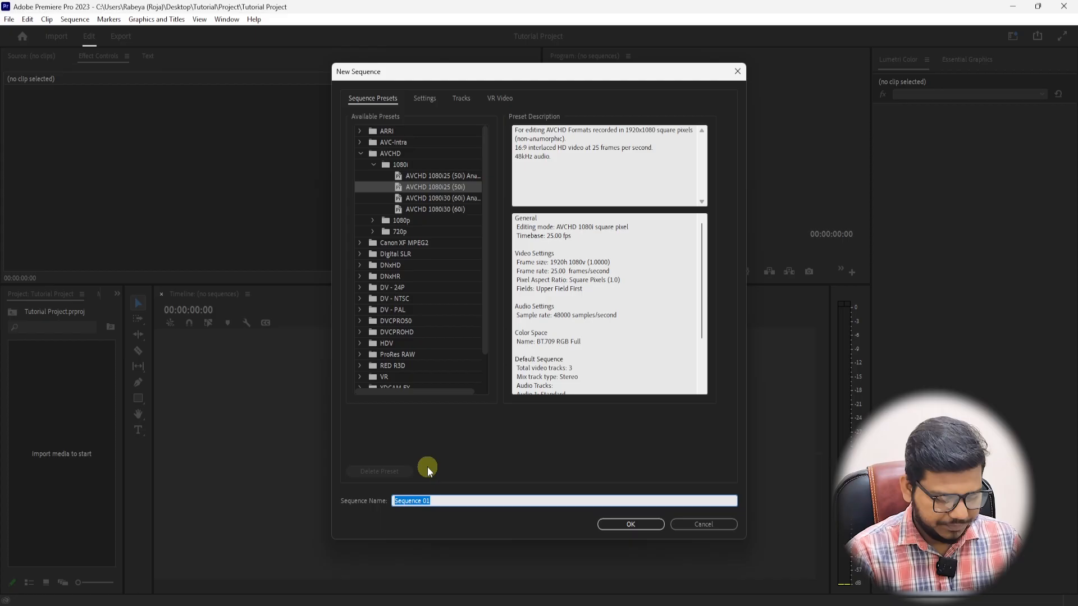
type("Tu")
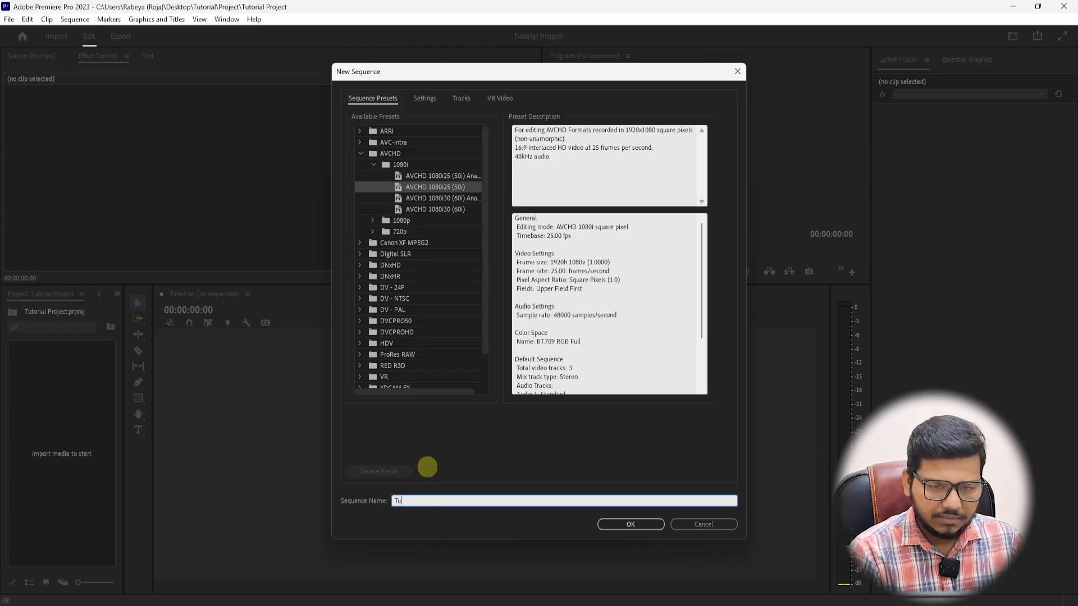
type("torial ")
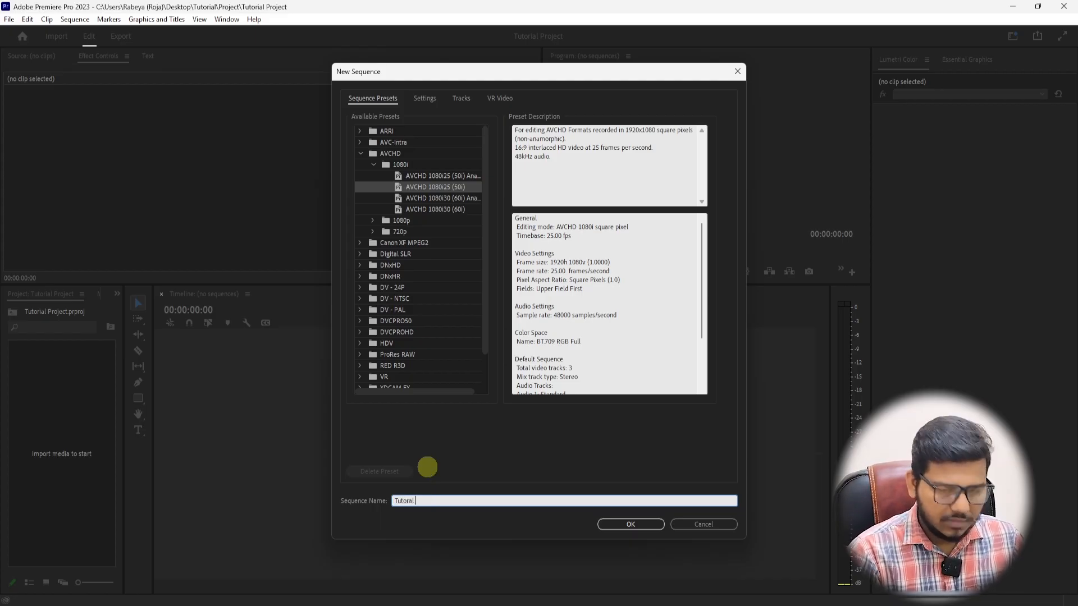
type("Seq")
left_click(628, 524)
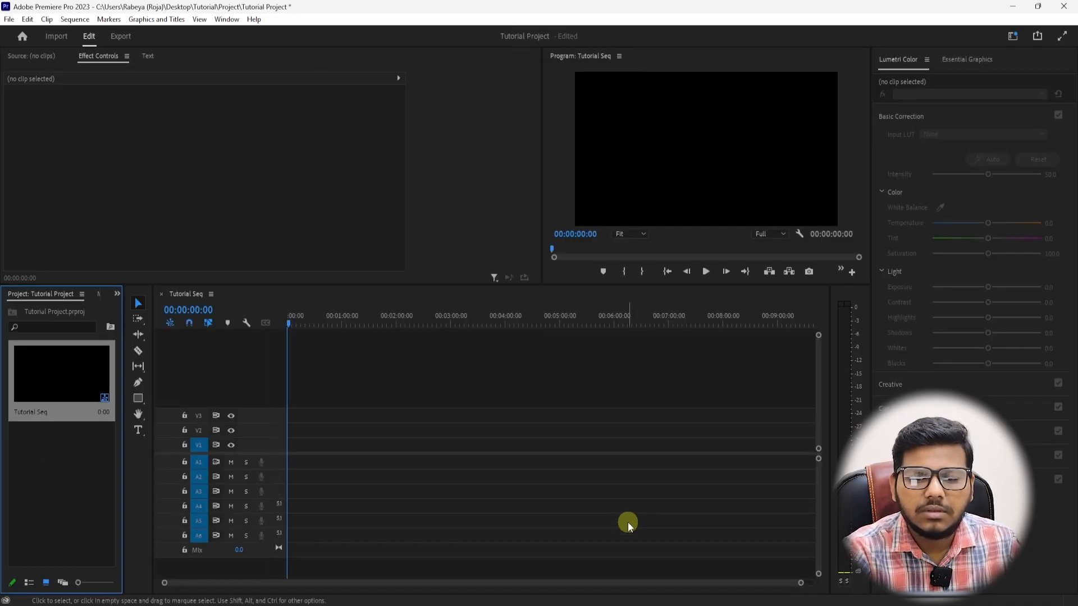
left_click(371, 324)
left_click_drag(373, 324, 276, 318)
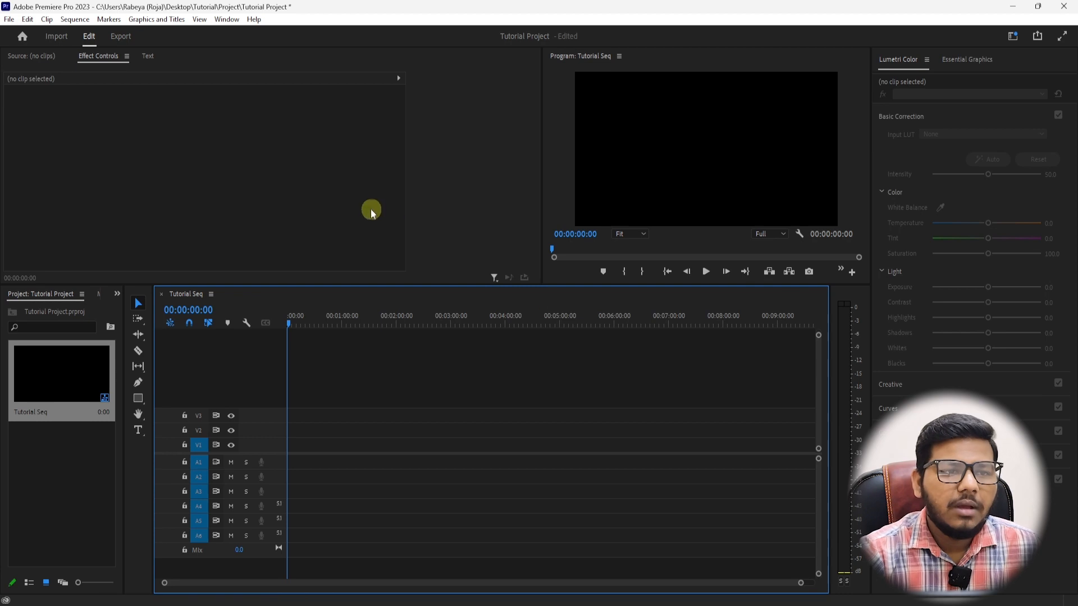
left_click(224, 168)
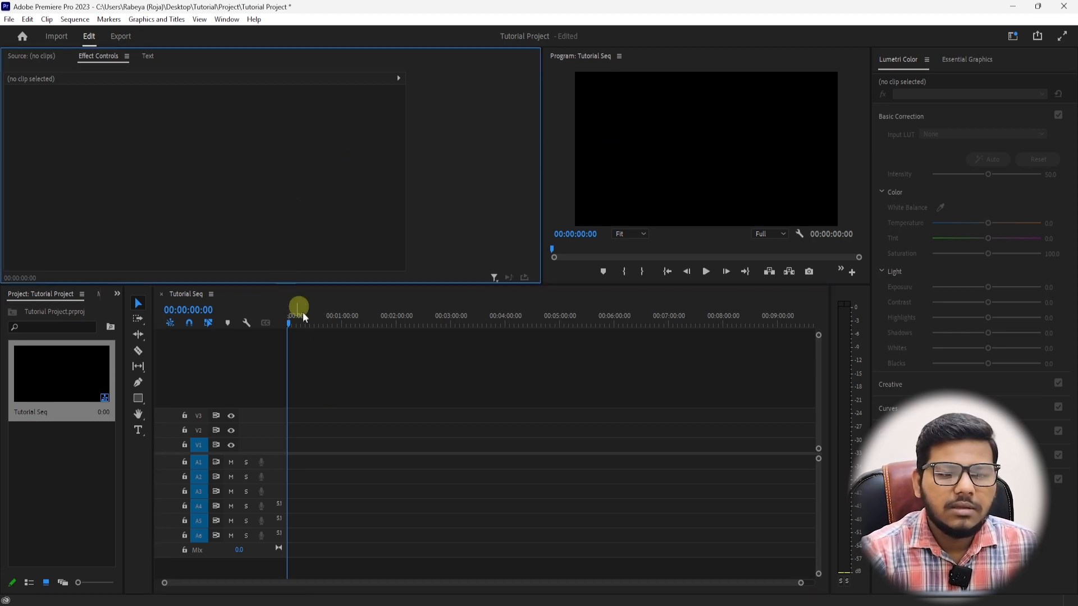
left_click(278, 322)
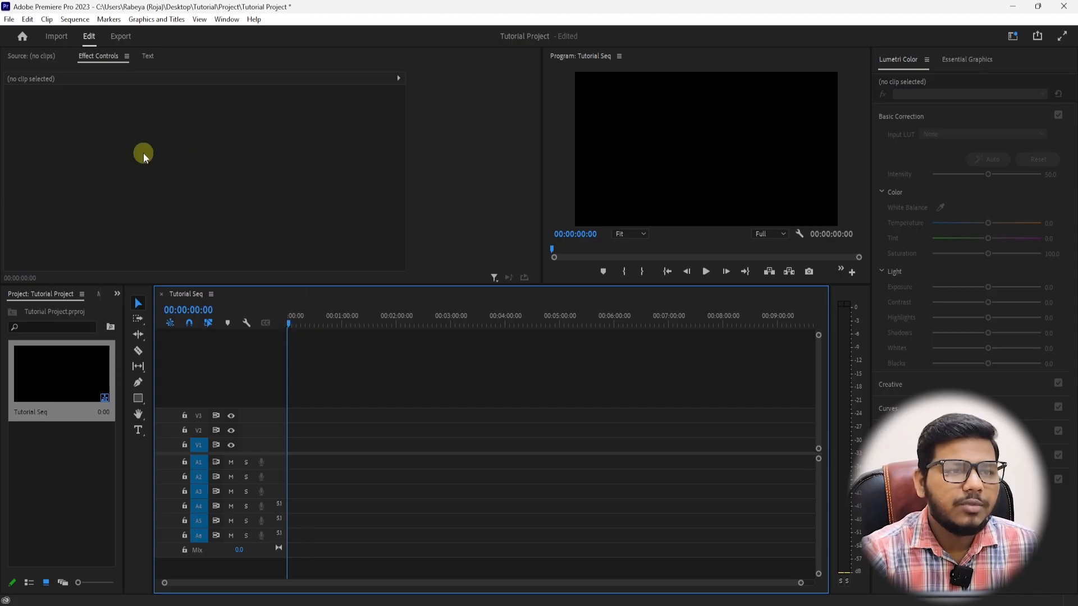
left_click(10, 20)
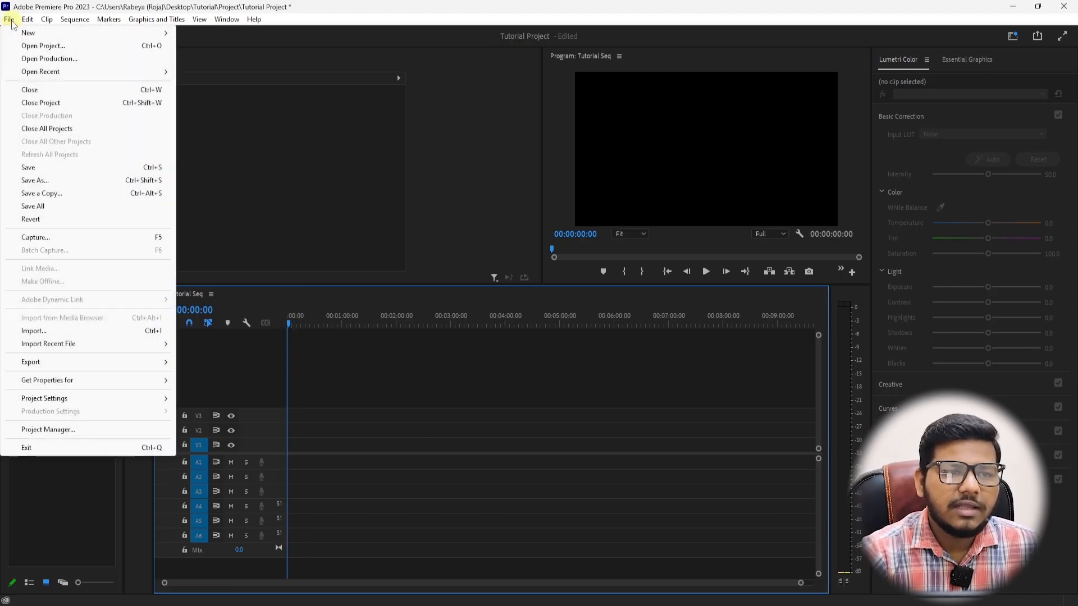
mouse_move(54, 22)
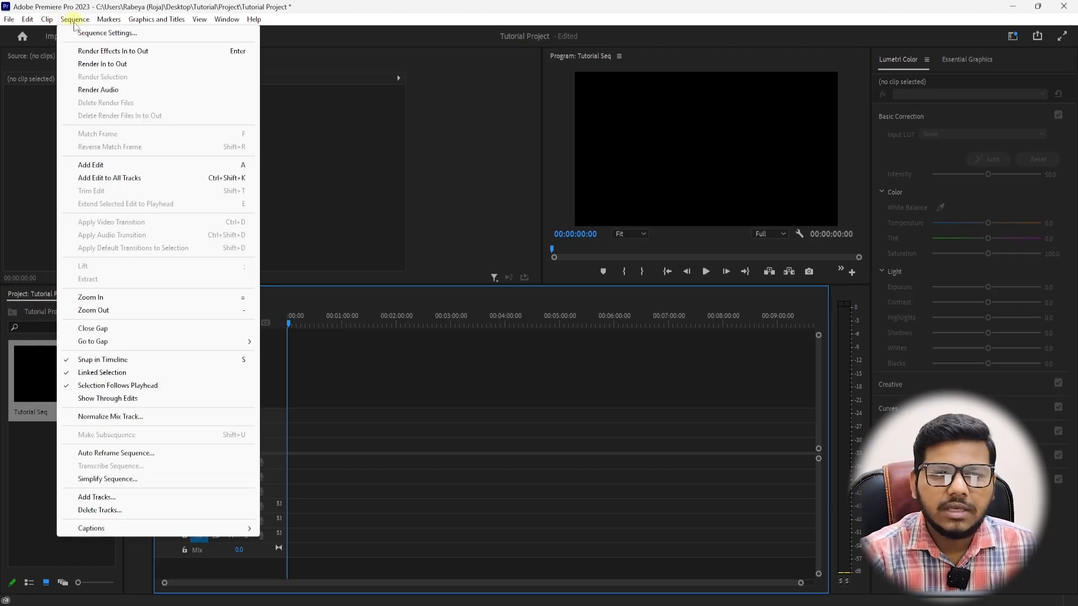
mouse_move(257, 21)
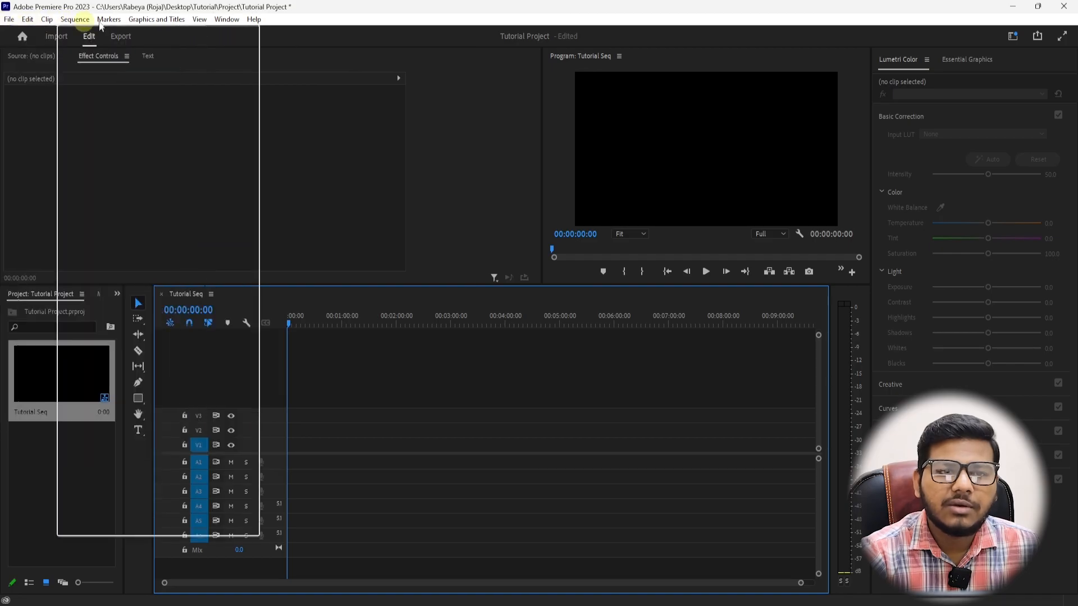
left_click(413, 172)
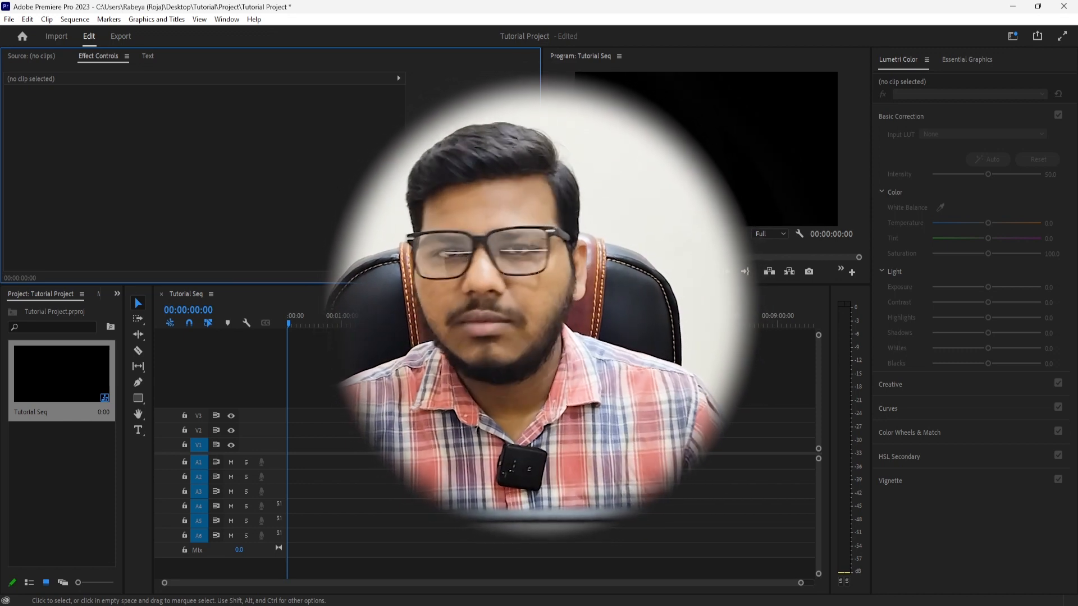
left_click_drag(311, 324, 288, 324)
left_click(9, 20)
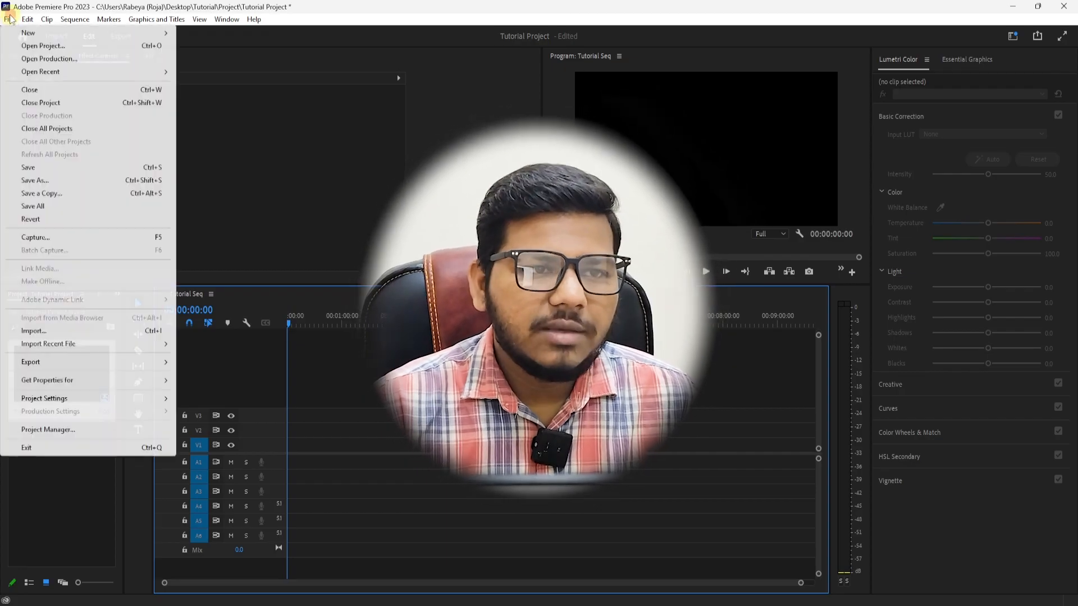
mouse_move(123, 32)
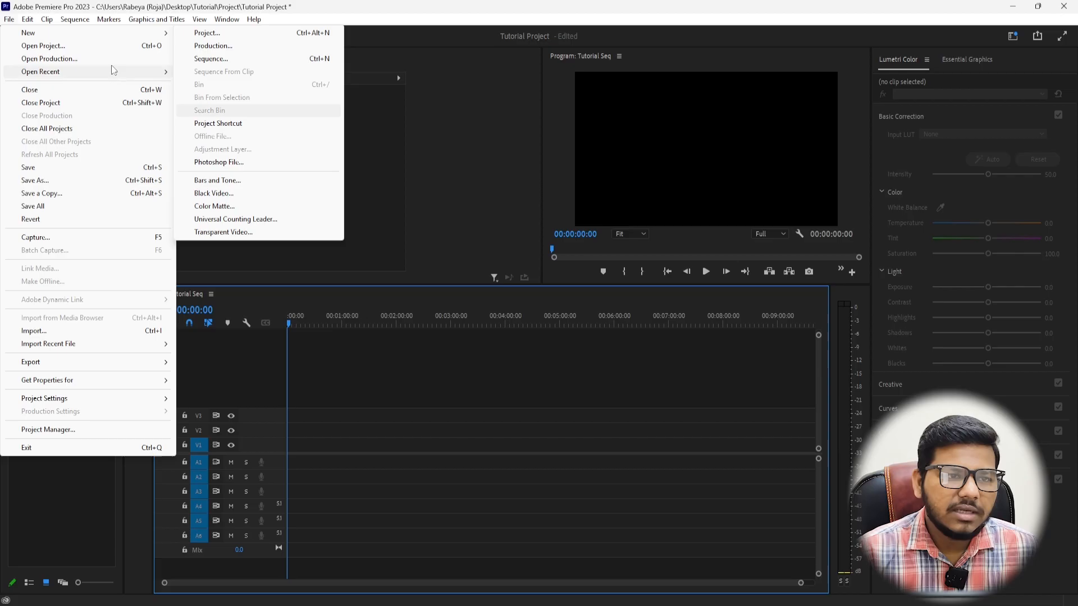
Examine the empty timeline, moving its playhead to about 00:02:08:13, and the program preview, project media, Lumetri Color and Effect Controls areas.
left_click(397, 188)
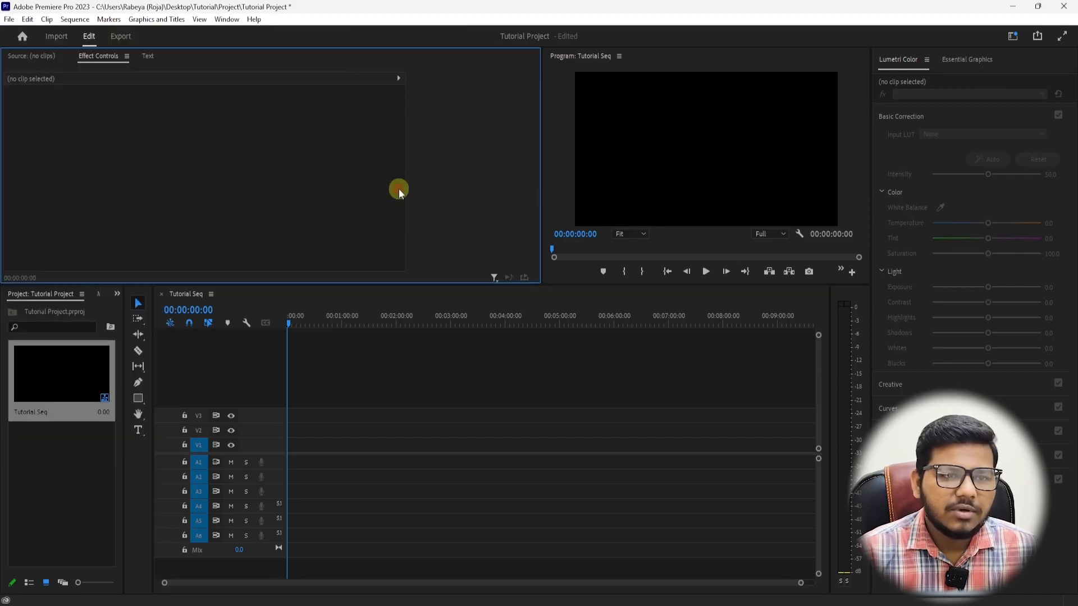
left_click(325, 345)
left_click(346, 320)
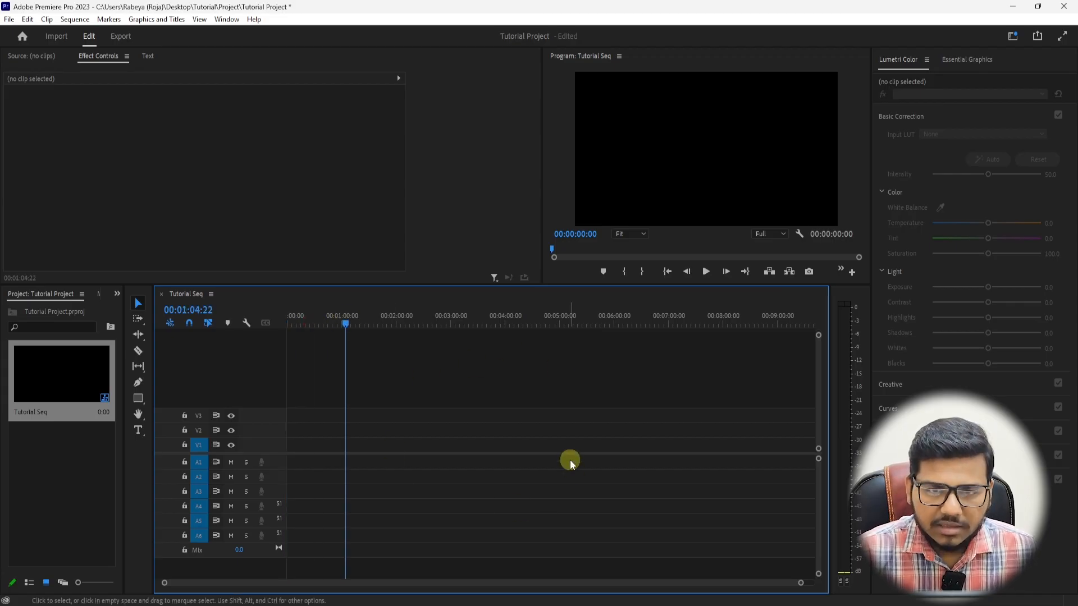
left_click(642, 129)
left_click(354, 419)
left_click_drag(351, 322, 403, 318)
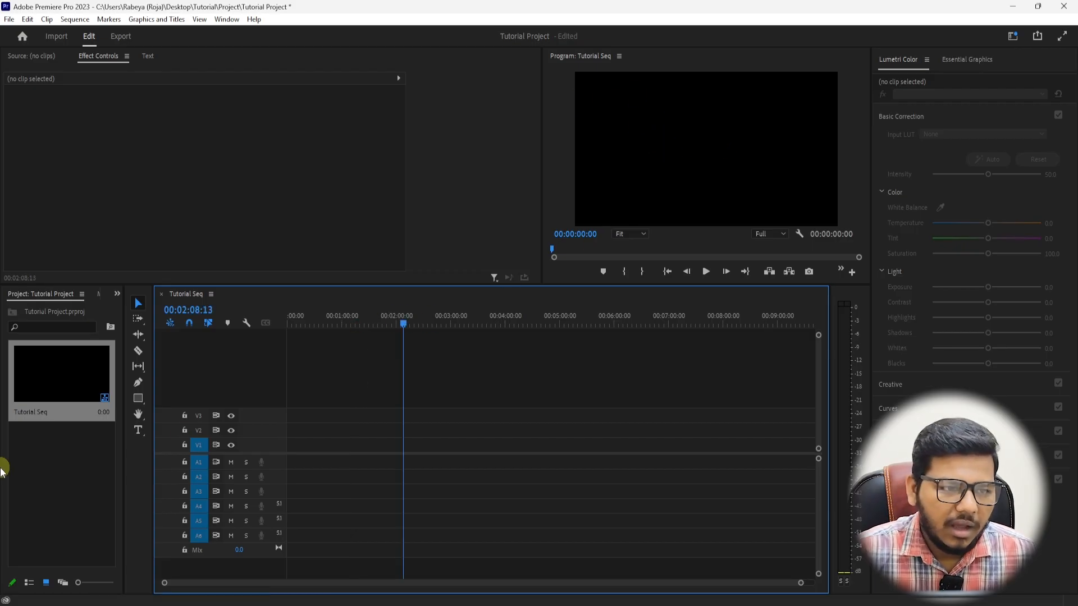
left_click(29, 471)
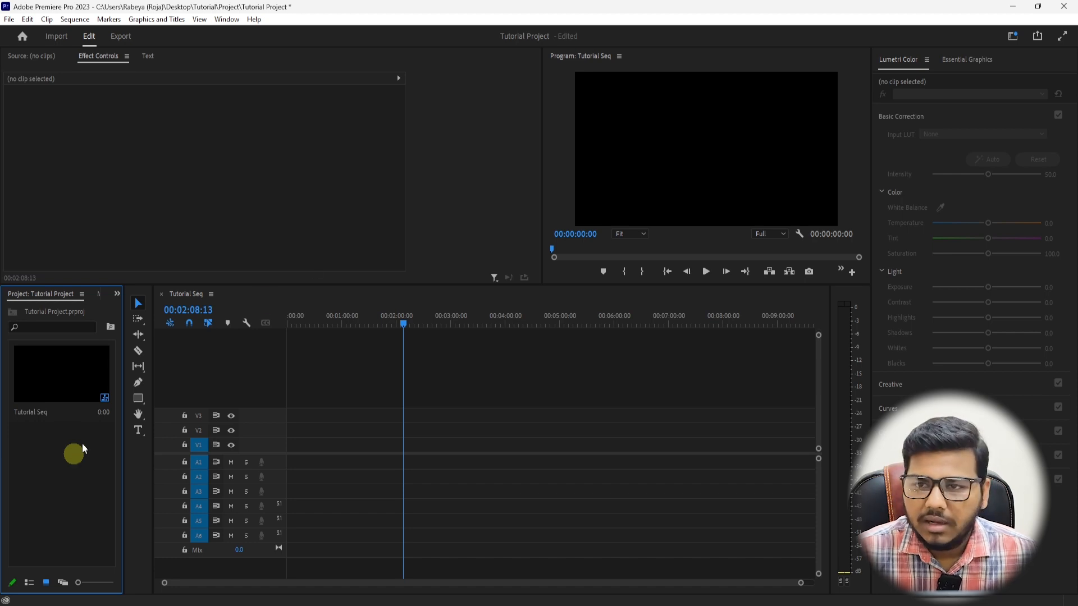
left_click(892, 59)
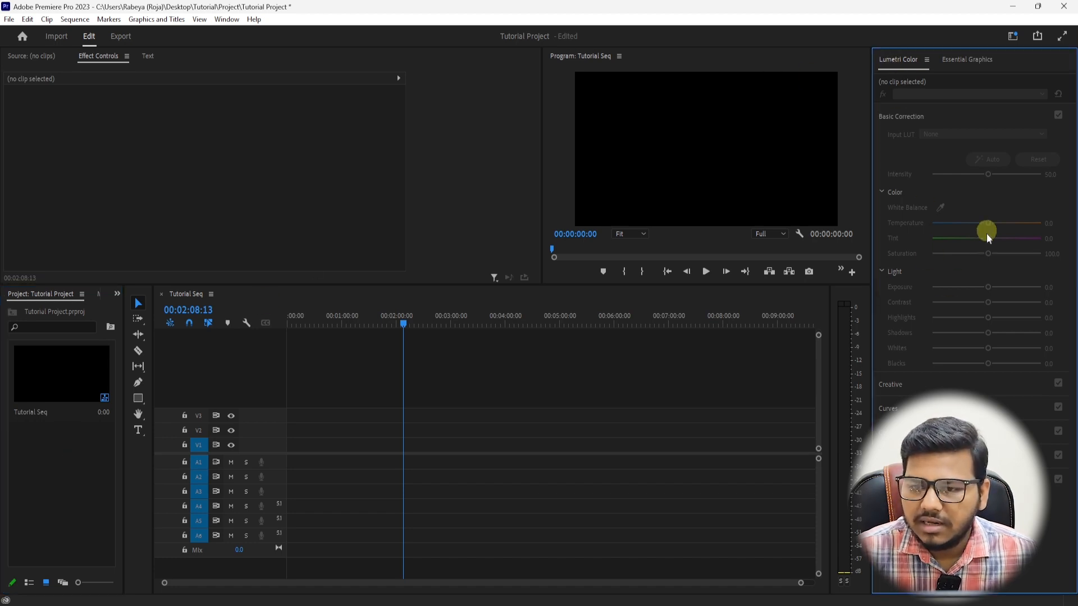
left_click(110, 92)
left_click(481, 461)
left_click(102, 82)
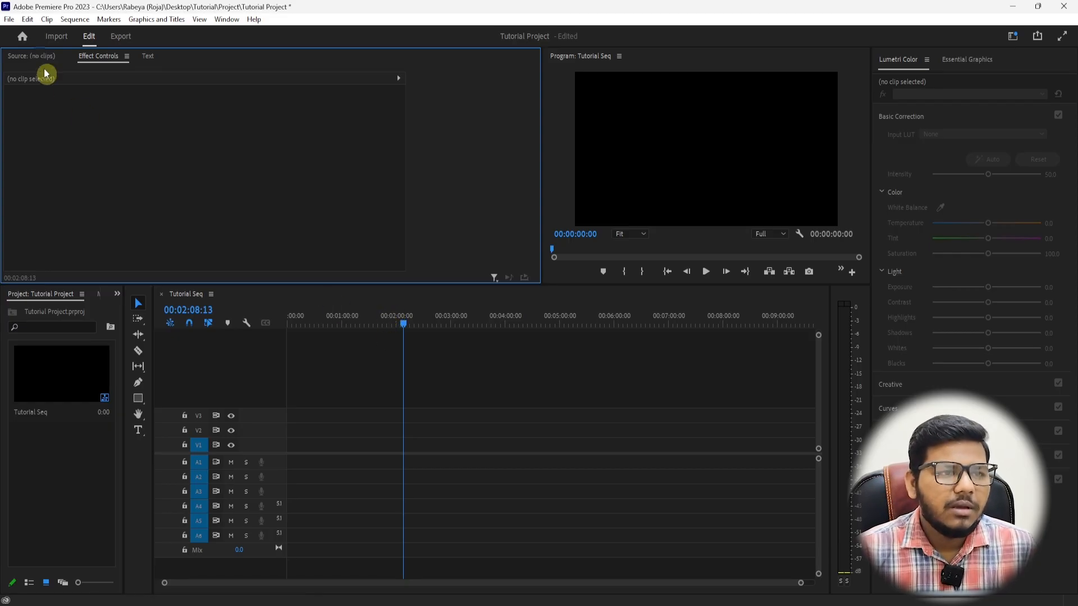
Import the video VID20260108140110.mp4 from the Desktop\Tutorial folder through the Import dialog.
left_click(9, 20)
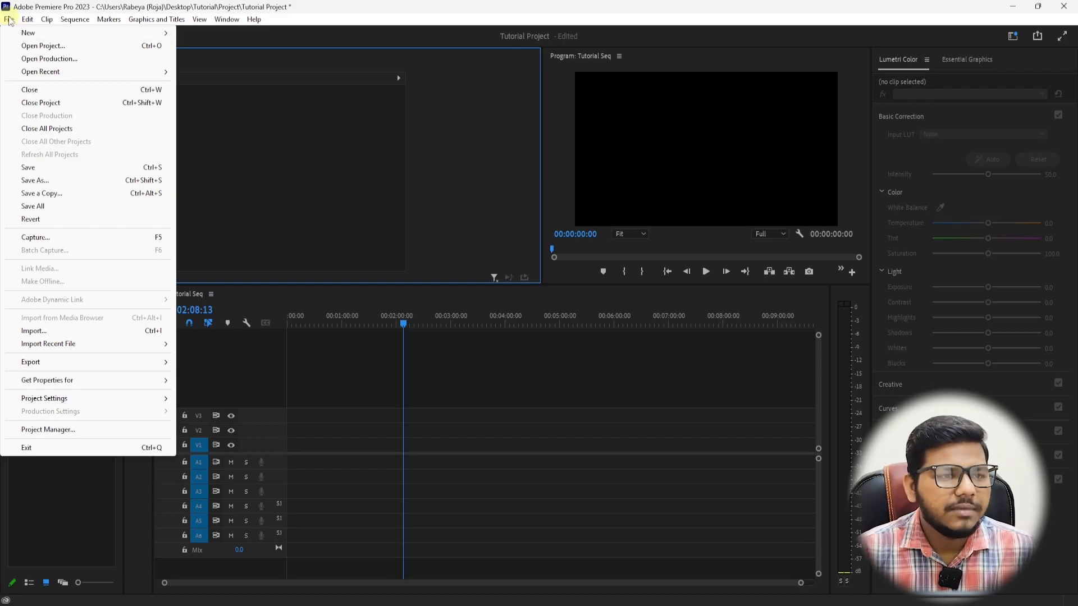
left_click(58, 333)
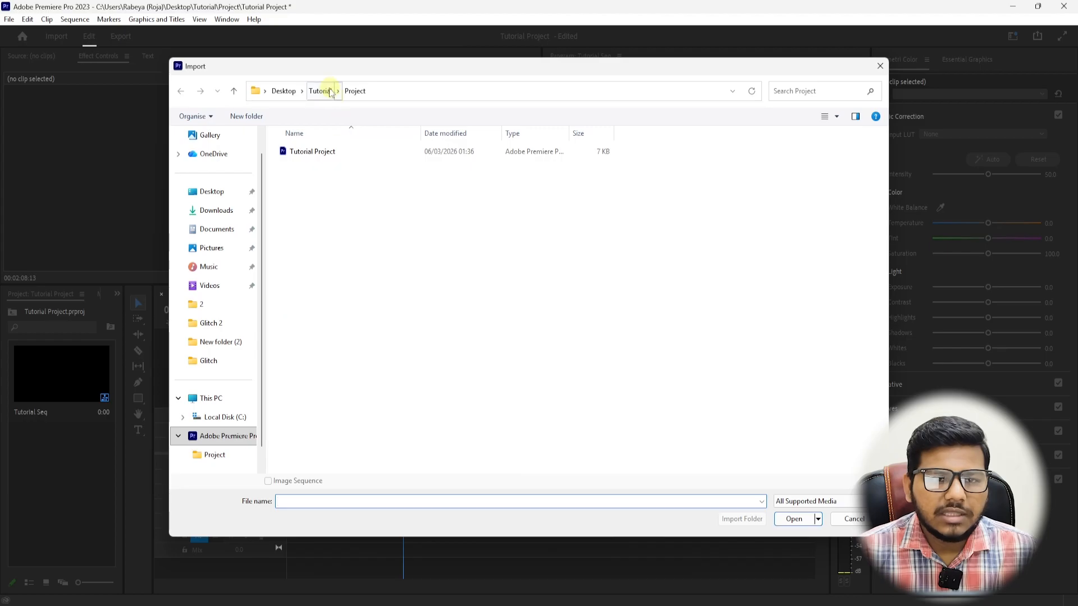
left_click(330, 92)
double_click(357, 169)
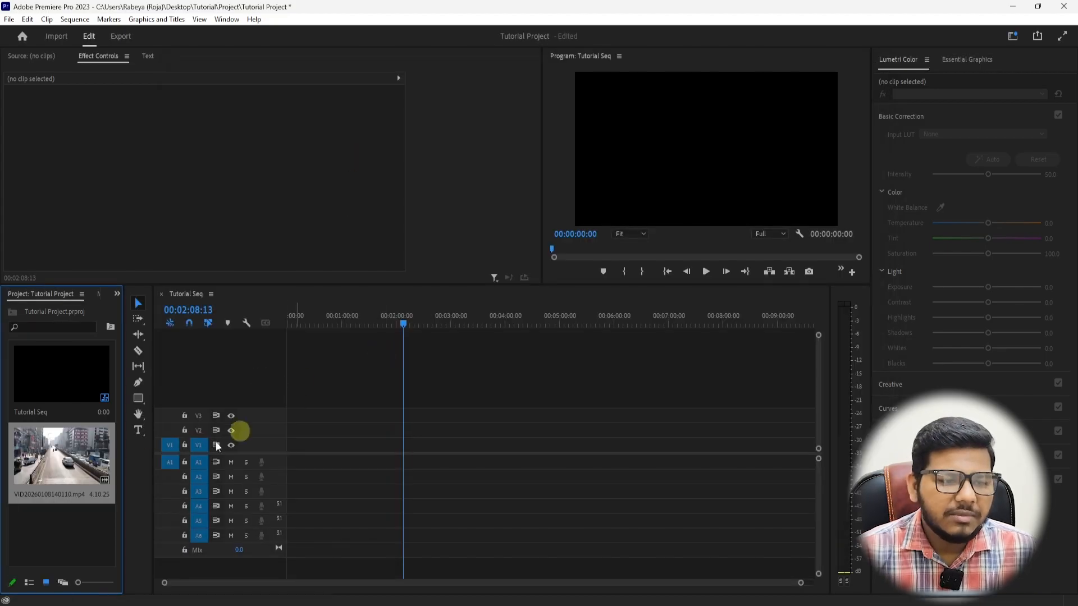
Show the Tutorial folder in File Explorer over the editing workspace and delete the imported video clip from the project.
key("alt+Tab")
left_click_drag(393, 13, 674, 109)
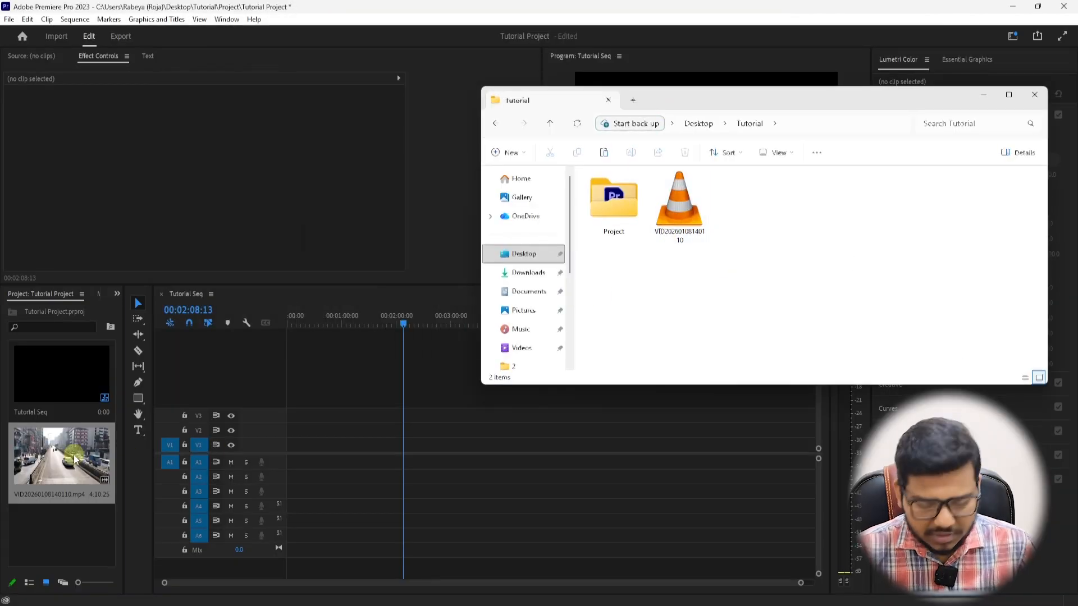
left_click(75, 459)
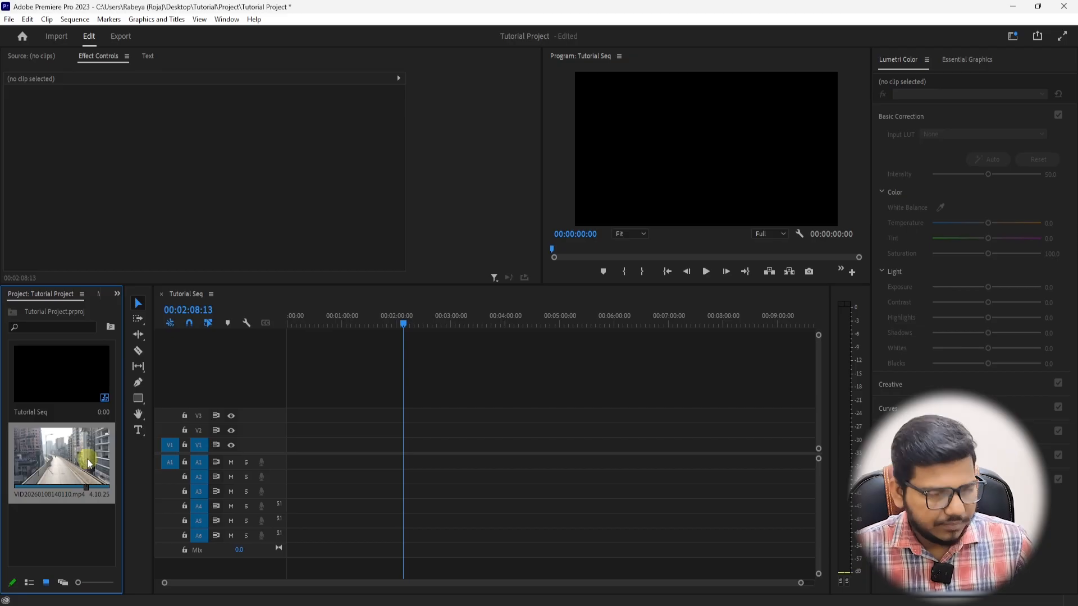
key("Delete")
Add the video VID20260108140110.mp4 to the project media directly from the Tutorial folder in File Explorer.
key("alt+Tab")
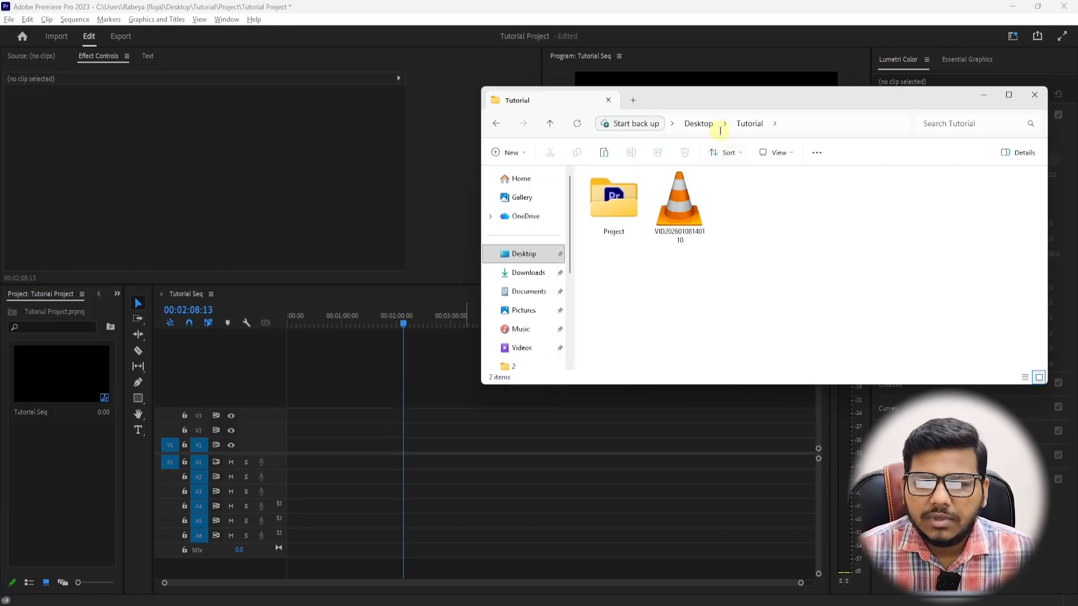
left_click_drag(730, 101, 719, 115)
left_click(670, 220)
left_click_drag(670, 220, 65, 475)
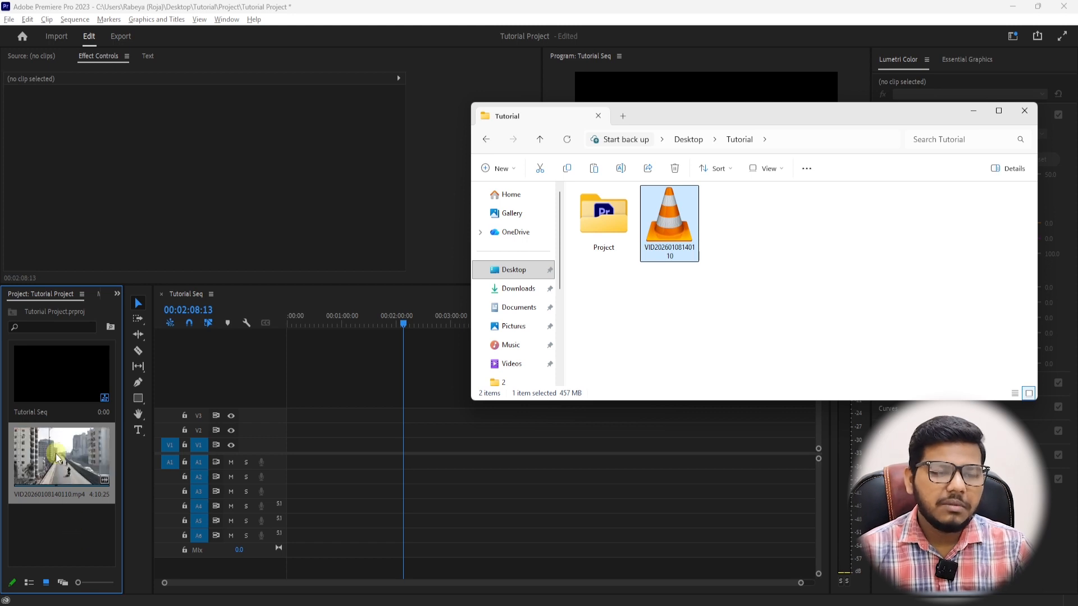
left_click(56, 458)
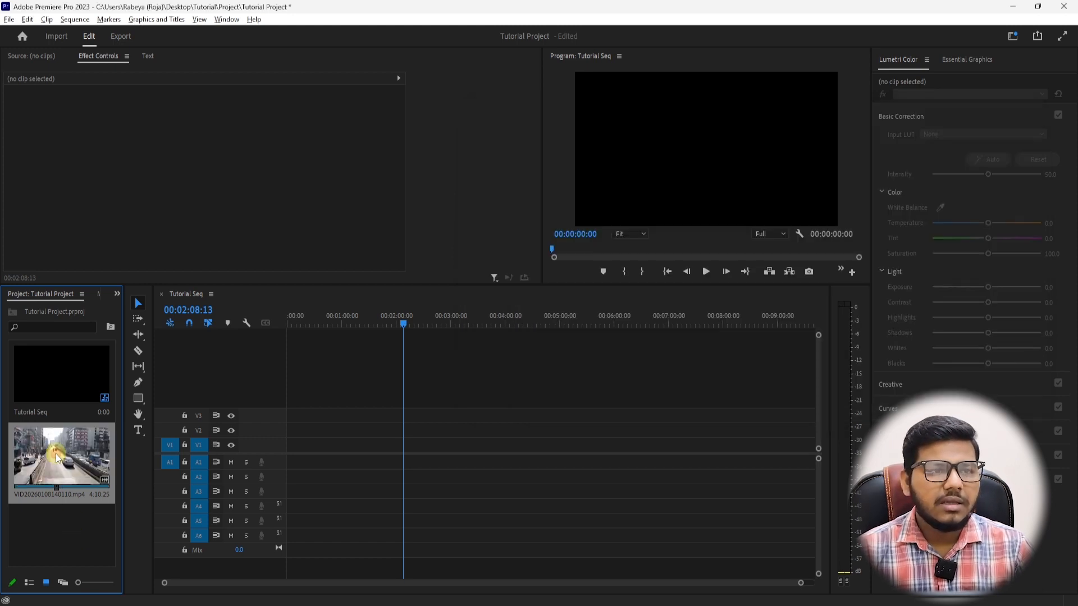
left_click(9, 19)
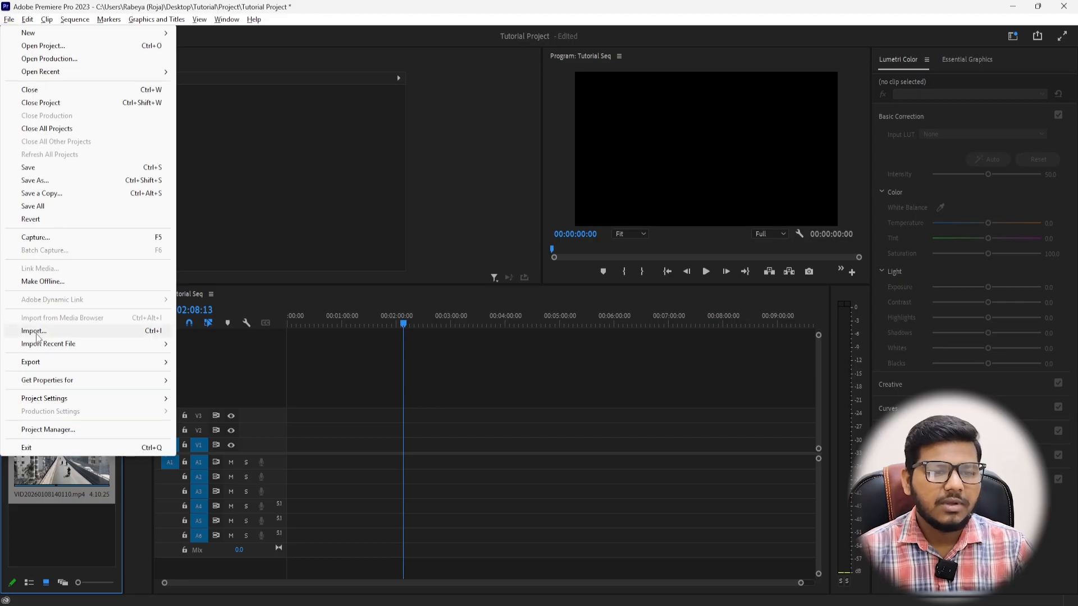
left_click(9, 19)
left_click(9, 20)
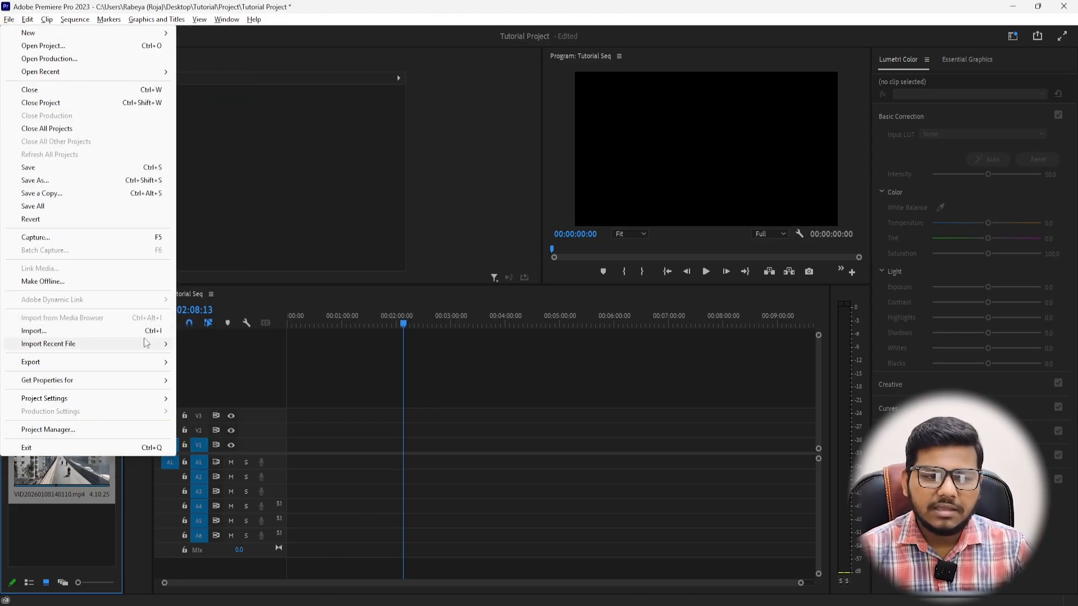
left_click(386, 354)
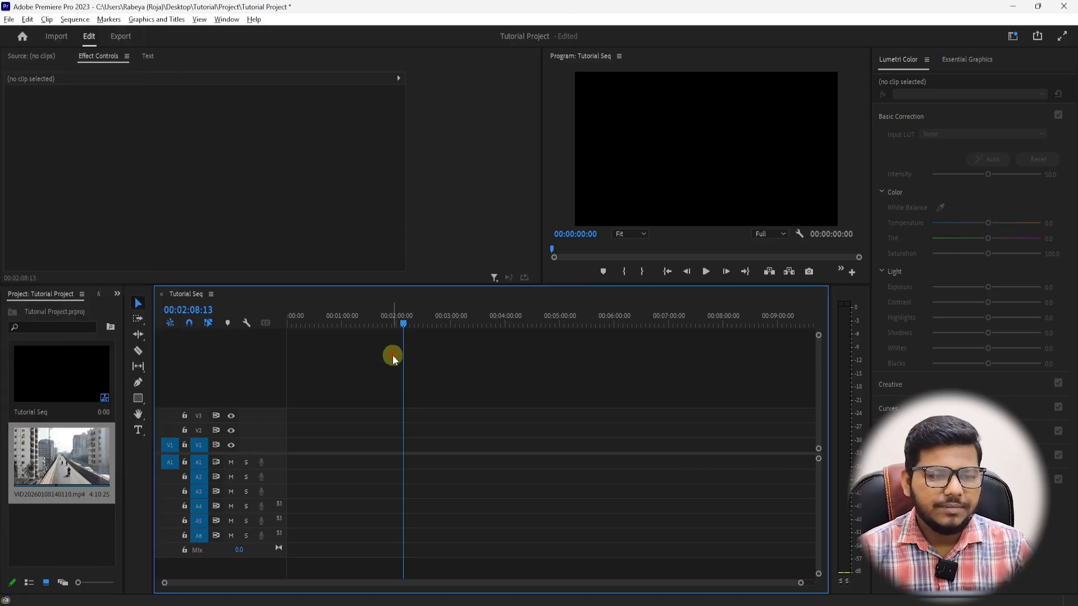
left_click(79, 437)
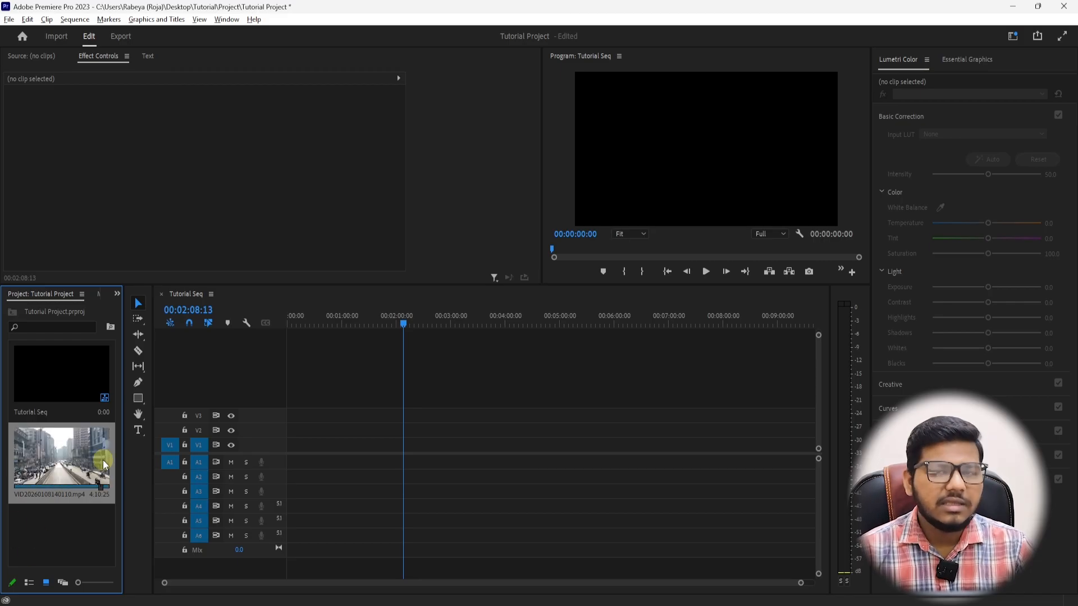
left_click(45, 548)
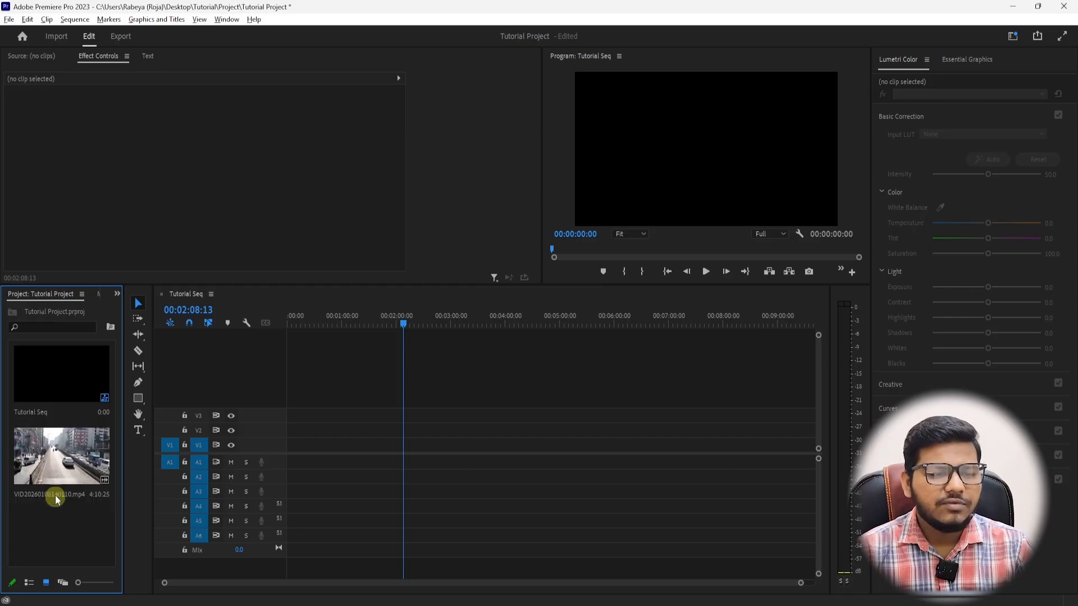
Examine the image size and frame rate in the imported video clip's properties.
left_click(56, 458)
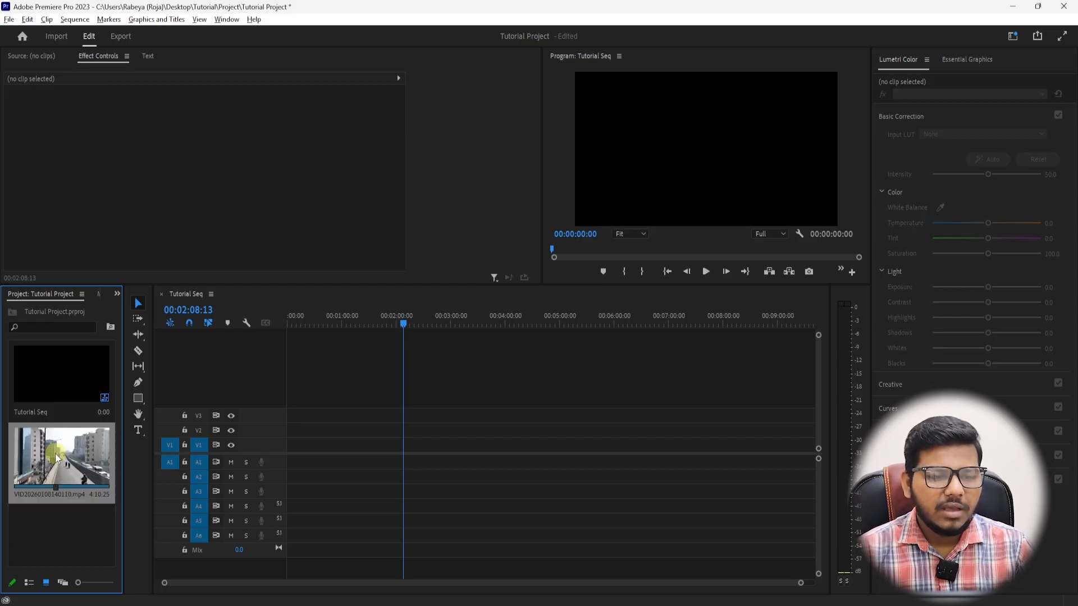
right_click(56, 457)
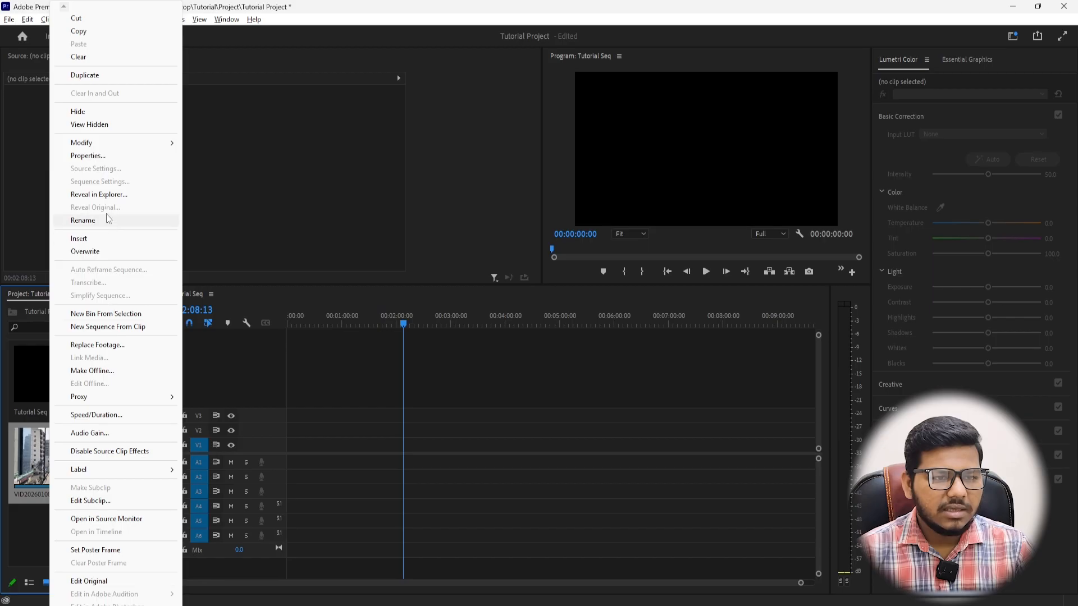
left_click(100, 156)
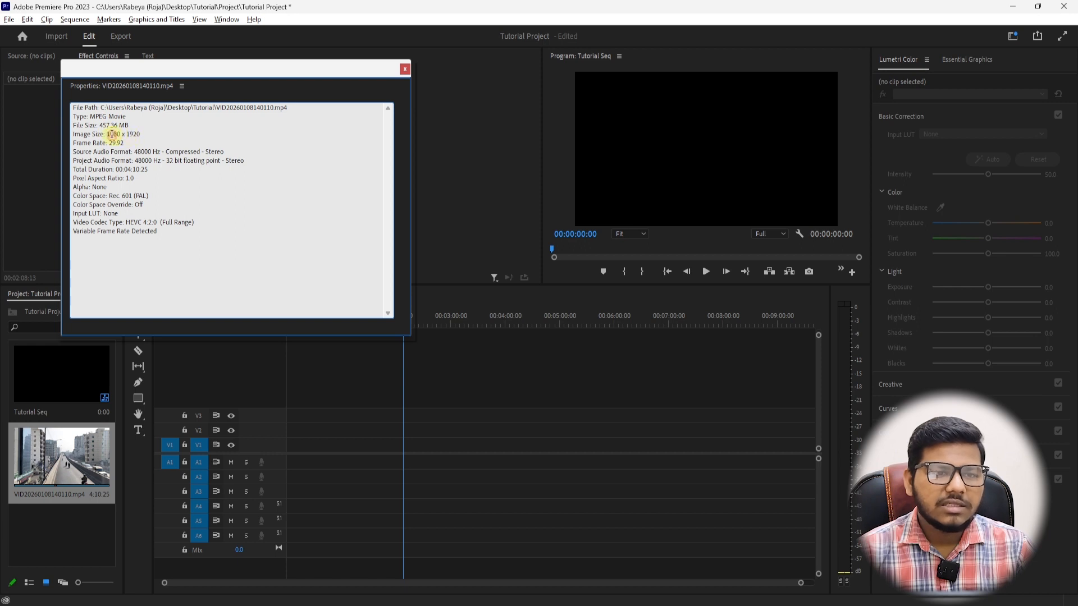
double_click(138, 136)
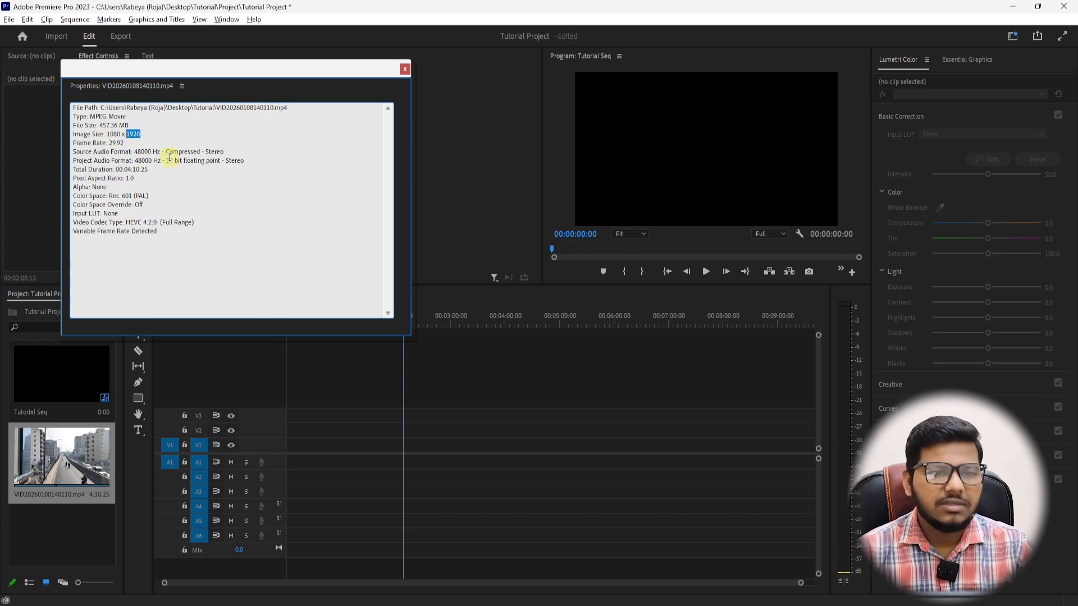
left_click(264, 142)
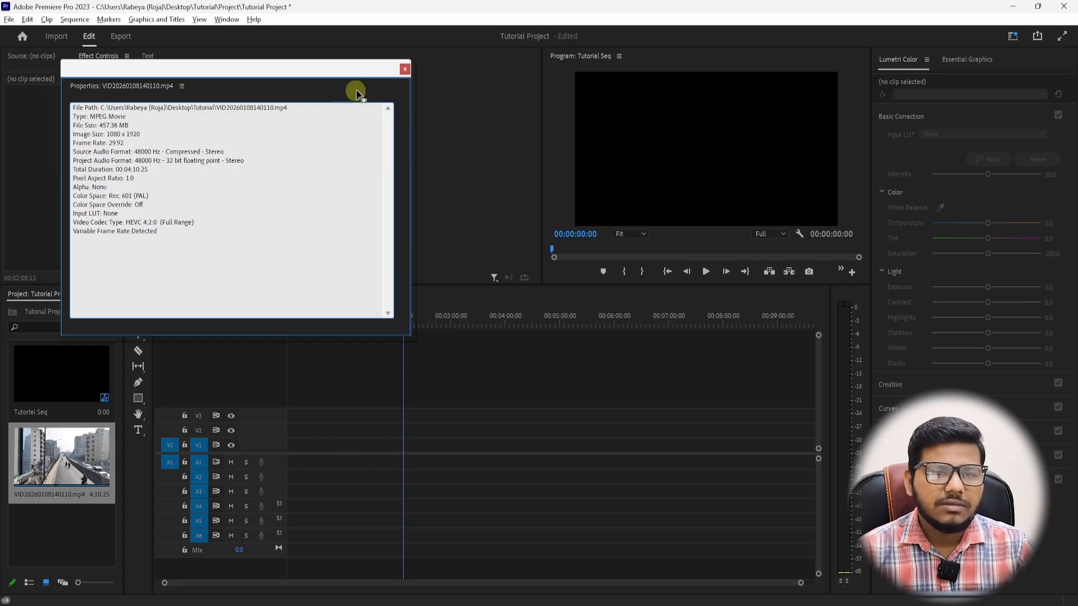
double_click(111, 140)
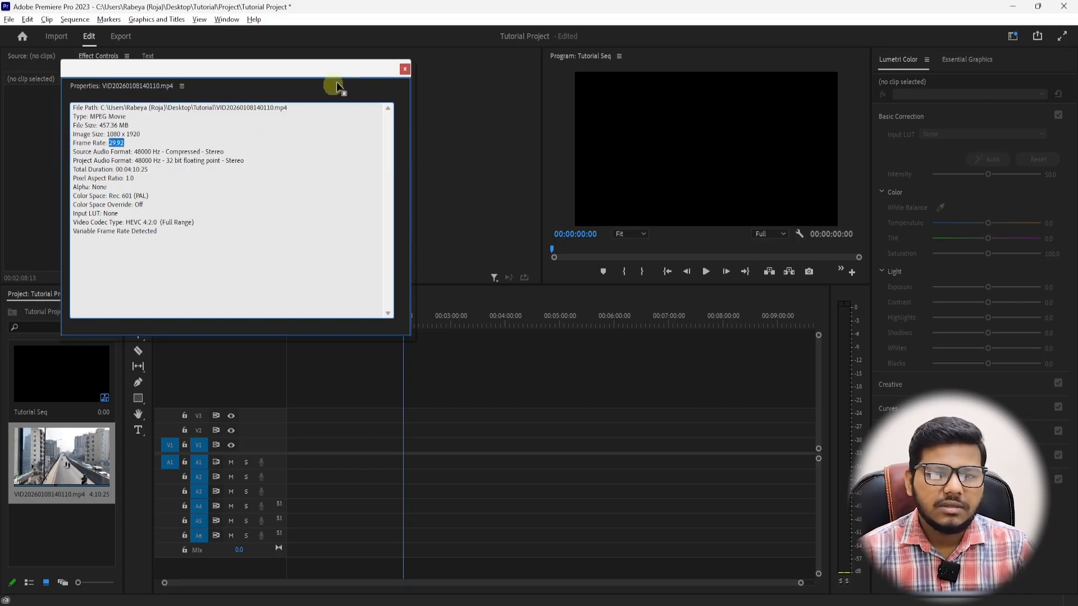
left_click(404, 69)
Set the sequence's timebase to 29.97 frames/second in the sequence settings.
left_click(80, 19)
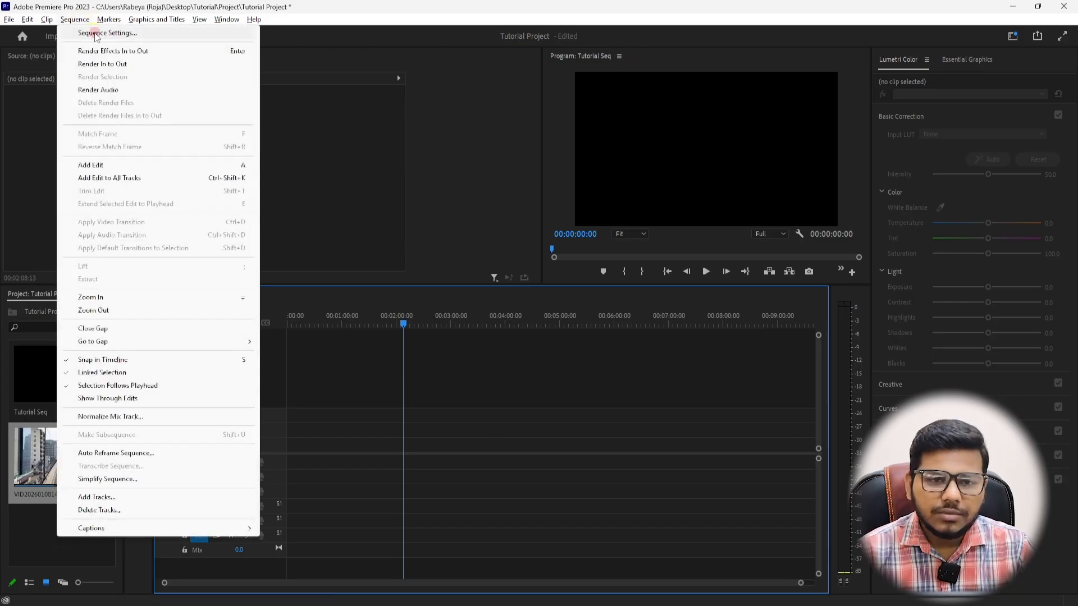
left_click(90, 32)
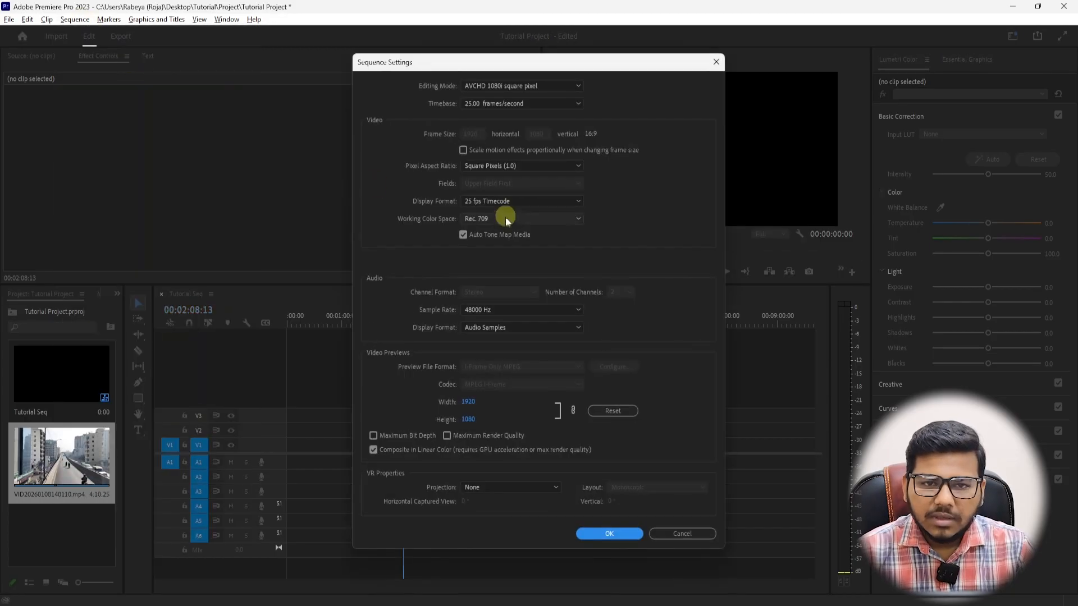
left_click(477, 104)
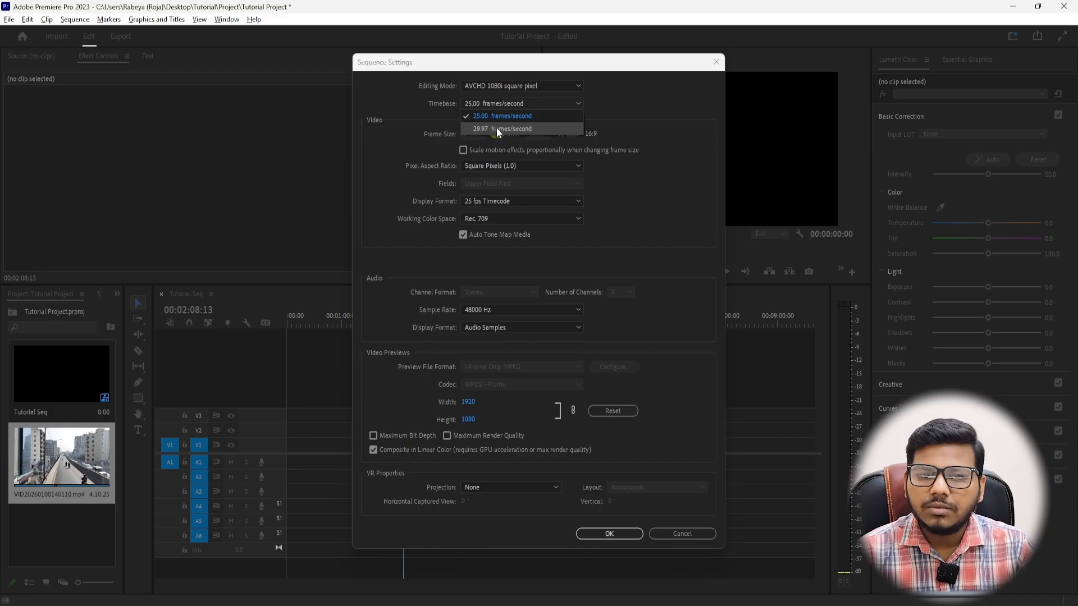
left_click(496, 129)
left_click(493, 101)
left_click(571, 186)
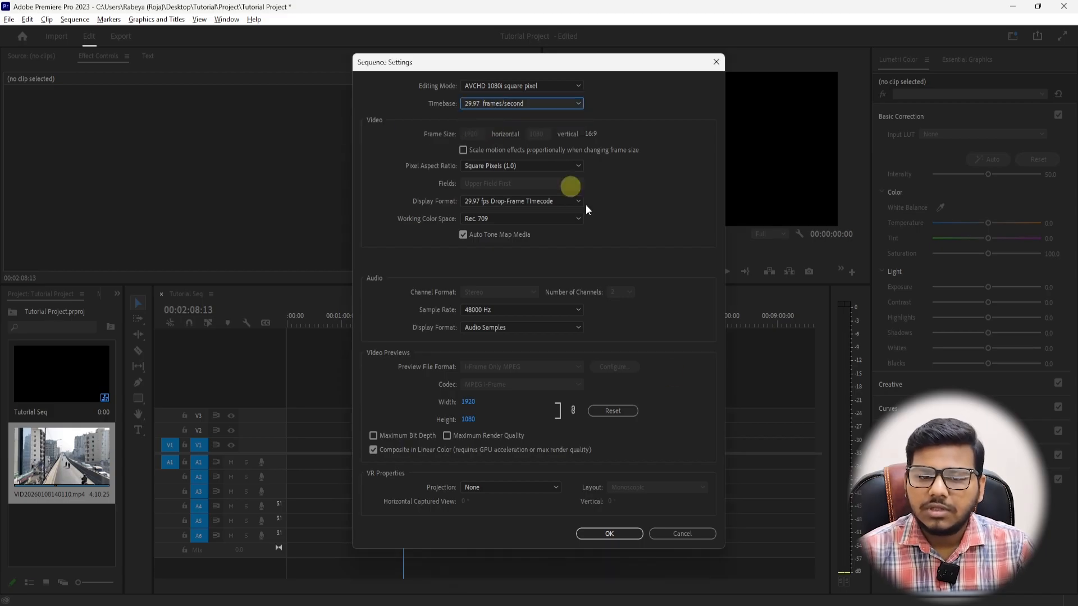
left_click(609, 533)
Place the imported video clip at the start of tracks V1 and A1, keeping the existing sequence settings.
left_click(70, 457)
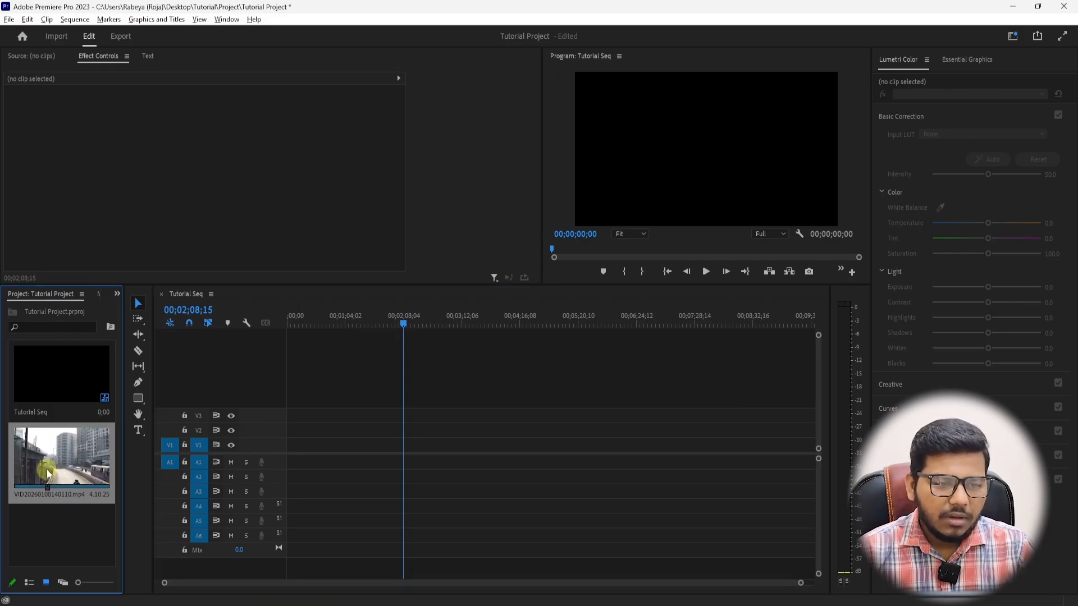
left_click_drag(39, 452, 288, 458)
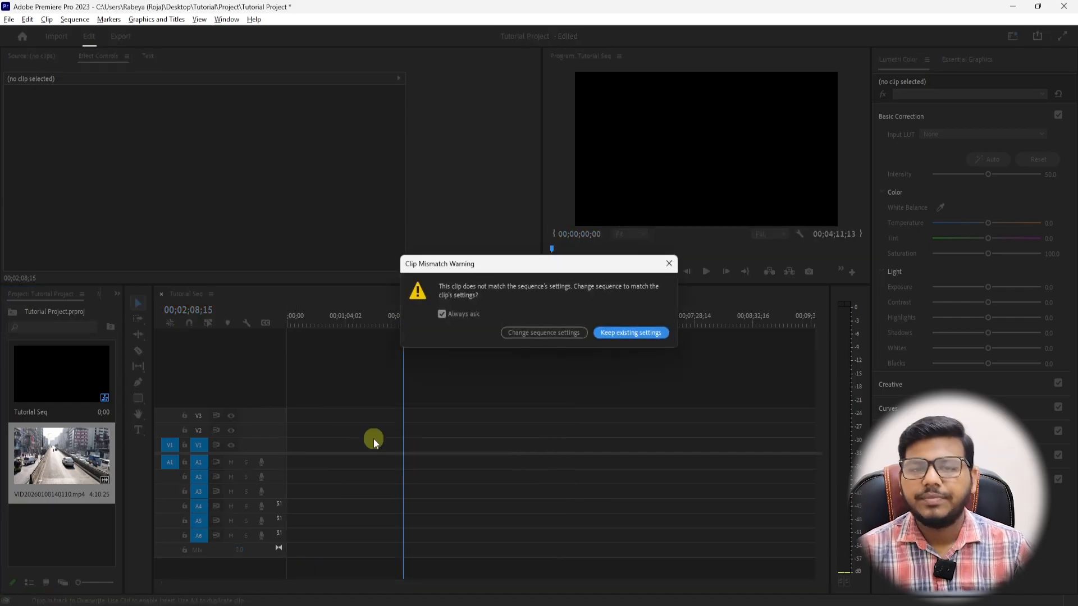
left_click(564, 329)
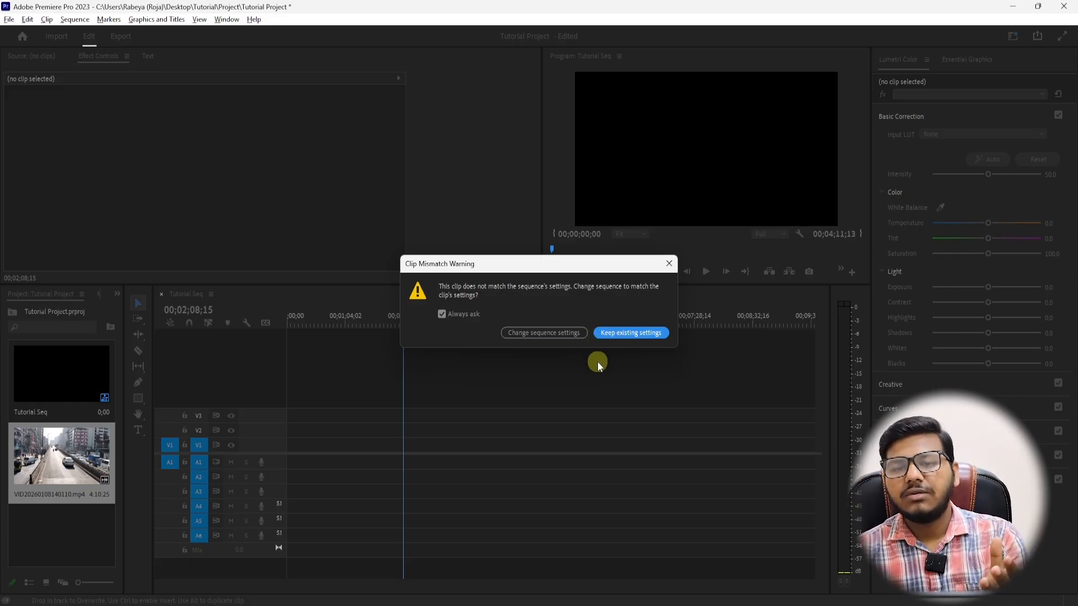
left_click(638, 335)
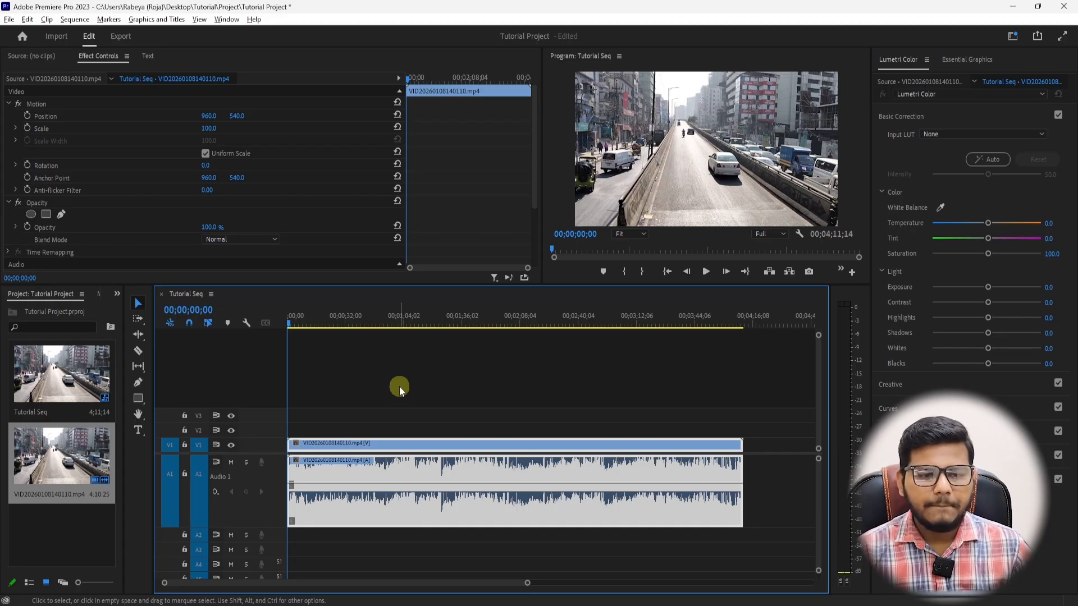
Return the playhead to the start of the sequence and select the video clip on track V1.
left_click(304, 381)
left_click_drag(297, 320, 278, 324)
left_click(555, 427)
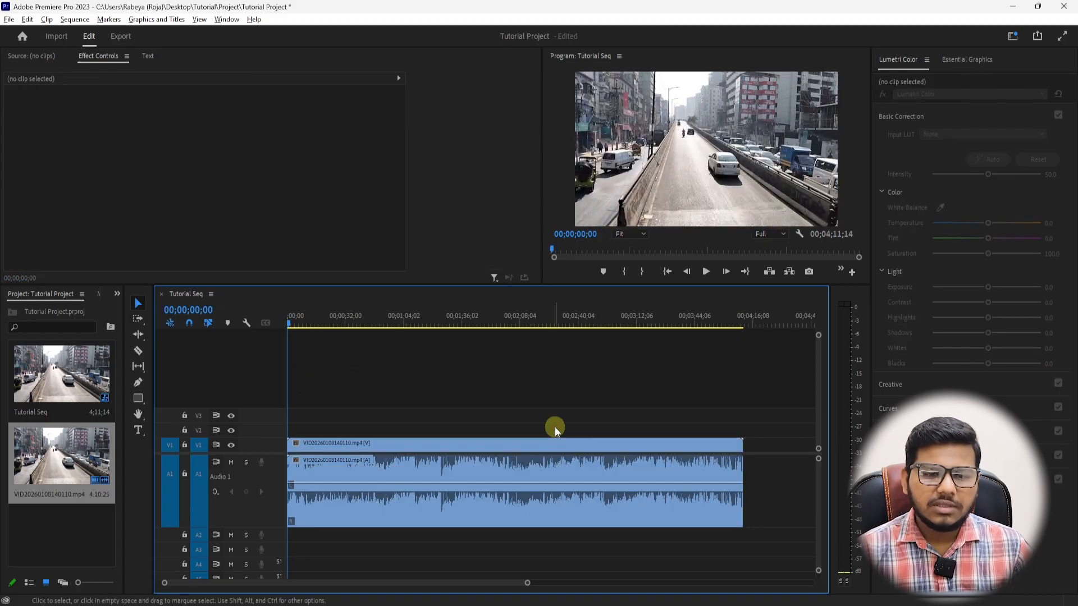
left_click(392, 447)
left_click(389, 444)
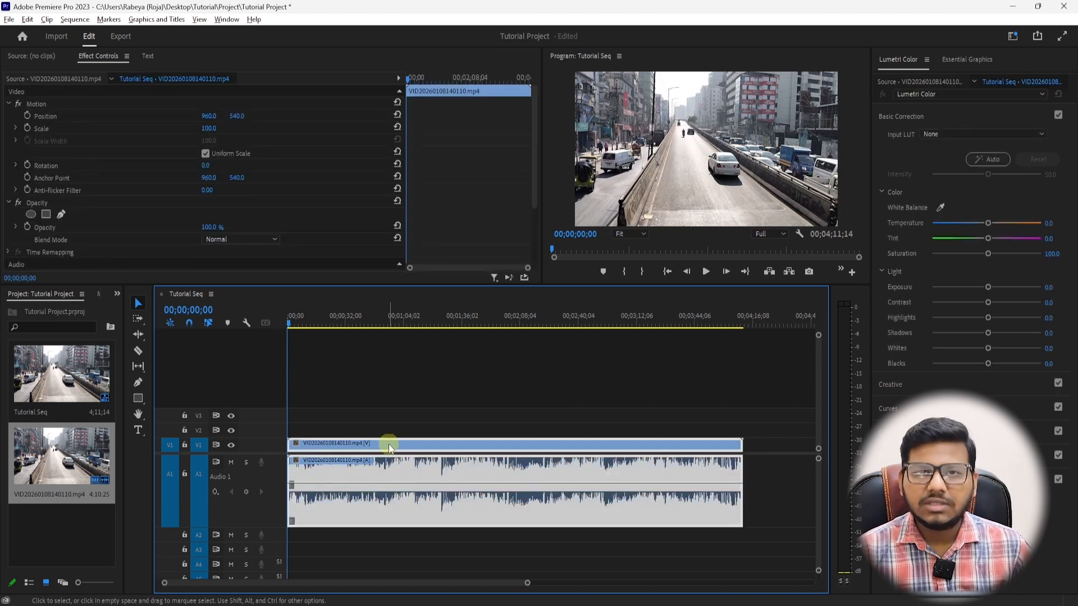
Lower the volume of the clip's audio on track A1 to about -31.8 dB and deselect the clip.
left_click(395, 484)
left_click_drag(395, 484, 393, 515)
left_click(301, 410)
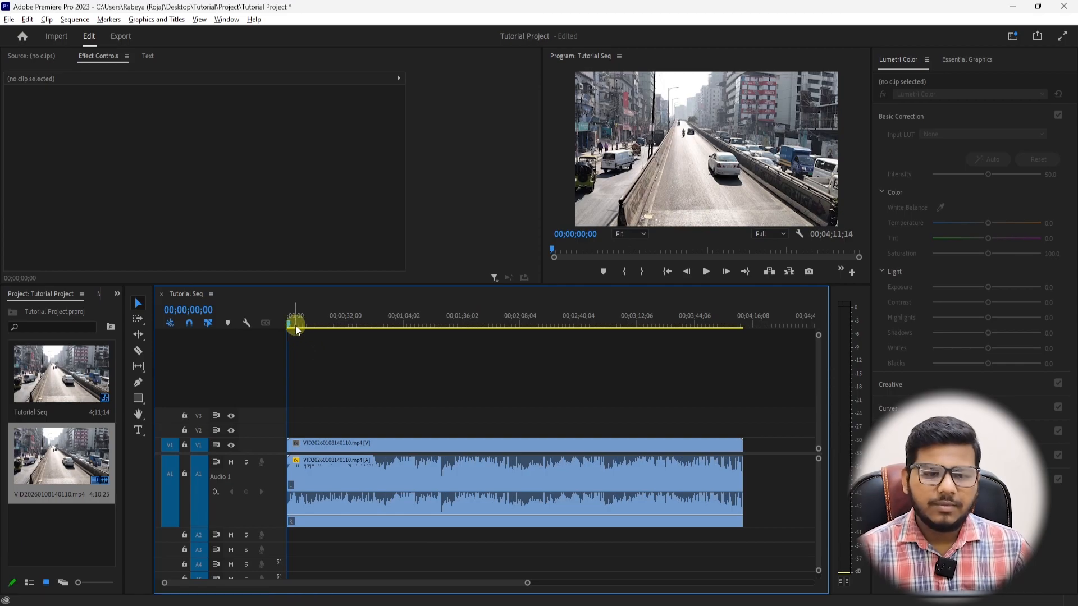
key("space")
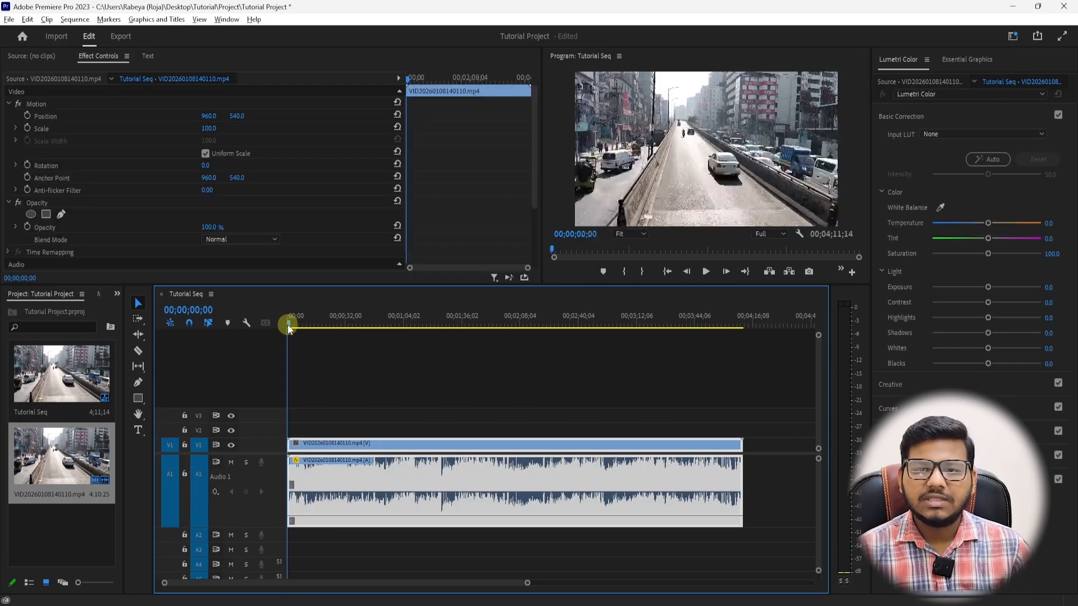
left_click(288, 324)
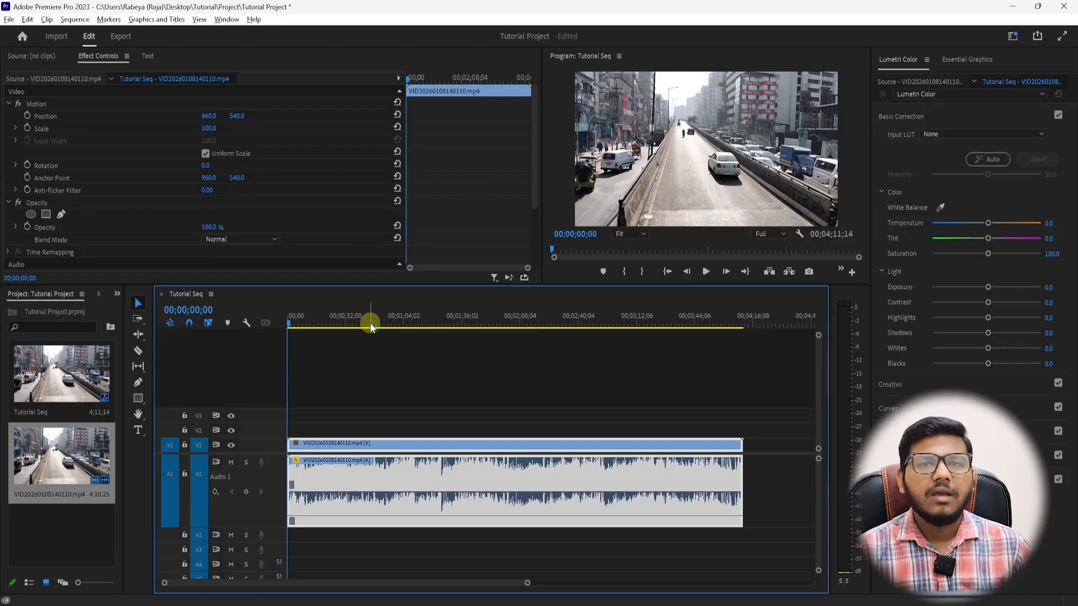
left_click(320, 401)
left_click_drag(396, 398, 347, 514)
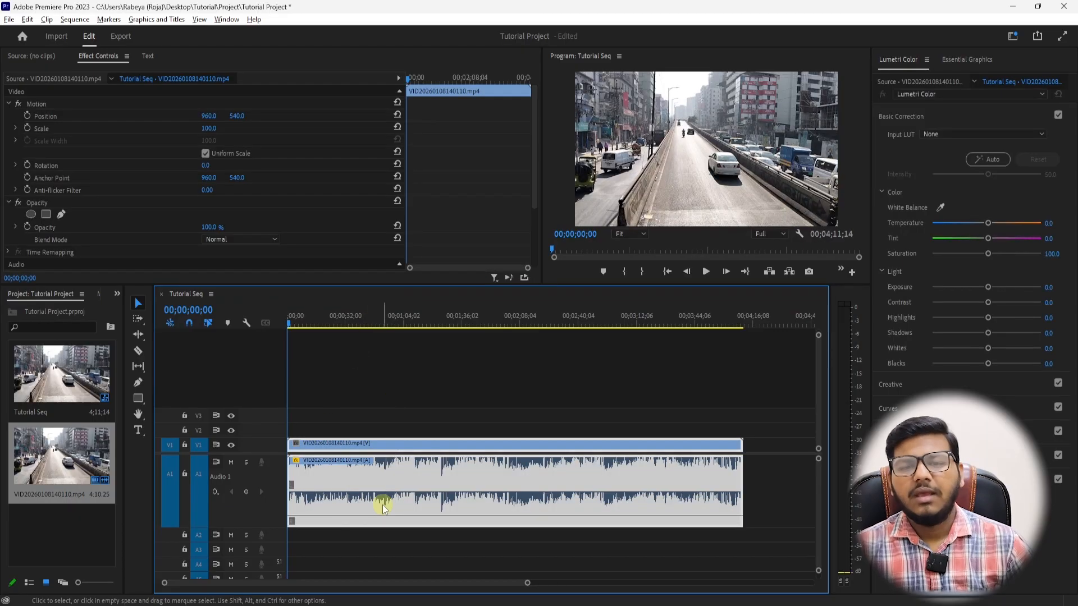
left_click(379, 414)
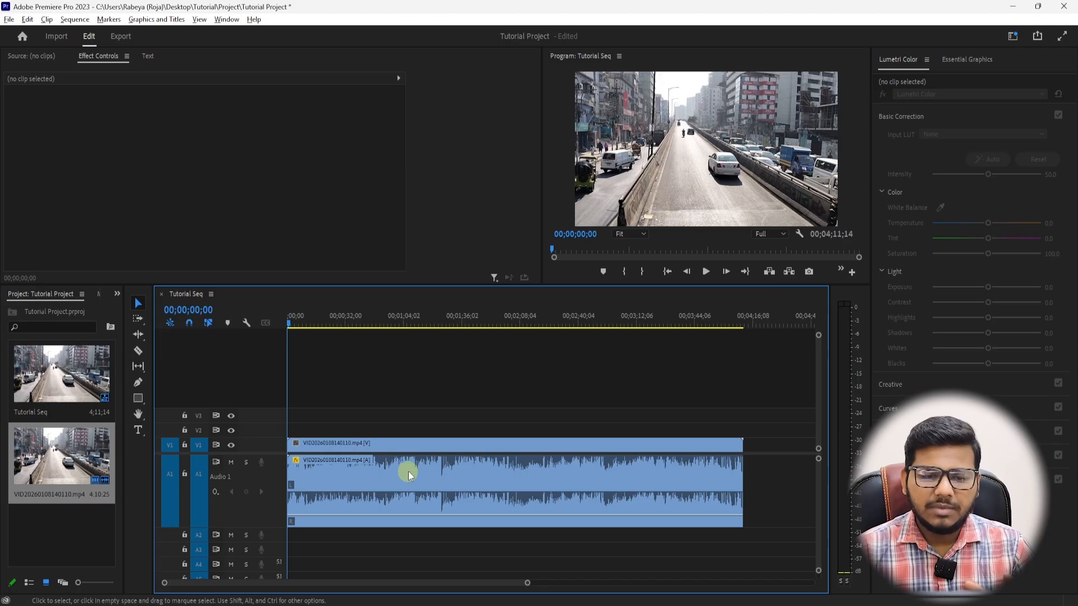
left_click(416, 449)
left_click_drag(293, 329, 224, 338)
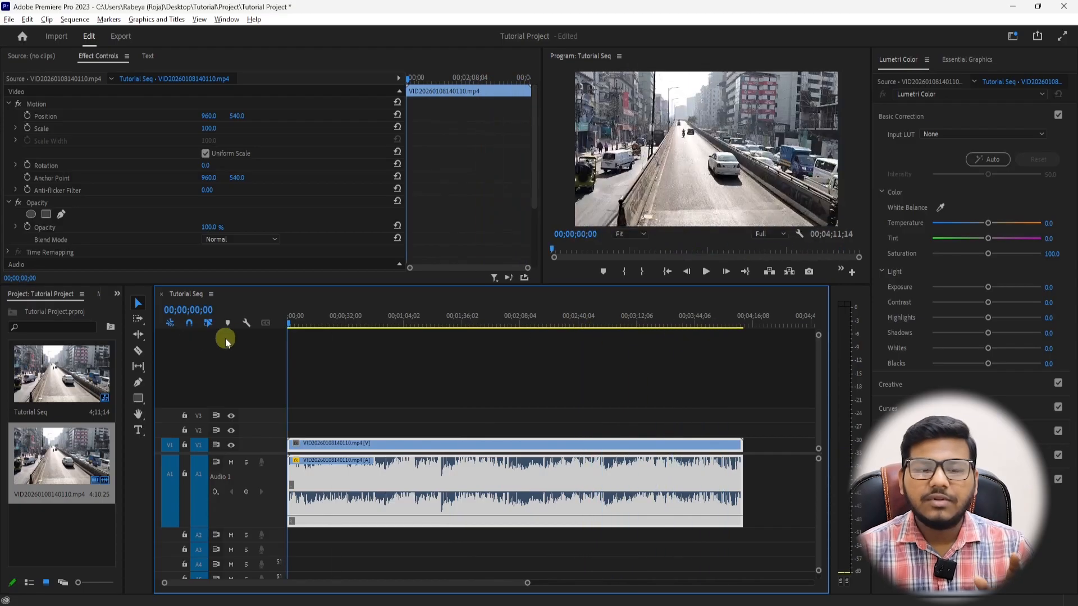
left_click(373, 379)
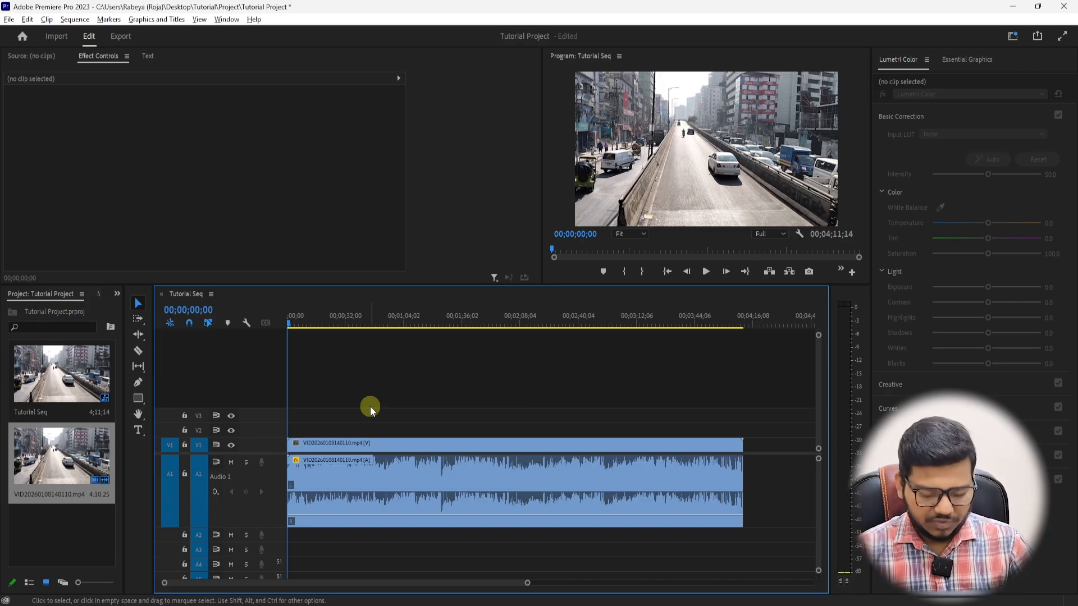
key("equal")
key("equal")
key("equal")
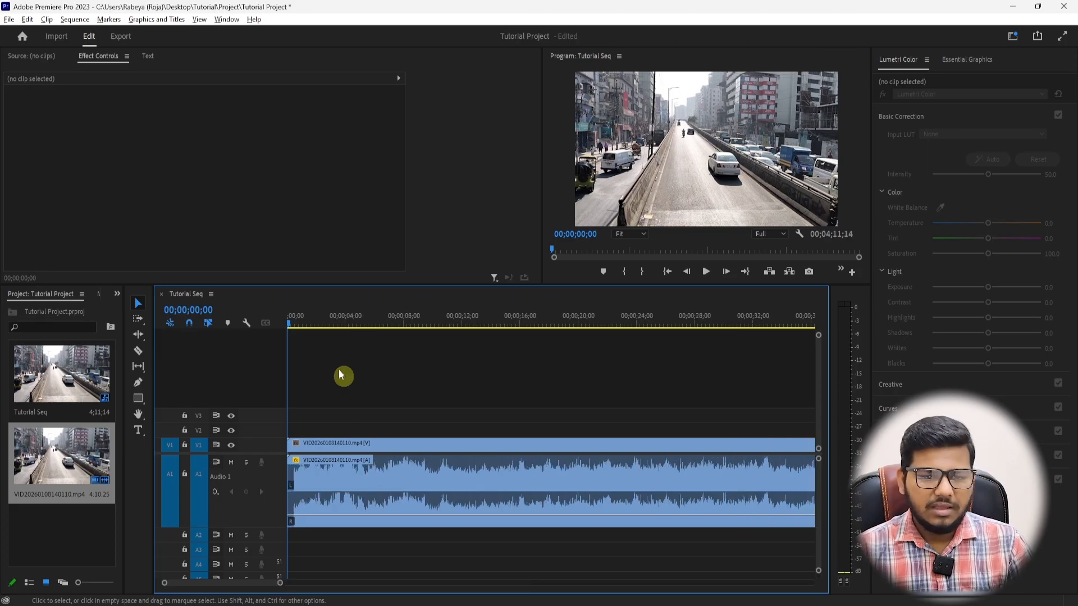
key("minus")
key("minus")
key("minus")
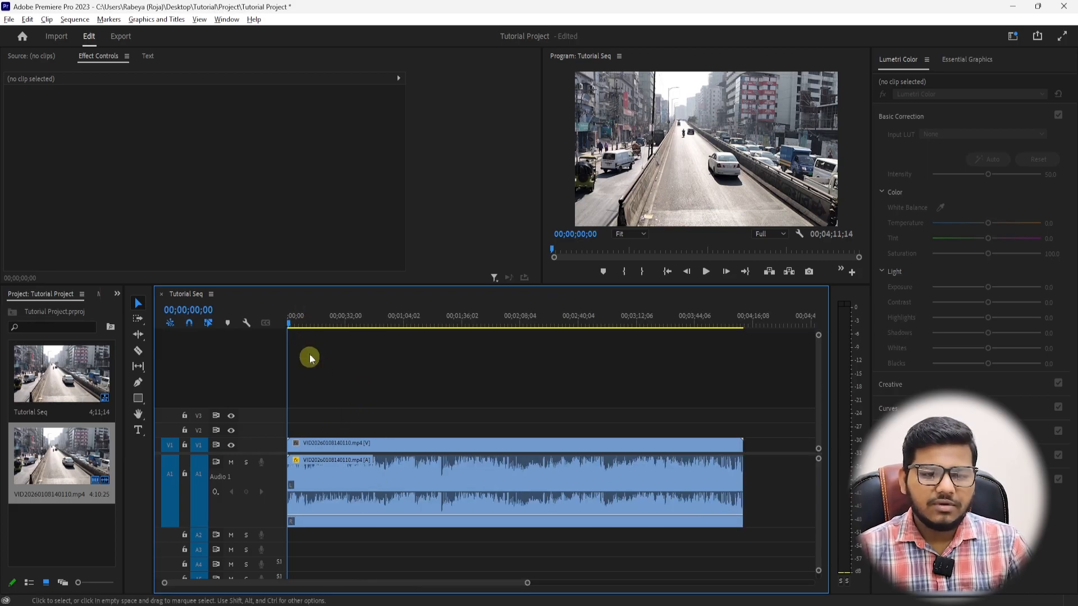
Turn on track targeting for video tracks V2 and V3.
left_click(352, 447)
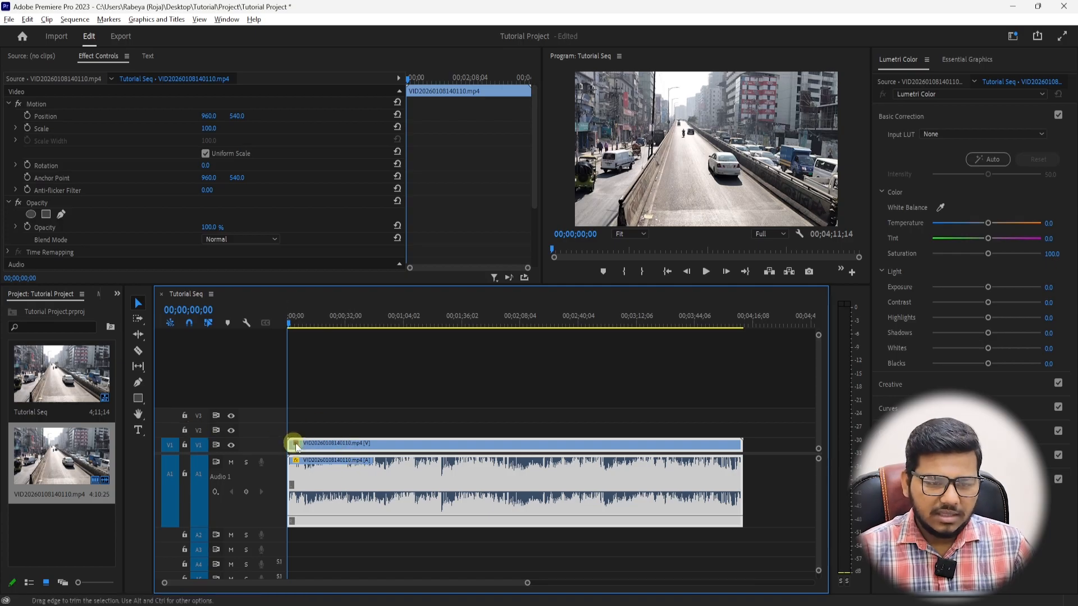
left_click(199, 447)
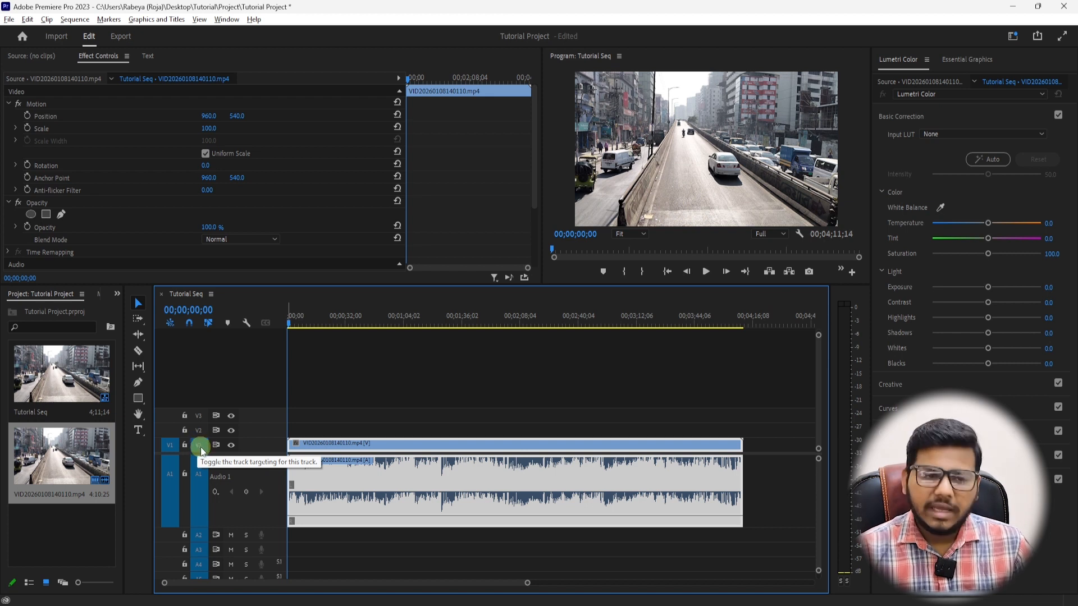
left_click(200, 417)
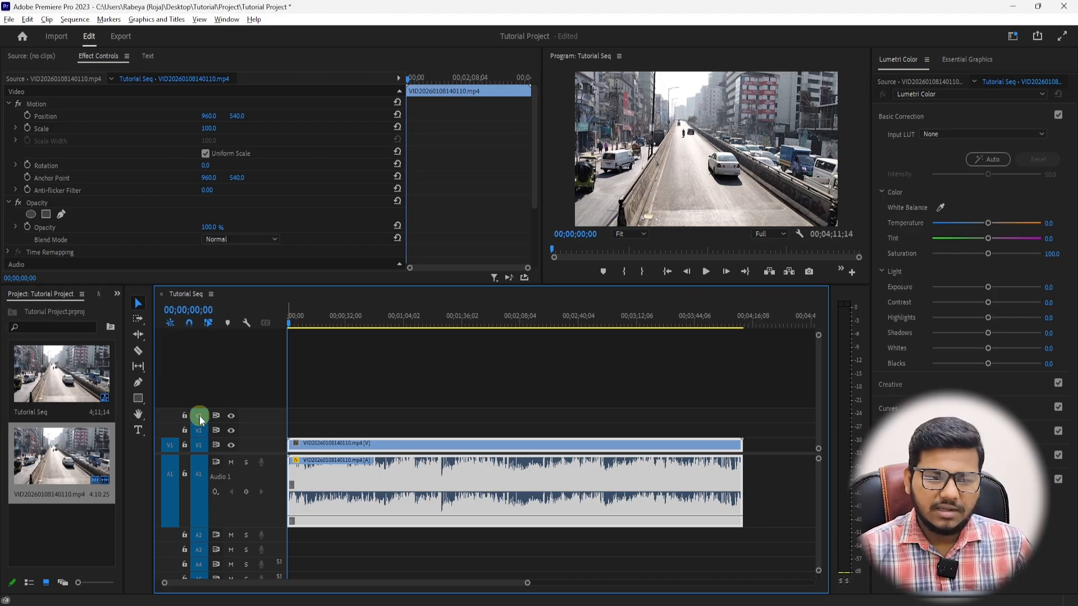
left_click(198, 431)
left_click(197, 477)
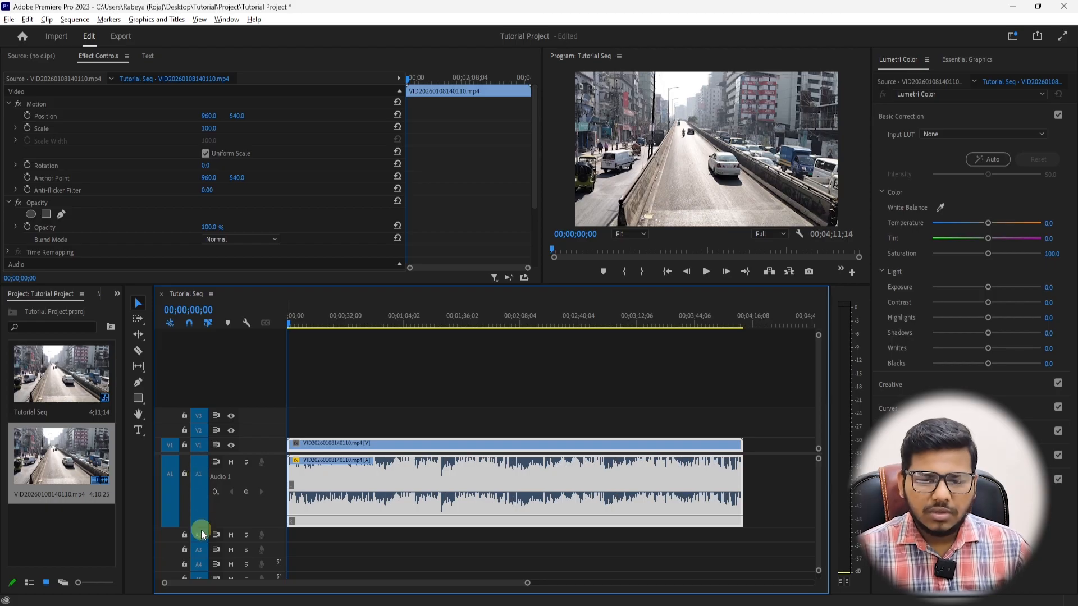
mouse_move(822, 477)
left_mouse_down()
mouse_move(816, 496)
mouse_move(817, 460)
left_mouse_up()
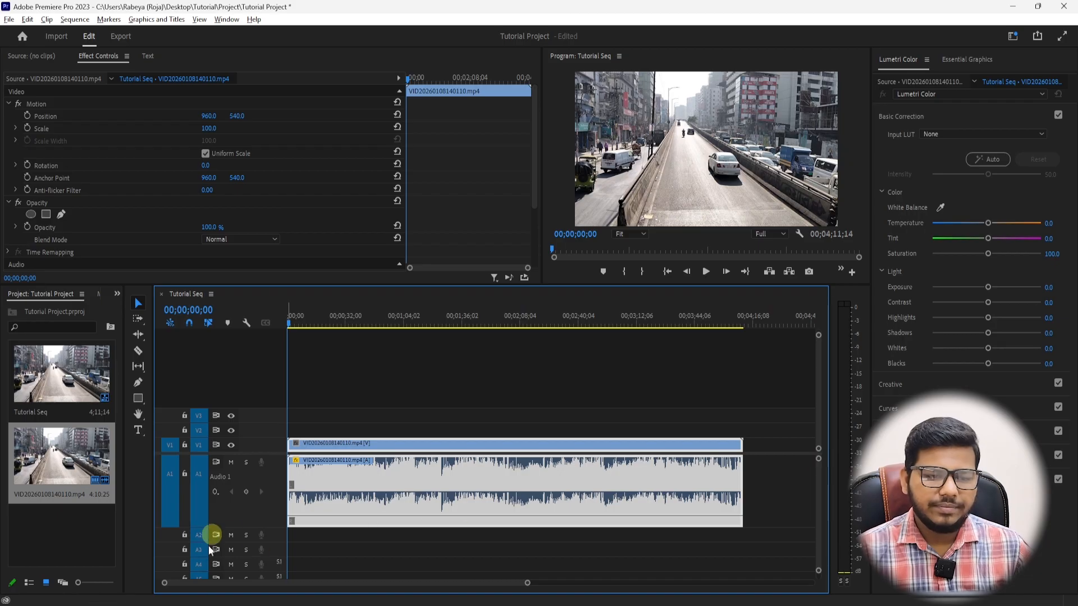
left_click(201, 416)
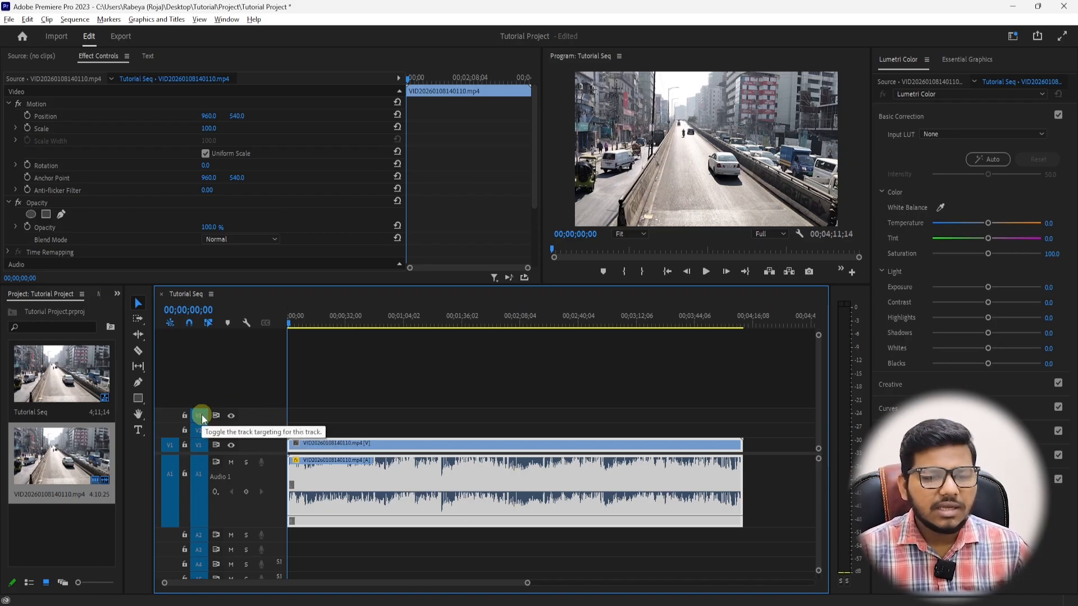
Add three video tracks, V4, V5 and V6, above track V3.
right_click(264, 414)
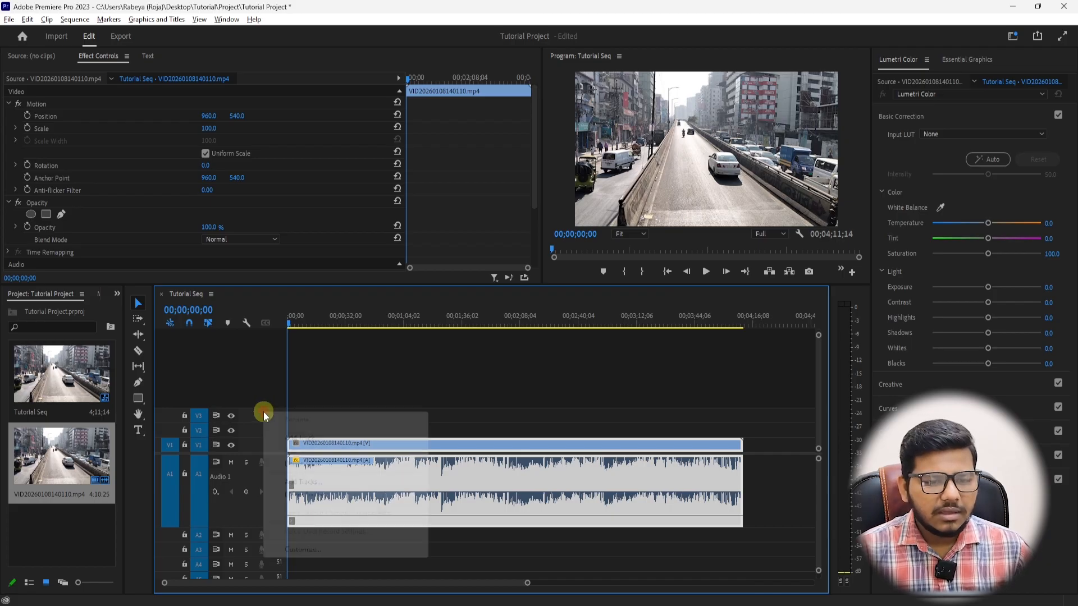
left_click(299, 437)
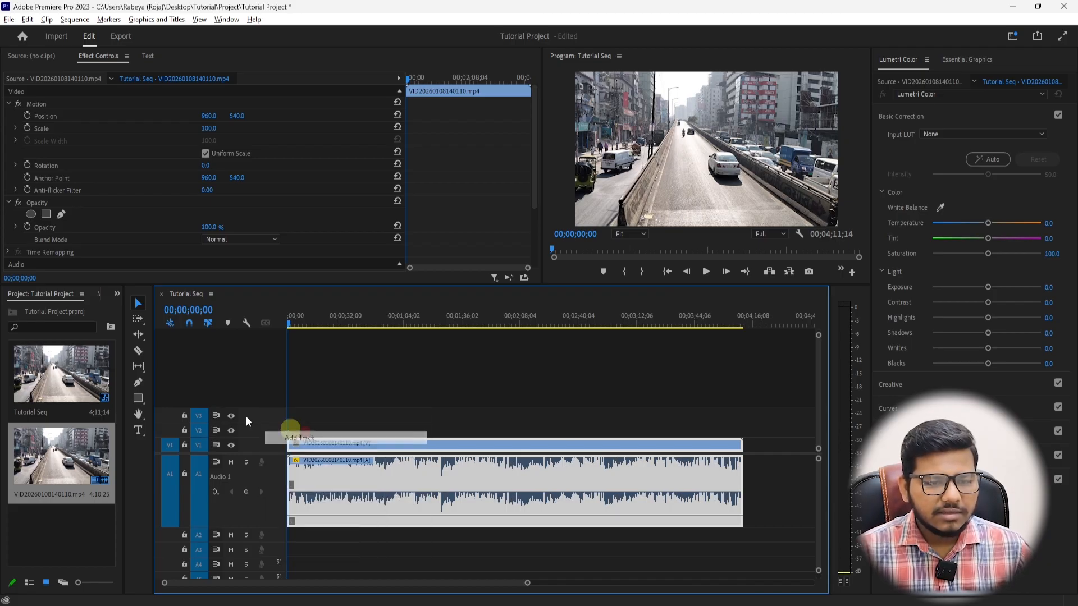
right_click(271, 401)
left_click(307, 425)
right_click(260, 389)
left_click(302, 416)
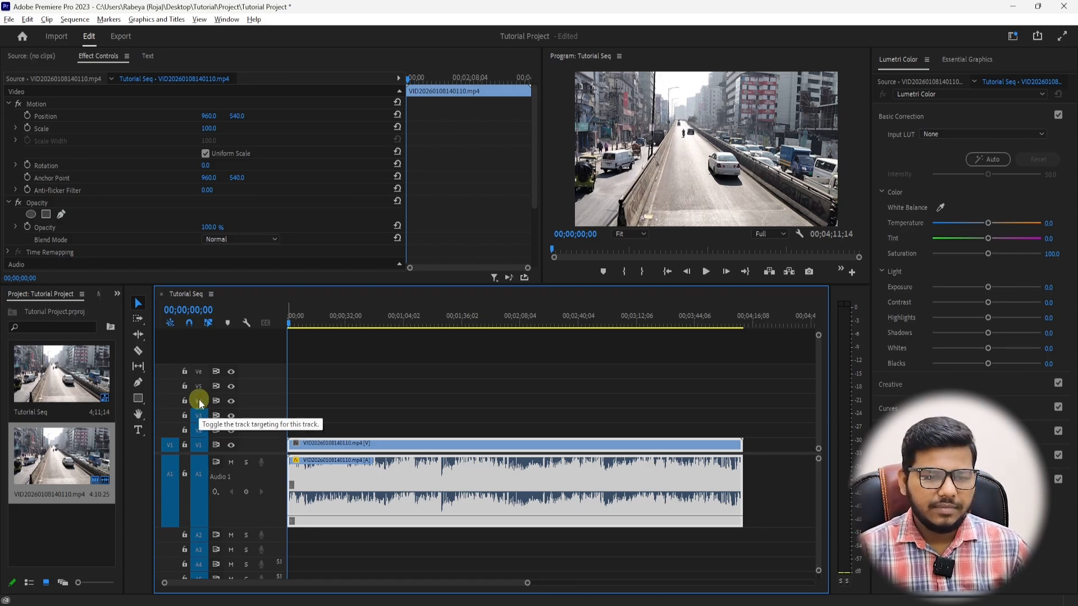
Turn on track targeting for all video tracks and select every clip in the sequence.
left_click(199, 409, "shift")
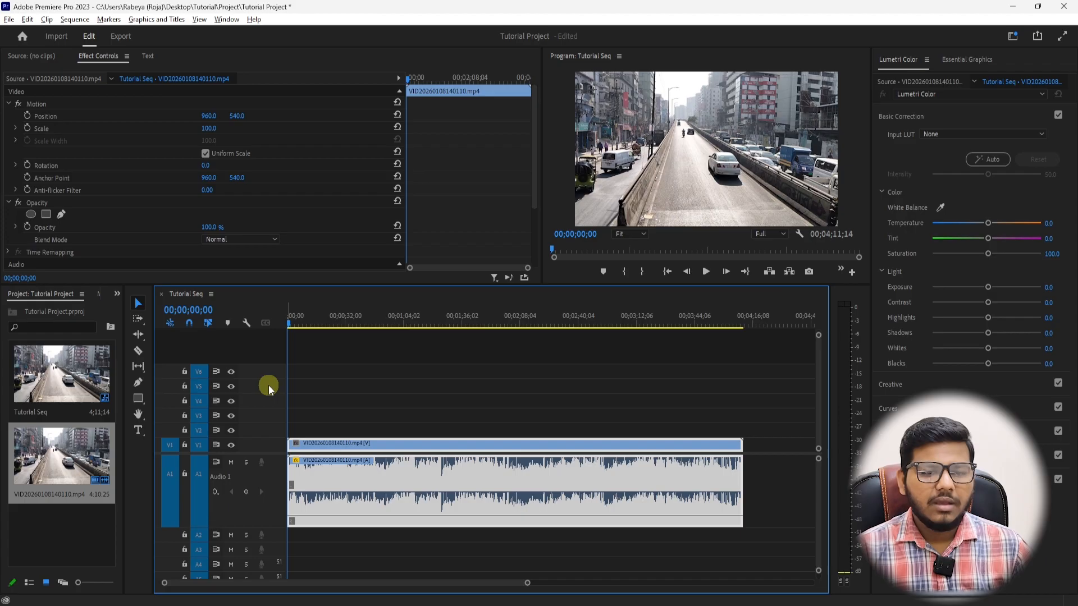
left_click(294, 340)
key("ctrl+a")
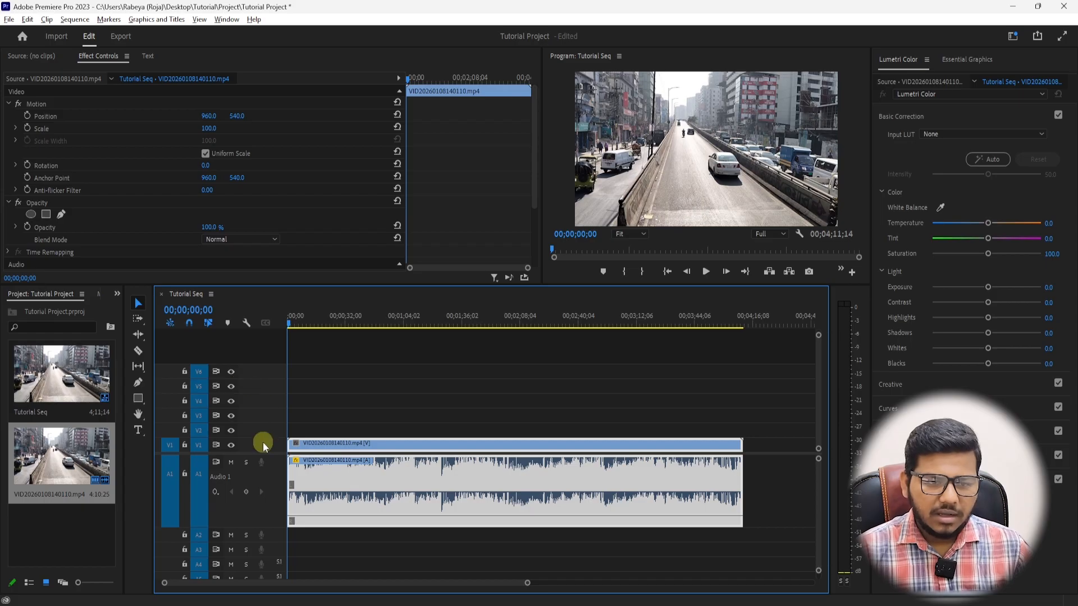
Lock video track V1, try to move the audio clip on A1 by itself, and unlock V1.
left_click(185, 446)
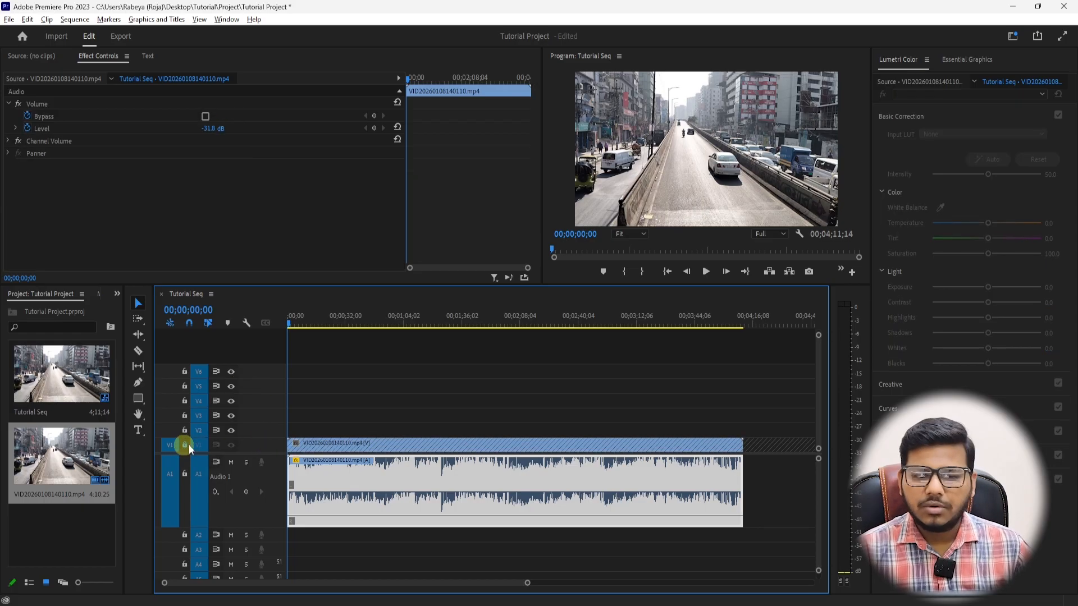
mouse_move(317, 466)
left_mouse_down()
mouse_move(461, 470)
mouse_move(337, 472)
left_mouse_up()
left_click(185, 446)
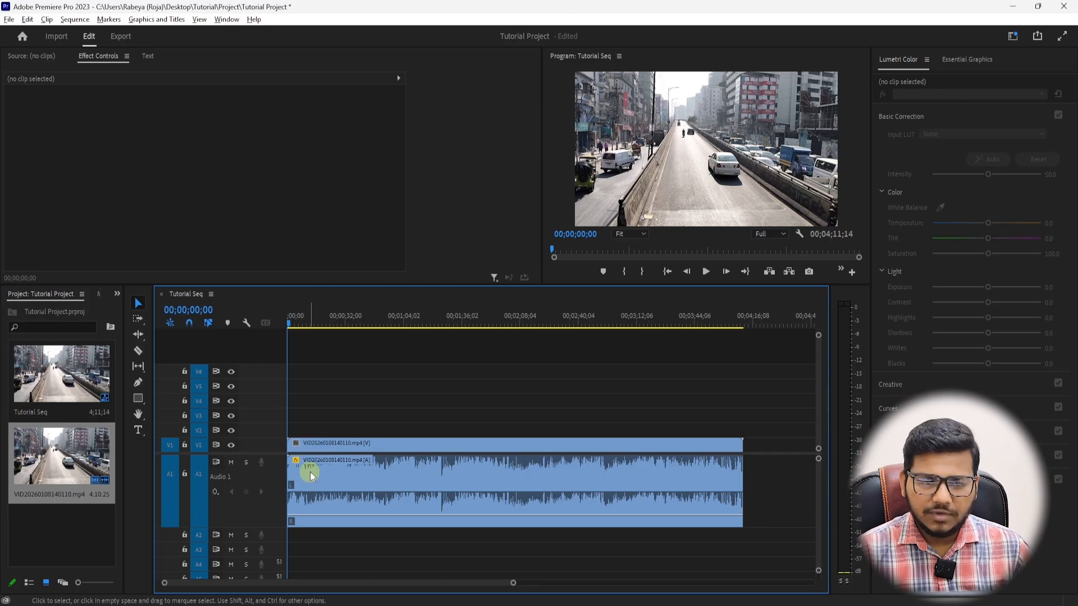
Try moving the V1 video about 1:45 later with audio track A1 locked, undo the move and unlock A1.
left_click(185, 478)
mouse_move(337, 447)
left_mouse_down()
mouse_move(539, 445)
mouse_move(500, 450)
left_mouse_up()
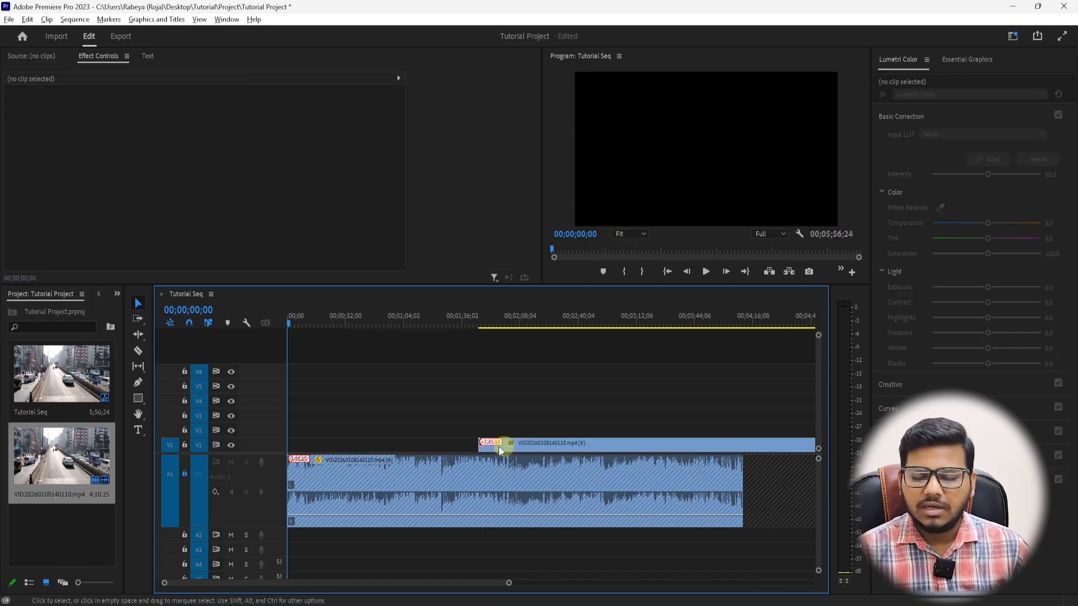
key("ctrl+z")
left_click(184, 475)
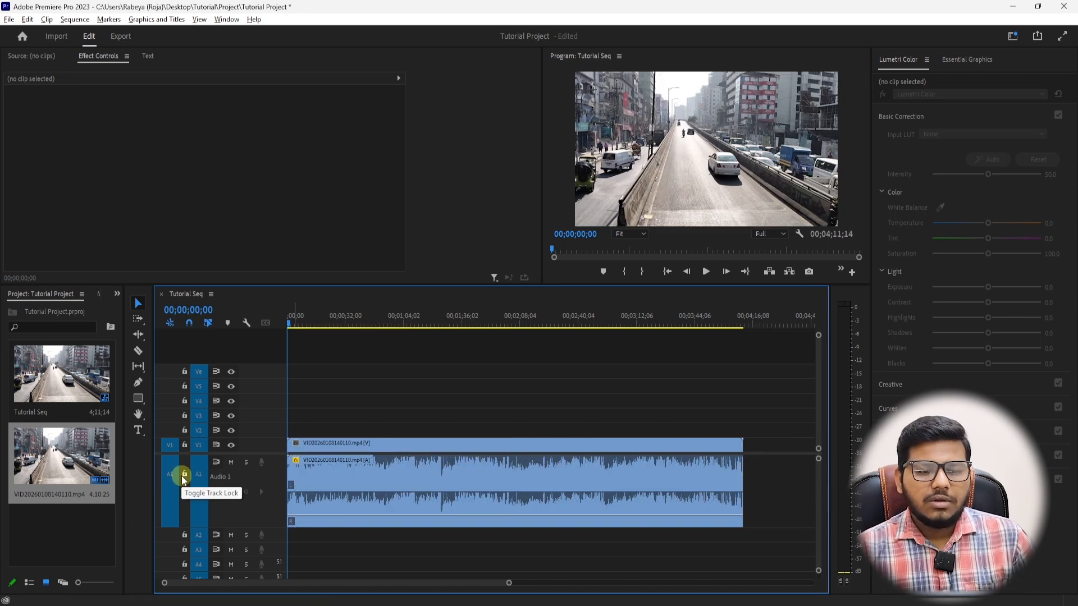
Toggle V1's output off and on, and duplicate only its video onto V2 about 32 seconds in, with the playhead at 00;00;56;24.
left_click(231, 444)
left_click(231, 445)
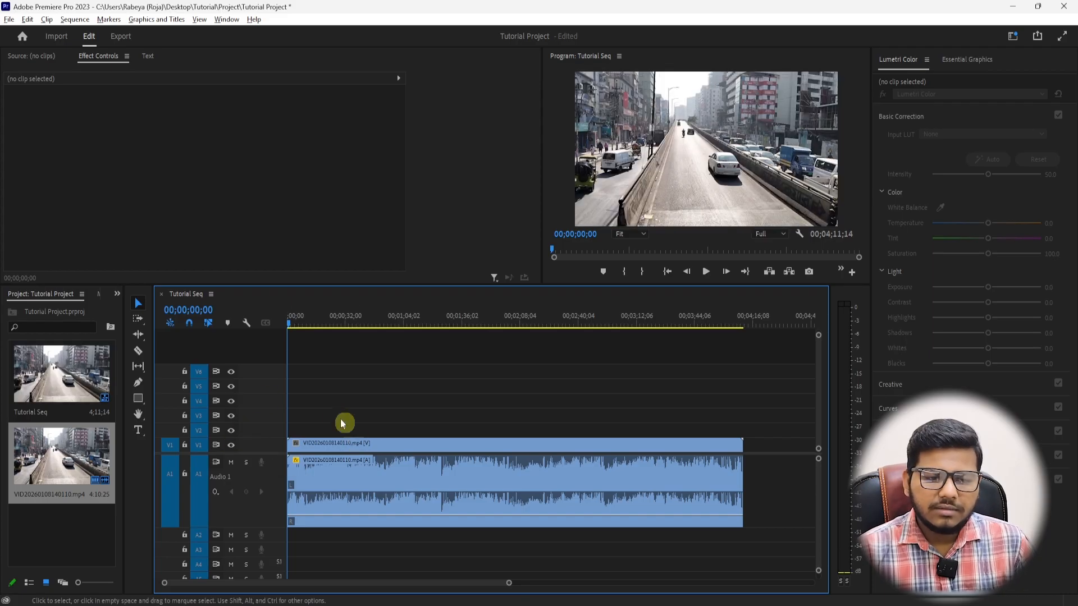
left_click(346, 445, "alt")
left_click_drag(348, 446, 377, 430)
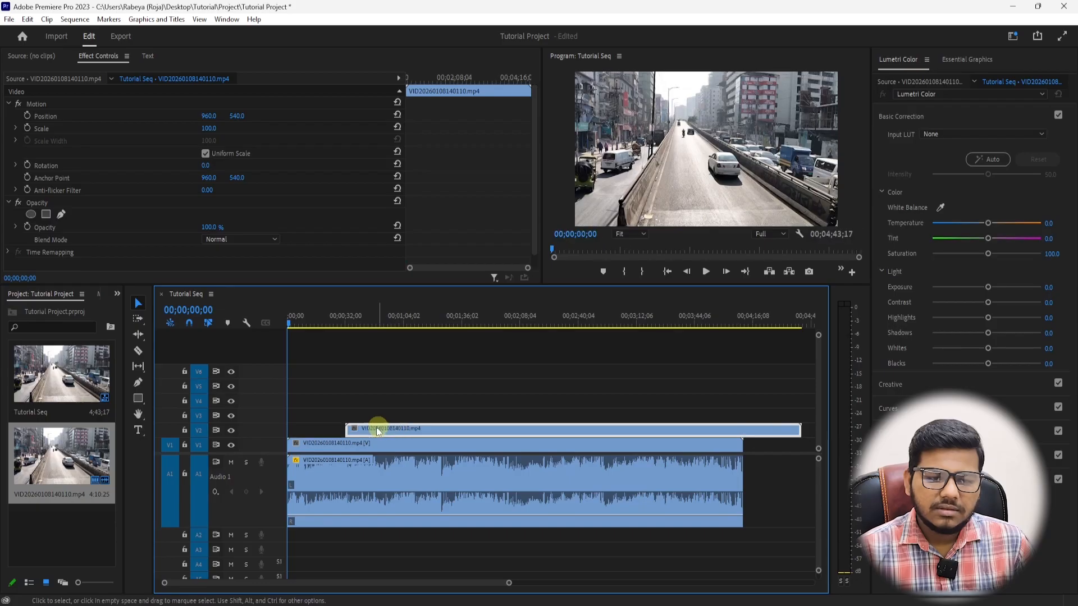
left_click(391, 319)
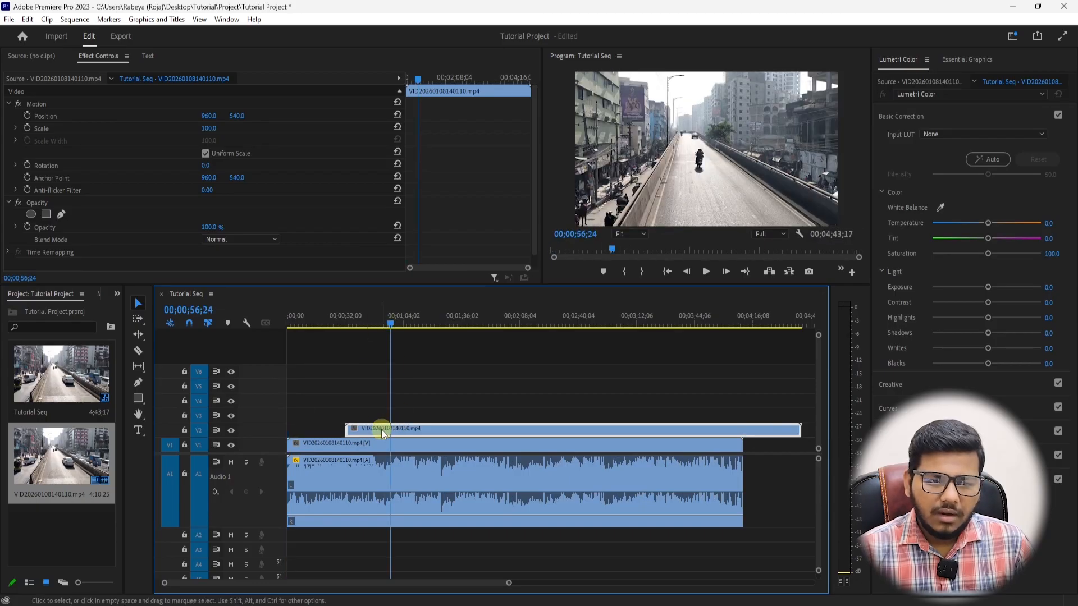
Hide the output of tracks V2 and V1, and show both tracks again.
left_click(231, 433)
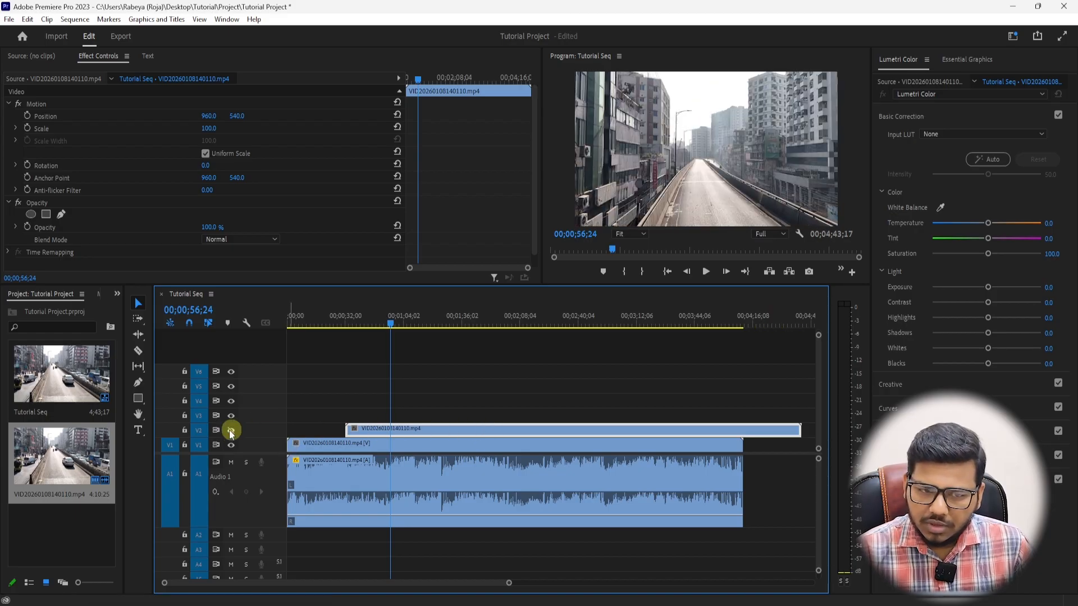
left_click(231, 445)
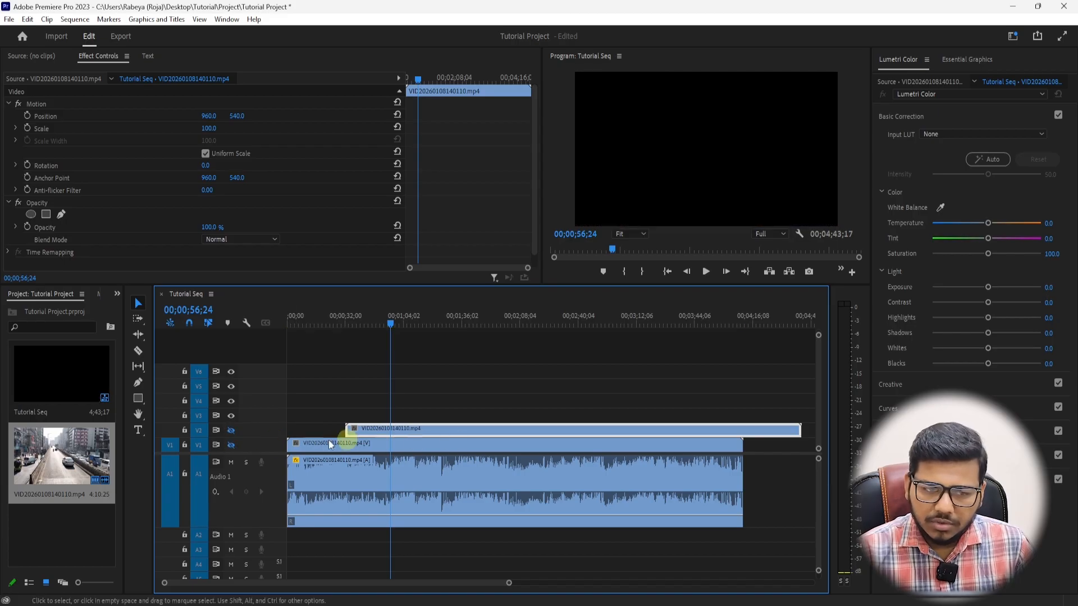
left_click(231, 444)
left_click(230, 430)
Delete the duplicate video clip from track V2 and return the playhead to the start of the sequence.
left_click_drag(391, 431, 330, 431)
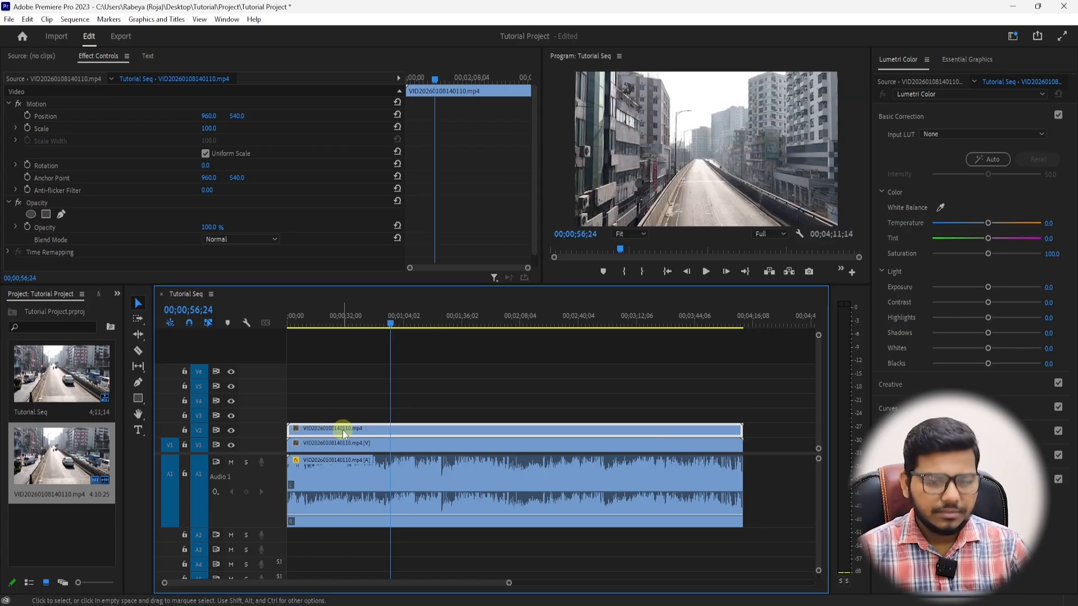
key("Delete")
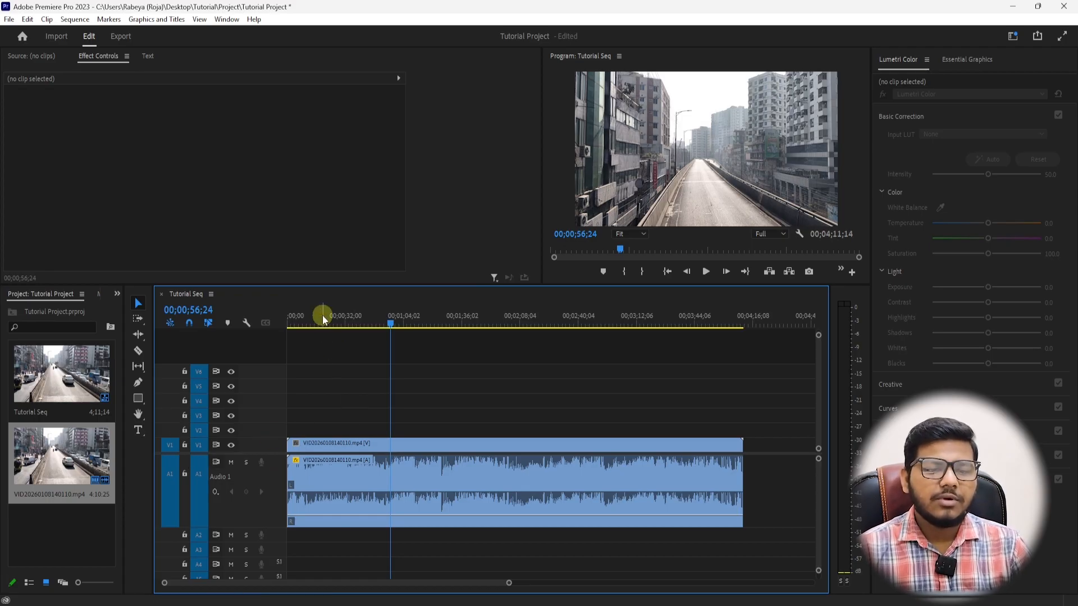
left_click_drag(306, 322, 279, 321)
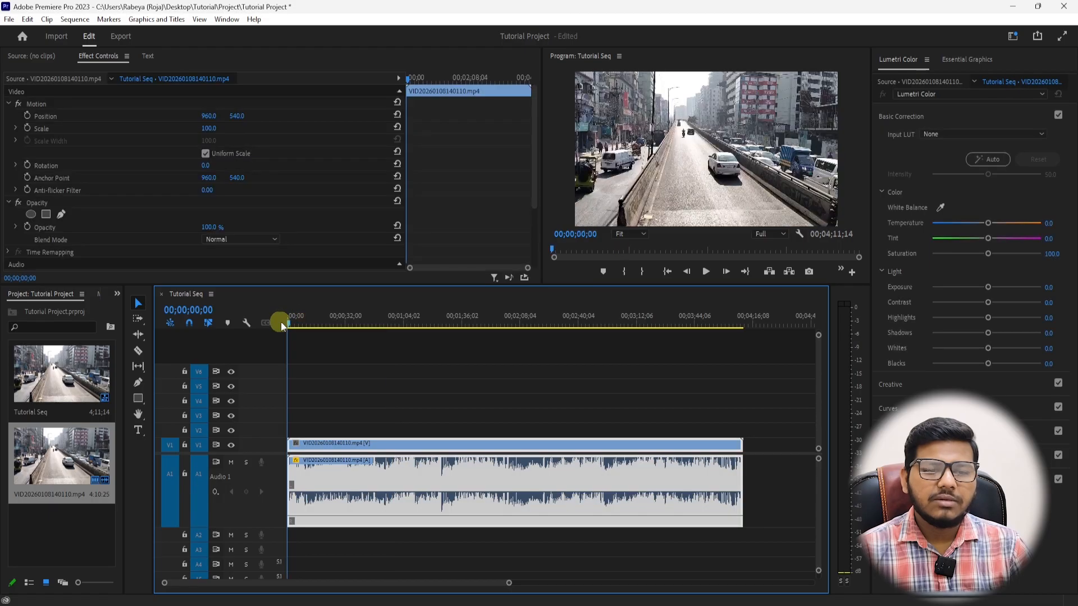
left_click(303, 393)
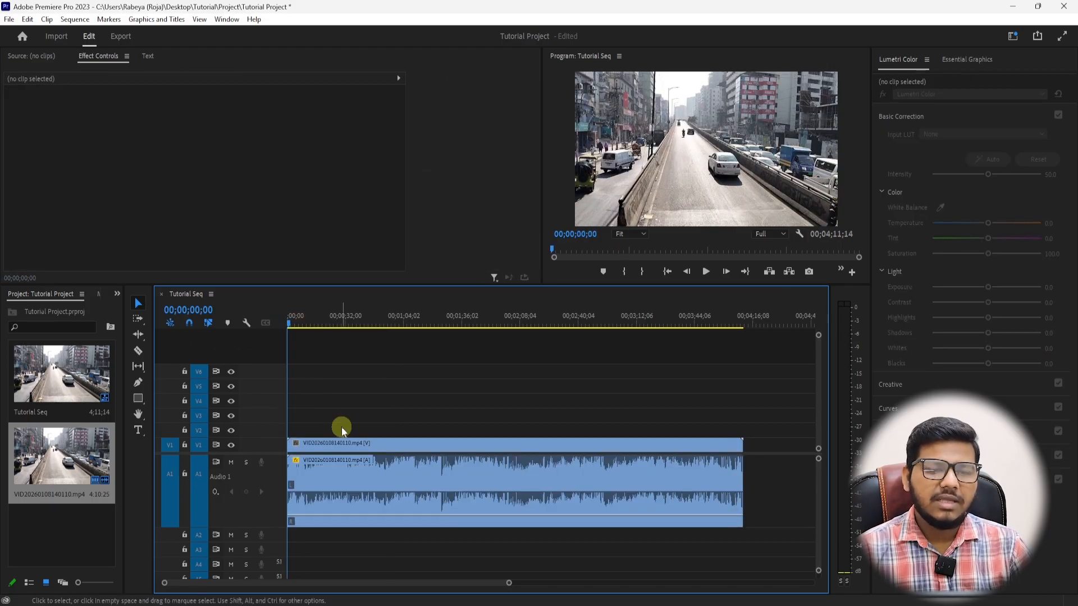
Split the linked clip on V1 and A1 with the Razor tool at about 0:18, 0:38, 1:13, 1:43, 2:22, 3:30 and 3:50.
left_click(138, 352)
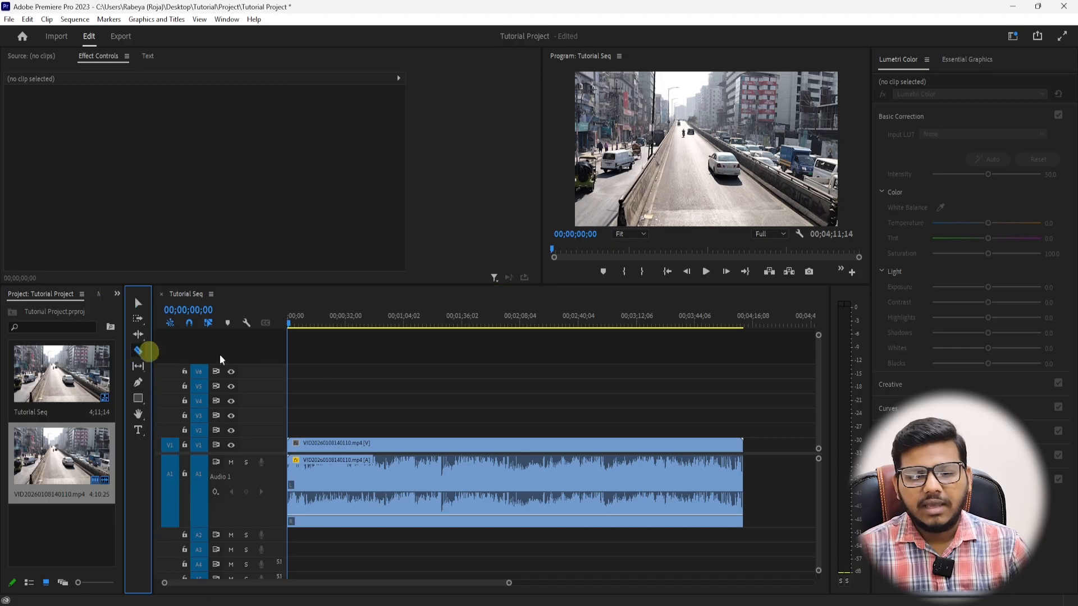
left_click(320, 447)
left_click(356, 447)
left_click(420, 448)
left_click(475, 448)
left_click(544, 448)
left_click(668, 448)
left_click(704, 448)
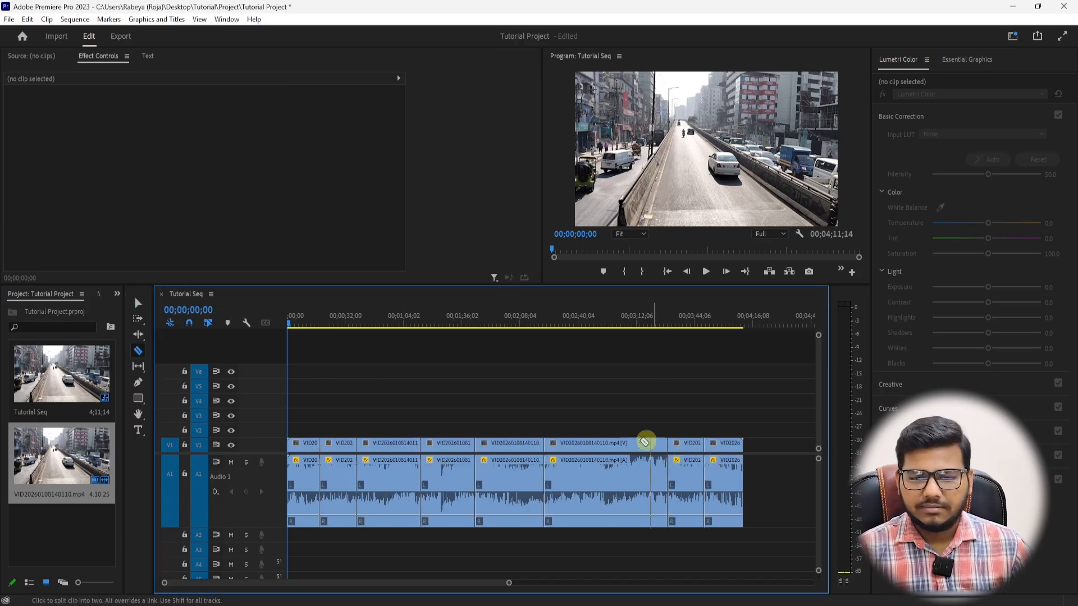
Undo all the Razor cuts so the V1 and A1 clip is a single piece again.
key("ctrl+z")
key("ctrl+z")
key("ctrl+z")
key("ctrl+z")
key("ctrl+z")
key("ctrl+z")
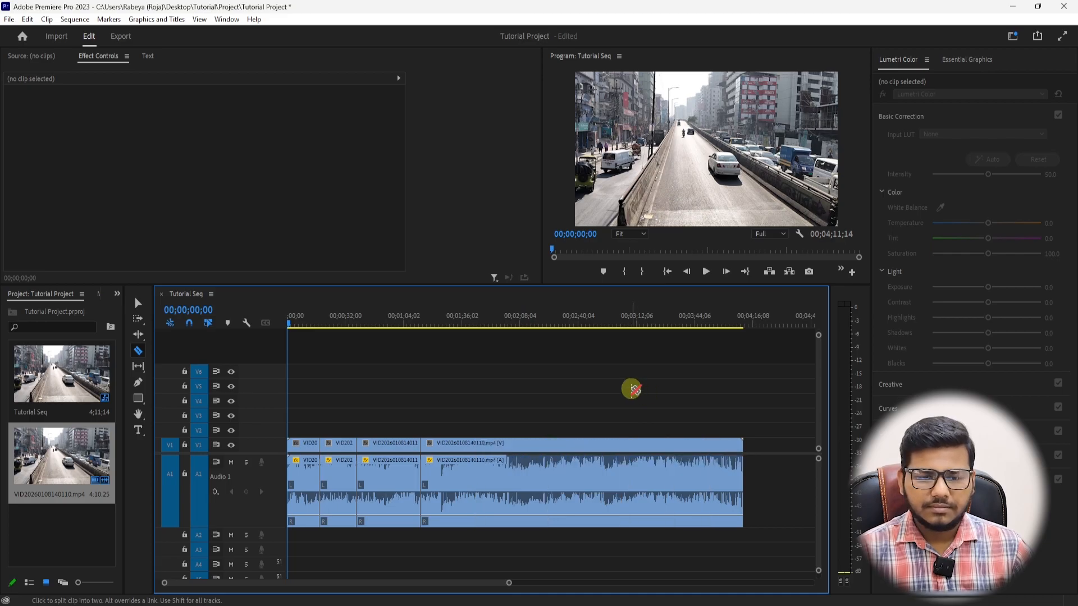
key("ctrl+z")
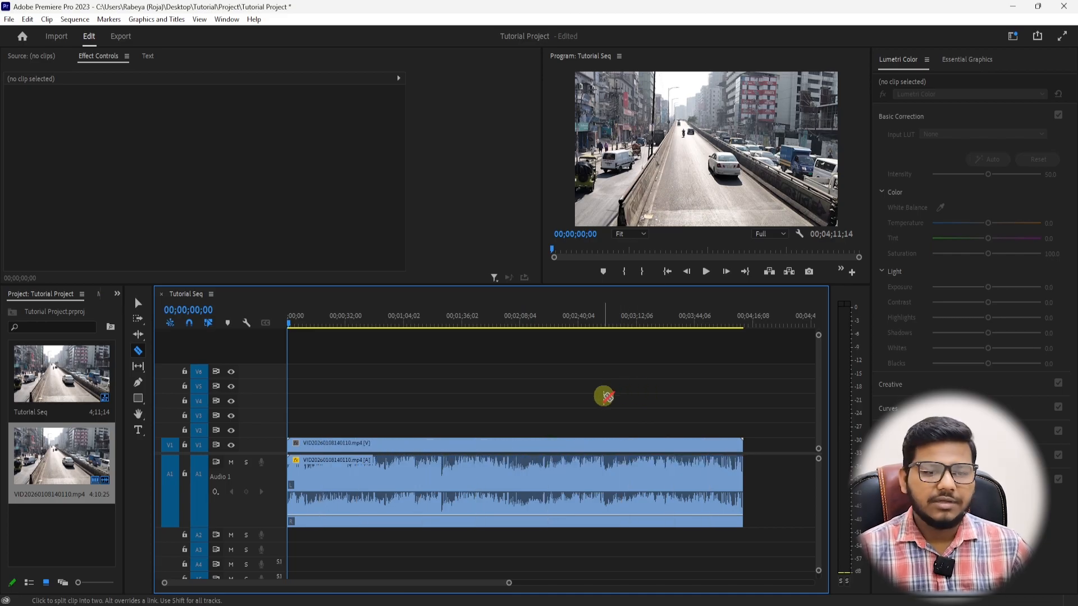
Split the clip at about 0:18 with the Razor tool, undo the cut, and return to the Selection tool.
left_click(320, 449)
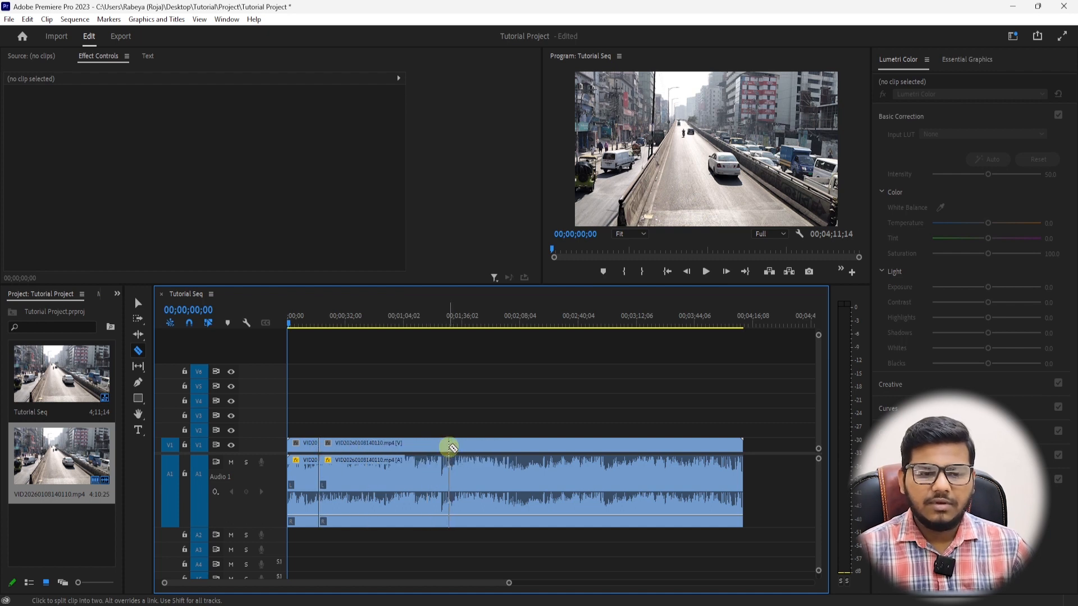
key("ctrl+z")
key("v")
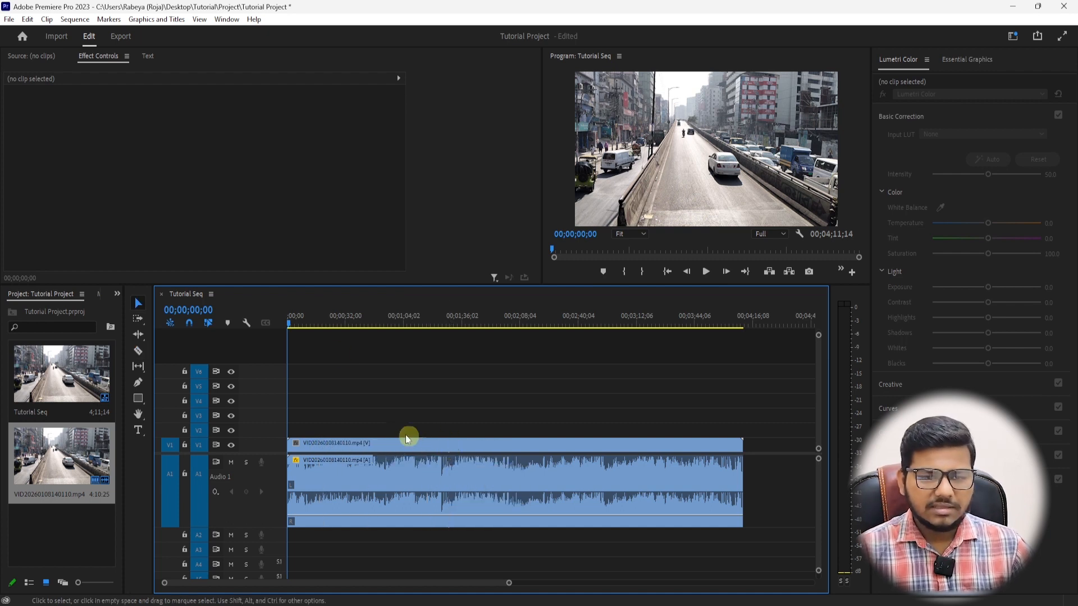
Split the linked clip at the playhead at 00;00;15;22, 00;00;34;17 and about 1:05.
left_click(317, 328)
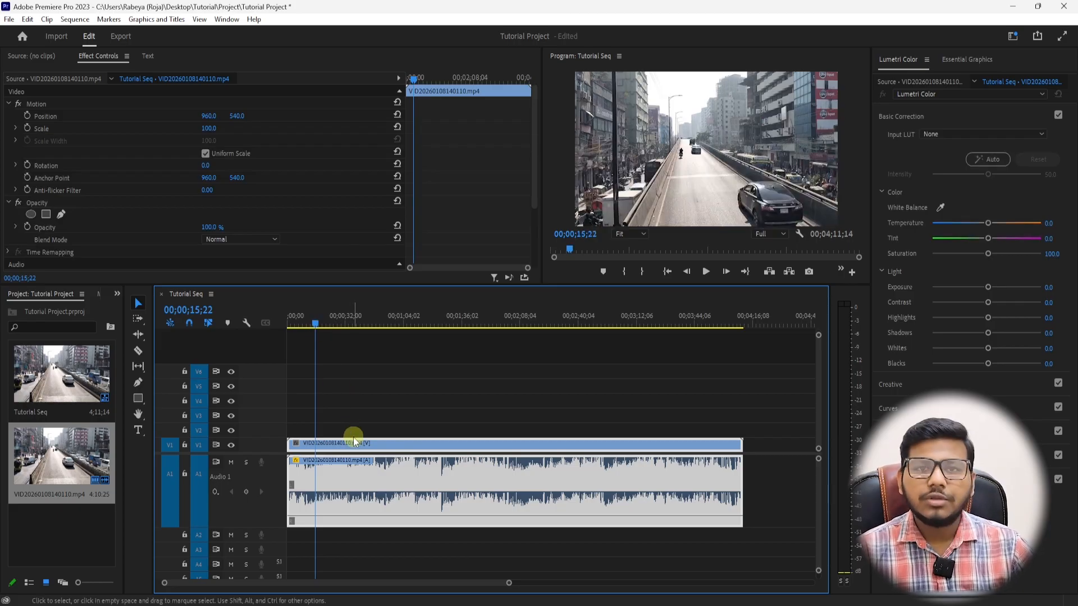
key("ctrl+k")
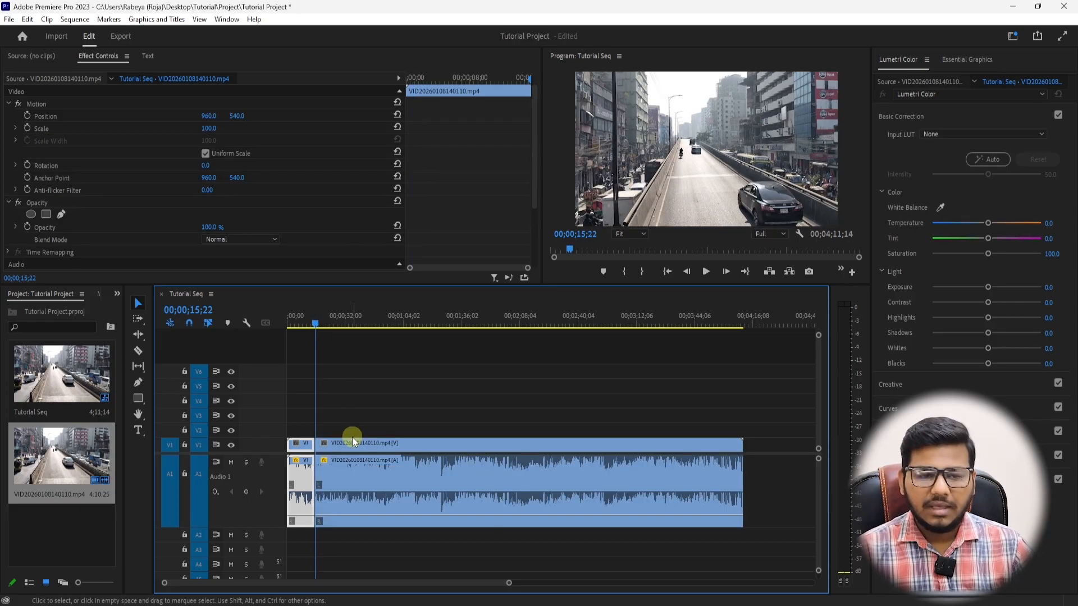
left_click(349, 325)
key("ctrl+k")
left_click(405, 320)
key("ctrl+k")
Delete the segment between 00;00;34;17 and about 1:05, and ripple delete the gap it leaves.
left_click(378, 460, "shift")
key("Delete")
right_click(379, 446)
left_click(416, 456)
Undo the ripple delete, the segment deletion and the playhead cuts.
key("ctrl+z")
key("ctrl+z")
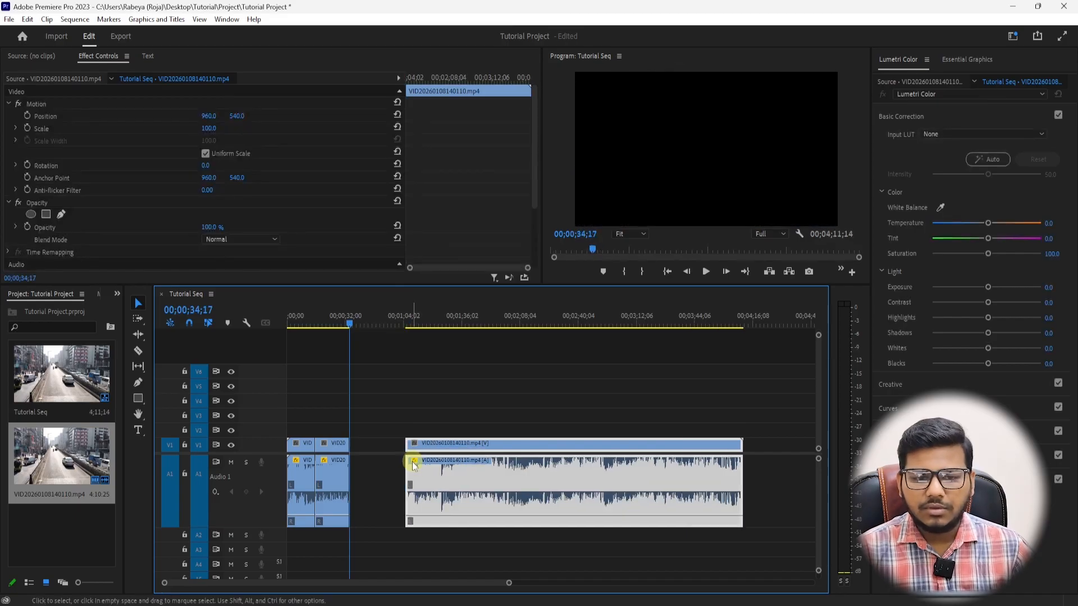
key("ctrl+z")
key("ctrl+z")
key("ctrl+z")
key("ctrl+z")
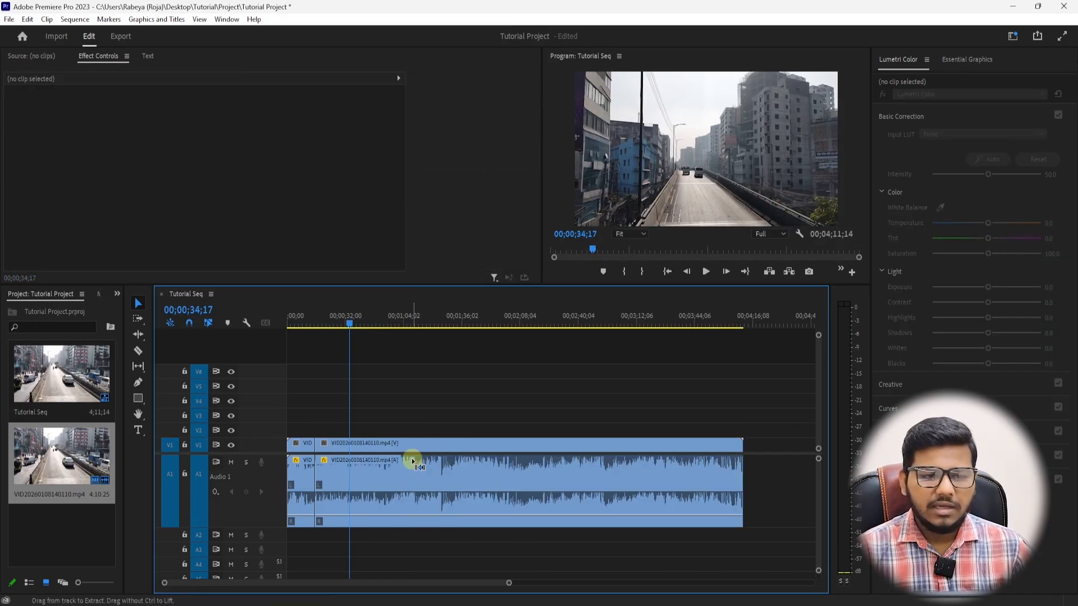
left_click(139, 352)
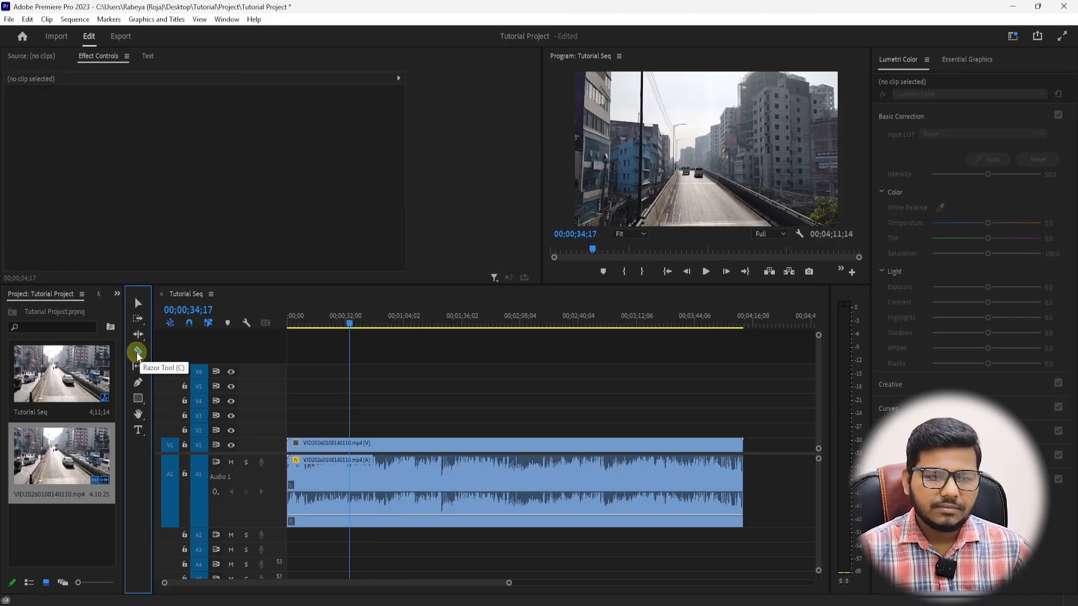
left_click(138, 303)
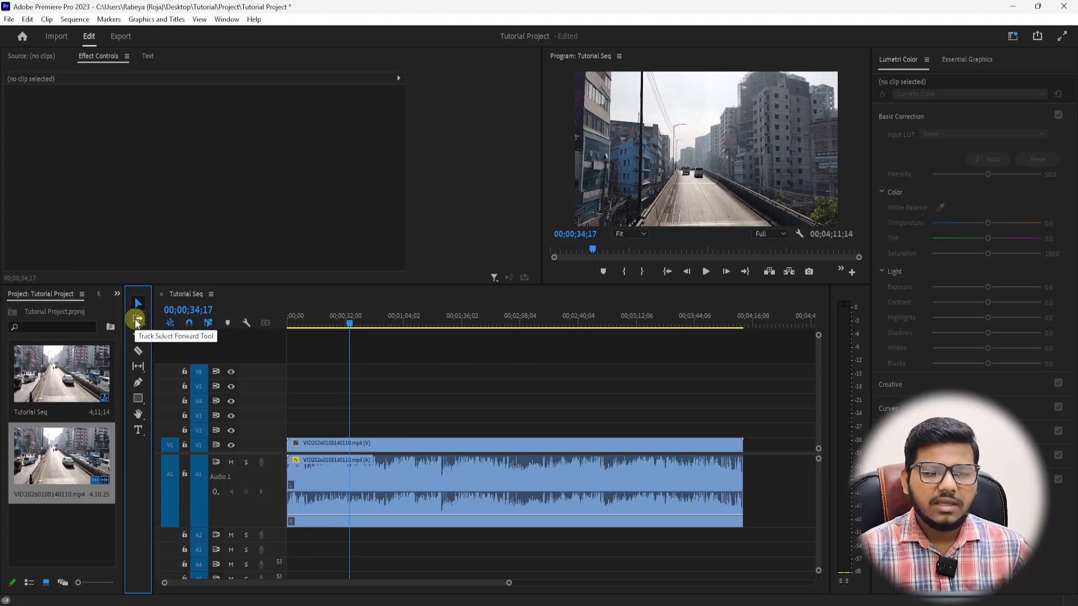
left_click(137, 320)
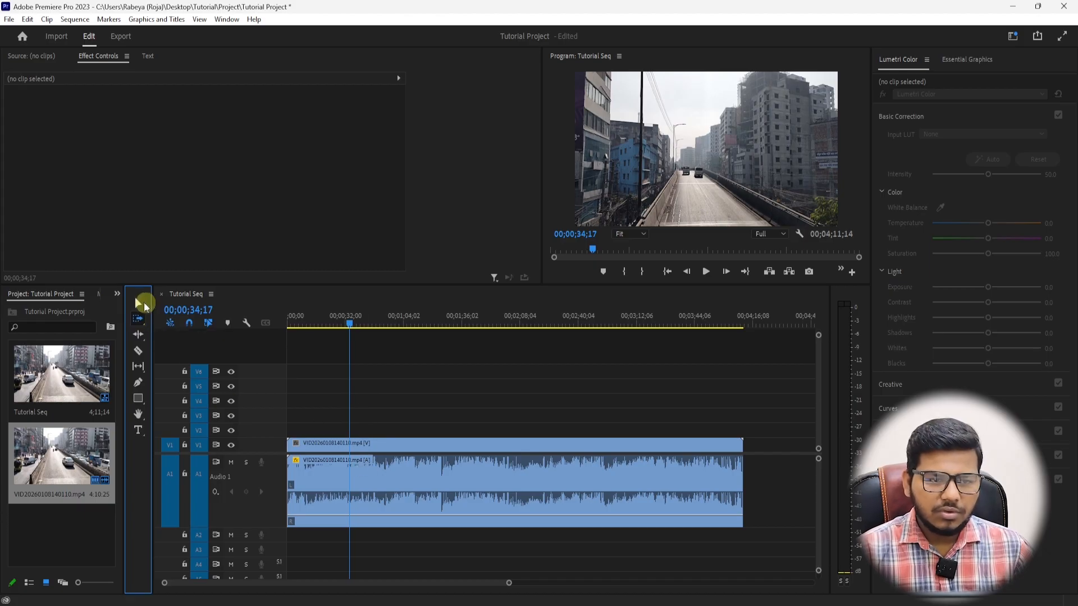
Duplicate the full-length video clip so copies also fill tracks V2, V3, V5 and V6.
left_click(141, 303)
left_click_drag(375, 447, 372, 431)
left_click_drag(375, 430, 376, 372)
Split the clips on every used video track and A1 at 00;00;50;09 and 00;01;23;12.
left_click(378, 319)
left_click_drag(419, 343, 421, 493)
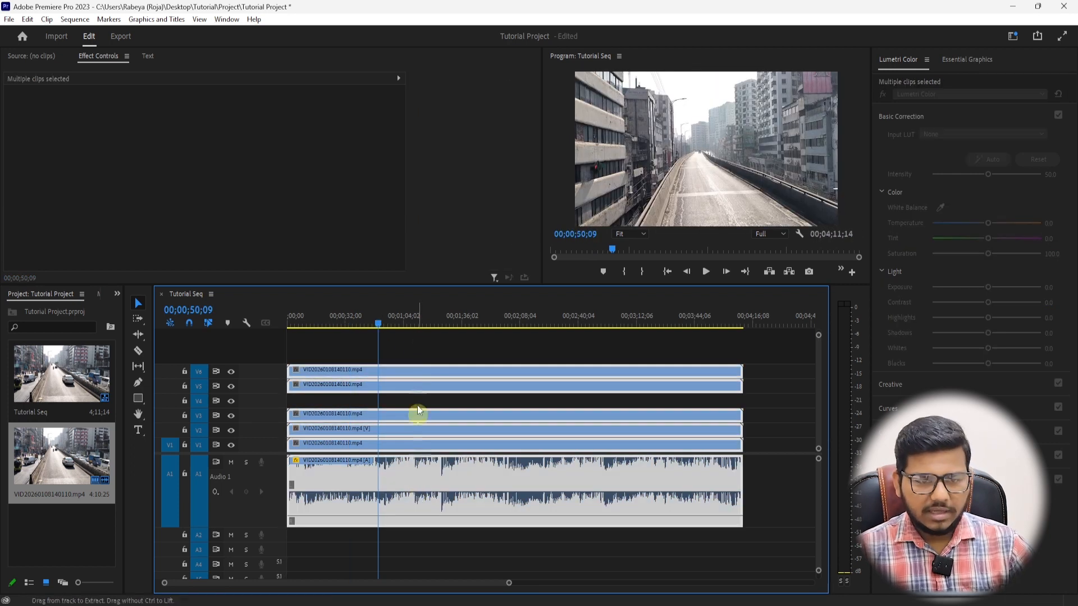
key("ctrl+k")
left_click(438, 310)
left_click_drag(485, 347, 477, 525)
key("ctrl+k")
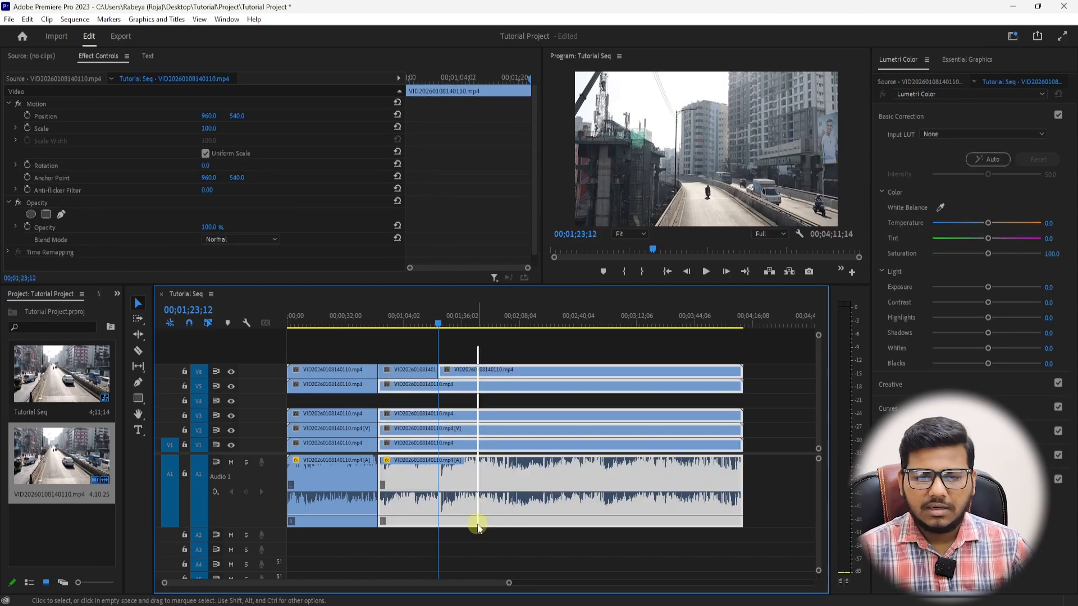
key("ctrl+k")
left_click(480, 401)
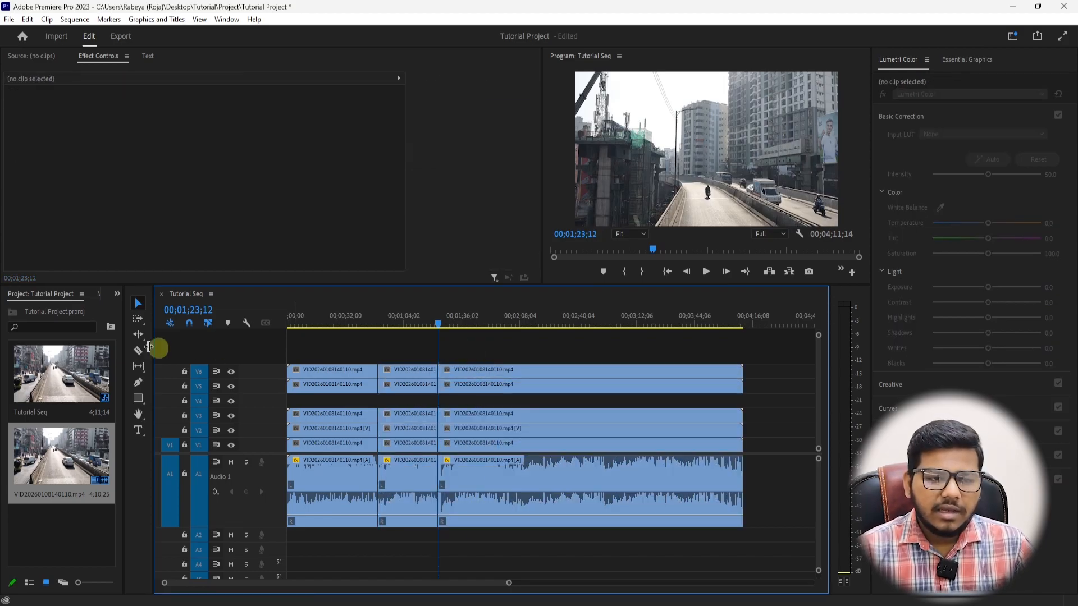
left_click(138, 322)
left_click(136, 302)
left_click_drag(477, 347, 453, 382)
left_click(425, 350)
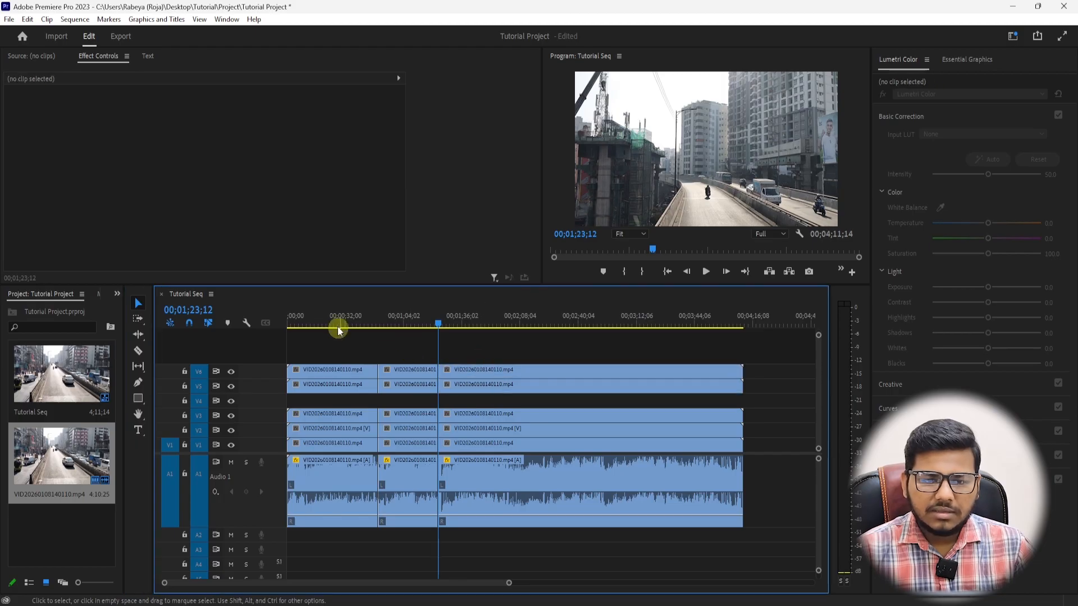
Marquee-select all segments after the first cut, move them about 1:37 later, and undo the move.
left_click(338, 330)
left_click_drag(405, 349, 500, 522)
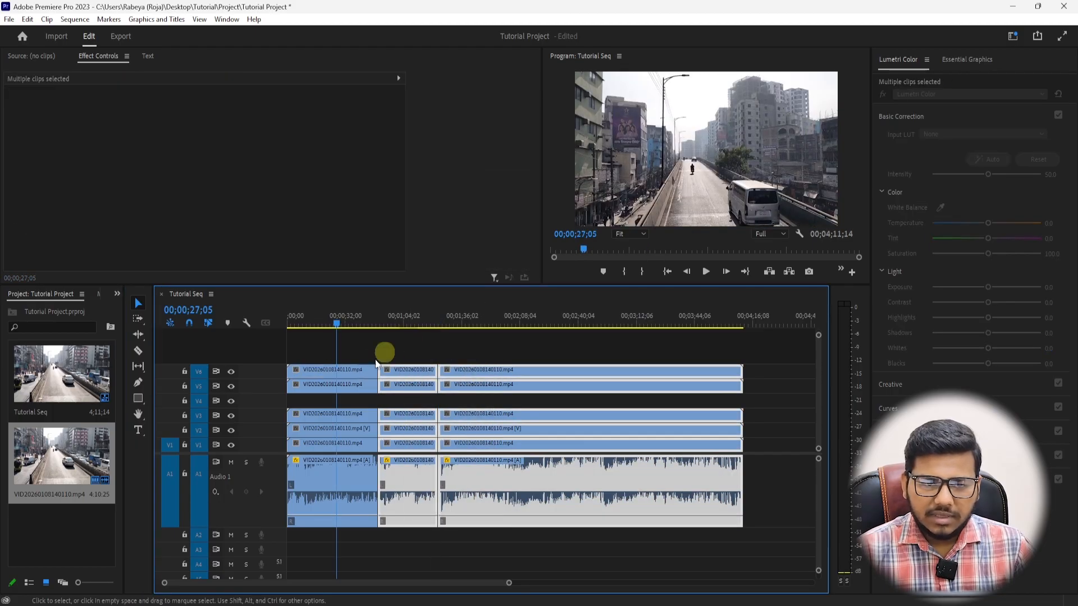
left_click(337, 375)
left_click_drag(425, 354, 500, 496)
left_click_drag(416, 474, 584, 473)
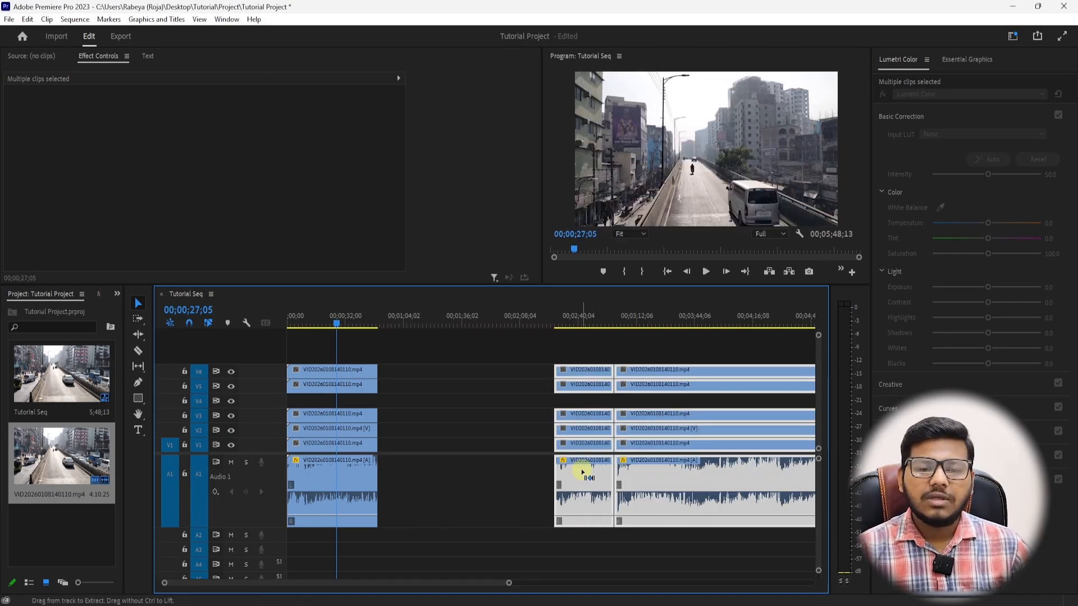
key("ctrl+z")
Marquee-select the segments after the first cut again, move them about 2:09 later, and undo the move.
left_click_drag(426, 353, 510, 494)
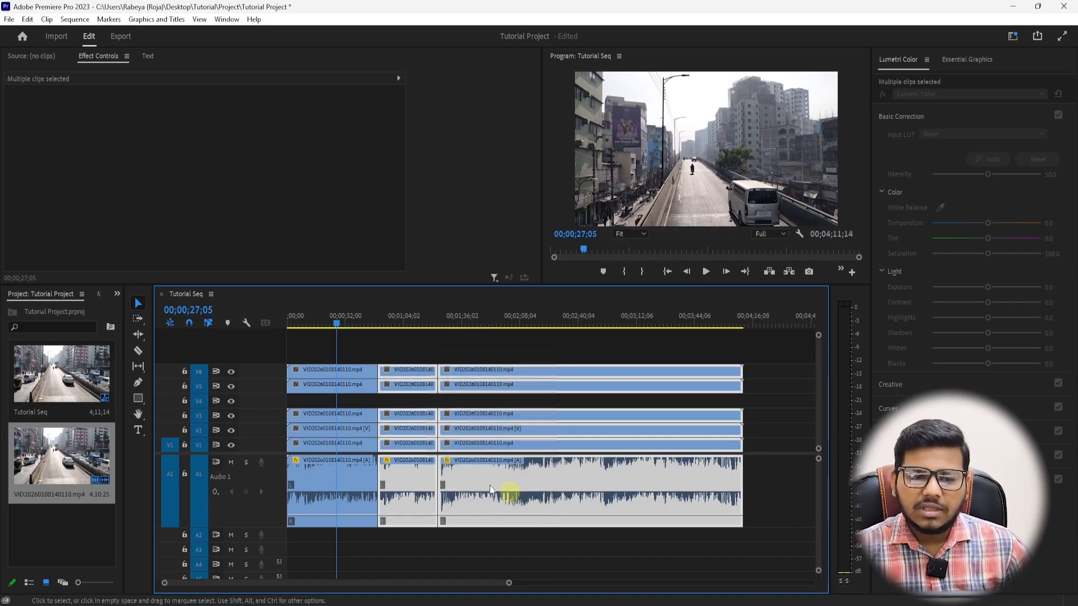
left_click_drag(413, 474, 642, 491)
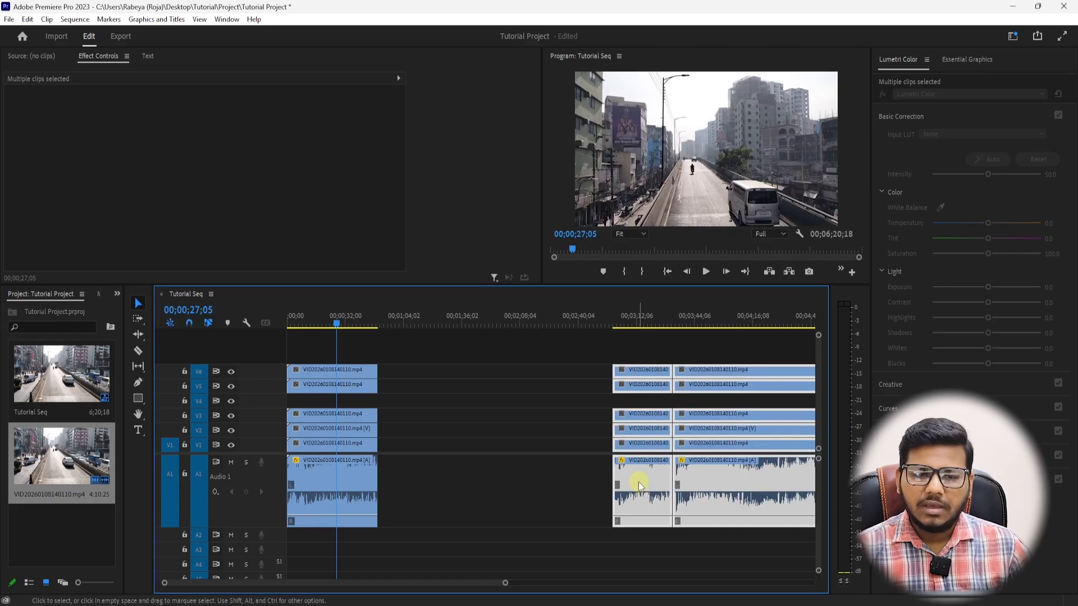
key("ctrl+z")
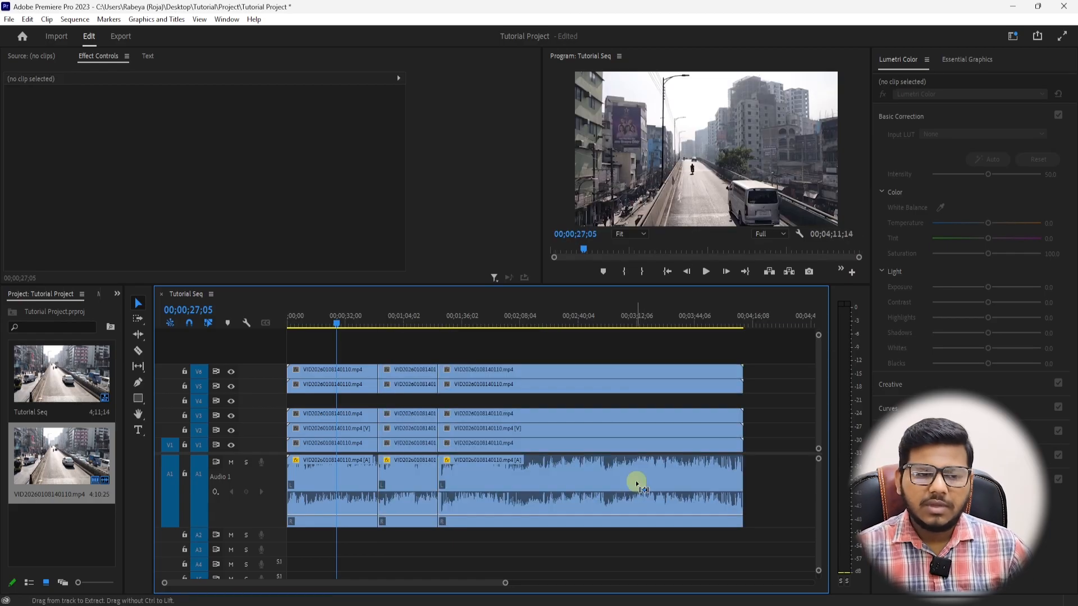
With the Track Select Forward tool, move everything after the first cut about 2:26 and then 3:25 later, undoing each move.
left_click(135, 324)
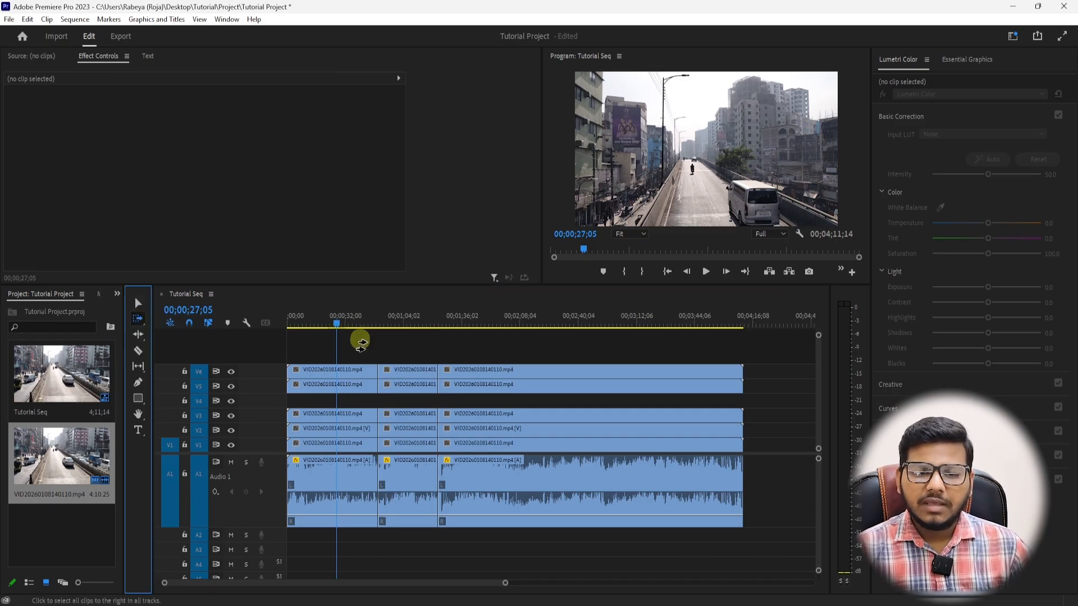
left_click_drag(391, 466, 660, 463)
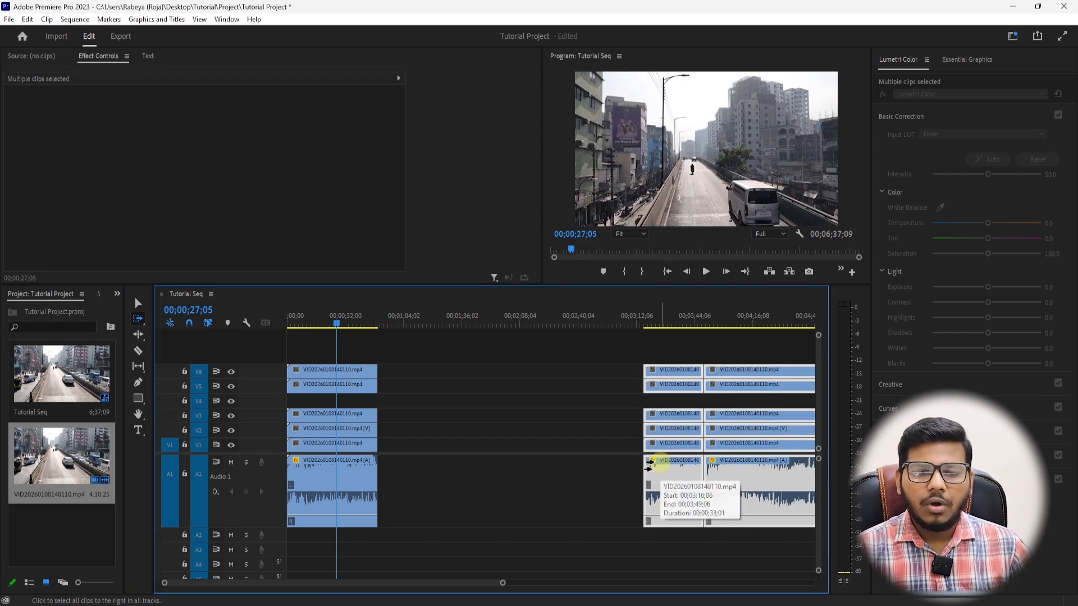
key("ctrl+z")
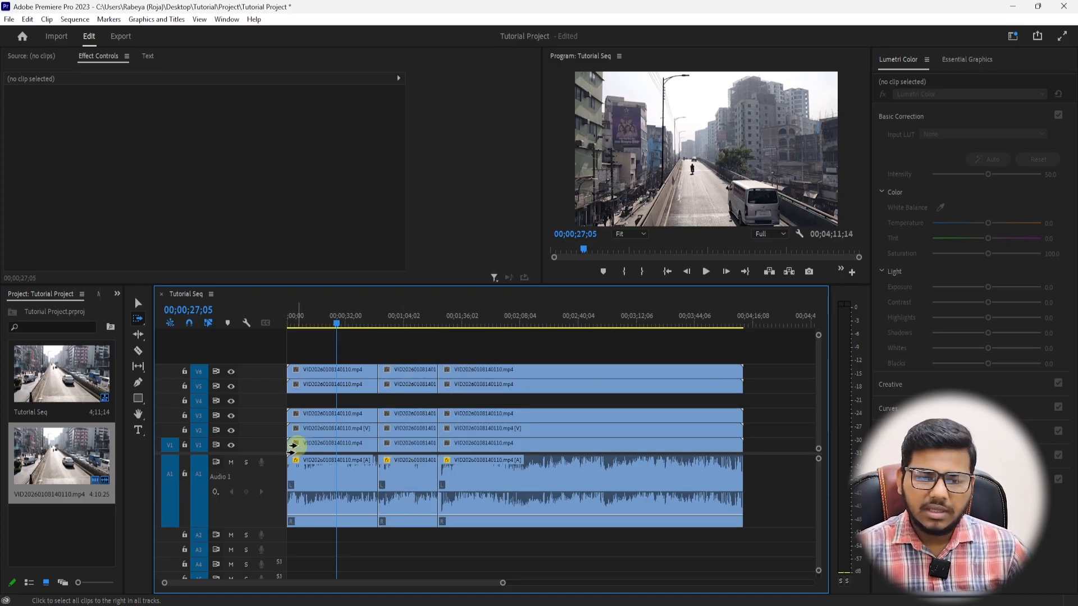
left_click_drag(393, 470, 764, 466)
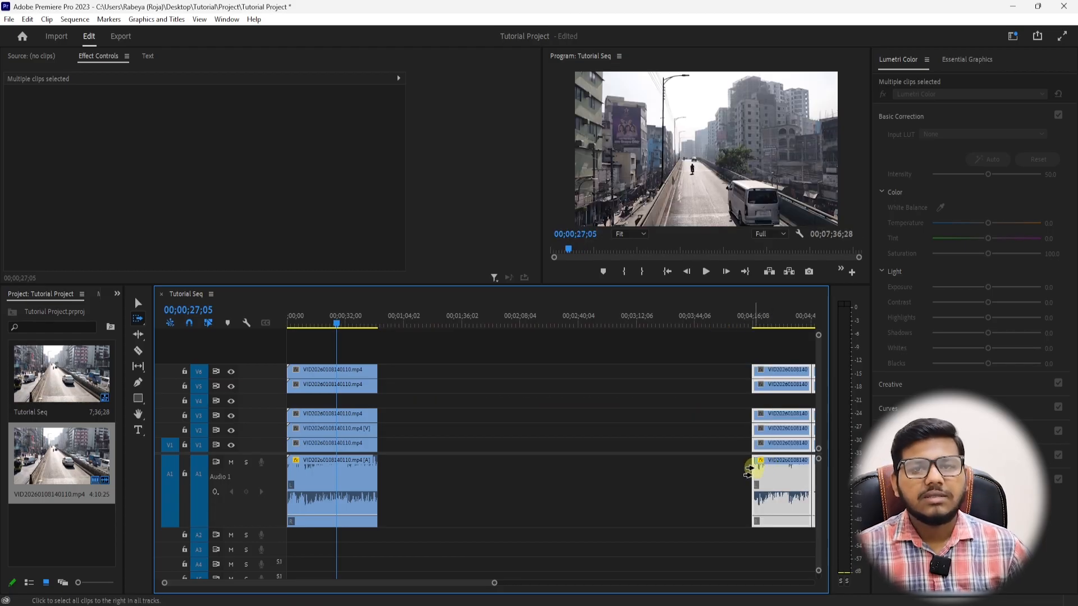
key("ctrl+z")
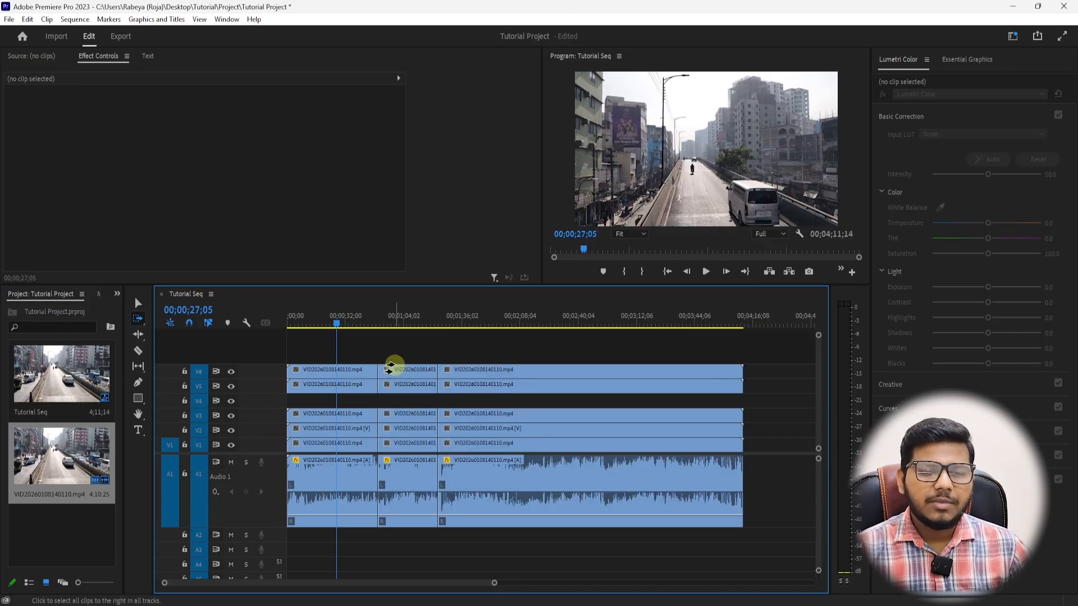
Select all segments on every track with the Selection tool and move them about 1:55 later.
left_click(137, 303)
left_click_drag(393, 344, 440, 450)
left_click_drag(360, 375, 568, 366)
Select the first and second segments on all tracks, move them back toward the sequence start, and undo the move.
left_click(613, 500)
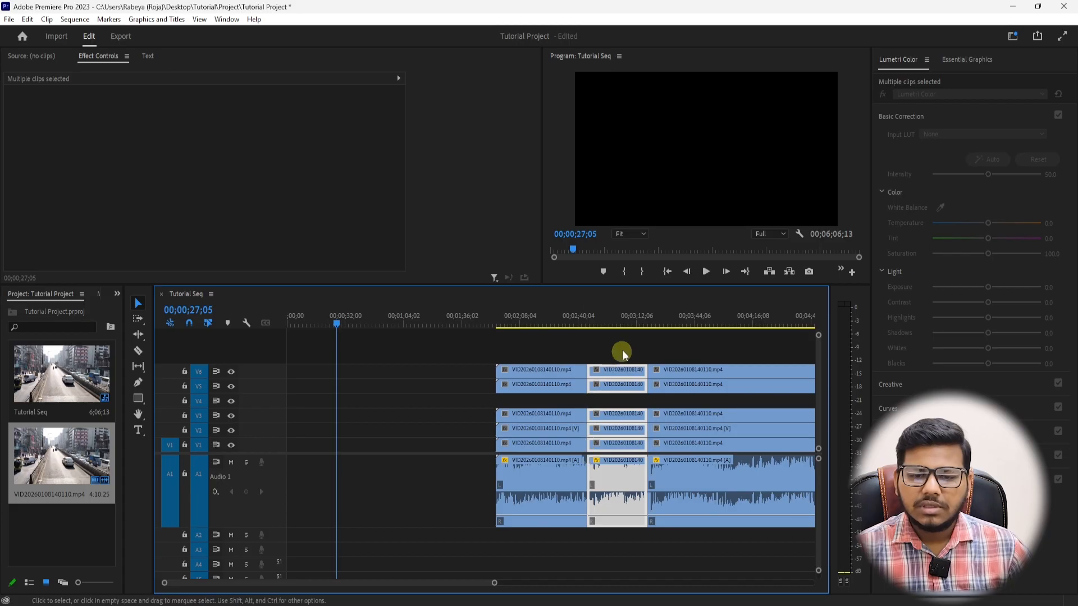
left_click(536, 515, "shift")
left_click_drag(547, 478, 386, 484)
key("ctrl+z")
With the Track Select Backward tool, move the first two segments on all tracks to the sequence start, and undo the move.
left_click(139, 320)
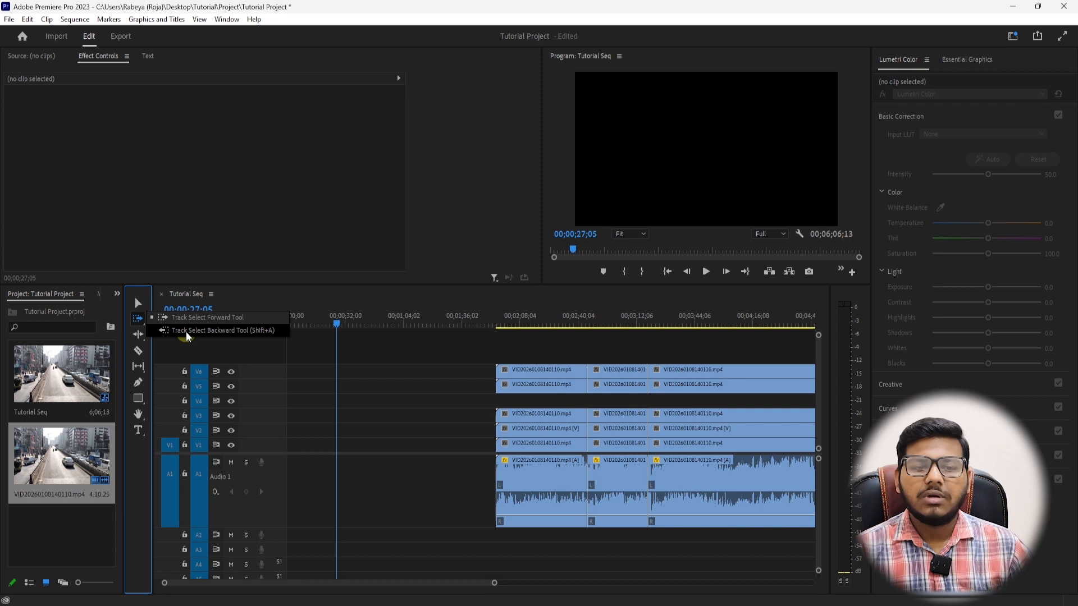
left_click(269, 329)
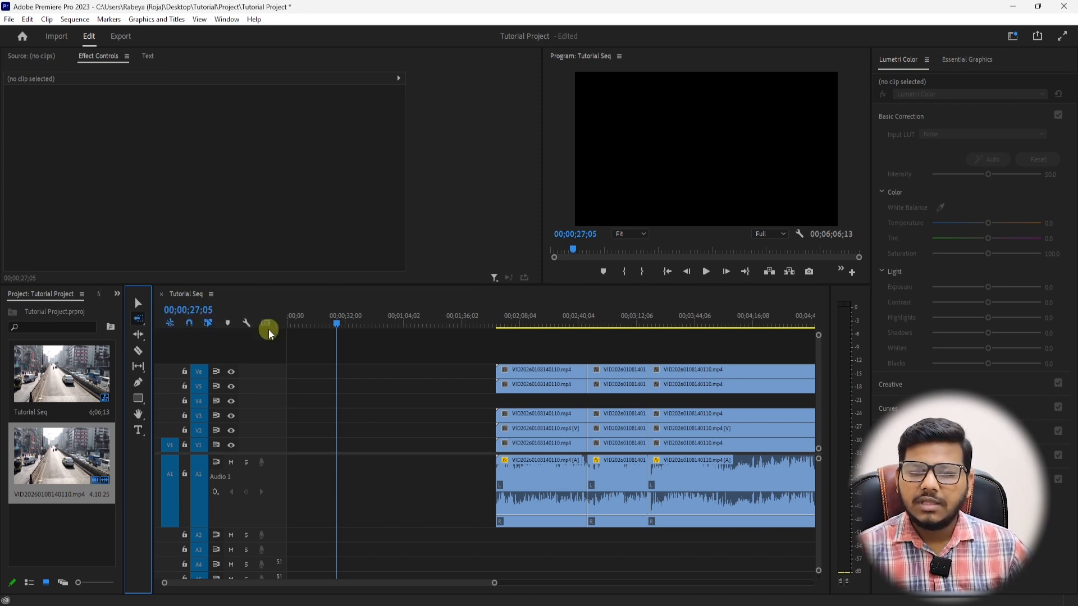
left_click(632, 418)
left_click_drag(631, 418, 411, 431)
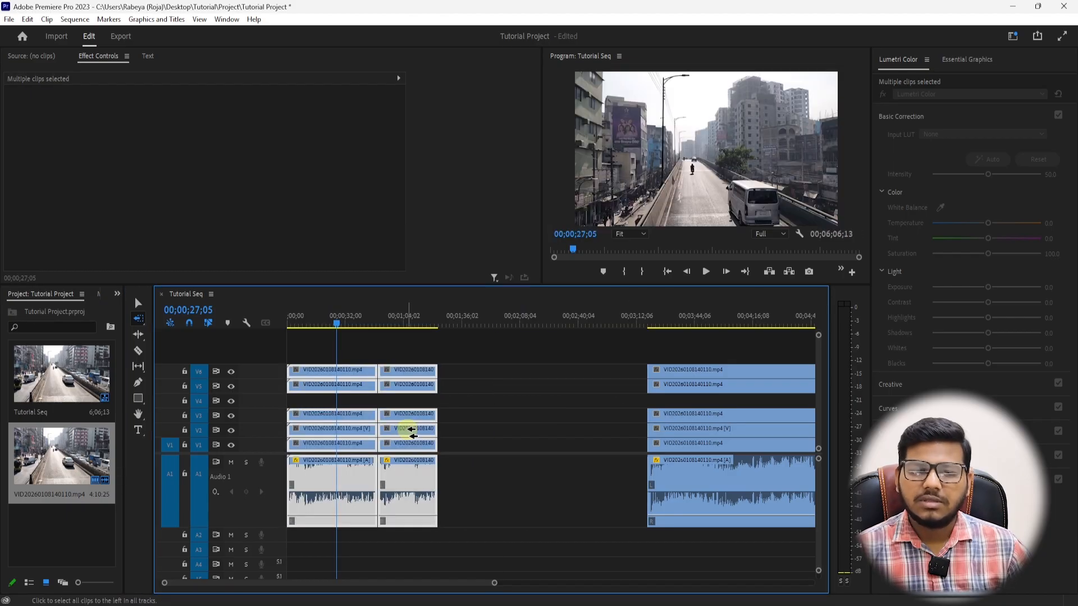
key("ctrl+z")
key("v")
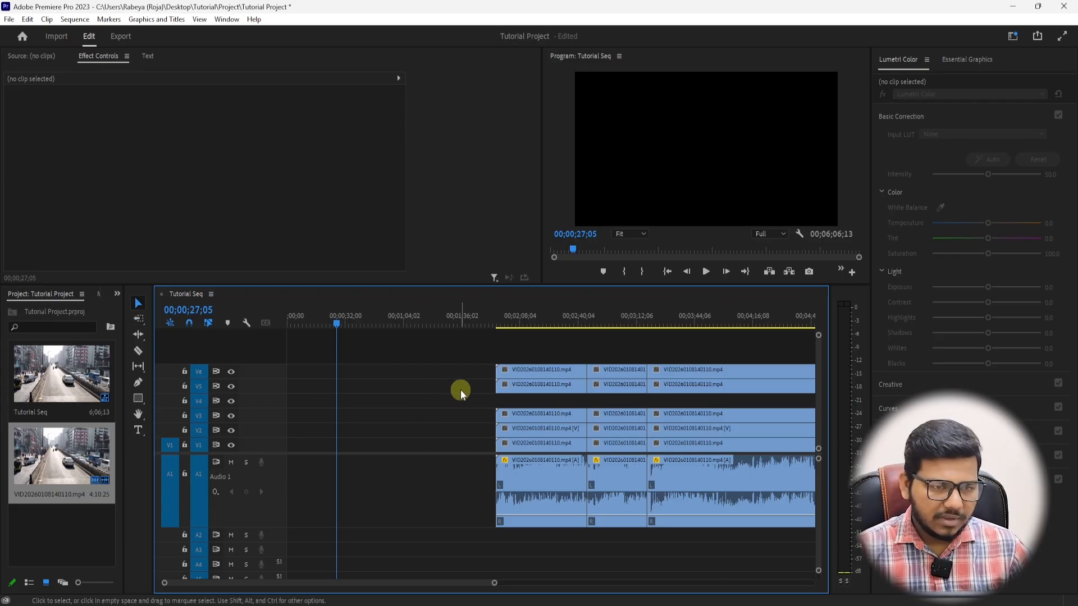
Extend the start of V6's first segment with the Rate Stretch tool to about 45% and then 33% speed, playing it from about 1:07.
left_click(140, 320)
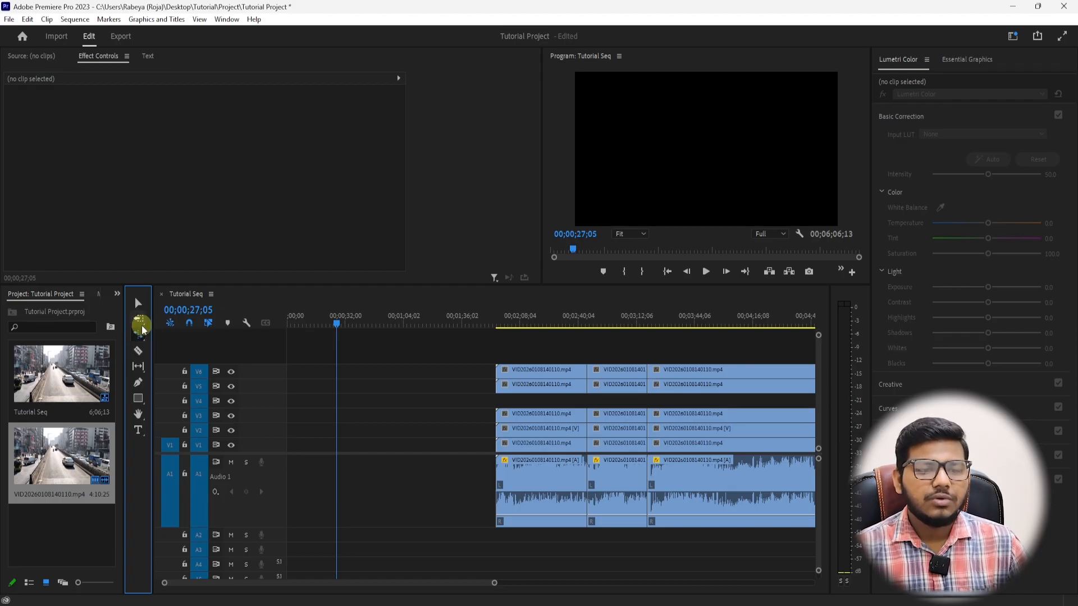
left_click(139, 337)
left_click(140, 335)
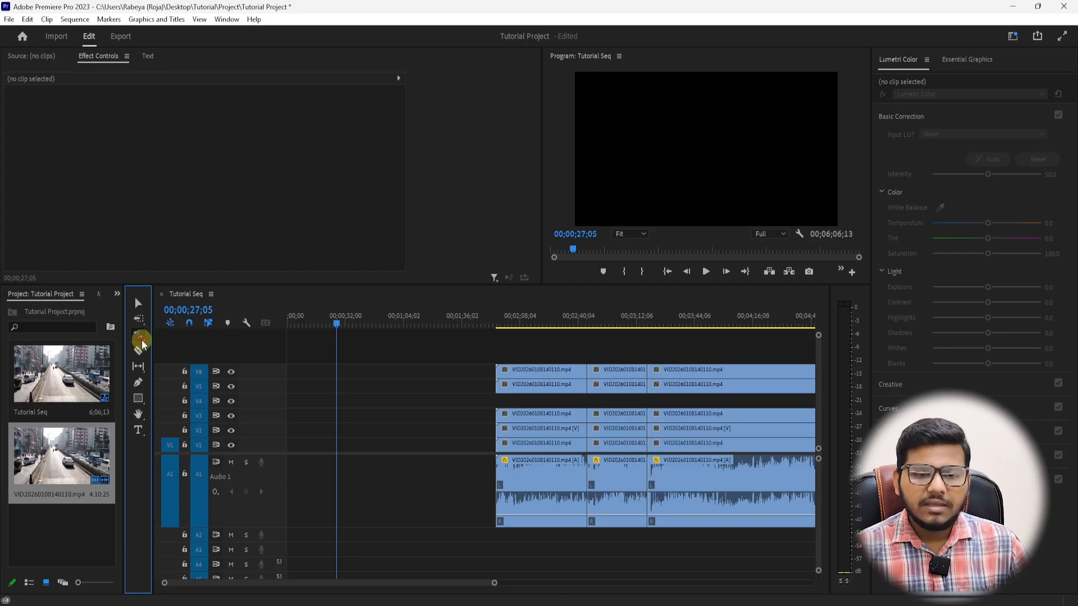
left_click_drag(500, 372, 386, 373)
left_click(409, 322)
key("space")
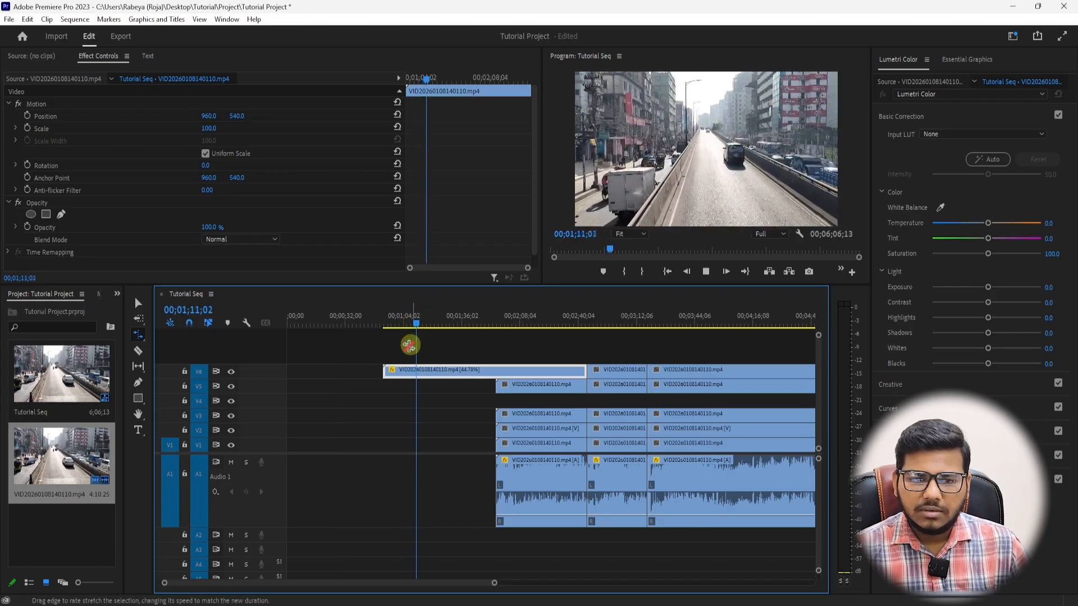
left_click_drag(385, 372, 310, 374)
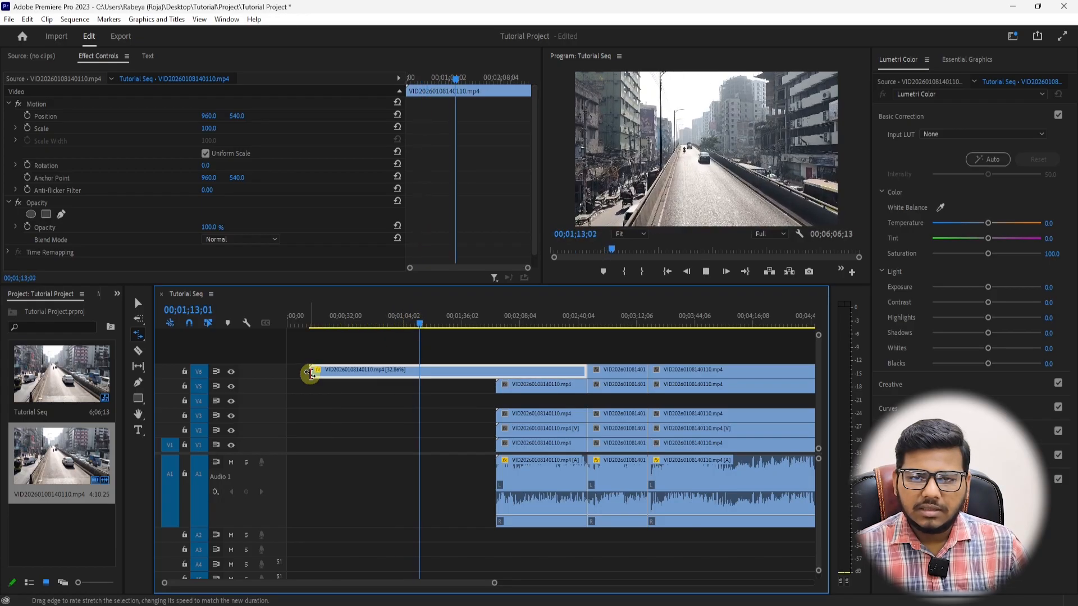
key("space")
Rate-stretch V6's first segment to about 12 seconds long starting near 1:10, and play it from about 1:14.
left_click_drag(313, 371, 416, 369)
key("v")
left_click(421, 326)
key("space")
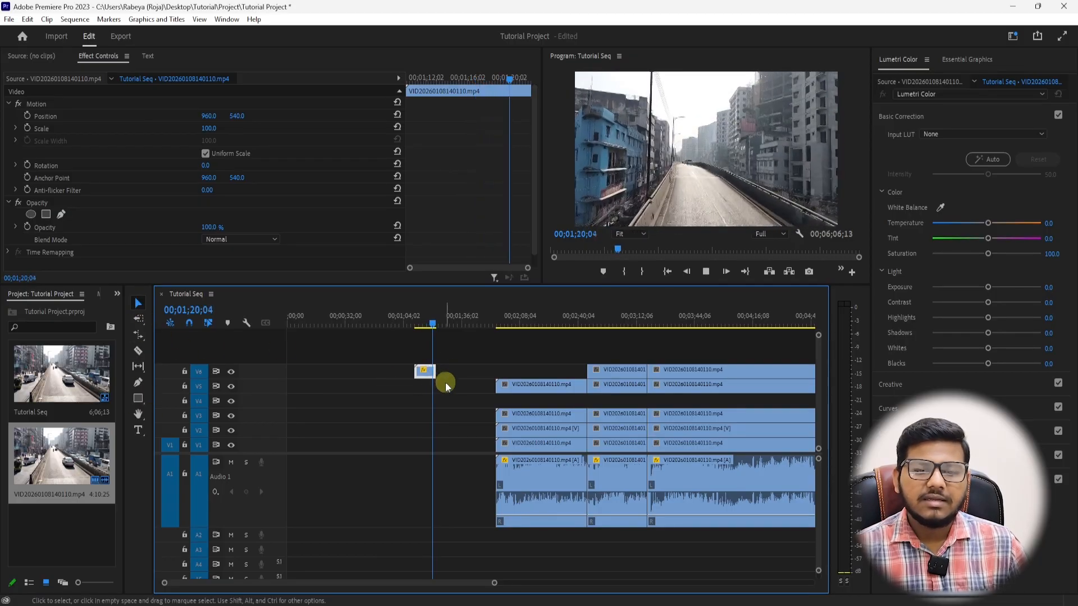
Stop playback, undo the Rate Stretch changes to V6's first segment, and place the playhead at 00;02;06;11.
key("space")
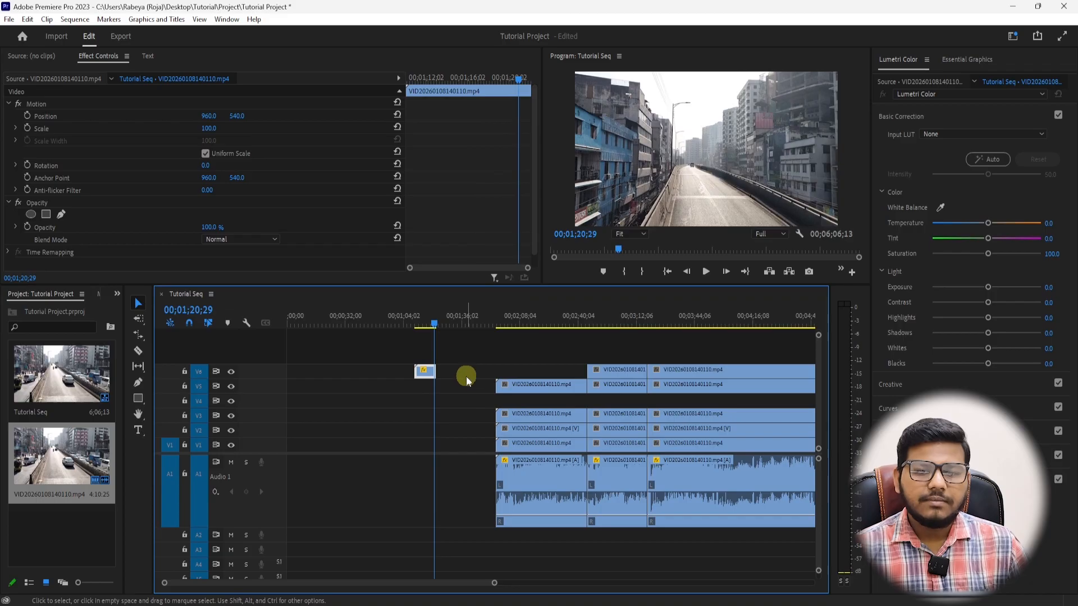
key("ctrl+z")
key("ctrl+z")
key("ctrl+z")
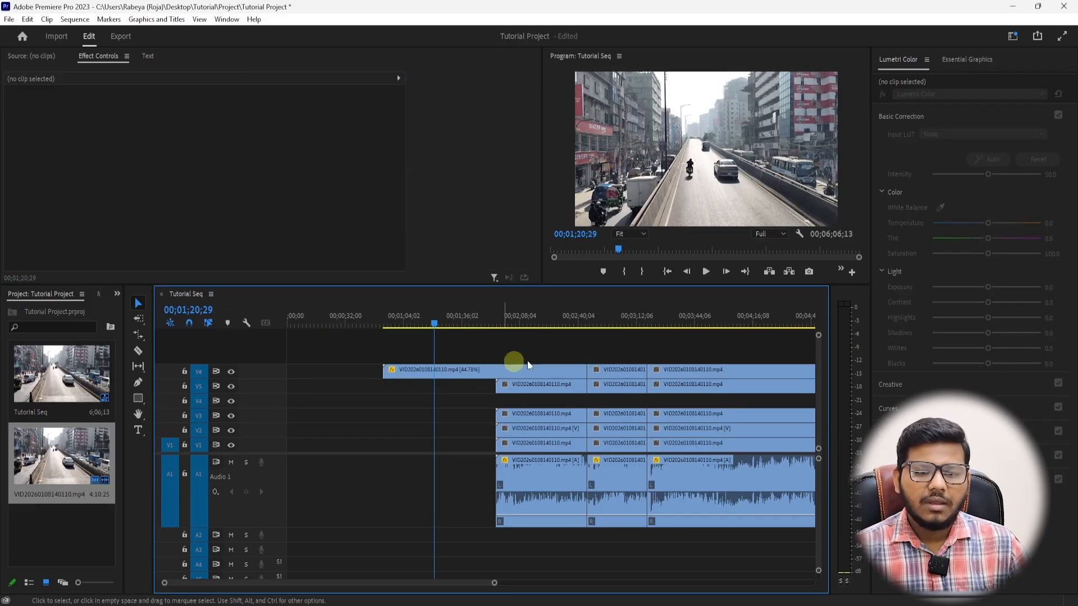
key("ctrl+z")
left_click(516, 318)
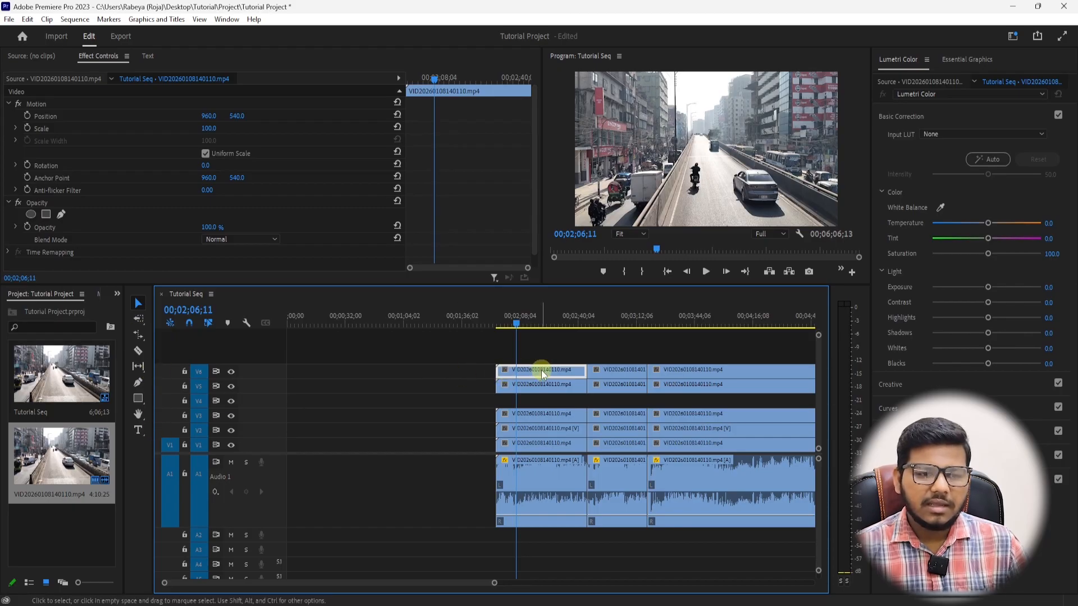
With the Pen tool, add volume keyframes to A1's third segment, lower a middle keyframe, and undo them.
left_click(137, 385)
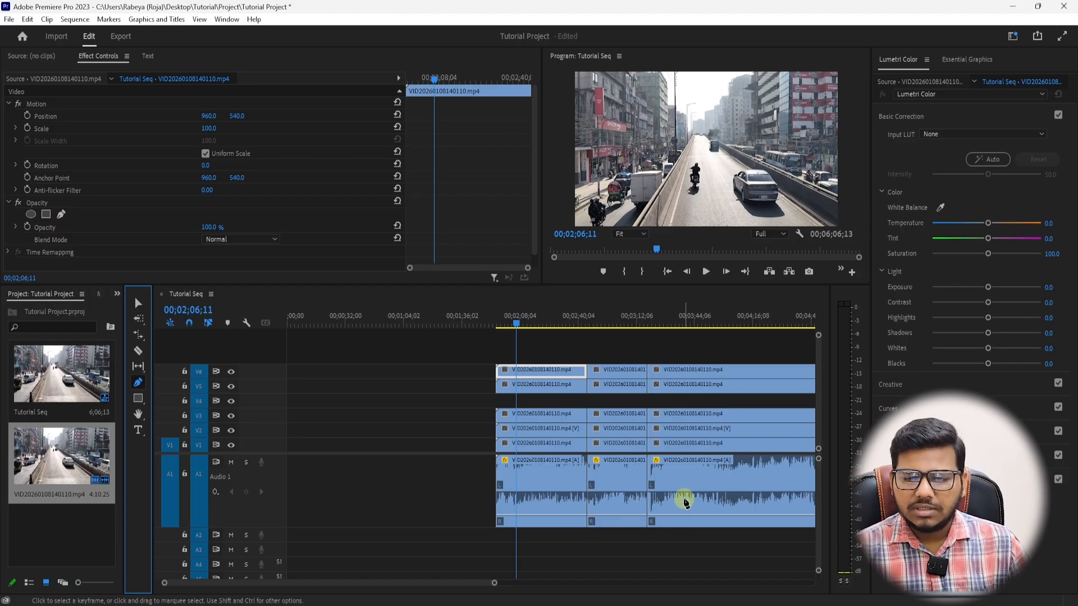
left_click(674, 516)
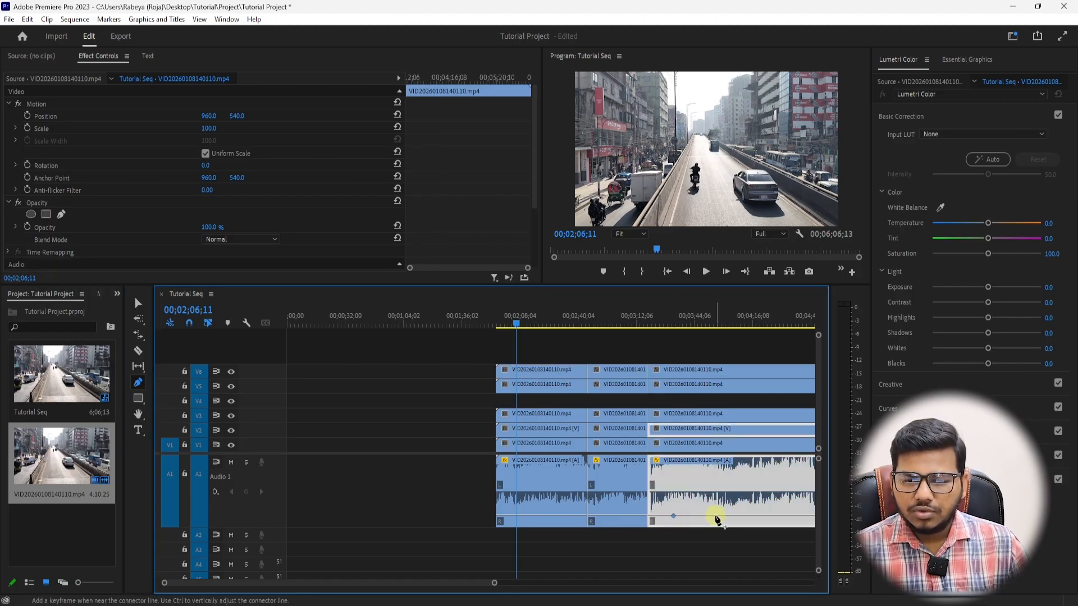
left_click_drag(695, 516, 692, 523)
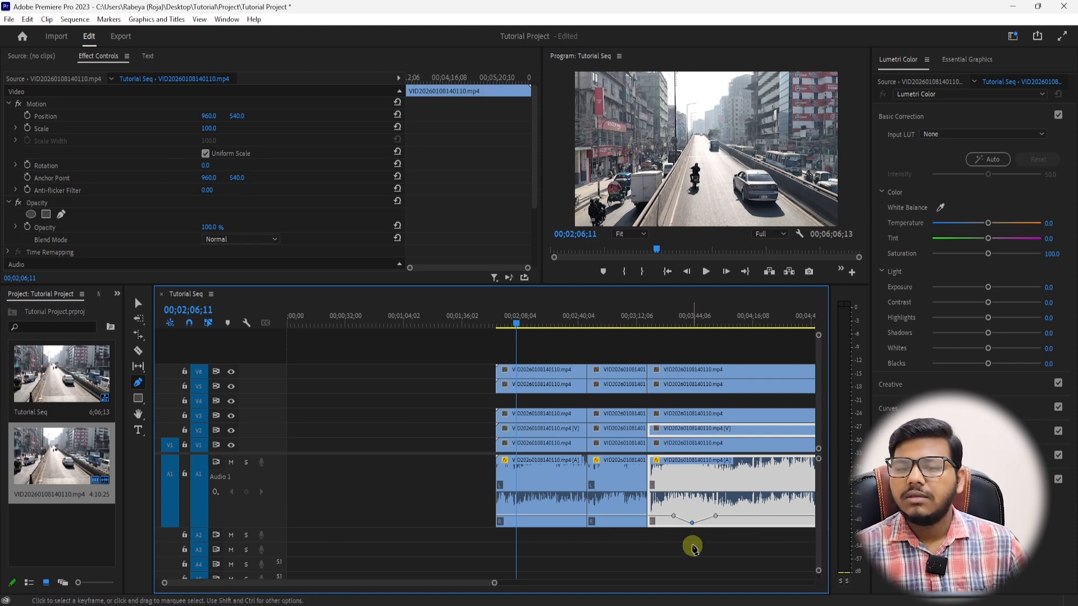
key("ctrl+z")
left_click(695, 516)
left_click_drag(695, 519, 695, 521)
key("ctrl+z")
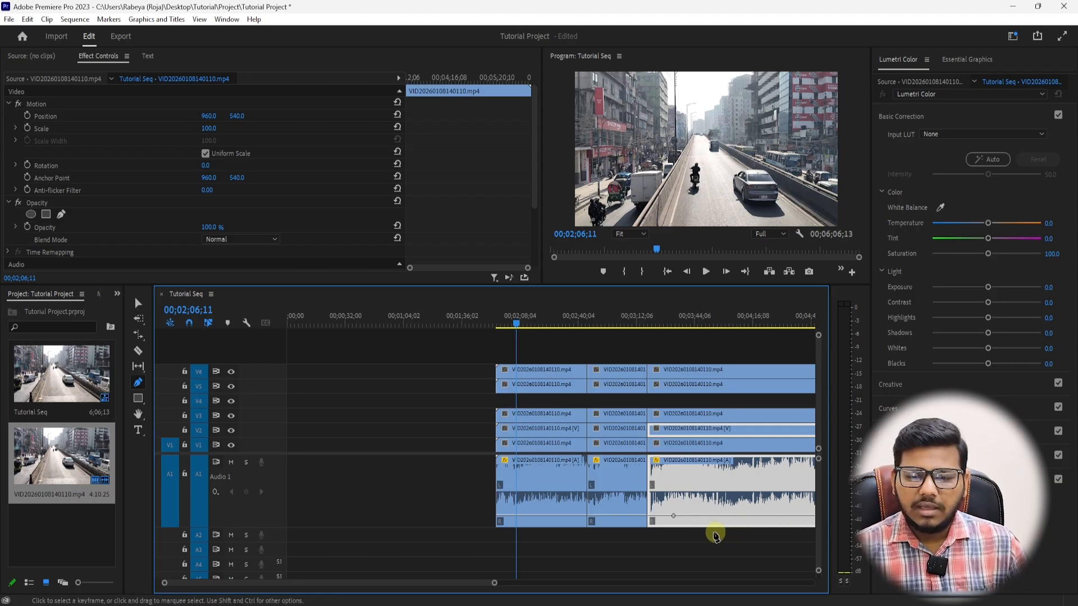
key("ctrl+z")
Add volume keyframes near 3:50 on A1's third segment, raise the middle one, and play that part.
left_click(700, 516)
left_click(721, 517)
left_click_drag(713, 516, 712, 506)
left_click(705, 326)
key("space")
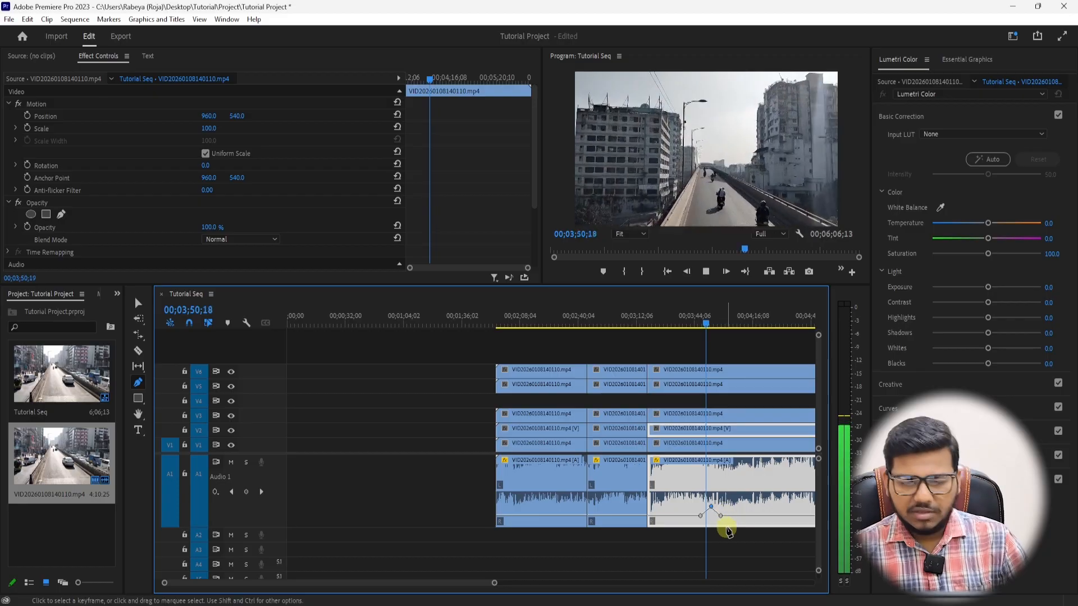
key("=")
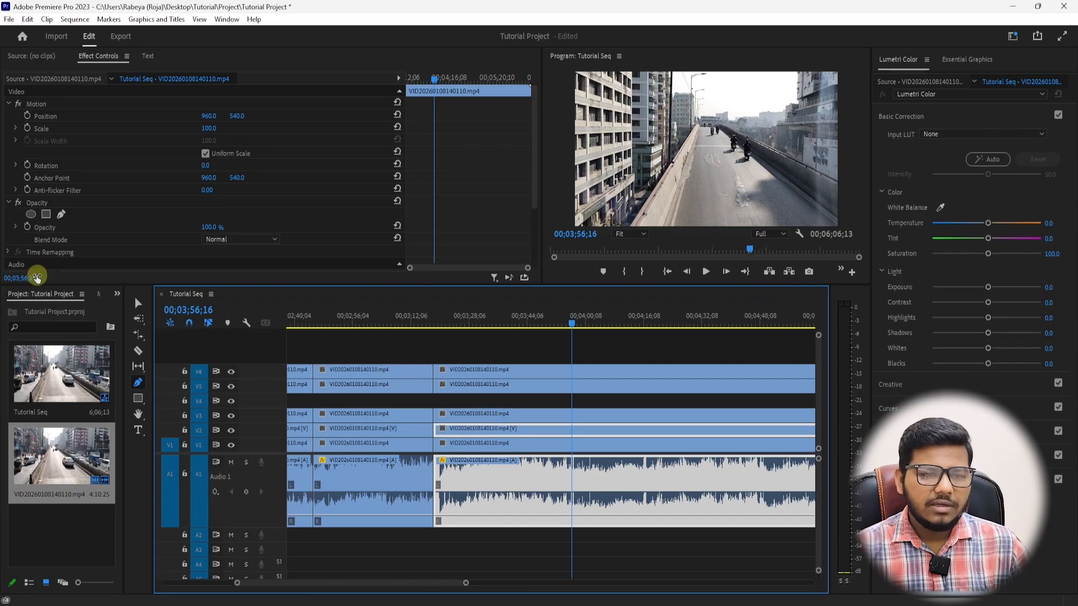
Return to the Selection tool, clear the clip selection, and place the playhead at 00;02;09;24.
left_click(137, 303)
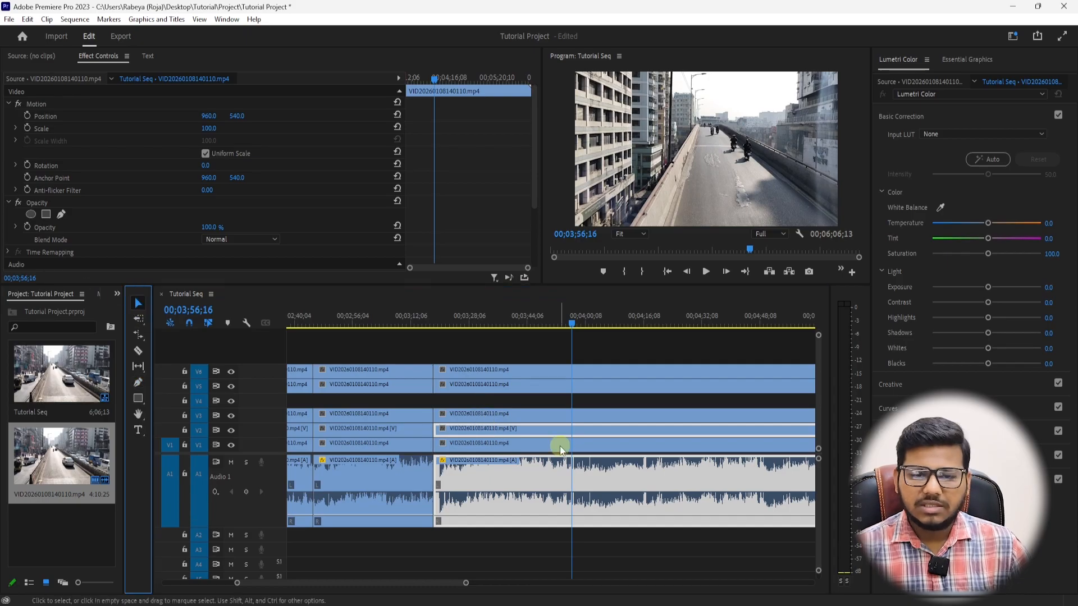
left_click(554, 357)
key("minus")
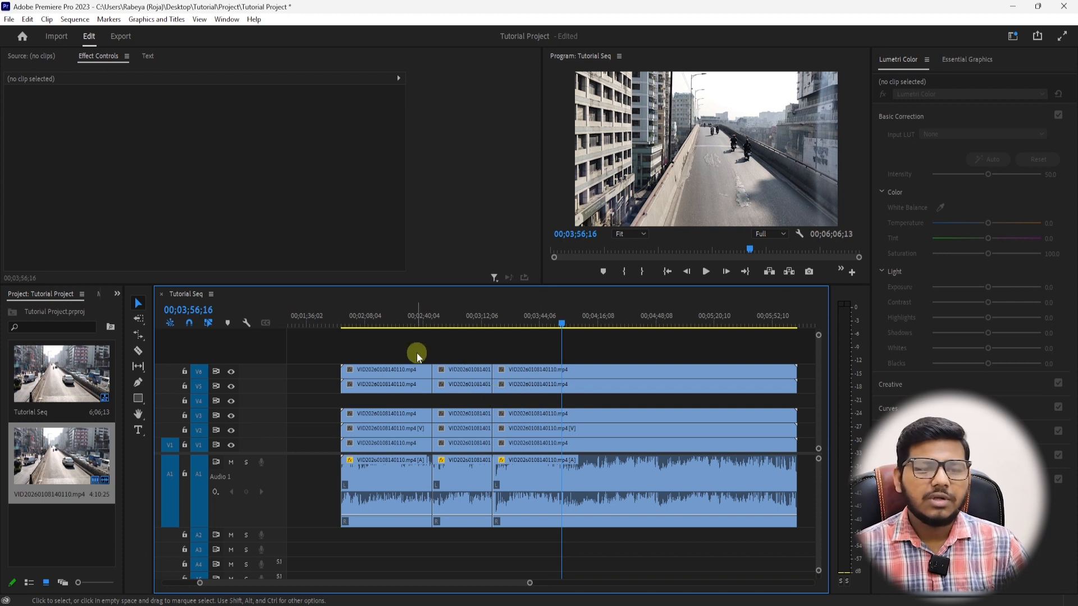
left_click(389, 319)
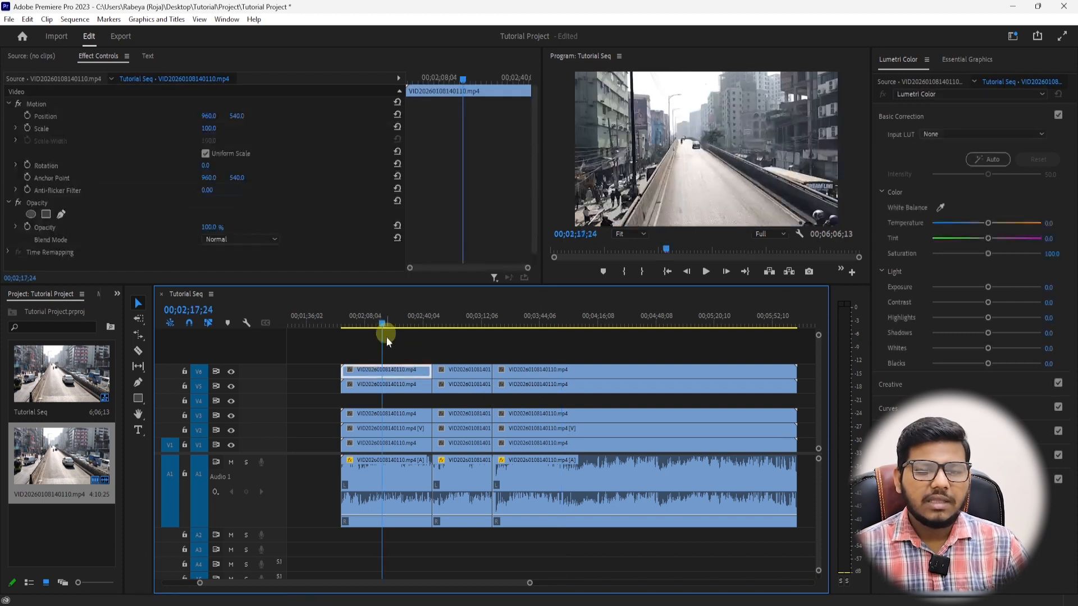
left_click(369, 314)
left_click(397, 357)
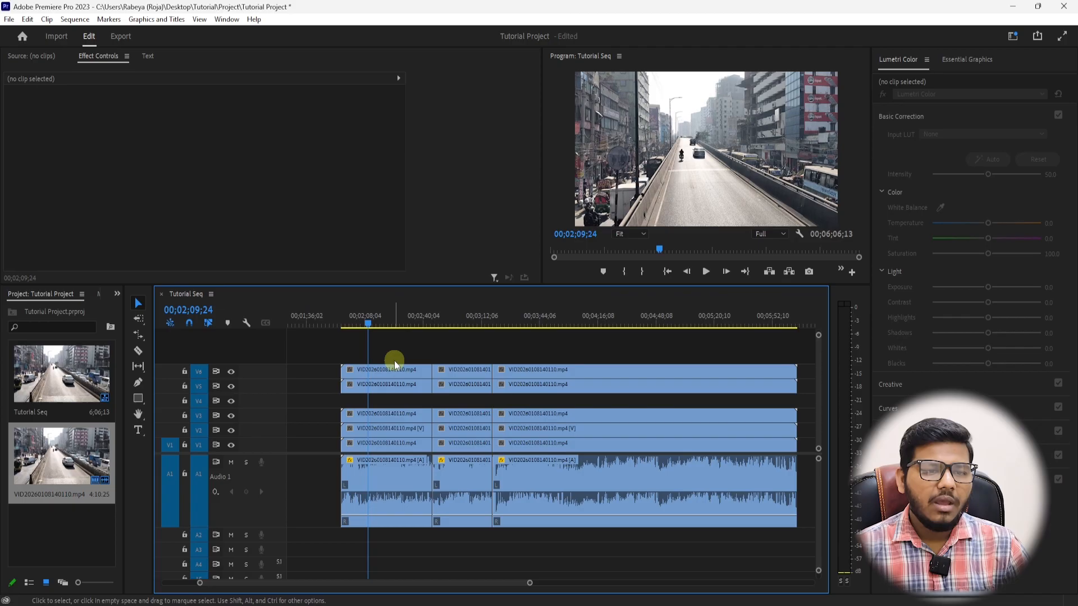
With snapping on, move V6's first segment earlier and snap it back against the start of the second segment.
left_click(197, 327)
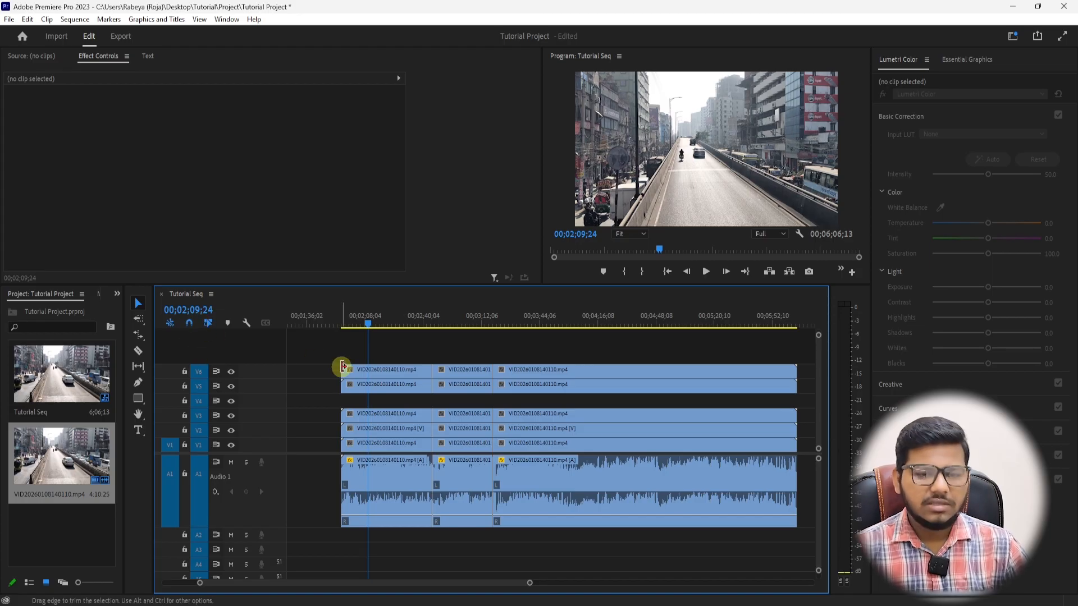
key("equal")
mouse_move(604, 372)
left_mouse_down()
mouse_move(483, 371)
mouse_move(619, 382)
left_mouse_up()
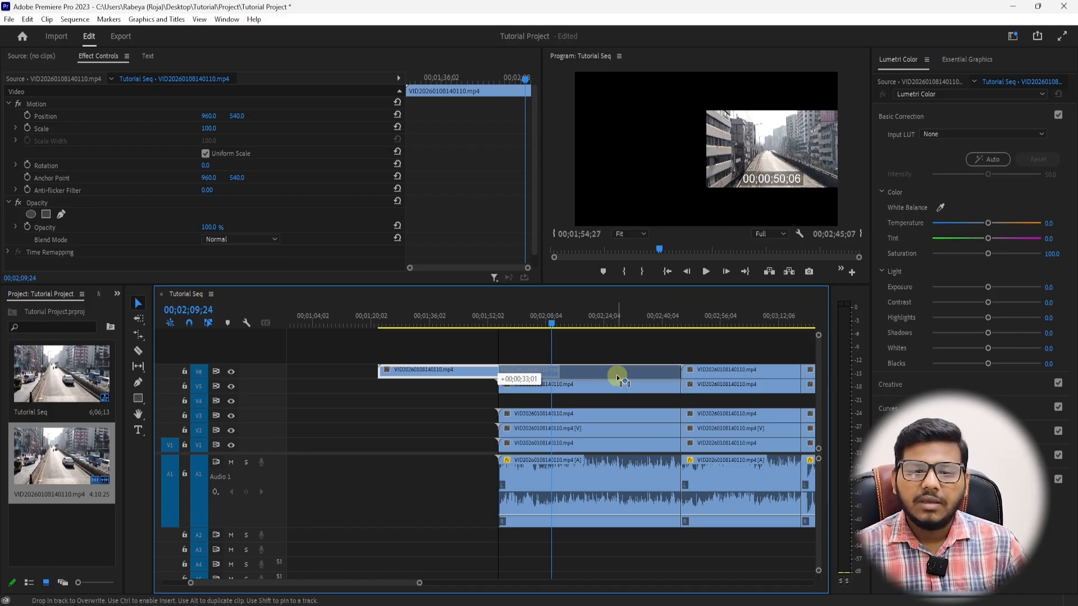
left_click_drag(621, 381, 620, 381)
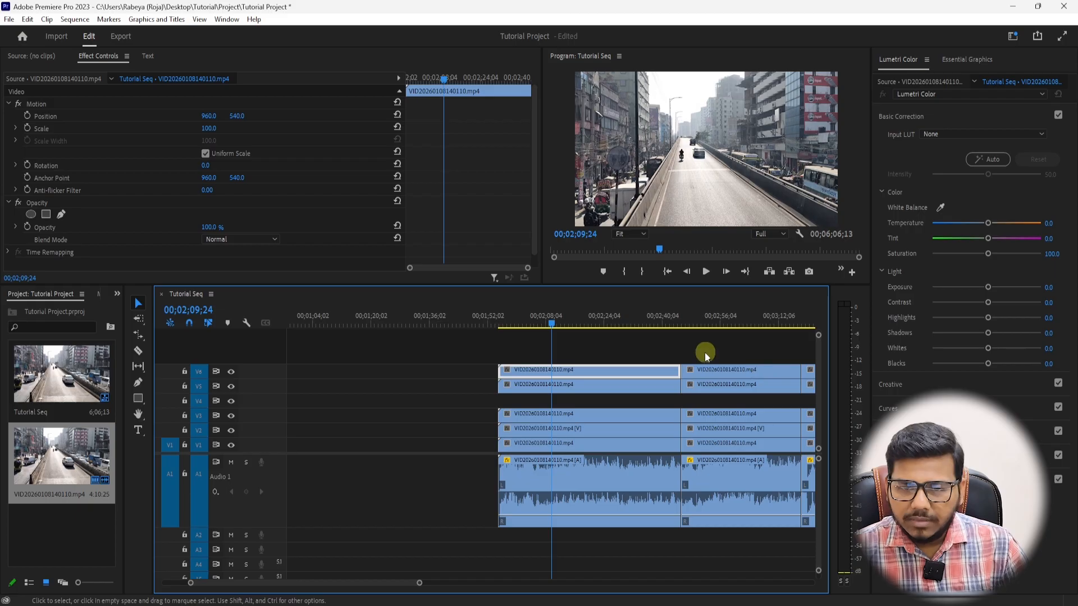
mouse_move(653, 372)
left_mouse_down()
mouse_move(607, 368)
mouse_move(655, 373)
mouse_move(624, 373)
mouse_move(646, 373)
left_mouse_up()
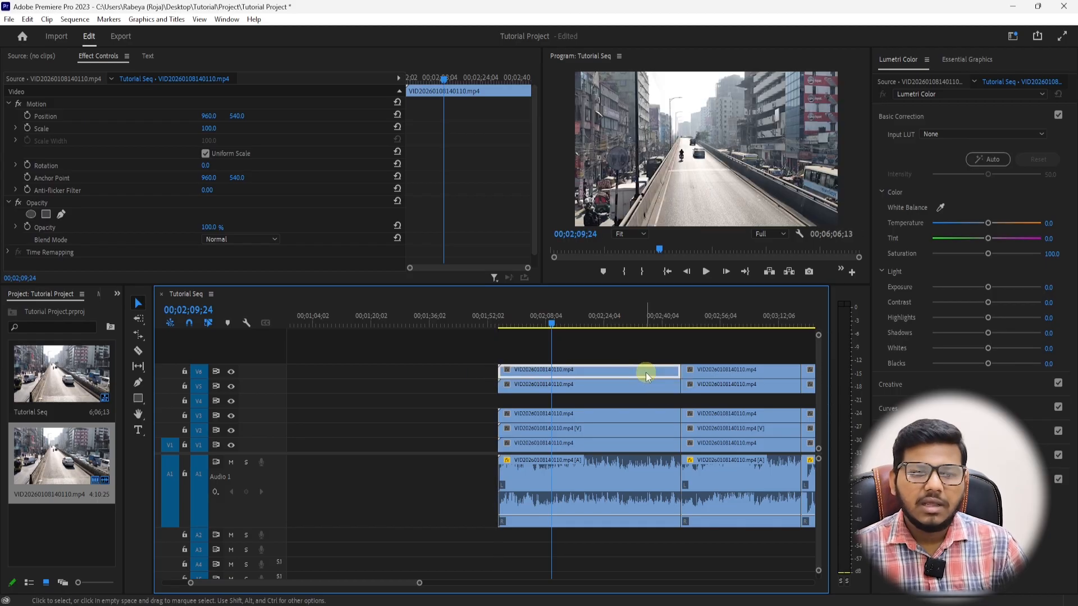
Turn snapping off, move V6's first segment freely, and inspect its join with the second segment from about 2:46.
left_click(192, 324)
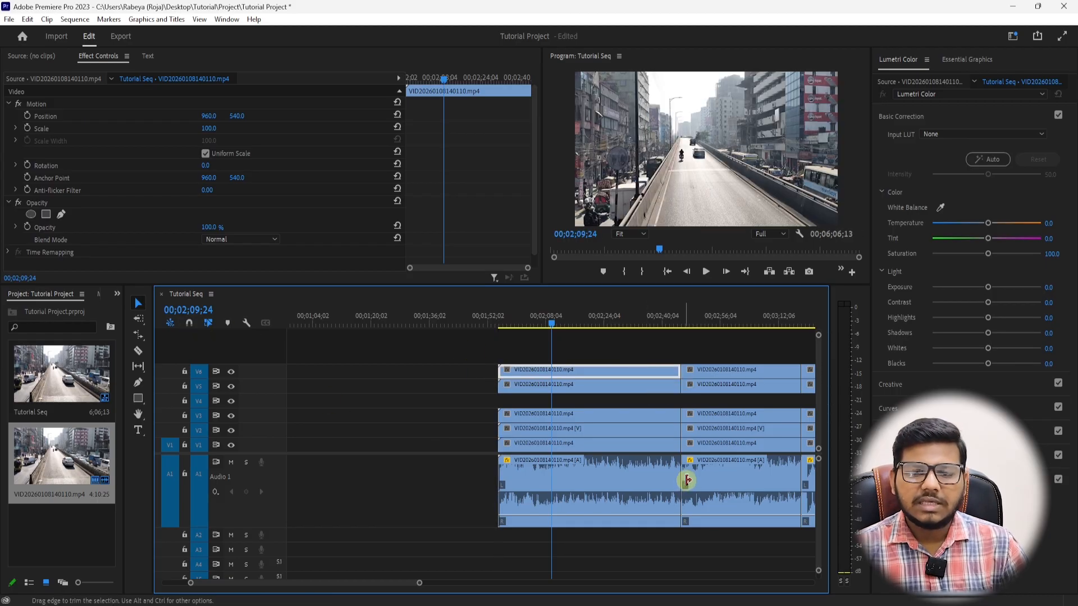
mouse_move(586, 371)
left_mouse_down()
mouse_move(509, 372)
mouse_move(640, 373)
mouse_move(551, 377)
mouse_move(595, 379)
left_mouse_up()
left_click(688, 371)
left_click(685, 322)
key("equal")
key("equal")
key("equal")
key("equal")
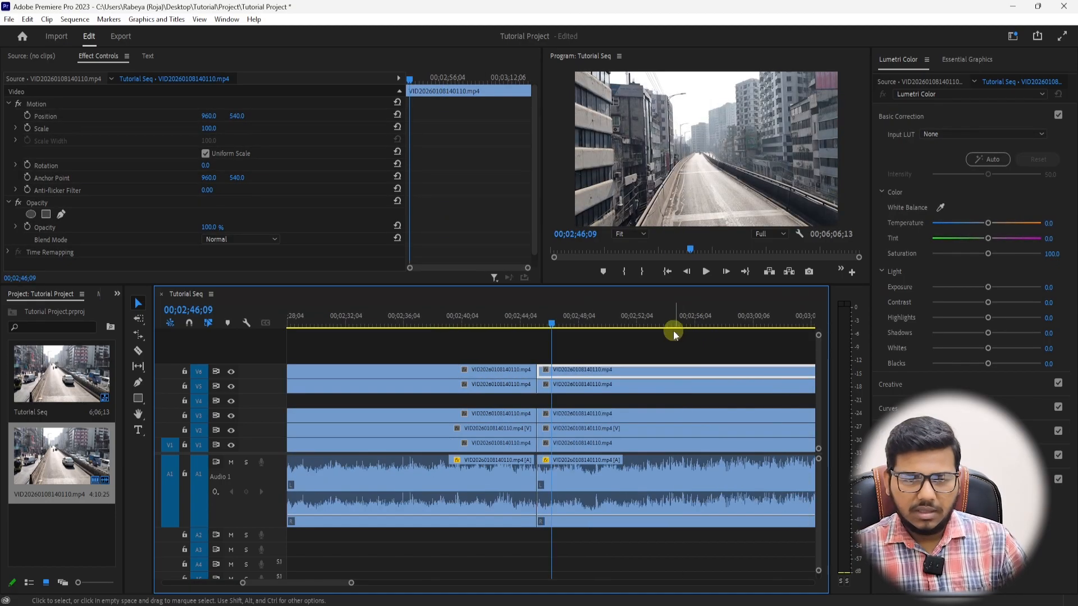
Place the playhead at the join at 00;02;45;08, delete V6's first segment, and undo the deletion.
left_click(497, 326)
key("equal")
mouse_move(514, 379)
left_mouse_down()
mouse_move(421, 374)
mouse_move(520, 376)
mouse_move(494, 373)
mouse_move(516, 375)
mouse_move(506, 369)
left_mouse_up()
key("Delete")
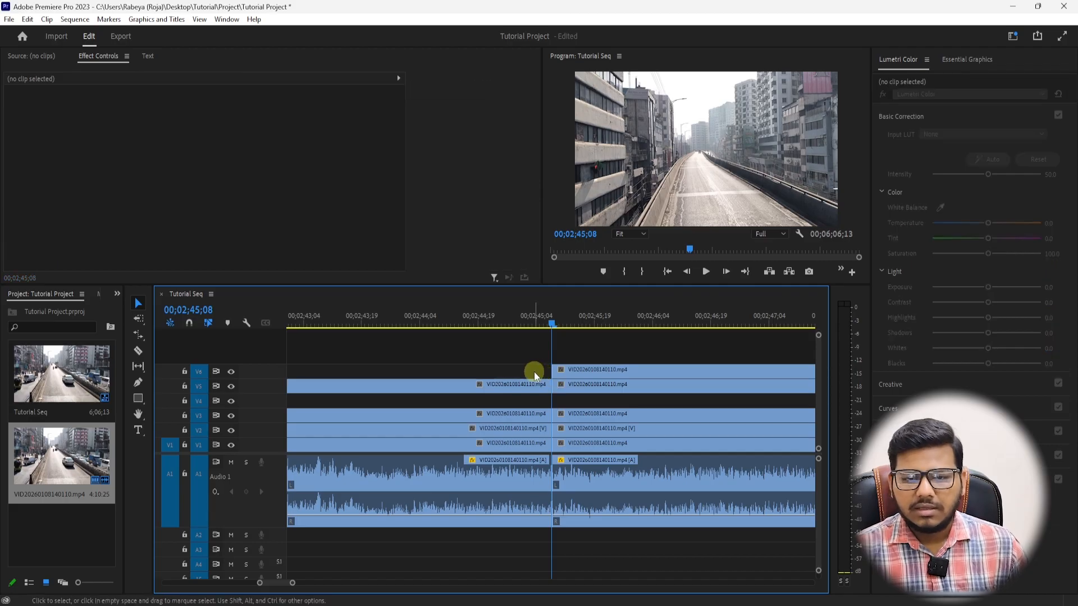
key("ctrl+z")
Drag V6's first segment against its join with the second, and undo edits until all segments start at the sequence beginning.
mouse_move(534, 370)
left_mouse_down()
mouse_move(521, 375)
mouse_move(541, 372)
mouse_move(531, 380)
left_mouse_up()
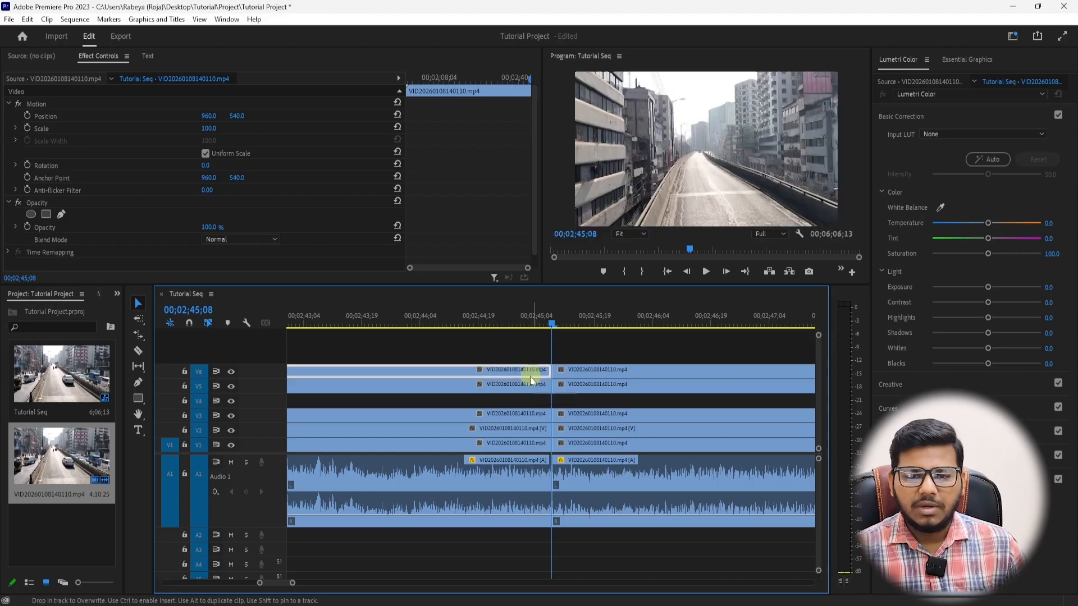
left_click(388, 351)
left_click(399, 359)
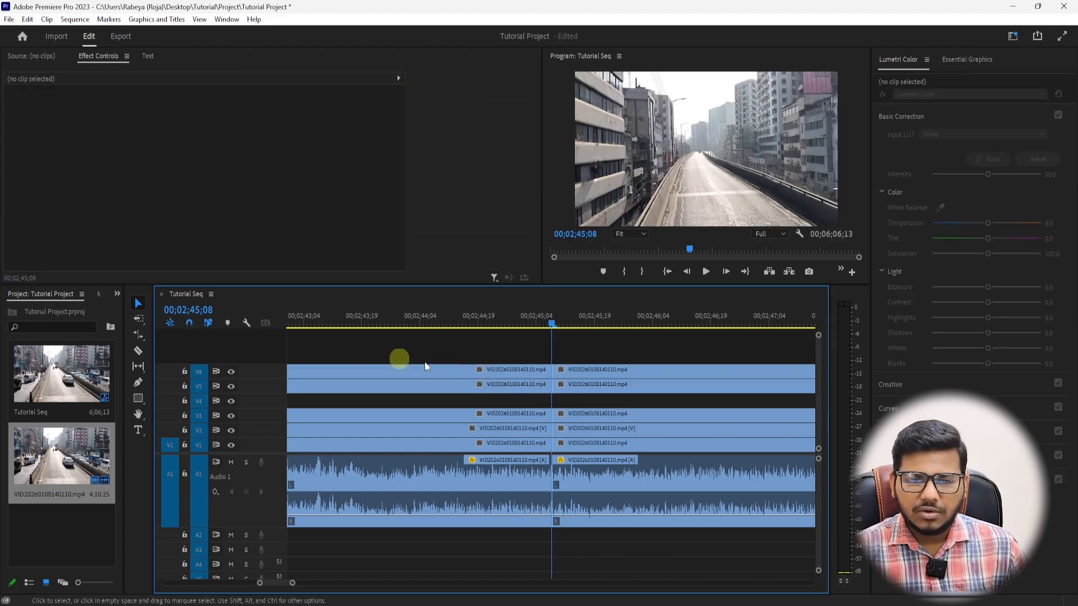
mouse_move(527, 370)
left_mouse_down()
mouse_move(482, 373)
mouse_move(530, 374)
left_mouse_up()
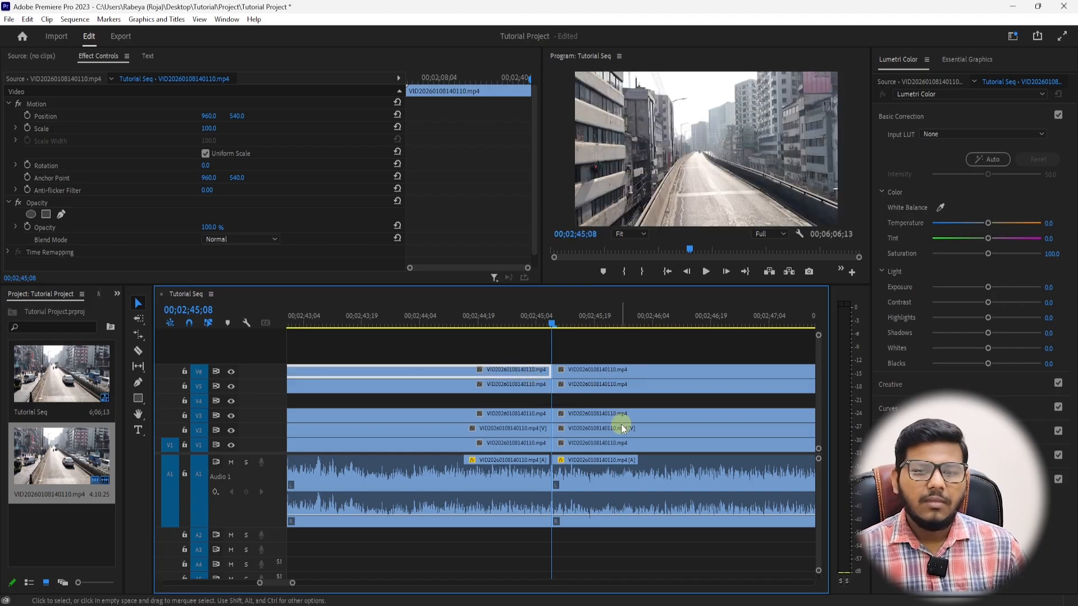
key("ctrl+z")
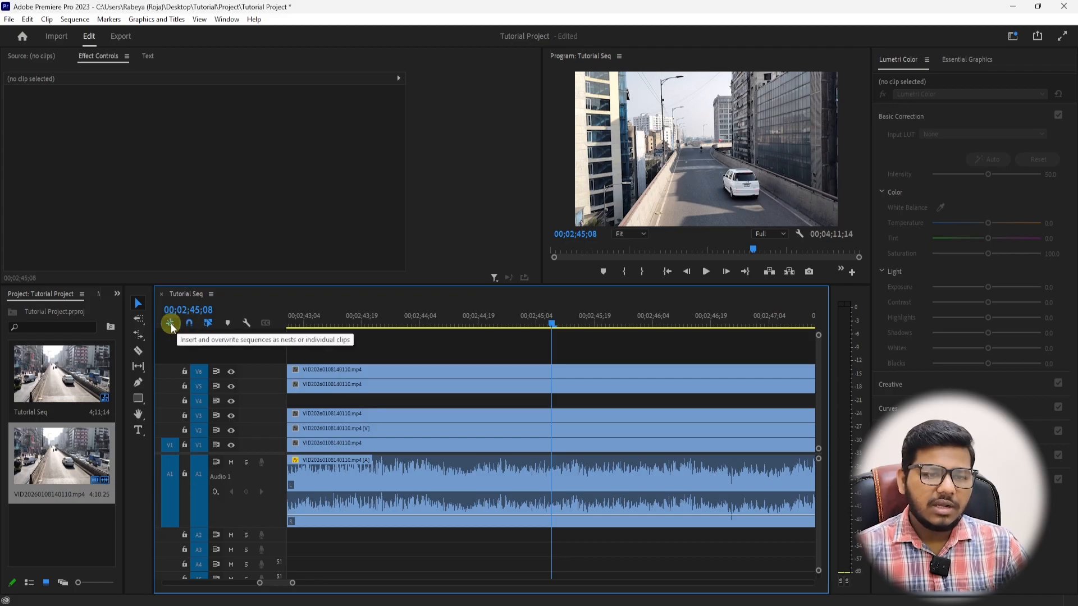
Turn Linked Selection off and back on for the sequence.
left_click(209, 324)
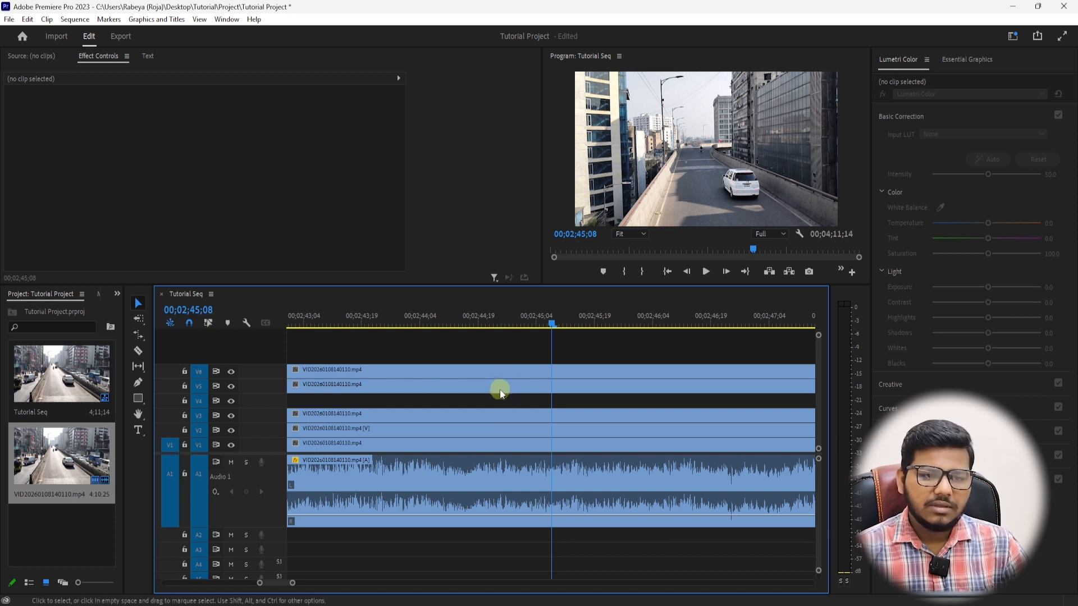
left_click(205, 326)
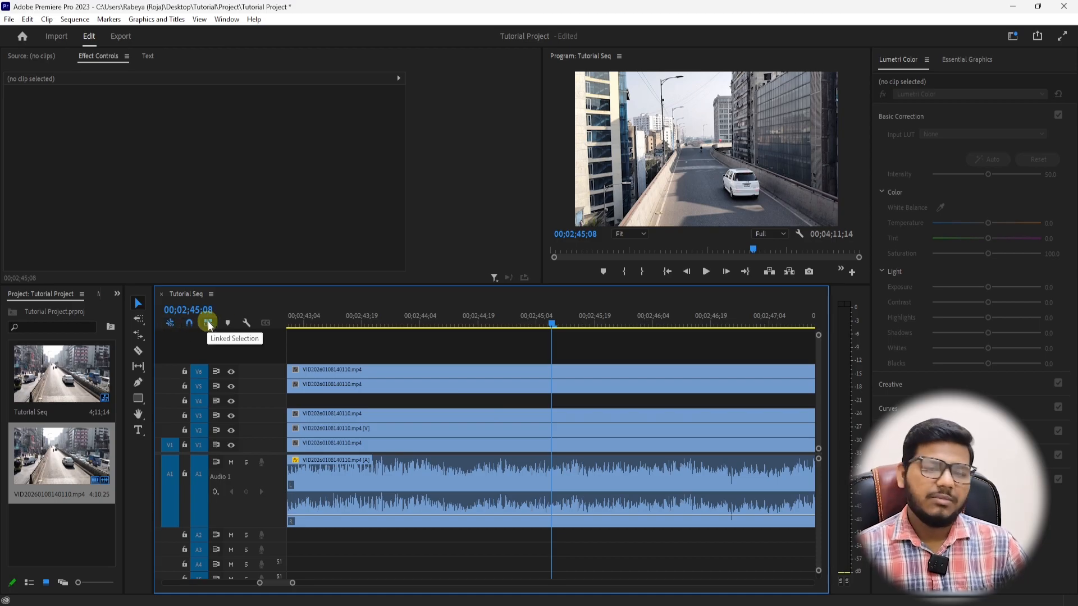
Select V6's third segment with the playhead at 00;01;48;03 and examine its effect controls.
key("minus")
key("minus")
key("minus")
key("minus")
key("minus")
key("minus")
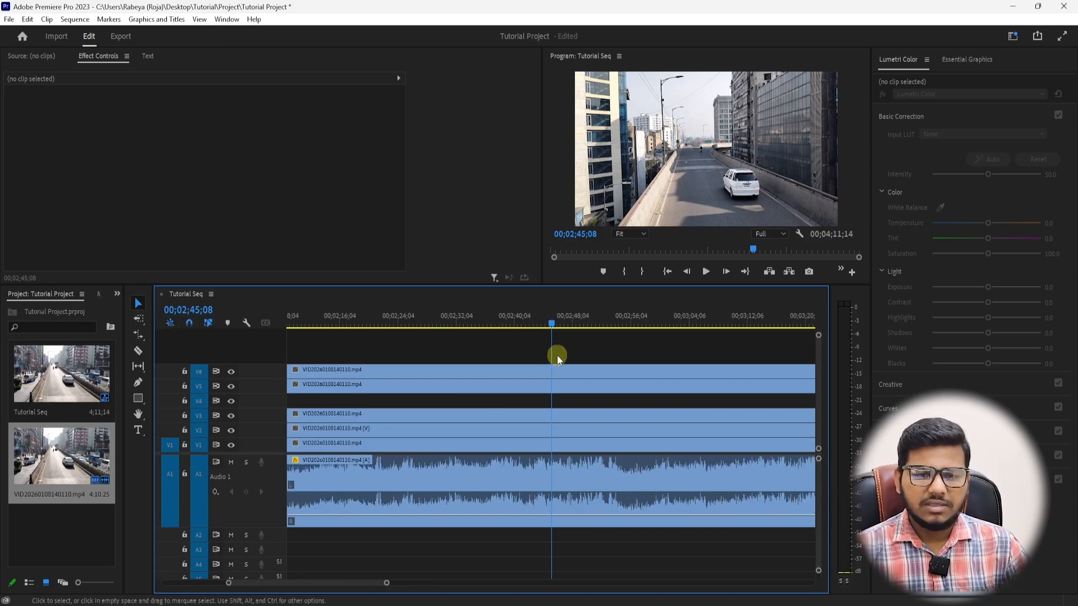
key("minus")
left_click(381, 370)
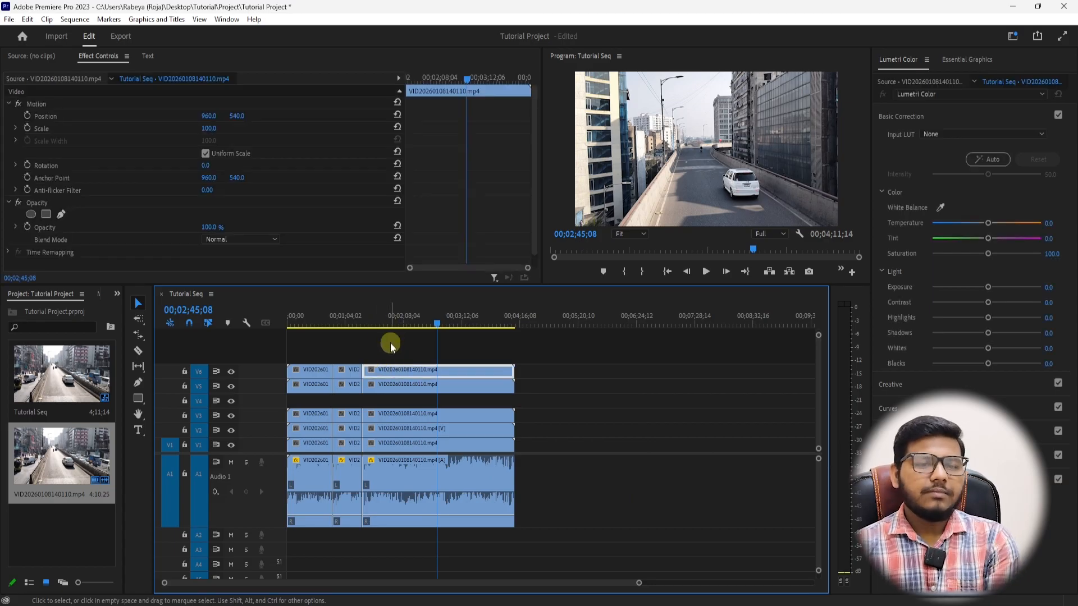
left_click(389, 347)
left_click(385, 324)
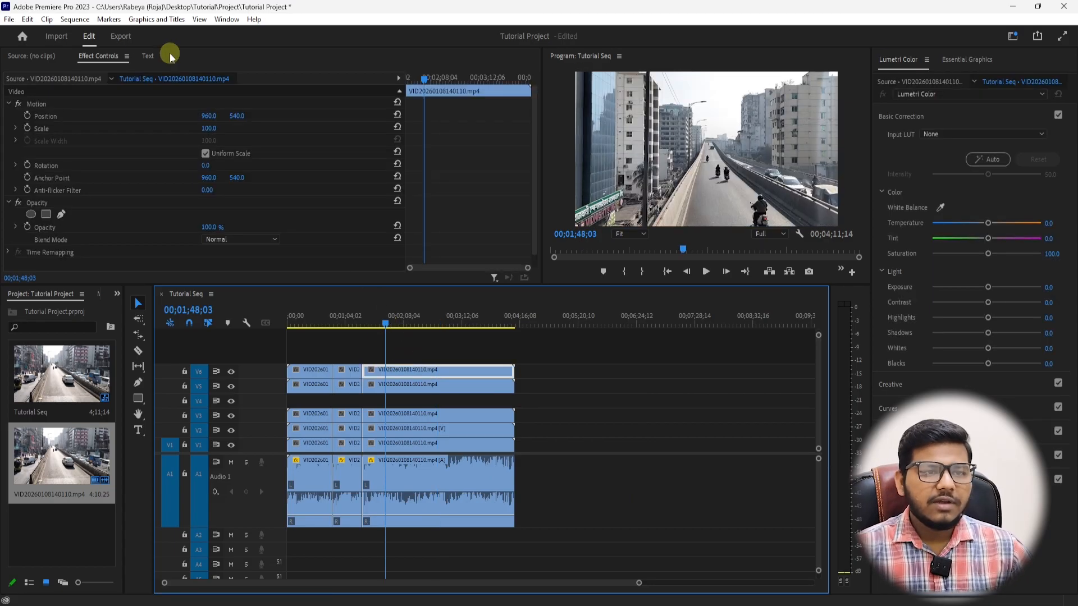
left_click(407, 371)
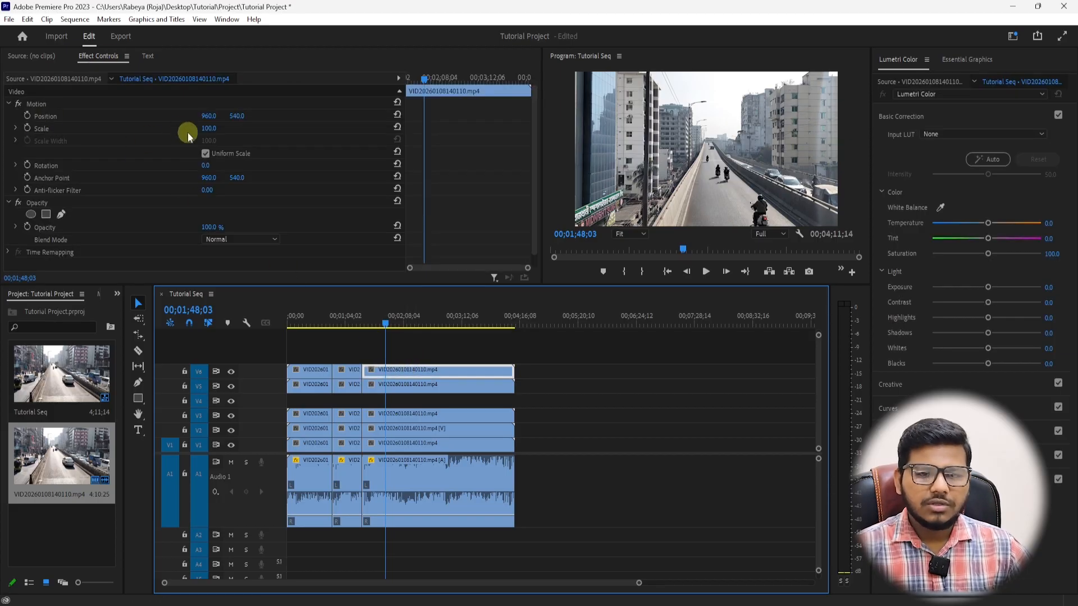
Select V6's first segment with the playhead at 00;00;30;26 and examine its Motion, Opacity and Time Remapping effect controls.
left_click(326, 348)
left_click(315, 324)
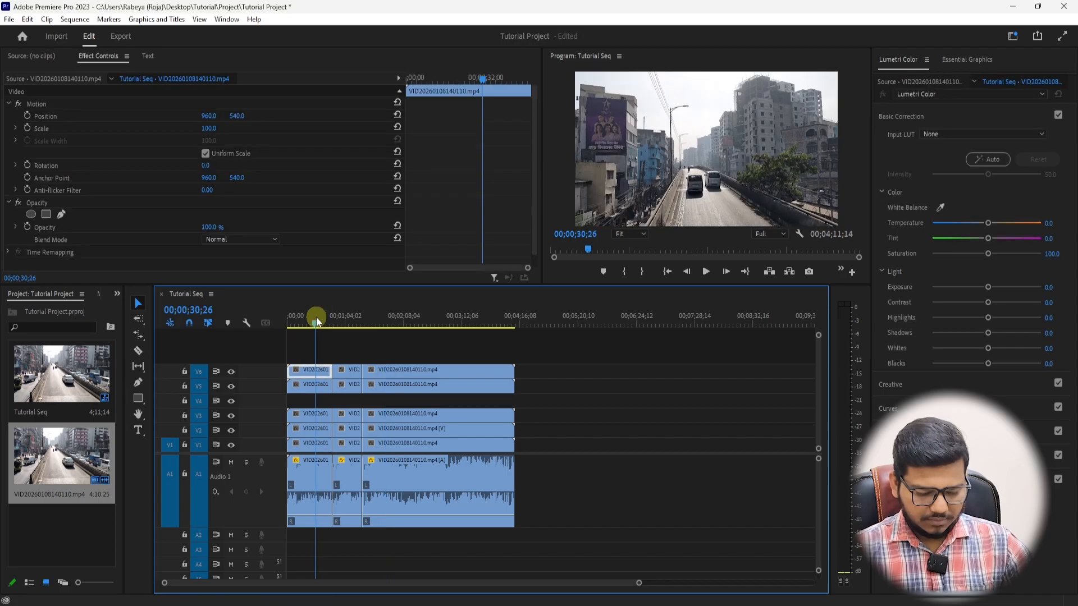
key("=")
left_click_drag(482, 340, 412, 371)
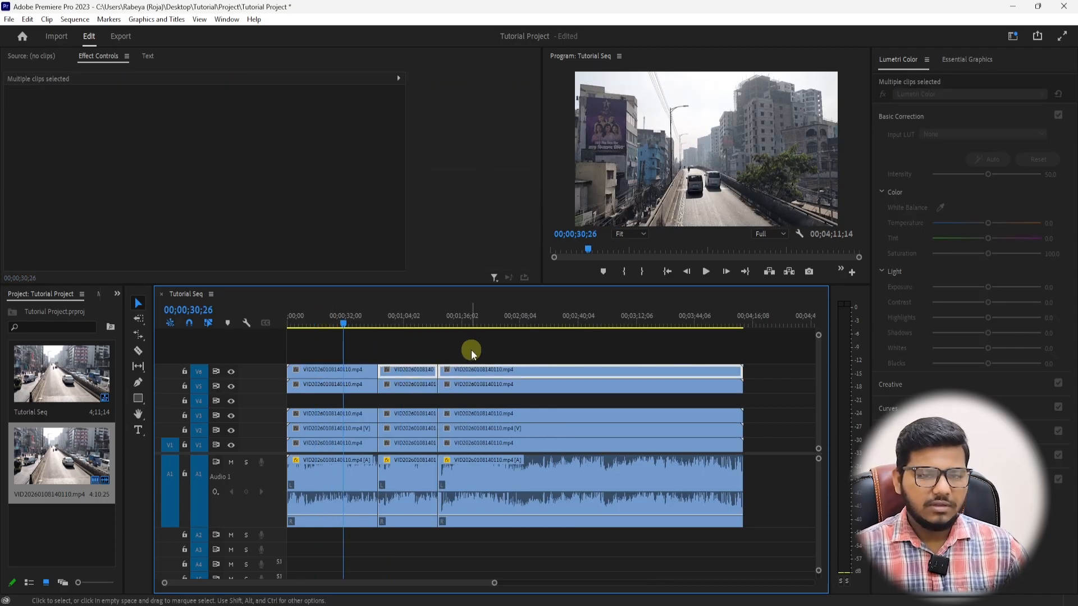
left_click(349, 351)
left_click(348, 371)
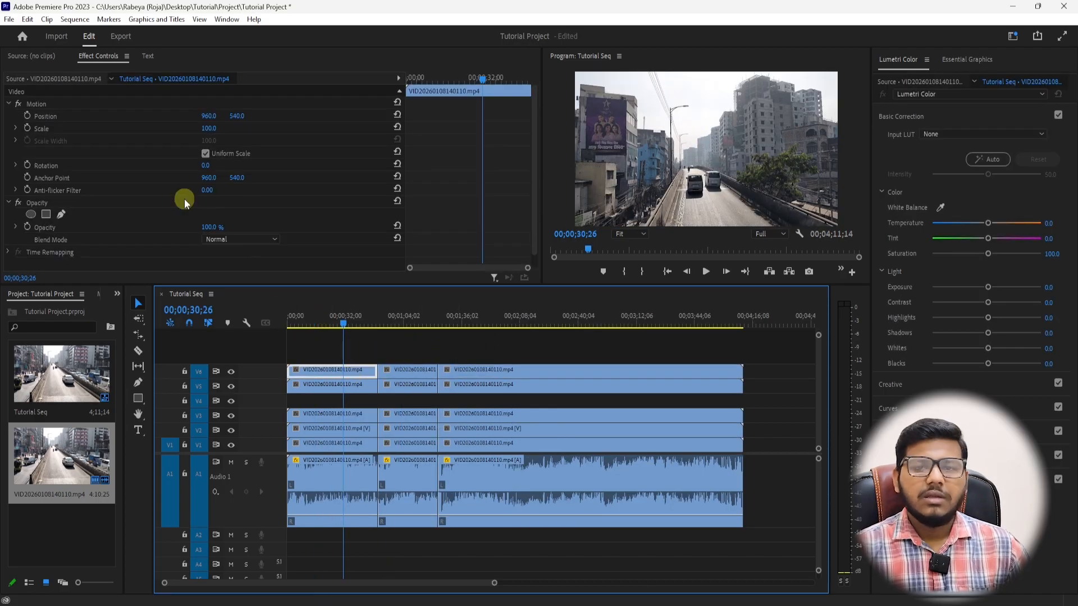
left_click(314, 358)
left_click(342, 371)
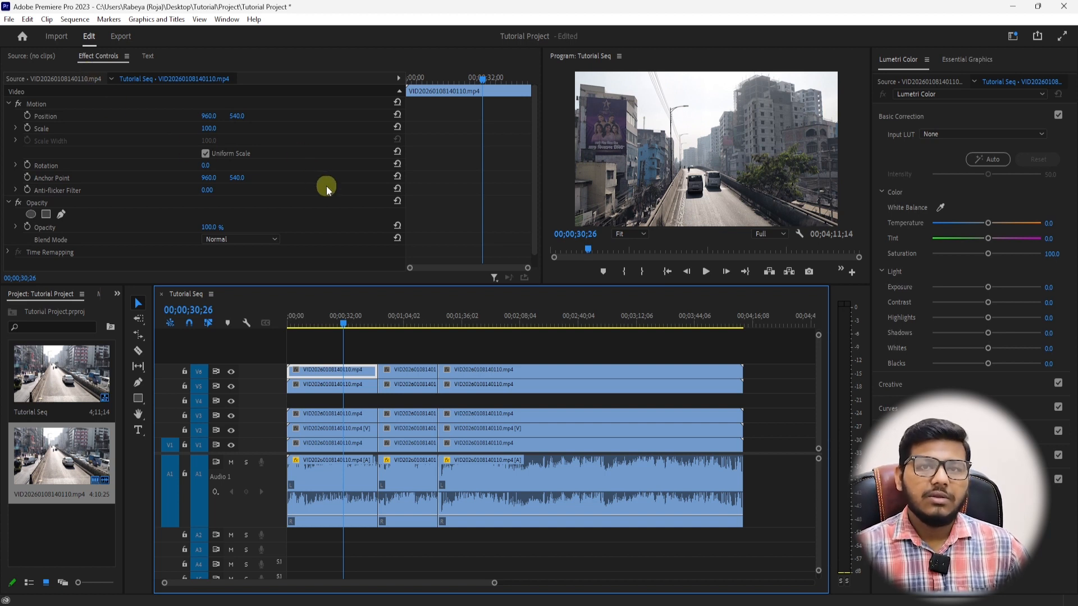
scroll(340, 199, "down", 1)
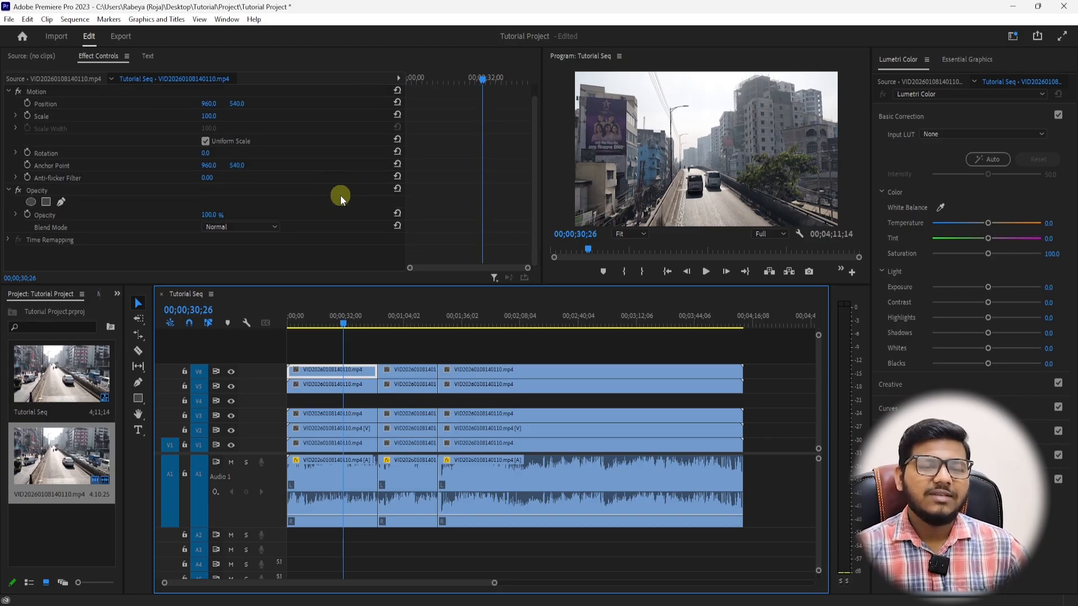
Place the playhead at 00;00;19;13, deselect everything, and reselect V6's first segment.
scroll(341, 199, "up", 1)
left_click_drag(327, 319, 323, 319)
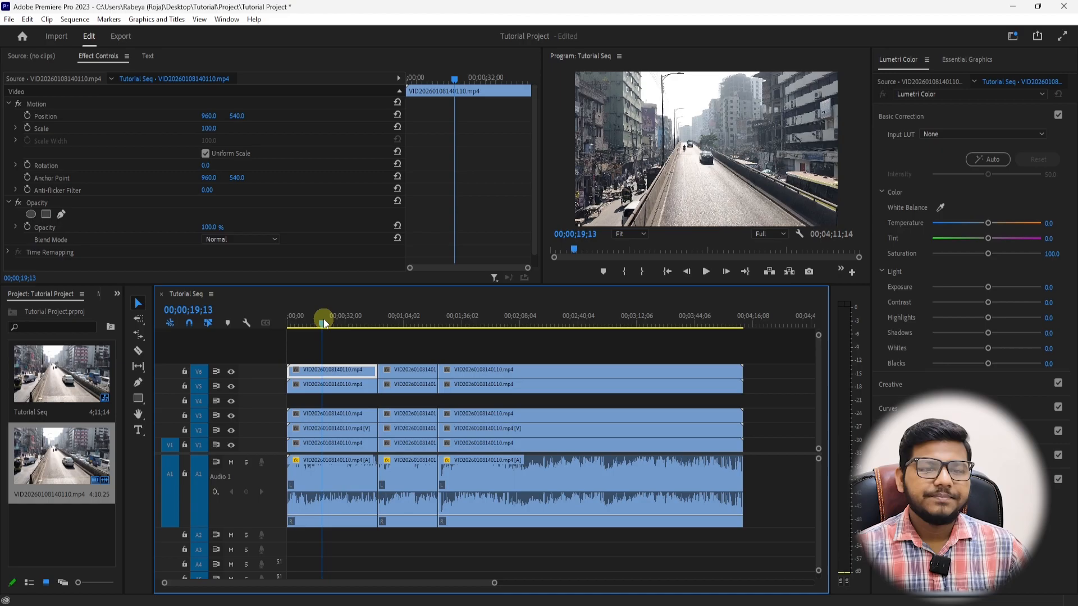
left_click(329, 360)
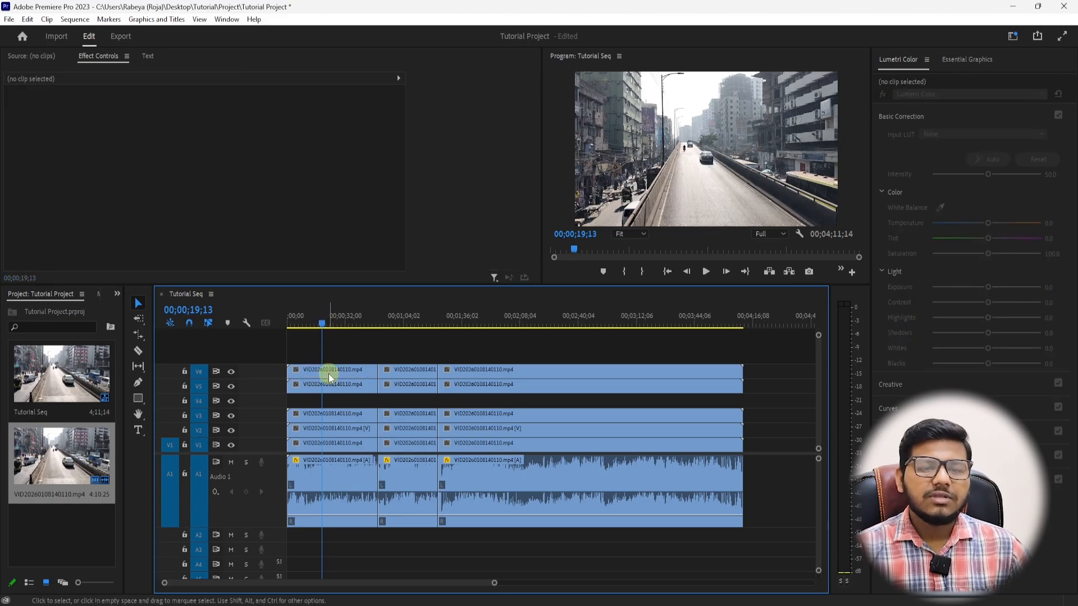
left_click(328, 373)
left_click(328, 354)
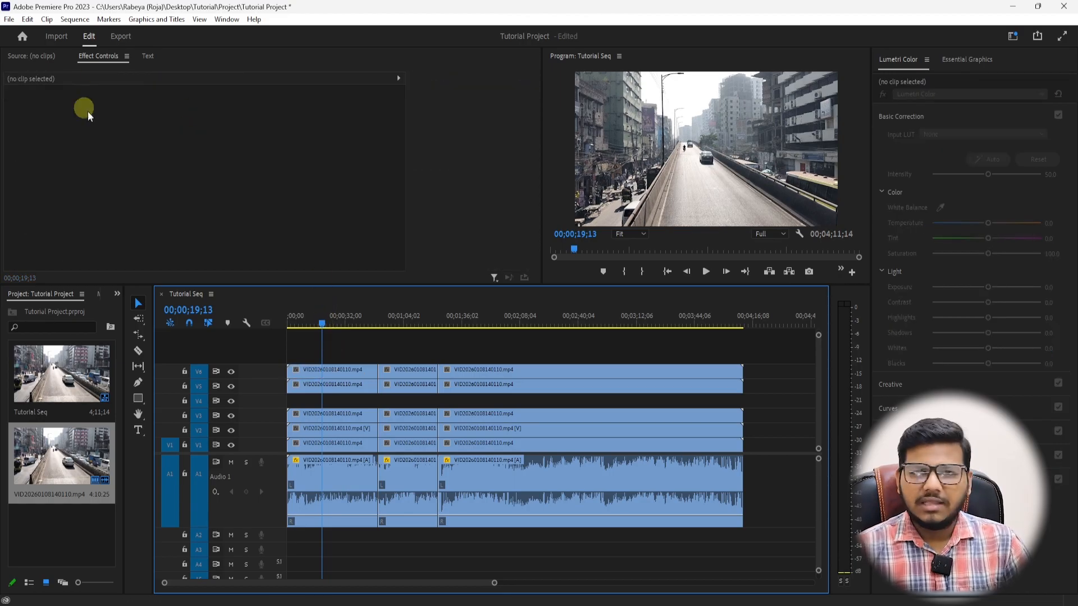
left_click(337, 369)
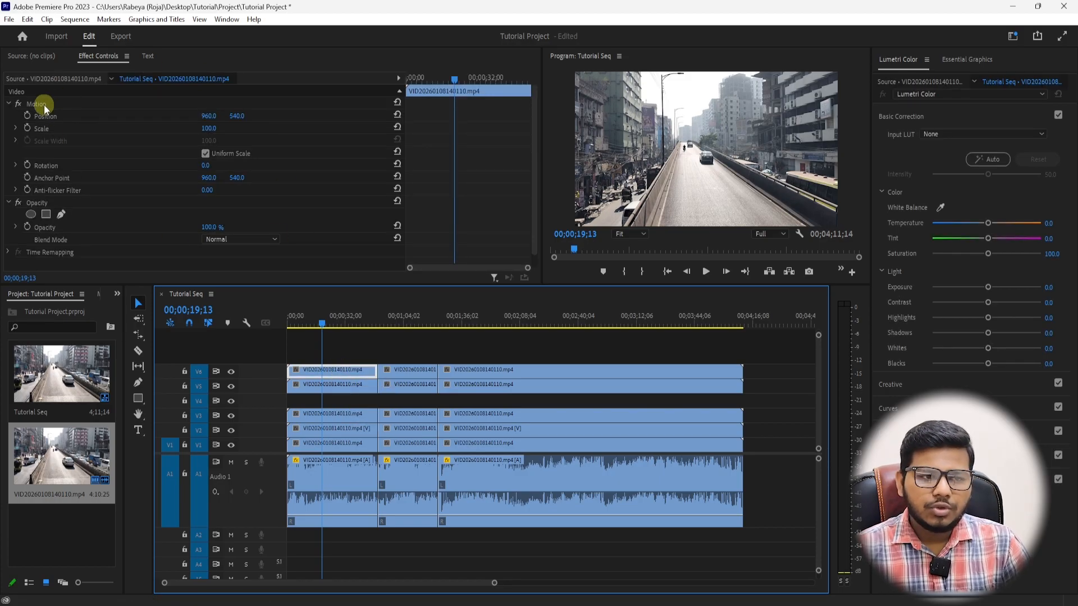
Collapse the segment's Motion and Opacity settings, then expand the Time Remapping settings and collapse them again.
left_click(35, 203)
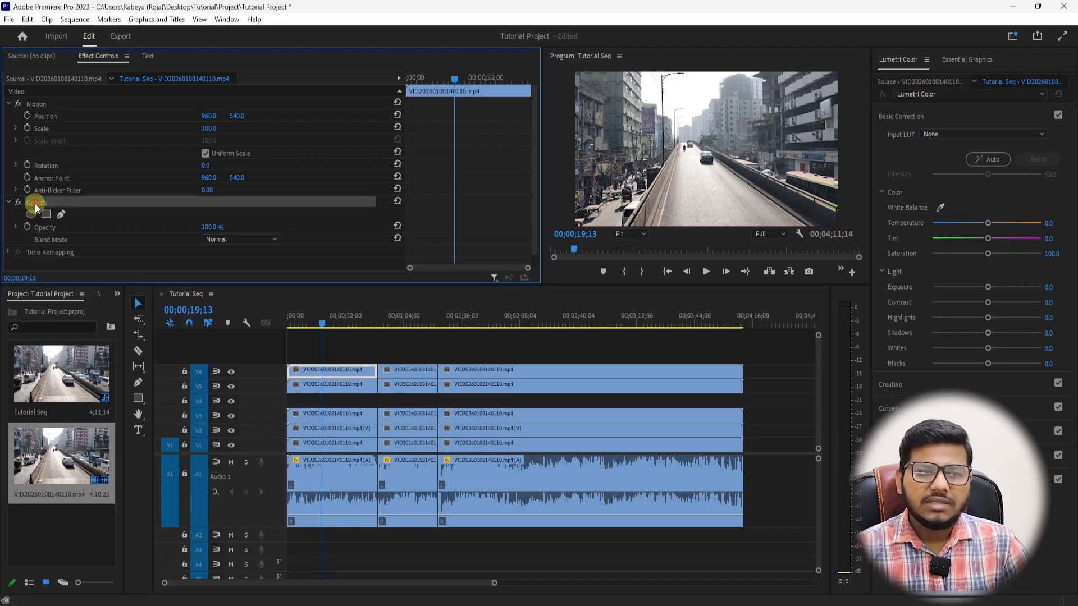
left_click(8, 104)
left_click(9, 117)
left_click(76, 218)
left_click(36, 105)
left_click(37, 117)
left_click(8, 129)
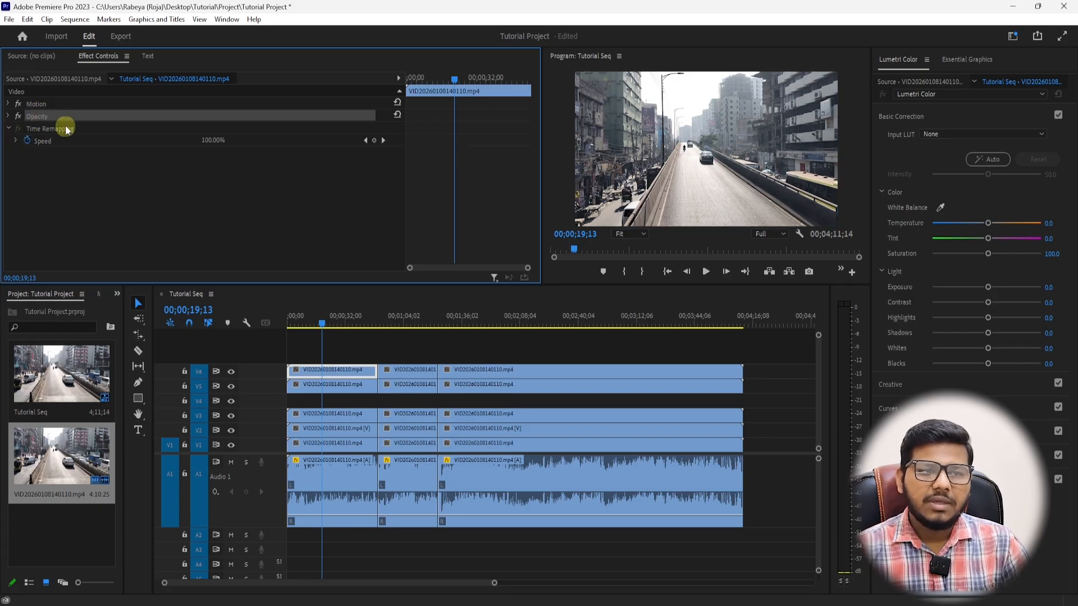
left_click(8, 129)
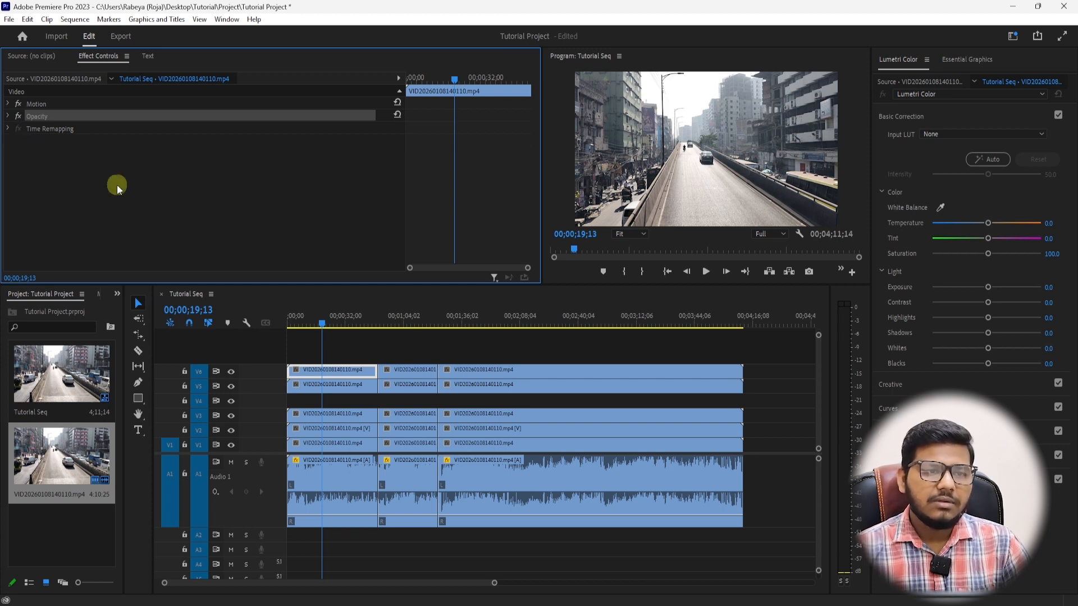
Highlight Motion and Opacity in turn, clear the highlight, and expand the Motion settings.
left_click(56, 106)
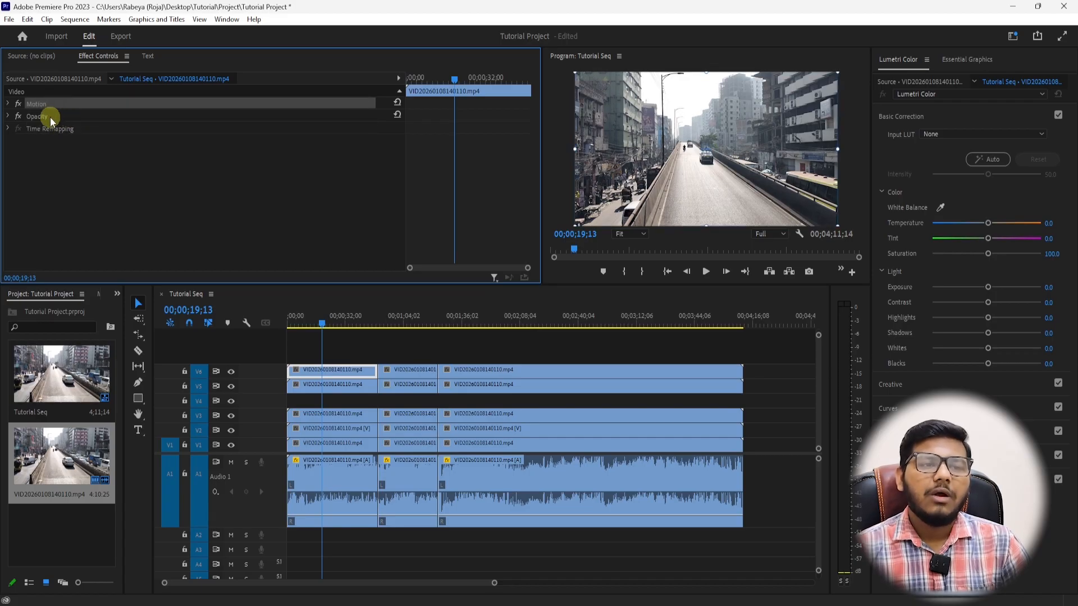
left_click(48, 116)
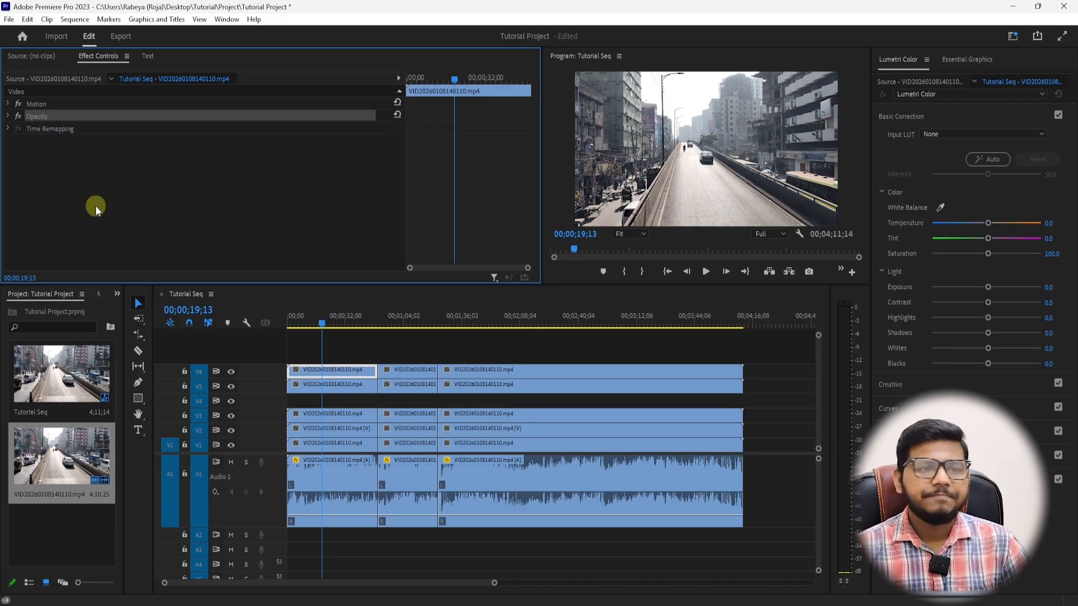
left_click(55, 165)
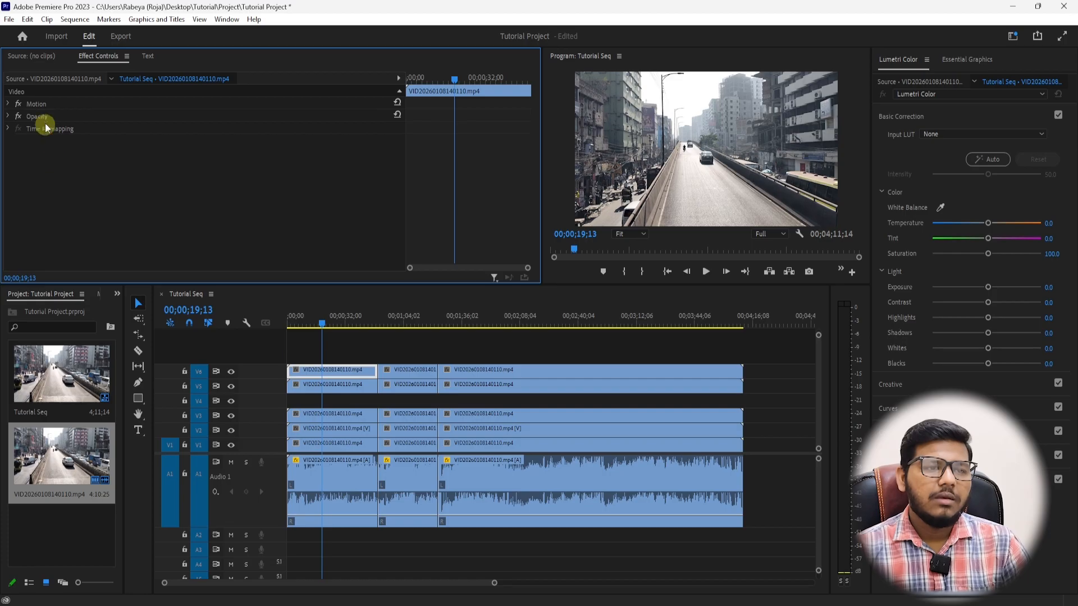
left_click(8, 104)
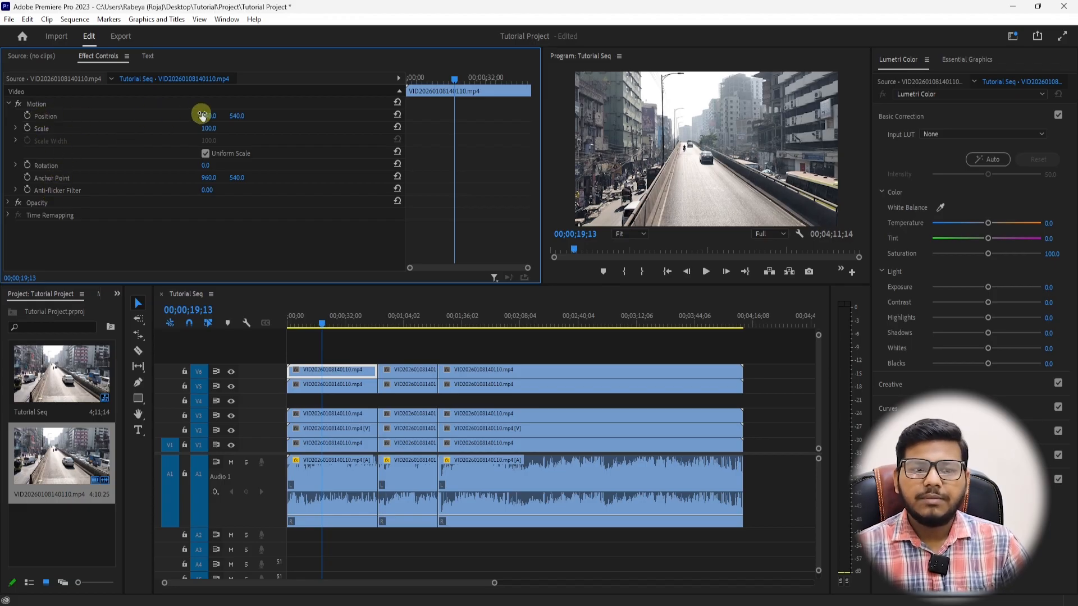
Try shifting the segment's Position horizontally, then vertically to 208 and 809, and undo these changes.
left_click_drag(207, 115, 149, 112)
key("ctrl+z")
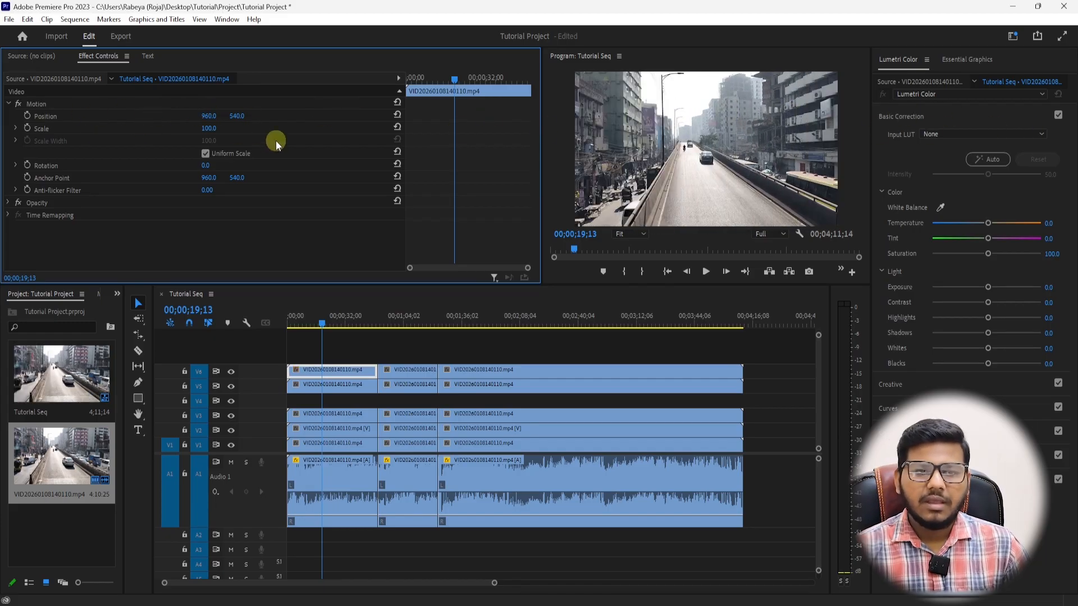
left_click_drag(238, 120, 579, 116)
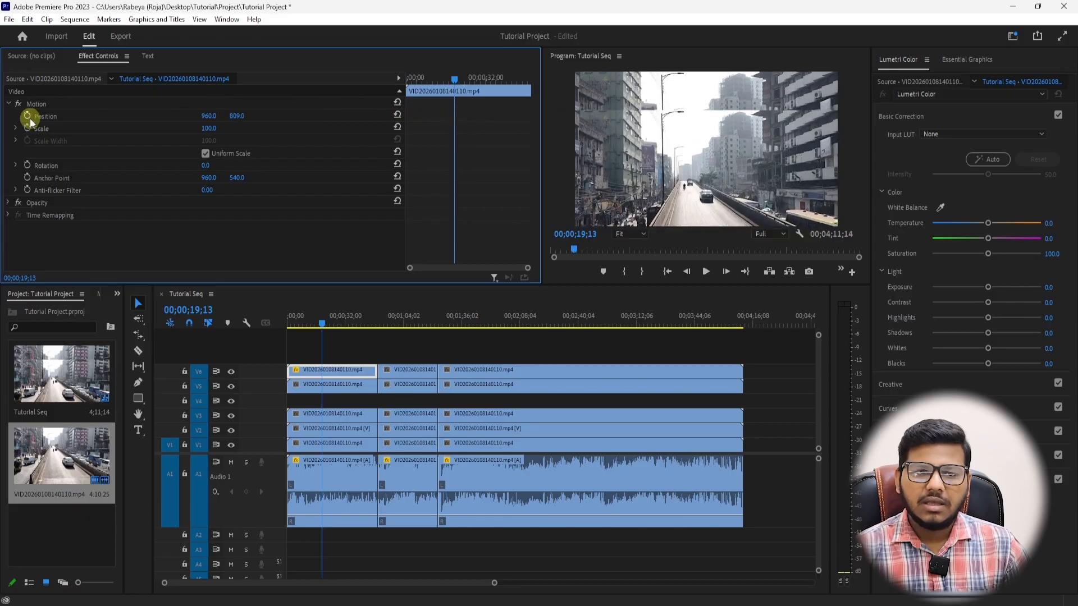
mouse_move(240, 116)
left_mouse_down()
mouse_move(48, 119)
mouse_move(224, 113)
left_mouse_up()
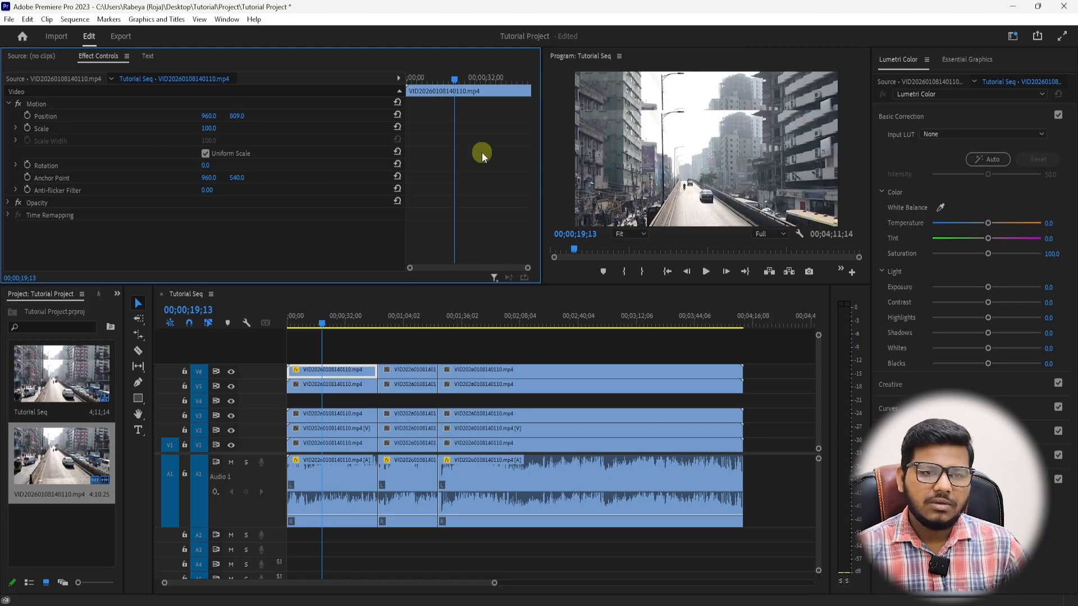
key("ctrl+z")
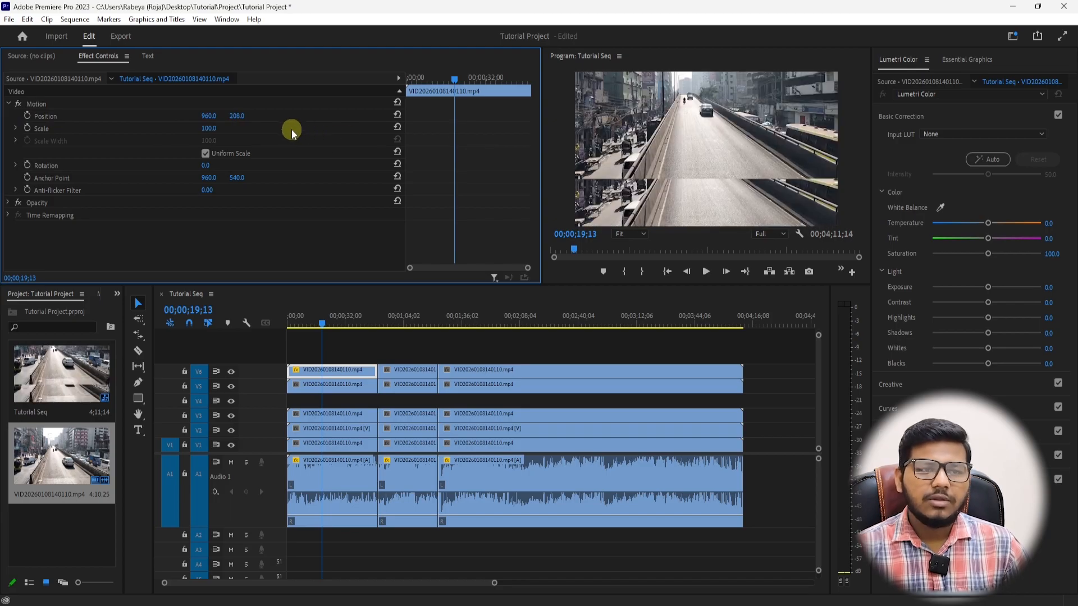
key("ctrl+z")
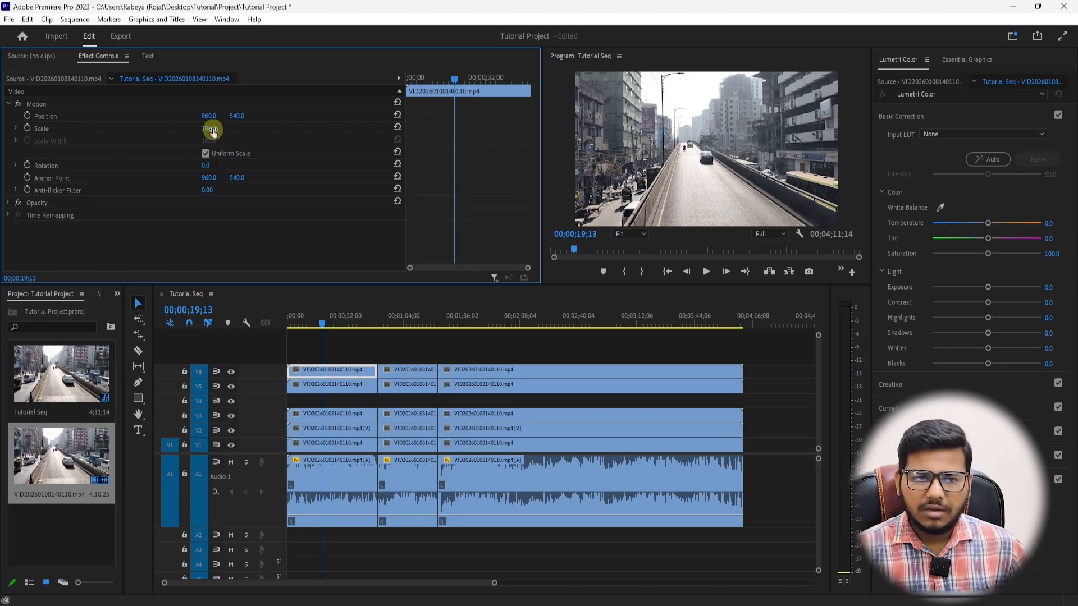
Try scaling V6's first segment up to 370 and down to 66, and undo the Scale changes.
left_click_drag(209, 129, 365, 117)
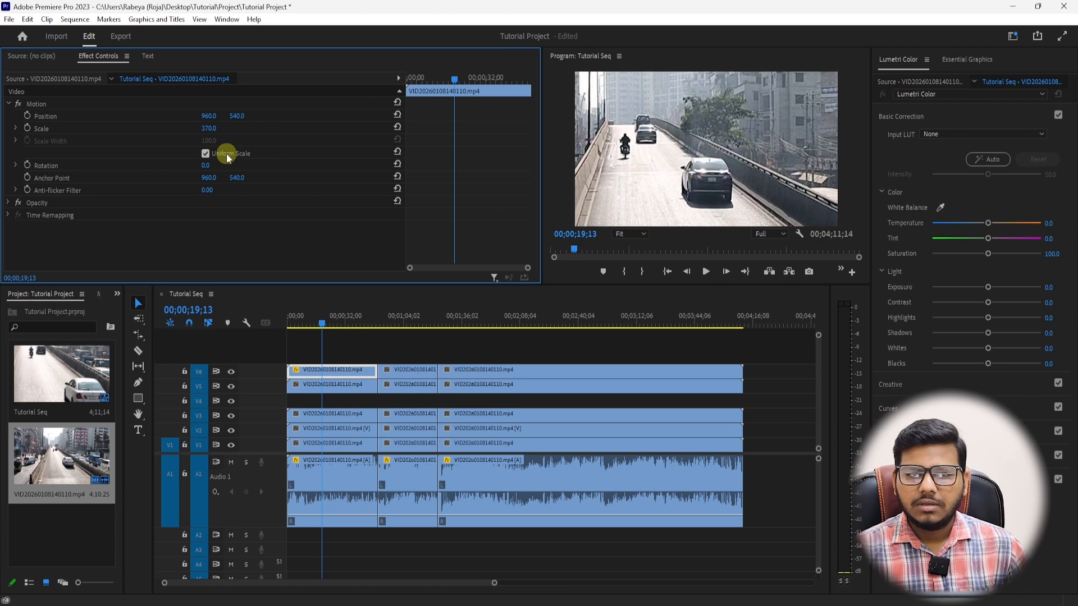
key("ctrl+z")
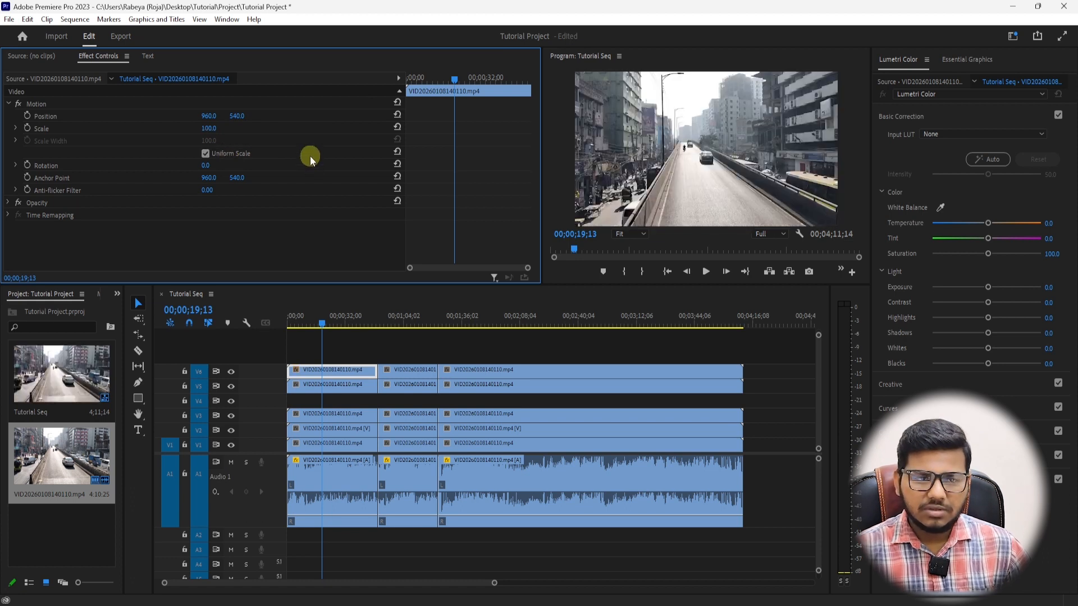
left_click_drag(217, 125, 372, 144)
mouse_move(215, 132)
left_mouse_down()
mouse_move(228, 132)
mouse_move(199, 126)
mouse_move(227, 133)
left_mouse_up()
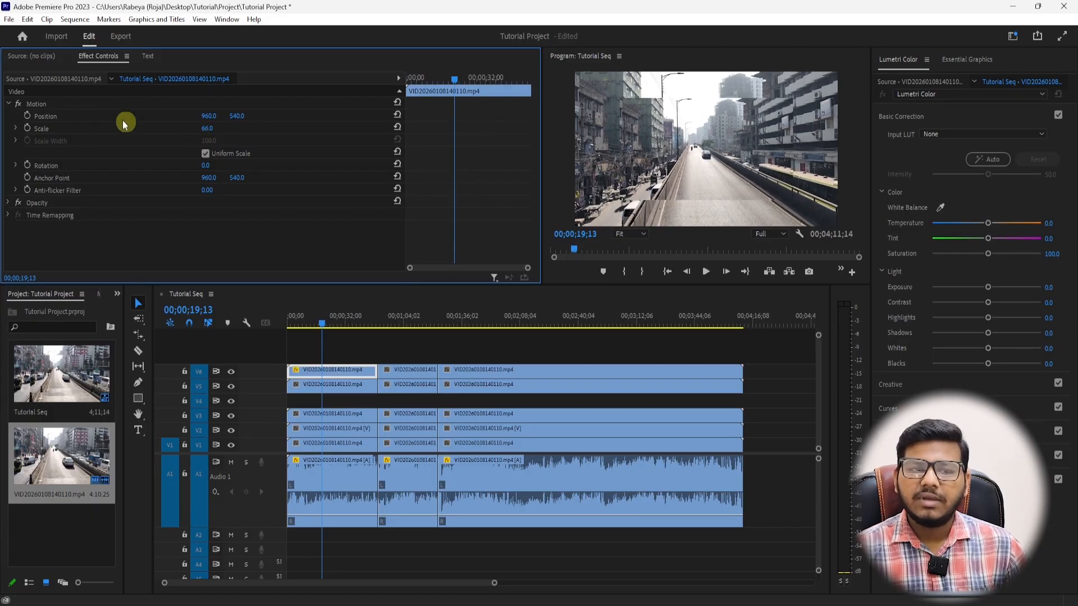
key("ctrl+z")
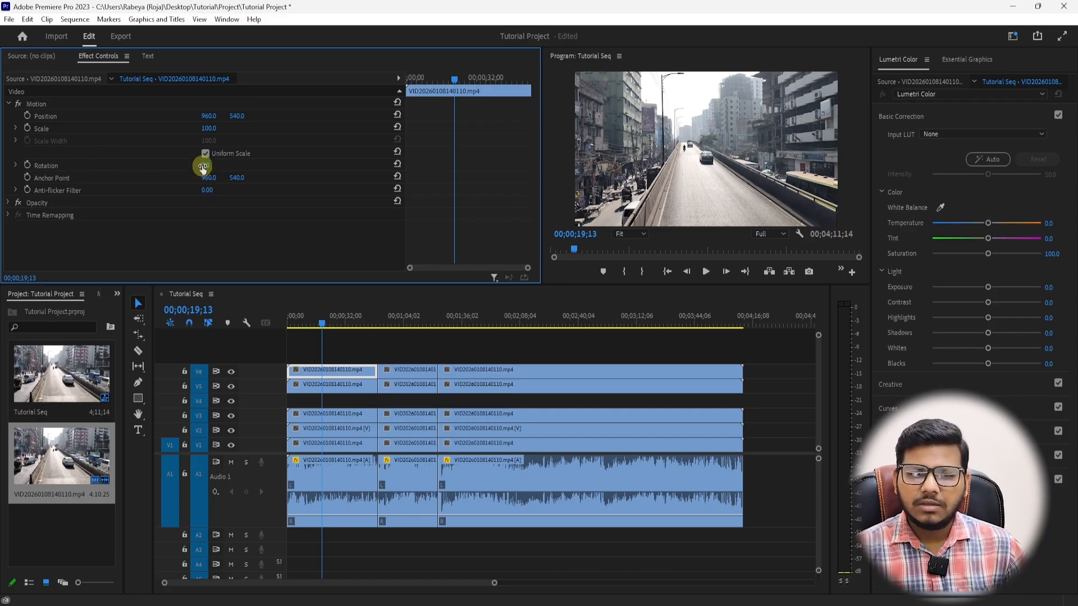
Try rotating V6's first segment to 255° and to -203°, undoing each rotation.
left_click_drag(204, 163, 349, 152)
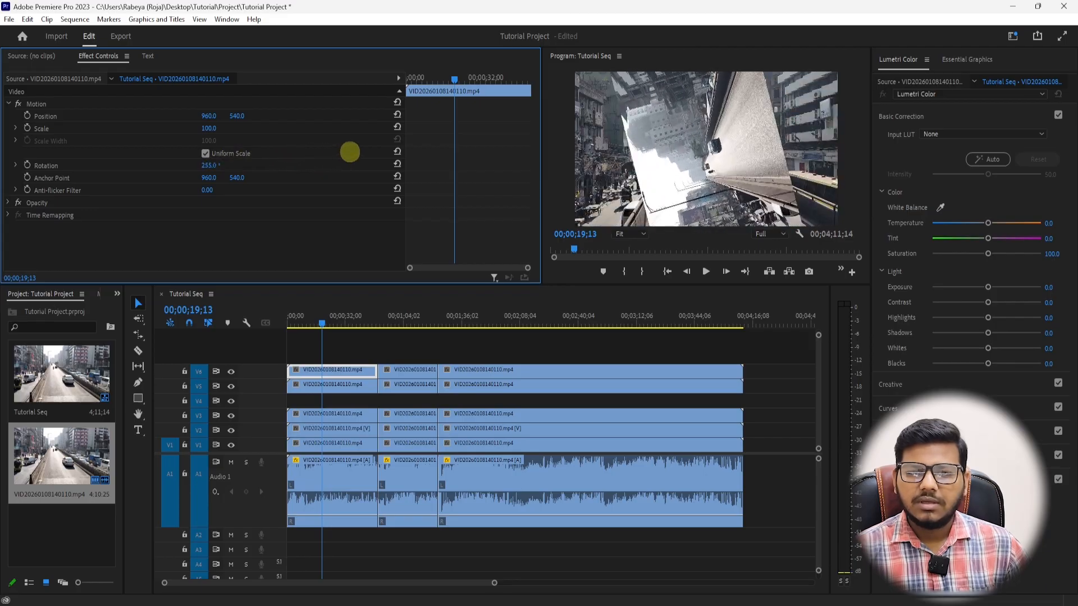
key("ctrl+z")
left_click_drag(213, 166, 98, 172)
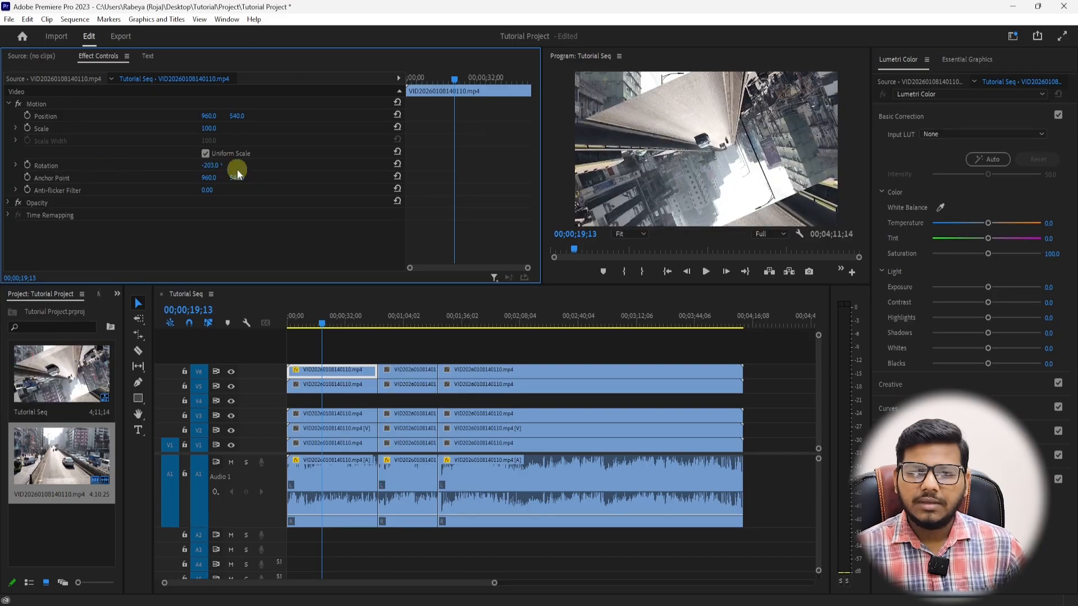
key("ctrl+z")
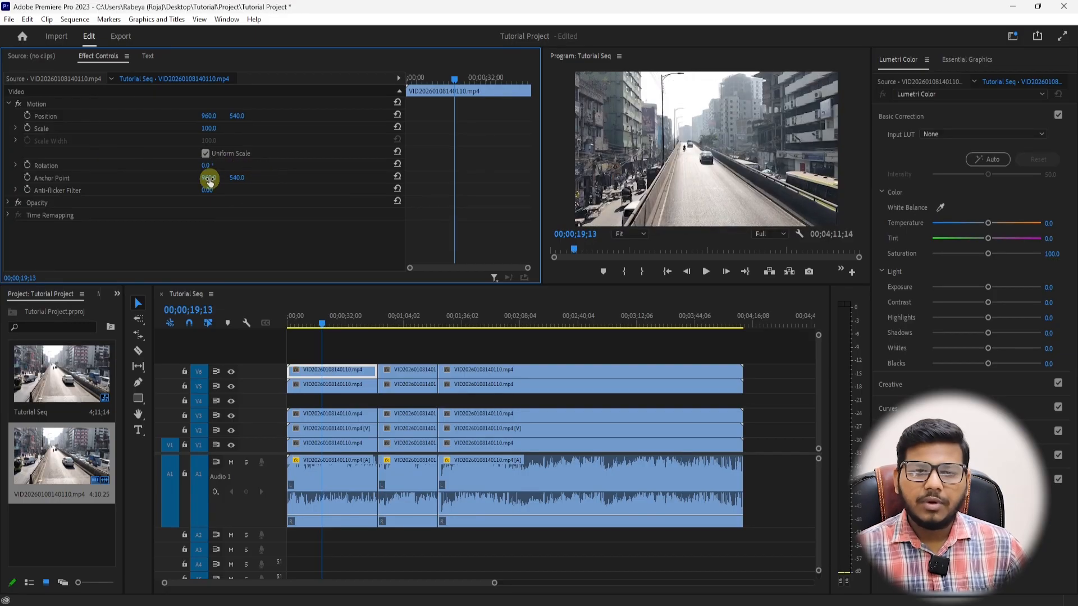
Try changing the horizontal Anchor Point value of V6's first segment, and undo the changes.
left_click_drag(209, 179, 378, 168)
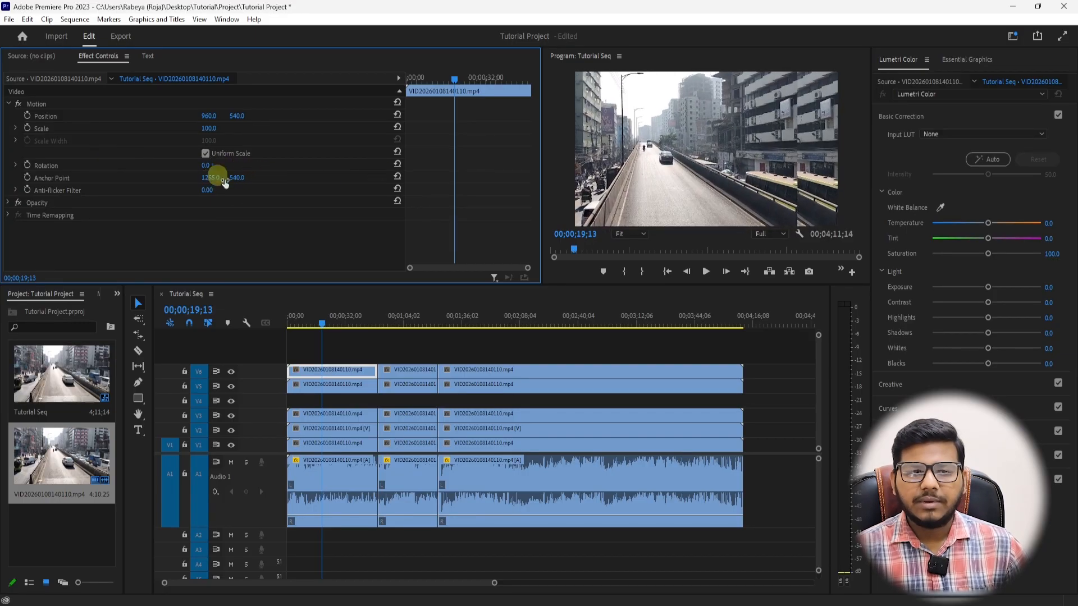
key("ctrl+z")
mouse_move(209, 178)
left_mouse_down()
mouse_move(65, 180)
mouse_move(217, 182)
left_mouse_up()
key("ctrl+z")
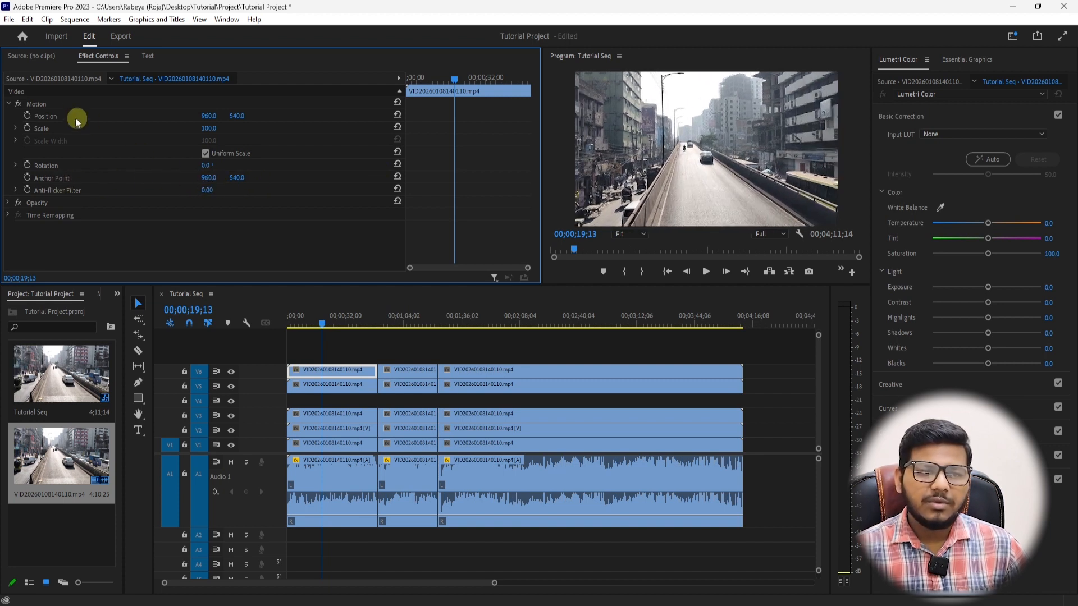
Select the Motion effect, try moving the frame in the preview to Position 1046.2, 537.9, and undo the move.
left_click(38, 104)
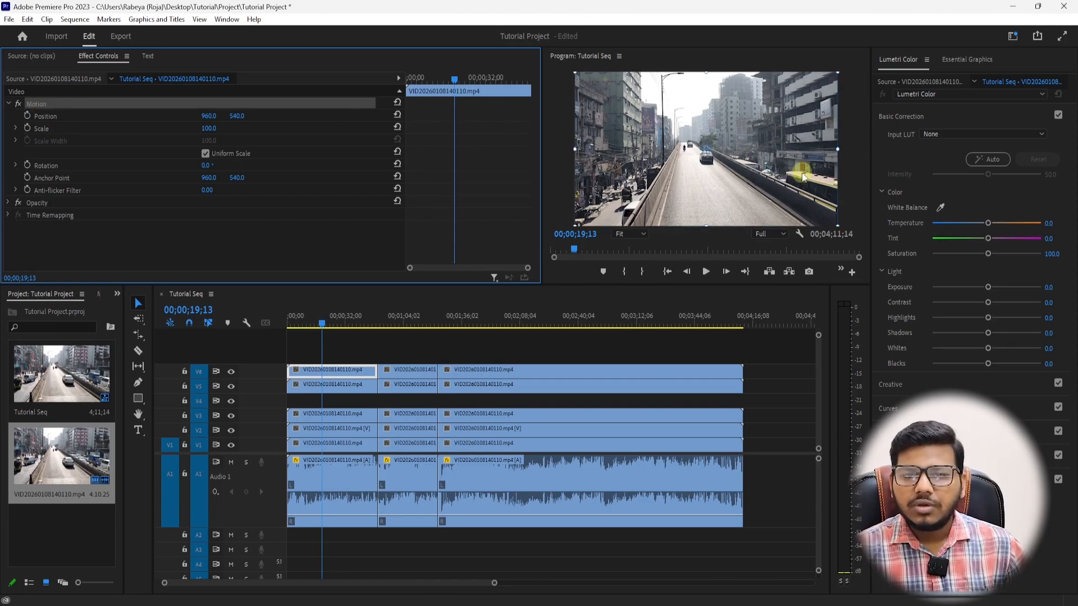
left_click_drag(707, 148, 719, 150)
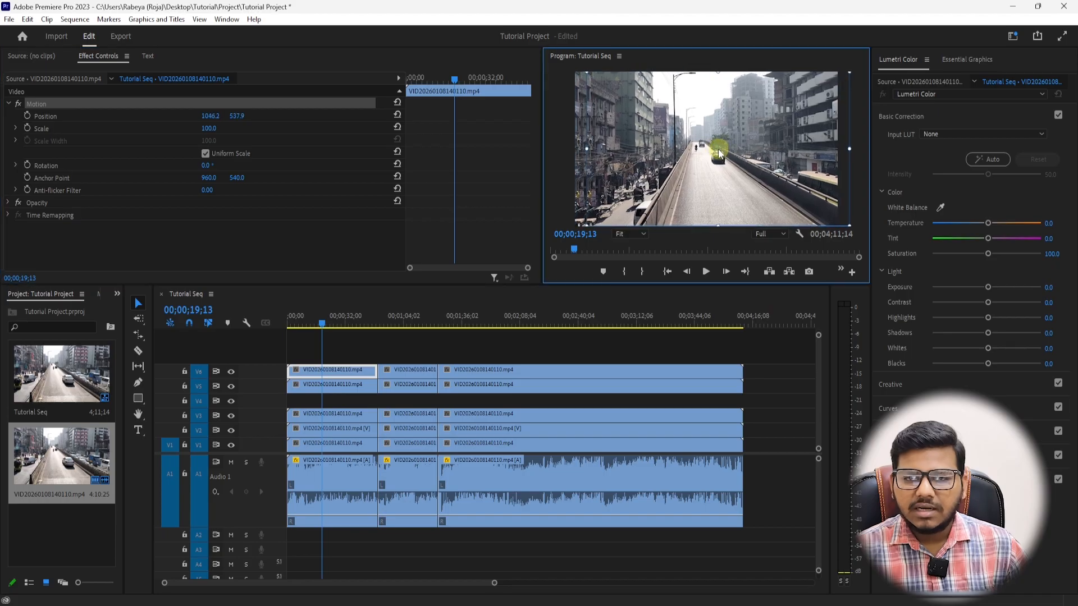
key("ctrl+z")
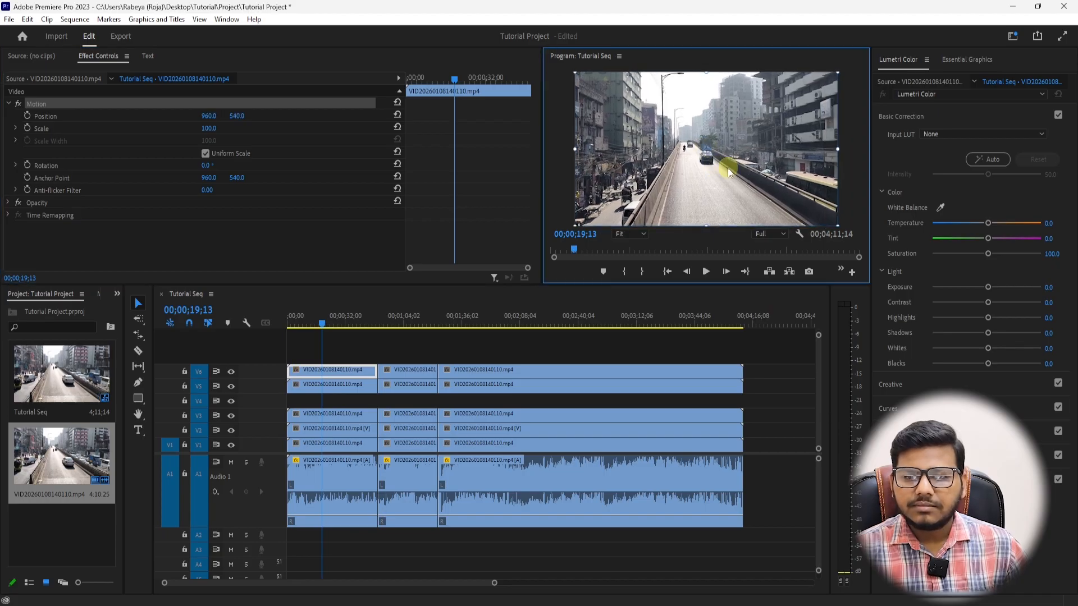
Set the Program monitor's zoom level to 100%.
left_click(631, 234)
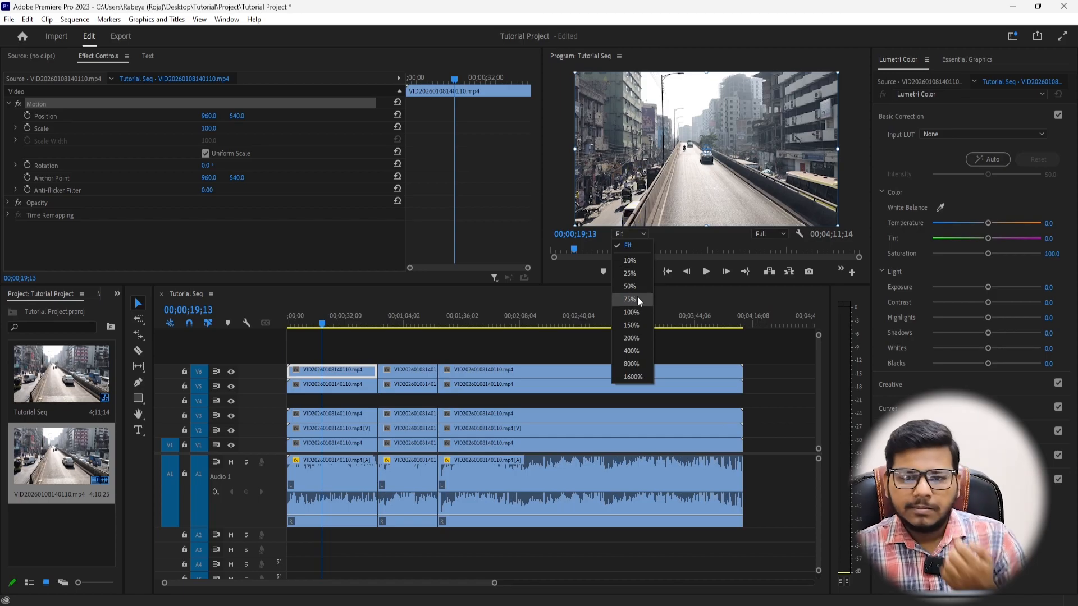
left_click(635, 302)
left_click(632, 232)
left_click(632, 307)
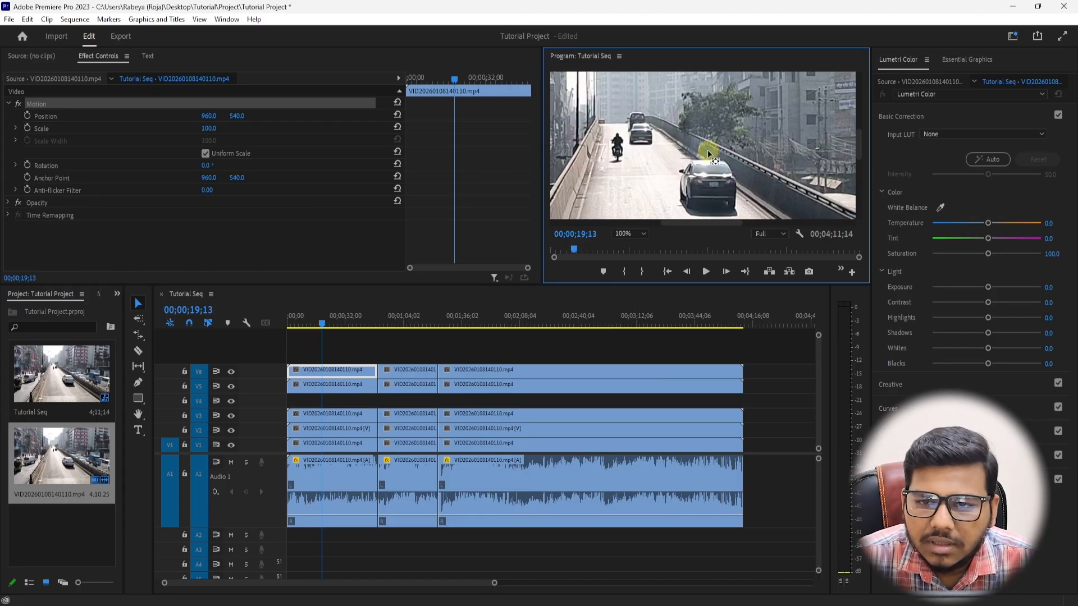
Move the segment's anchor point in the preview to about 971, 541, then reset only the Anchor Point parameter.
mouse_move(708, 150)
left_mouse_down()
mouse_move(709, 168)
mouse_move(584, 146)
mouse_move(743, 133)
mouse_move(760, 162)
mouse_move(662, 165)
mouse_move(708, 179)
mouse_move(709, 156)
left_mouse_up()
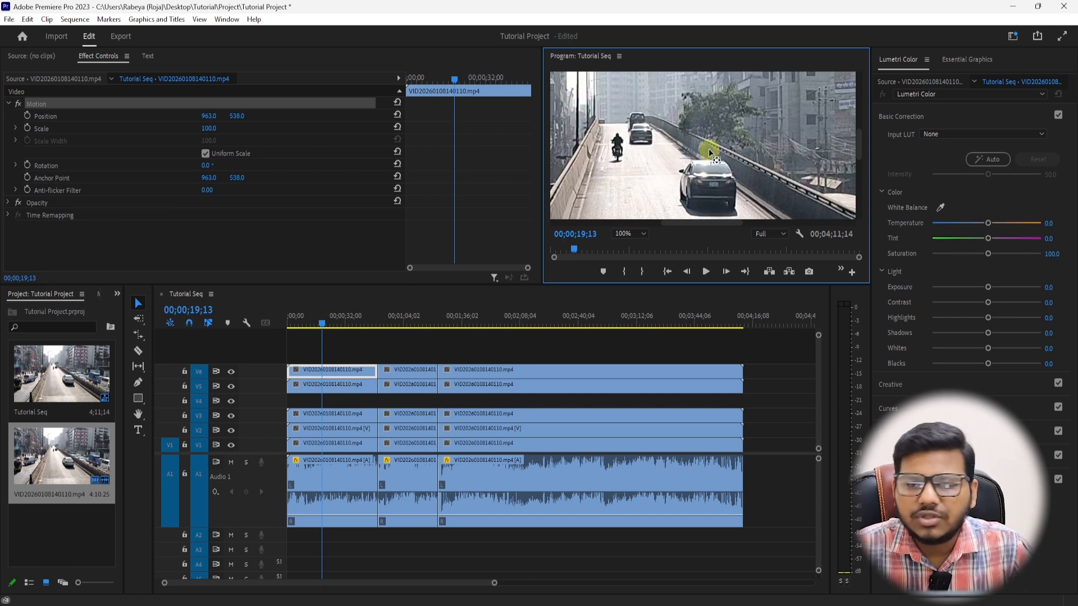
left_click_drag(706, 150, 713, 150)
left_click(282, 198)
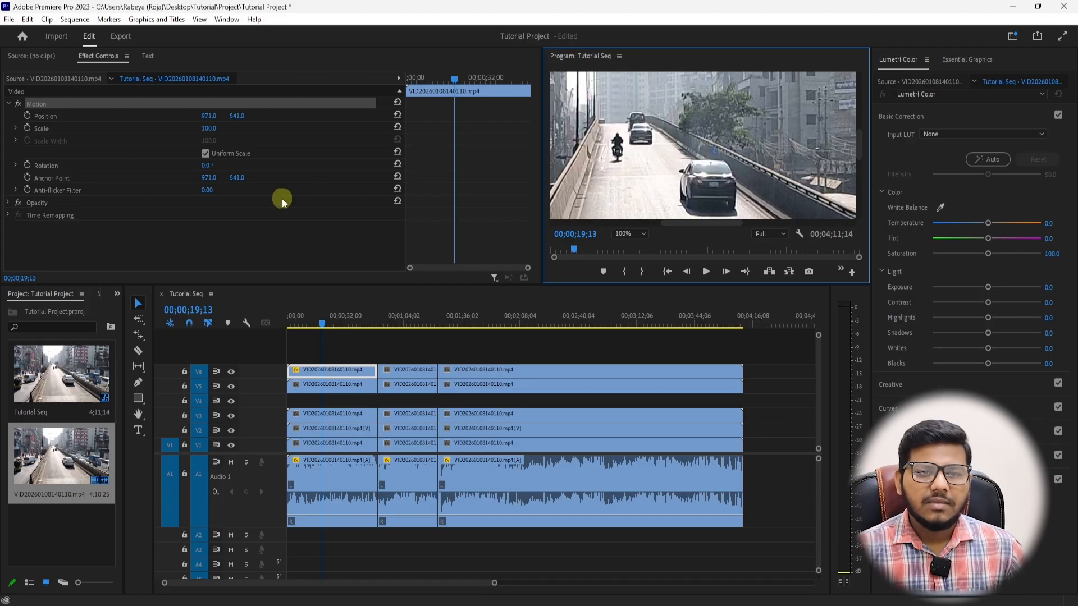
left_click(398, 174)
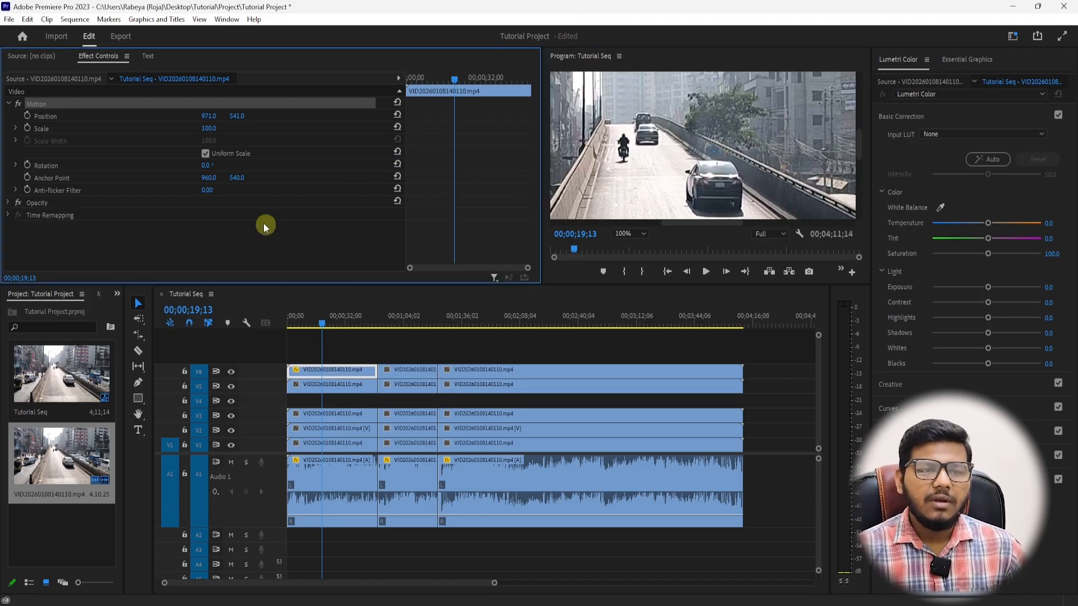
Try an Anti-flicker Filter value of 1.00 and undo the change.
left_click_drag(205, 193, 230, 188)
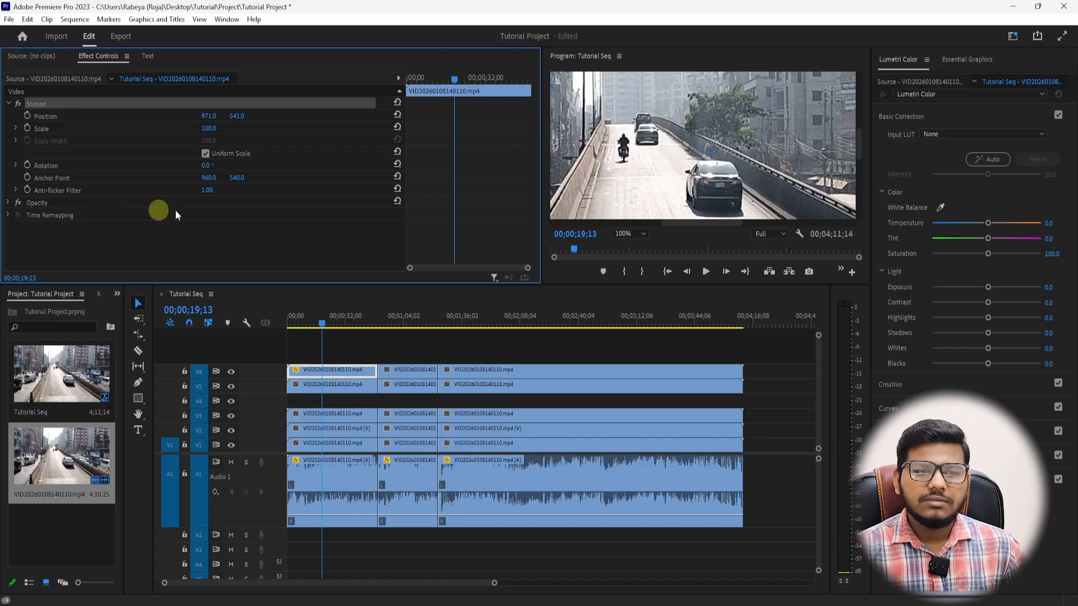
key("ctrl+z")
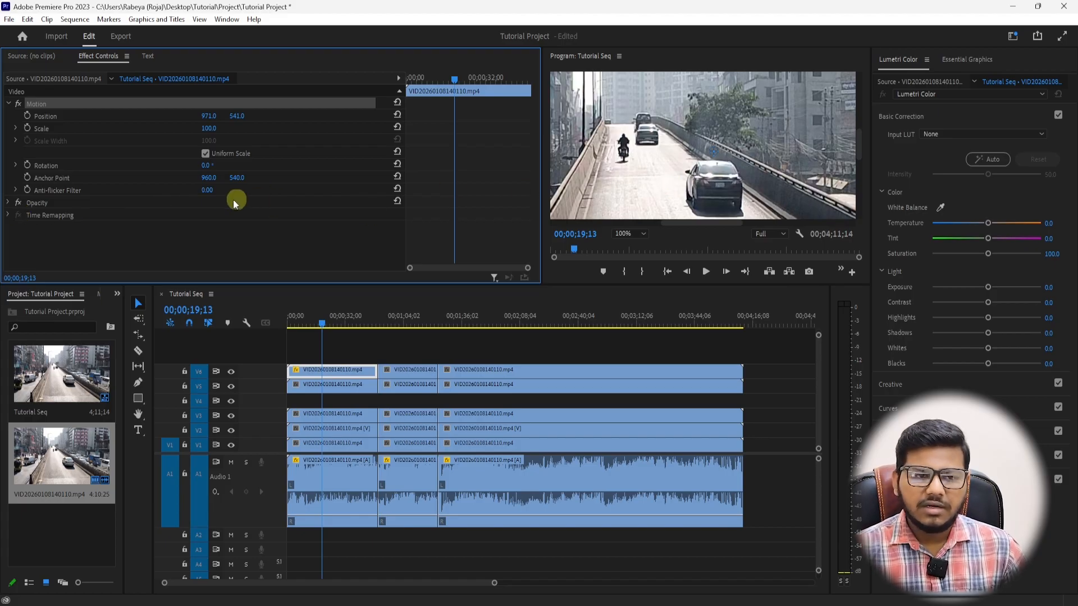
left_click_drag(208, 191, 289, 194)
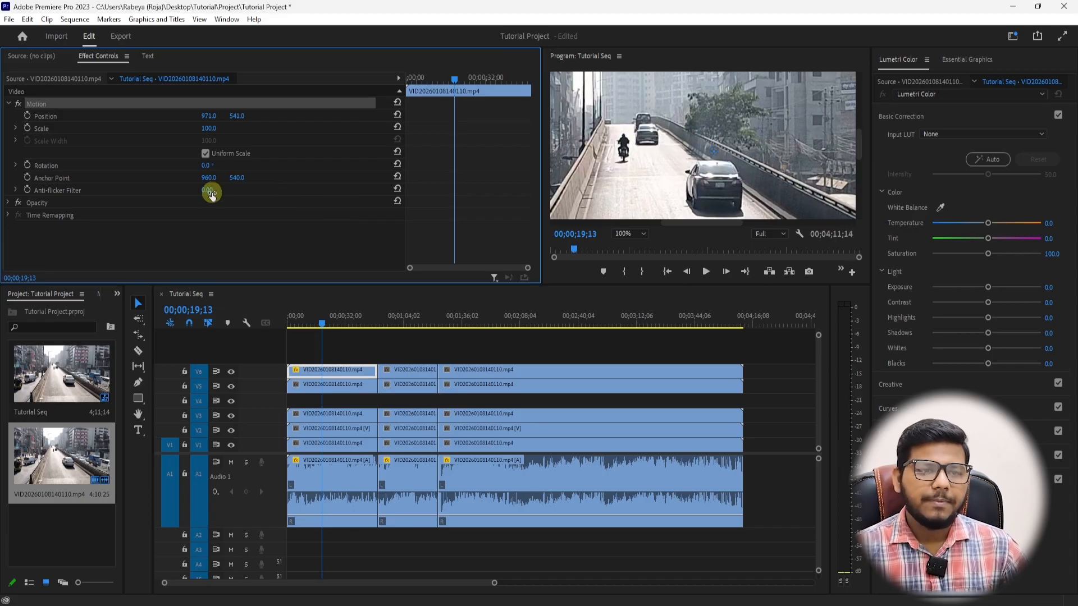
left_click(9, 105)
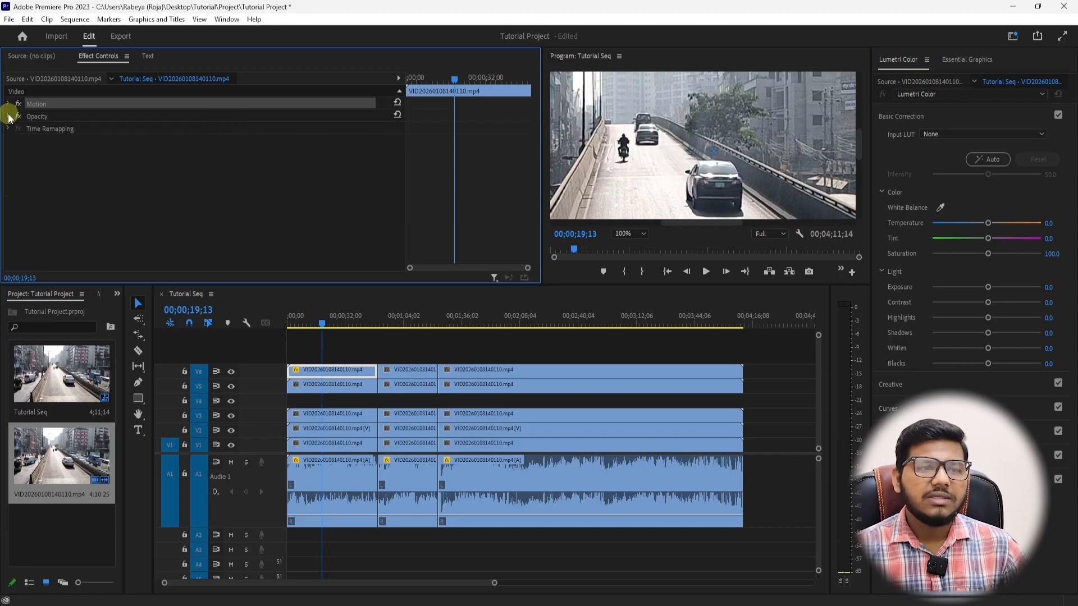
left_click(9, 105)
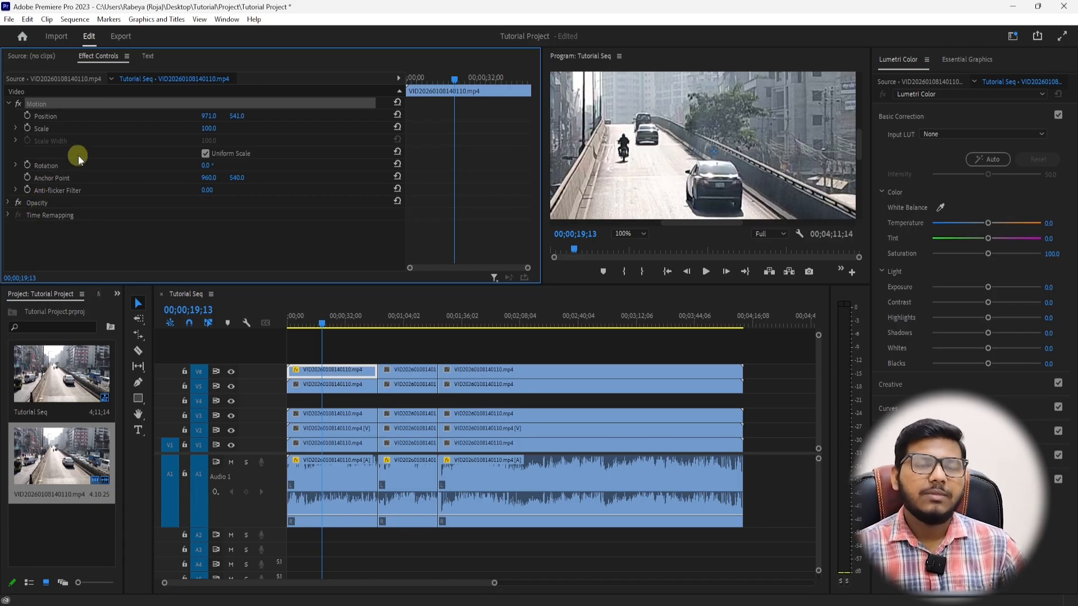
Lower the selected segment's Opacity to 67%, then move the segment past the end of the other clips and place the playhead over it.
left_click(8, 203)
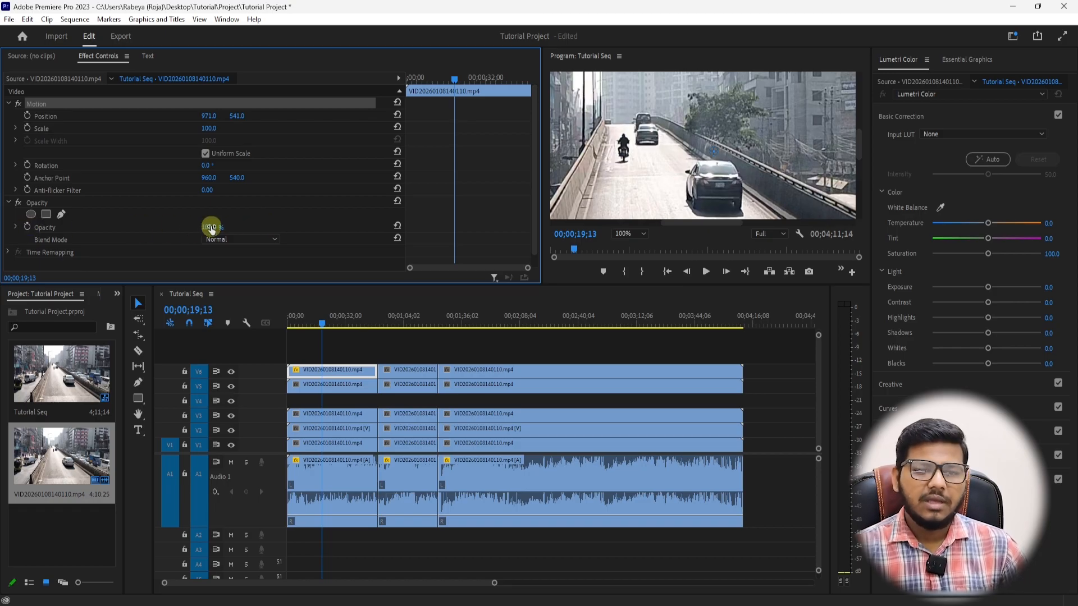
left_click_drag(211, 226, 181, 226)
left_click_drag(320, 369, 801, 370)
left_click(801, 322)
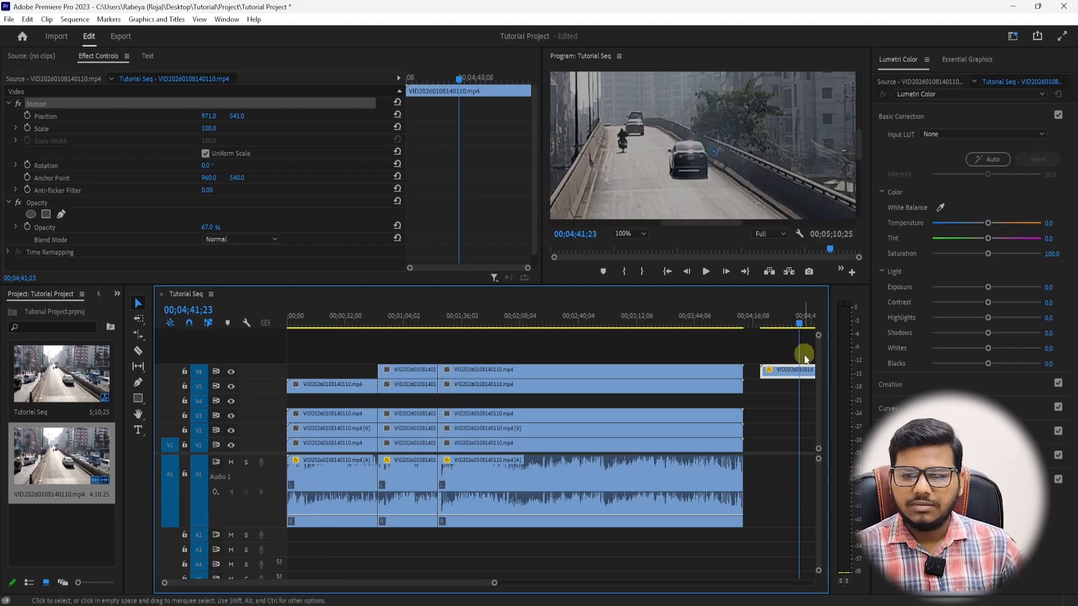
Select the moved segment and raise its Opacity to 100%.
scroll(730, 372, "down", 5)
left_click(635, 357)
left_click(635, 371)
left_click_drag(202, 227, 414, 226)
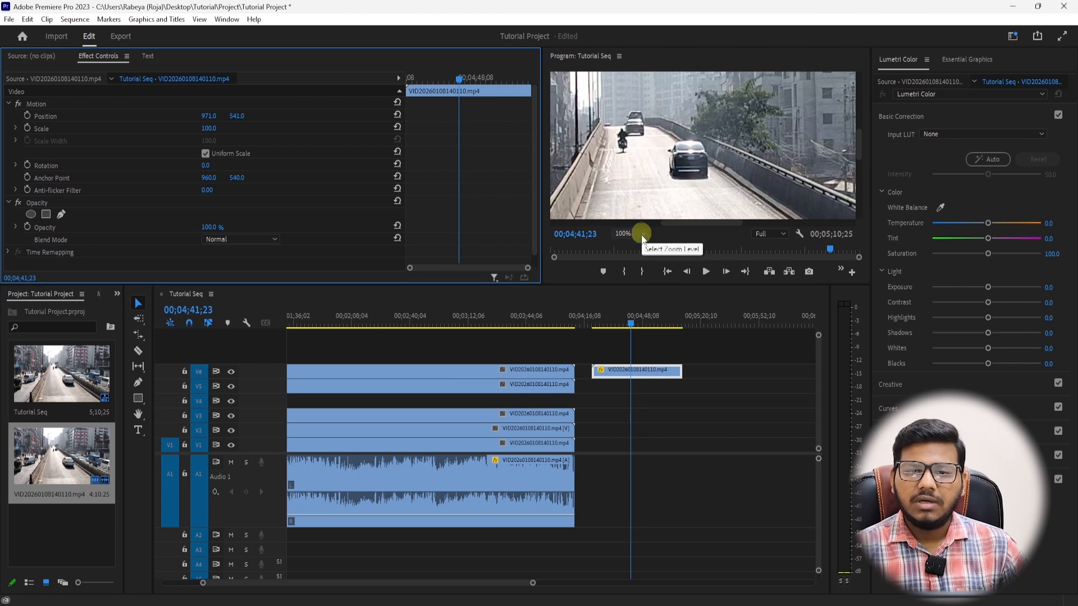
Enlarge the Program monitor in height and width, keeping the separated segment in view on the timeline.
left_click_drag(608, 283, 595, 406)
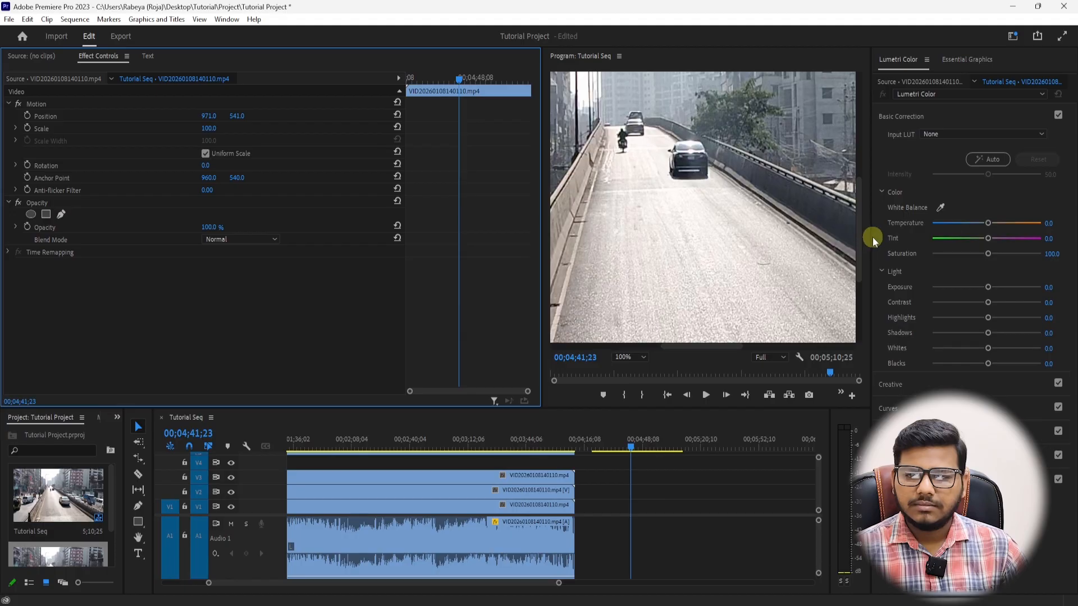
left_click_drag(871, 237, 1070, 238)
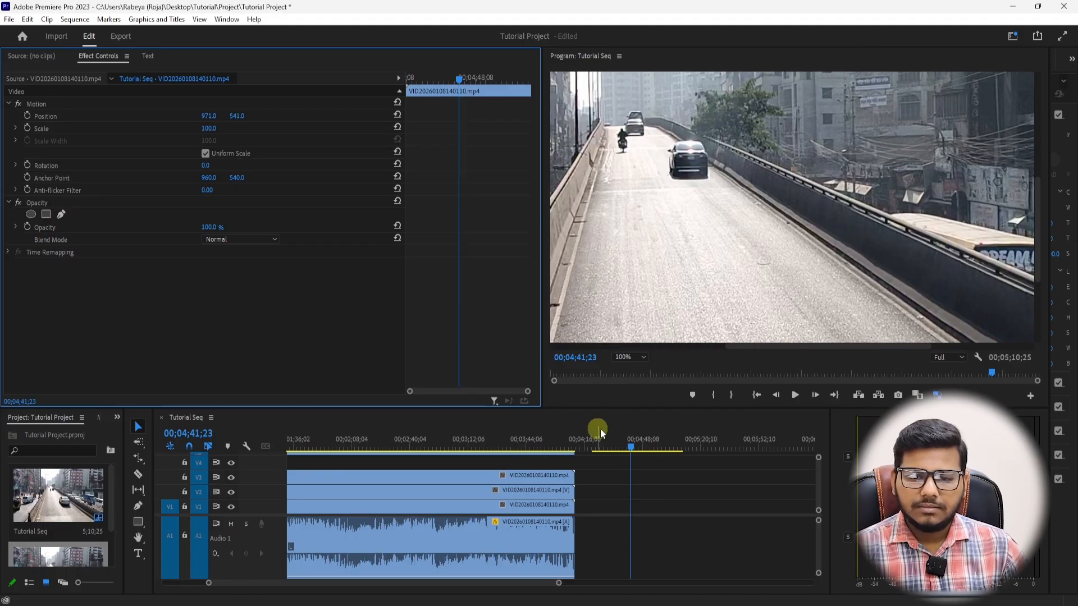
scroll(646, 479, "up", 3)
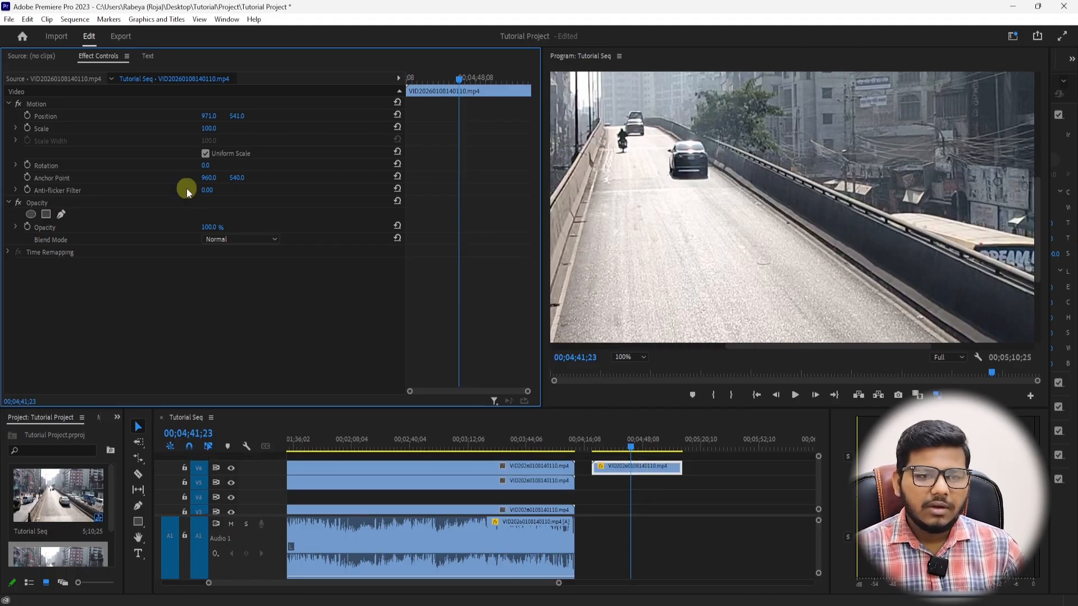
Try Opacity values of 80% and 70% on the separated segment.
left_click(213, 225)
key("Return")
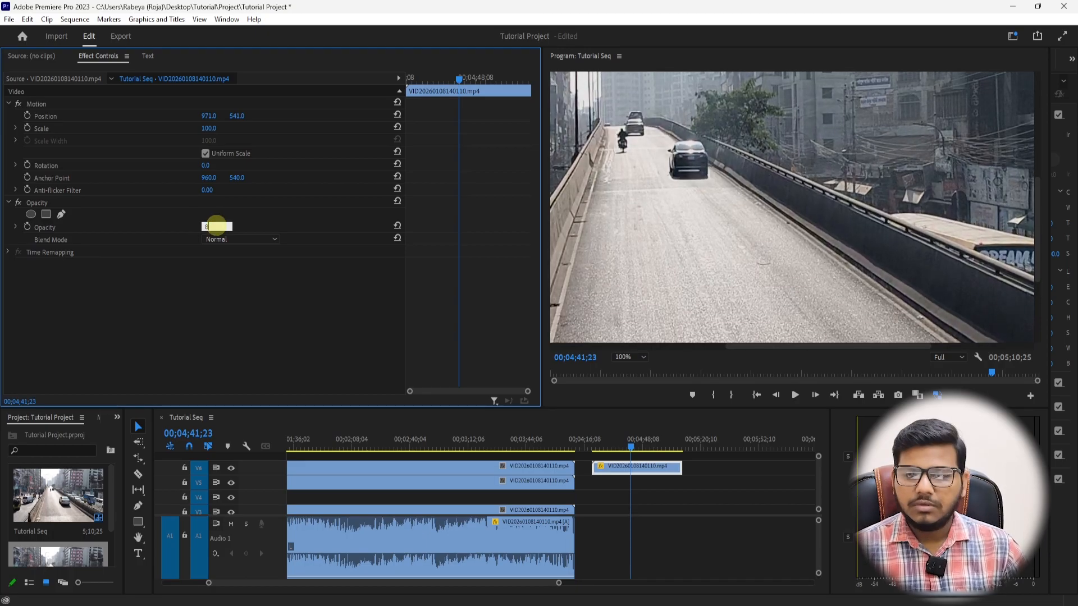
key("Return")
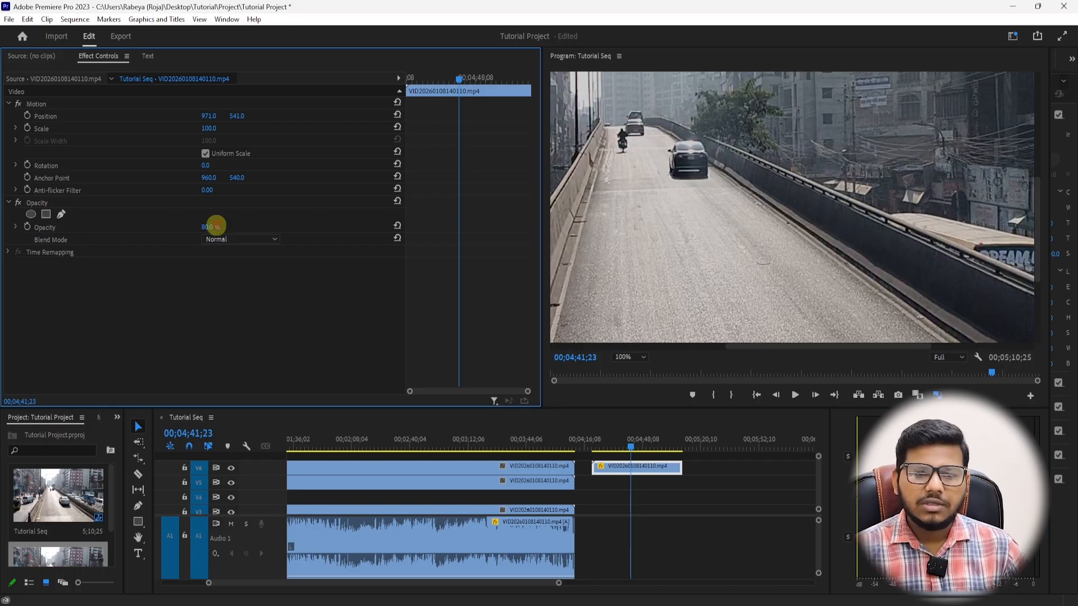
left_click(215, 227)
type("70")
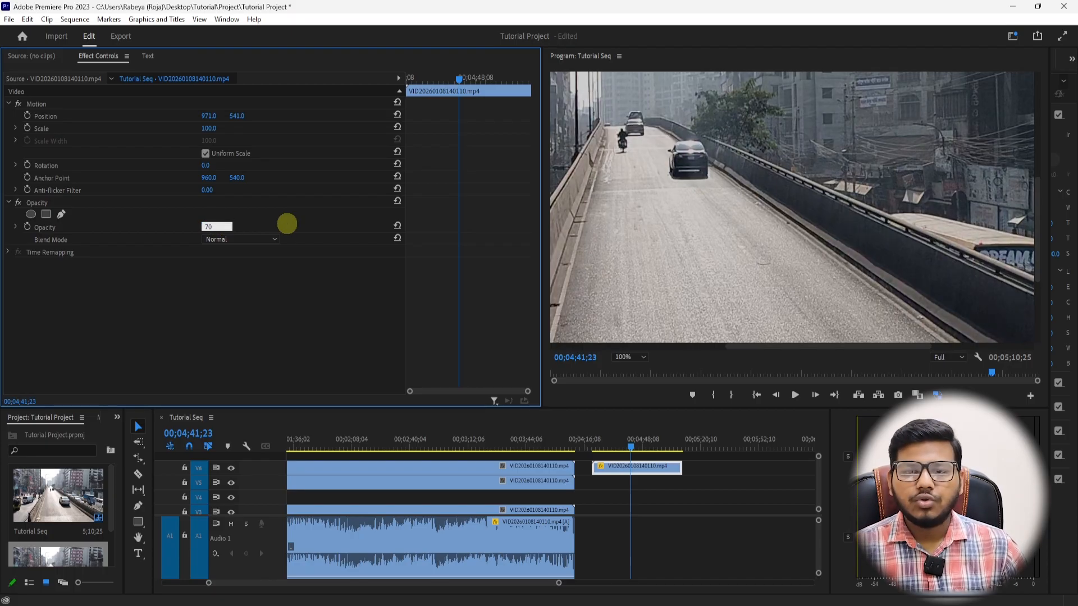
key("Return")
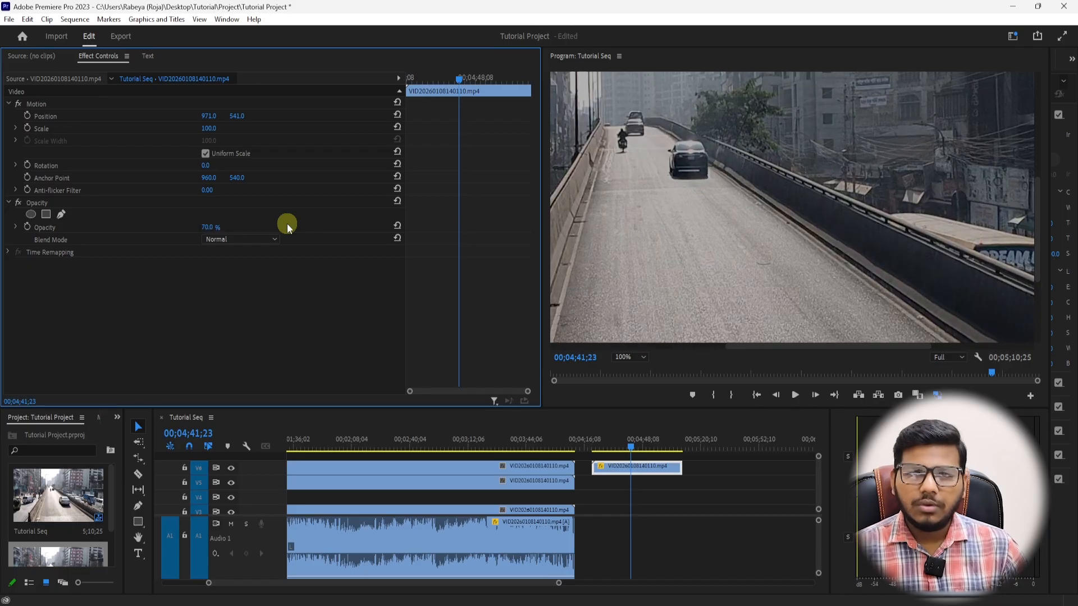
Go to the start of the separated segment, set its Opacity to 100%, and enable Opacity keyframing there.
left_click(634, 456)
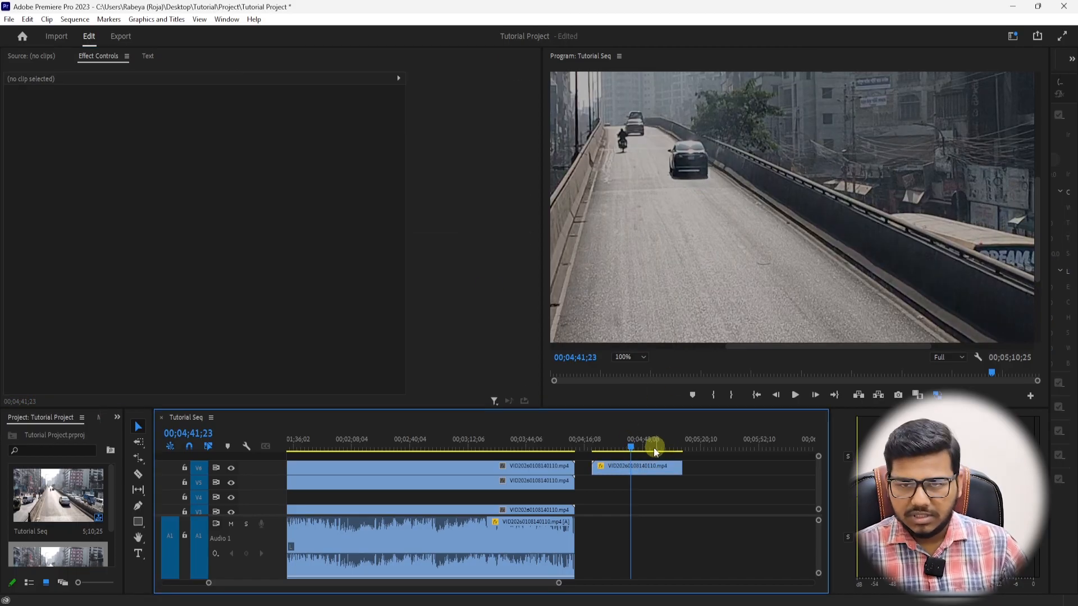
key("equal")
key("equal")
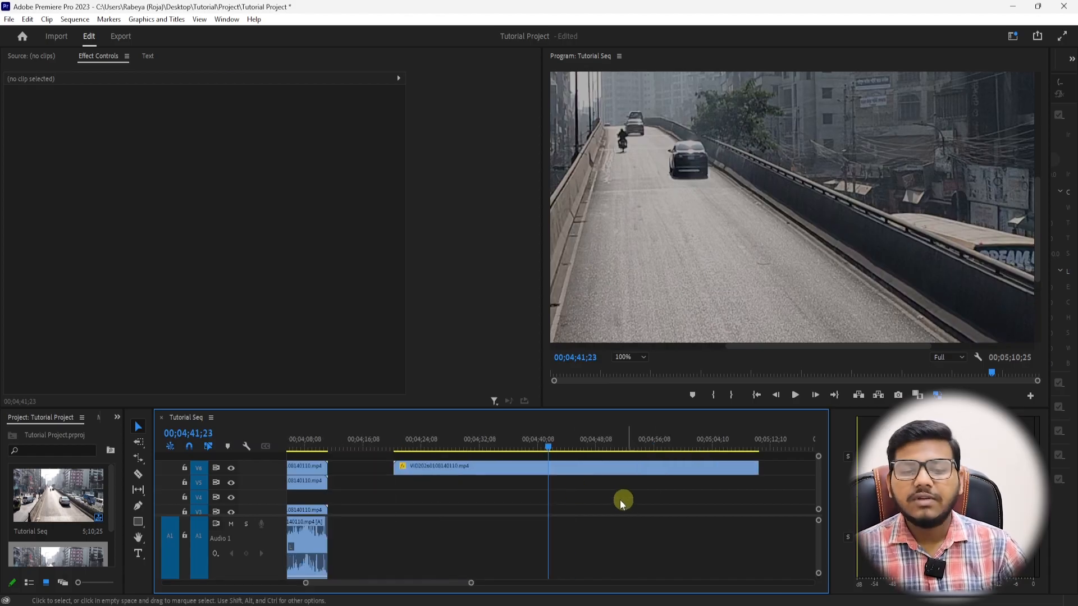
key("Up")
left_click_drag(210, 227, 422, 228)
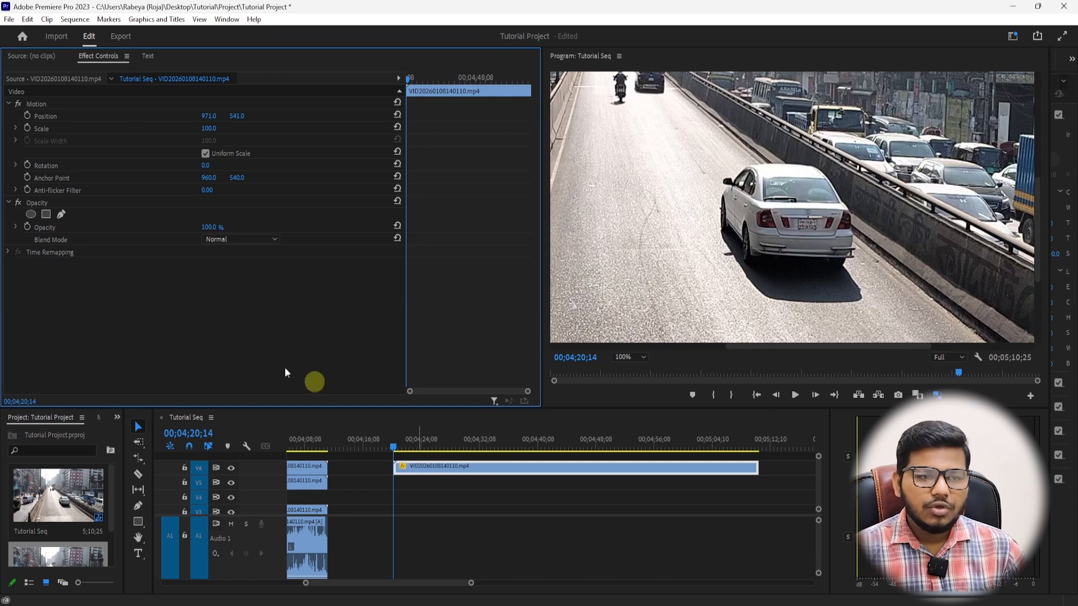
left_click(27, 227)
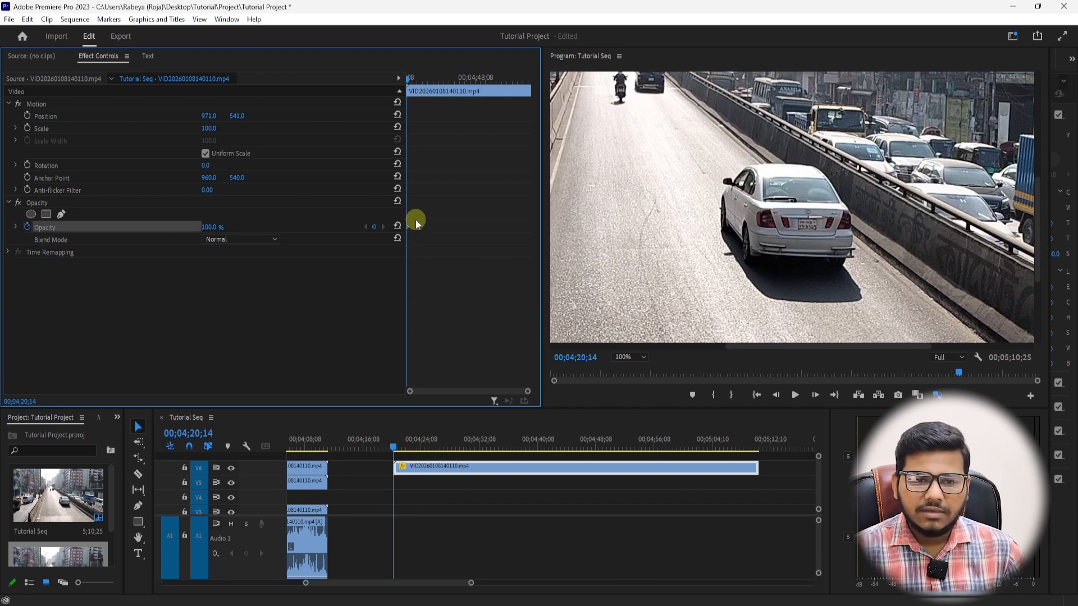
Add a second Opacity keyframe to the segment at 00;04;24;09.
left_click_drag(400, 447, 424, 447)
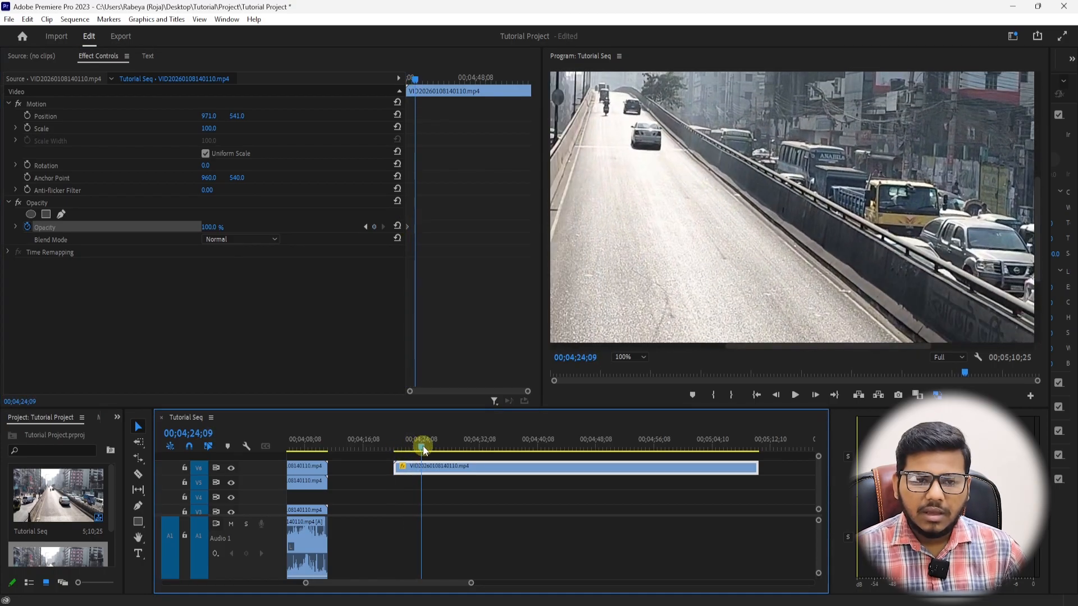
left_click(374, 227)
left_click(422, 231)
left_click(413, 229)
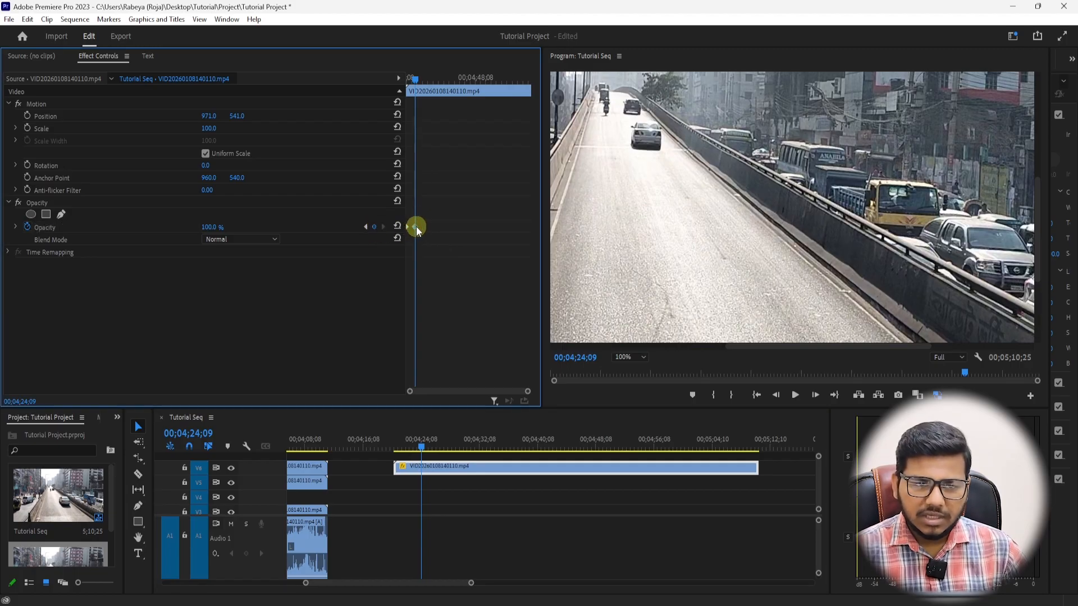
Return to the first Opacity keyframe and set its value to 0%.
left_click(362, 227)
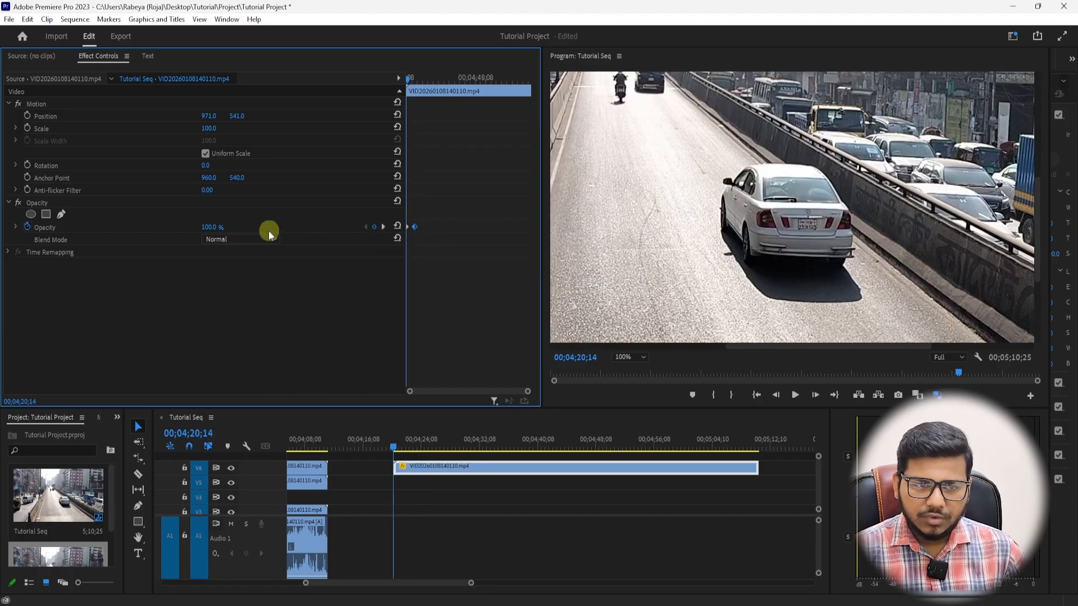
left_click(212, 232)
type("0")
key("Return")
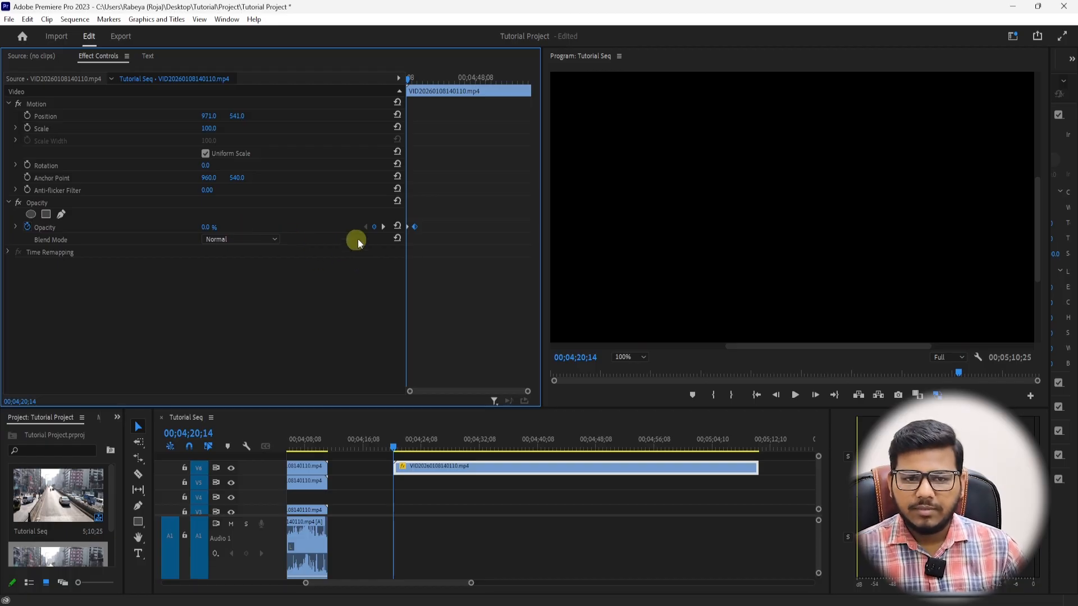
Examine the two Opacity keyframes up close and play the fade-in from the segment's start.
left_click(426, 292)
key("equal")
key("equal")
key("equal")
key("equal")
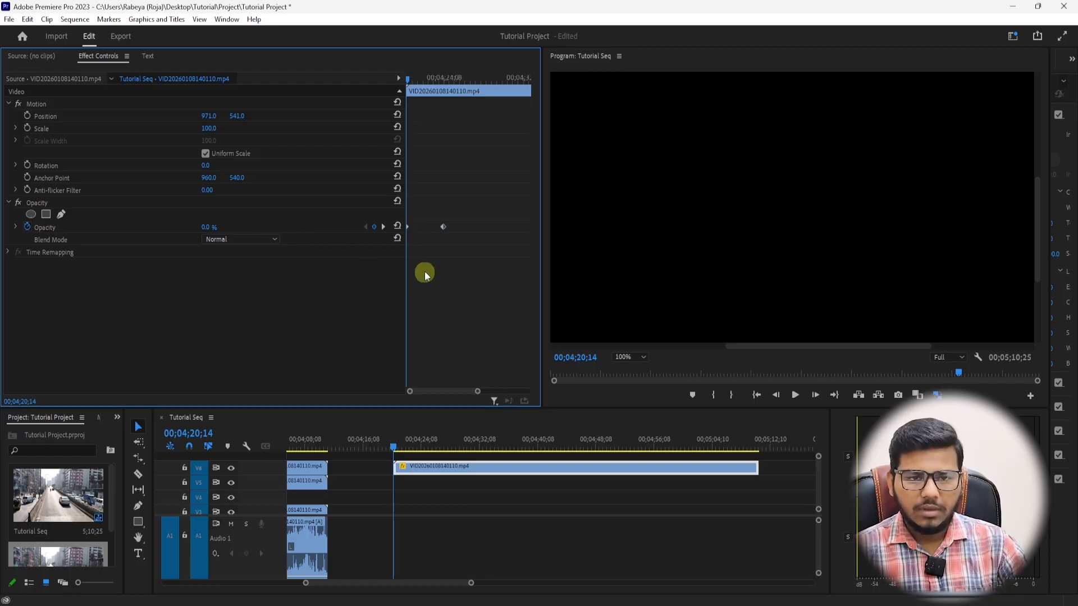
key("minus")
mouse_move(408, 227)
left_mouse_down()
mouse_move(424, 231)
mouse_move(413, 235)
left_mouse_up()
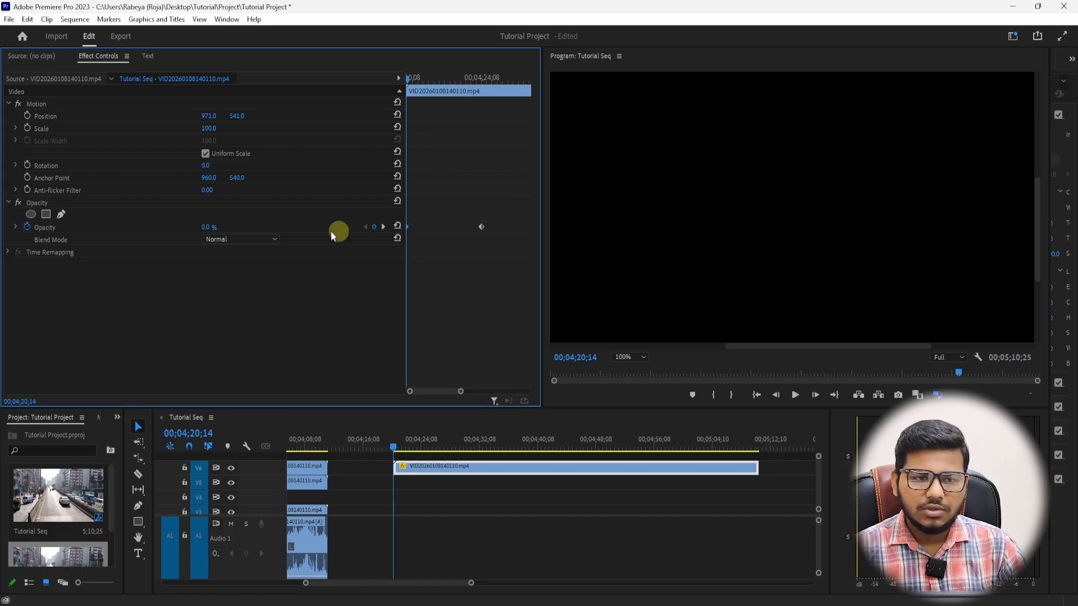
key("space")
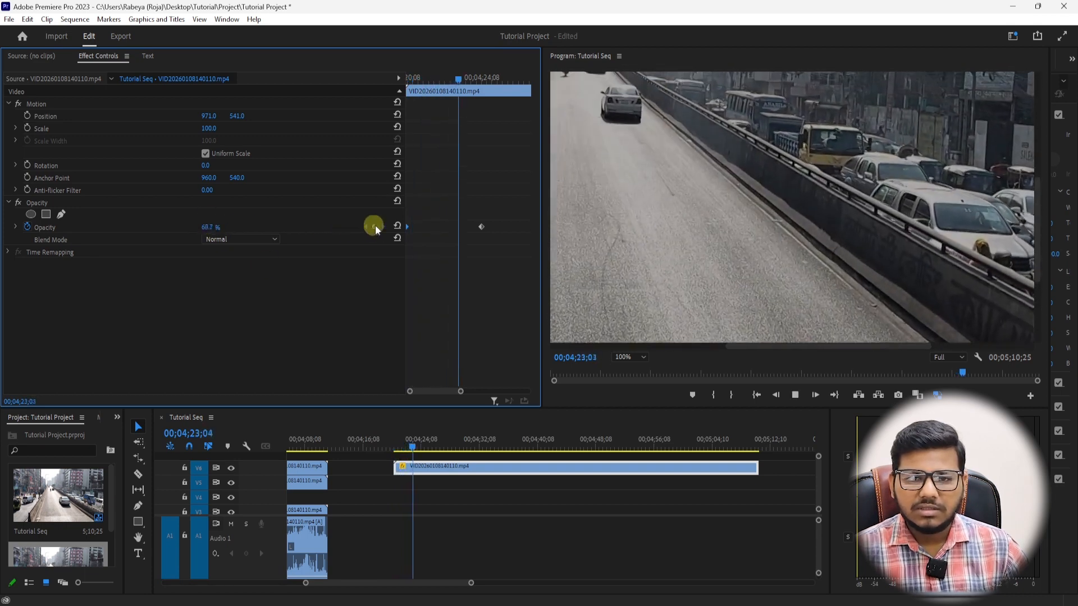
key("space")
left_click_drag(465, 99, 393, 120)
key("space")
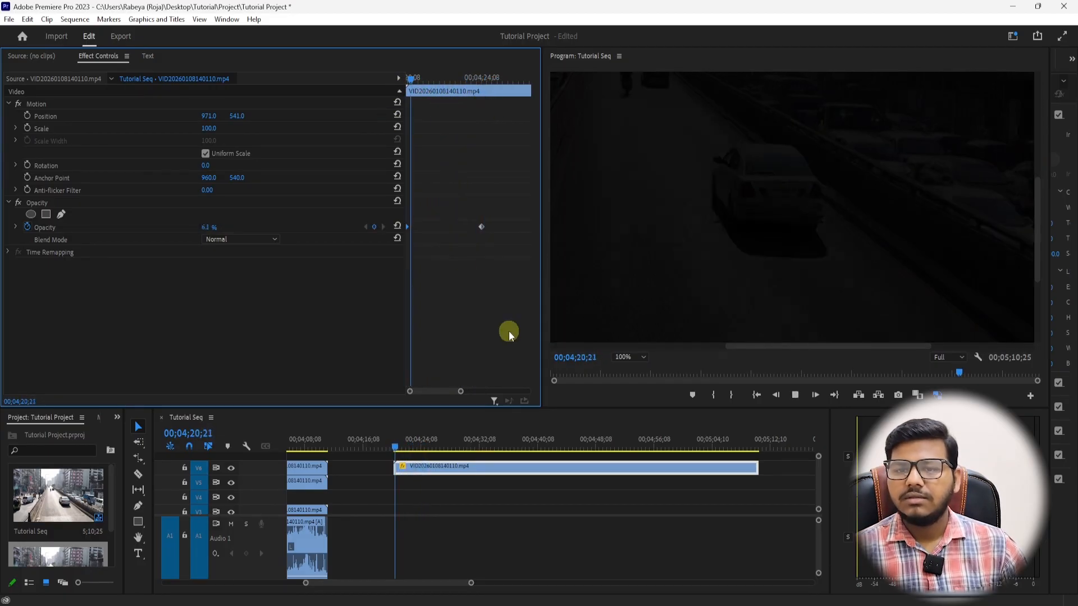
Set the Program monitor's zoom level to Fit and replay the fade-in from the segment's start.
left_click(635, 356)
left_click(639, 366)
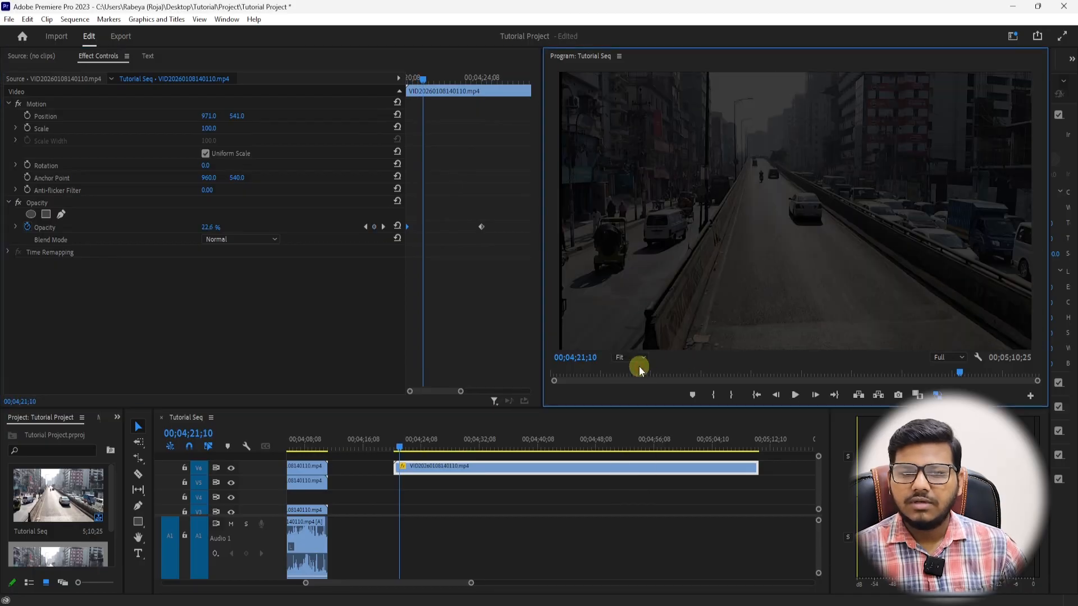
left_click_drag(421, 81, 396, 84)
key("space")
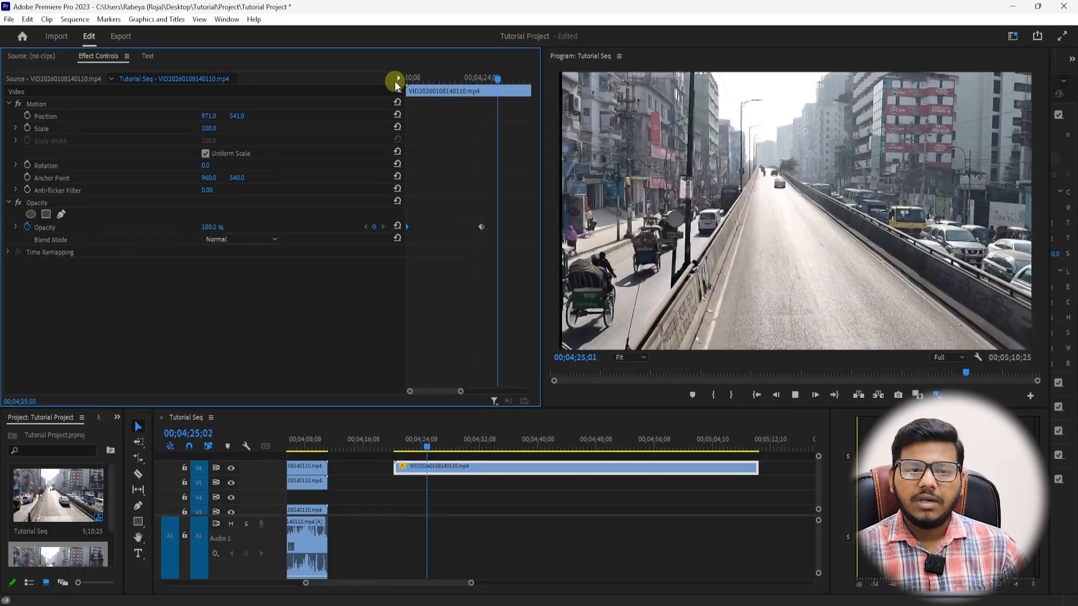
key("space")
Move the second Opacity keyframe earlier to shorten the fade-in, and add another keyframe at 00;05;08;10.
left_click_drag(481, 227, 449, 226)
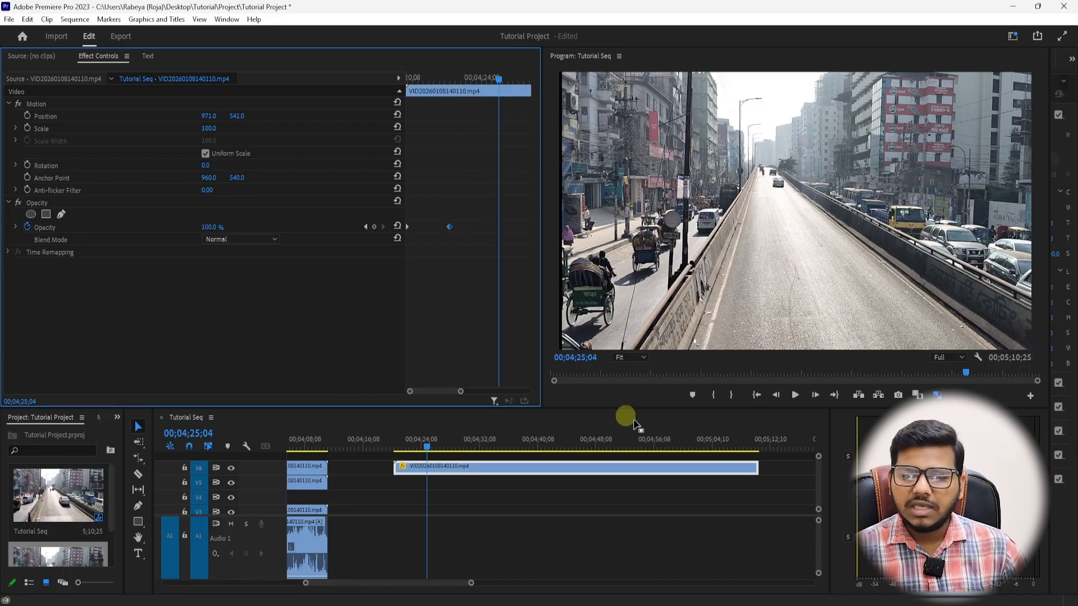
left_click_drag(429, 389, 468, 389)
left_click_drag(734, 447, 742, 447)
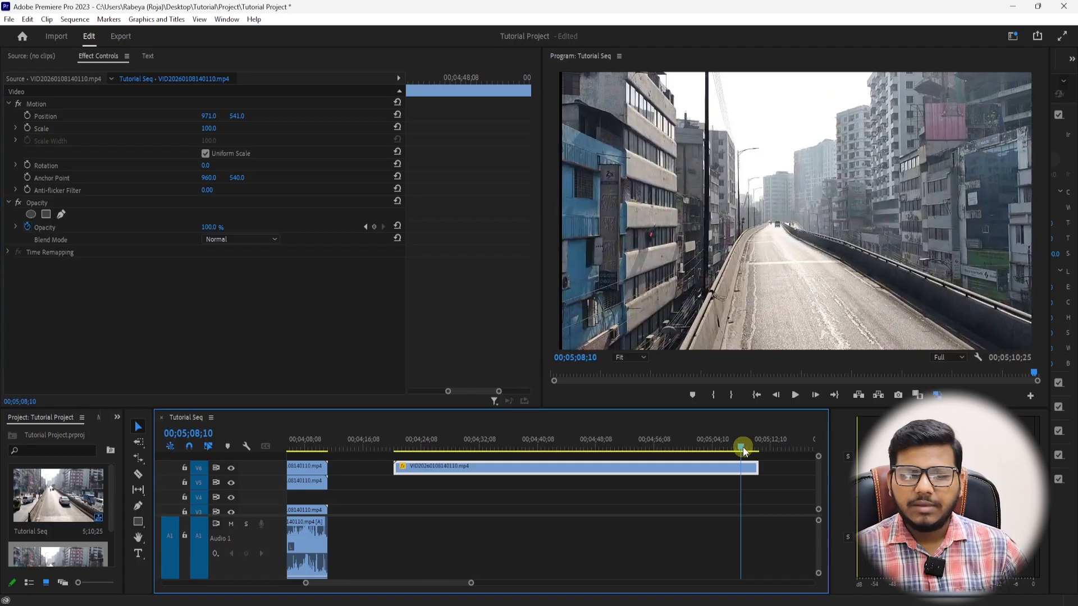
left_click(375, 227)
Add an Opacity keyframe of 0% near the segment's end and play back the fade-out.
left_click_drag(473, 391, 513, 396)
key("space")
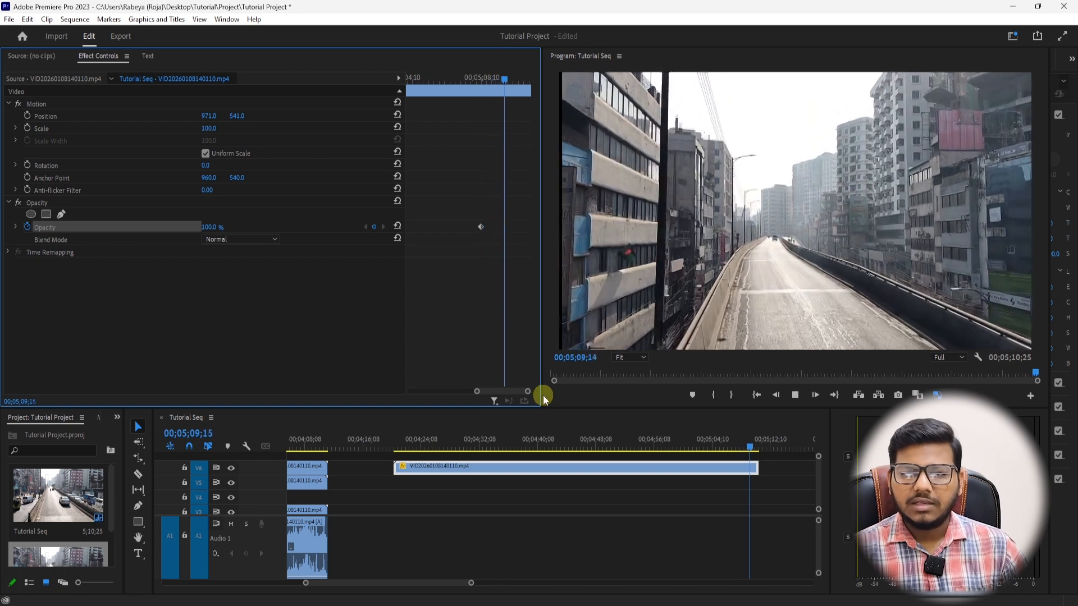
key("space")
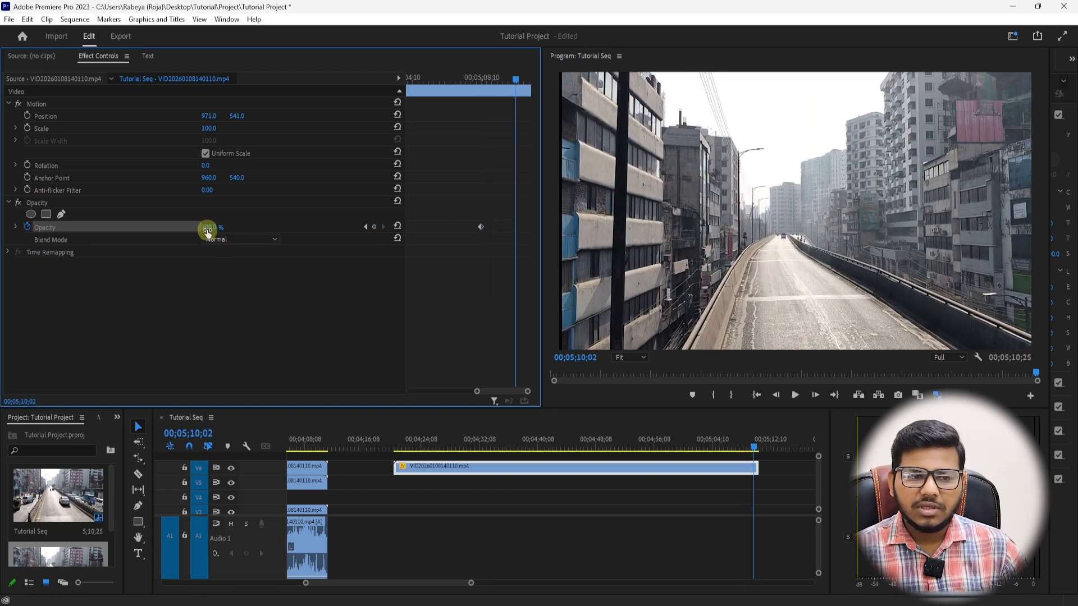
left_click_drag(207, 227, 524, 226)
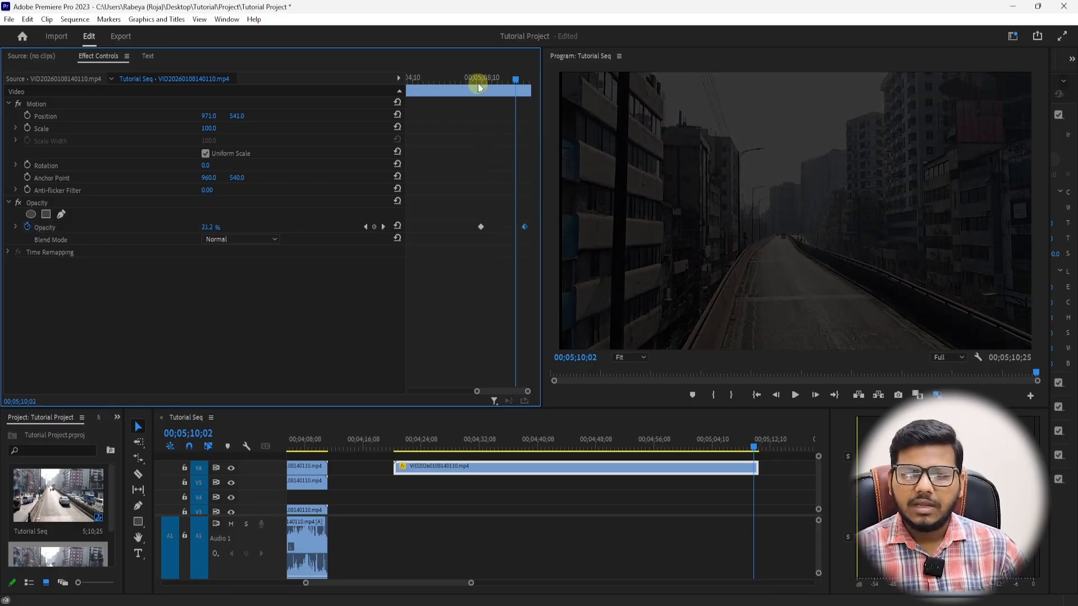
left_click(477, 83)
key("space")
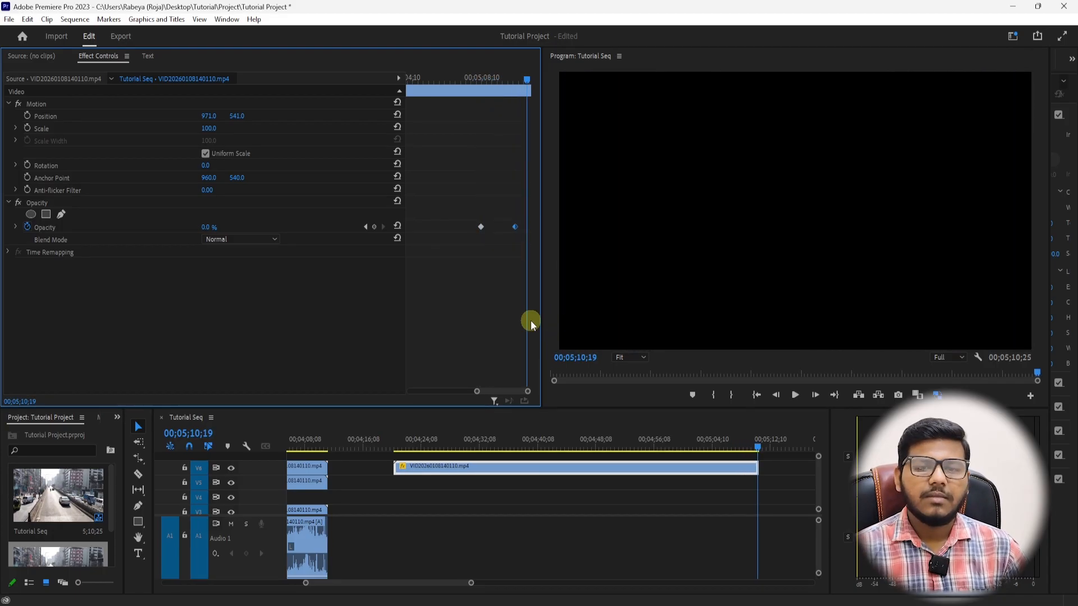
Undo the latest fade-out edits and delete the segment's remaining Opacity keyframes.
key("ctrl+z")
key("ctrl+z")
left_click_drag(507, 391, 378, 385)
left_click_drag(470, 207, 395, 252)
key("Delete")
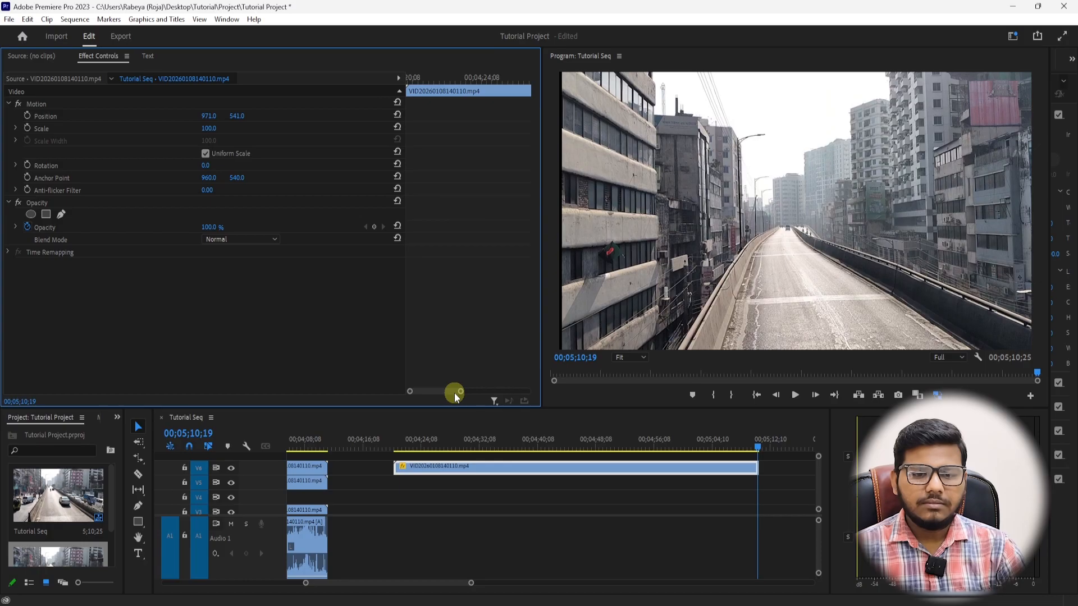
Move the playhead to 00;04;34;07 within the separated segment, deselect the segment, and zoom out the timeline.
left_click(492, 447)
left_click(510, 458)
key("minus")
key("minus")
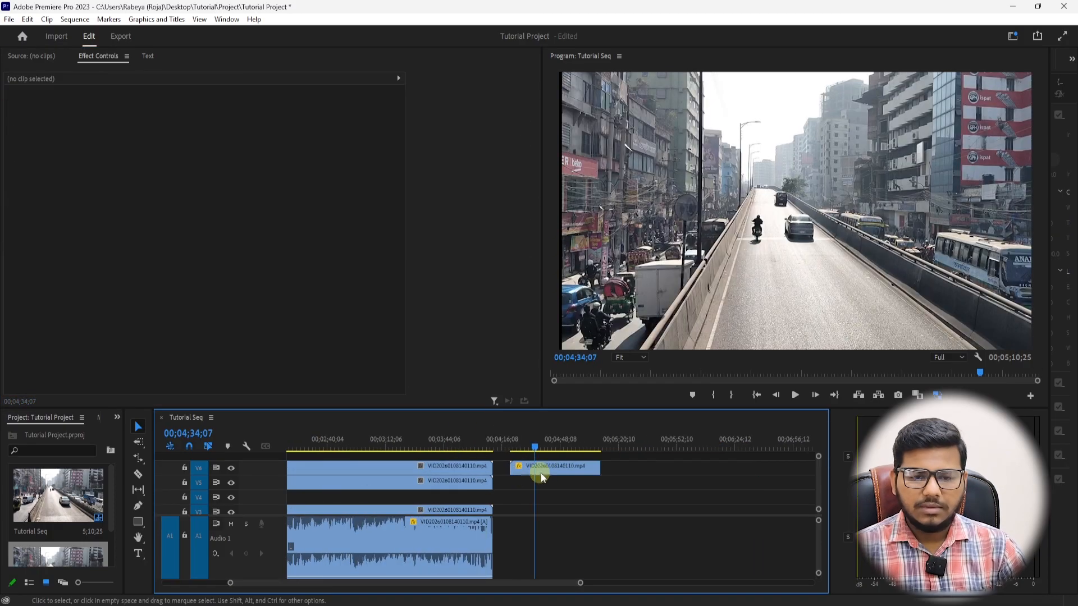
Delete the separated segment beyond the end of the main clips and show the whole sequence in the timeline.
left_click(543, 478)
key("Delete")
key("minus")
key("minus")
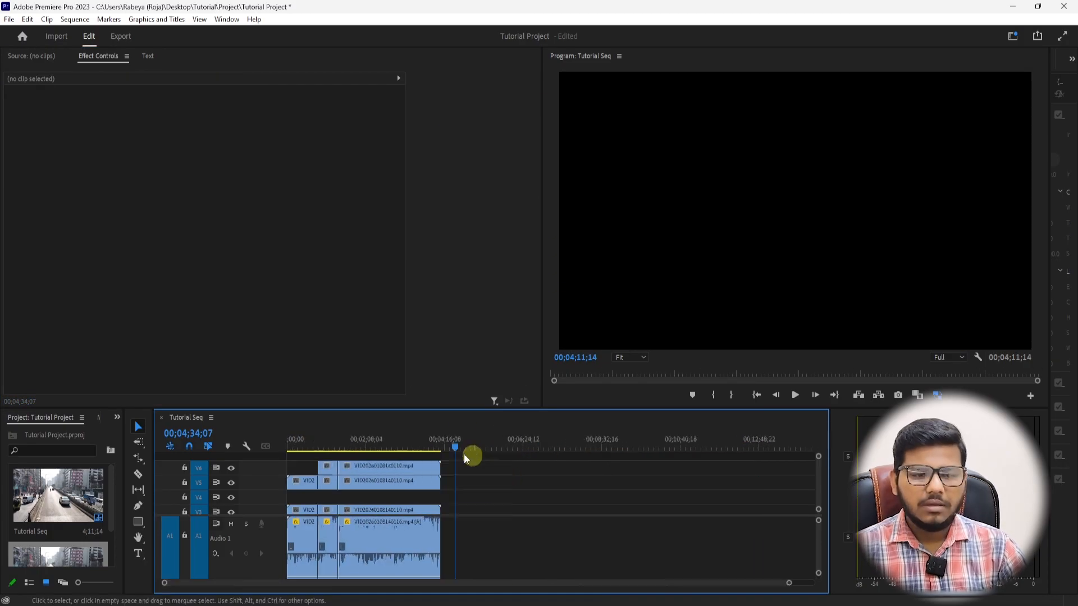
Delete the duplicate clips from the upper video tracks, leaving only V1 and its audio, and place the playhead at 00;00;16;13.
left_click(306, 445)
key("equal")
left_click_drag(442, 455, 325, 487)
key("Delete")
scroll(621, 476, "down", 2)
left_click_drag(652, 465, 315, 493)
left_click(655, 473)
left_click_drag(635, 464, 276, 485)
key("Delete")
left_click(310, 444)
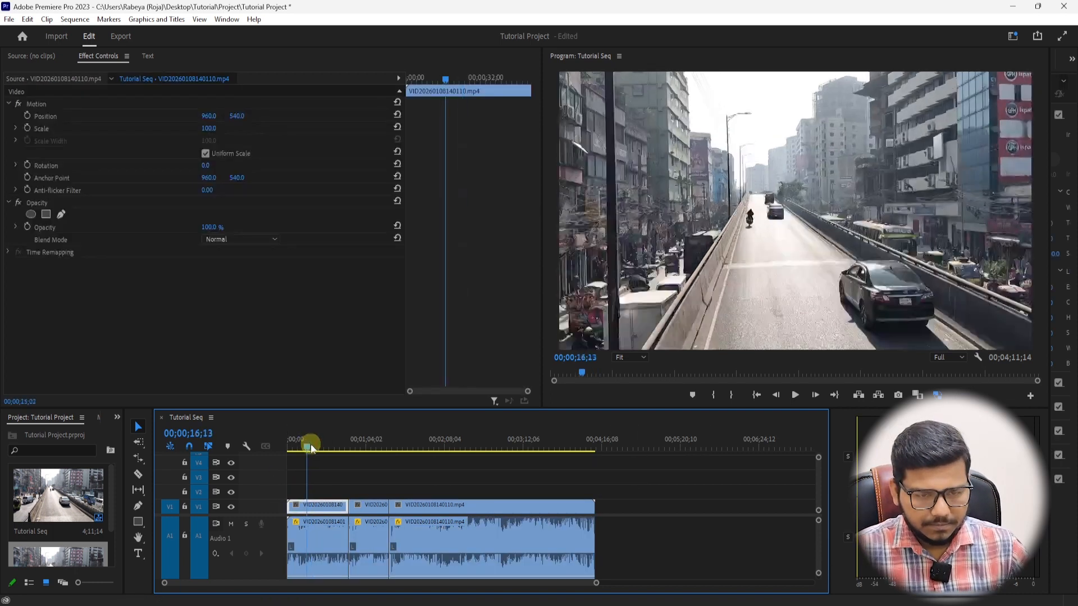
Select the first V1 clip, keep the Program Monitor zoom at Fit, and enlarge the monitor in width and height.
left_click(332, 481)
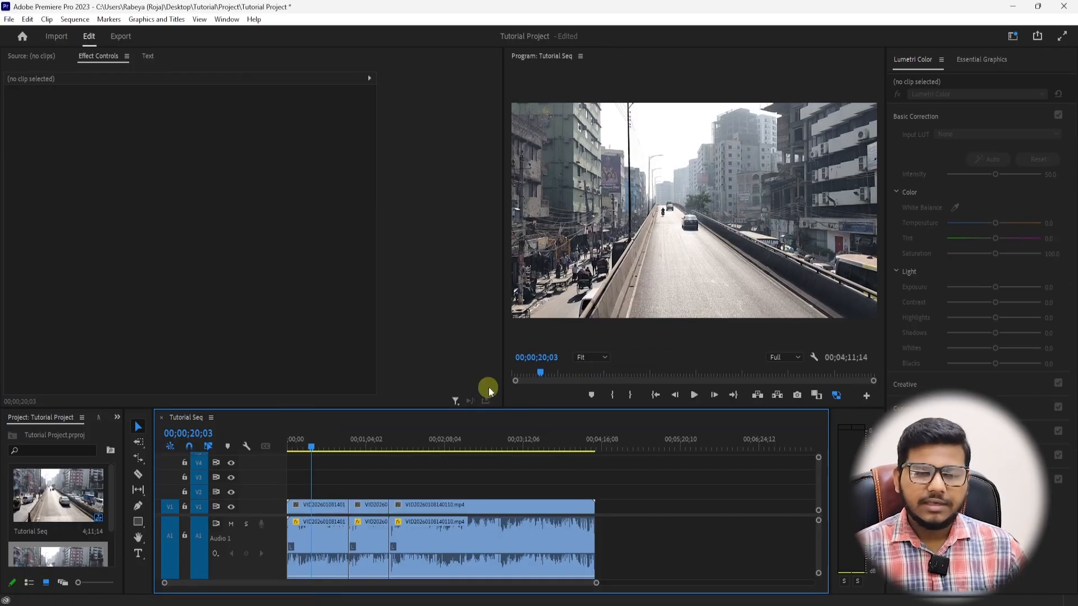
left_click(322, 506)
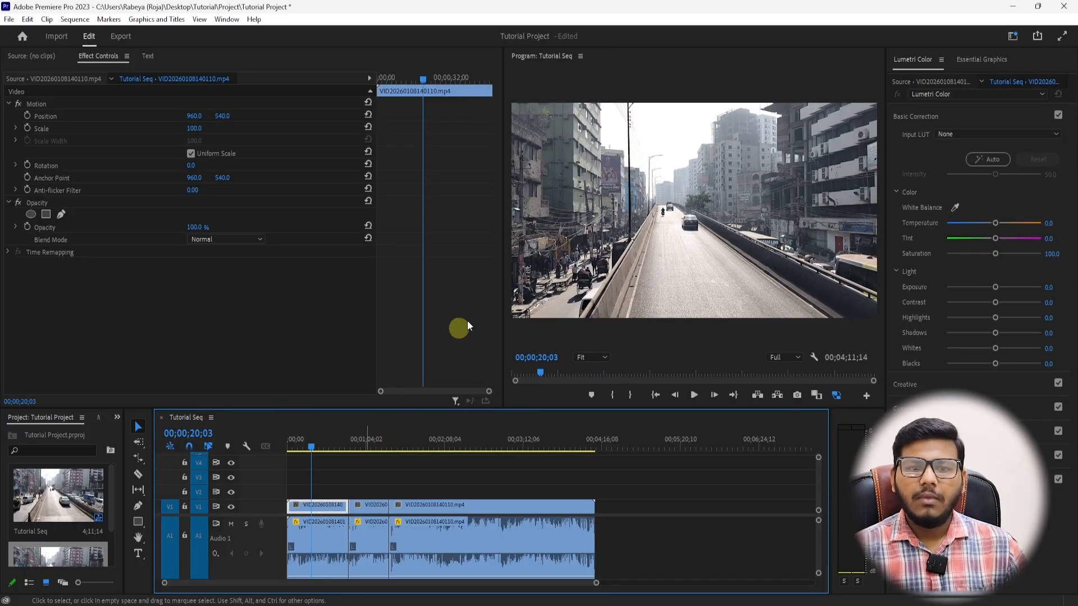
left_click(584, 93)
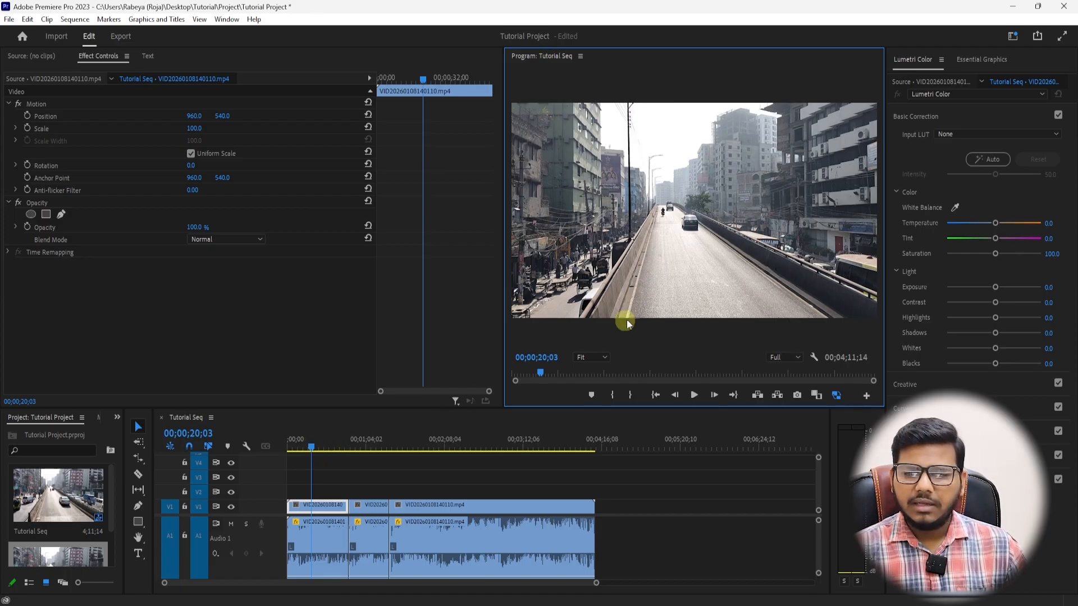
left_click(589, 357)
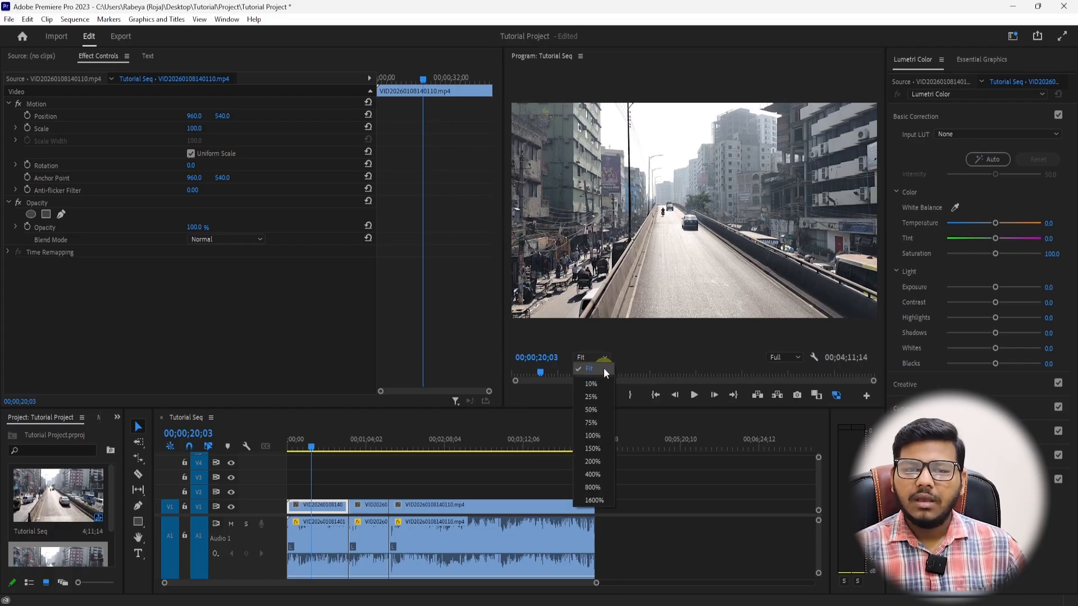
left_click(605, 370)
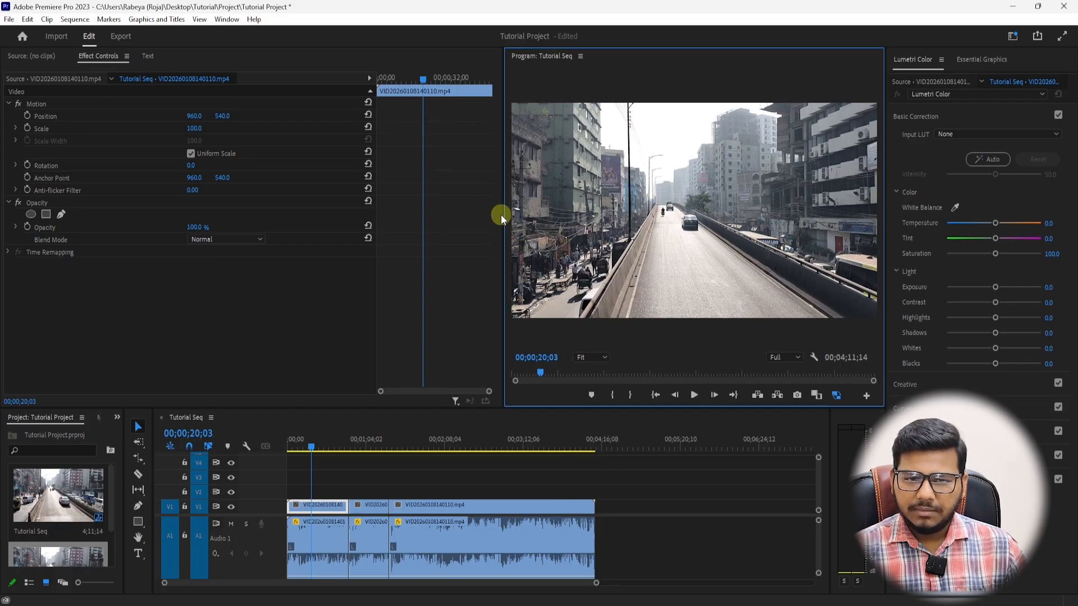
left_click_drag(503, 214, 307, 236)
left_click_drag(608, 408, 640, 389)
Set the Program Monitor zoom level to 100% to inspect the frame at actual size.
left_click(389, 339)
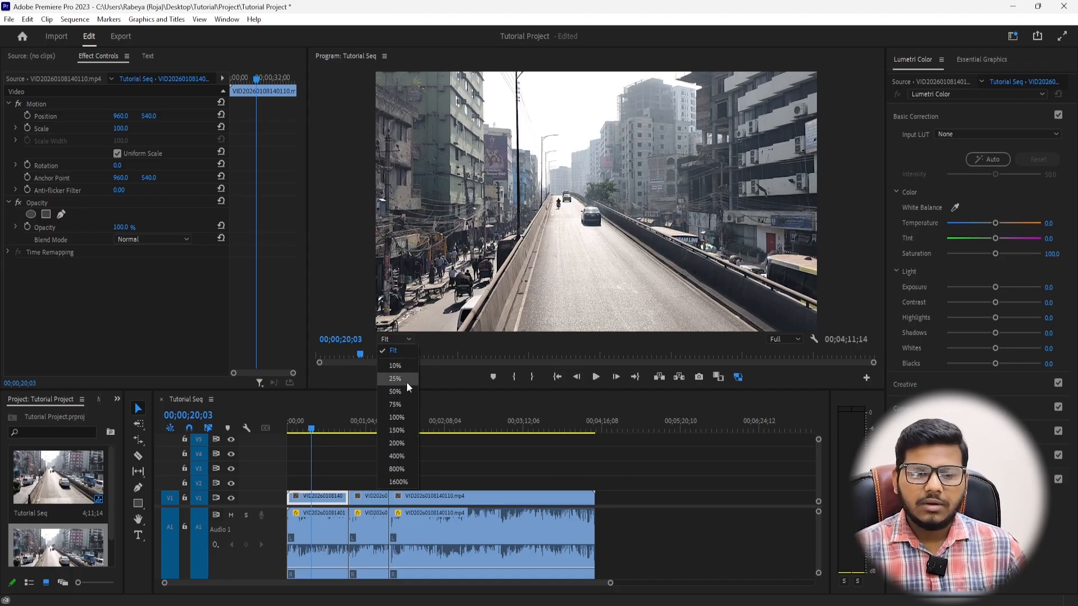
left_click(399, 417)
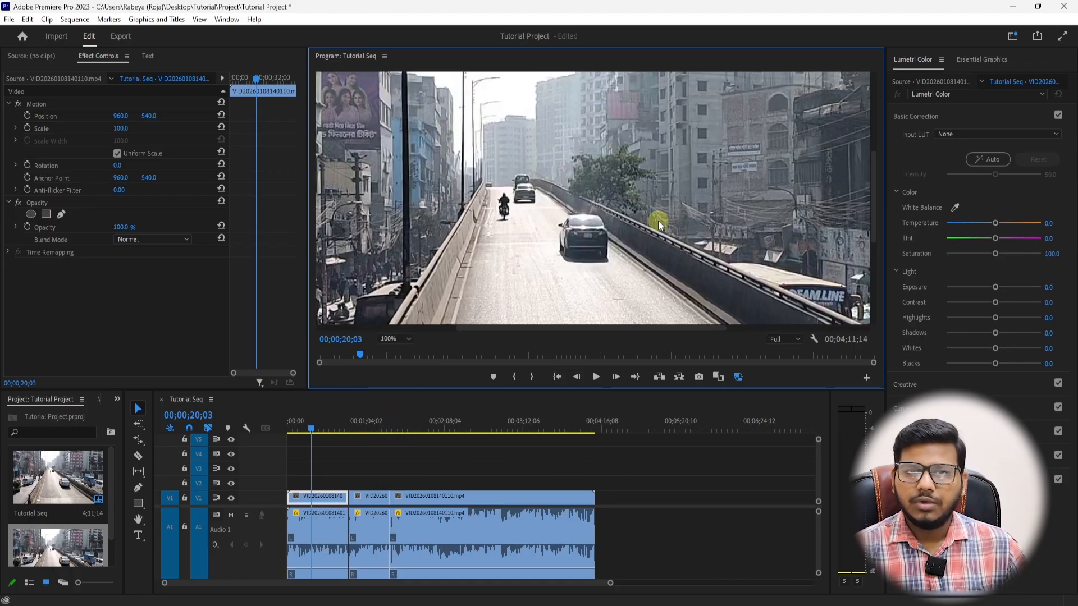
left_click(403, 336)
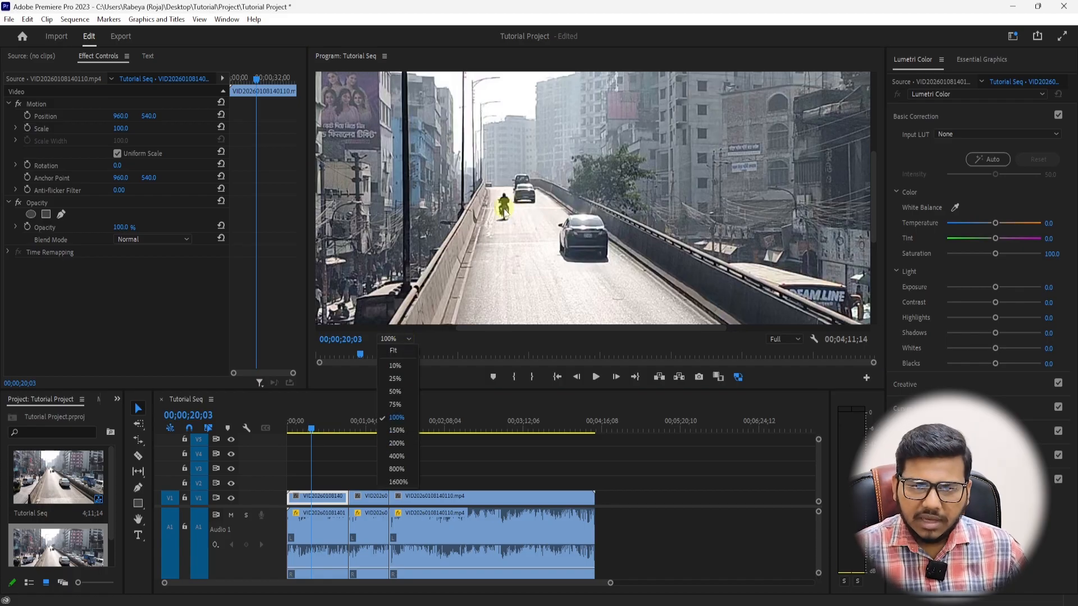
left_click(402, 418)
Set the Program Monitor zoom level to 200% and shift the magnified view to examine the motorcycle on the road.
left_click(402, 341)
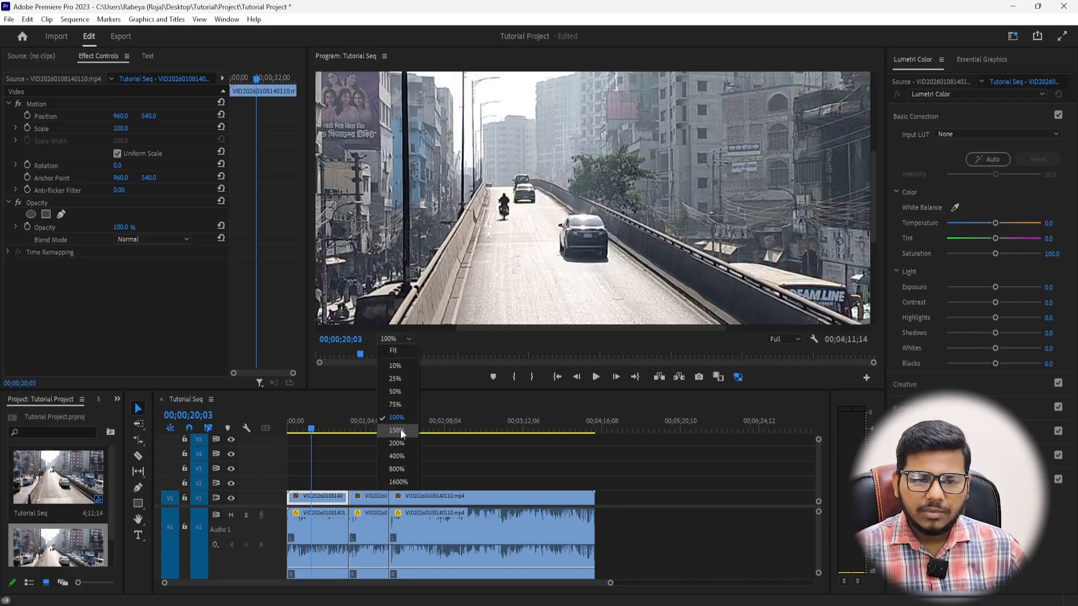
left_click(397, 444)
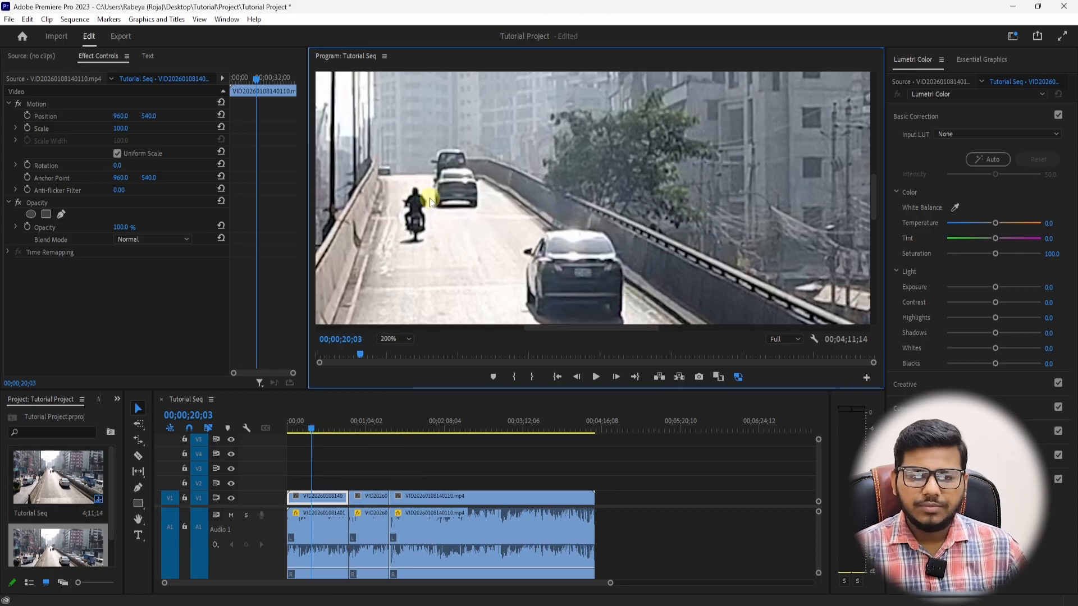
left_click_drag(584, 330, 541, 330)
mouse_move(873, 181)
left_mouse_down()
mouse_move(871, 168)
mouse_move(866, 241)
mouse_move(867, 164)
mouse_move(867, 191)
left_mouse_up()
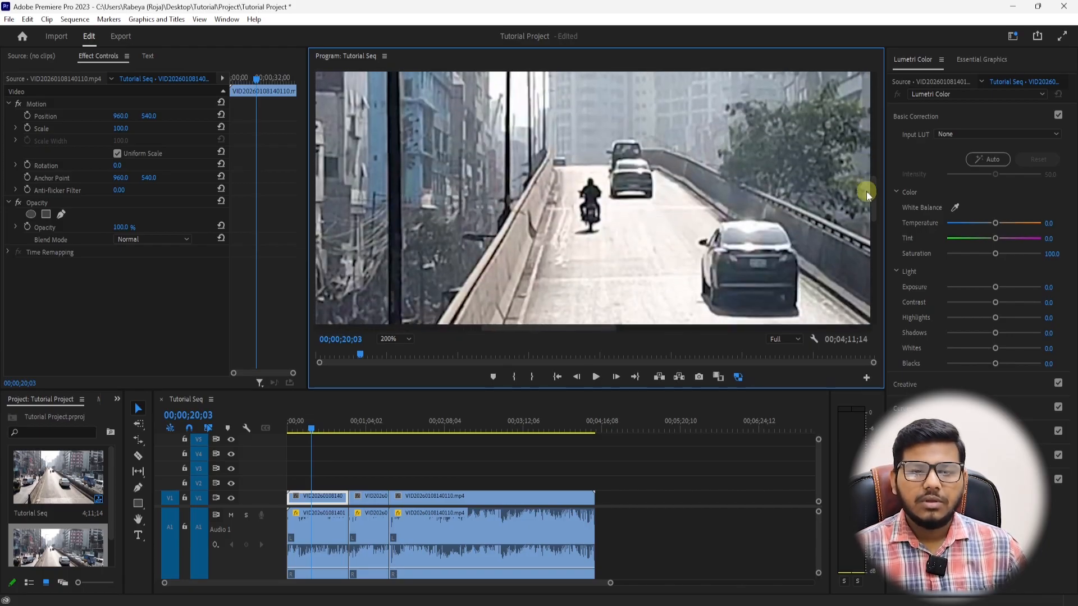
Preview the frame at 10% zoom in the Program Monitor and return the zoom level to Fit.
left_click(378, 339)
left_click(395, 369)
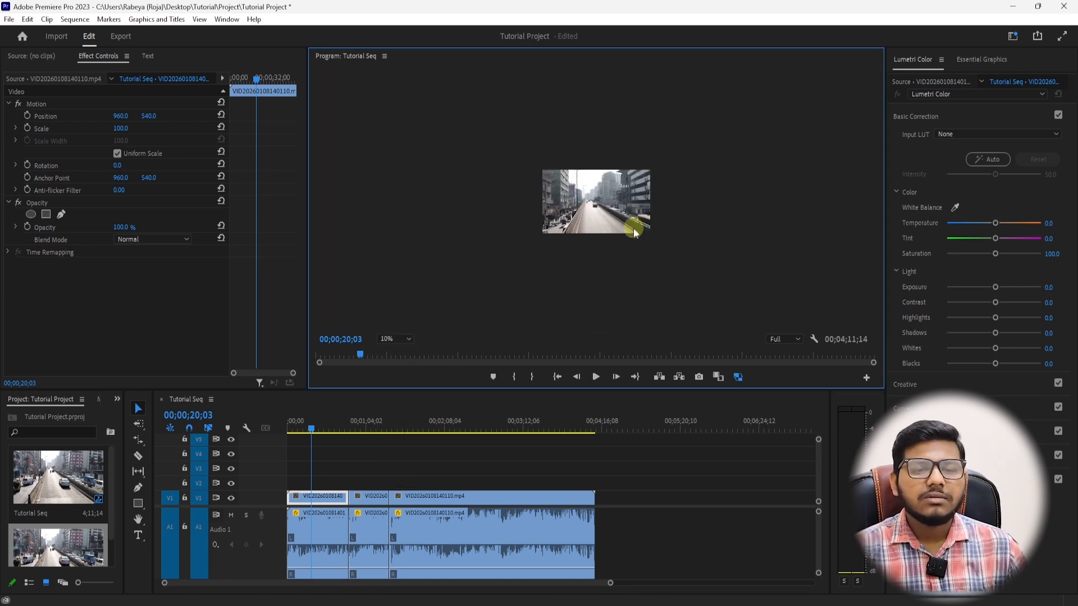
left_click(396, 340)
left_click(400, 354)
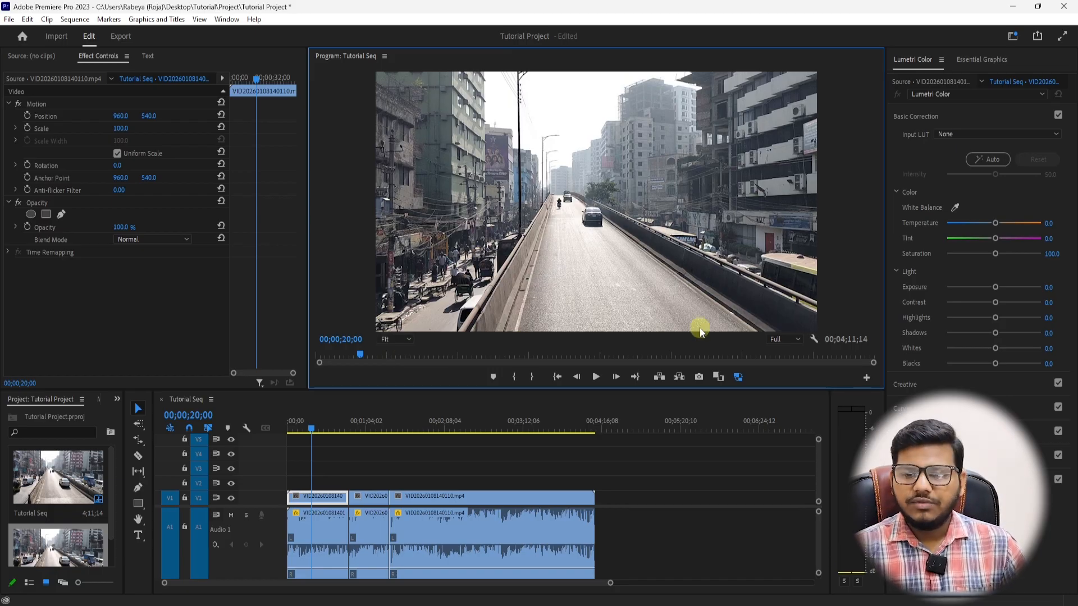
Review the Program Monitor's playback resolution options and keep the setting at Full.
left_click(782, 339)
left_click(788, 351)
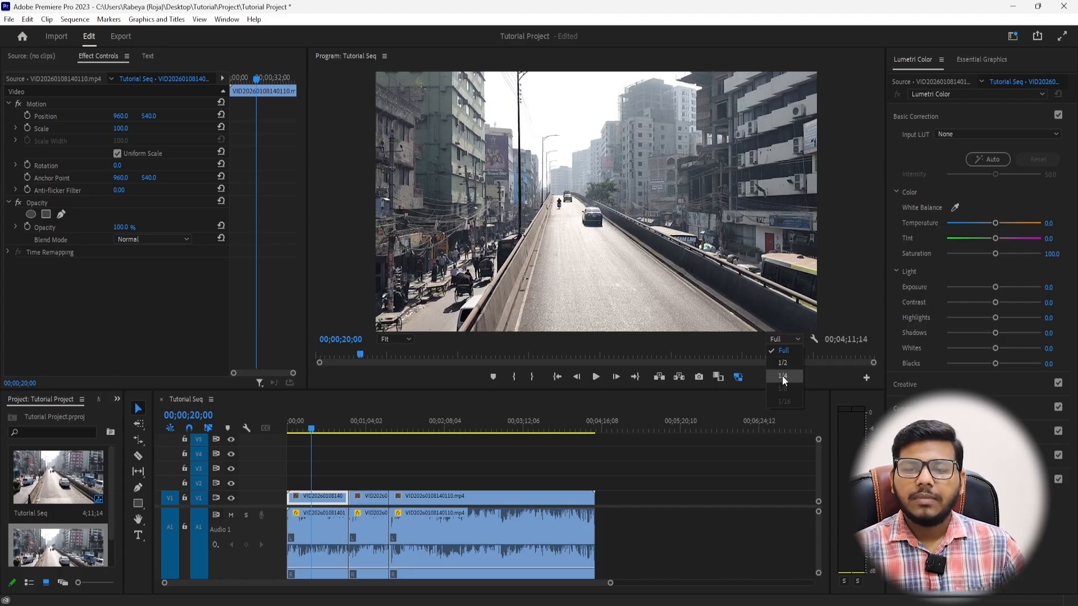
left_click(787, 344)
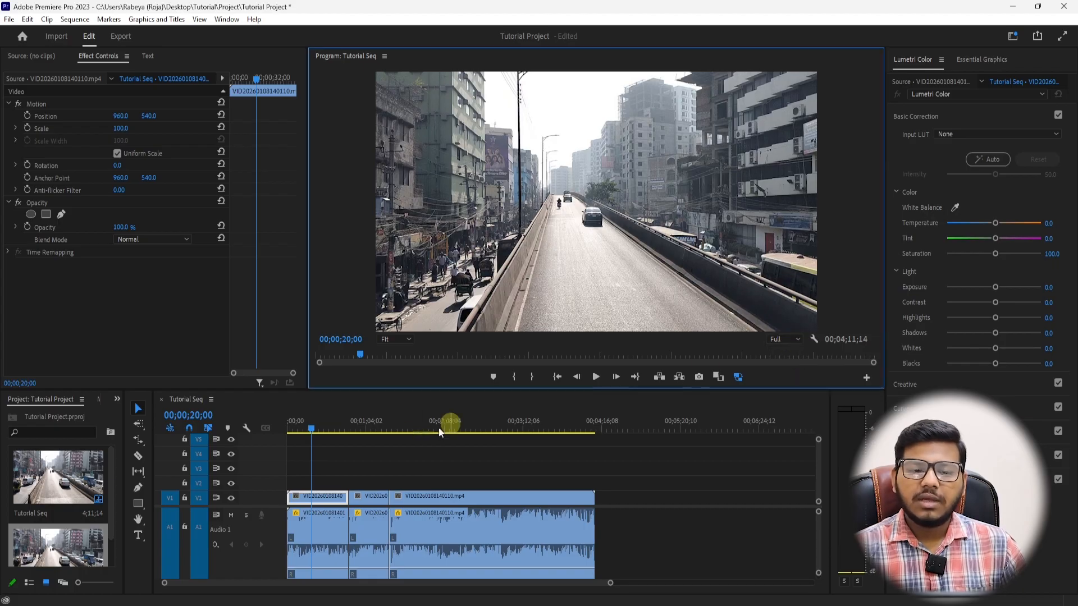
Play and pause the first clip several times to review its playback at Full resolution.
left_click(317, 447)
key("space")
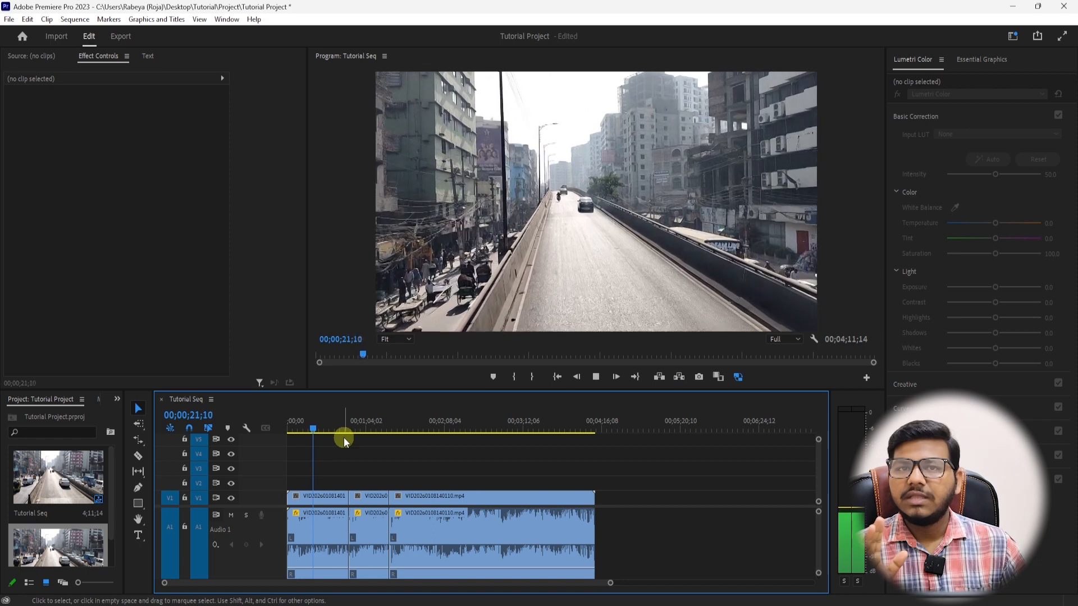
key("space")
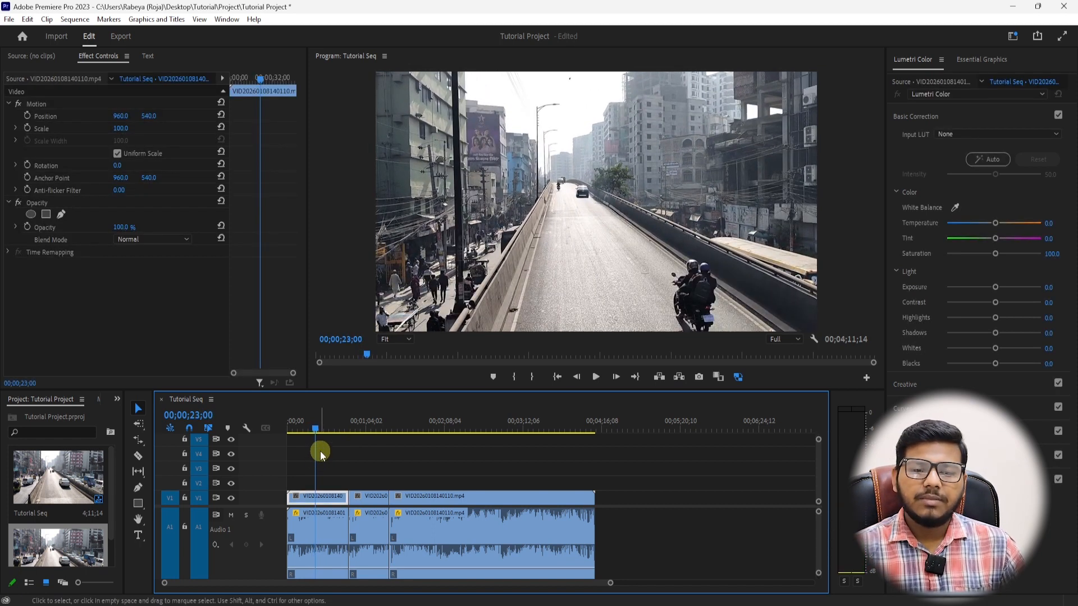
left_click(320, 450)
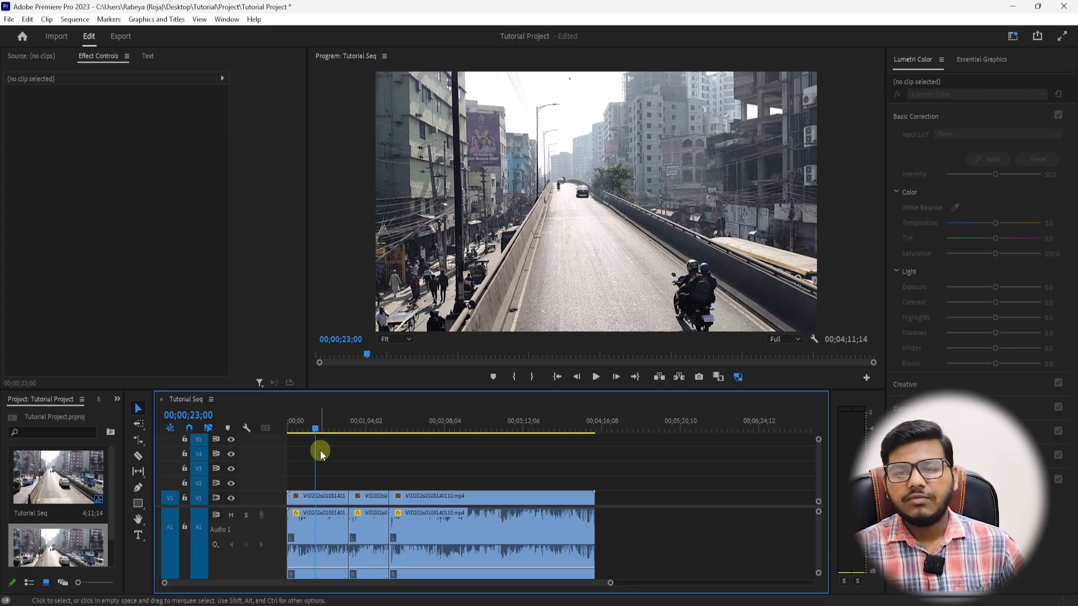
key("space")
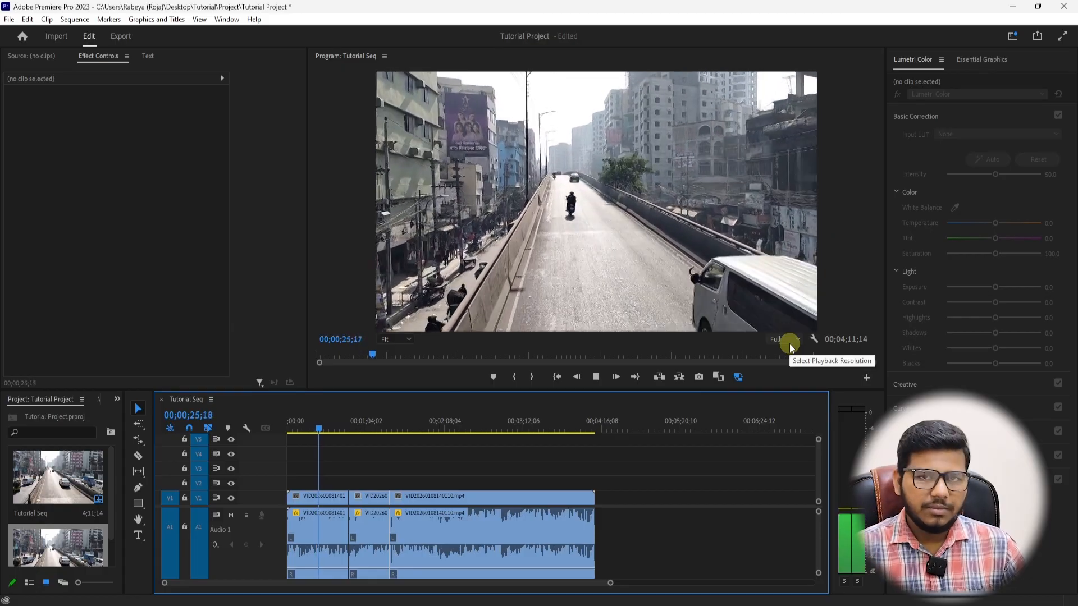
left_click(692, 306)
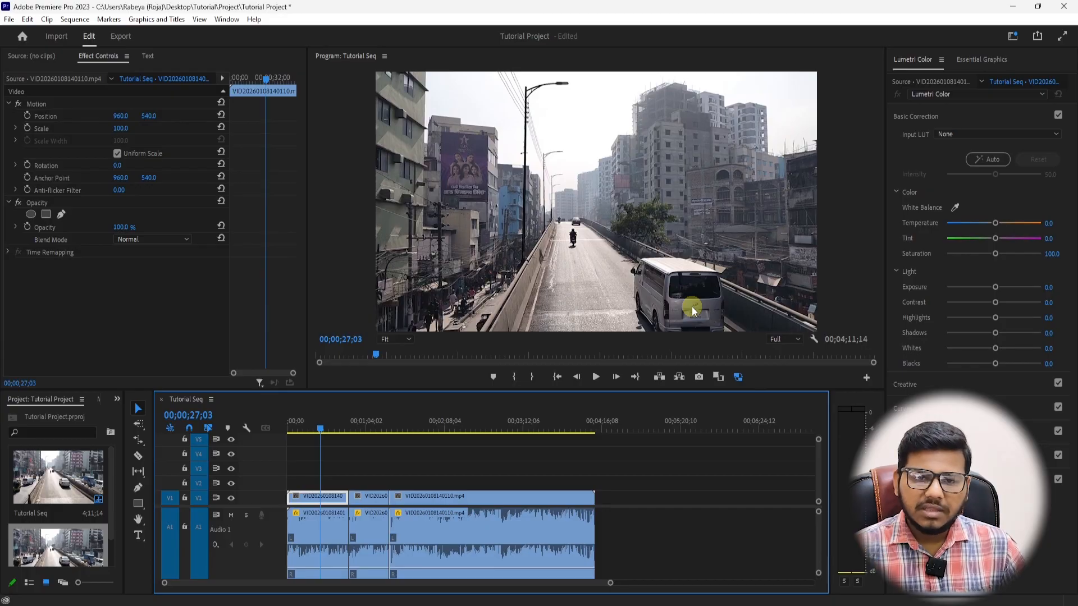
key("space")
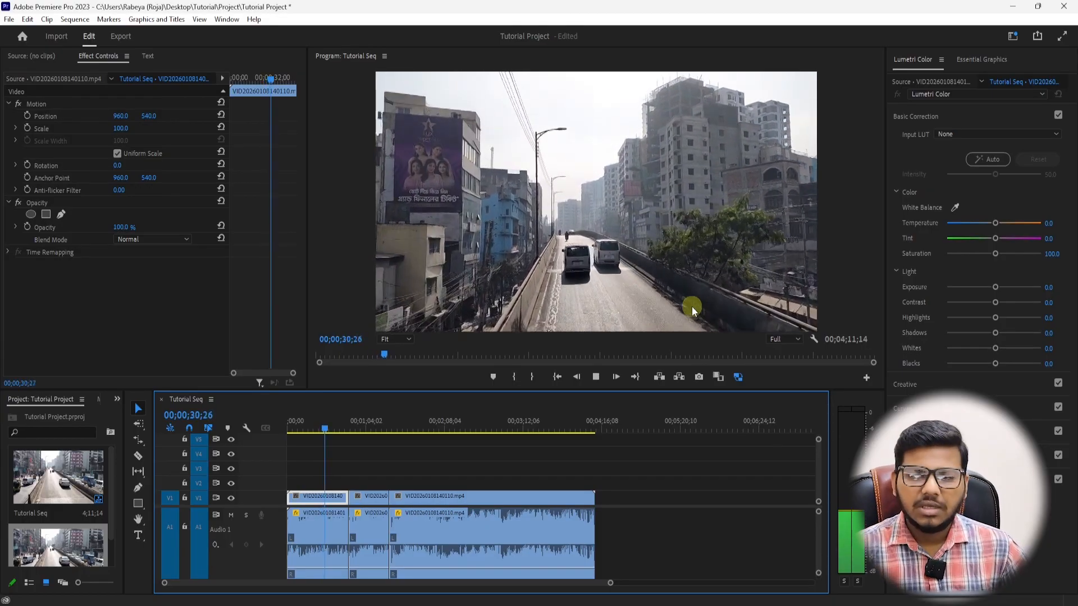
key("space")
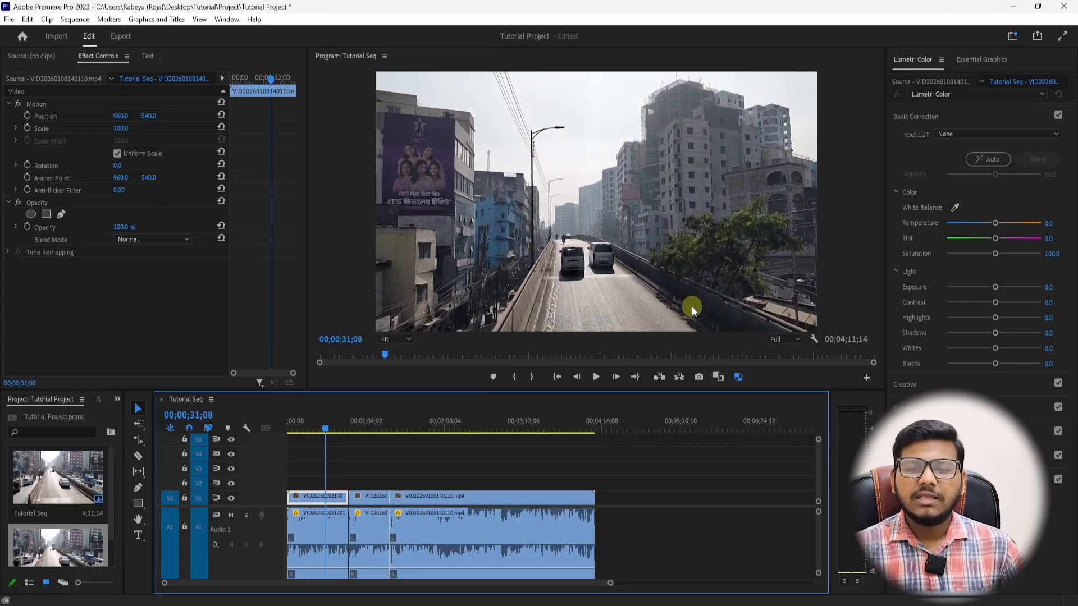
Set the Program Monitor's playback resolution to 1/2.
left_click(793, 341)
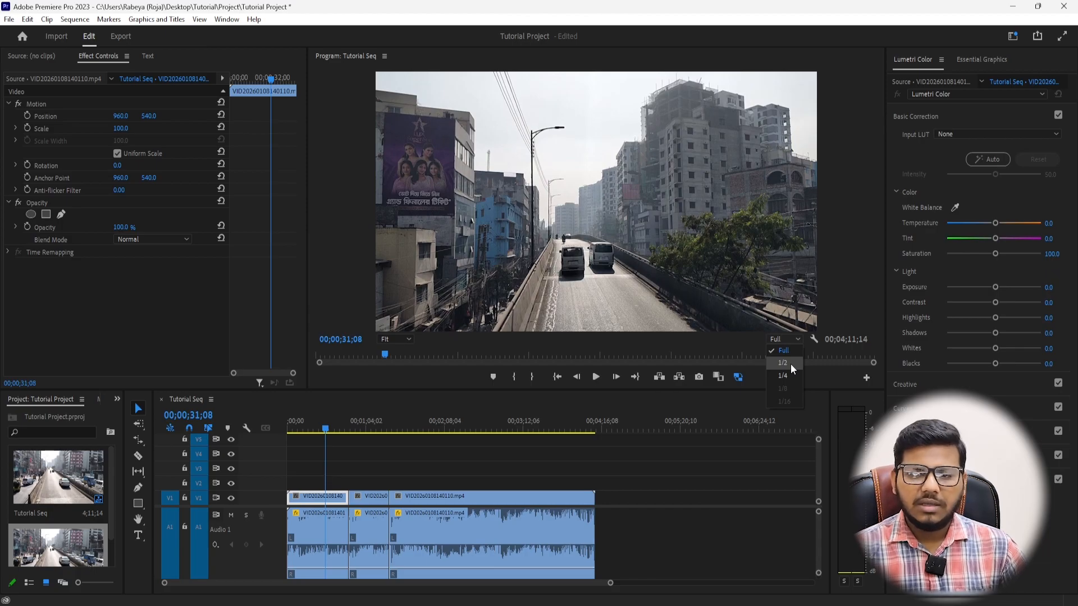
left_click(790, 364)
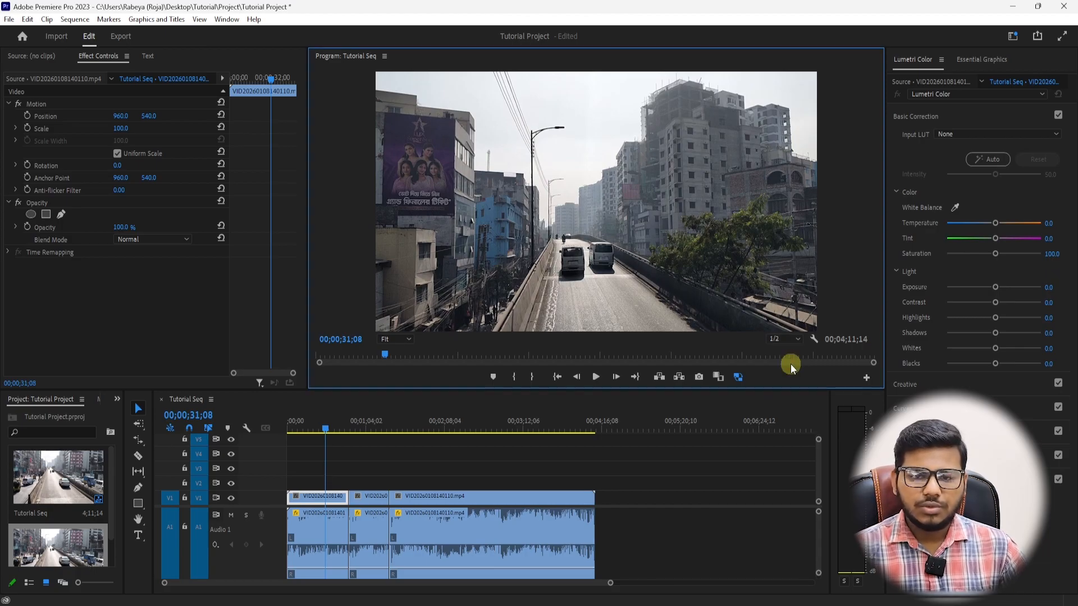
left_click(786, 340)
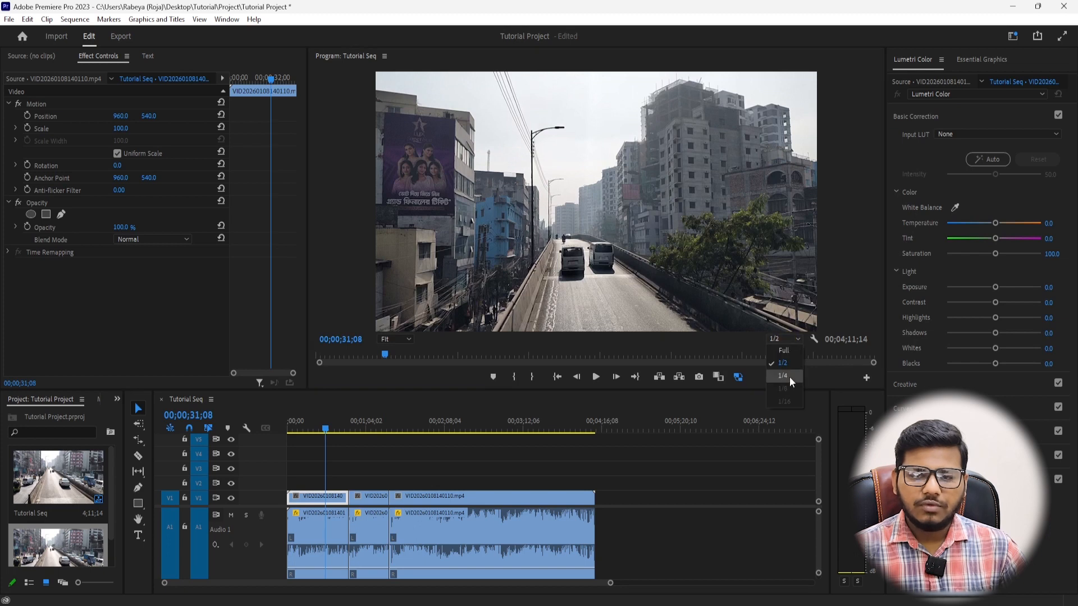
left_click(788, 365)
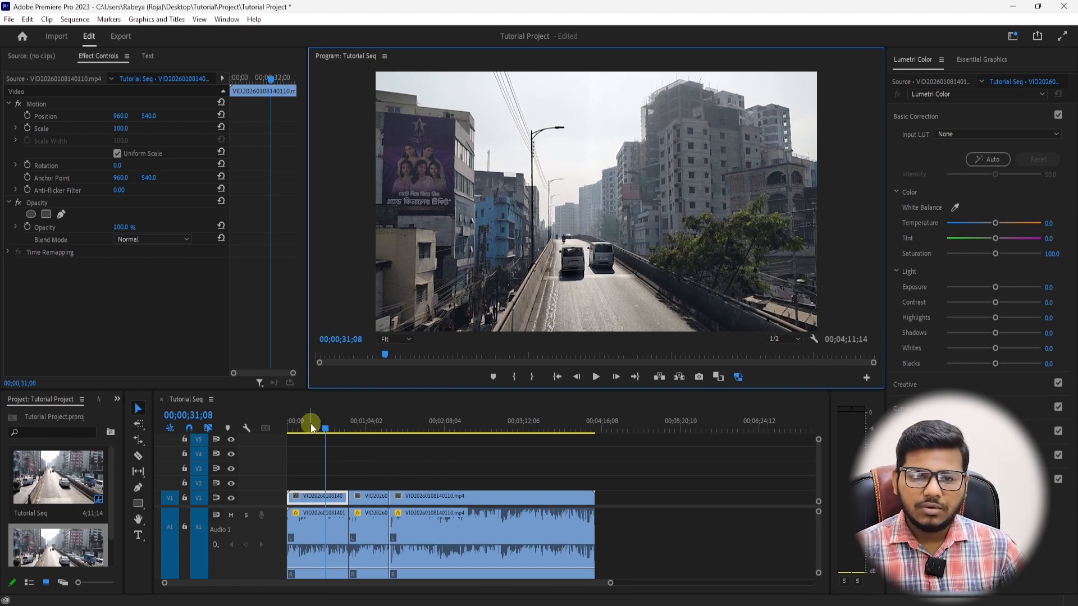
Play the sequence from 00;00;17;24 in a maximized Program Monitor and pause at 00;00;46;08 to check half-resolution playback.
left_click(308, 424)
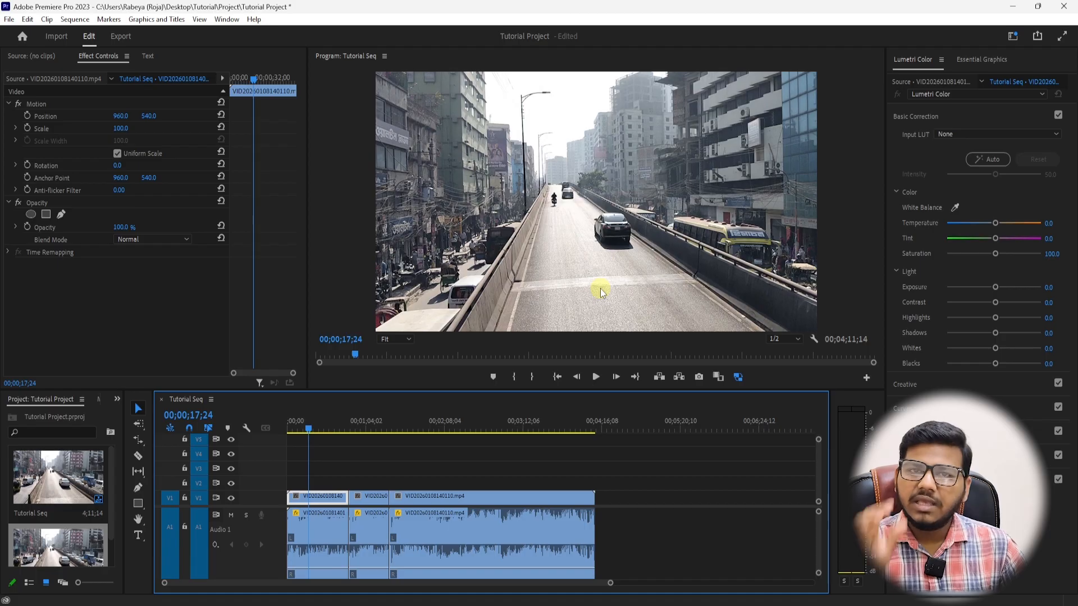
key("space")
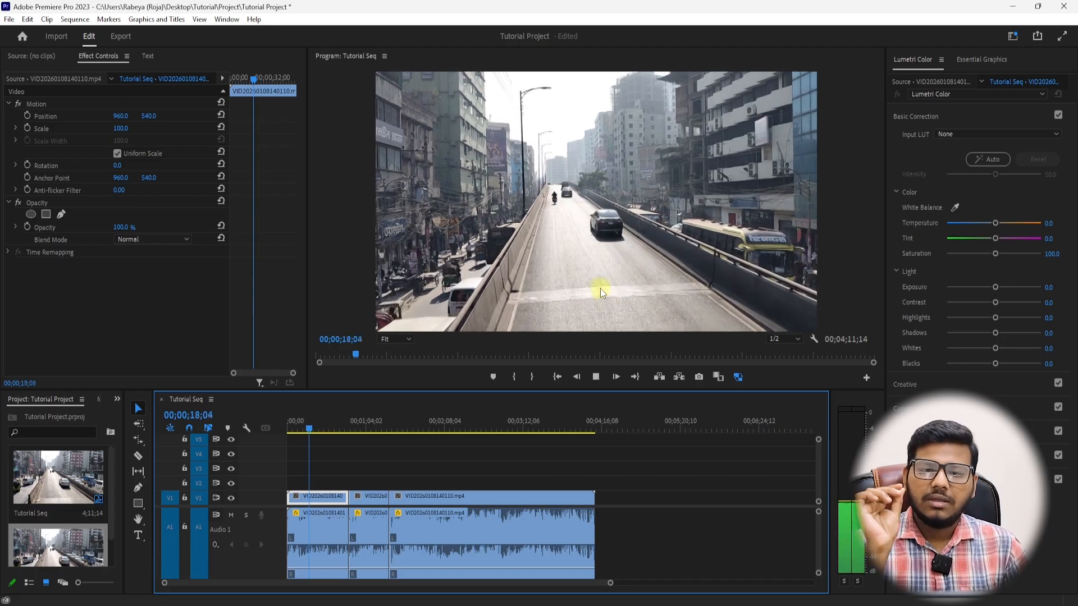
key("grave")
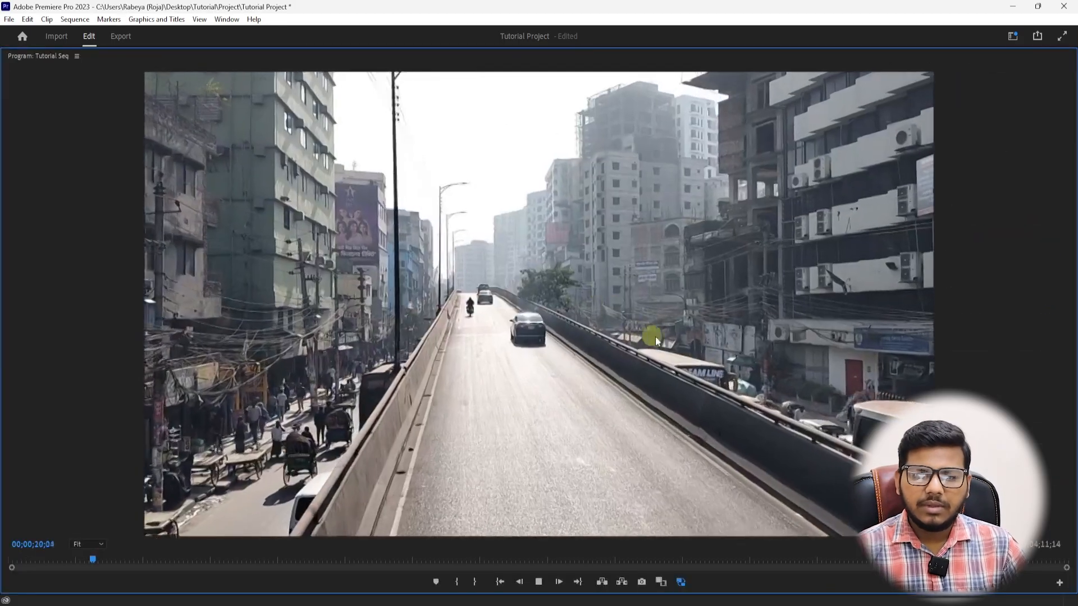
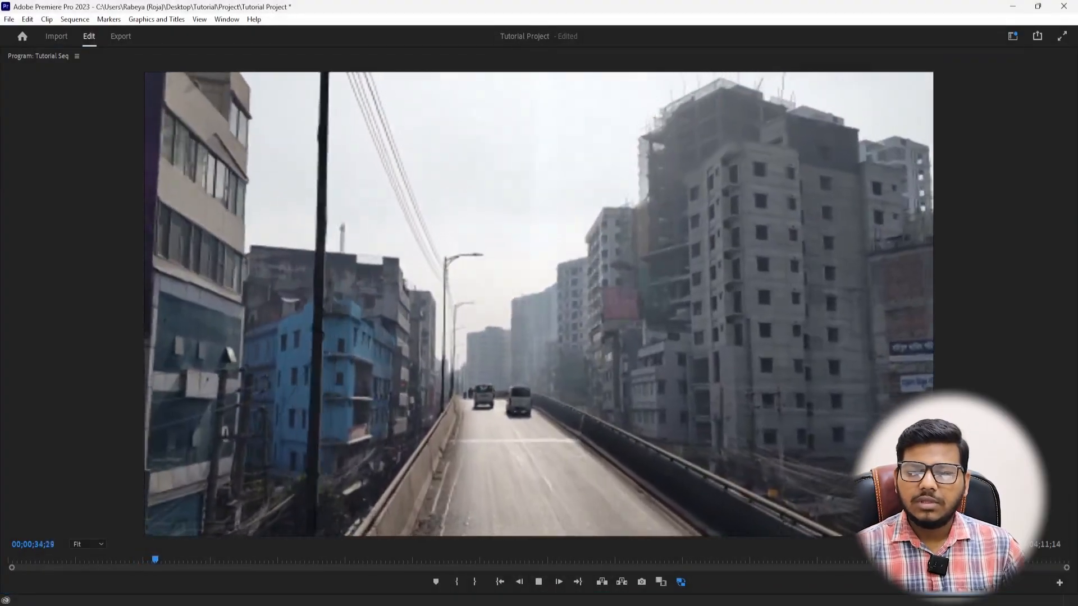
key("space")
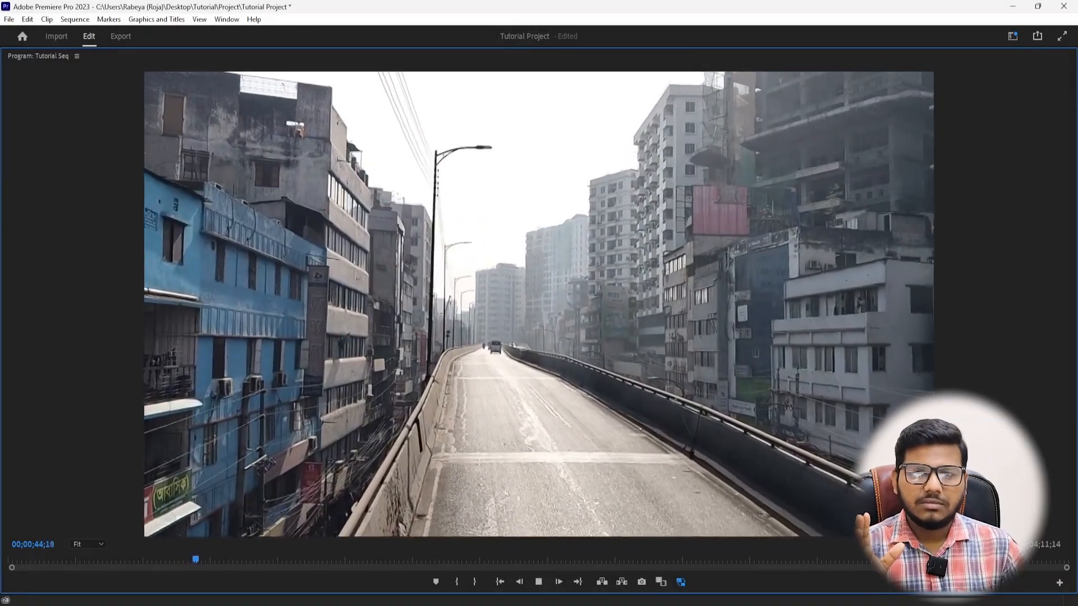
key("space")
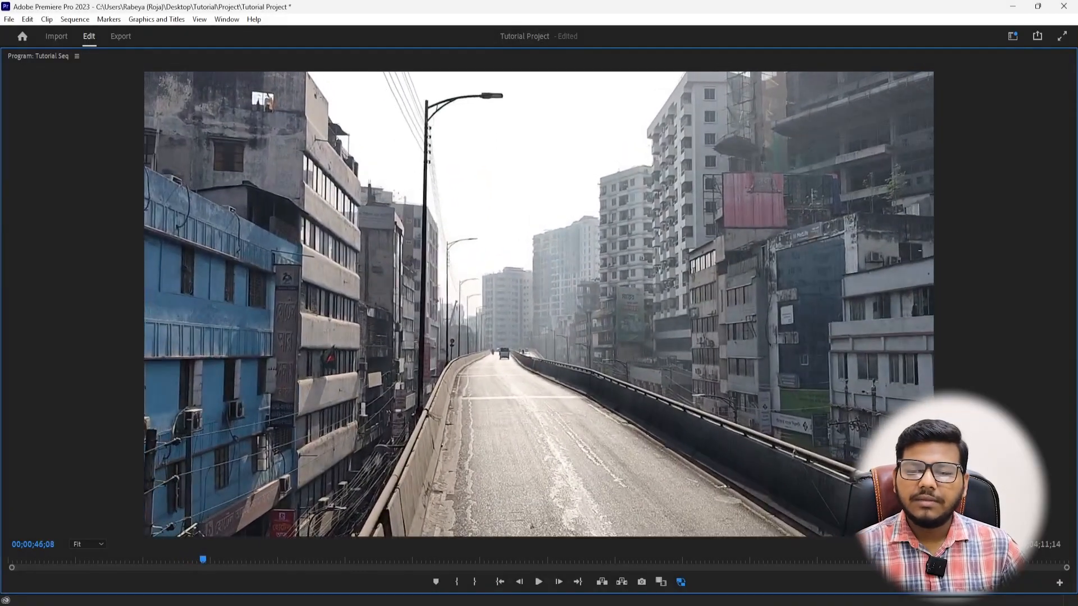
Resume and pause playback in short bursts in the maximized monitor to compare moving and paused image sharpness.
key("grave")
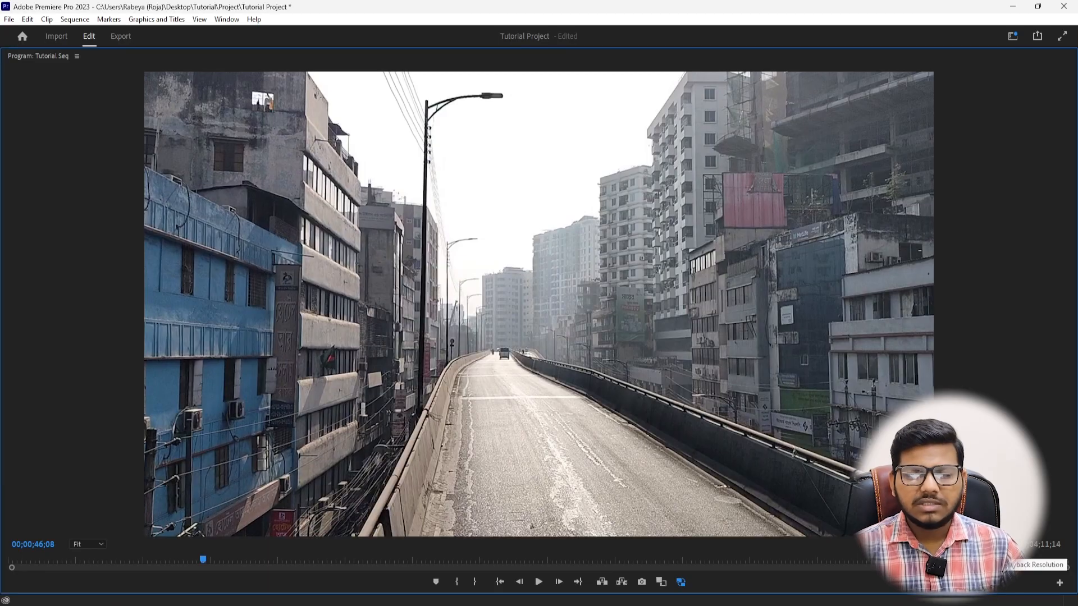
key("space")
key("space")
key("grave")
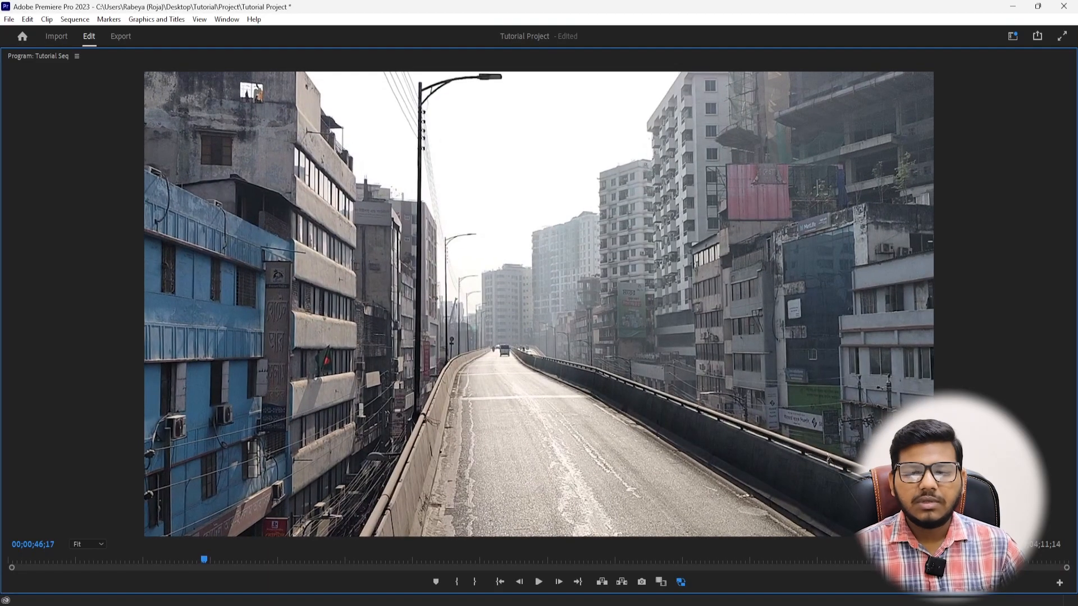
key("space")
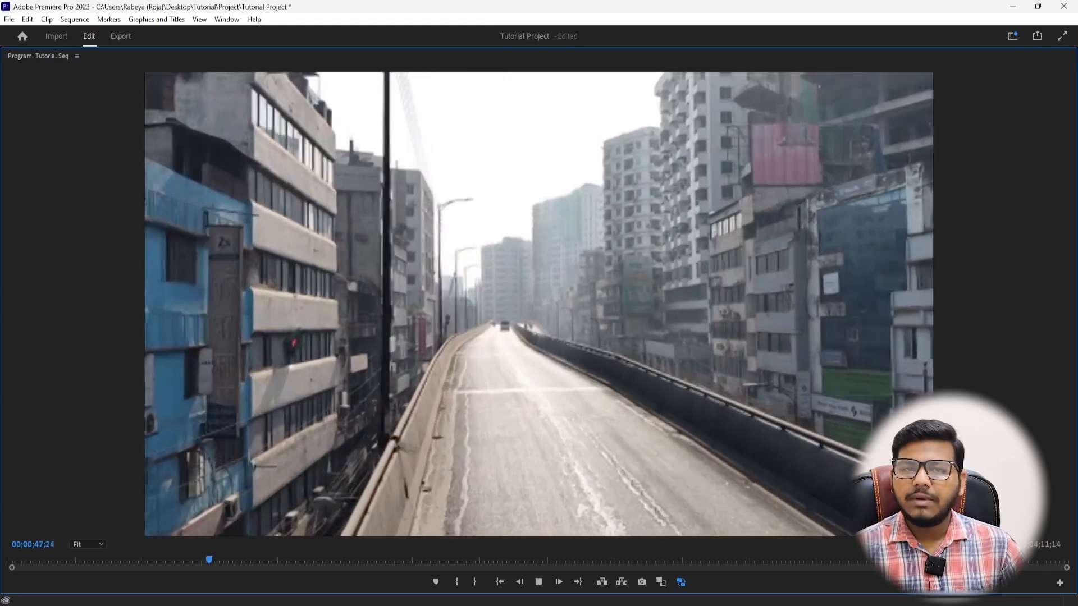
key("grave")
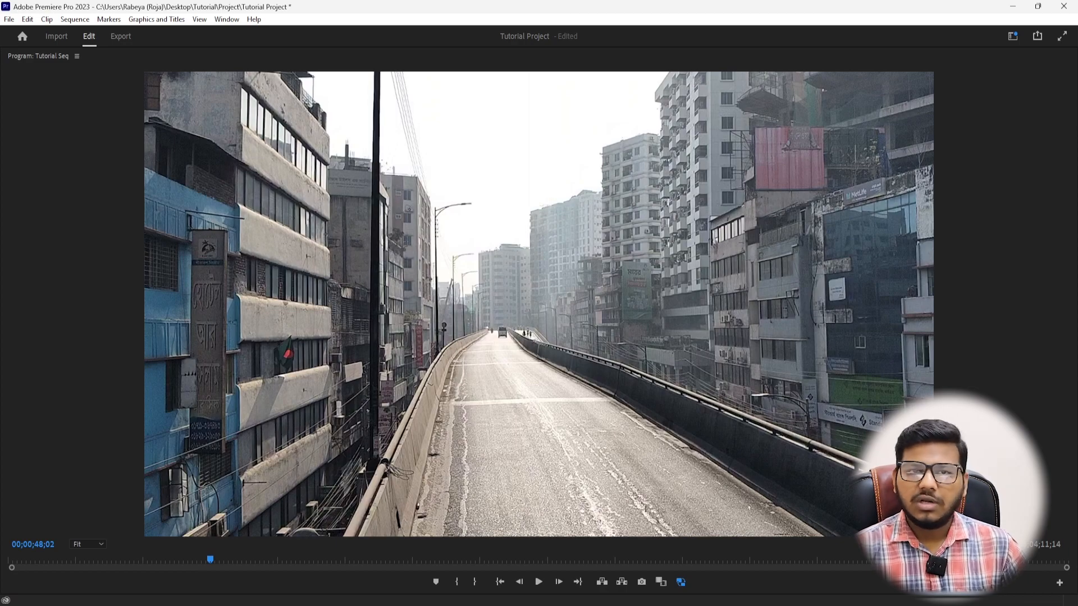
Preview the road footage in the maximized Program monitor and restore the normal workspace layout.
left_click(796, 362)
key("space")
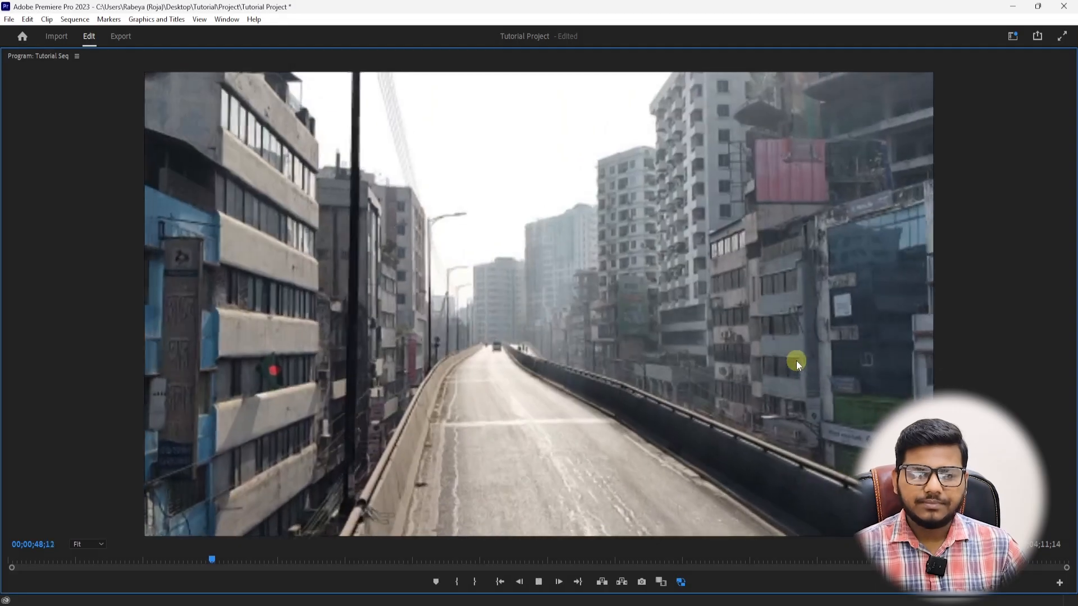
key("space")
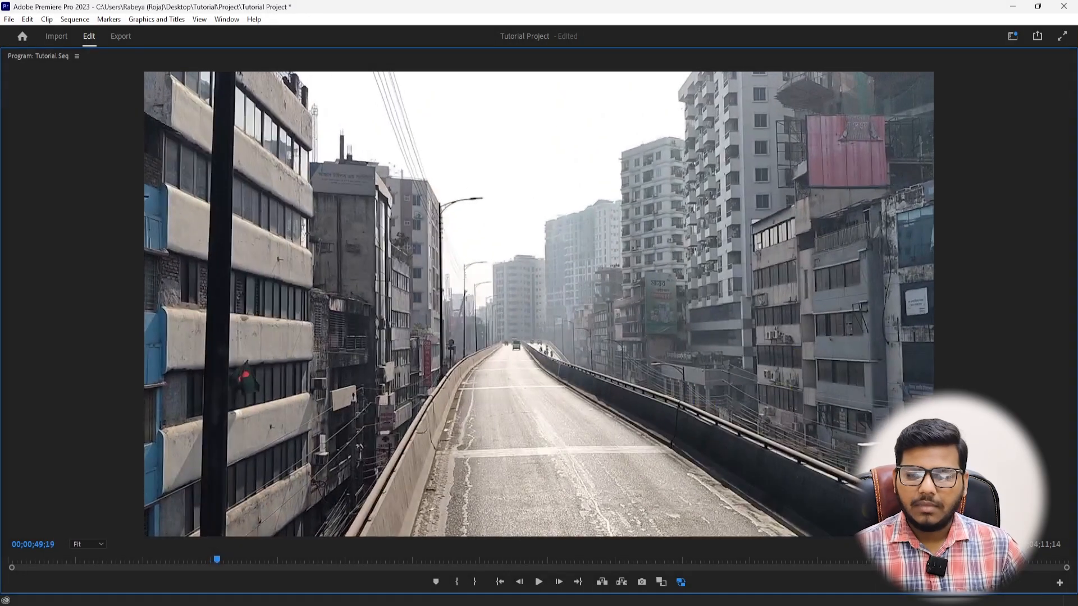
key("grave")
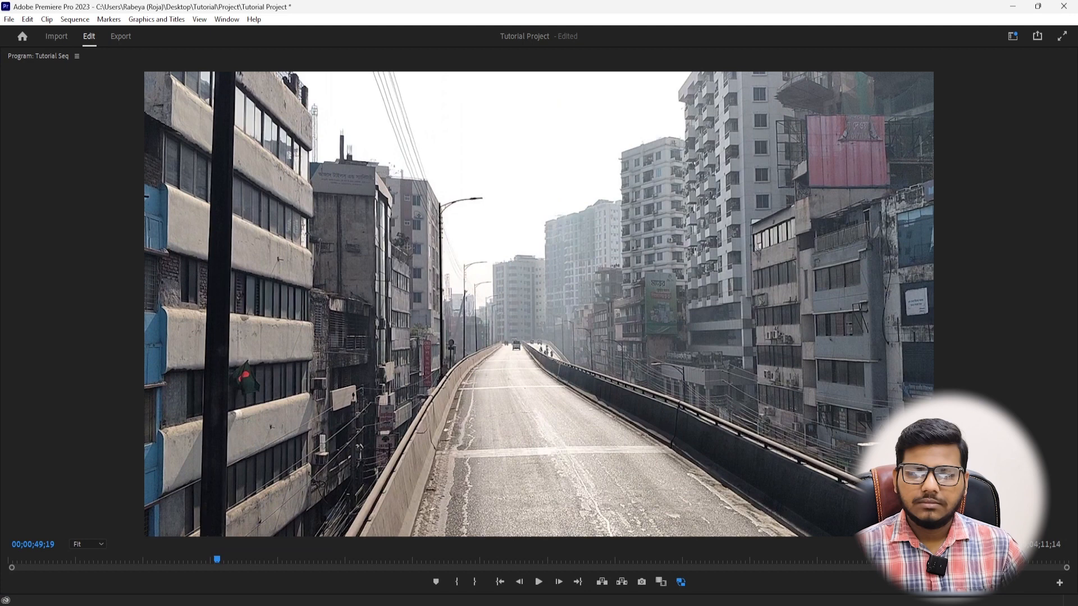
left_click(638, 447)
key("space")
key("space")
key("grave")
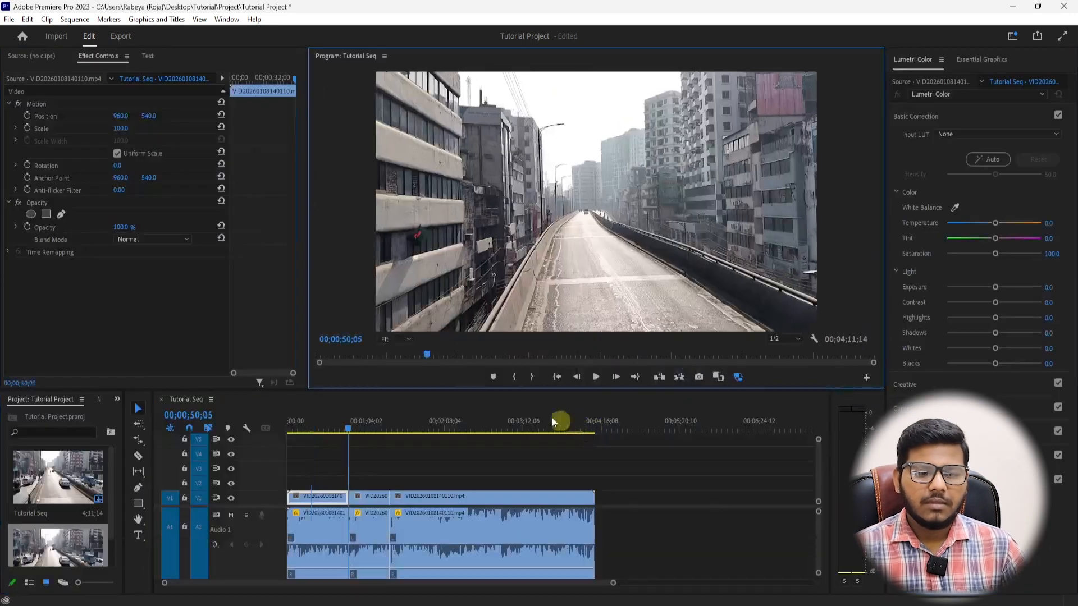
Scrub through the sequence to the start of the third clip, return the playhead to 00;00;00;00 and deselect all clips.
left_click(363, 448)
left_click_drag(353, 430, 393, 432)
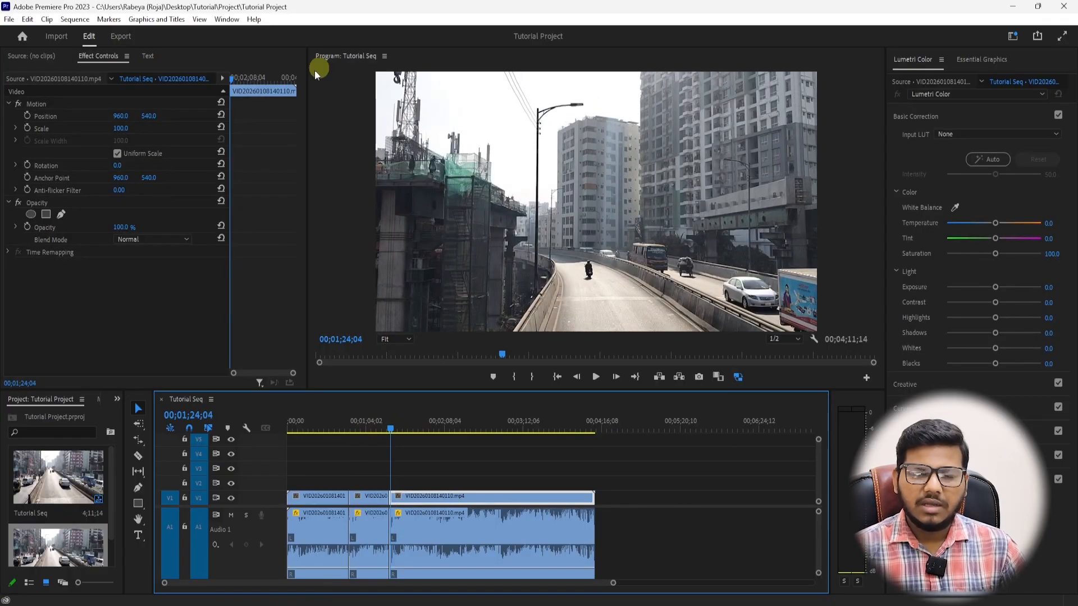
left_click_drag(391, 430, 285, 446)
left_click(321, 446)
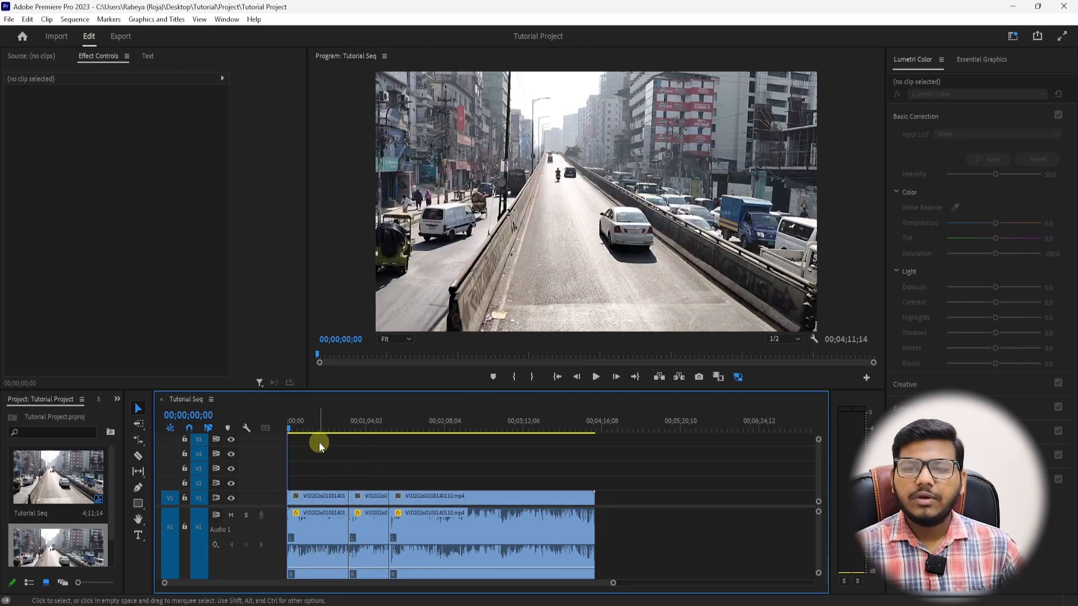
Move the playhead to 00;00;31;29 in the first clip and activate its Lumetri Color controls.
left_click(915, 70)
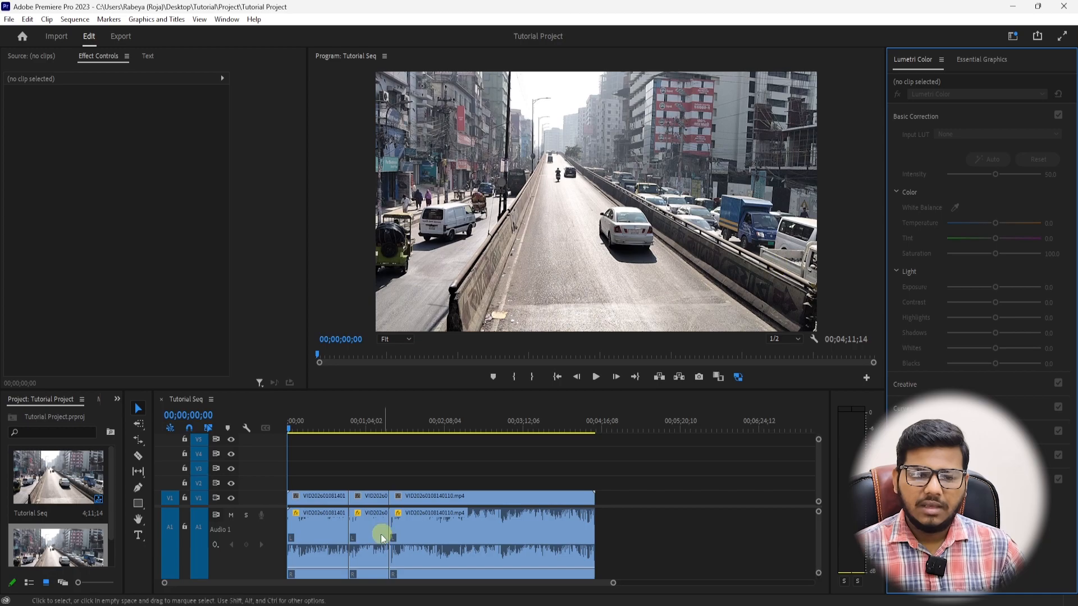
left_click(332, 421)
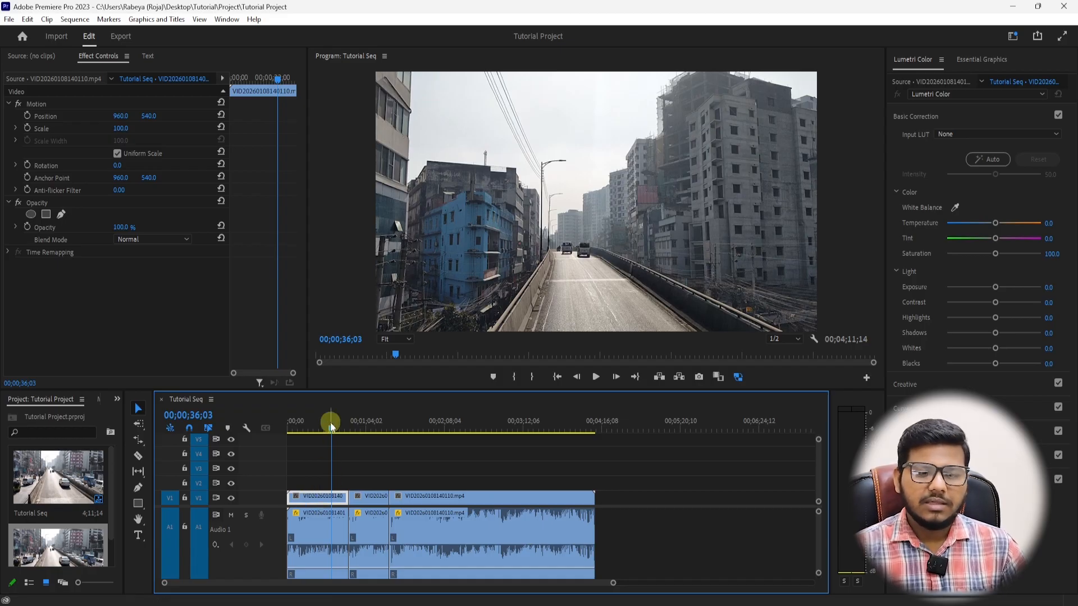
left_click(327, 424)
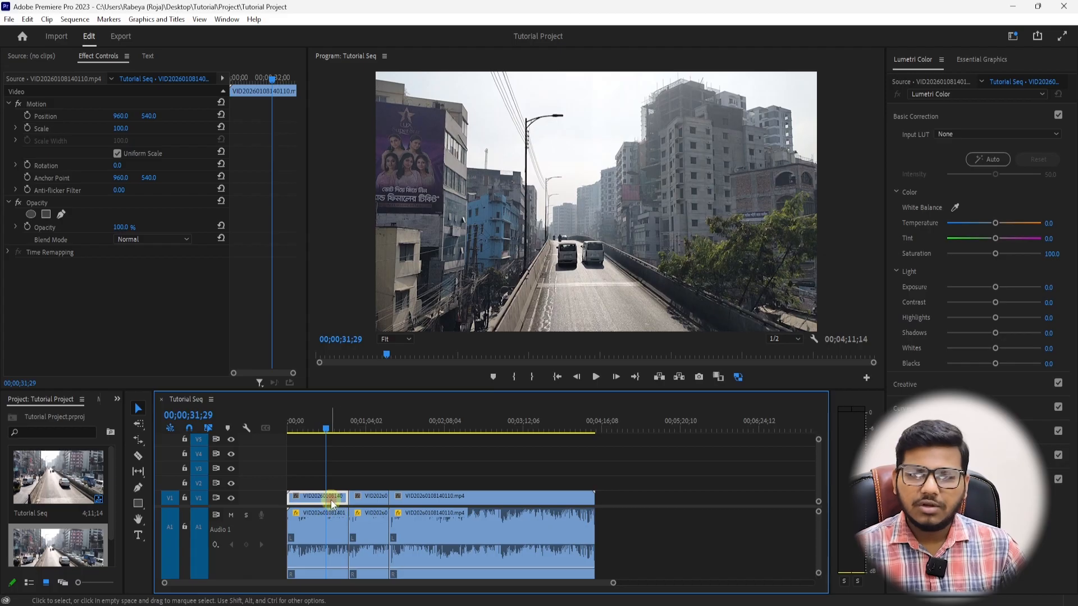
left_click(917, 63)
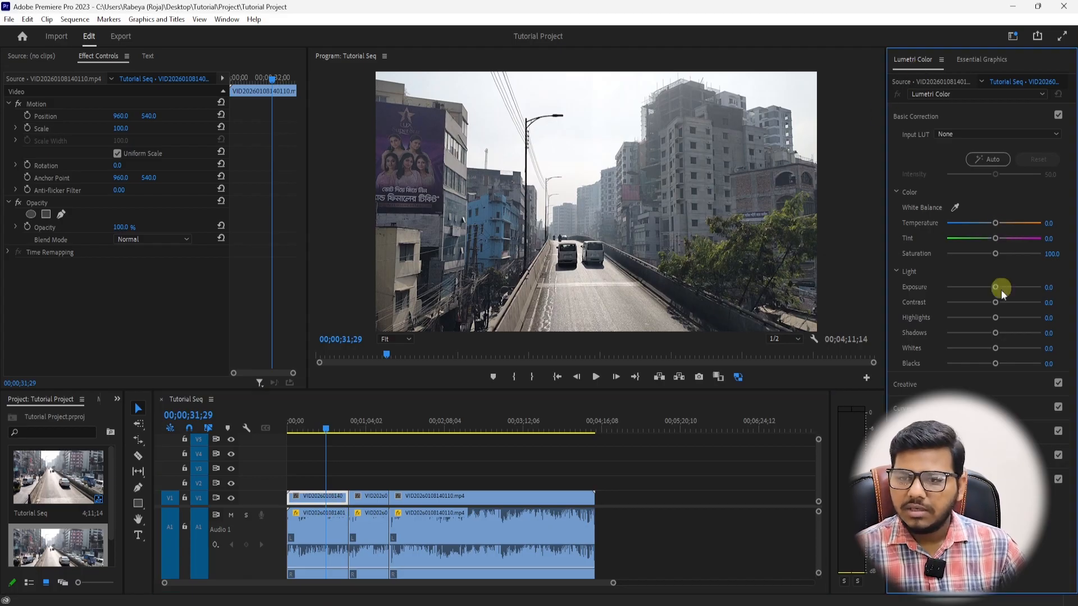
View the Creative section of Lumetri Color and reopen Basic Correction with the first clip selected.
left_click(358, 471)
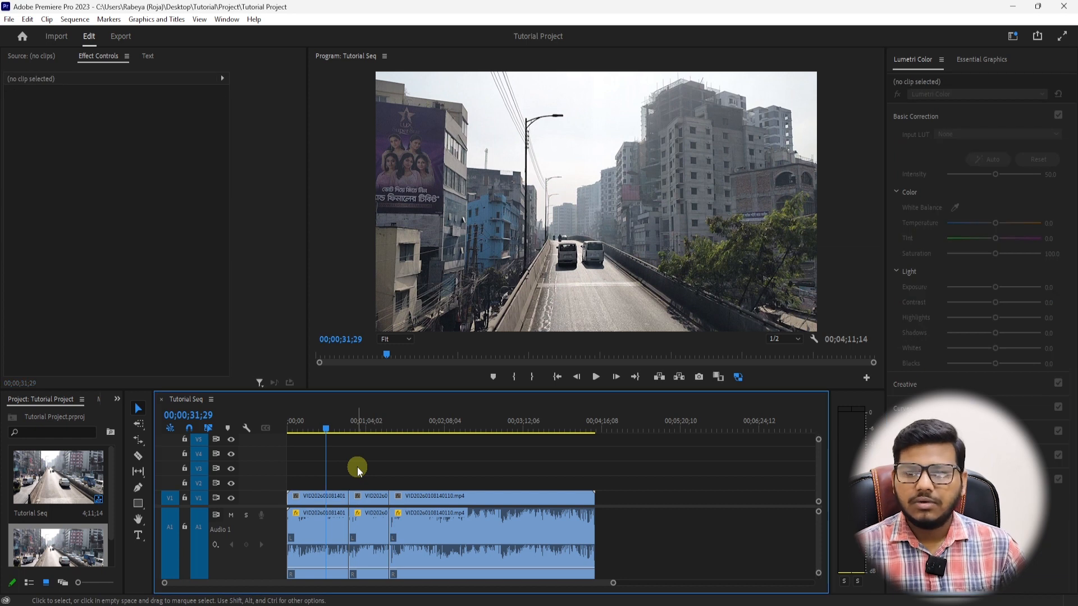
left_click(1002, 211)
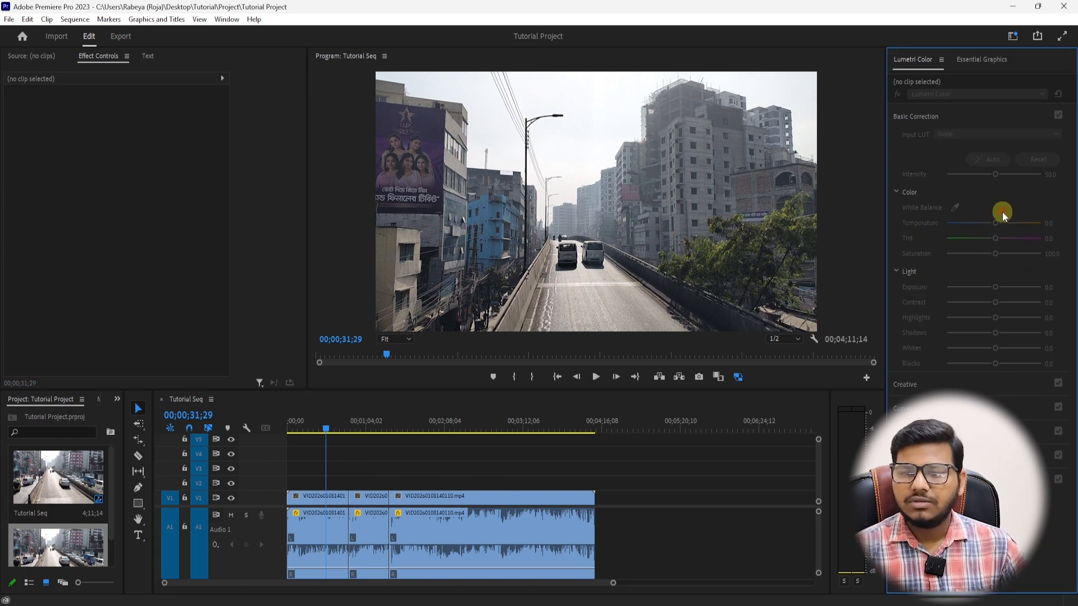
left_click(1016, 387)
left_click(326, 506)
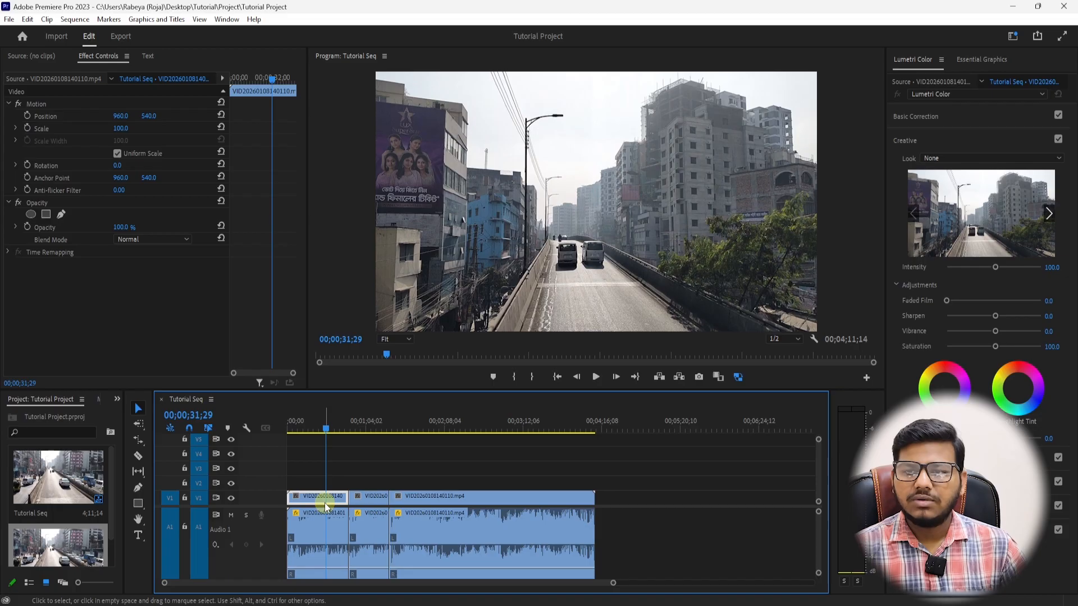
left_click(920, 117)
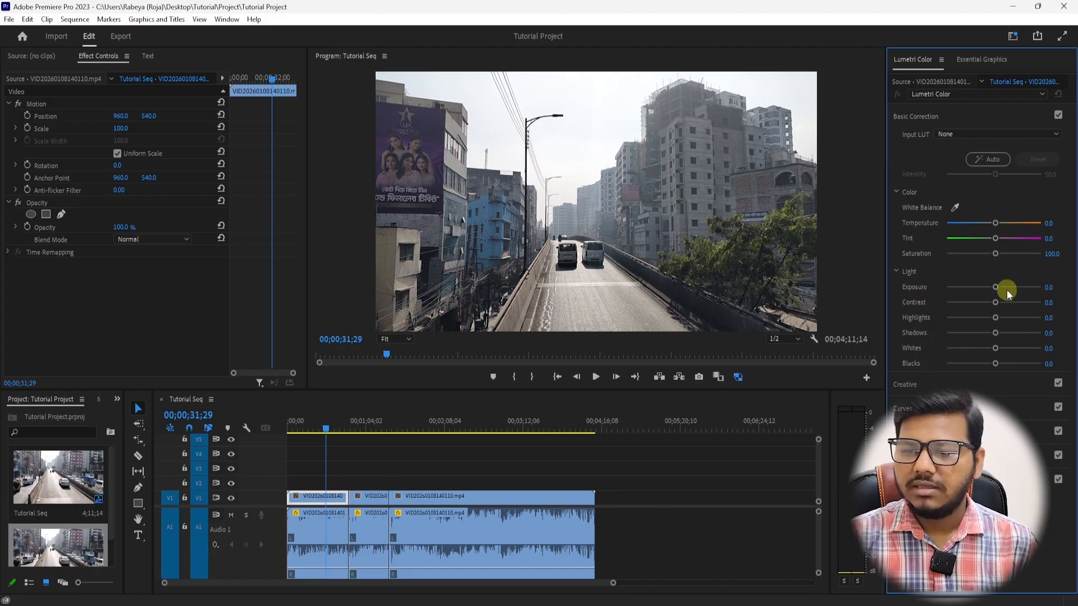
Try Basic Correction light adjustments on the first clip, including Highlights at -100, and undo them.
left_click_drag(995, 288, 932, 322)
key("ctrl+z")
key("ctrl+z")
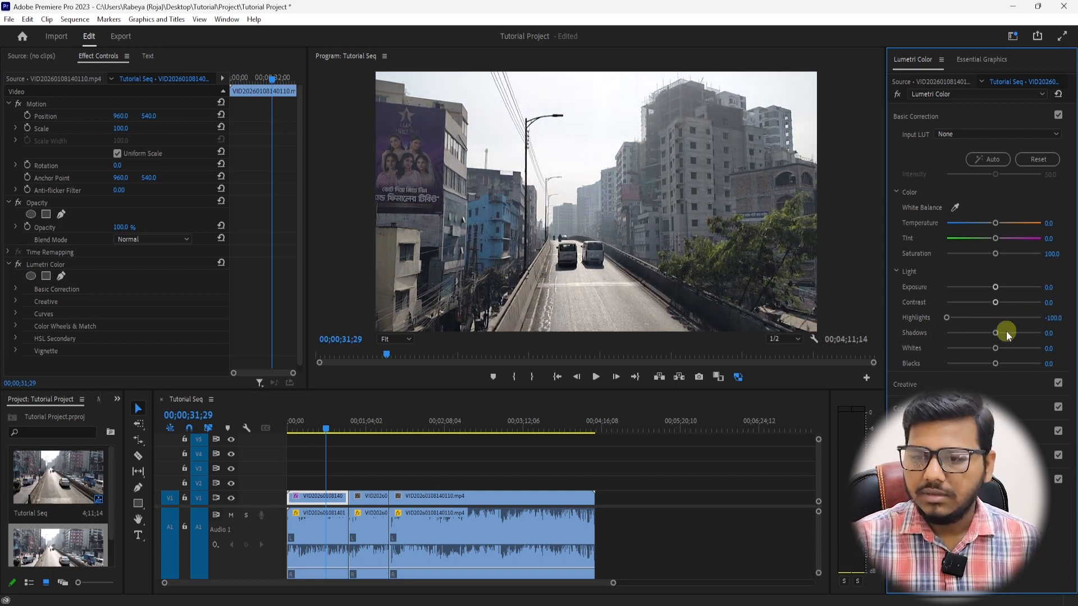
key("ctrl+z")
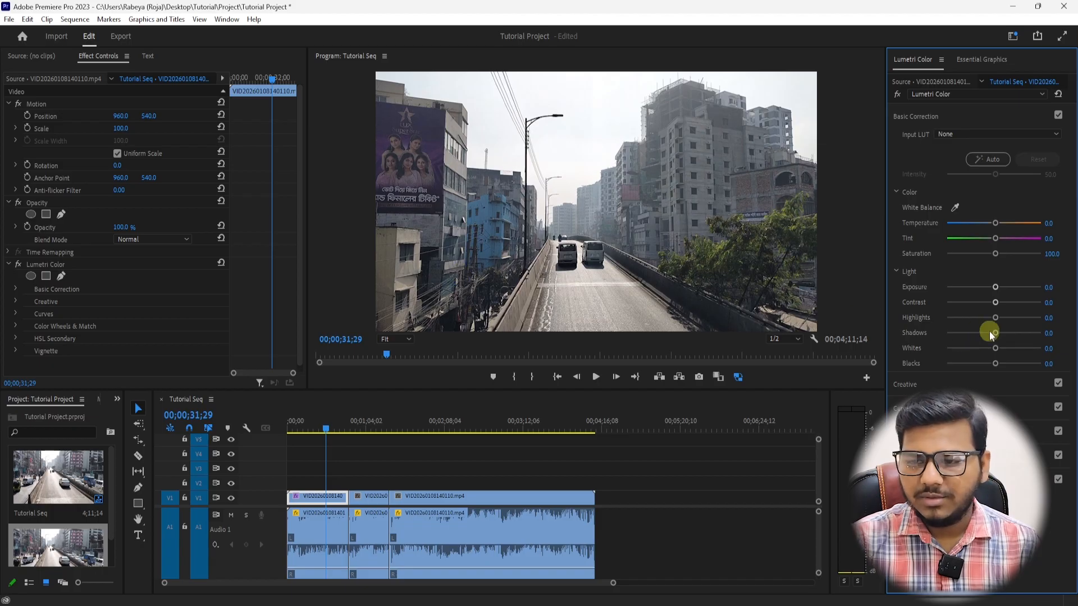
Set the first clip's Shadows to 4.1, Whites to 4.1 and Blacks to 6.5.
left_click_drag(994, 332, 994, 358)
key("ctrl+z")
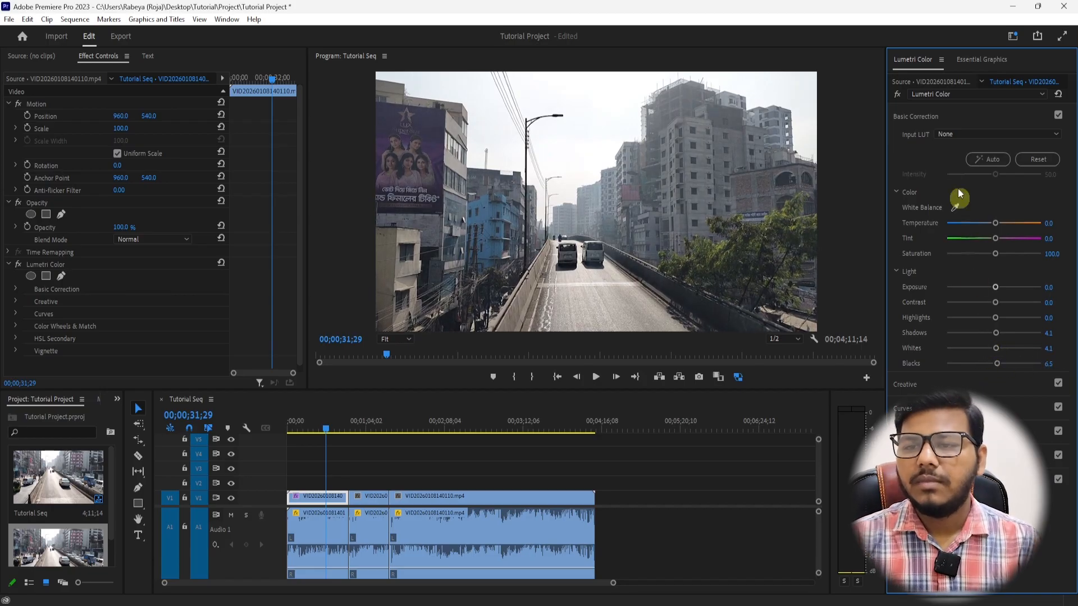
Review the Input LUT options and Creative controls in Lumetri Color, leaving all its sections collapsed.
left_click(932, 115)
left_click(932, 115)
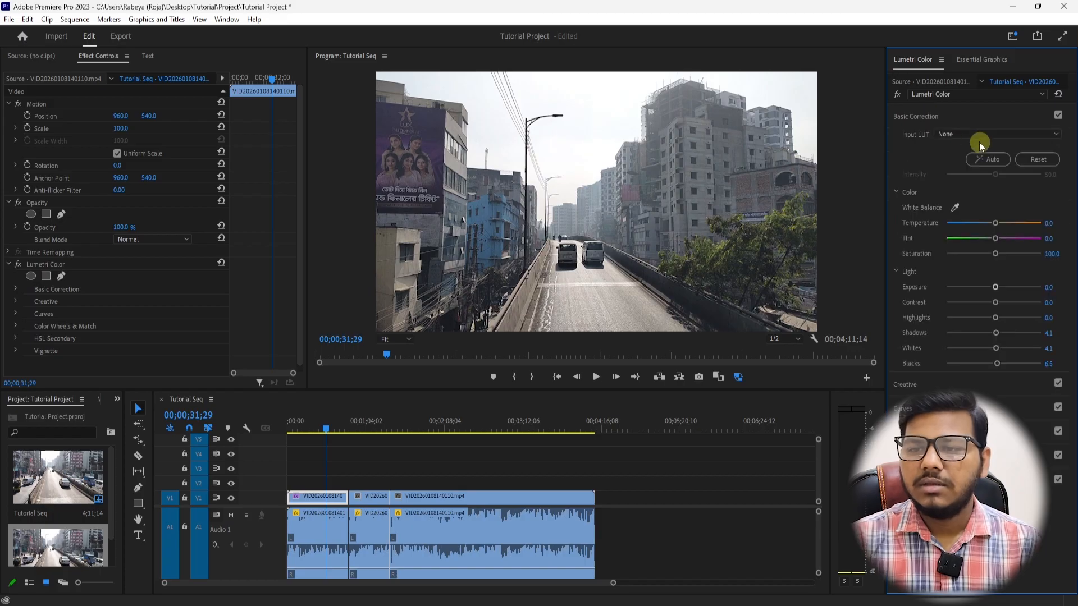
left_click(969, 135)
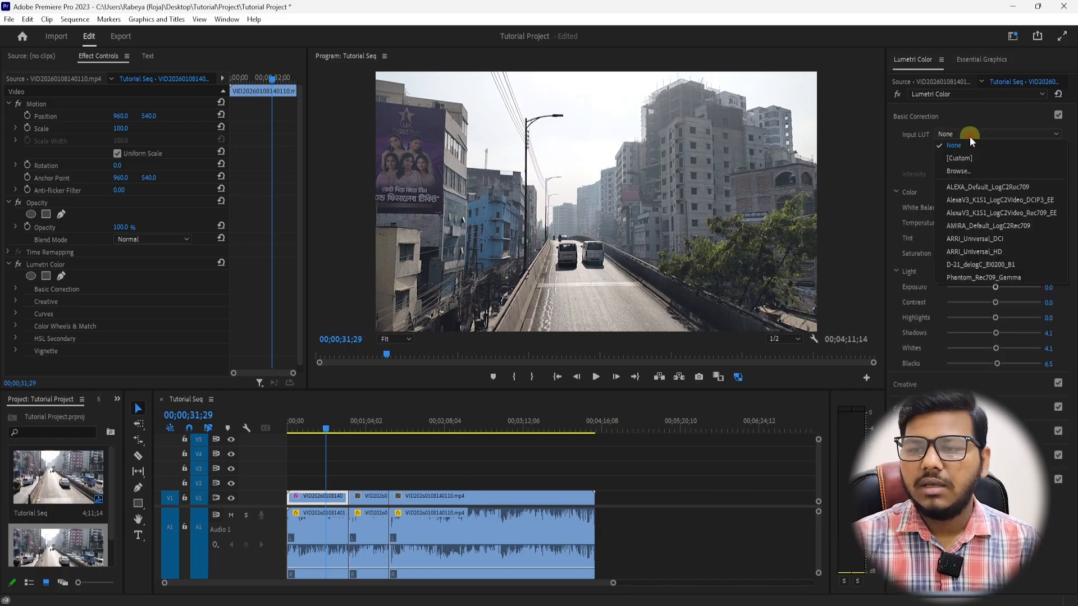
left_click(941, 113)
left_click(924, 142)
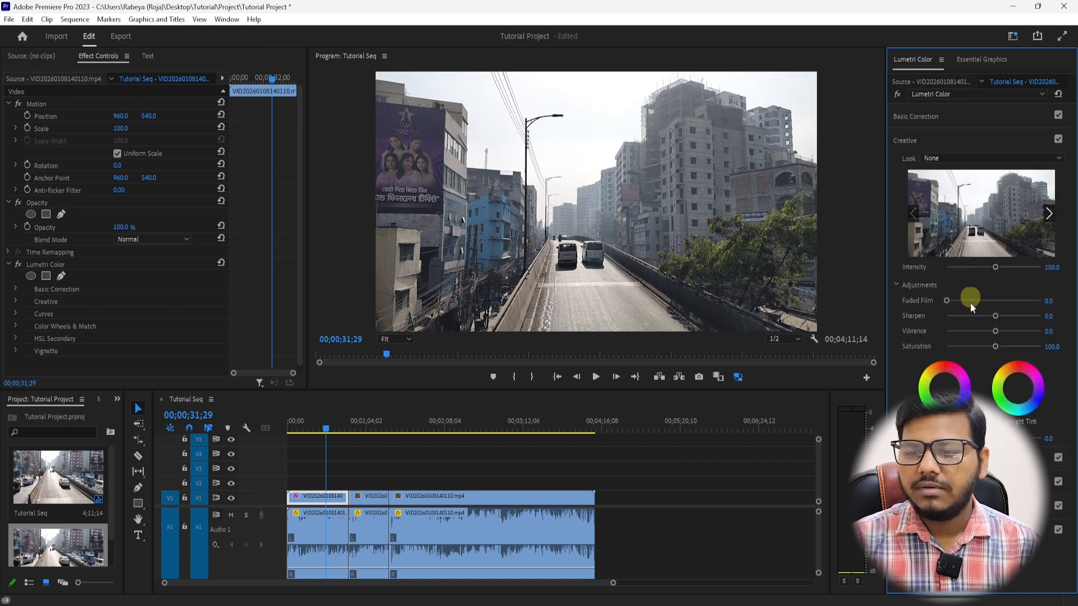
left_click(915, 140)
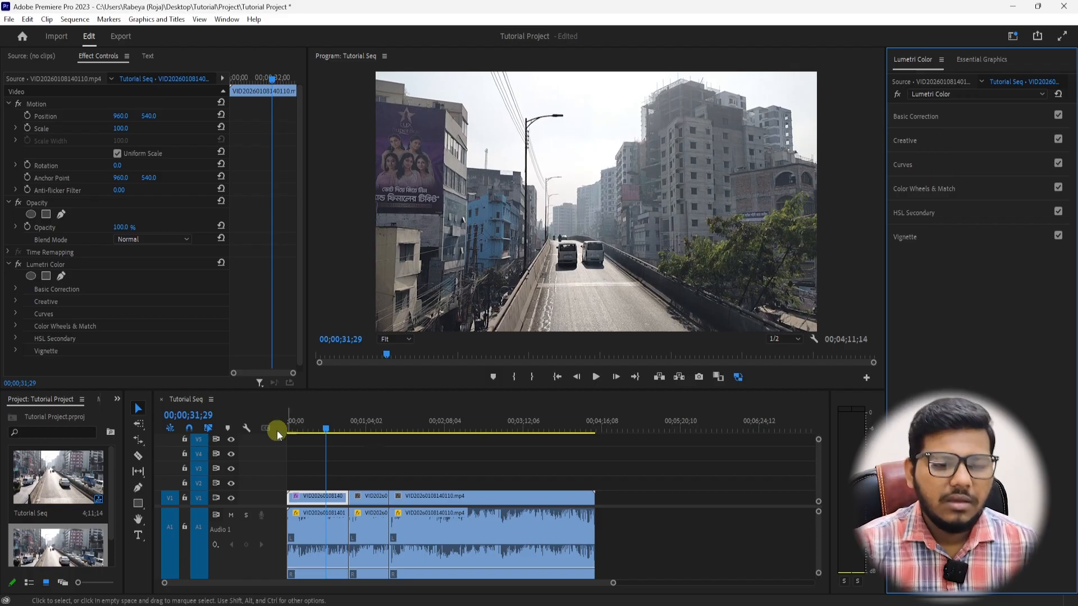
Deselect the clip, enlarge the timeline area upward and return the playhead to the sequence start.
left_click(319, 461)
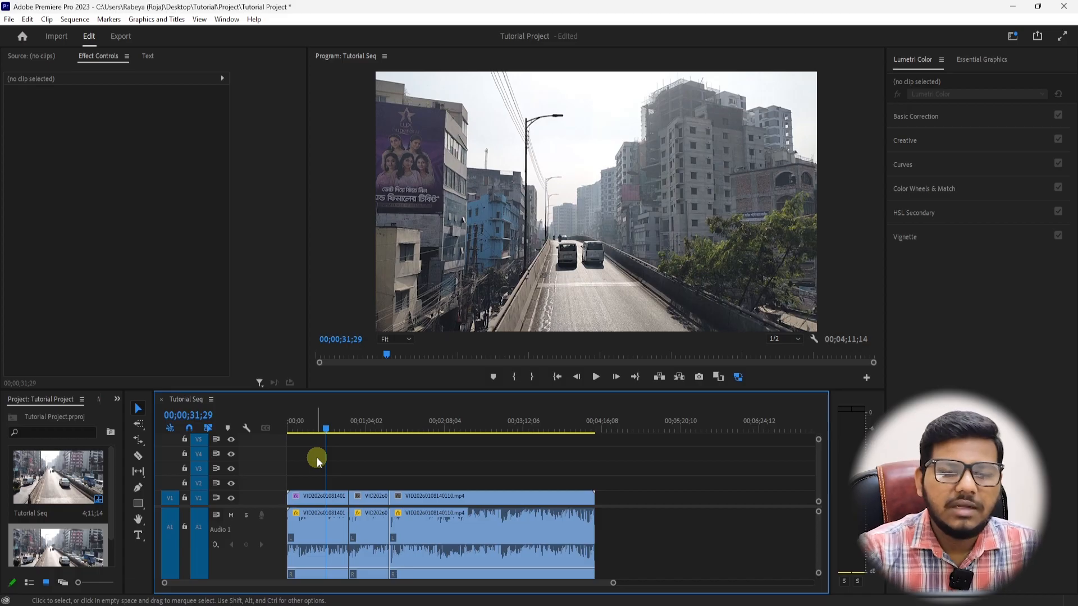
left_click_drag(335, 390, 344, 309)
left_click_drag(302, 347, 238, 368)
left_click(238, 368)
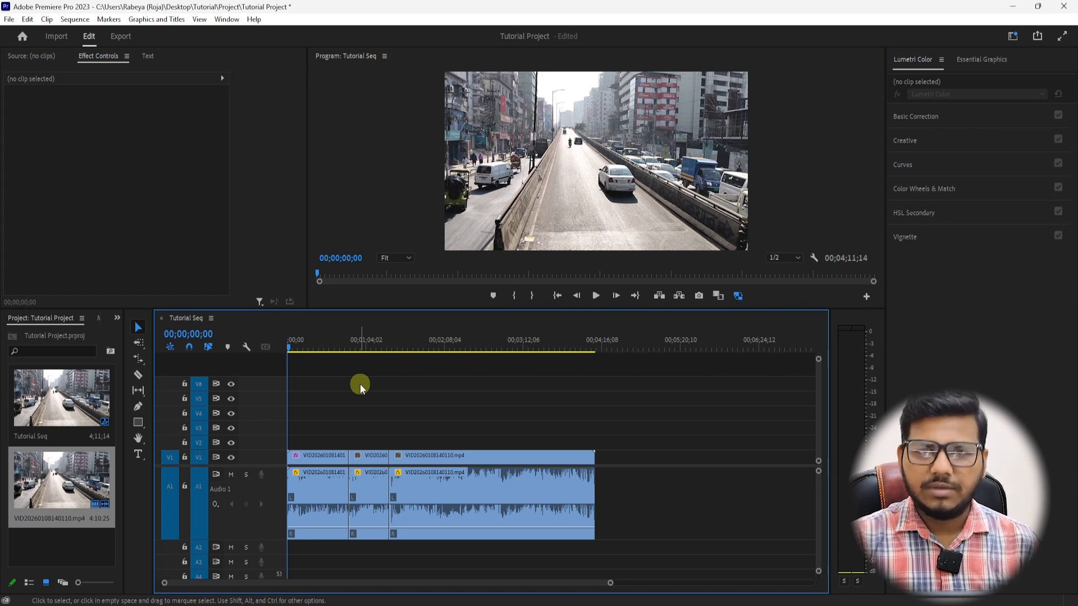
Delete the second and third clips and extend the first clip's video and audio to the end of the source media.
left_click_drag(360, 384, 440, 513)
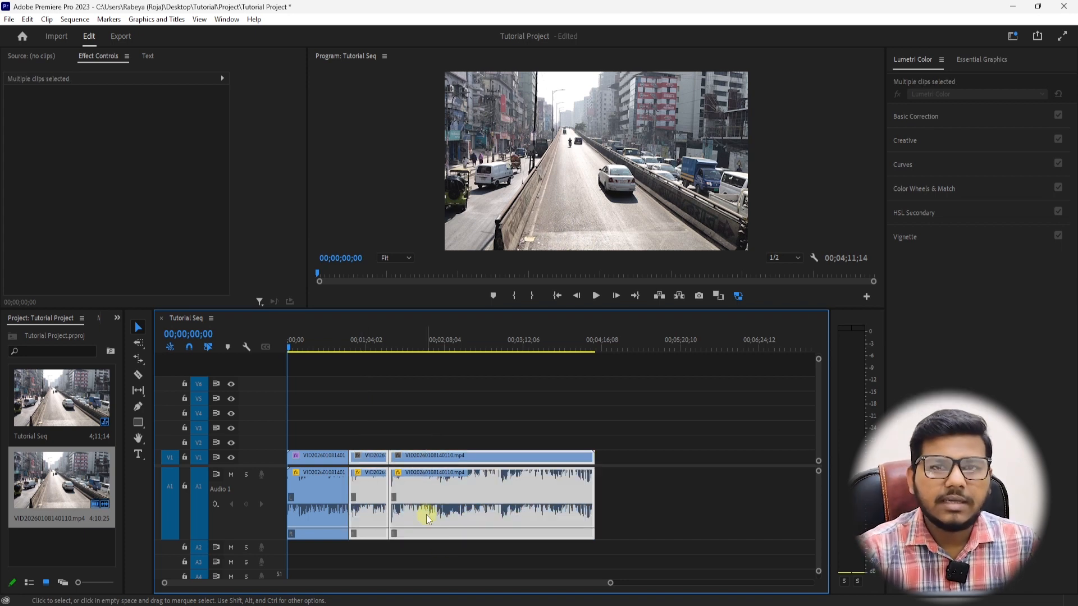
key("Delete")
left_click_drag(345, 459, 797, 455)
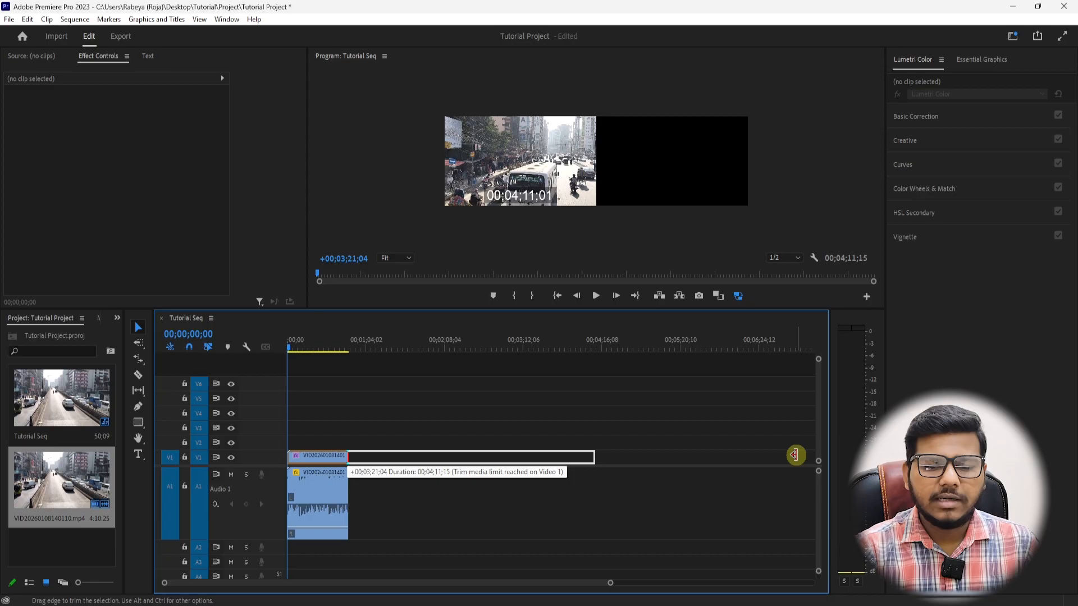
left_click_drag(348, 489, 683, 488)
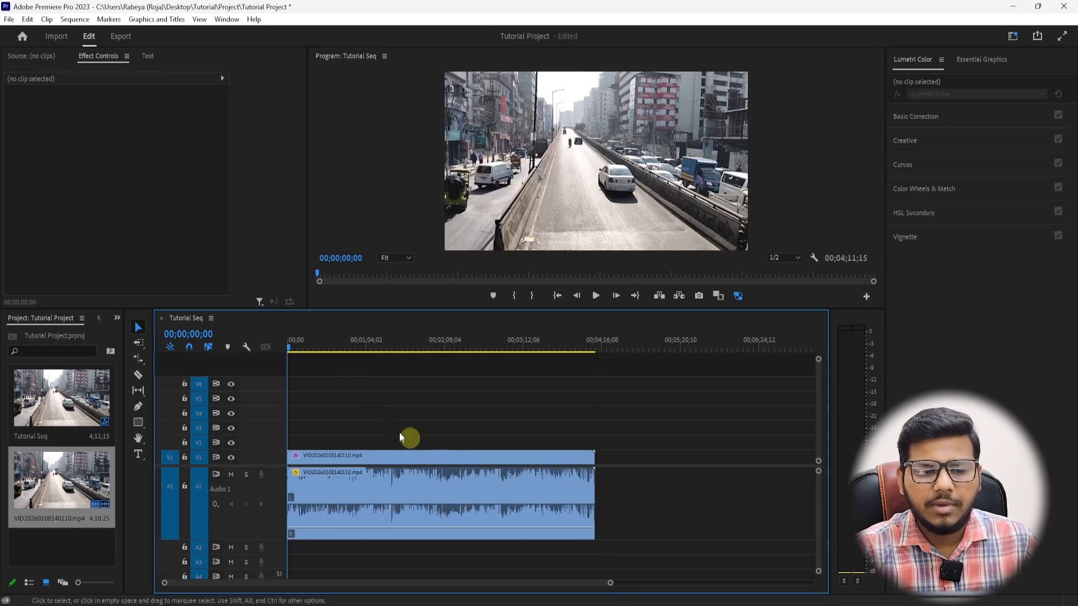
Play the clip from around 00;00;33 to hear its sound, and delete its audio from track A1.
left_click(328, 346)
left_click(339, 488)
key("space")
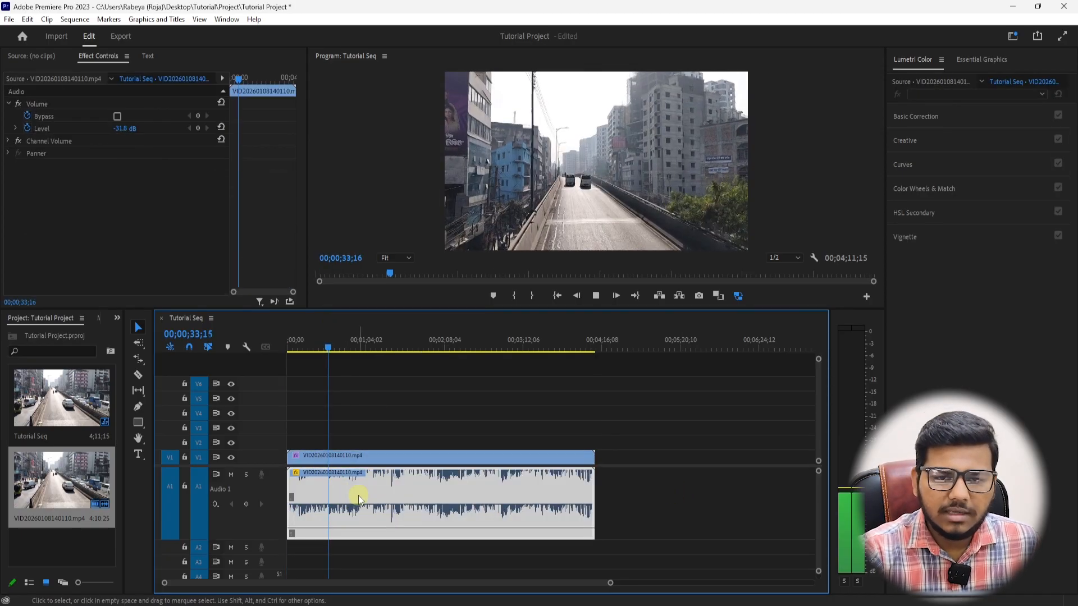
left_click(356, 346)
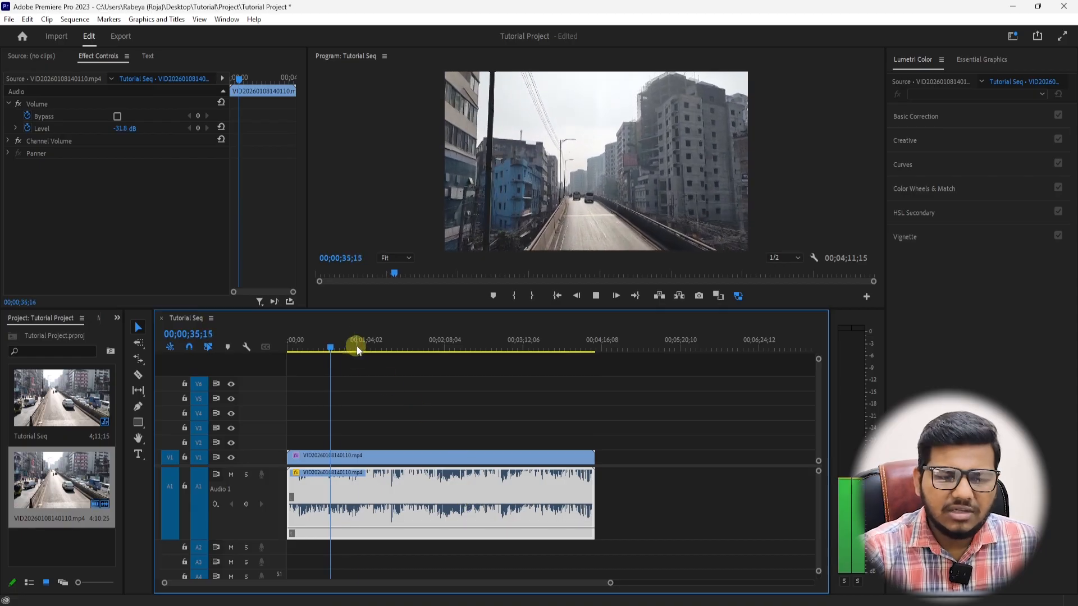
left_click(362, 427)
left_click(349, 497)
key("Delete")
Return the playhead to 00;00;00;00 and save the project.
left_click_drag(337, 347, 283, 376)
key("ctrl+s")
left_click(375, 416)
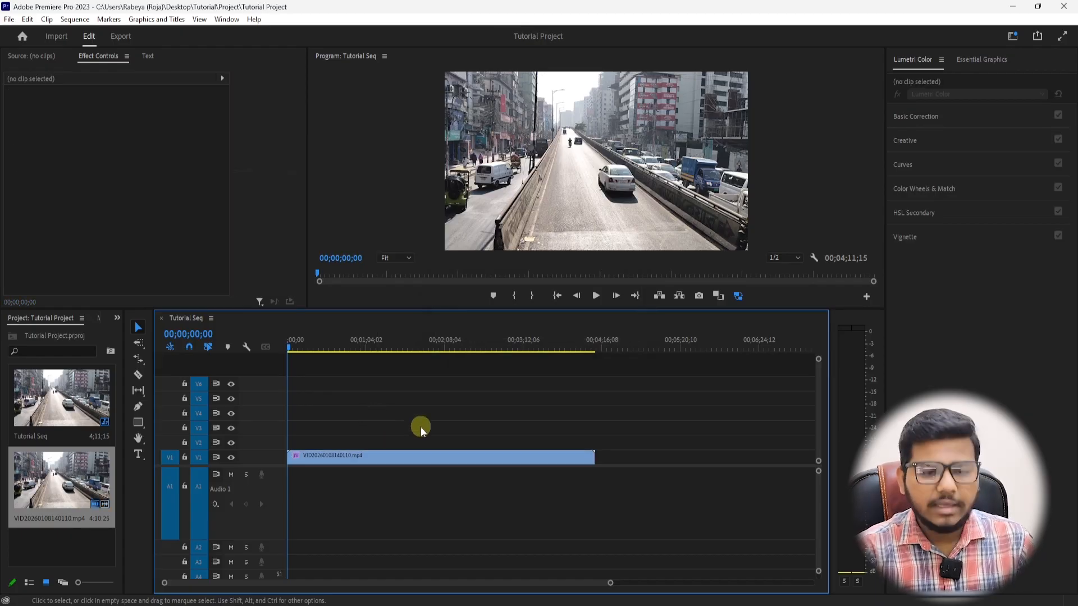
Play the muted footage from the beginning and move the playhead to 00;00;16;13.
key("=")
key("-")
key("space")
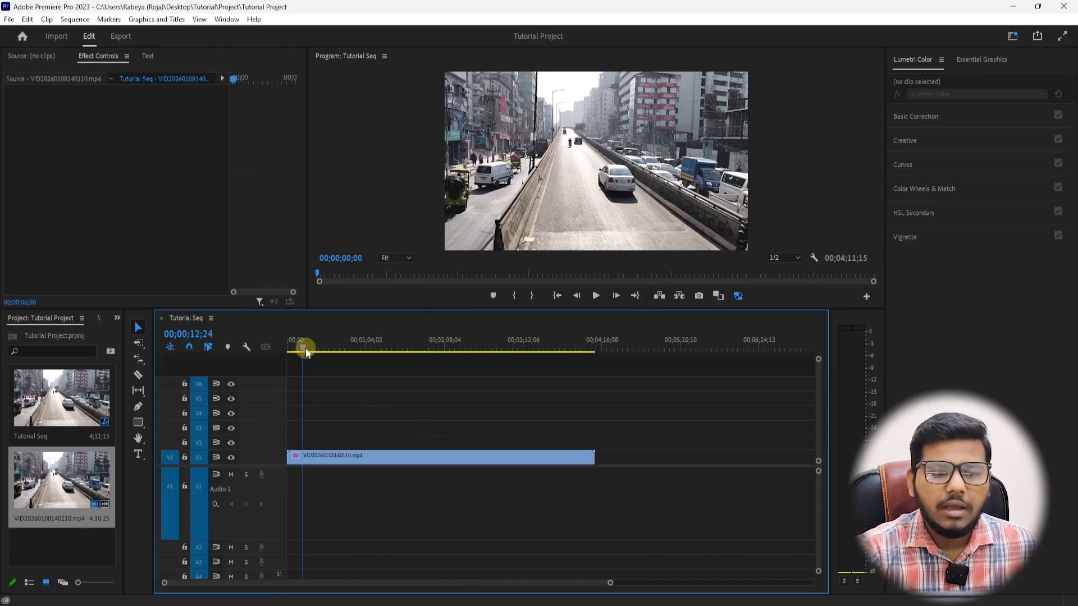
key("space")
left_click(345, 517)
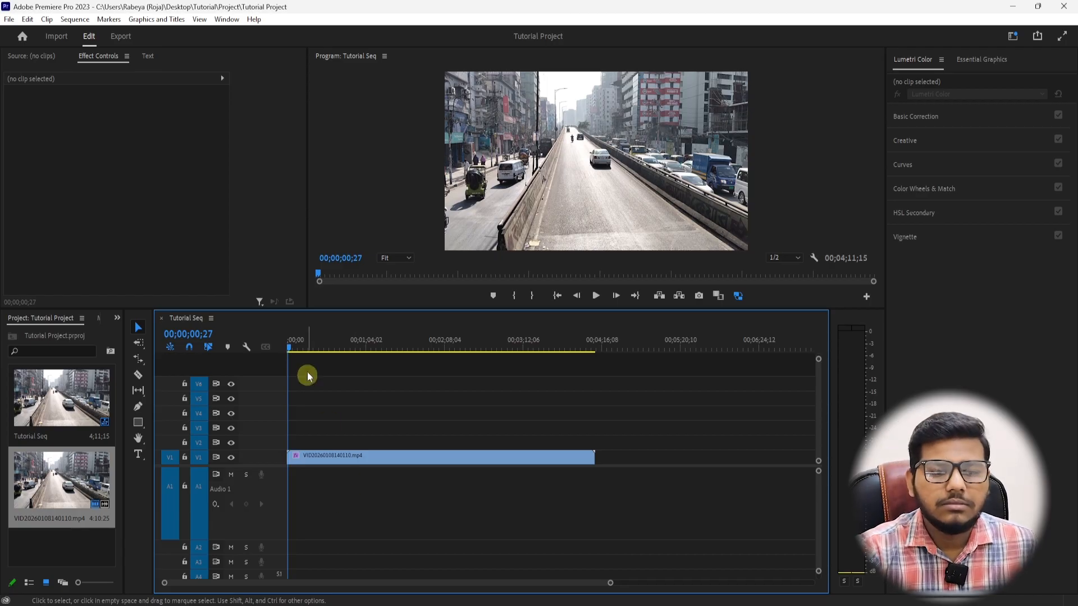
mouse_move(308, 352)
left_mouse_down()
mouse_move(332, 349)
mouse_move(285, 351)
mouse_move(345, 361)
mouse_move(307, 362)
left_mouse_up()
left_click(350, 412)
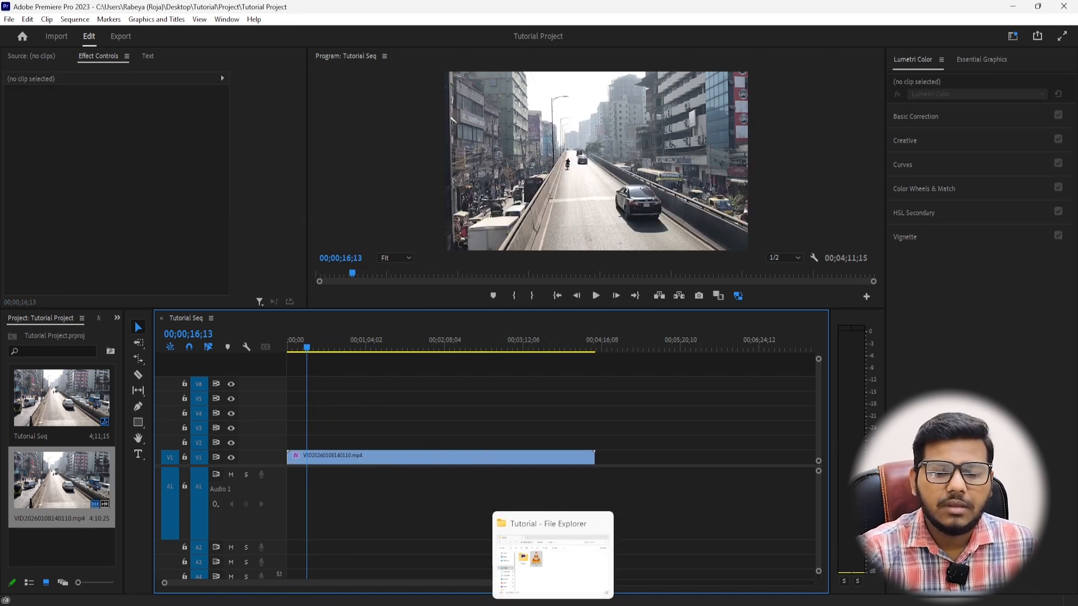
Import Corporate Is.mp3 from File Explorer onto audio track A1 and zoom in with the playhead at the music's start.
left_click(553, 553)
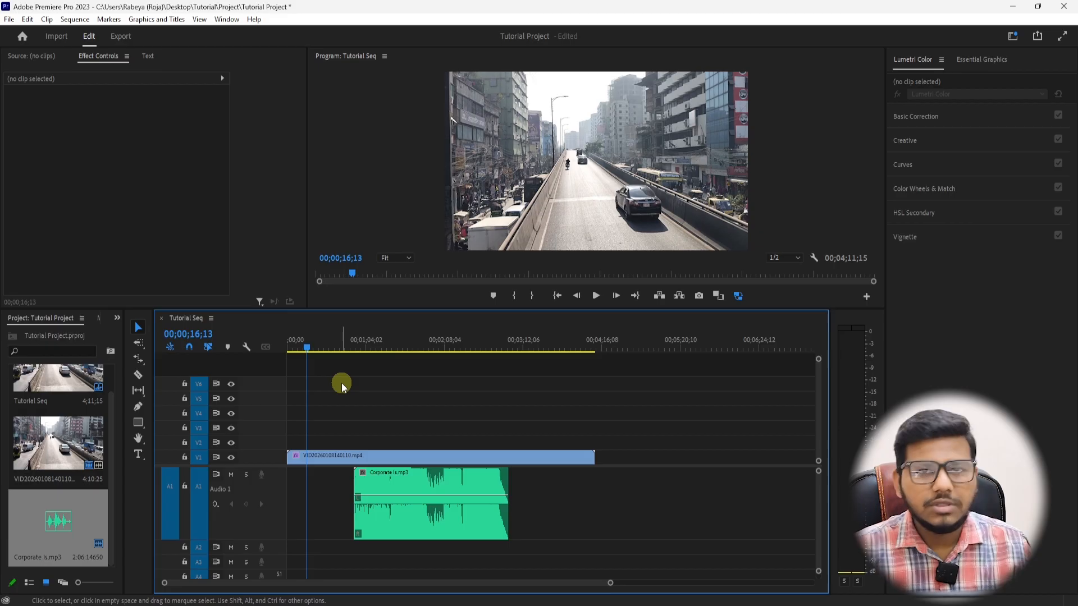
key("Down")
key("equal")
key("equal")
key("equal")
key("equal")
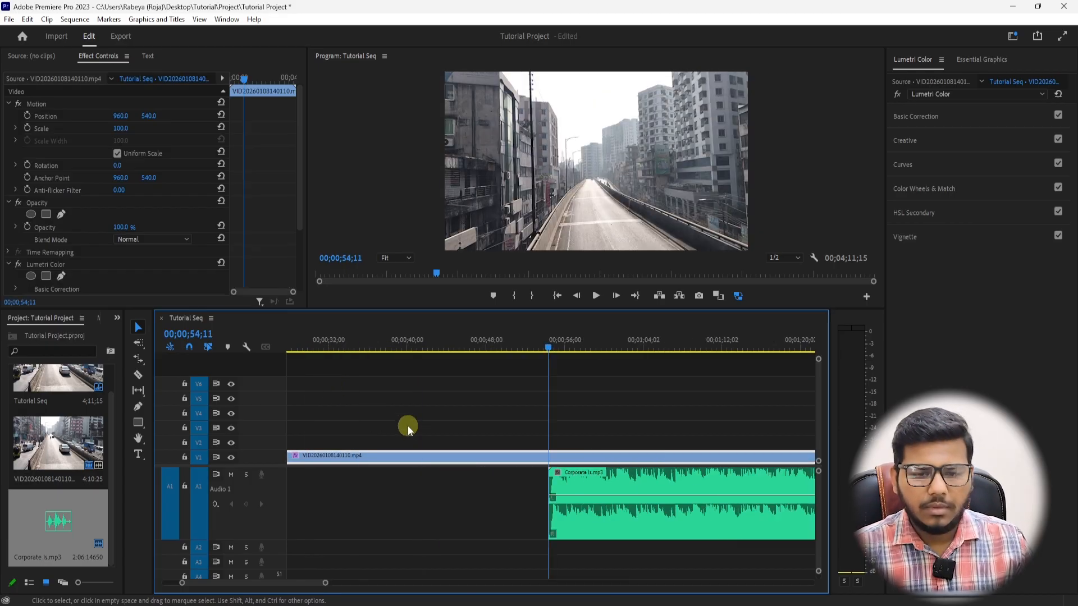
Delete the Corporate Is.mp3 clip from audio track A1.
left_click(587, 482)
key("Delete")
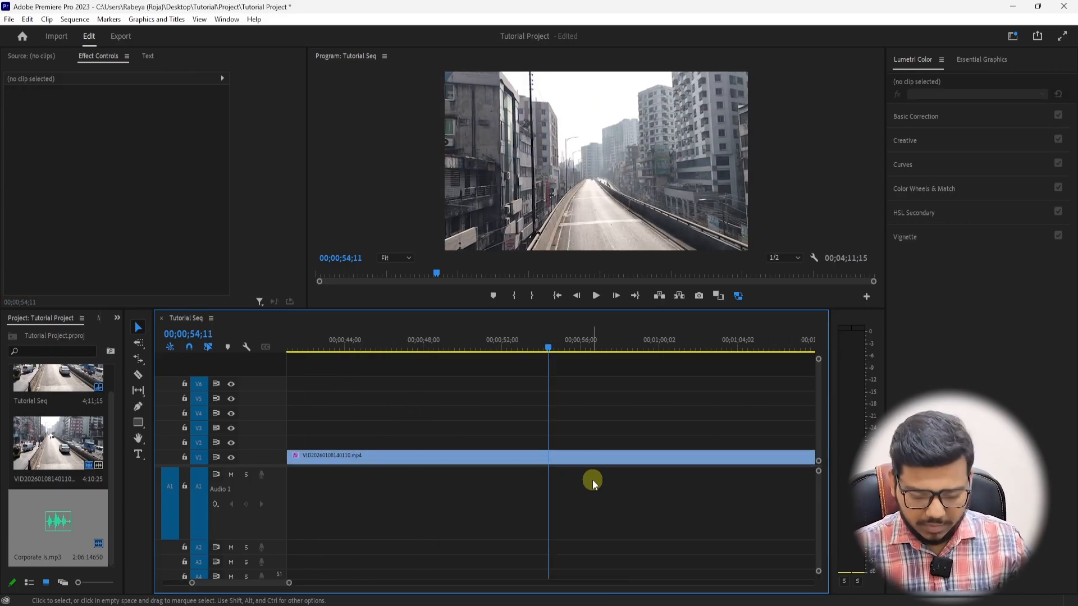
Paste the Corporate Is.mp3 clip at the start of audio track A1 and play the sequence from the beginning.
key("Home")
key("ctrl+v")
left_click(379, 382)
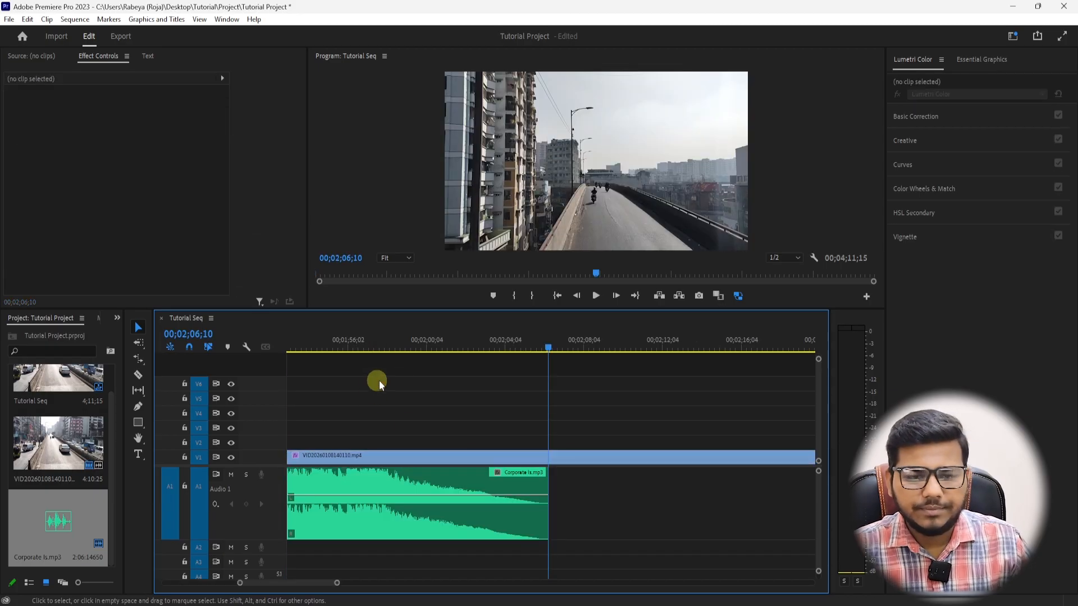
key("Home")
key("space")
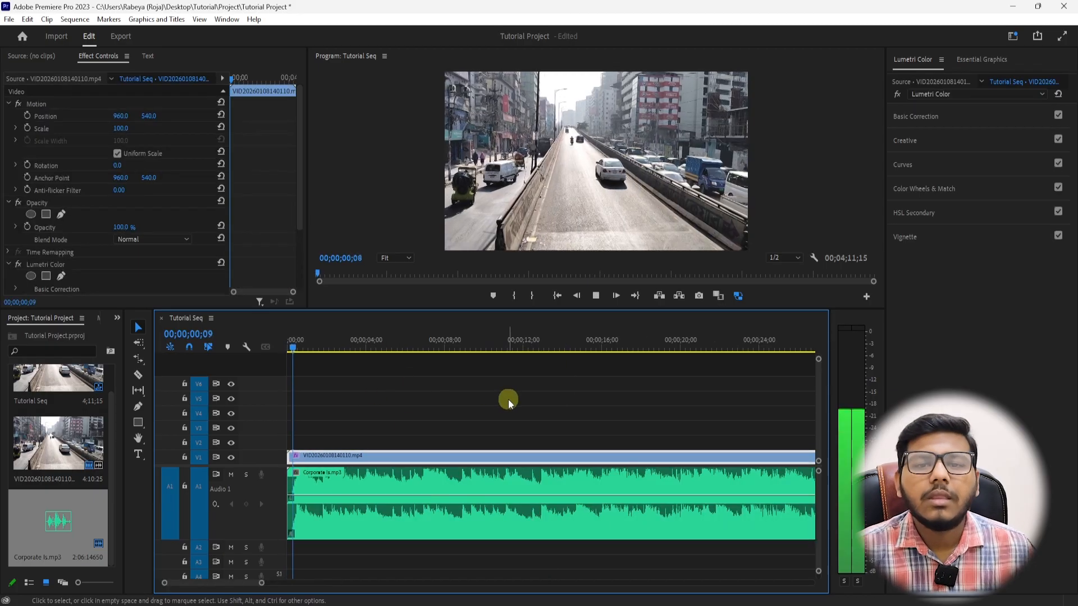
left_click(418, 482)
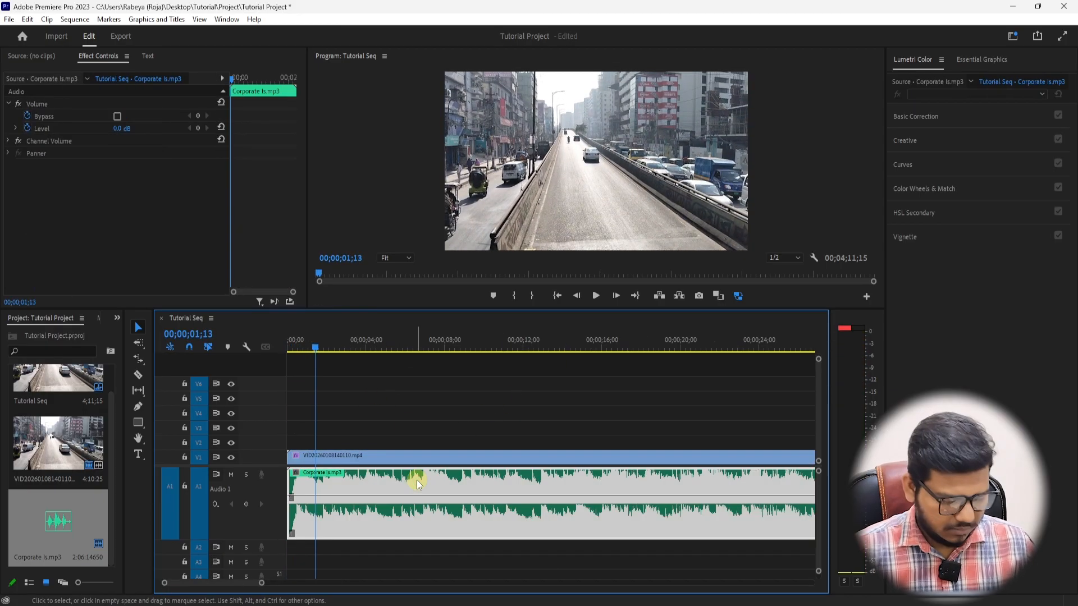
key("g")
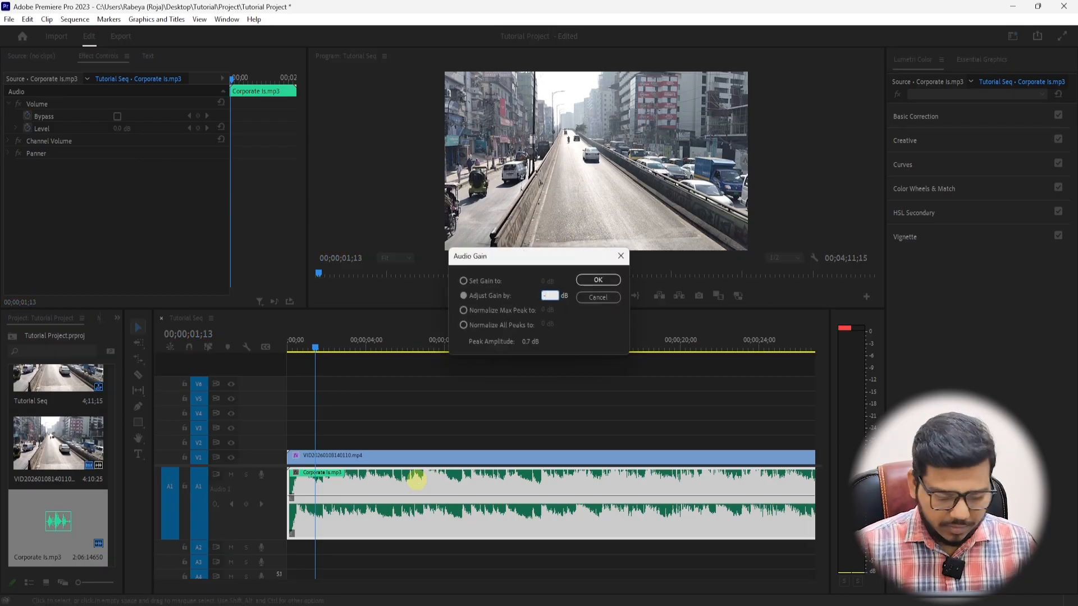
key("Escape")
right_click(358, 474)
left_click(343, 489)
Adjust the audio gain of the Corporate Is.mp3 clip on A1 by -10 dB.
right_click(359, 481)
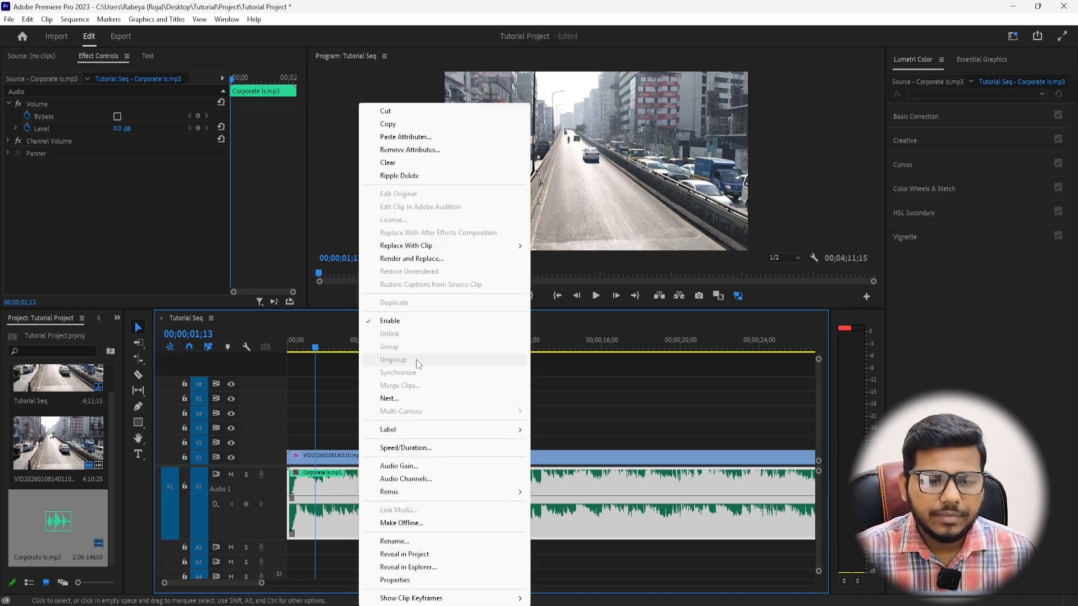
left_click(399, 466)
left_click(549, 295)
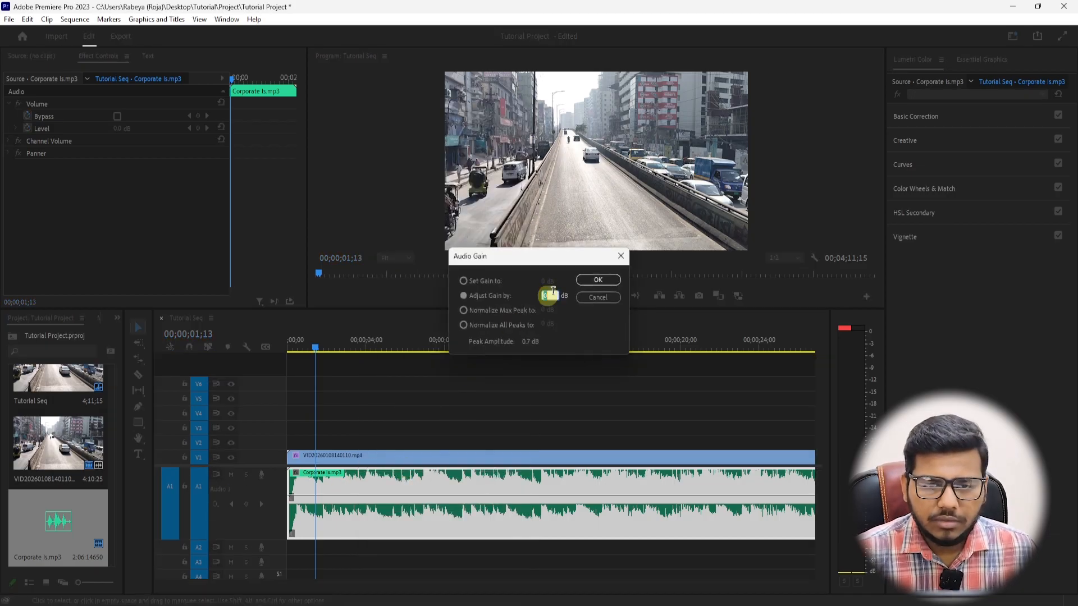
double_click(559, 293)
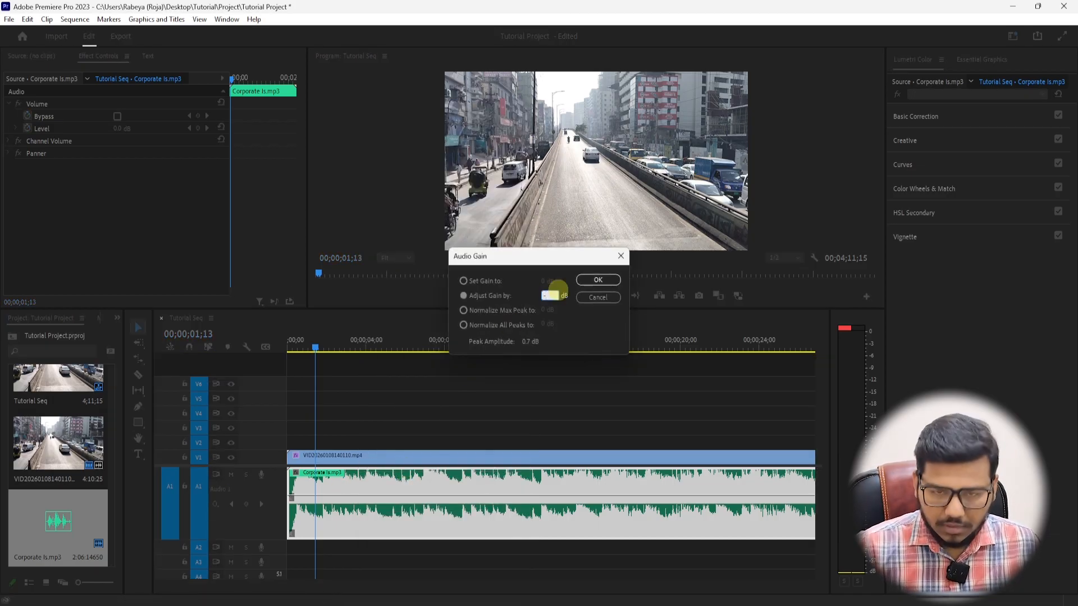
key("Return")
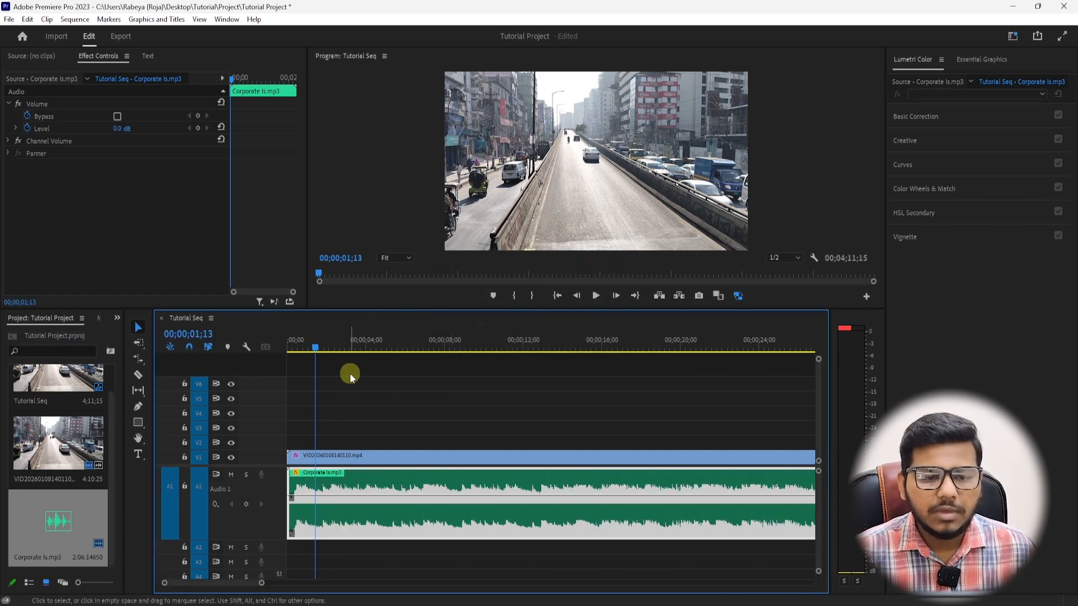
Return the playhead to 00;00;00;00 and play the sequence to check the reduced music volume.
left_click(338, 458)
left_click(334, 481)
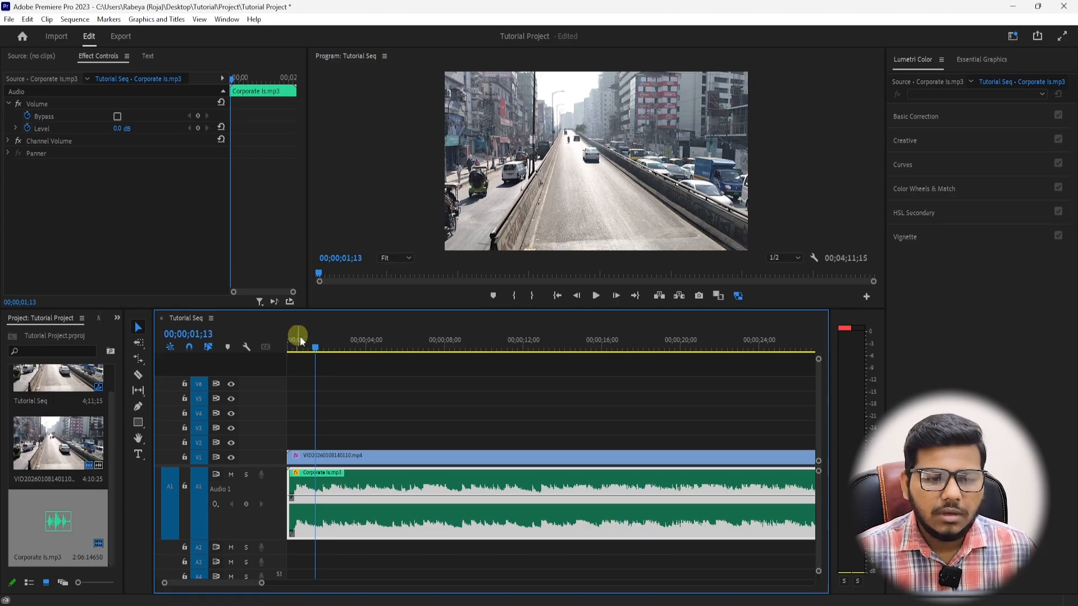
left_click_drag(295, 340, 278, 343)
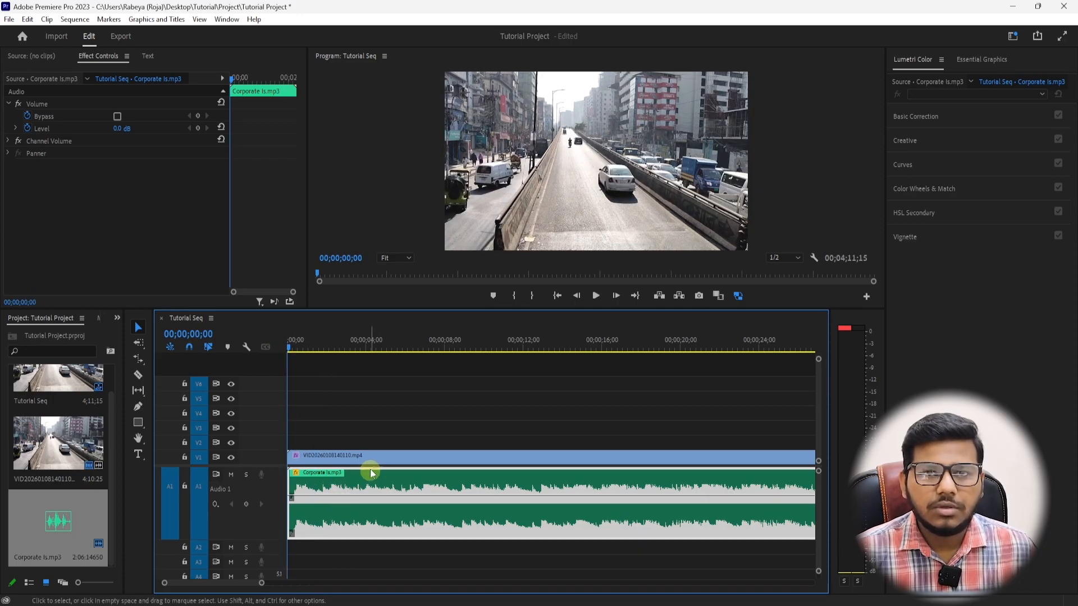
left_click(312, 396)
left_click(290, 341)
key("space")
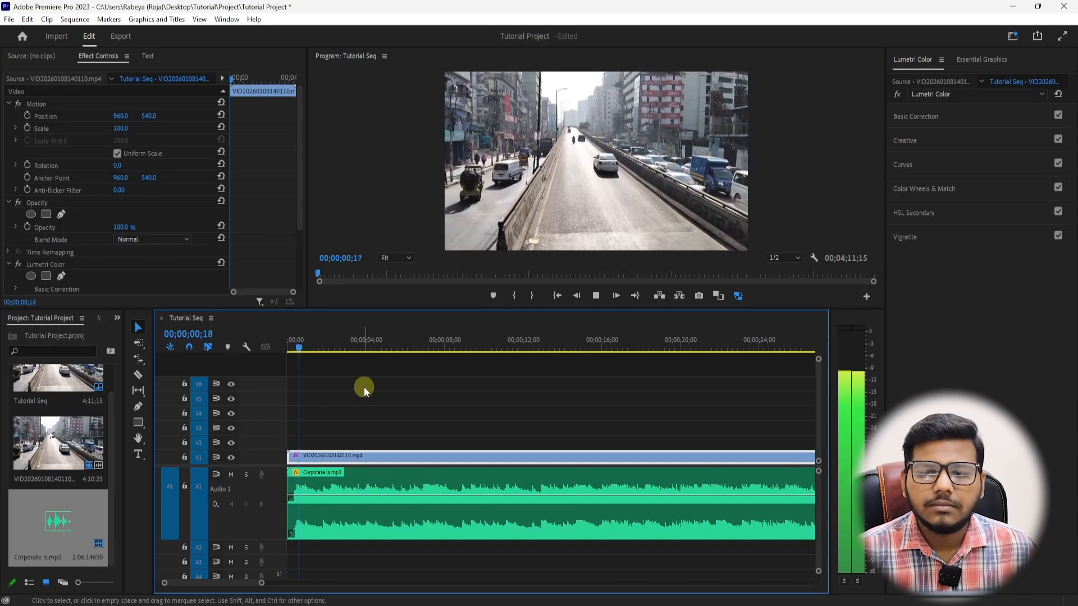
Split the Corporate Is.mp3 clip on A1 at 00;00;00;10 with the Razor tool.
left_click(289, 347)
left_click(335, 408)
key("=")
key("=")
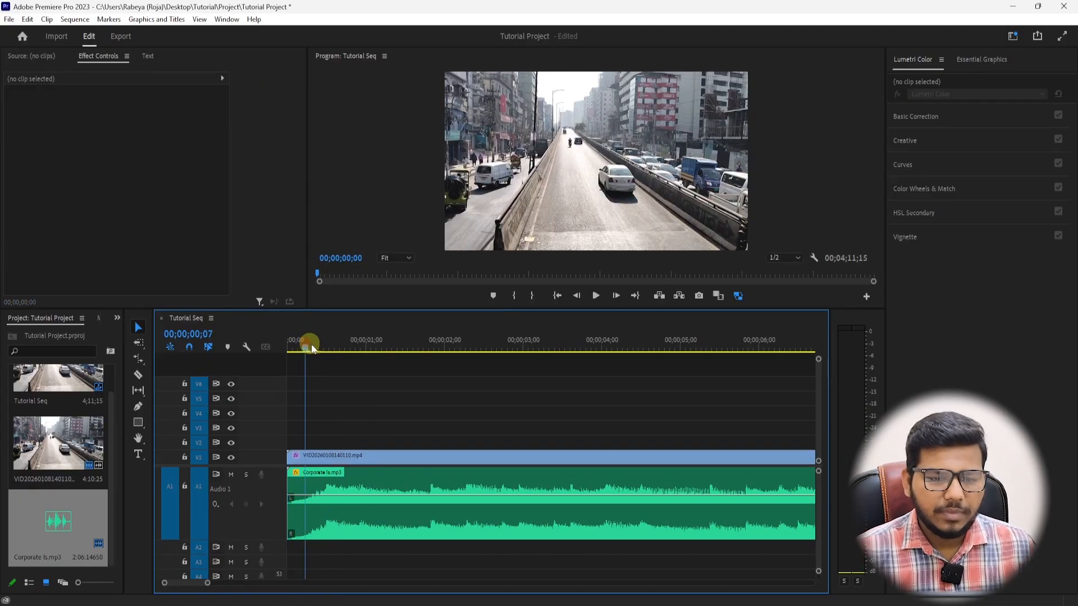
left_click(313, 344)
left_click(321, 487)
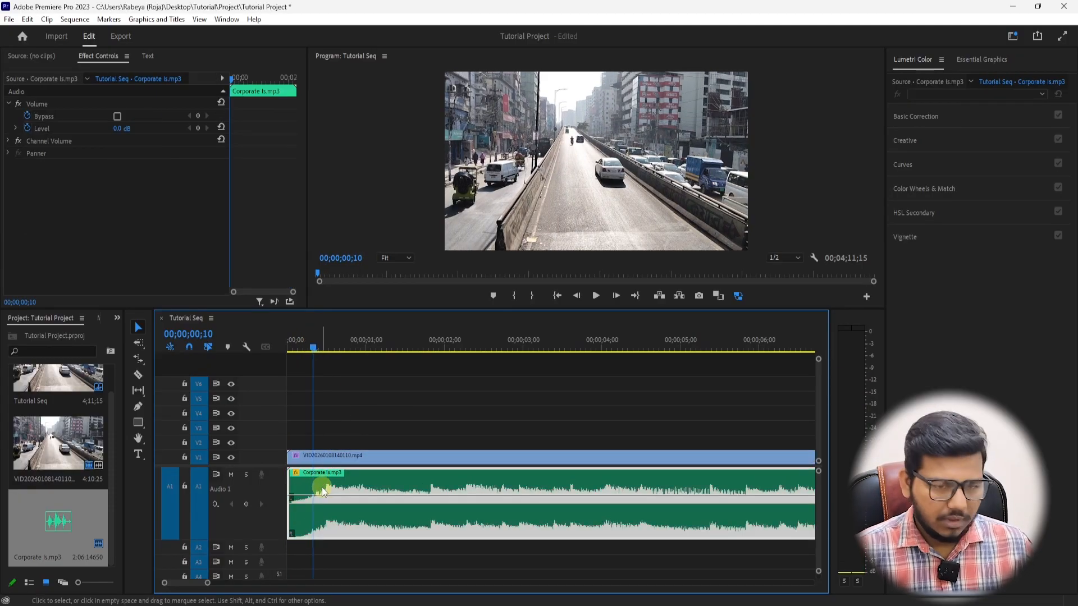
key("c")
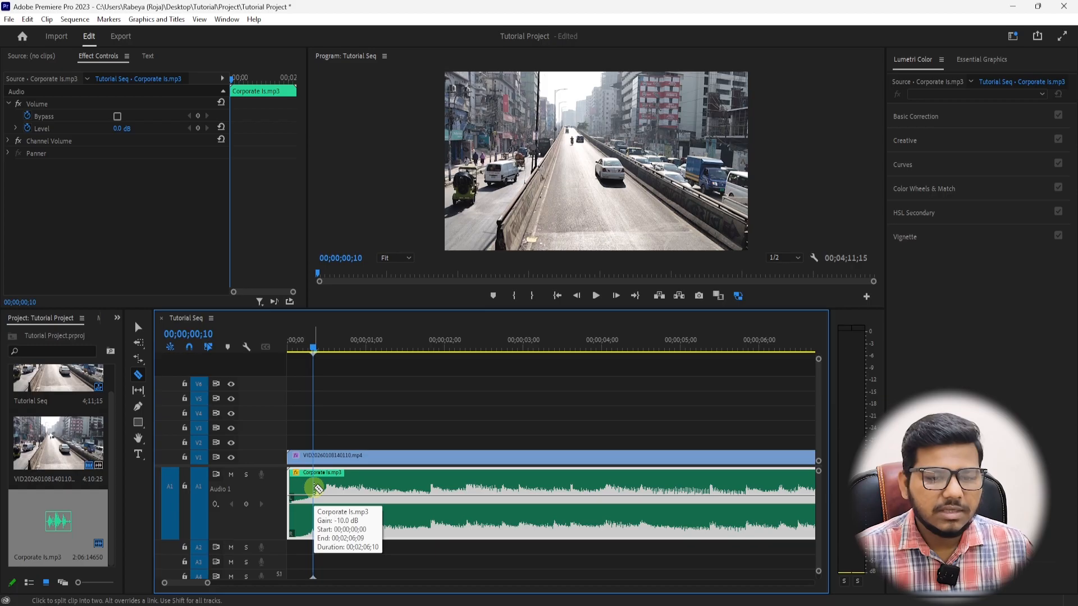
left_click(316, 488)
left_click(345, 478)
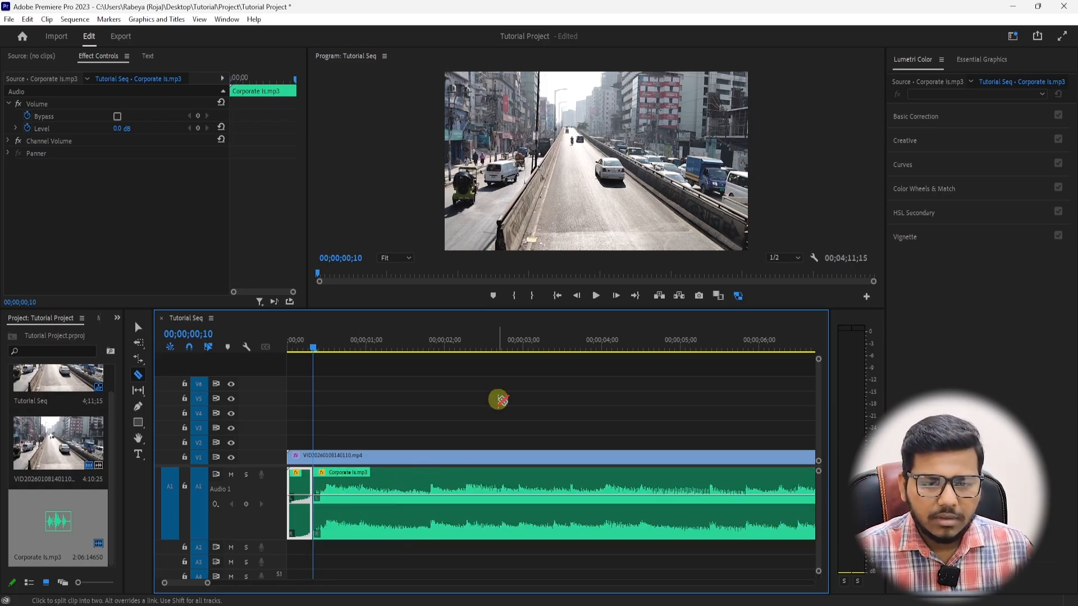
Delete the short opening piece of the music on A1 and move the remaining music to the sequence start.
key("c")
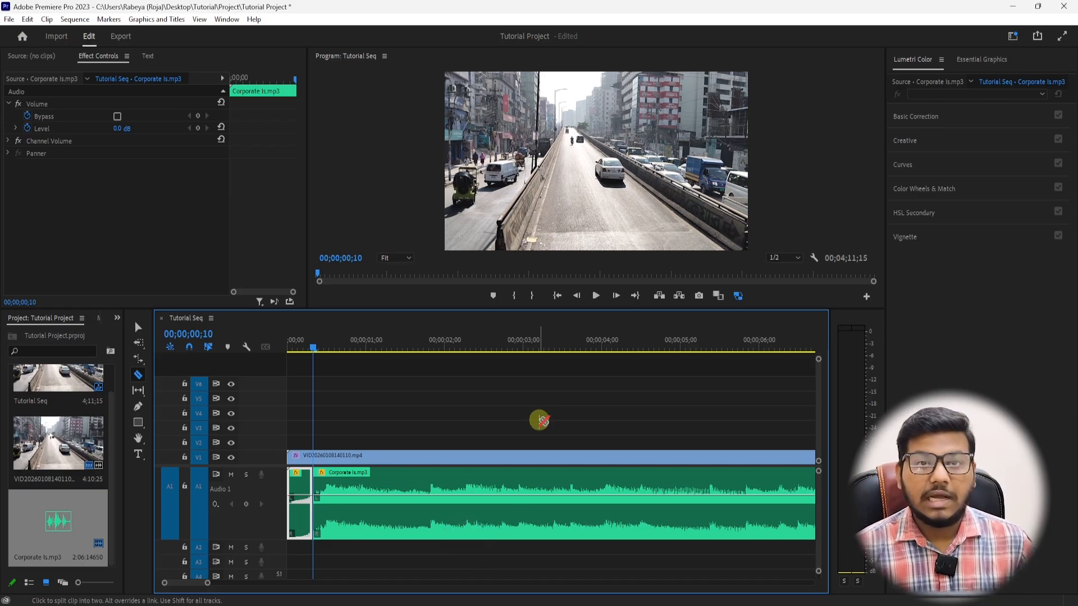
key("v")
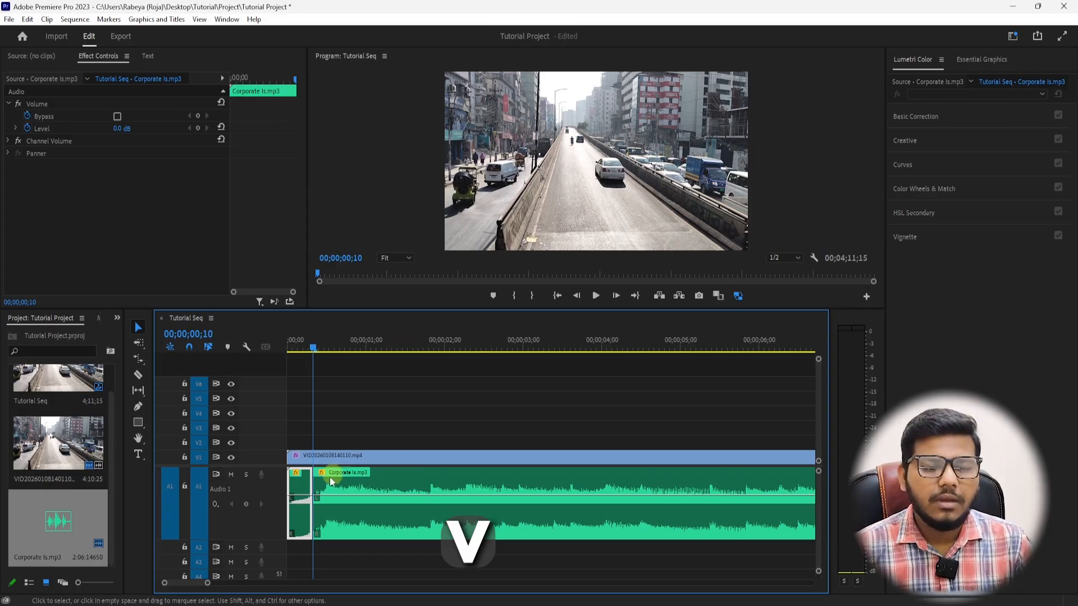
key("Delete")
left_click_drag(394, 486, 368, 487)
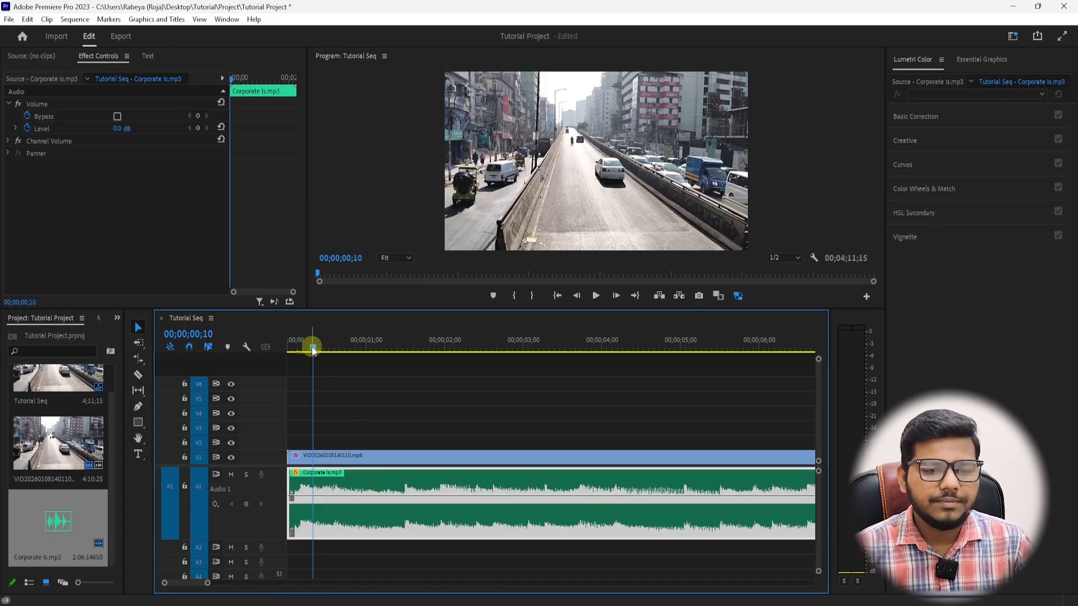
Play the sequence from the start to check how the trimmed music begins.
left_click_drag(309, 345, 258, 354)
key("space")
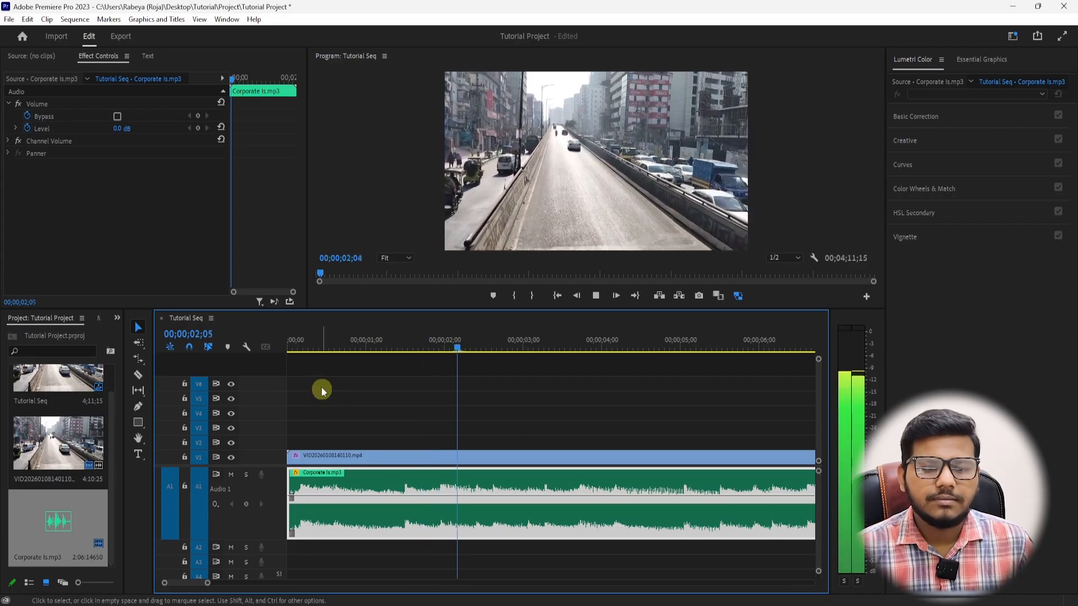
left_click(291, 344)
key("space")
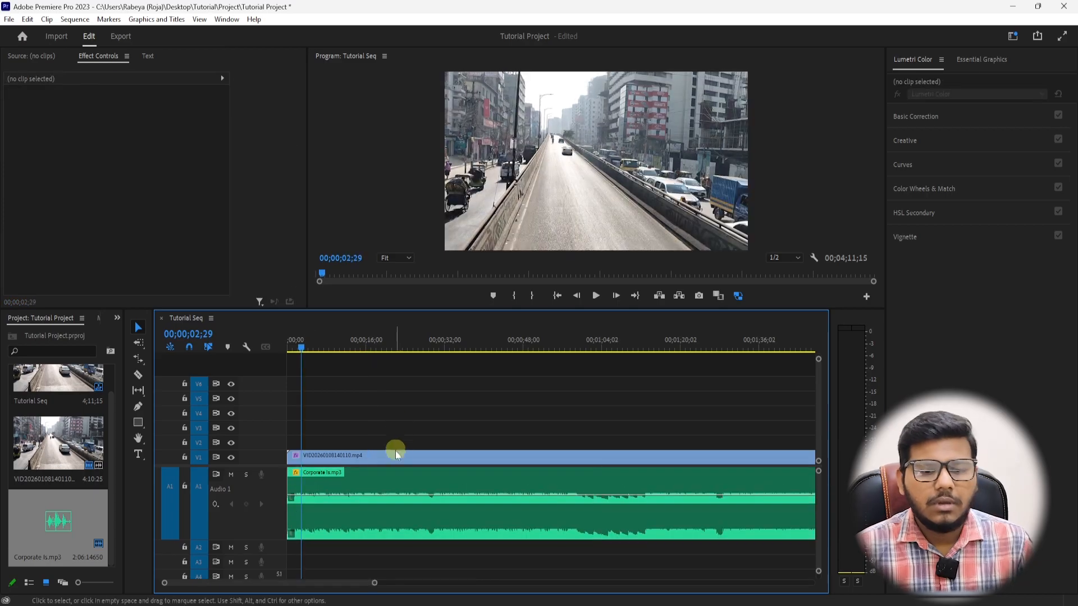
Return the playhead to 00;00;00;00 and replay the opening up to 00;00;01;08.
key("minus")
key("equal")
key("equal")
key("equal")
key("equal")
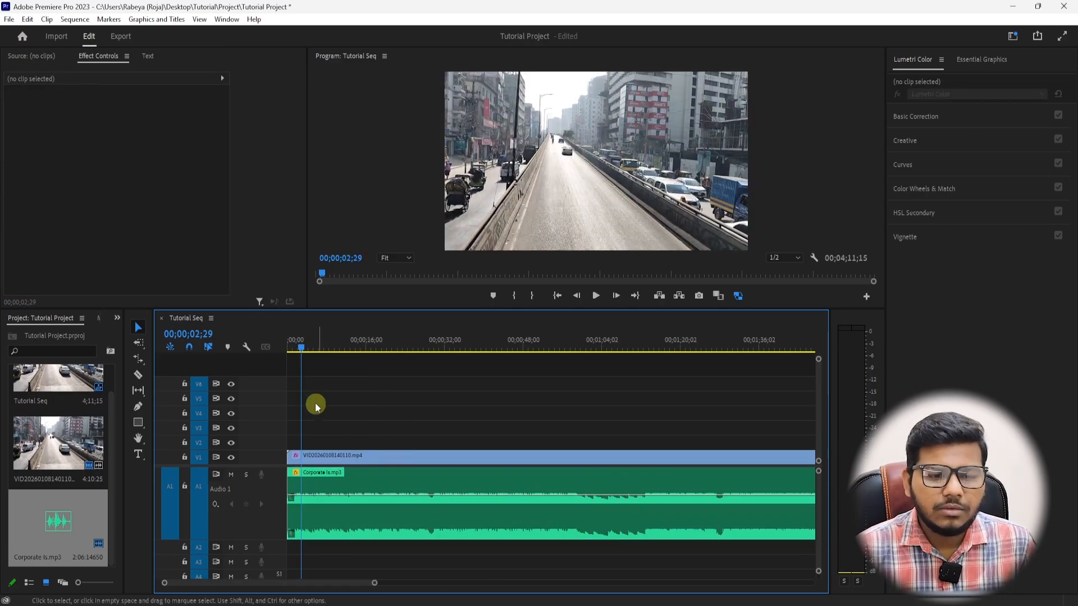
key("Home")
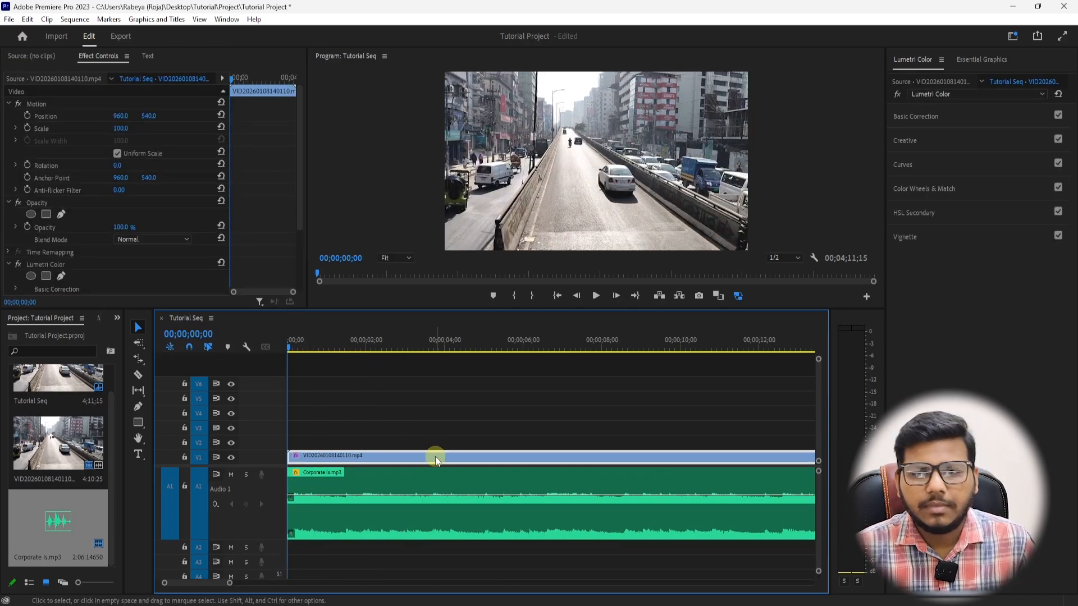
key("space")
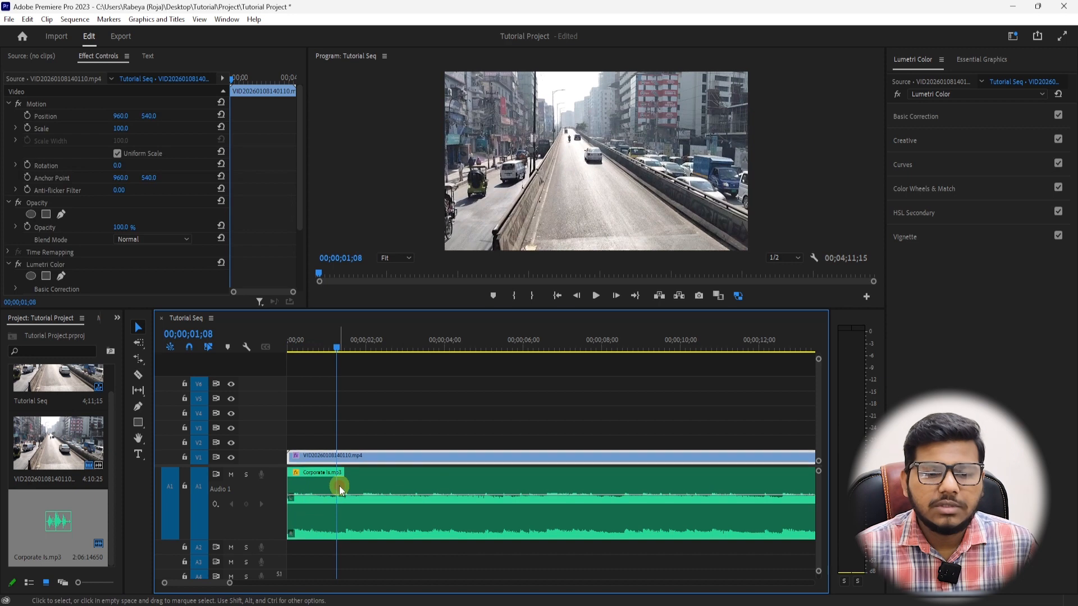
Shift the music clip along audio track A1 away from the sequence start and undo the move.
left_click(339, 486)
left_click_drag(335, 482, 437, 485)
key("ctrl+z")
key("ctrl+z")
Lock audio track A1 to protect the background music from edits.
left_click(348, 486)
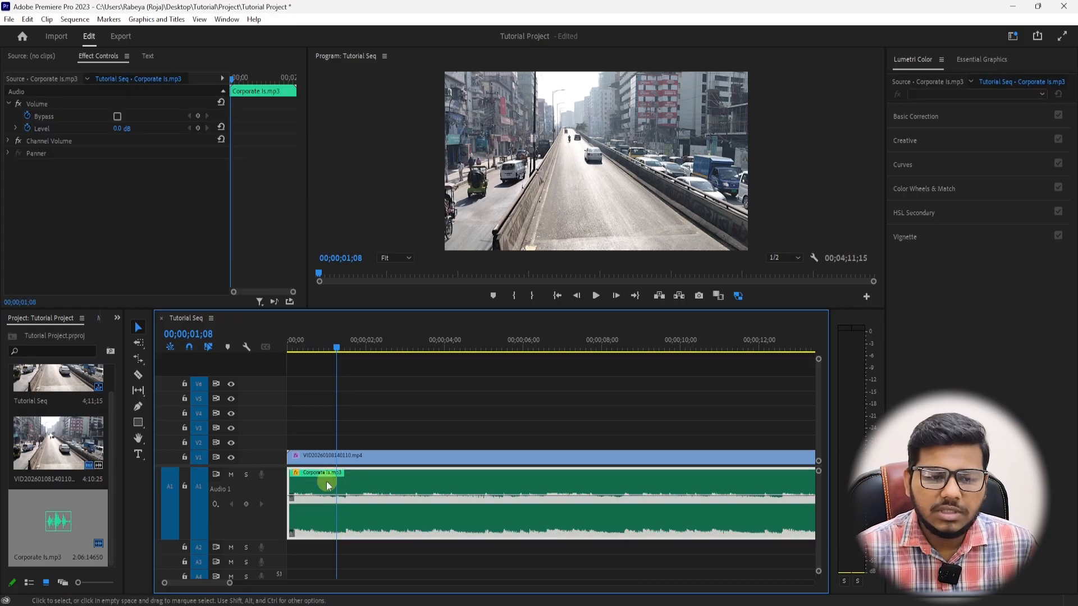
left_click(183, 488)
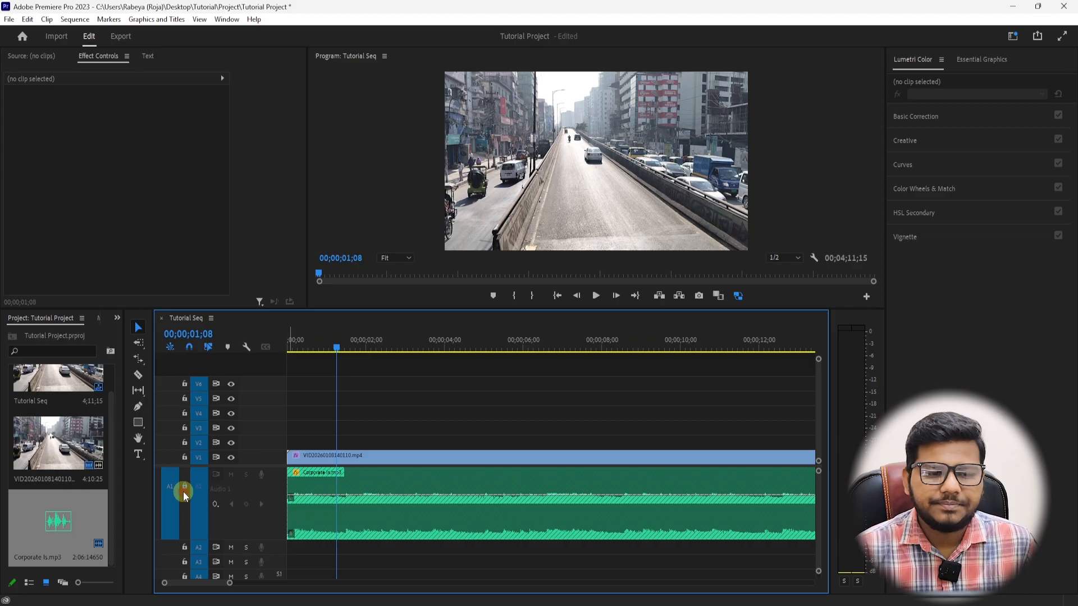
key("minus")
key("minus")
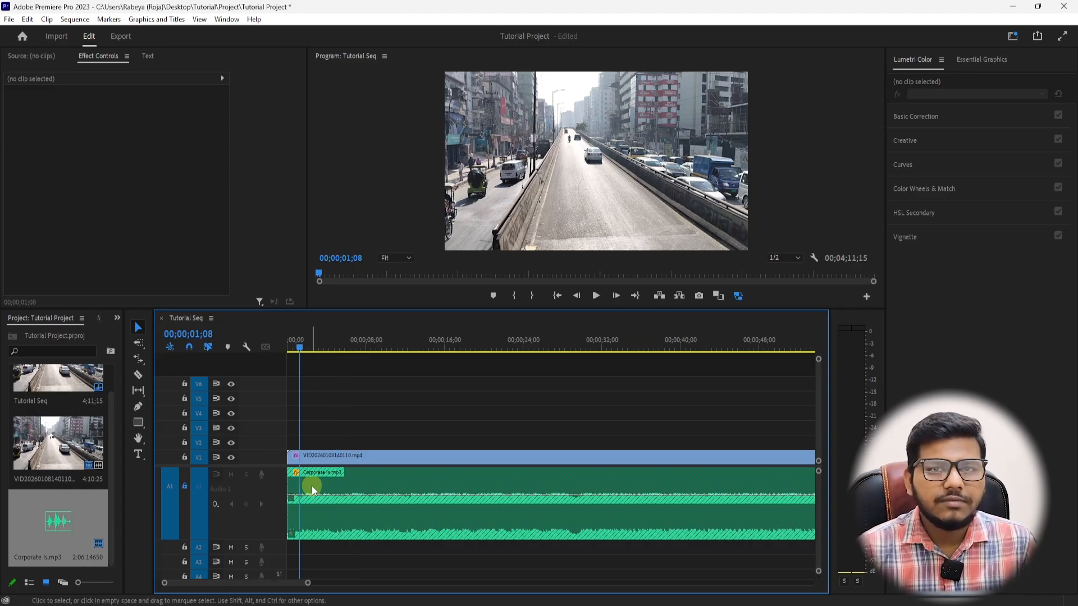
Split the video clip on V1 at 00;00;05;05 and delete the portion before the cut.
key("Home")
key("equal")
key("equal")
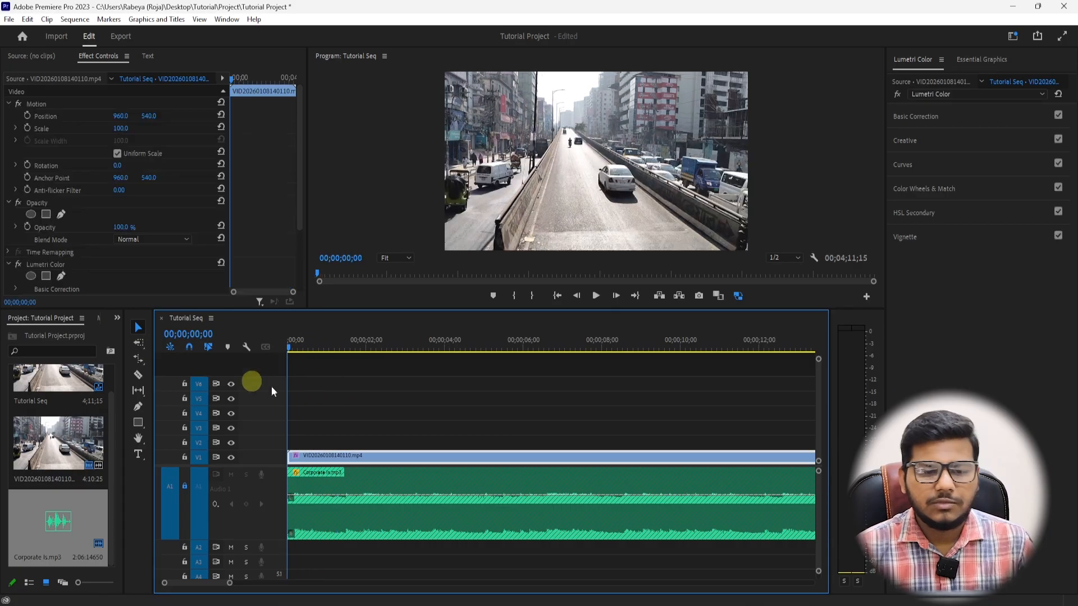
key("space")
left_click_drag(348, 345, 491, 356)
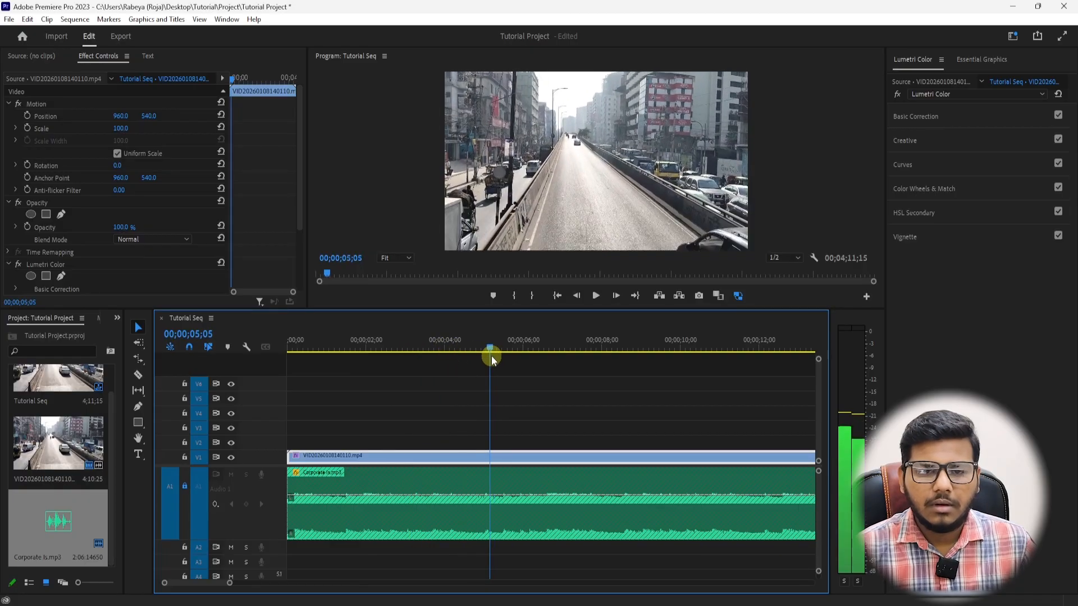
key("ctrl+k")
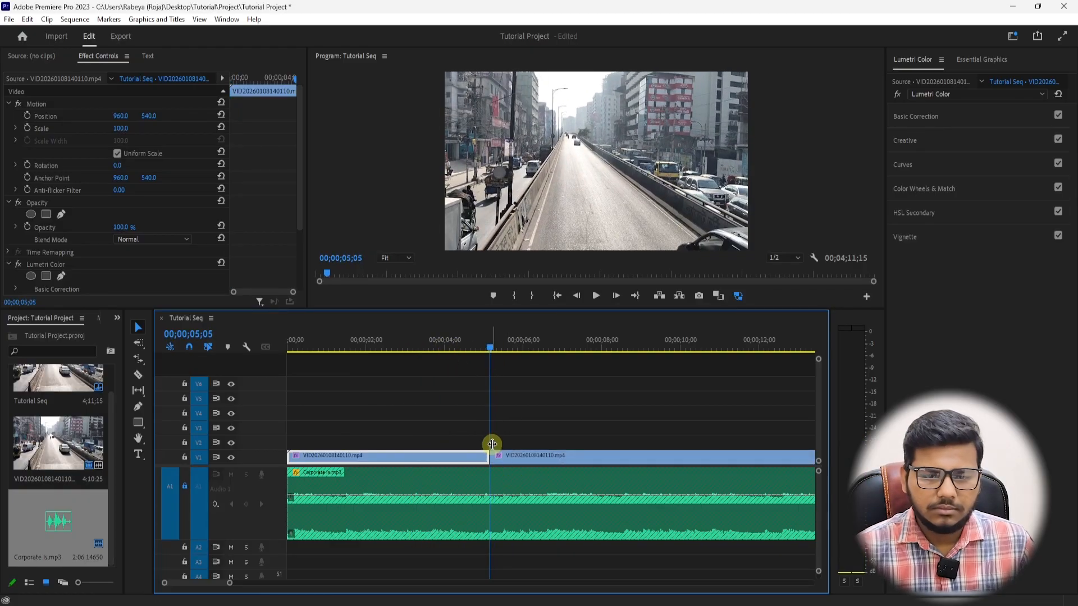
left_click_drag(472, 432, 437, 510)
key("Delete")
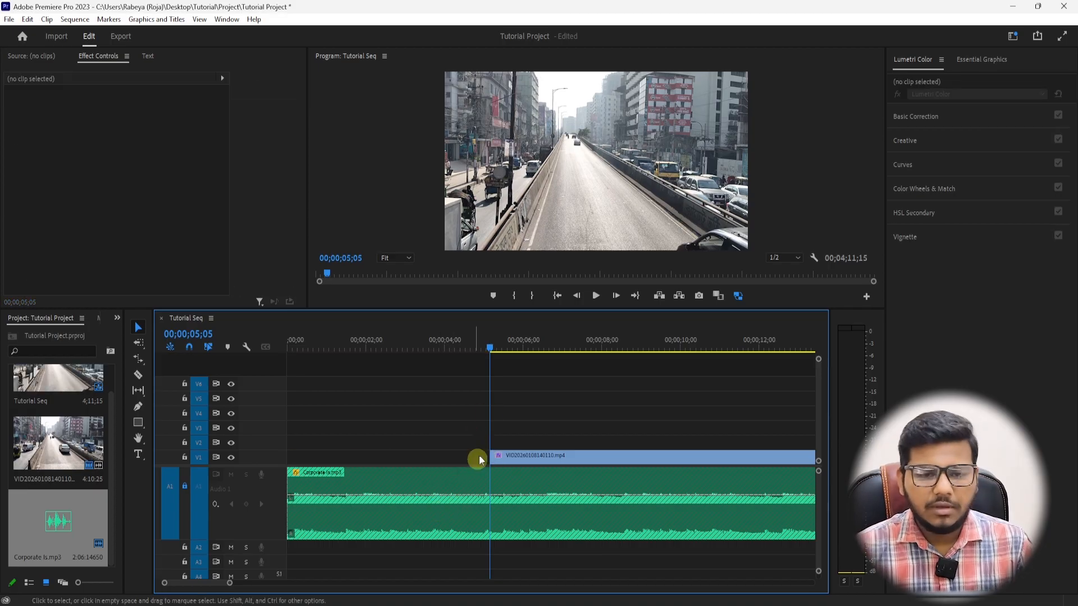
Split off about two seconds from the front of the remaining V1 clip and move that piece to the sequence start.
key("minus")
left_click_drag(385, 344, 250, 346)
key("ctrl+k")
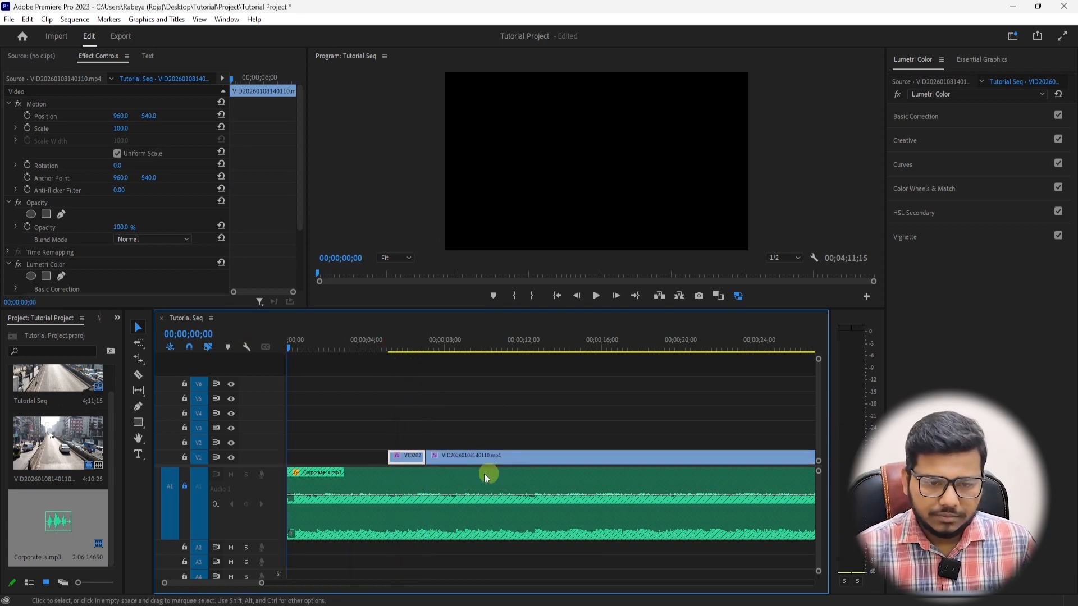
left_click_drag(411, 464, 310, 463)
left_click(300, 344)
left_click_drag(301, 345, 296, 345)
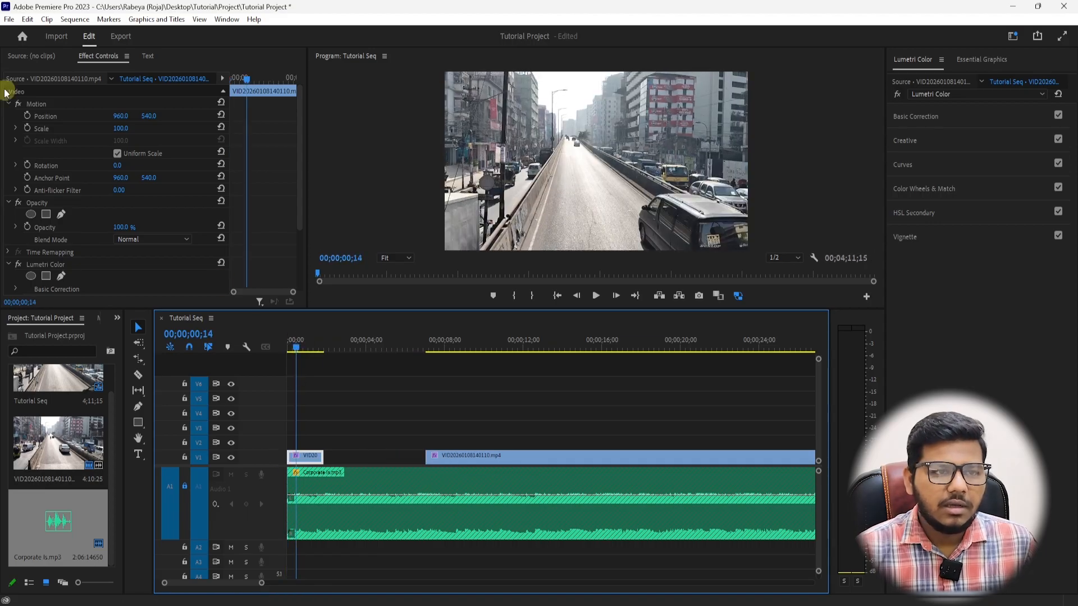
Open the keyboard shortcut settings, check the available keyboard layout presets, and close the settings without changing the layout.
left_click(7, 20)
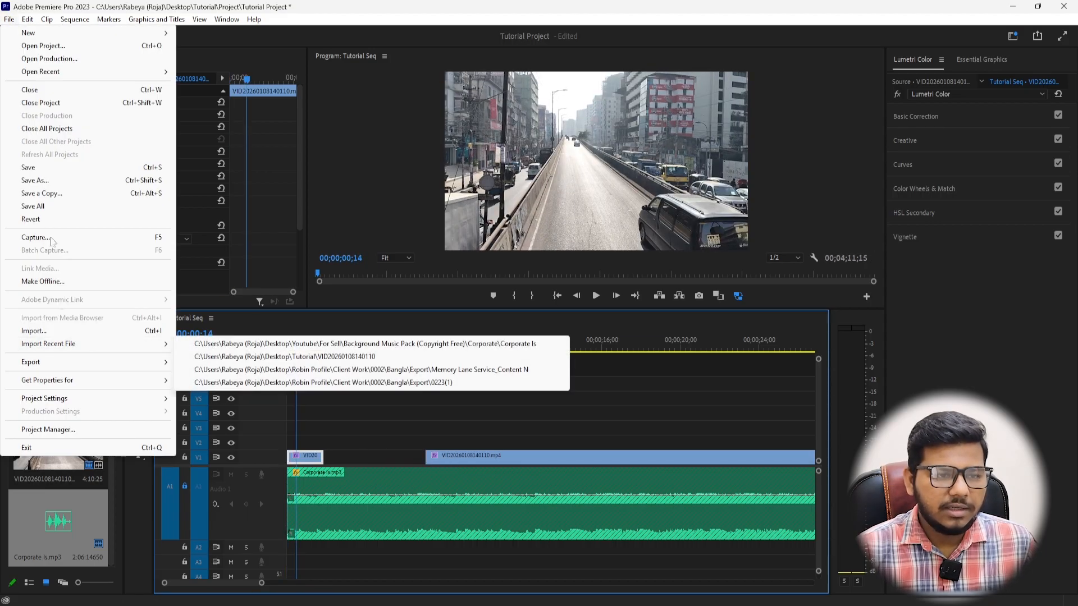
mouse_move(25, 21)
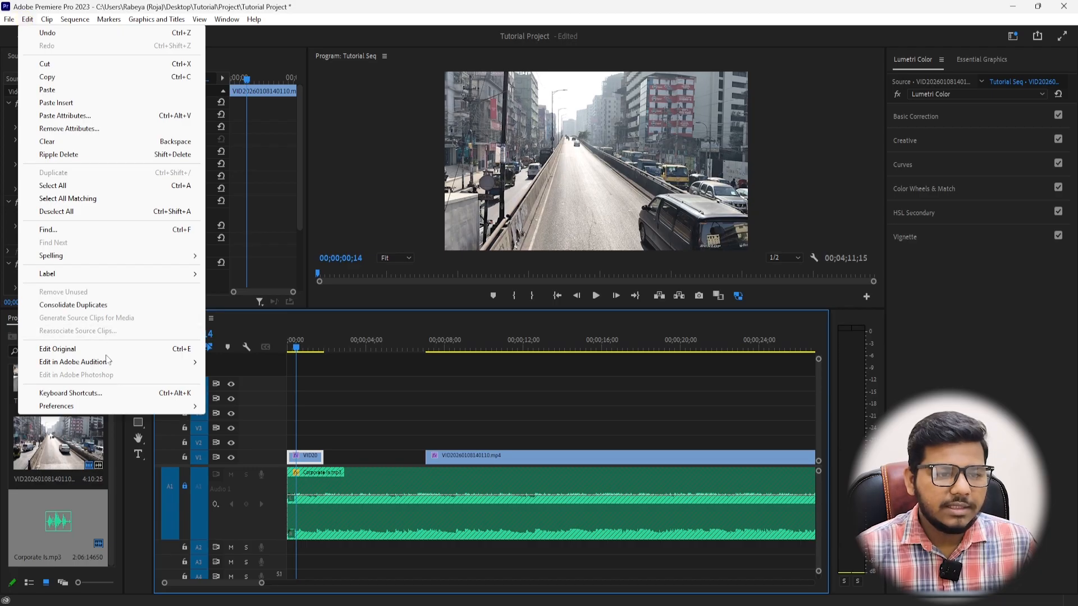
mouse_move(157, 409)
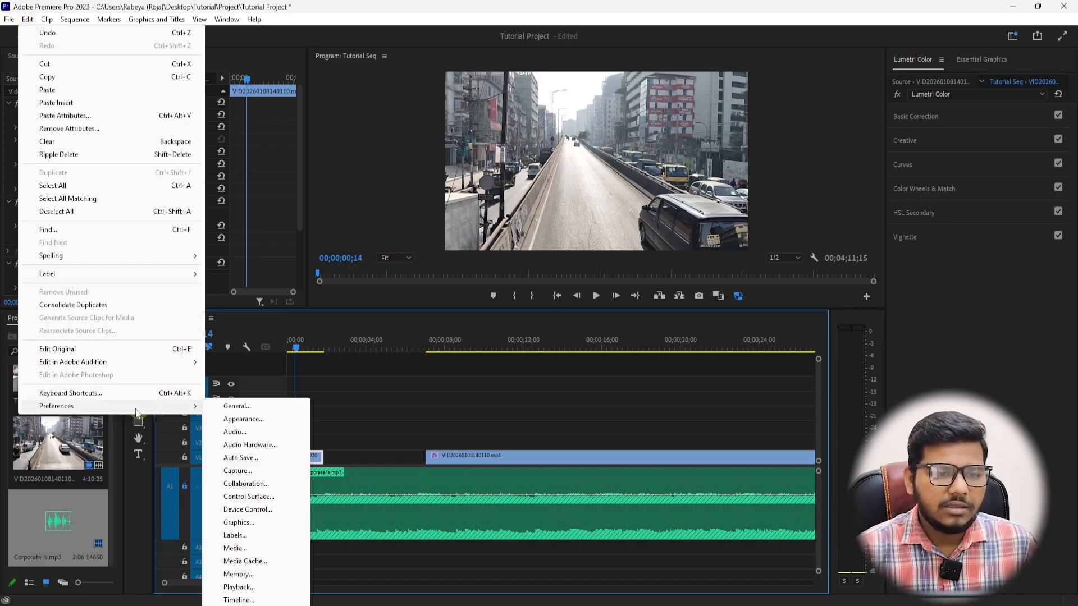
left_click(62, 397)
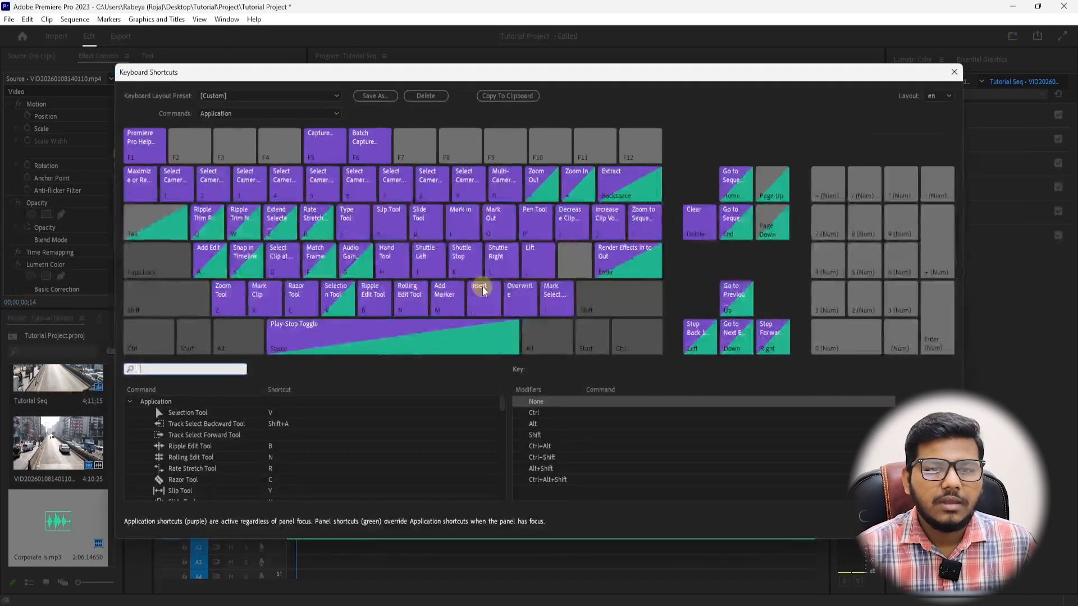
left_click(325, 96)
left_click(257, 161)
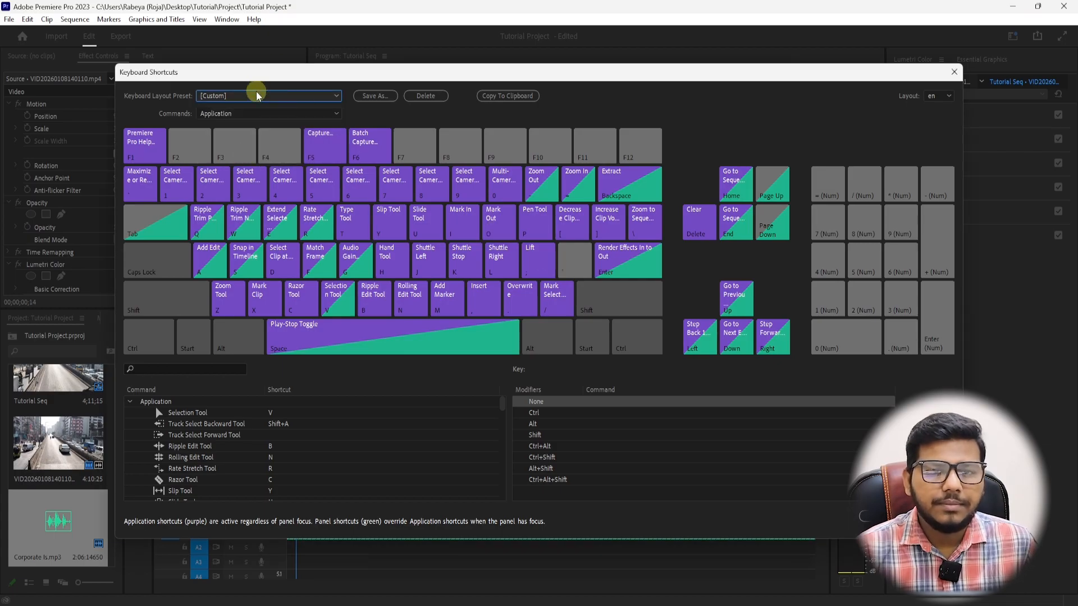
left_click(931, 516)
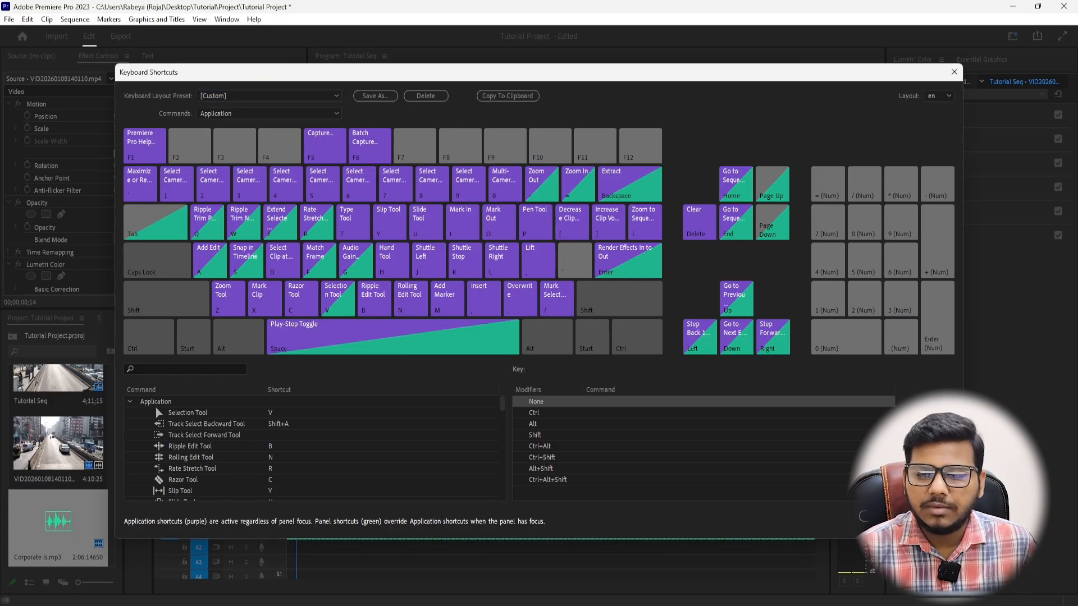
left_click(524, 448)
left_click(311, 372)
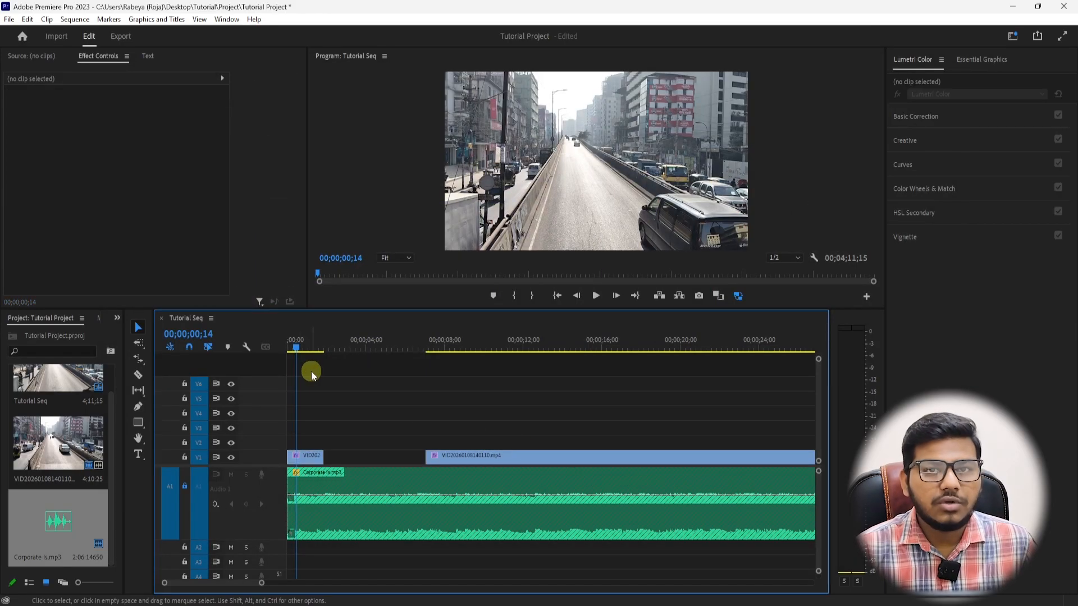
Examine the shortcuts assigned to the application commands, including the Razor Tool, in the keyboard shortcut settings.
left_click(303, 348)
left_click(306, 456)
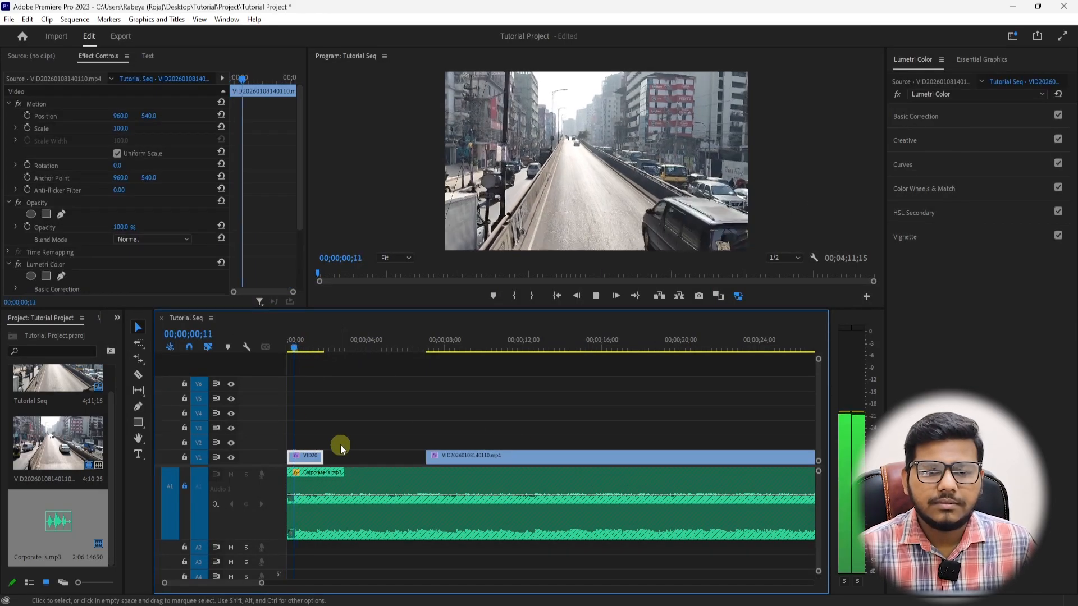
left_click(28, 19)
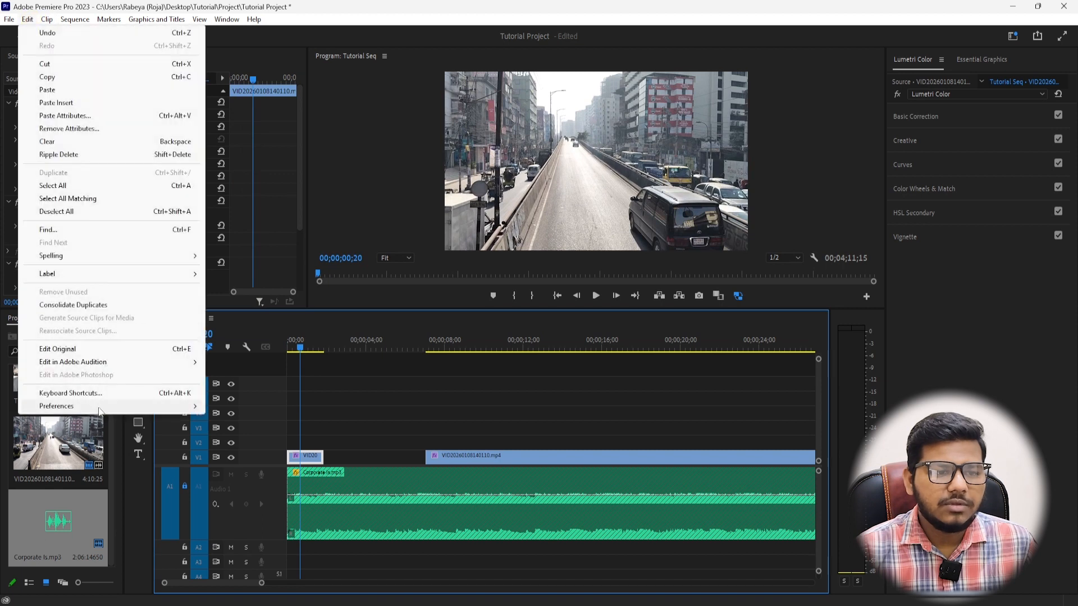
left_click(85, 393)
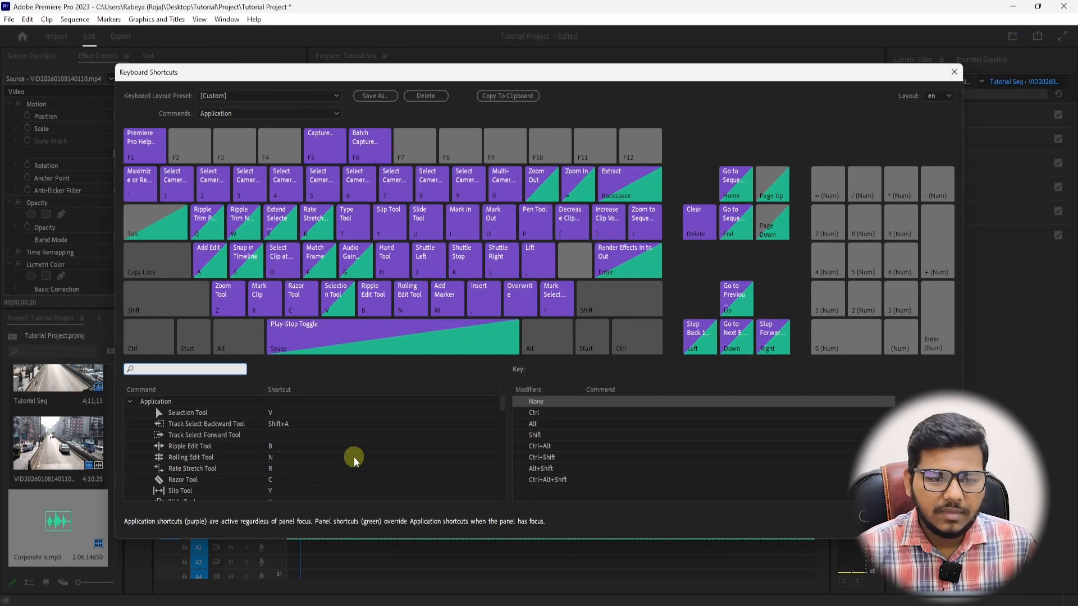
left_click(250, 481)
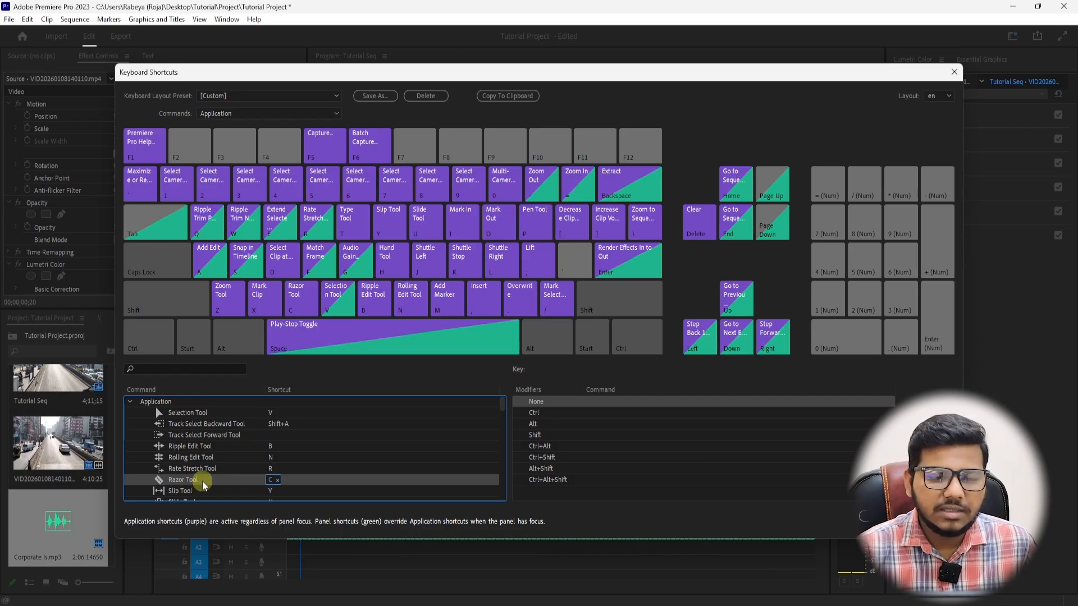
scroll(314, 466, "down", 2)
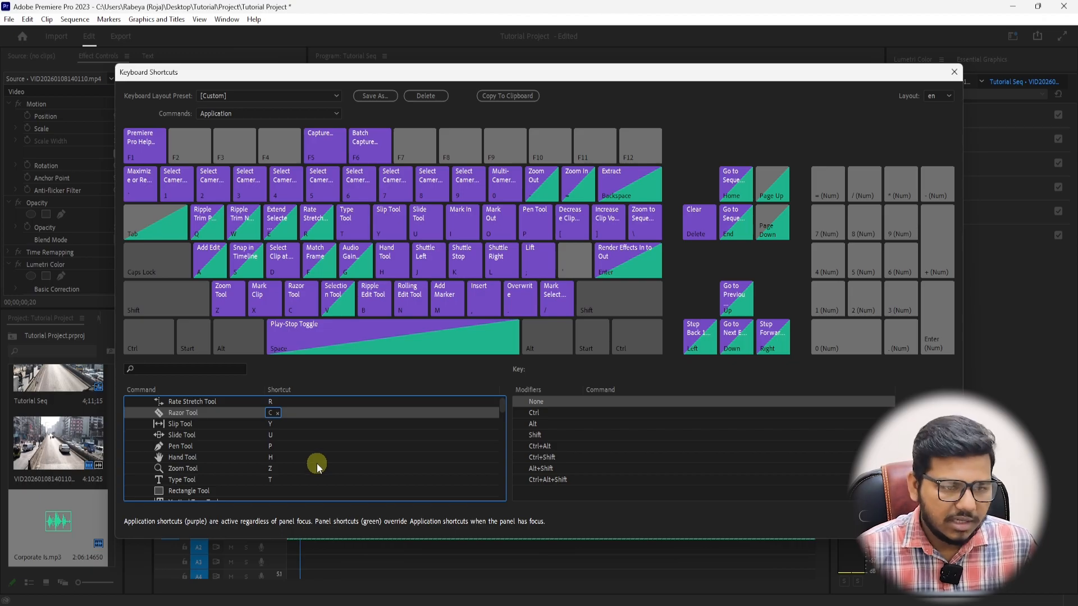
scroll(317, 463, "up", 2)
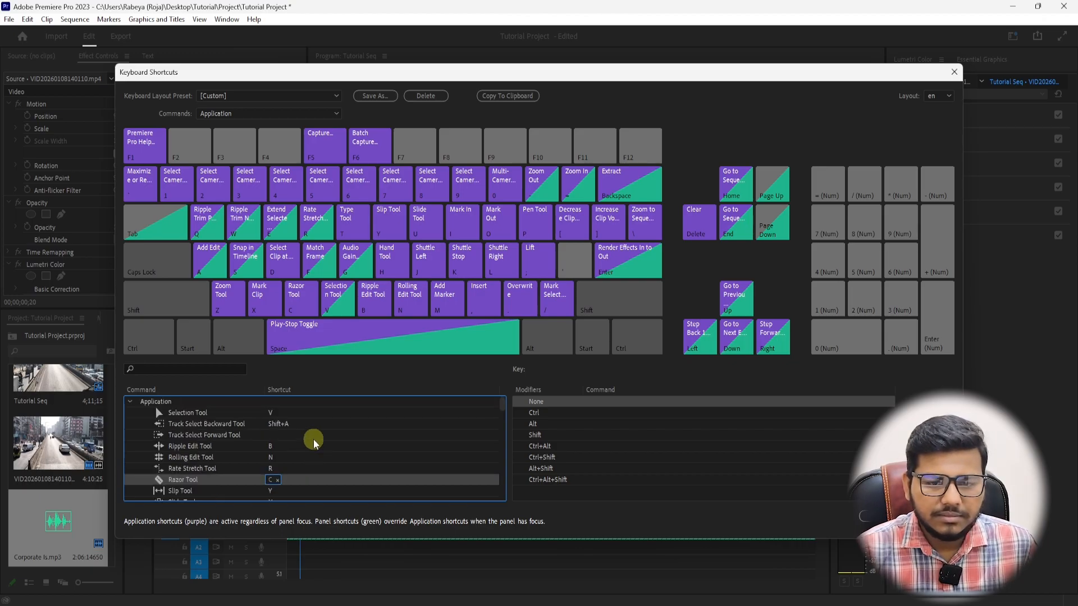
scroll(314, 442, "down", 3)
scroll(315, 443, "up", 2)
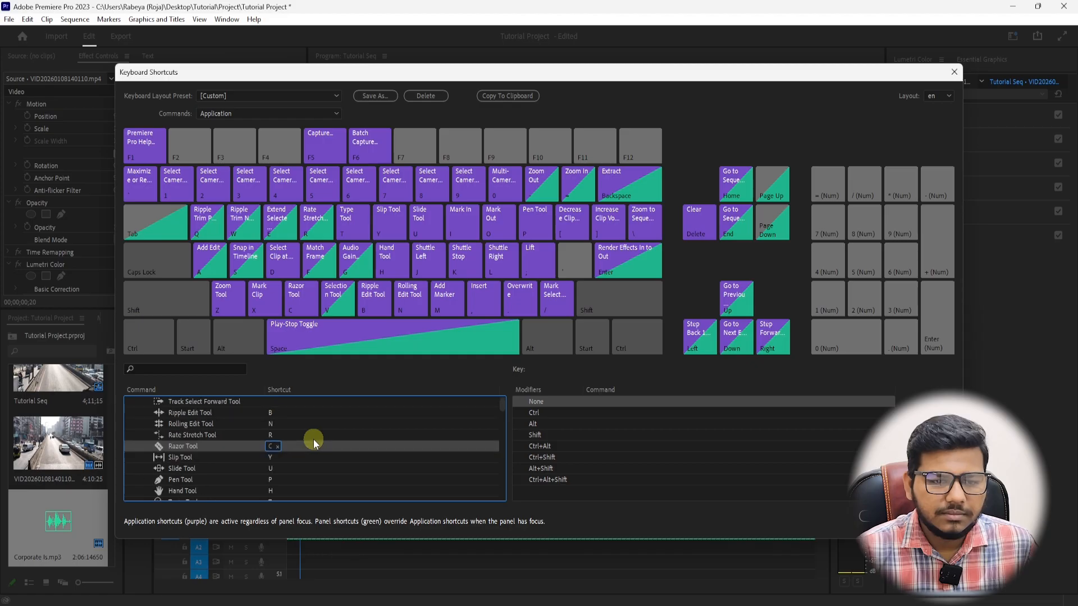
scroll(313, 441, "up", 1)
scroll(314, 442, "down", 10)
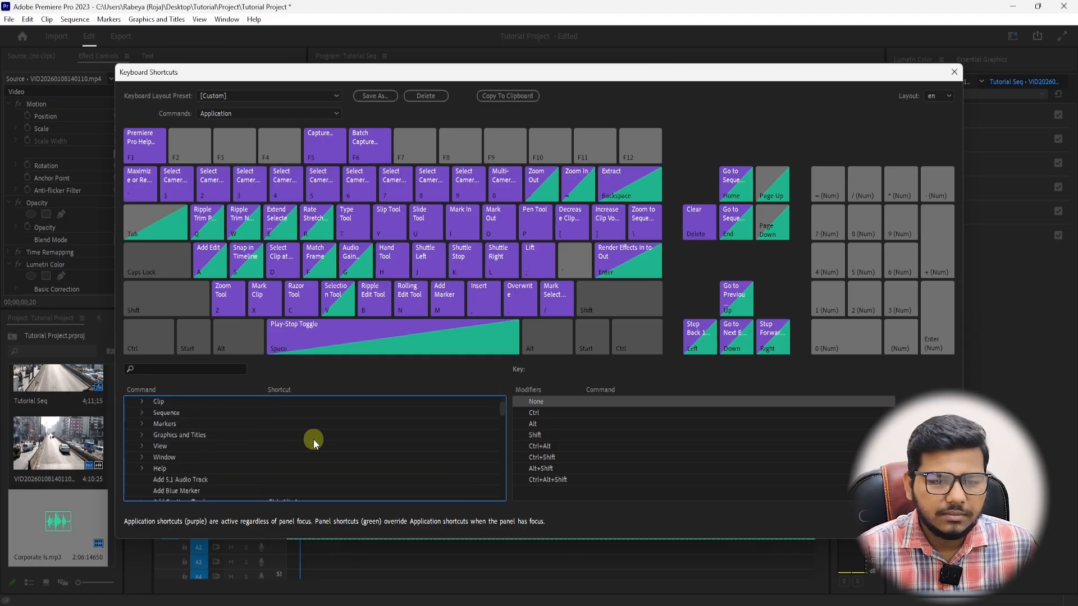
scroll(314, 439, "down", 10)
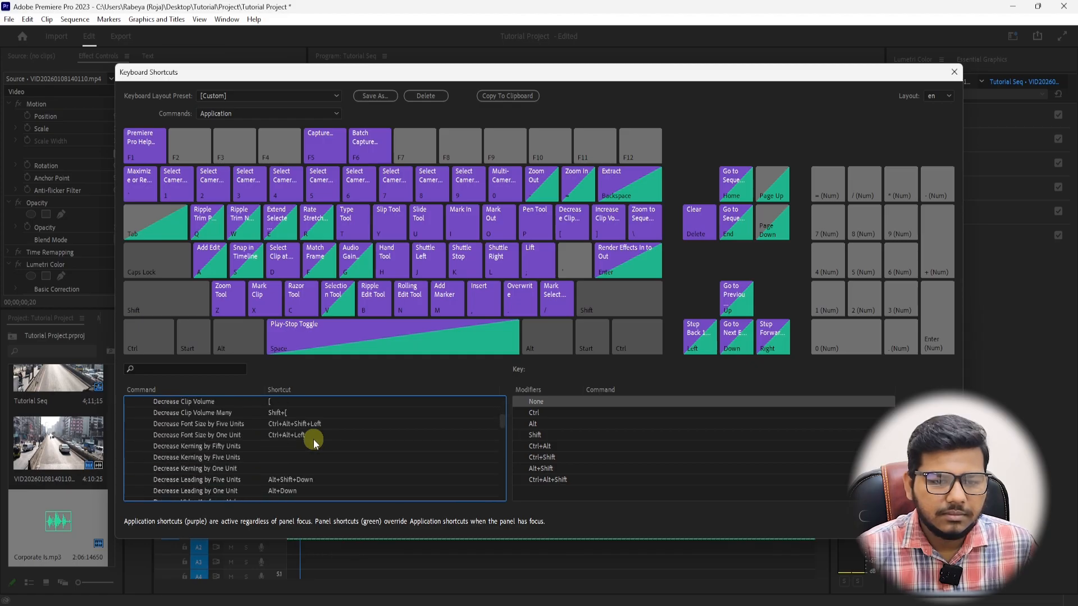
scroll(354, 469, "up", 20)
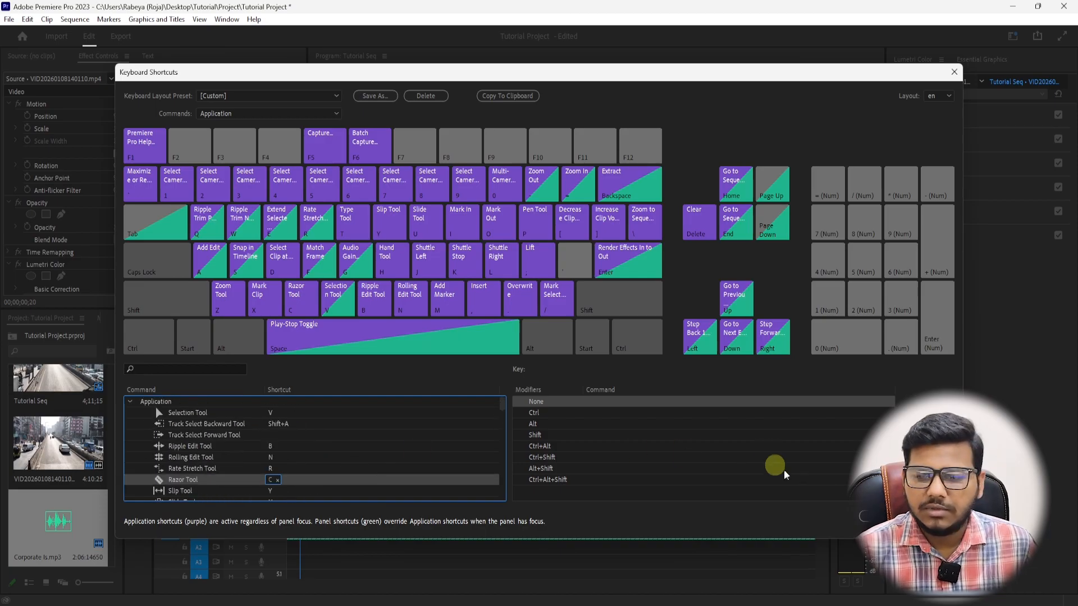
left_click(882, 516)
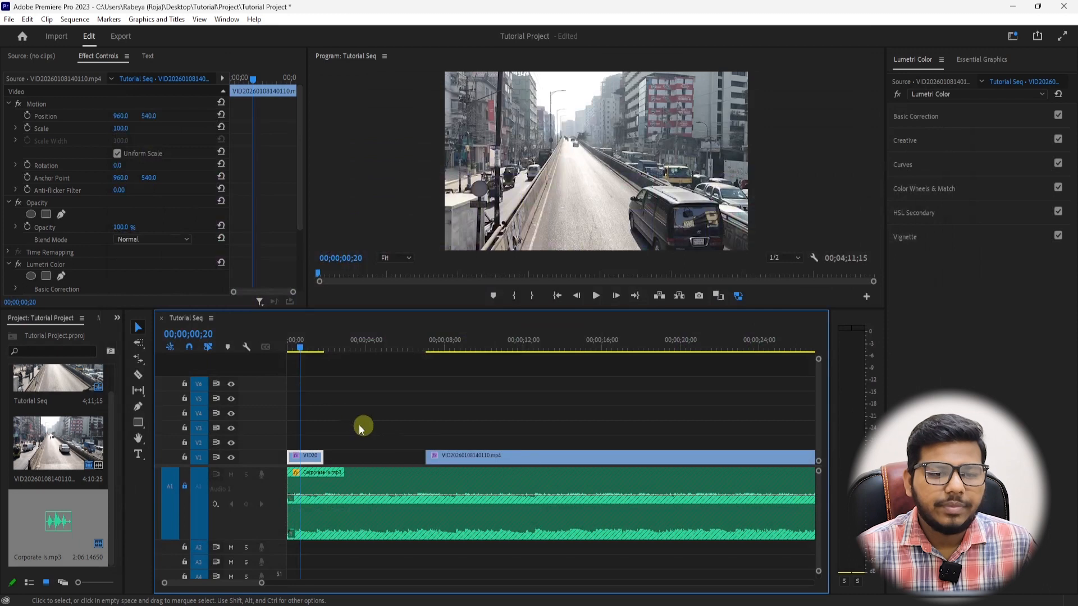
Play the short opening clip on V1 and inspect its Speed/Duration settings, dismissing them without changes.
left_click_drag(305, 347, 286, 348)
key("space")
key("space")
left_click_drag(331, 404, 276, 465)
key("ctrl+r")
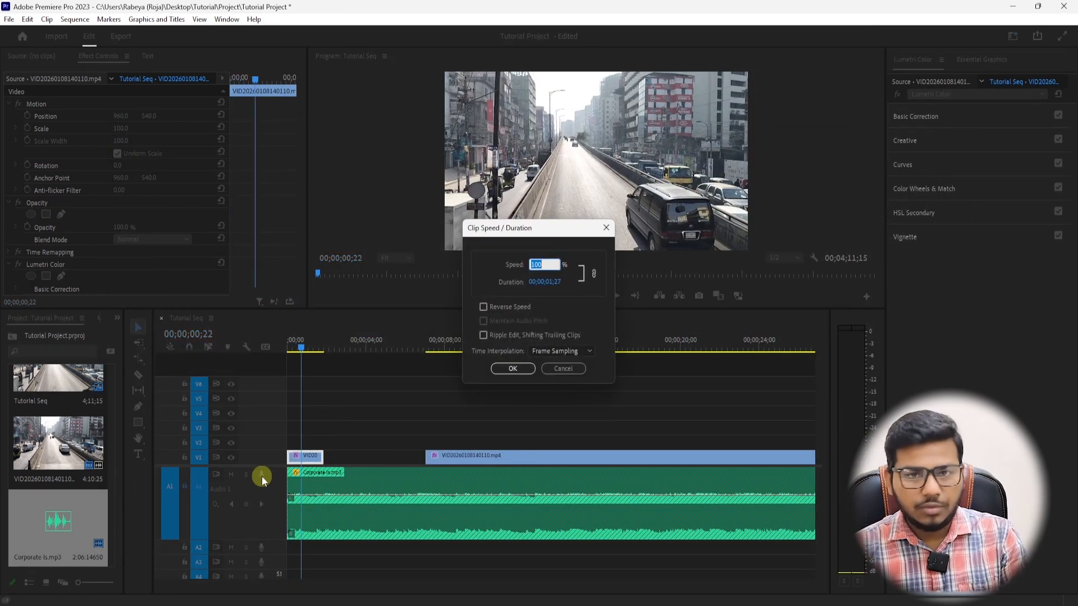
left_click(564, 368)
left_click_drag(355, 440, 286, 479)
right_click(319, 460)
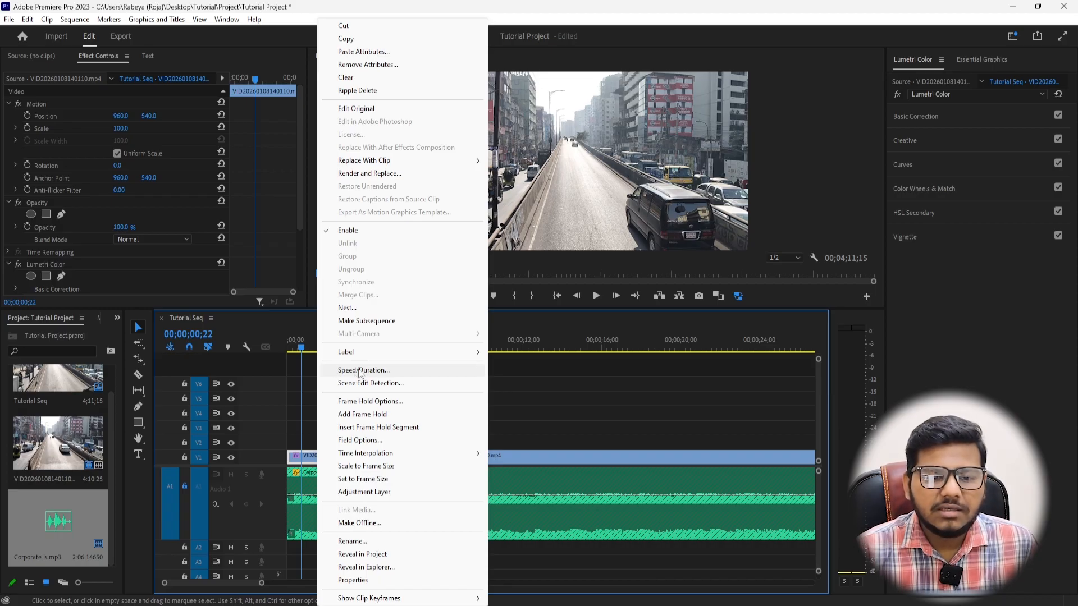
left_click(382, 371)
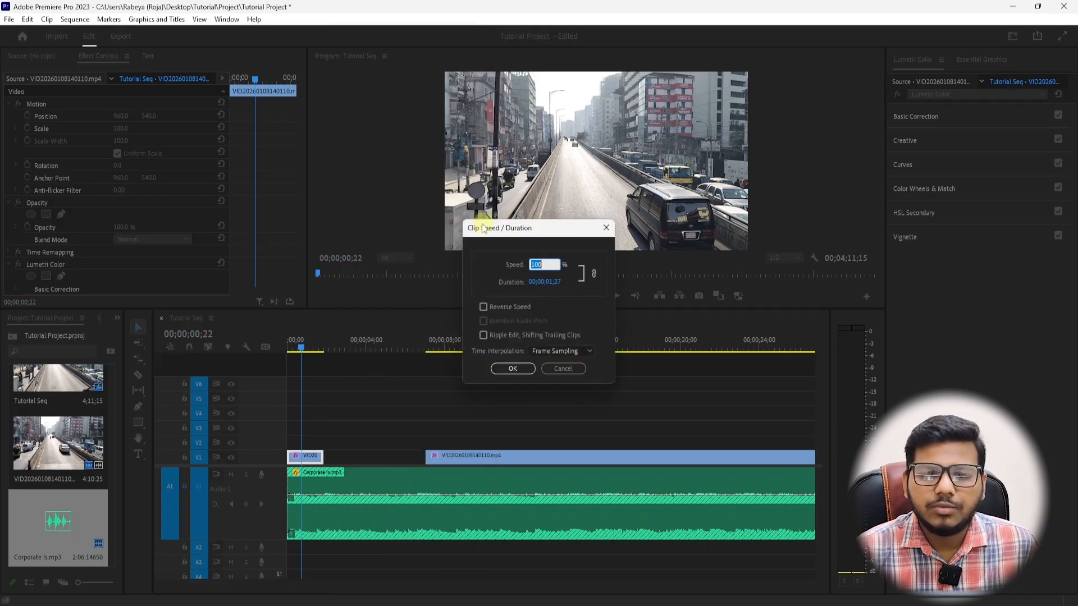
left_click(560, 371)
Slow the short opening clip on V1 to 50% speed.
left_click_drag(364, 413, 306, 483)
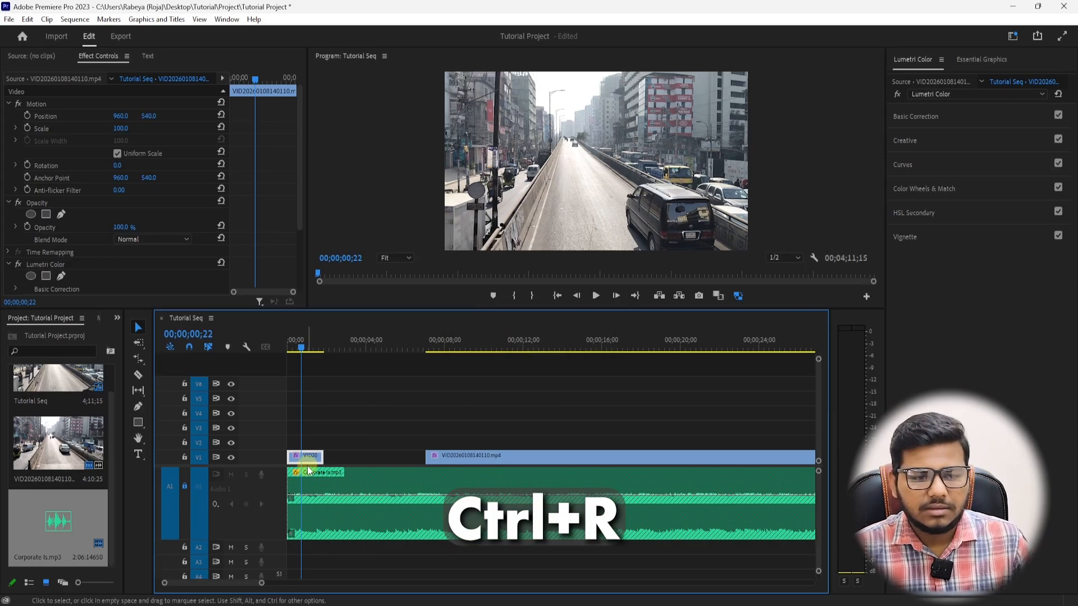
key("ctrl+r")
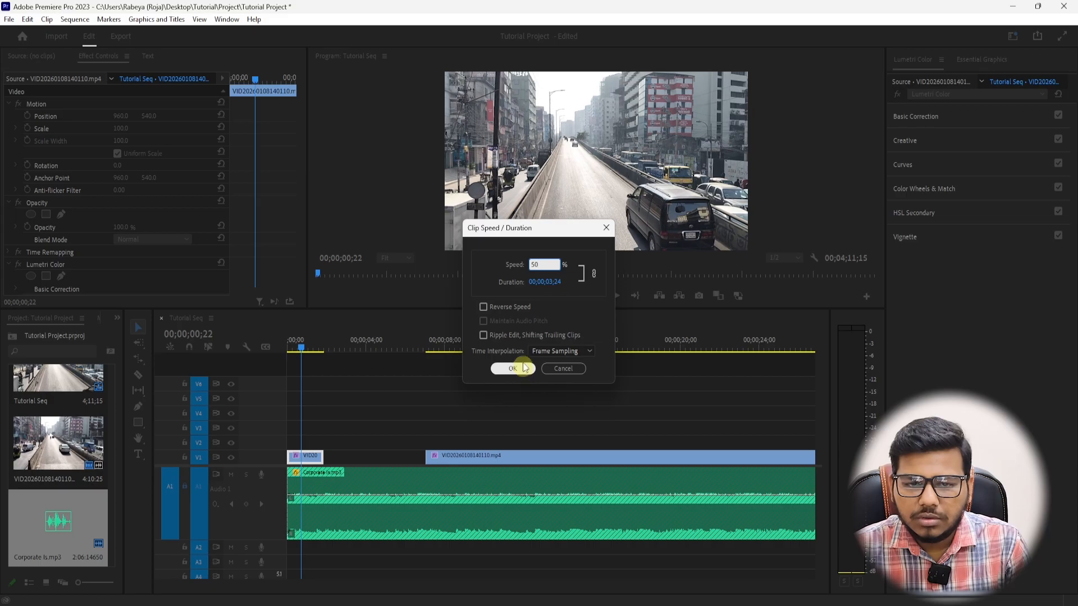
left_click(544, 264)
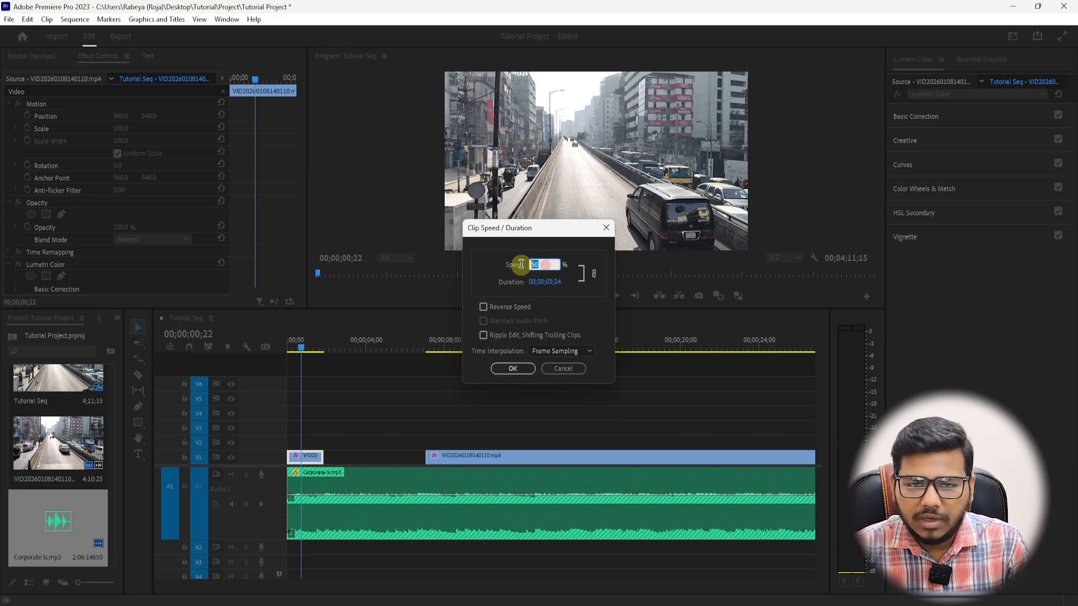
type("100")
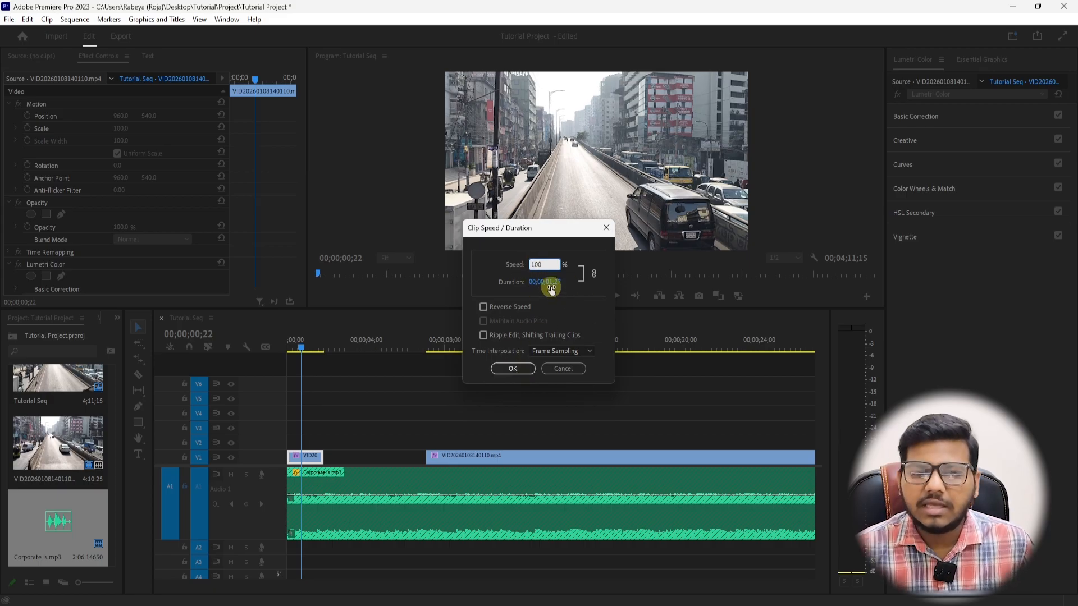
left_click(550, 264)
type("50")
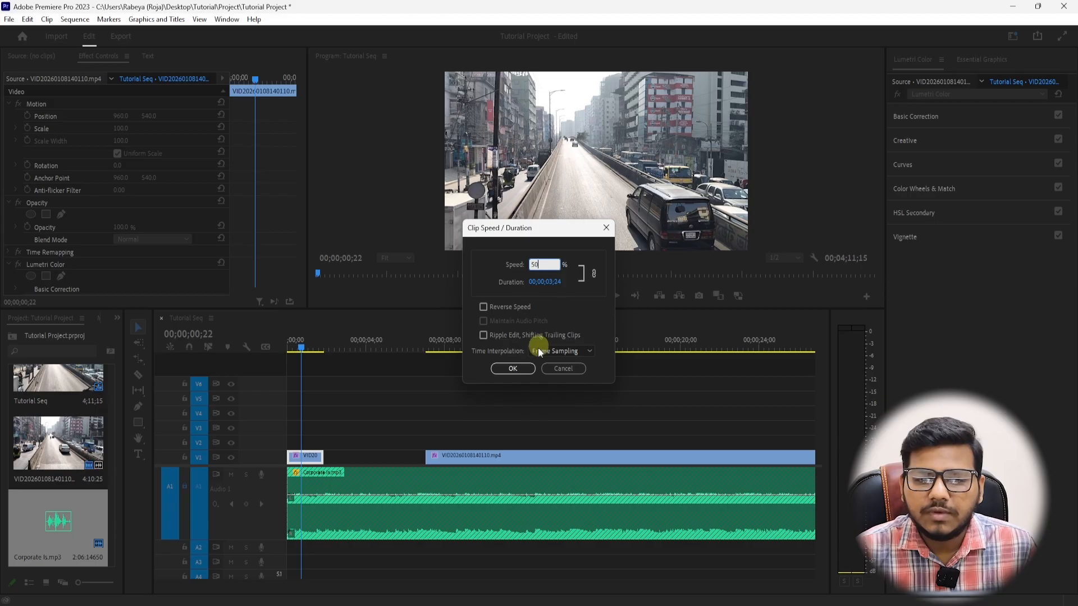
left_click(513, 368)
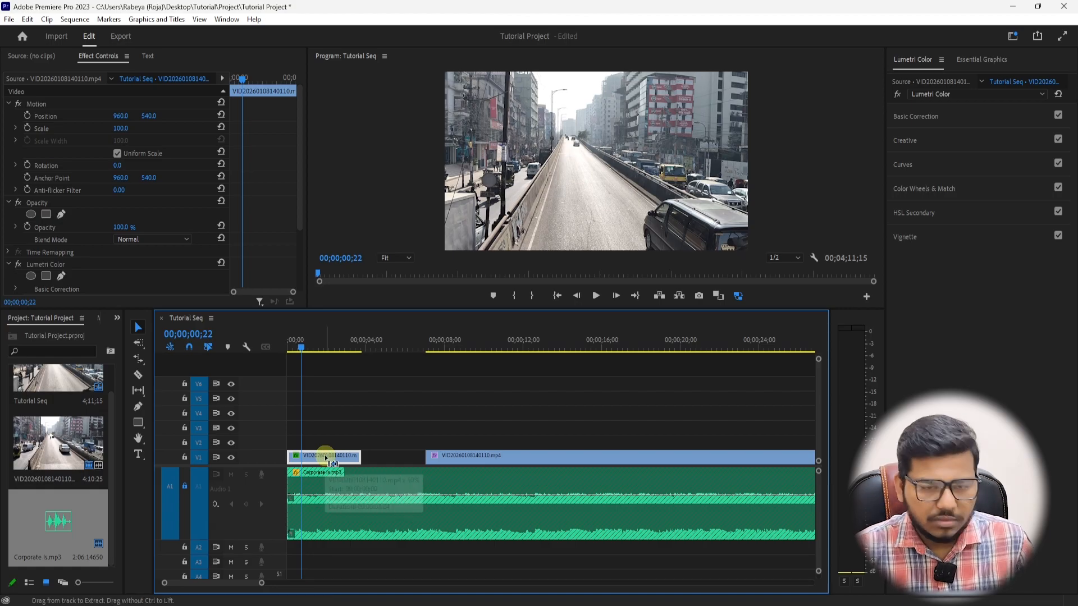
Check the opening clip's Speed/Duration settings again and play the slowed clip from the sequence start.
key("ctrl+r")
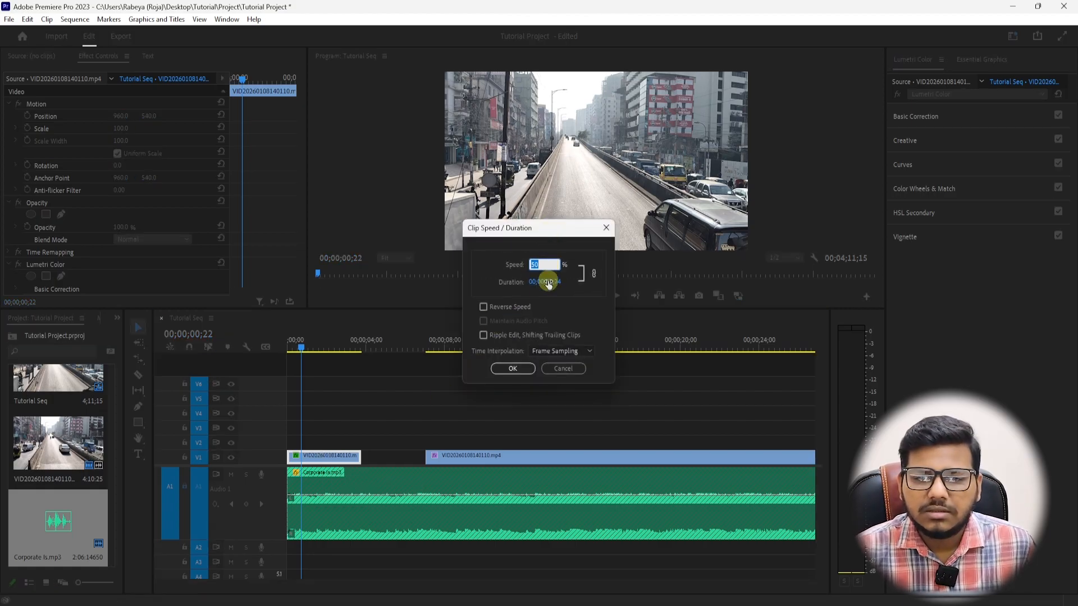
left_click(563, 368)
key("Home")
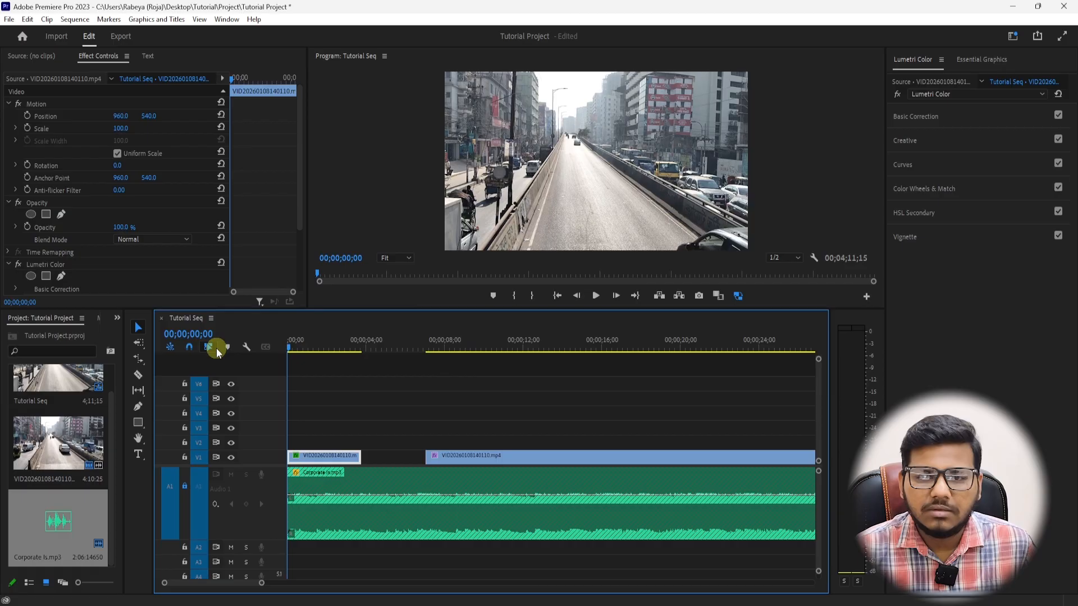
key("space")
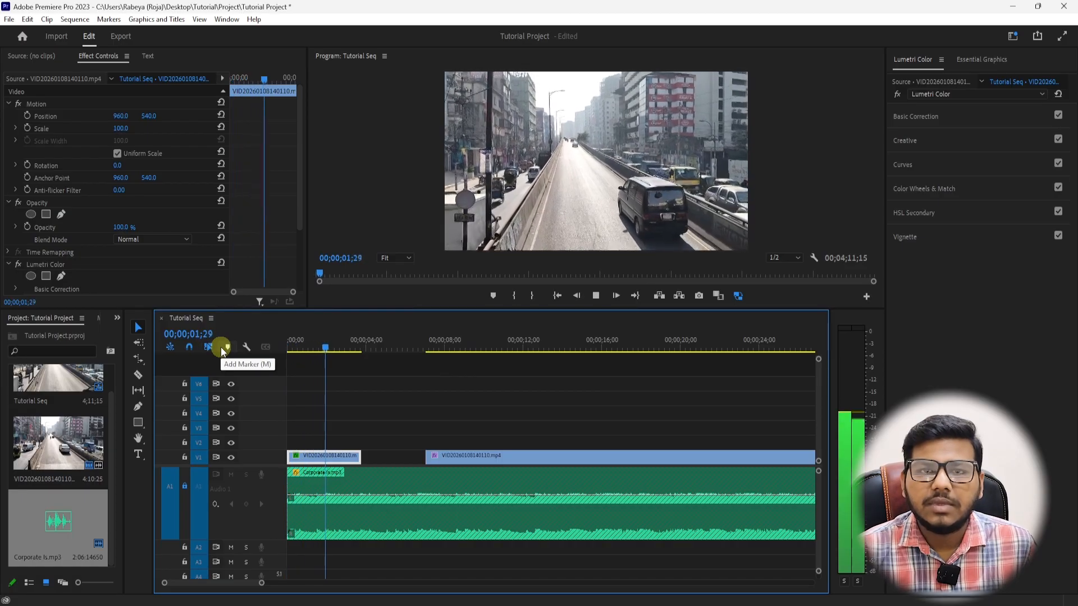
left_click_drag(295, 348, 237, 344)
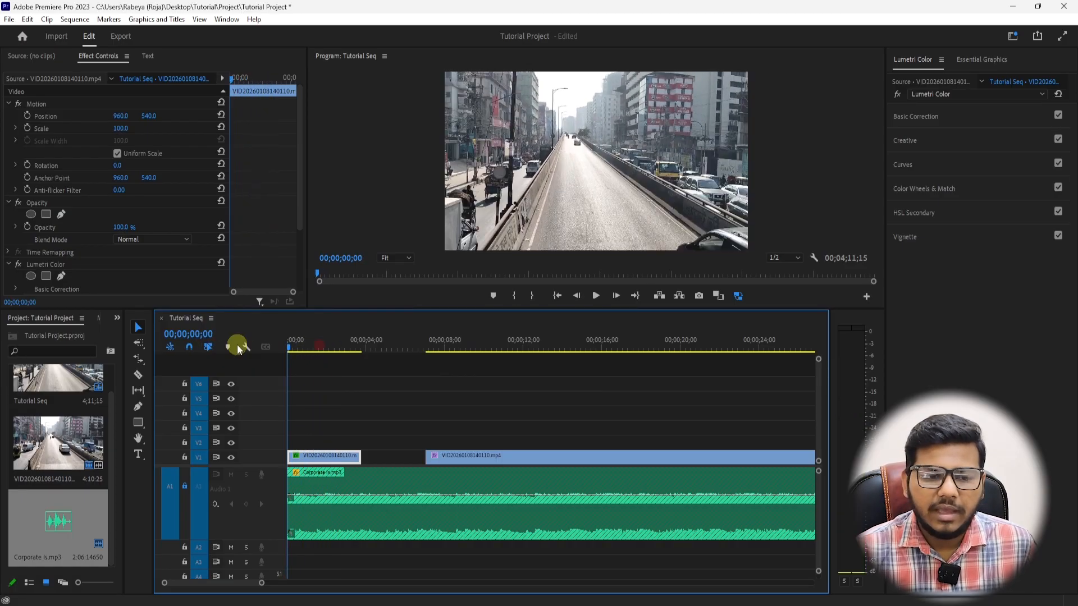
Apply the default transition to the start of the opening V1 clip and play it back.
right_click(291, 462)
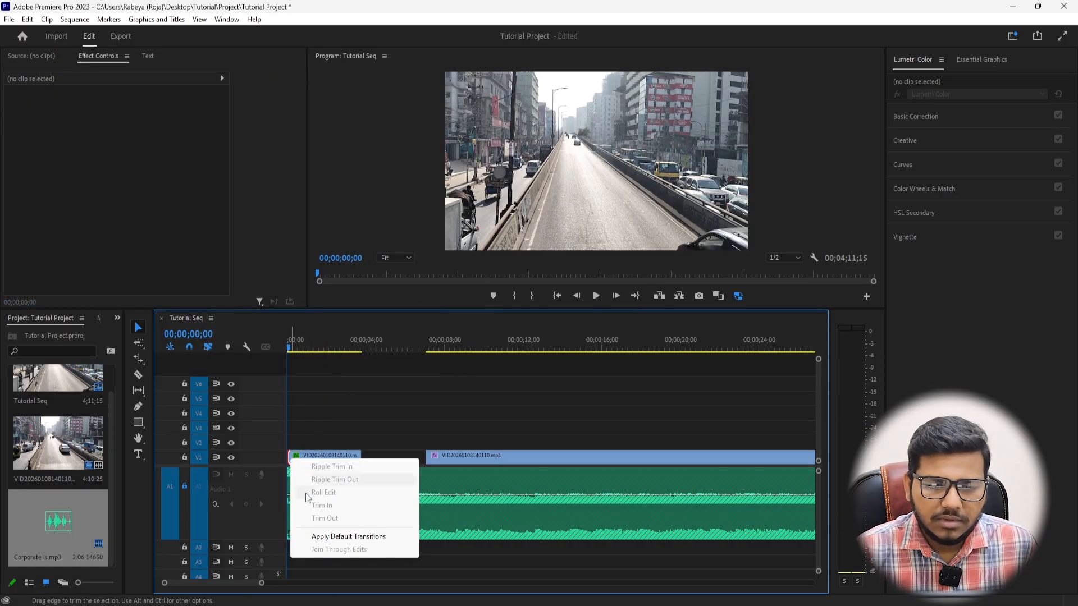
left_click(332, 537)
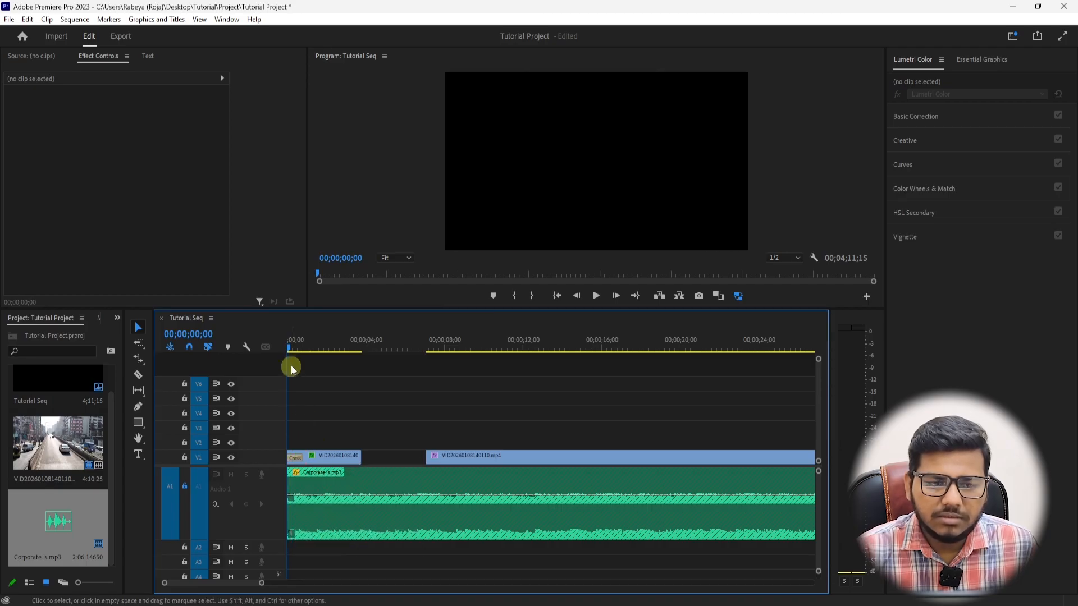
key("space")
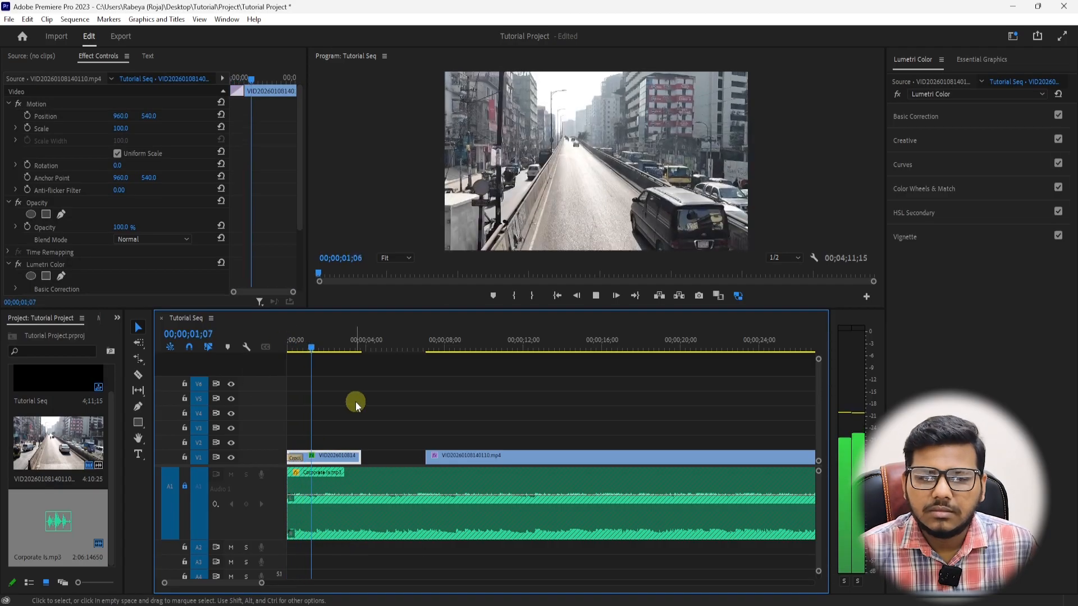
left_click(306, 344)
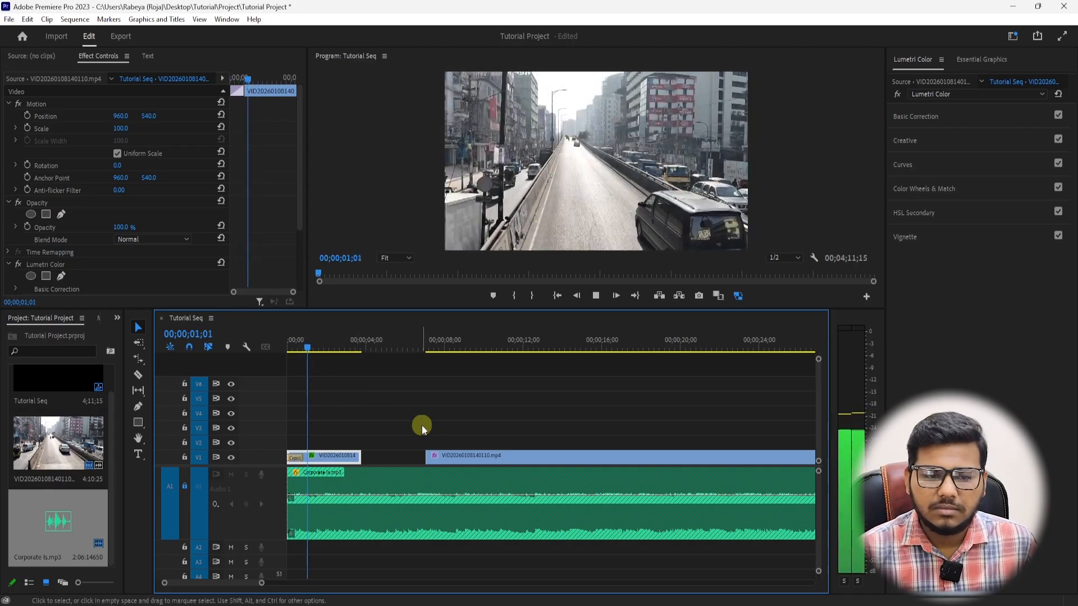
Split the opening V1 clip at 00;00;01;15 and extend its second part to the start of the next V1 clip.
key("space")
key("equal")
key("Left")
key("Left")
key("Left")
key("Left")
key("Left")
key("Left")
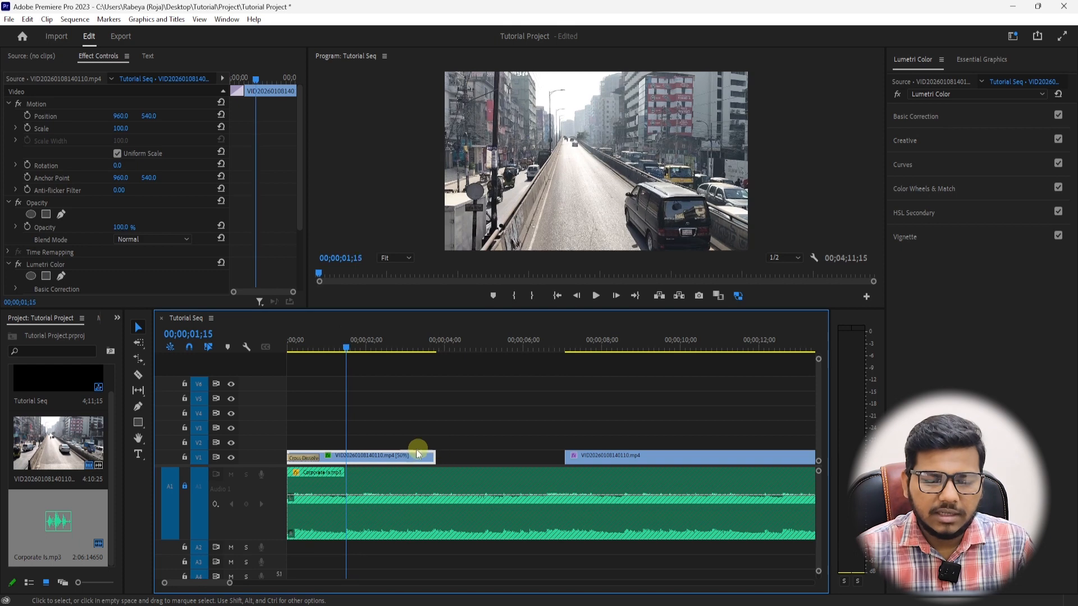
key("ctrl+k")
left_click_drag(408, 427, 564, 458)
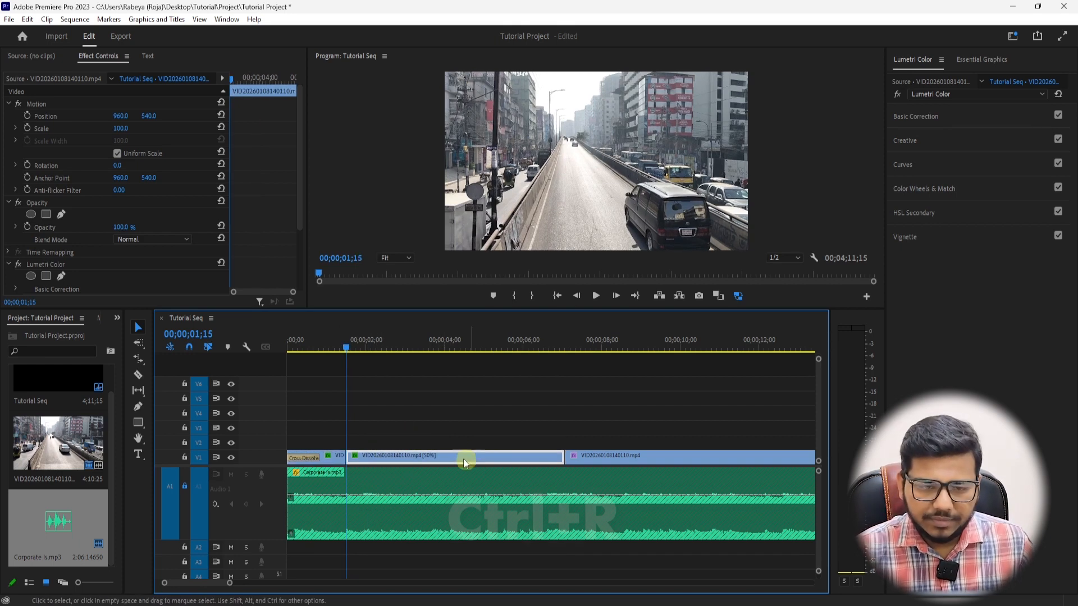
Speed up the second part of the opening clip to 500%.
key("ctrl+r")
type("500")
key("Return")
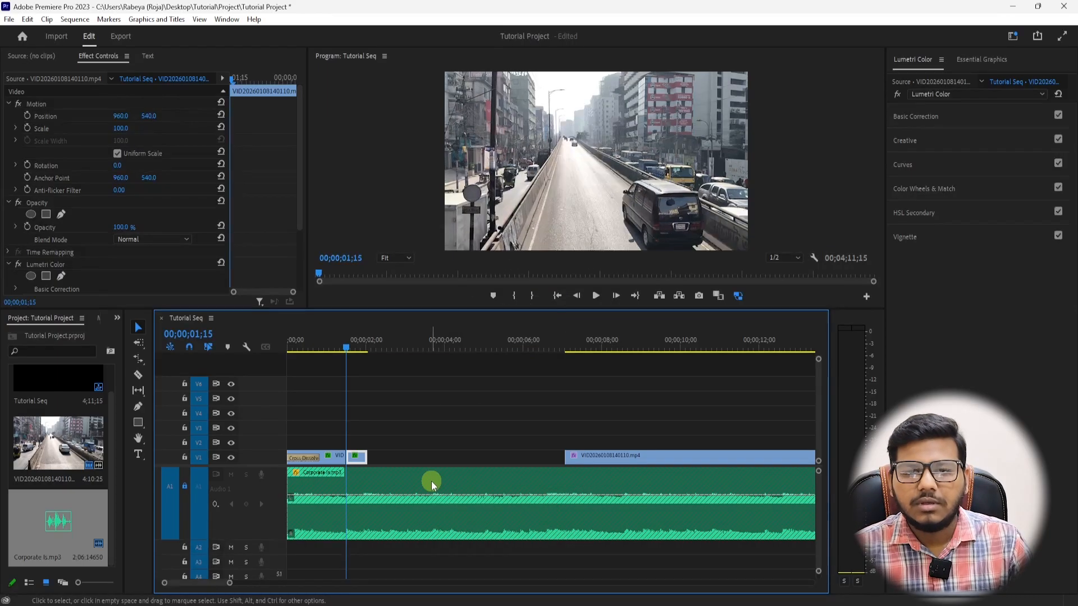
Split the sped-up clip at 00;00;01;21 and slow its remaining part to 50% speed.
key("space")
key("Right")
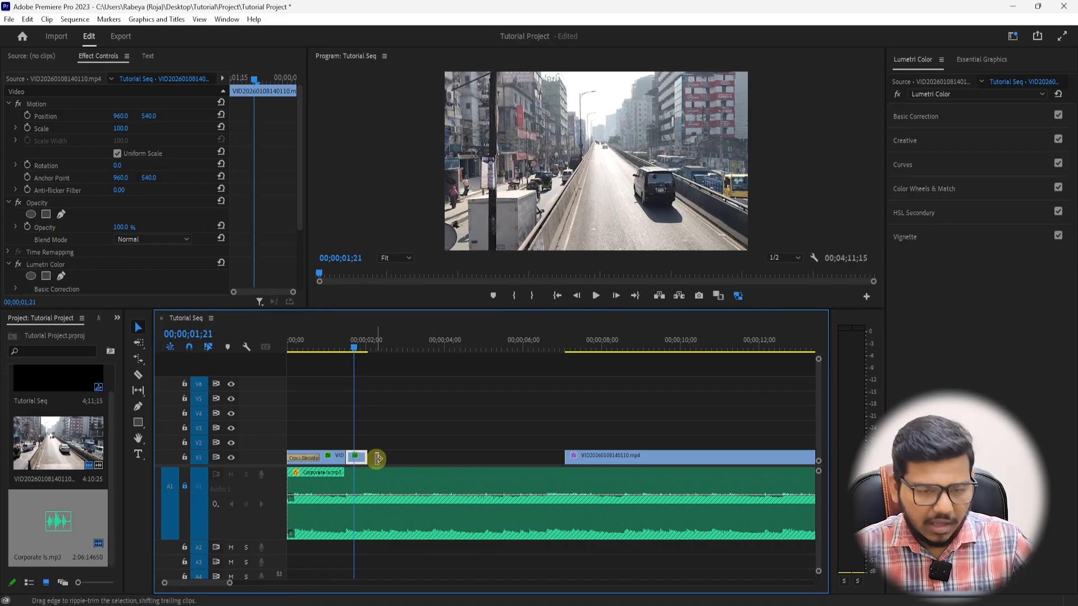
left_click_drag(378, 442, 363, 479)
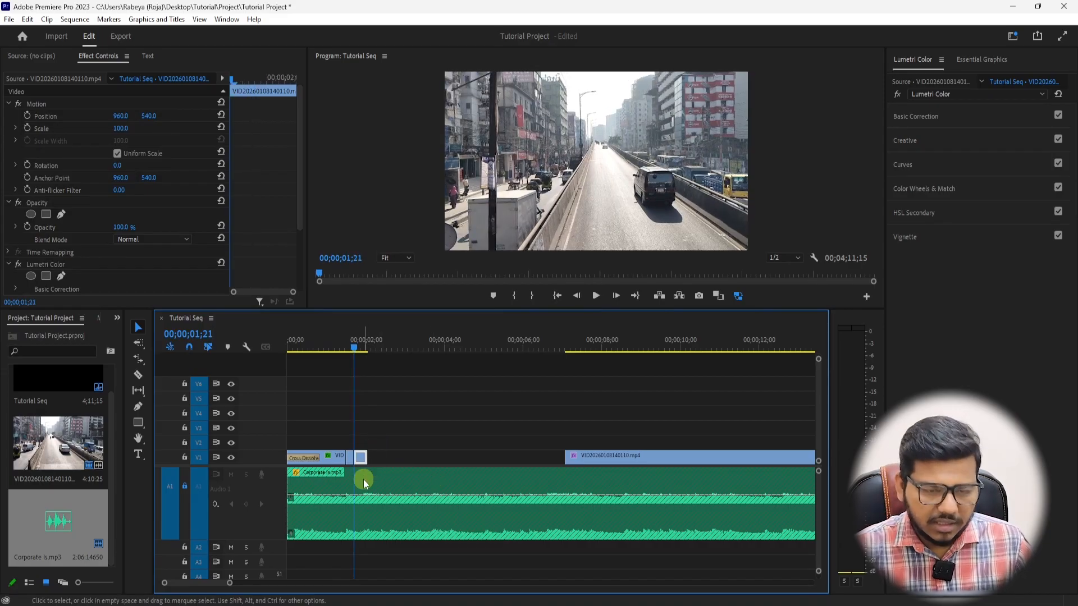
key("ctrl+r")
type("50")
key("Return")
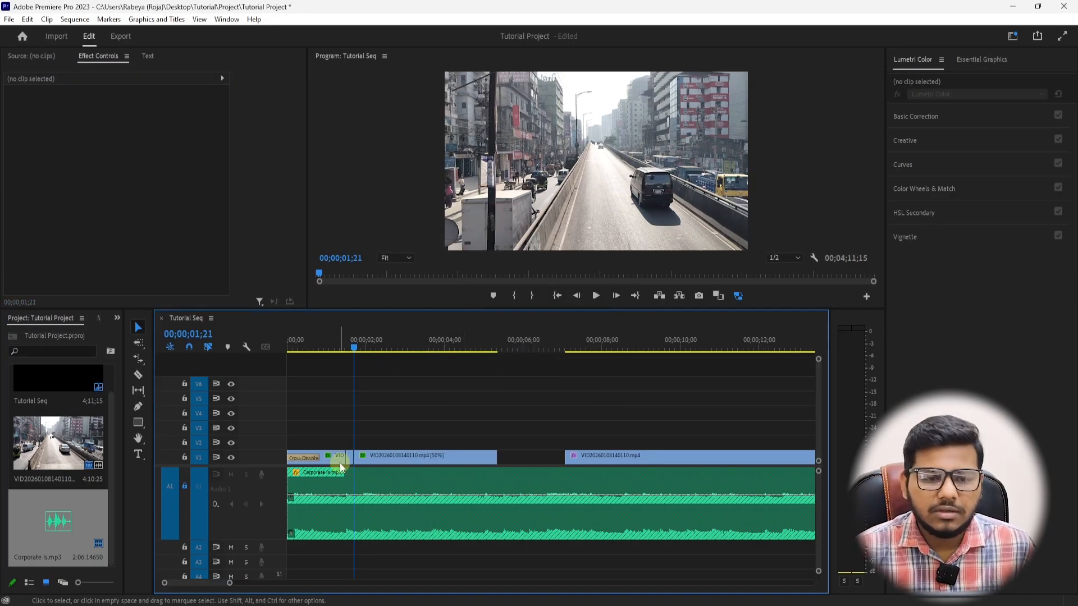
Play the edited opening from the sequence start with the program monitor maximized, and restore the normal layout.
left_click_drag(327, 349, 287, 359)
key("space")
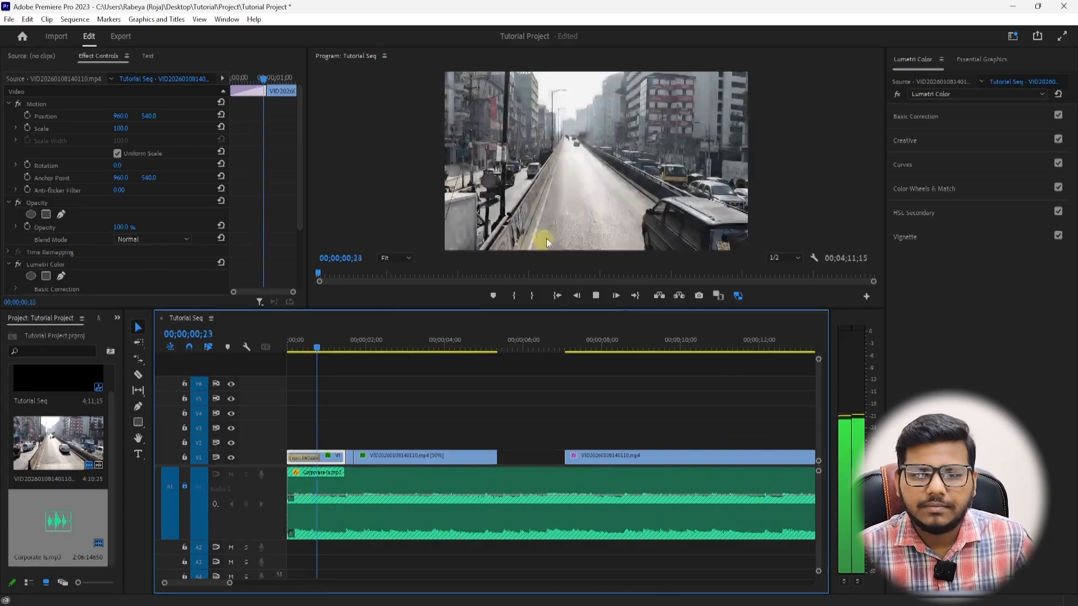
key("grave")
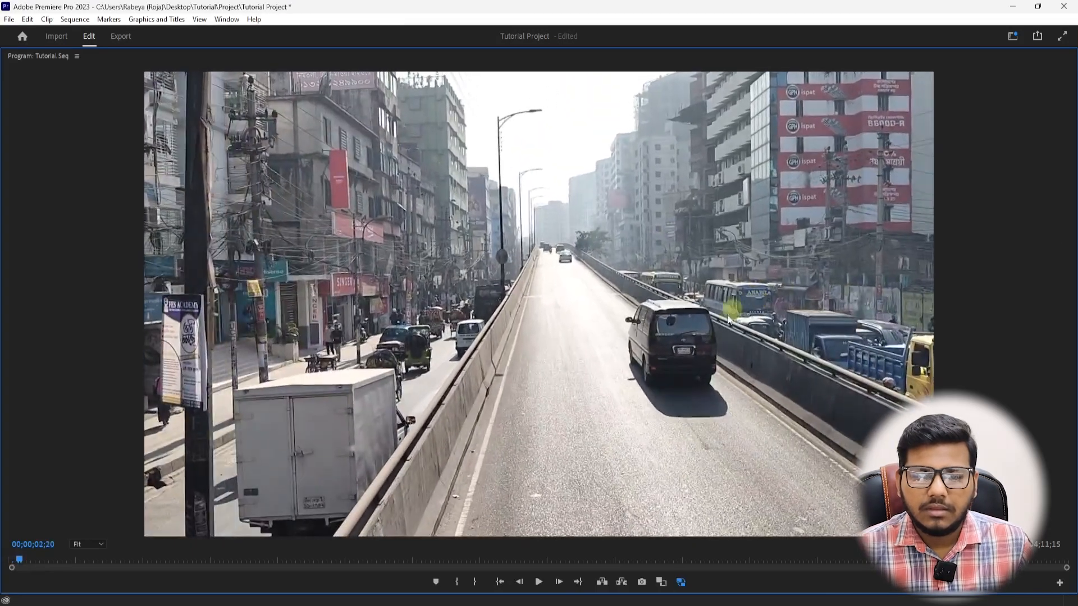
key("space")
key("grave")
Replay the speed changes across the opening V1 clips from several playhead positions.
left_click(338, 423)
left_click(335, 347)
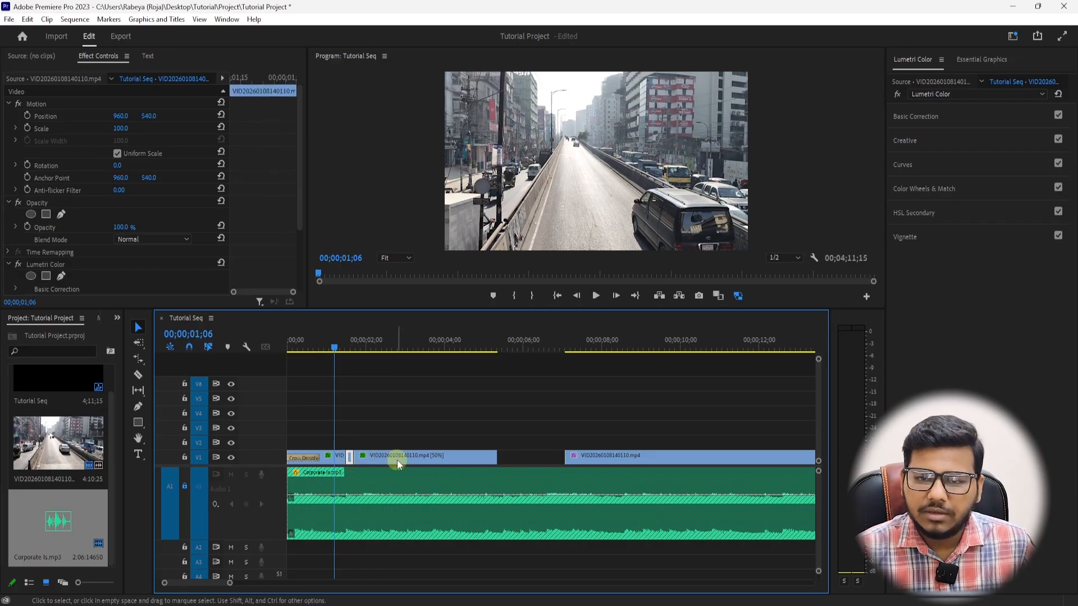
left_click(396, 459)
left_click(308, 343)
key("space")
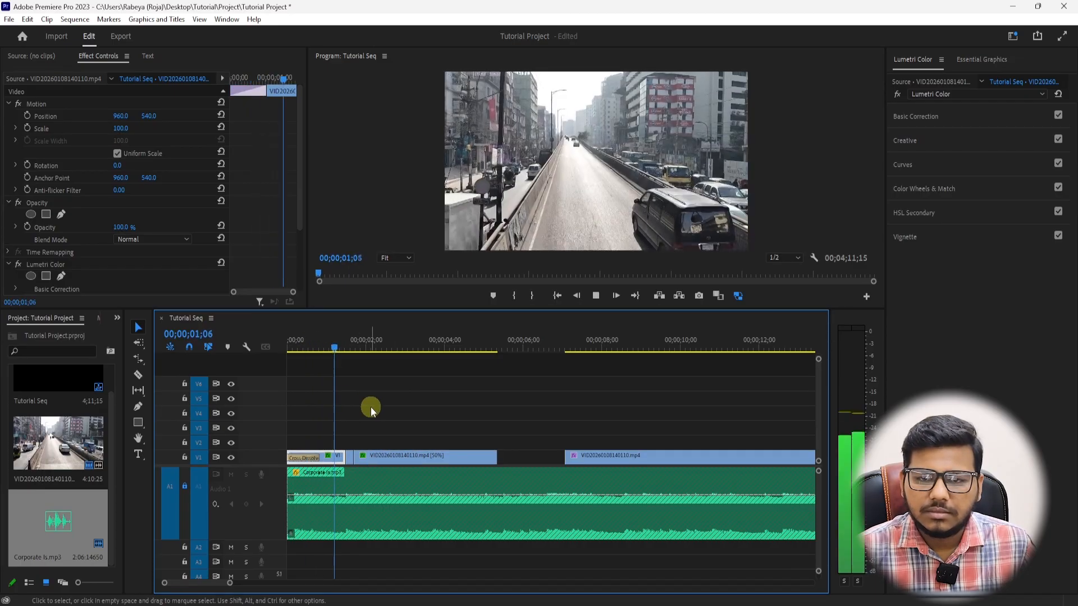
left_click(329, 339)
key("space")
key("space")
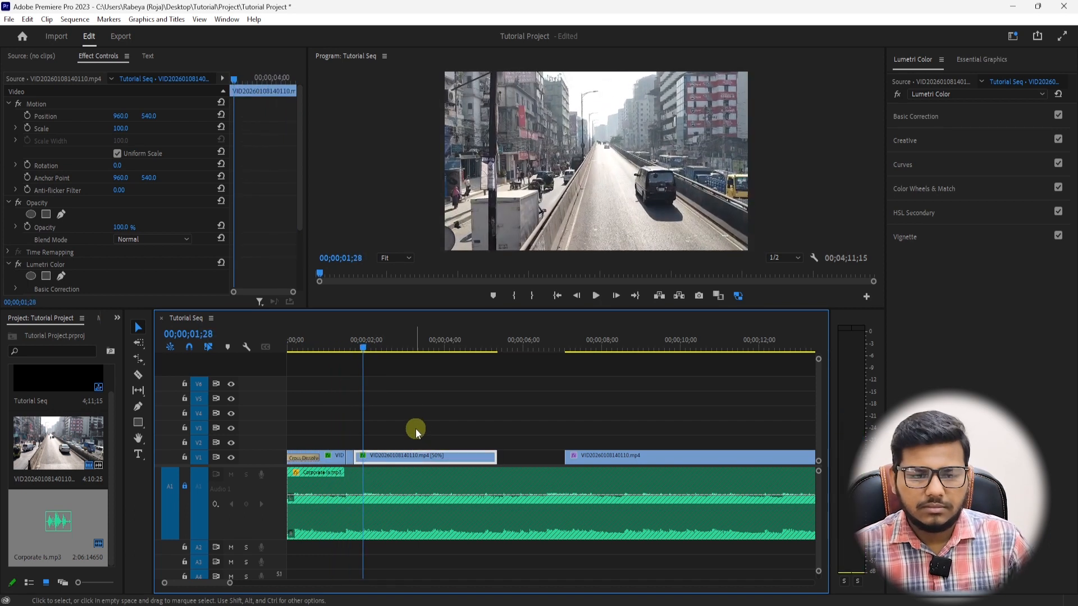
Remove the rest of the slowed V1 clip past about 00;00;01;29.
left_click_drag(385, 344, 448, 344)
key("Delete")
key("minus")
key("minus")
key("minus")
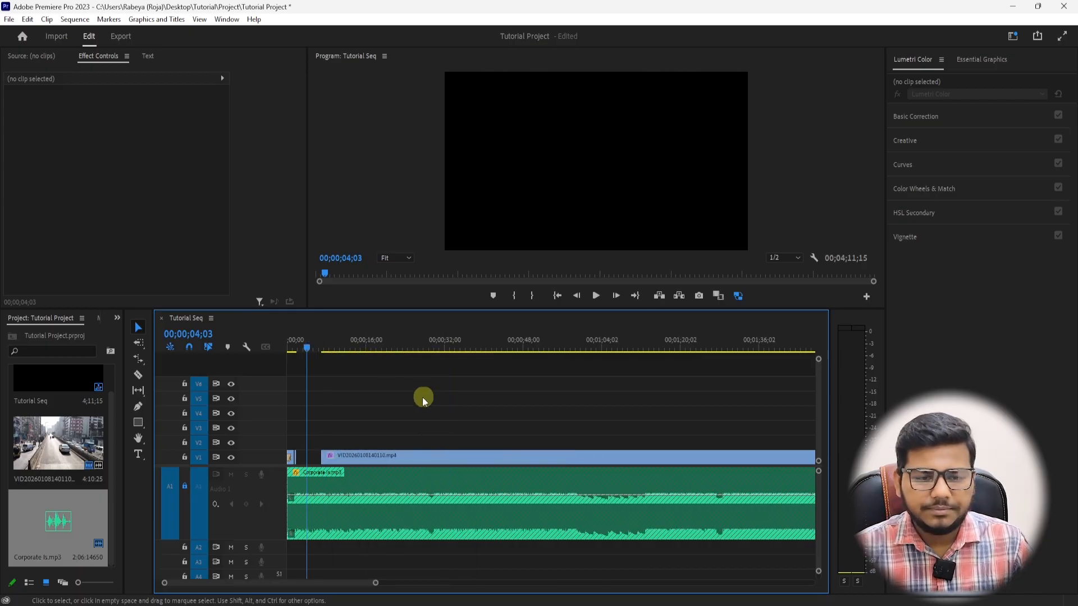
key("minus")
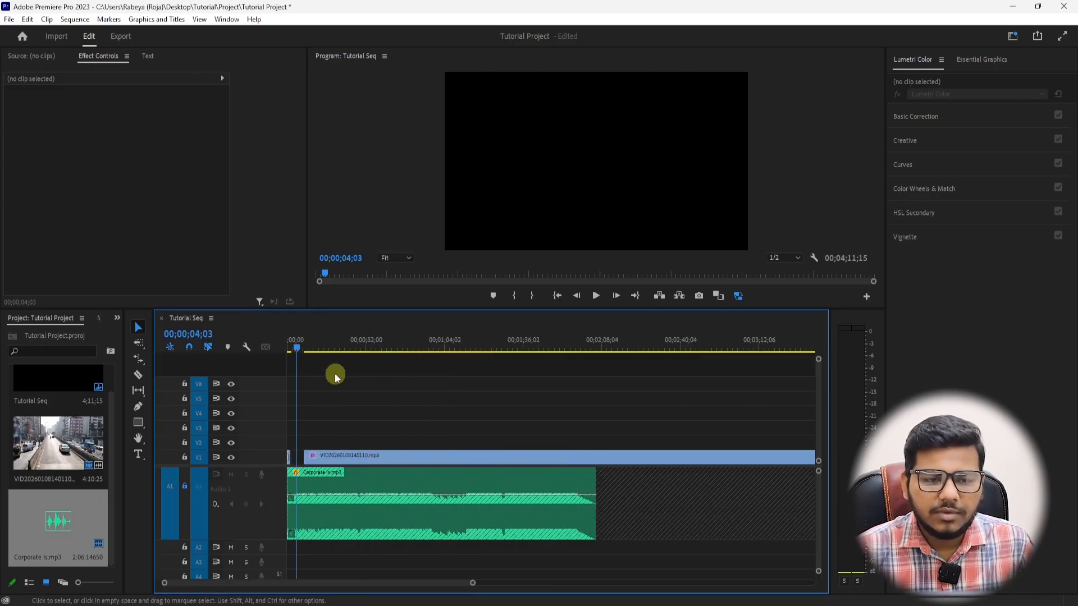
Split the long V1 clip to isolate a section of about eight seconds ending at 00;00;59;18.
left_click(308, 345)
left_click_drag(307, 346, 414, 366)
key("ctrl+k")
left_click(433, 340)
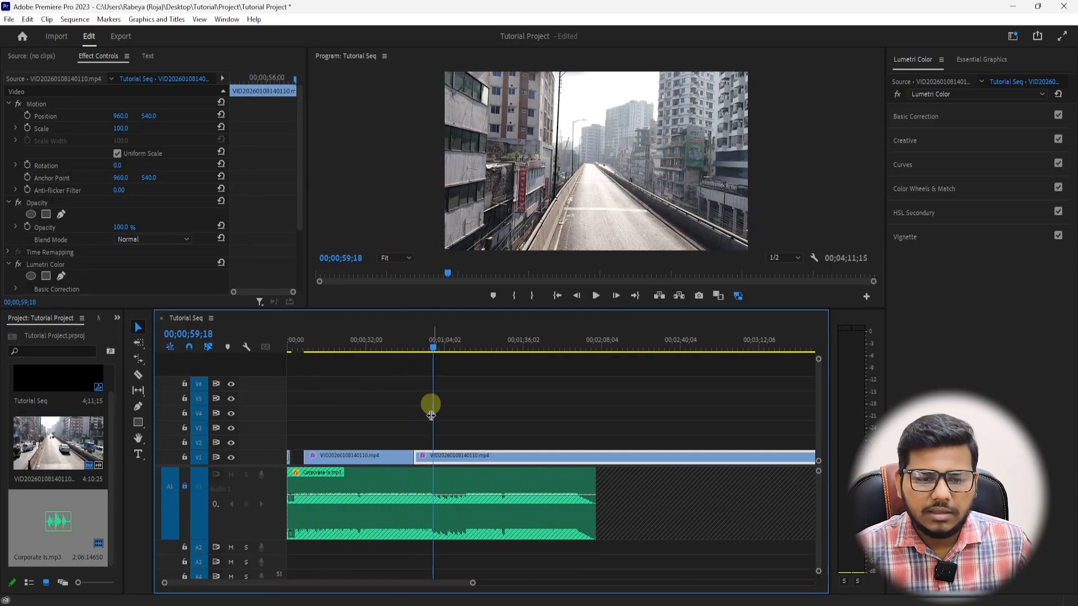
key("ctrl+k")
key("ctrl+z")
key("ctrl+z")
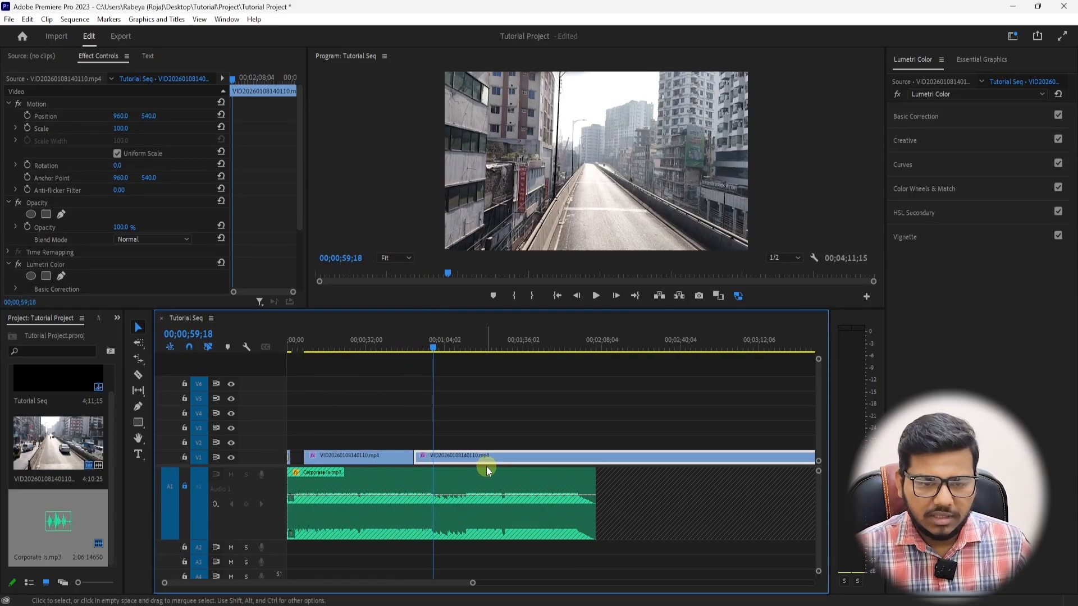
Move the remaining V1 footage further along and place the eight-second section directly after the short clips at 00;00;01;29.
left_click_drag(297, 348, 292, 347)
key("=")
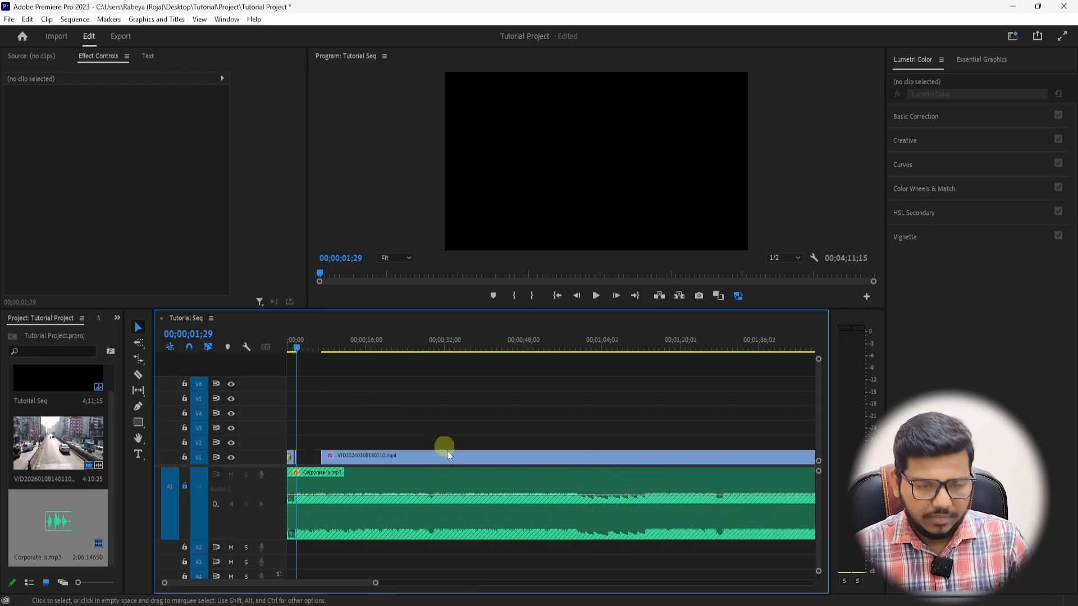
left_click(406, 462)
key("=")
key("=")
key("=")
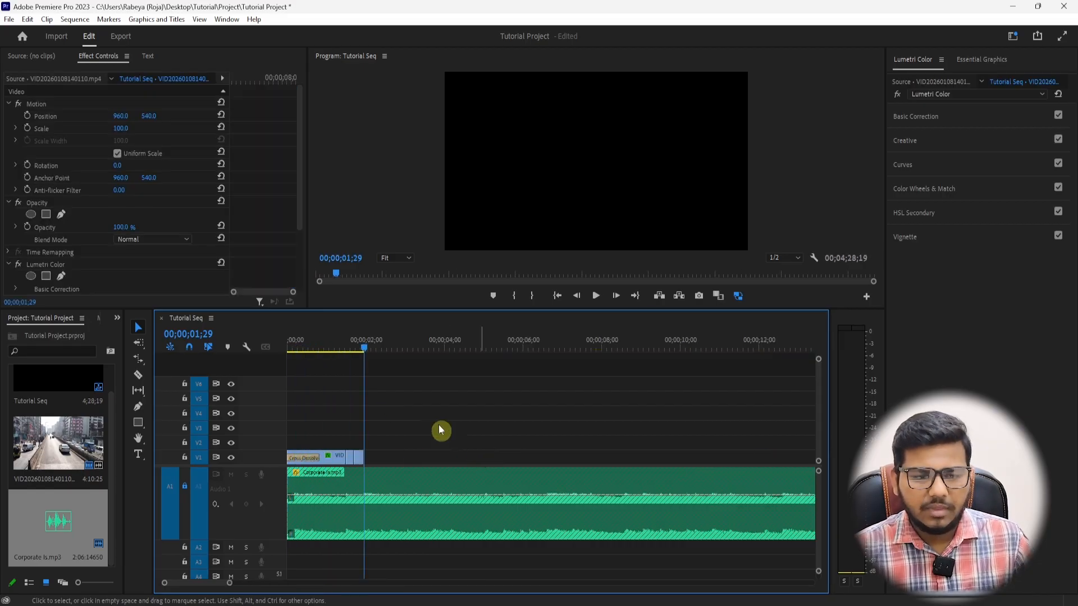
Play back the new join between the short clips and the moved section, and save the project.
left_click(330, 344)
key("space")
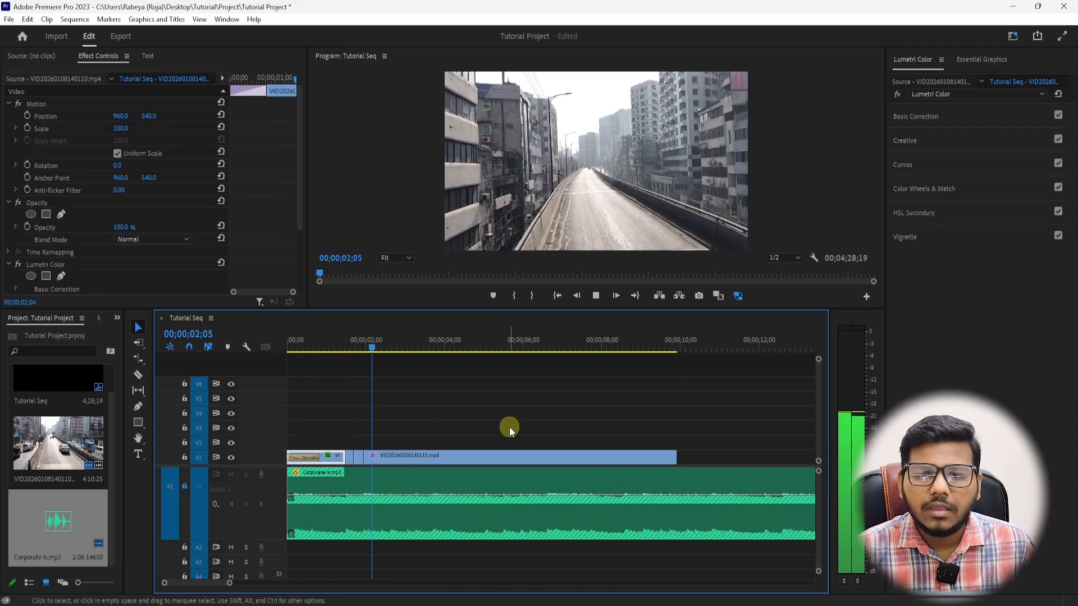
left_click(322, 343)
left_click(460, 436)
key("ctrl+s")
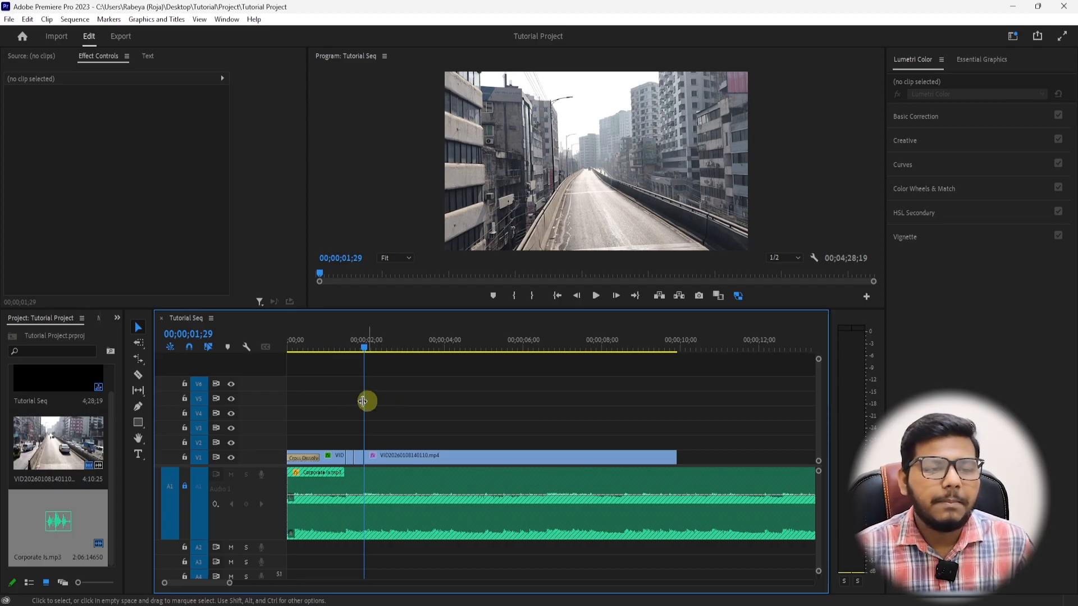
Apply the Additive Dissolve video transition to the V1 cut at 00;00;01;29.
left_click(117, 318)
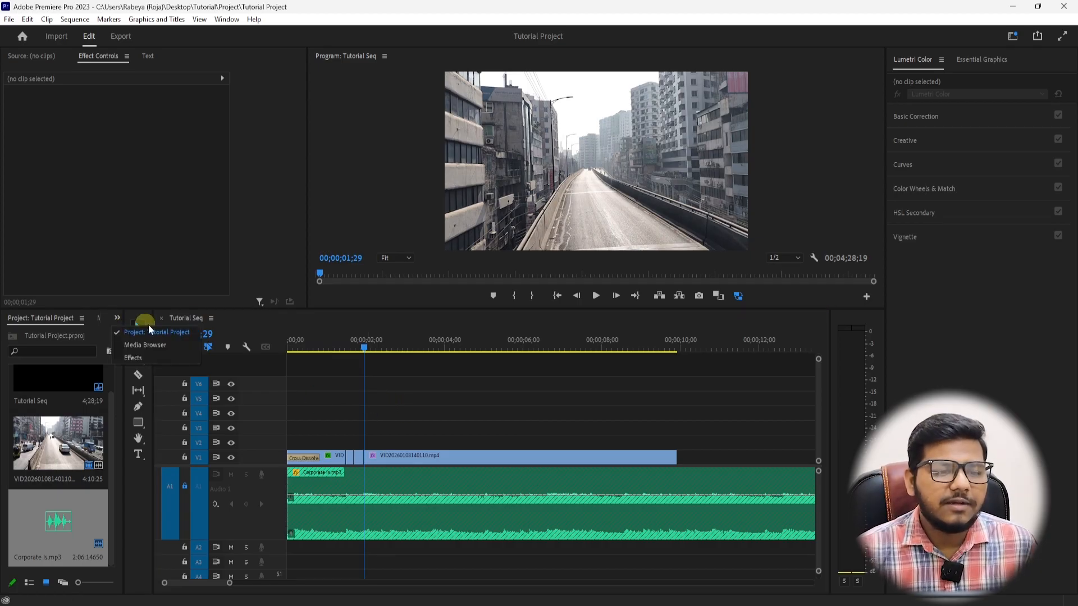
left_click(134, 358)
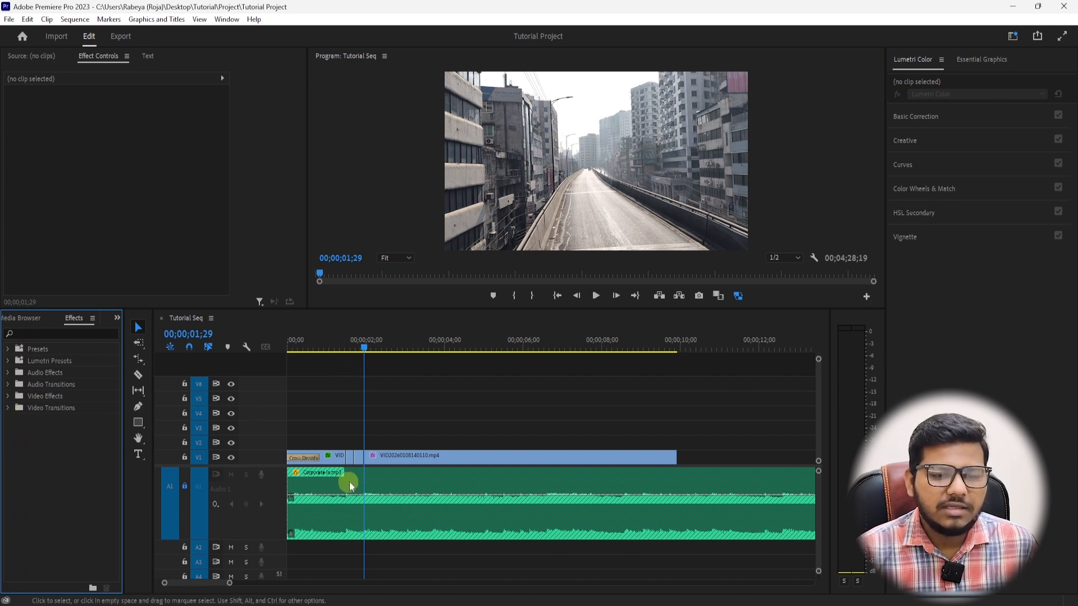
left_click_drag(349, 344, 305, 346)
left_click(367, 459)
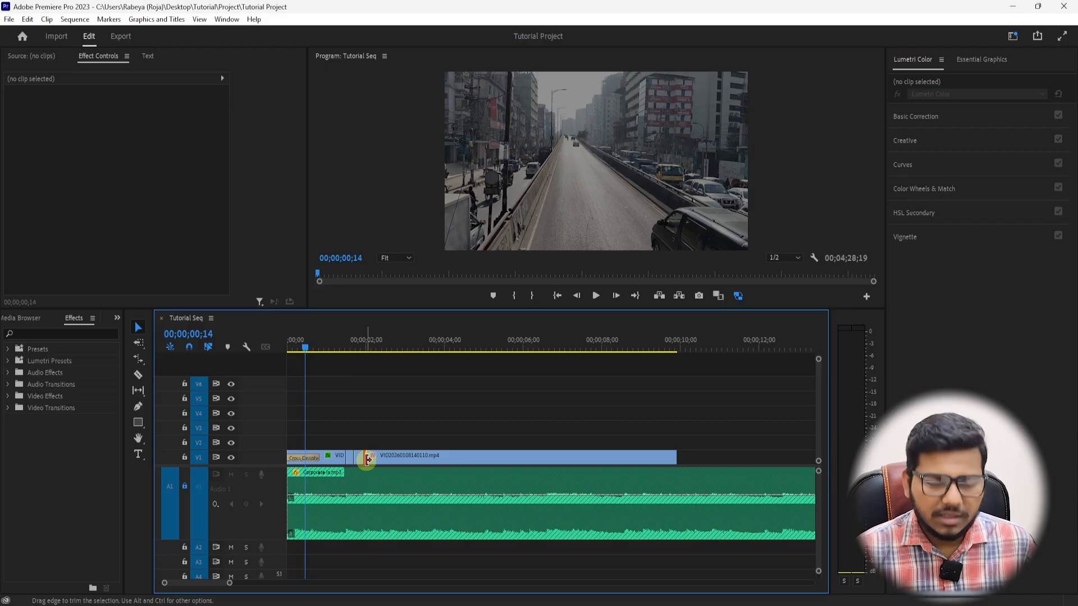
key("=")
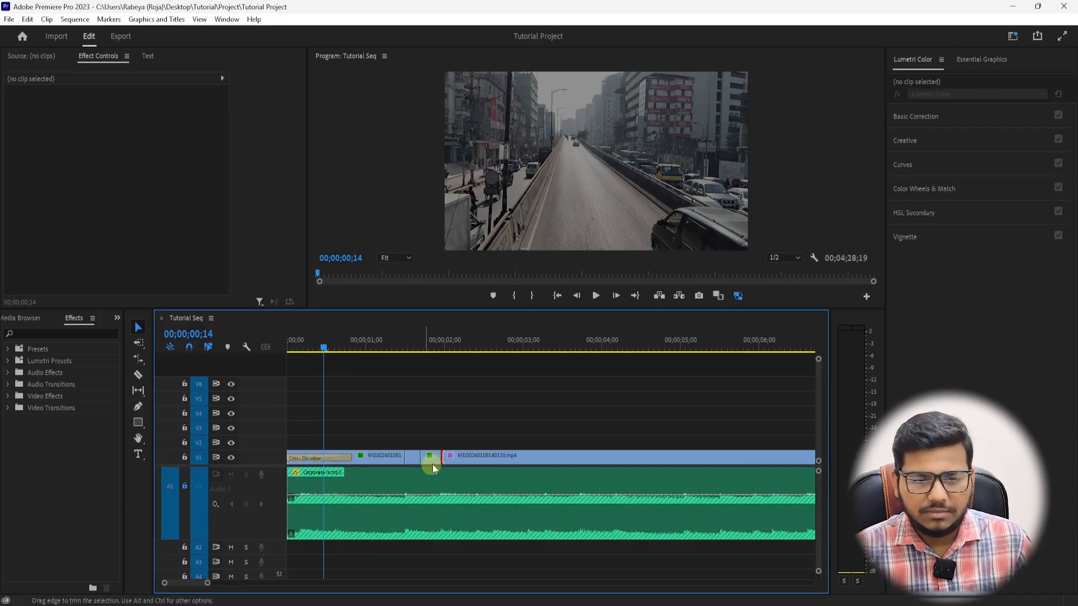
left_click(9, 409)
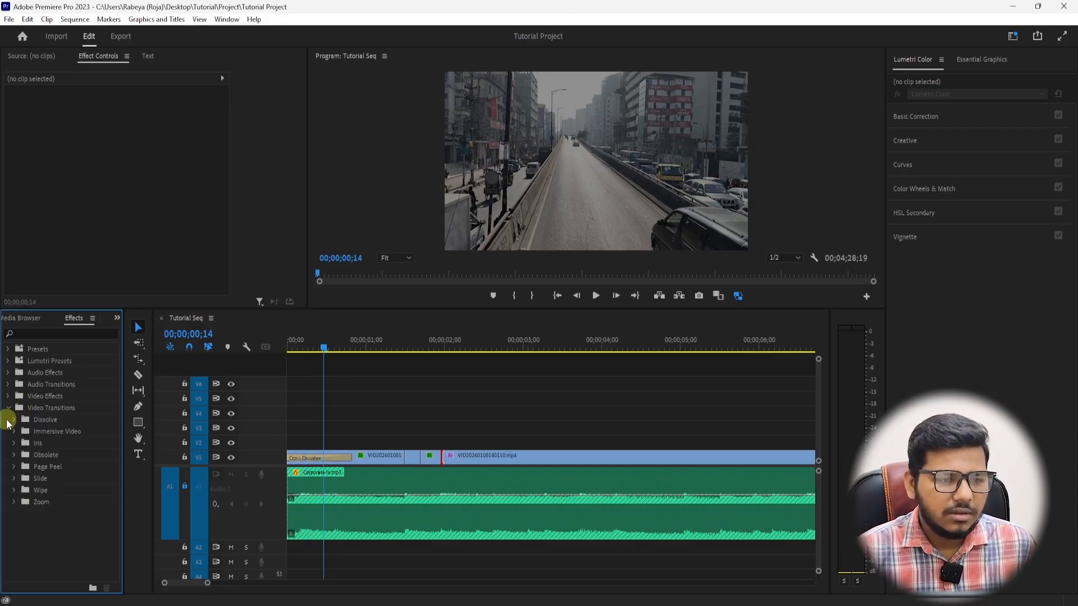
left_click(15, 420)
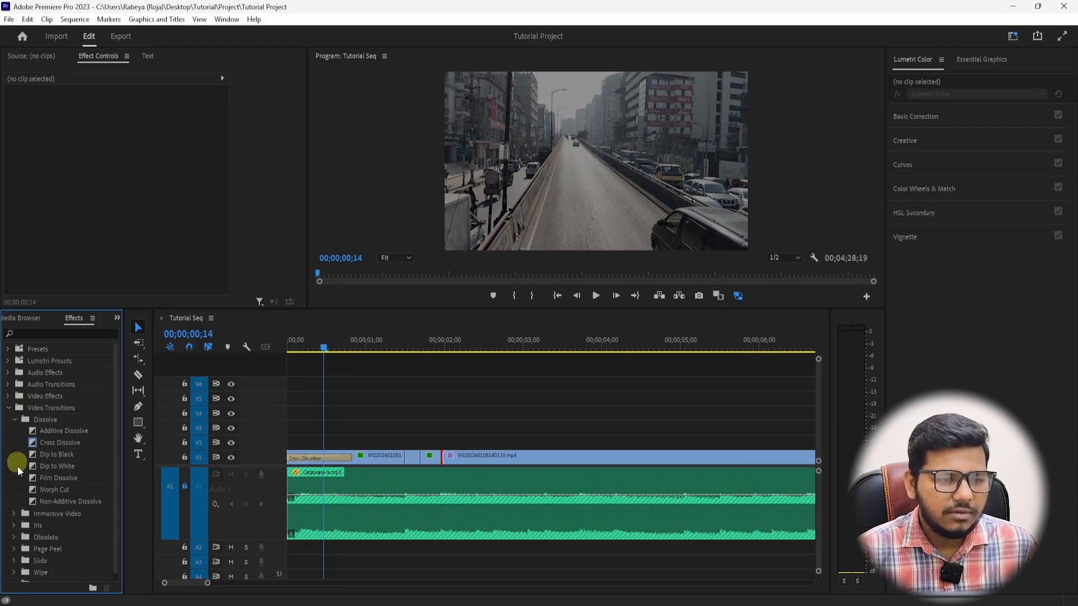
left_click(35, 429)
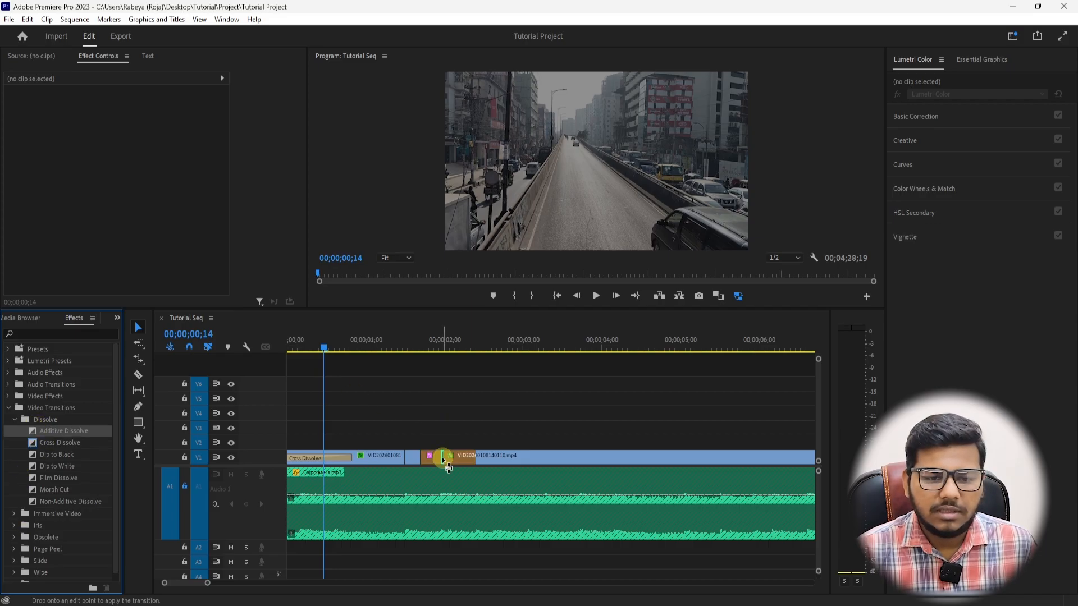
left_click_drag(442, 457, 443, 457)
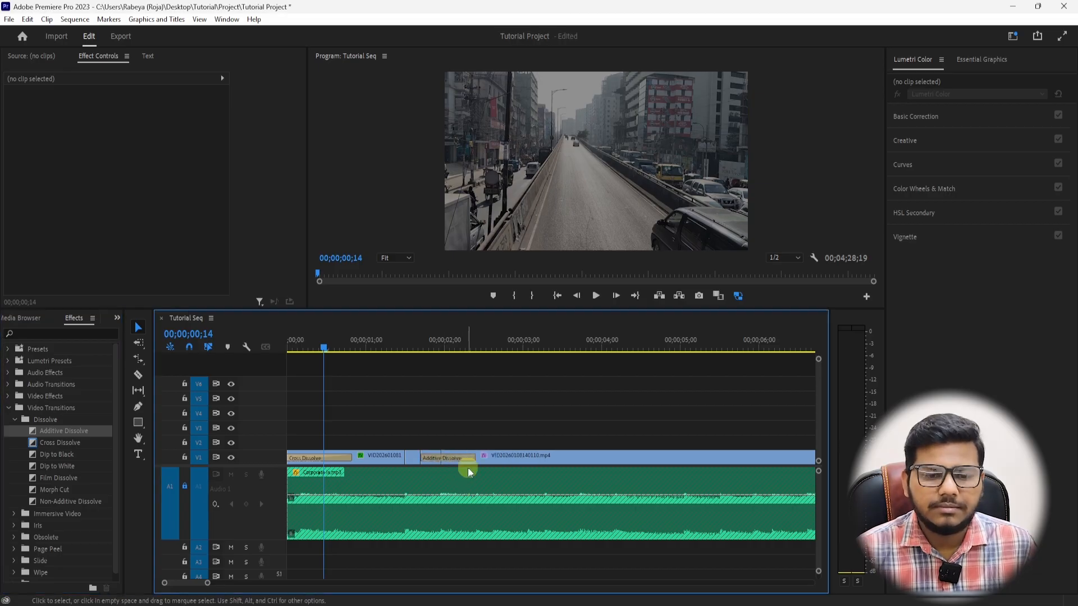
Shorten the Additive Dissolve to 9 frames and play it back.
left_click_drag(475, 457, 441, 457)
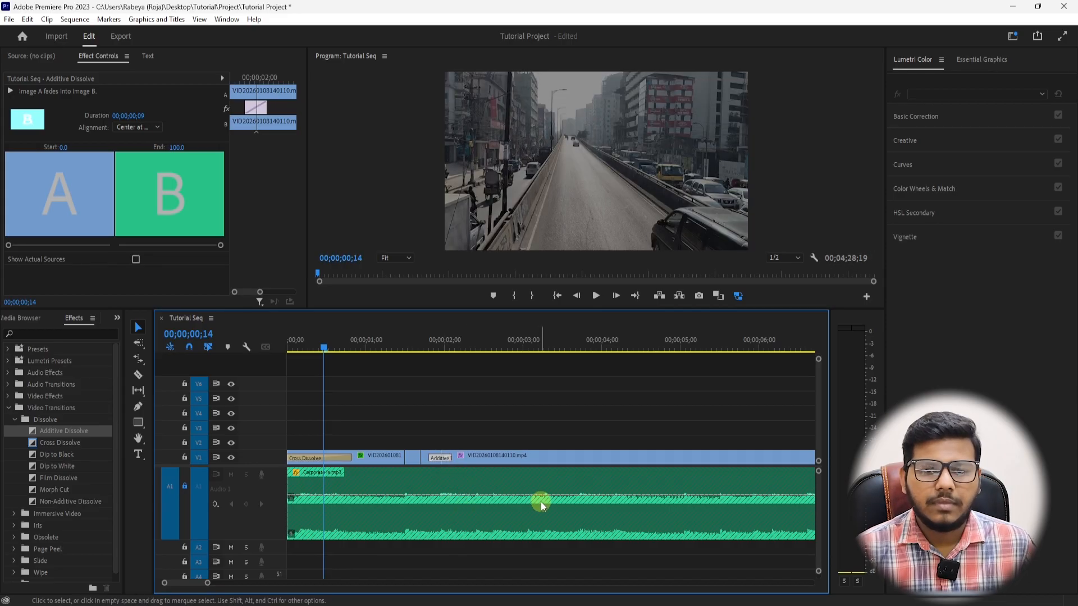
key("space")
key("space")
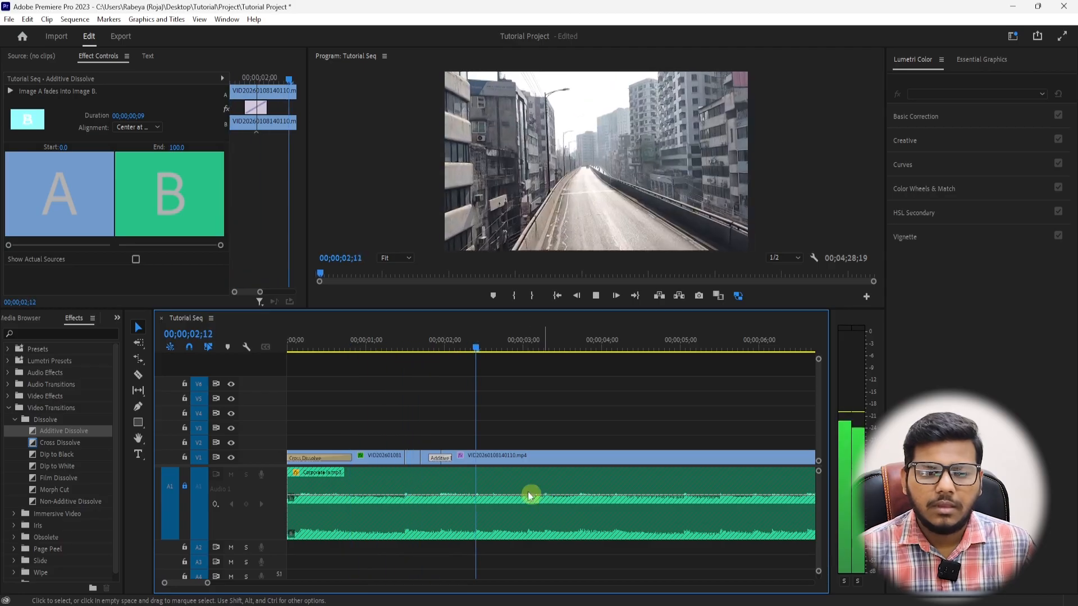
Shorten the Additive Dissolve further to about 7 frames and play the sequence from the start.
left_click(445, 463)
left_click_drag(446, 457, 444, 464)
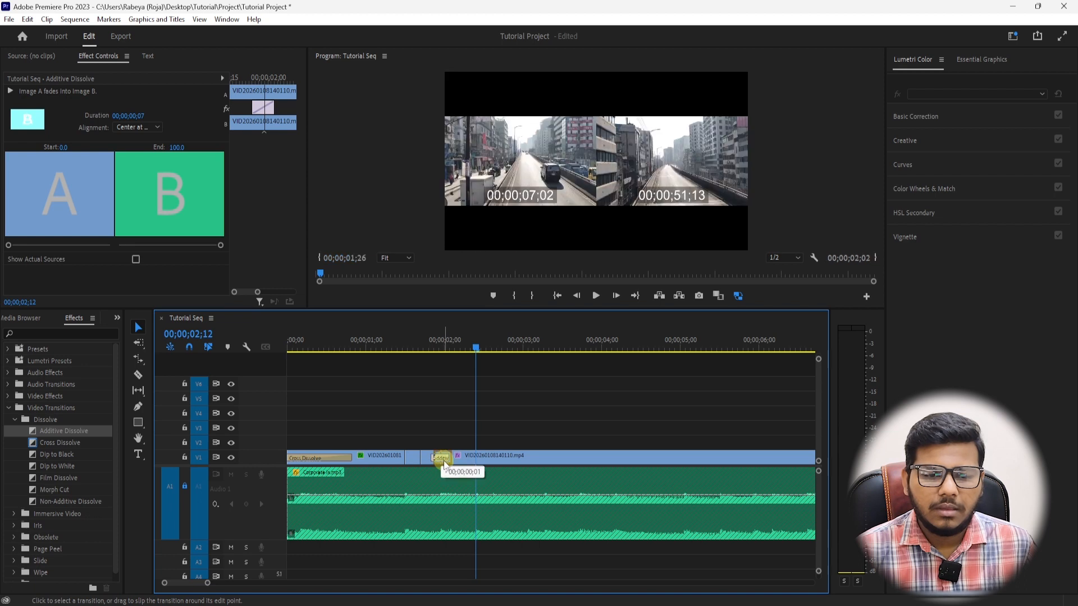
left_click(419, 405)
left_click(347, 342)
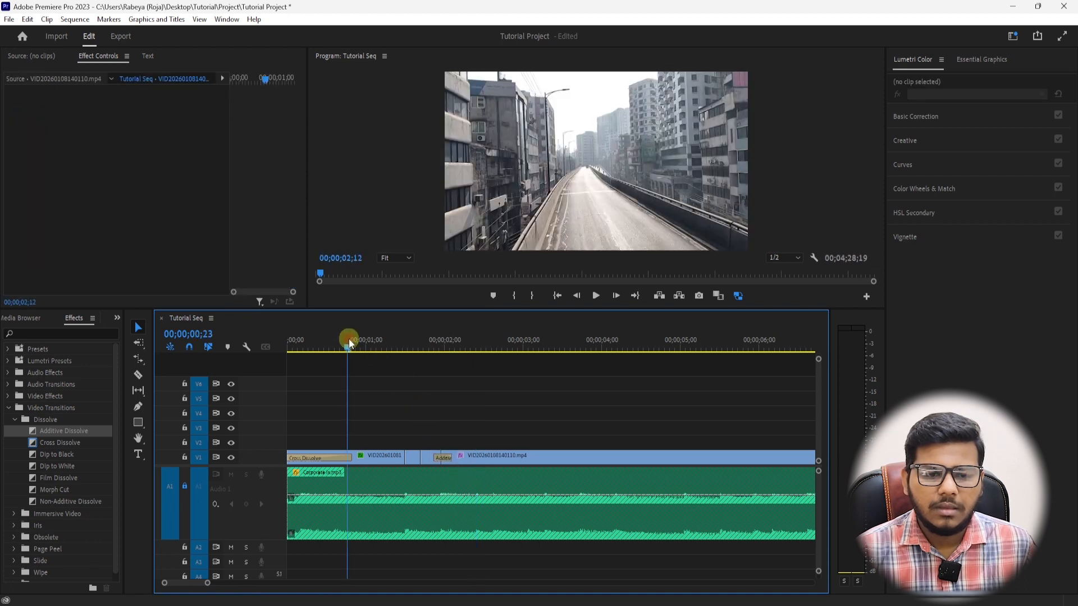
key("Home")
key("space")
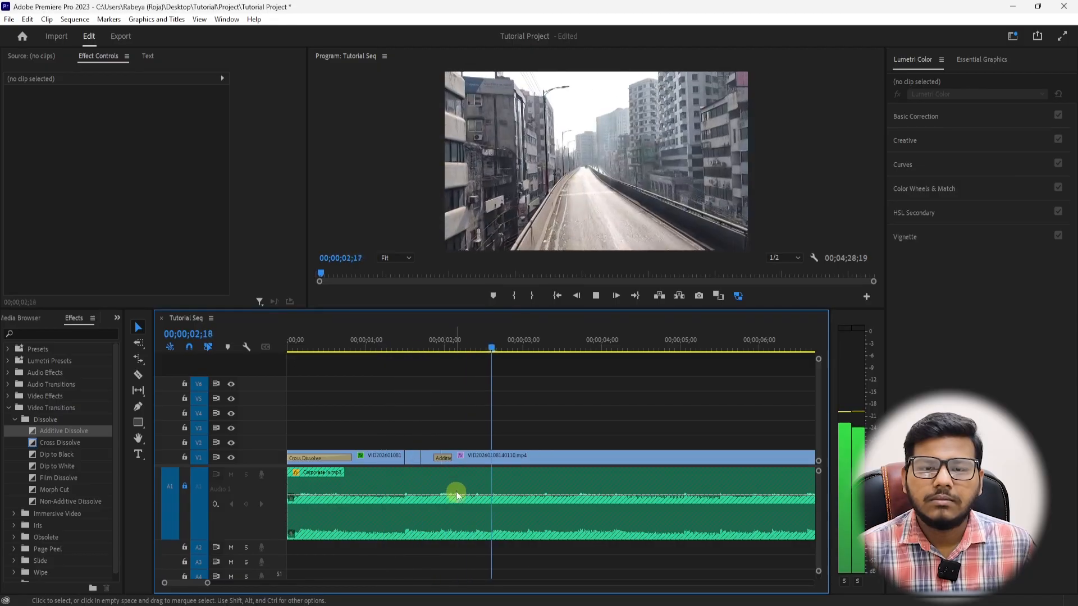
key("space")
Replay the passage through the Additive Dissolve twice from just before the transition.
left_click(418, 349)
key("space")
key("space")
left_click(423, 349)
key("space")
key("space")
Split the V1 clip following the Additive Dissolve at 00;00;02;19.
left_click(494, 342)
key("ctrl+k")
key("minus")
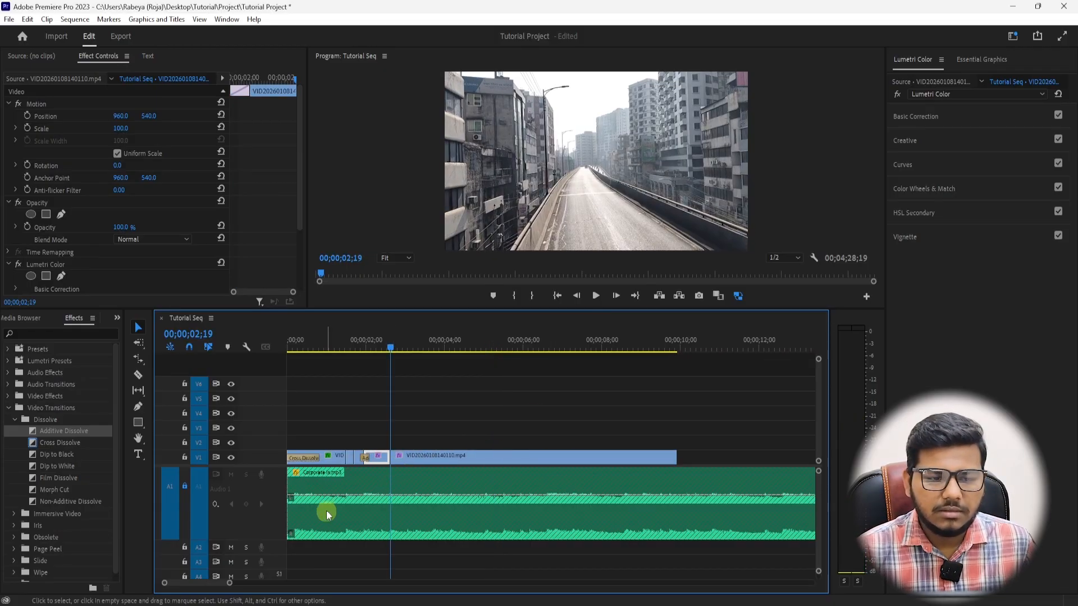
Unlock track A1, raise the Corporate Is.mp3 clip's gain by 10 dB and lock the track again.
left_click(184, 487)
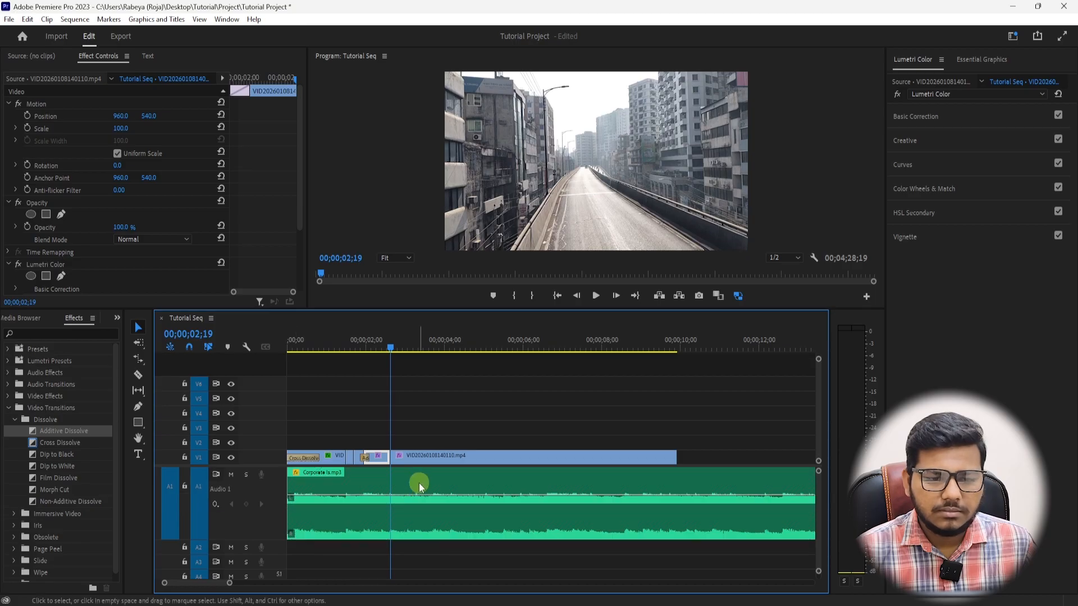
left_click(419, 484)
key("g")
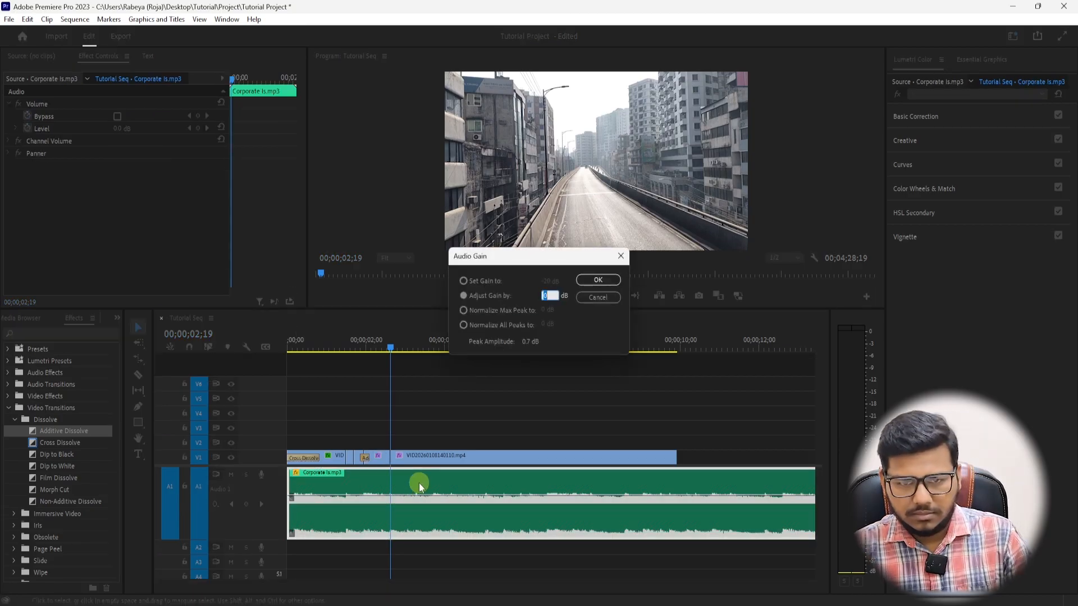
type("10")
key("Return")
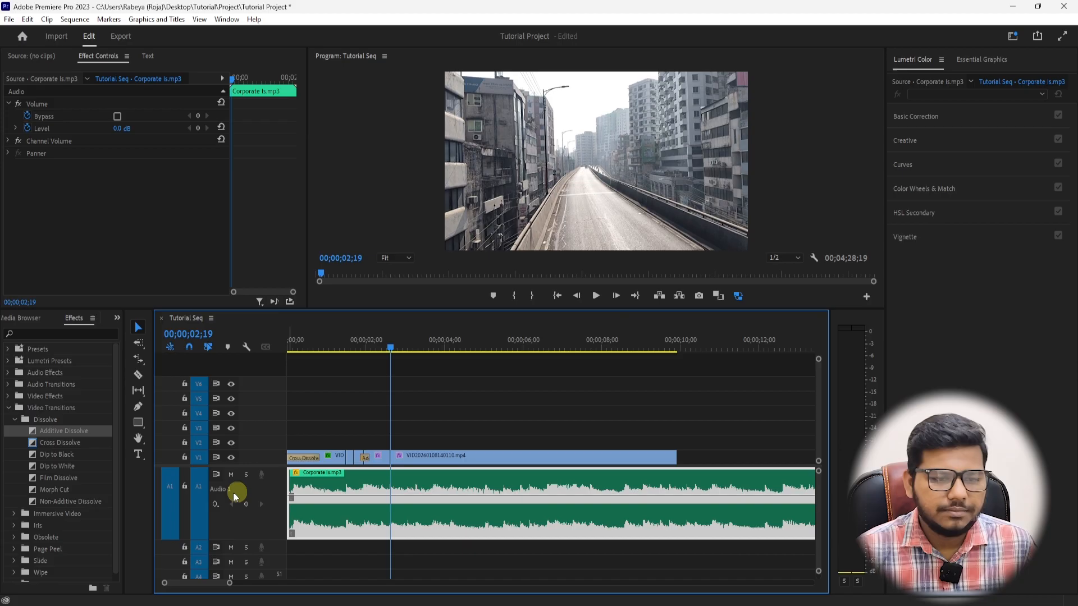
left_click(186, 489)
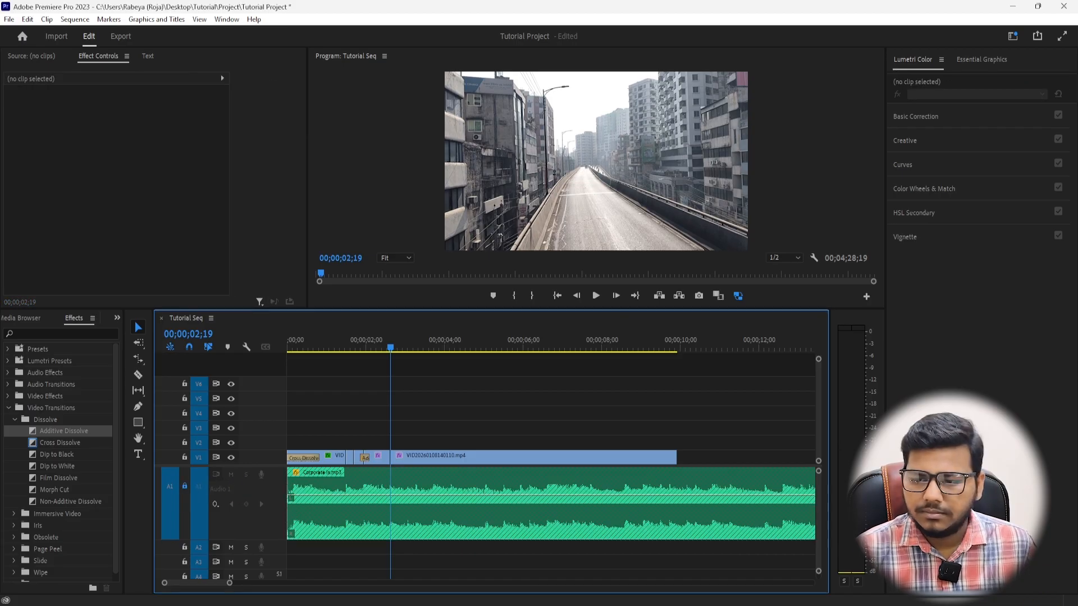
Play back the louder music, and delete the V1 clip that starts at 00;00;02;19.
left_click(381, 398)
key("space")
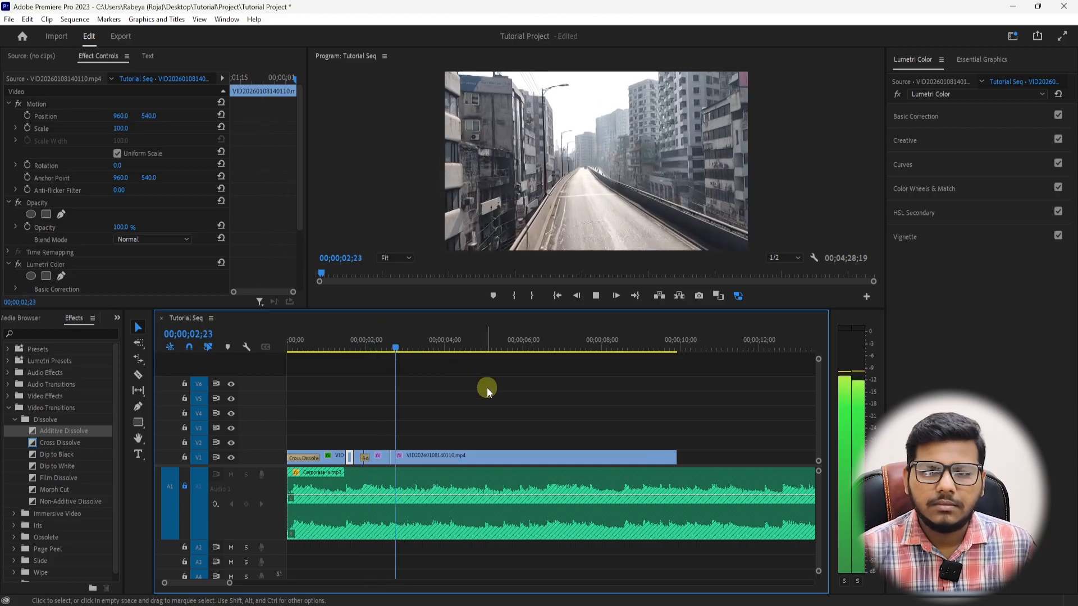
key("space")
left_click(453, 457)
key("Delete")
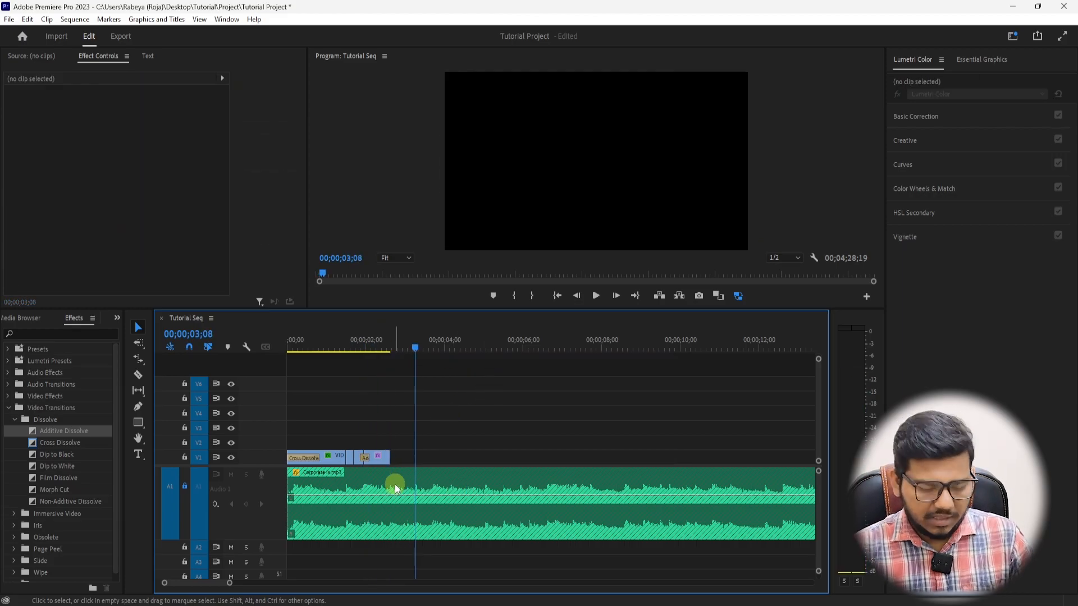
Isolate and copy the section ending around 00;01;42;12 in the long V1 clip, and undo the splits.
key("minus")
key("minus")
key("minus")
key("minus")
key("minus")
left_click_drag(402, 352, 413, 348)
key("ctrl+k")
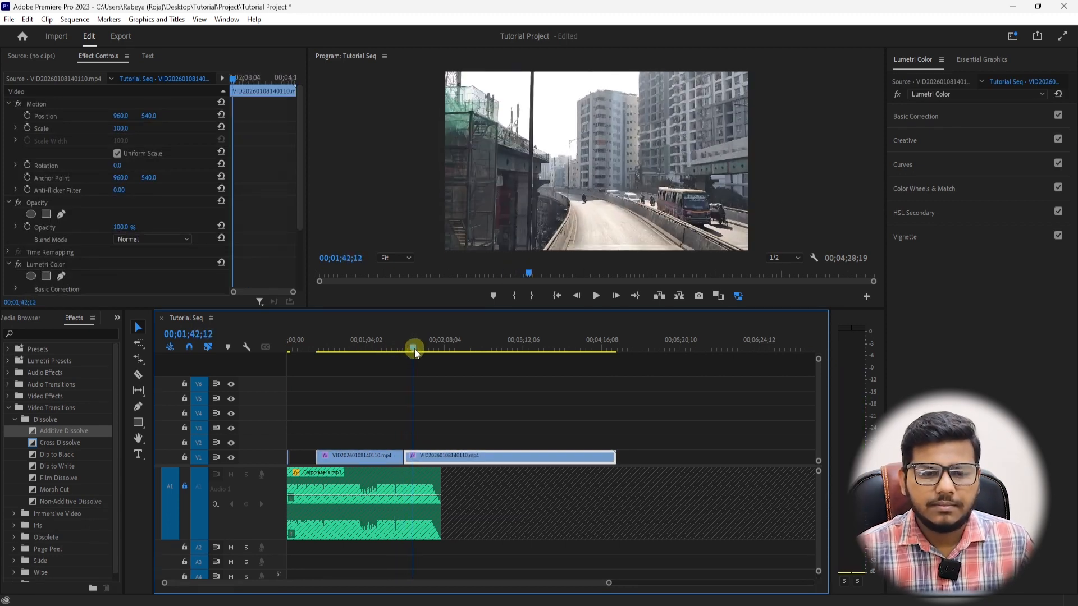
key("ctrl+z")
key("ctrl+z")
Paste the copied road section on V1 at 00;00;02;19, directly after the preceding clip.
left_click(300, 341)
key("Up")
key("equal")
key("equal")
key("equal")
key("equal")
key("equal")
key("equal")
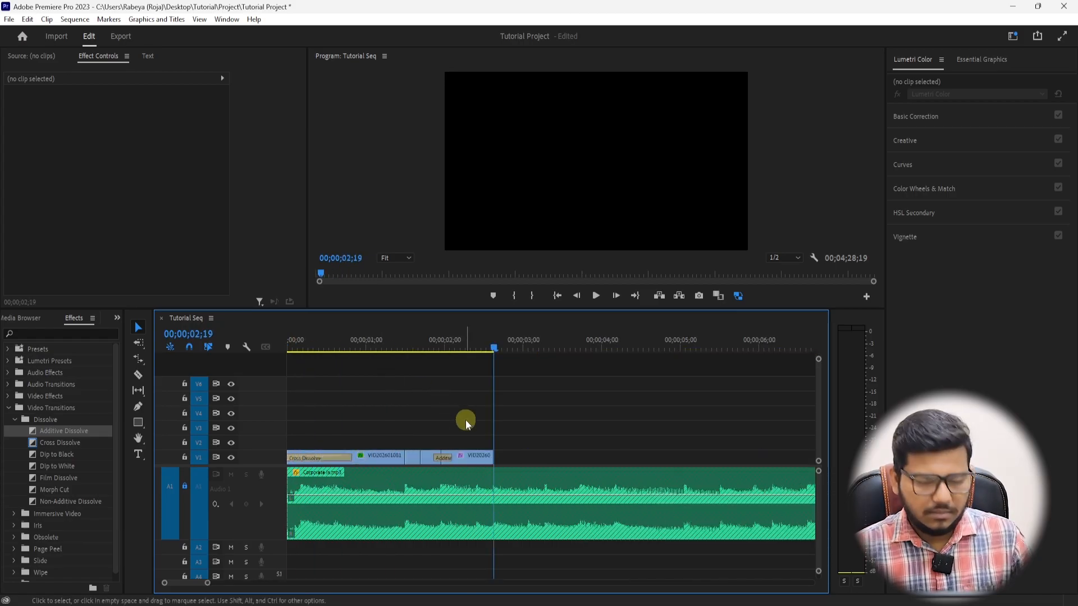
key("Down")
left_click(506, 392)
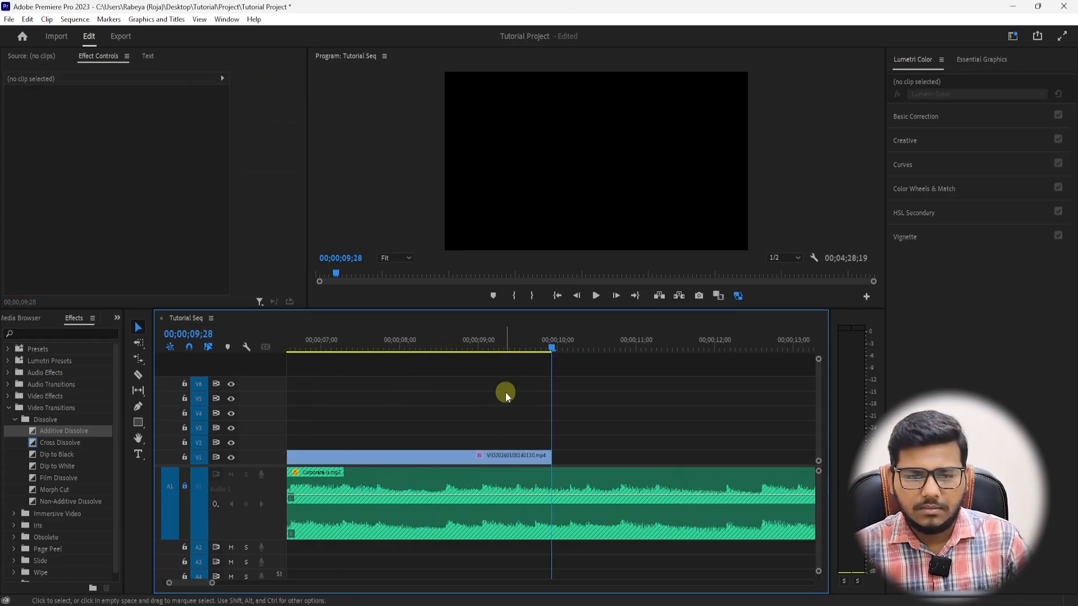
key("Up")
Play and scrub the passage leading up to the new cut at 00;00;02;19.
left_click(466, 345)
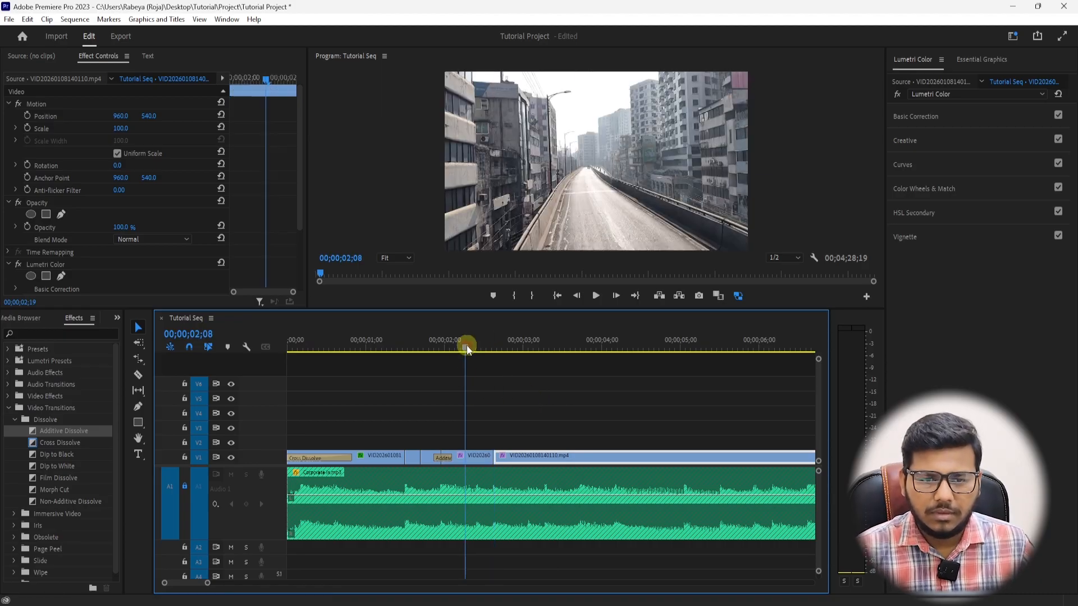
key("space")
key("space")
key("Up")
left_click_drag(462, 344, 486, 355)
Copy the existing Additive Dissolve onto the V1 cut at 00;00;02;19 and play it back.
left_click(442, 458)
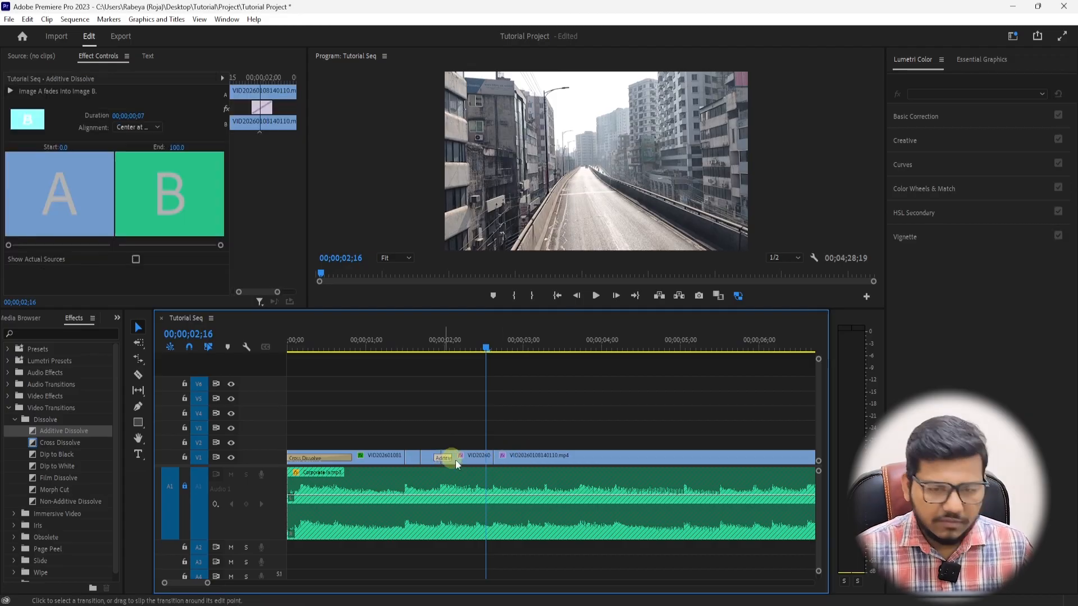
key("Down")
left_click(498, 456)
key("ctrl+v")
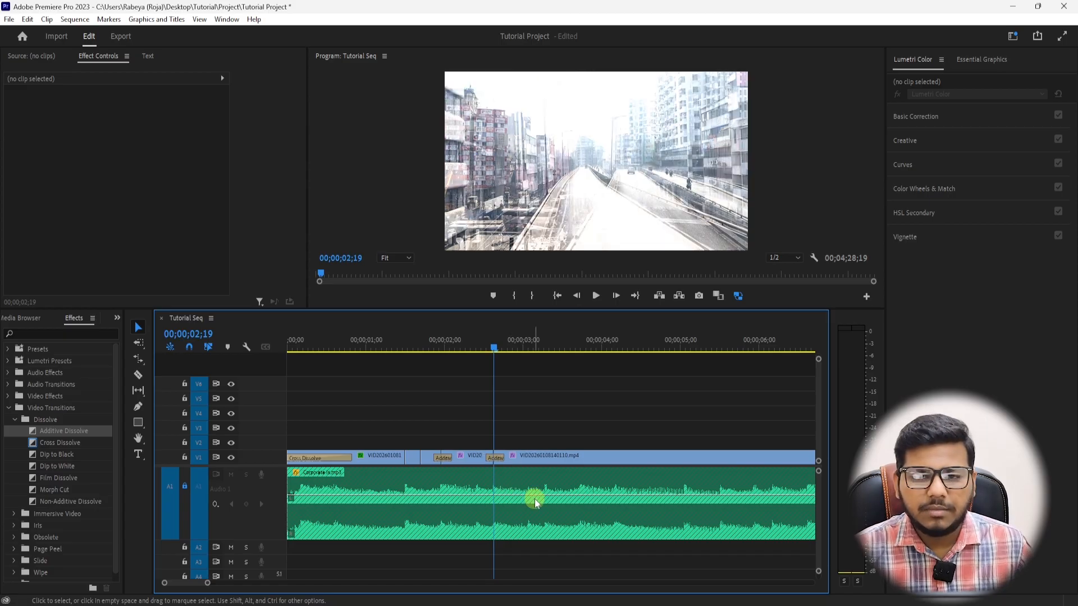
left_click(428, 348)
key("space")
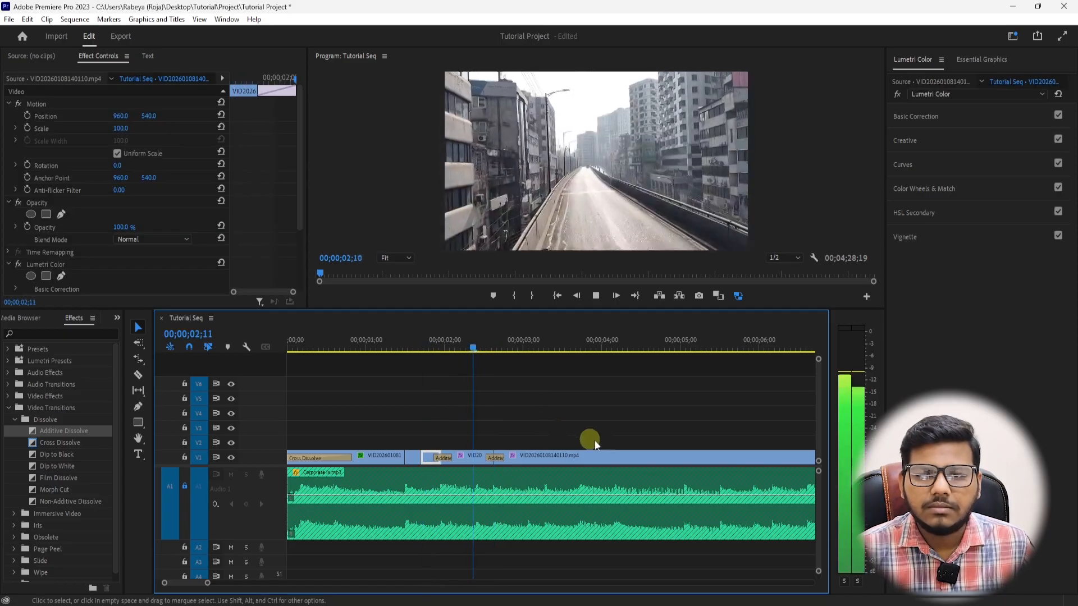
Split the V1 clip following the second Additive Dissolve at 00;00;03;03.
left_click(498, 346)
left_click_drag(512, 348, 532, 352)
key("ctrl+k")
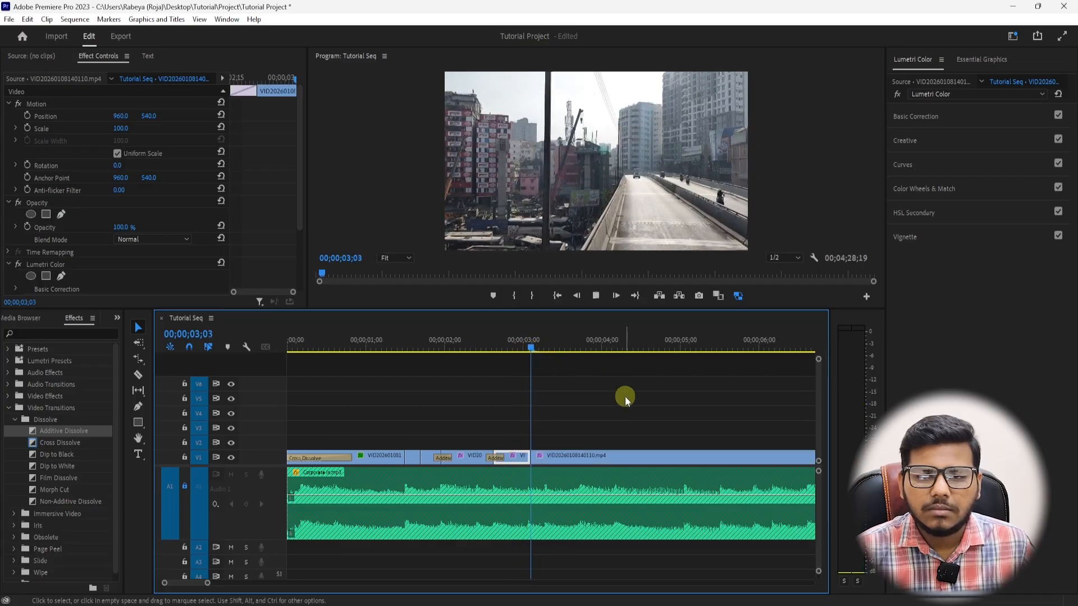
Remove a short section of V1 right after the 00;00;03;03 cut, close the gap and play the result.
left_click(618, 460)
left_click_drag(556, 341, 601, 349)
key("ctrl+k")
left_click_drag(619, 462, 547, 458)
left_click(466, 339)
key("space")
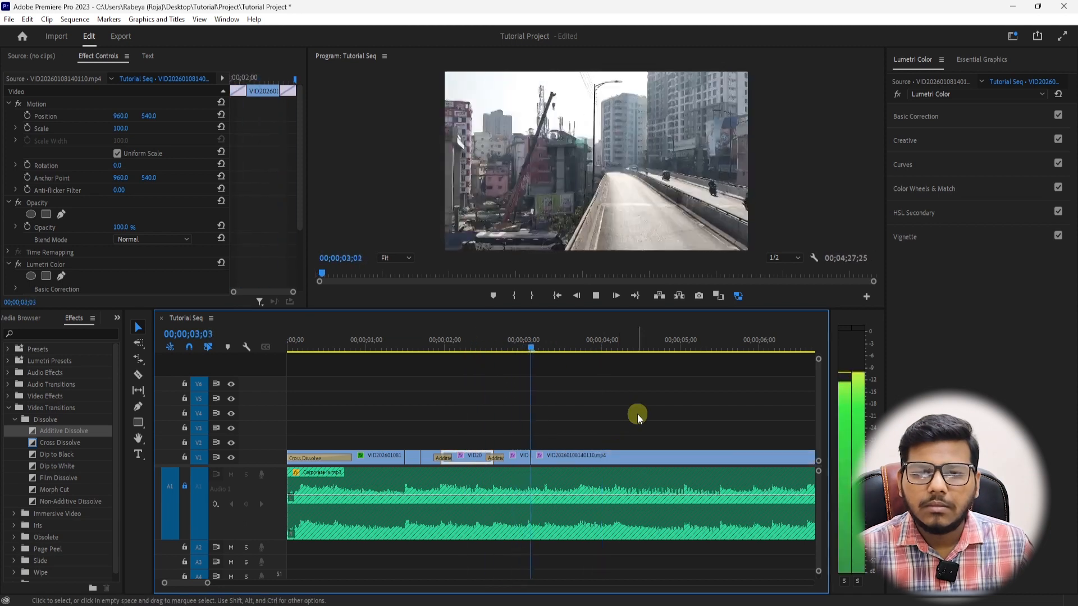
Ripple-trim about 2.5 seconds off the start of the V1 clip following the 00;00;03;03 cut.
left_click_drag(525, 340, 726, 351)
key("q")
left_click(454, 342)
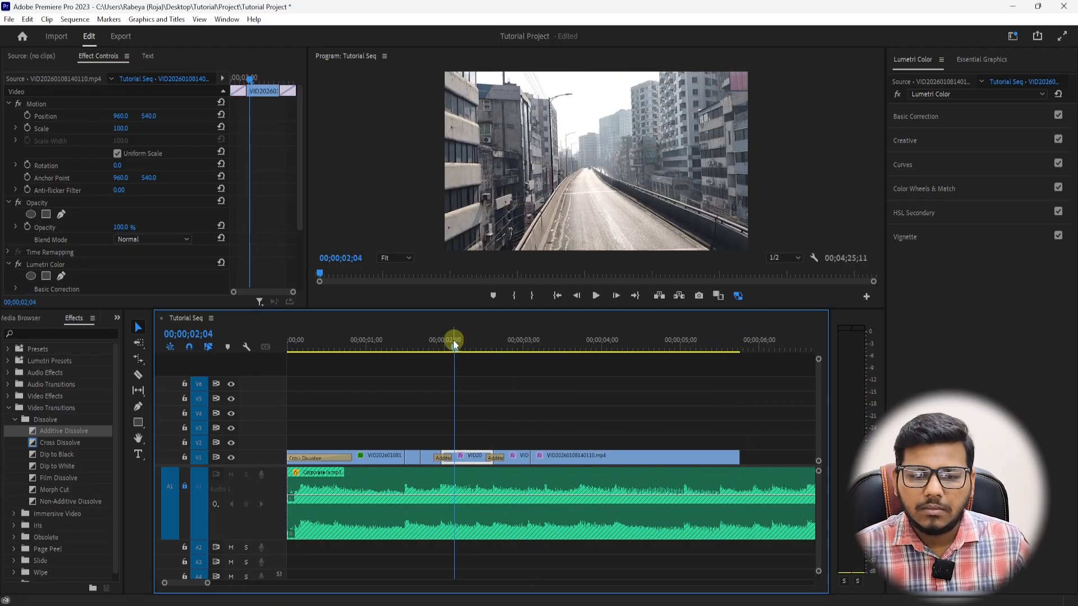
Replay the passage through the second Additive Dissolve twice, starting just before it.
key("backslash")
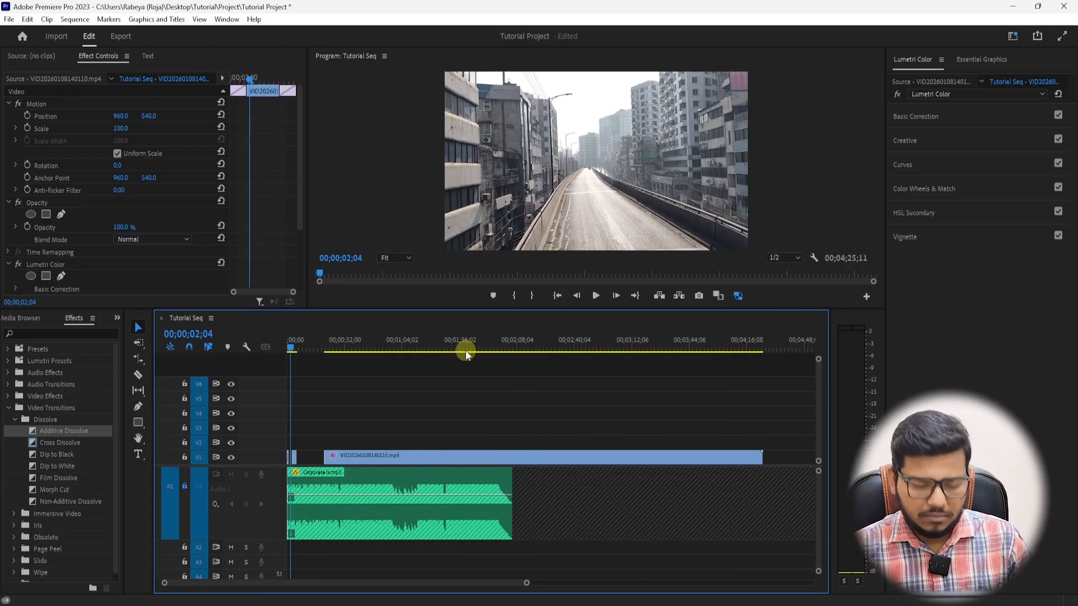
key("backslash")
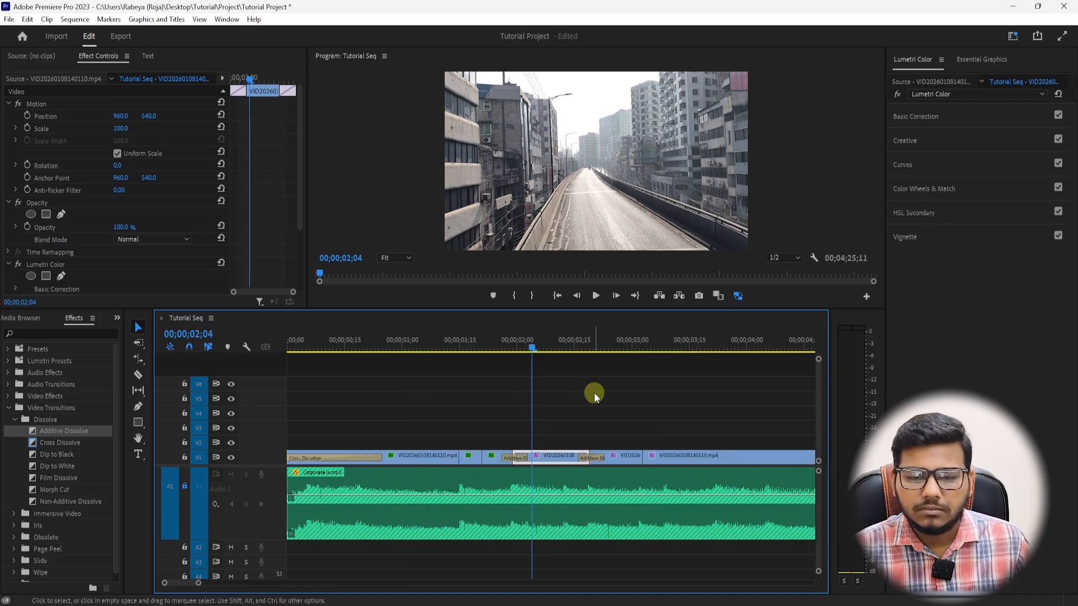
left_click(565, 339)
key("space")
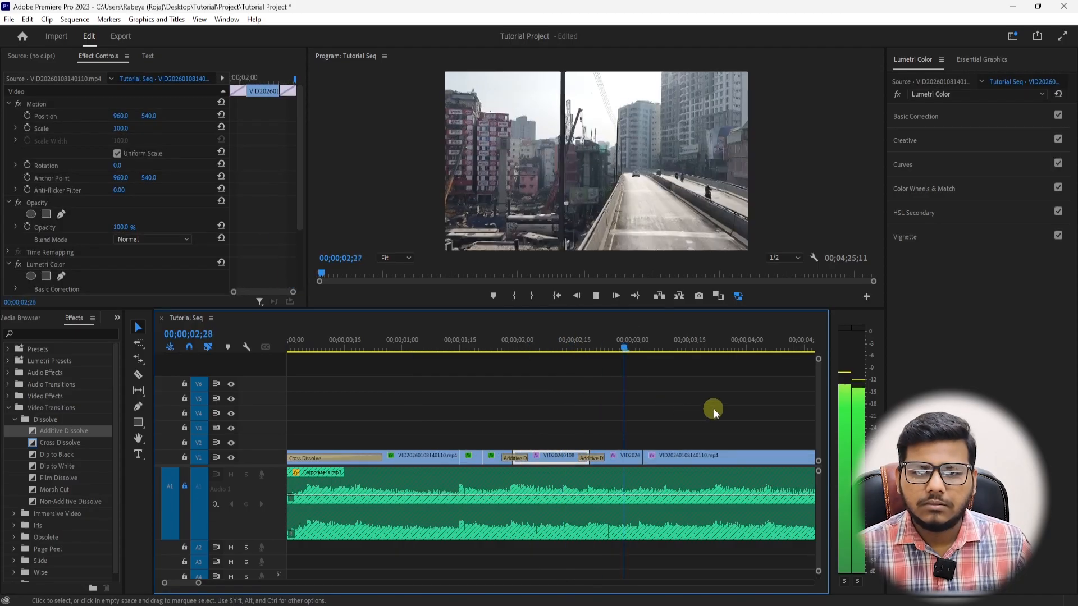
key("space")
left_click(583, 338)
key("space")
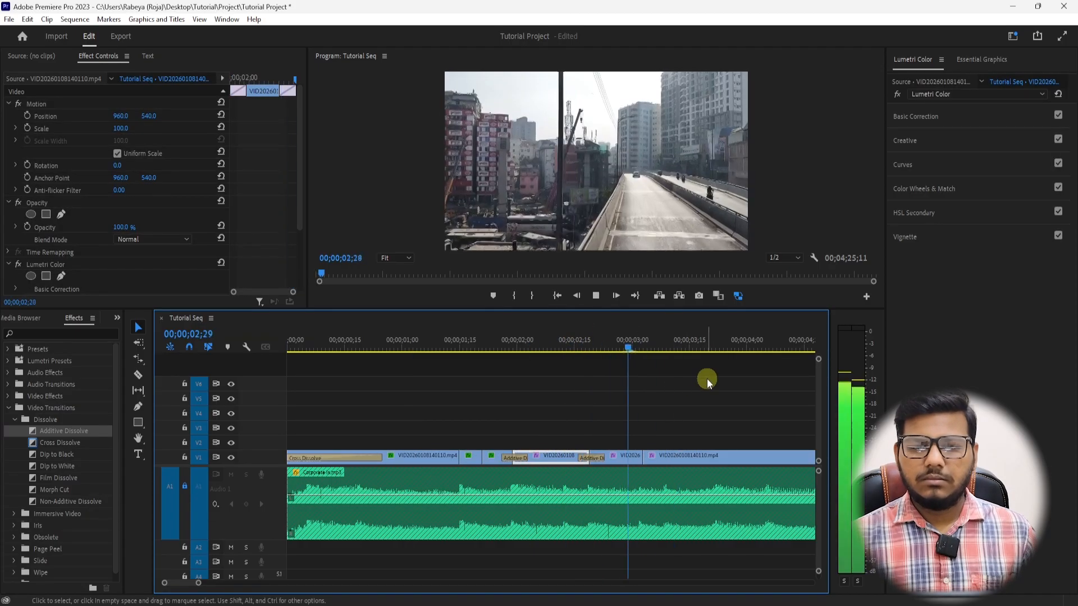
key("space")
Split the V1 clip at 00;00;03;09 and extend the end of its remaining part to about 00;00;11;16.
left_click_drag(667, 344, 666, 351)
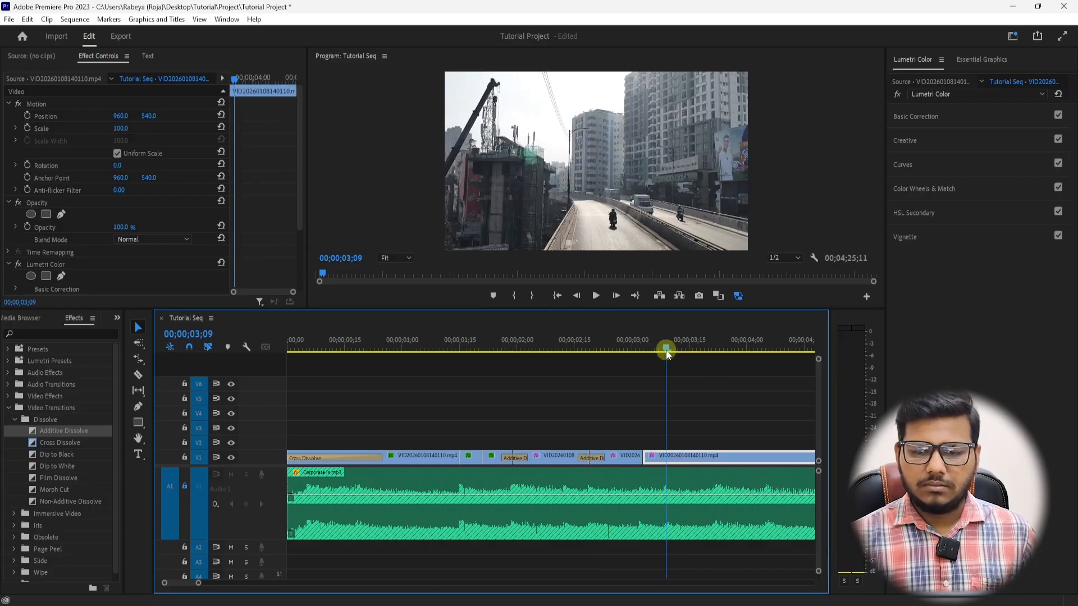
key("minus")
key("space")
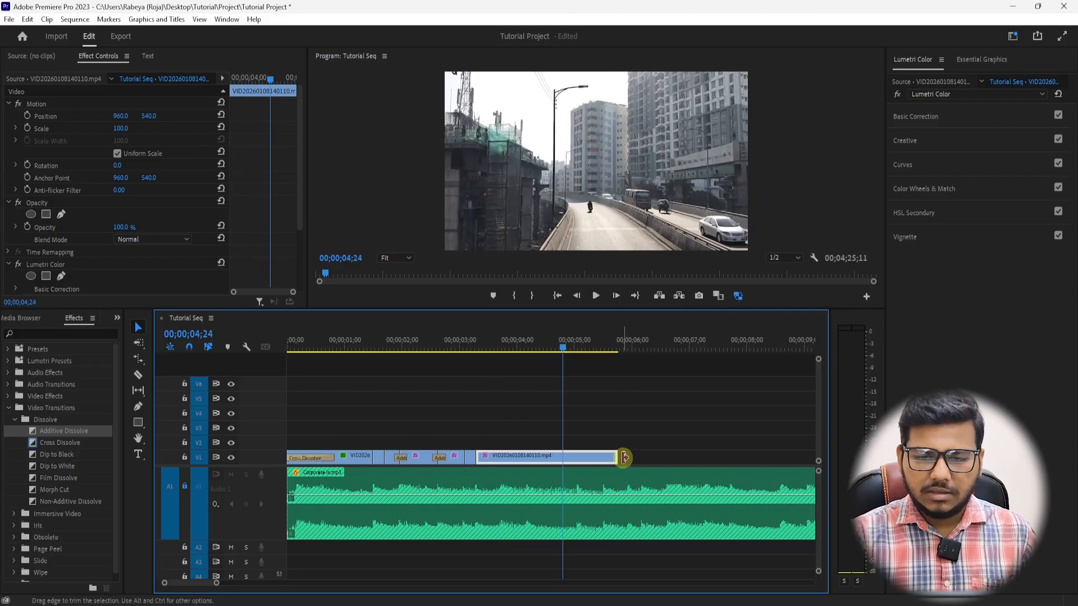
left_click_drag(625, 458, 817, 458)
Try to ripple-trim the start of the extended V1 clip to 00;00;10;04, and undo the trim.
left_click_drag(553, 344, 708, 355)
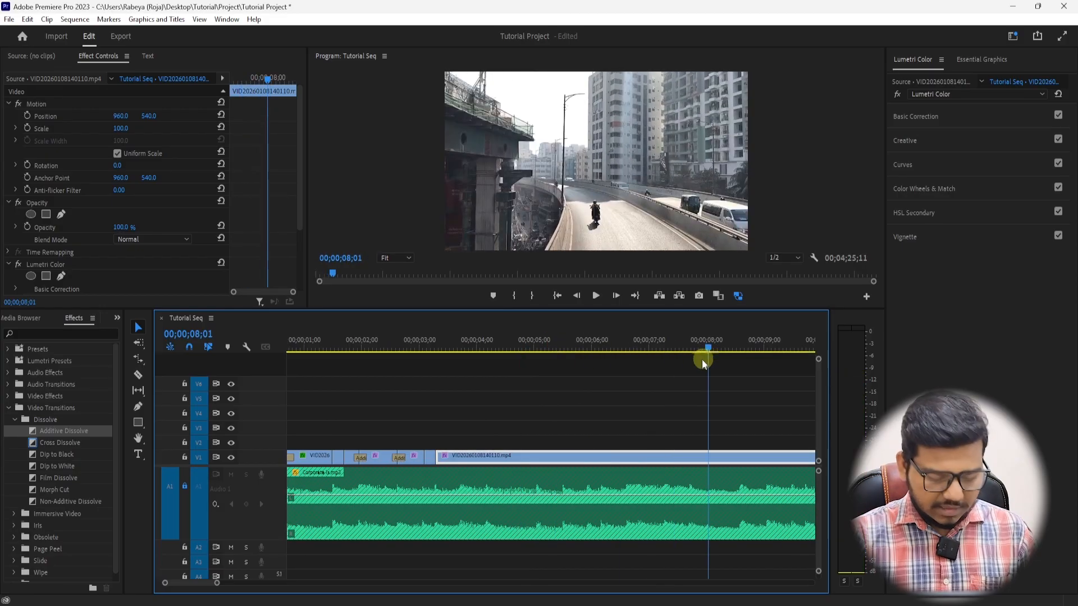
key("minus")
left_click_drag(530, 346, 578, 353)
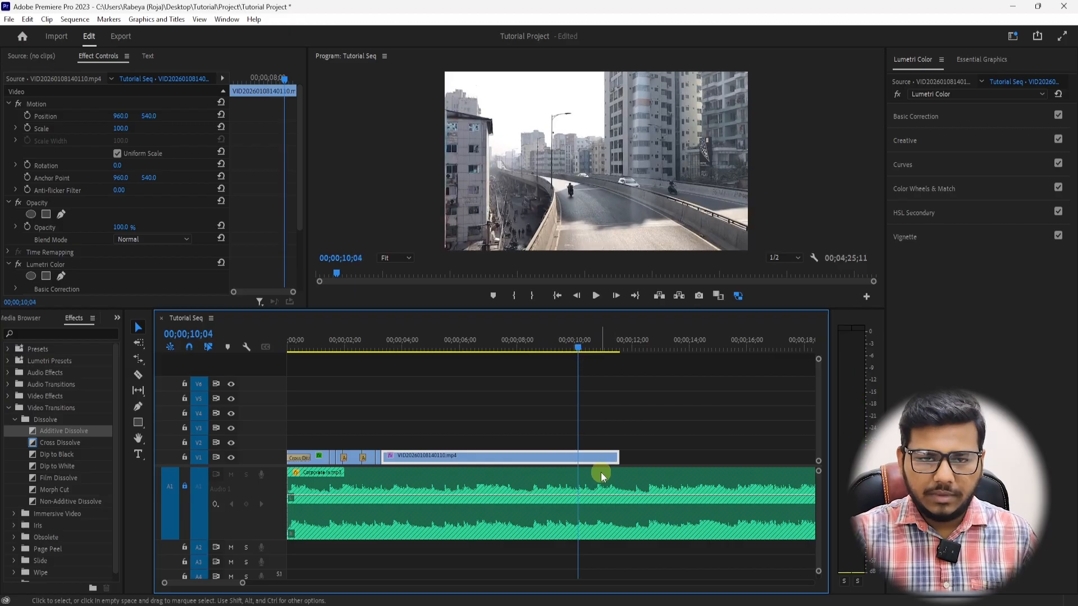
key("q")
key("ctrl+z")
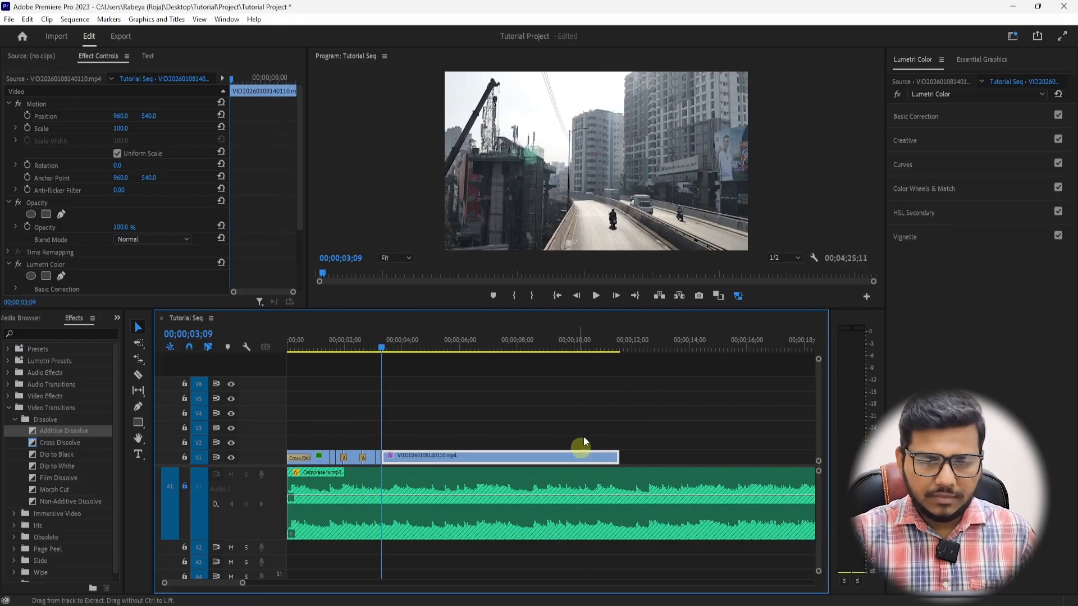
Split the extended V1 clip at 00;00;10;07, delete the part before the split and move the remainder back to 00;00;03;09.
left_click(581, 346)
key("ctrl+k")
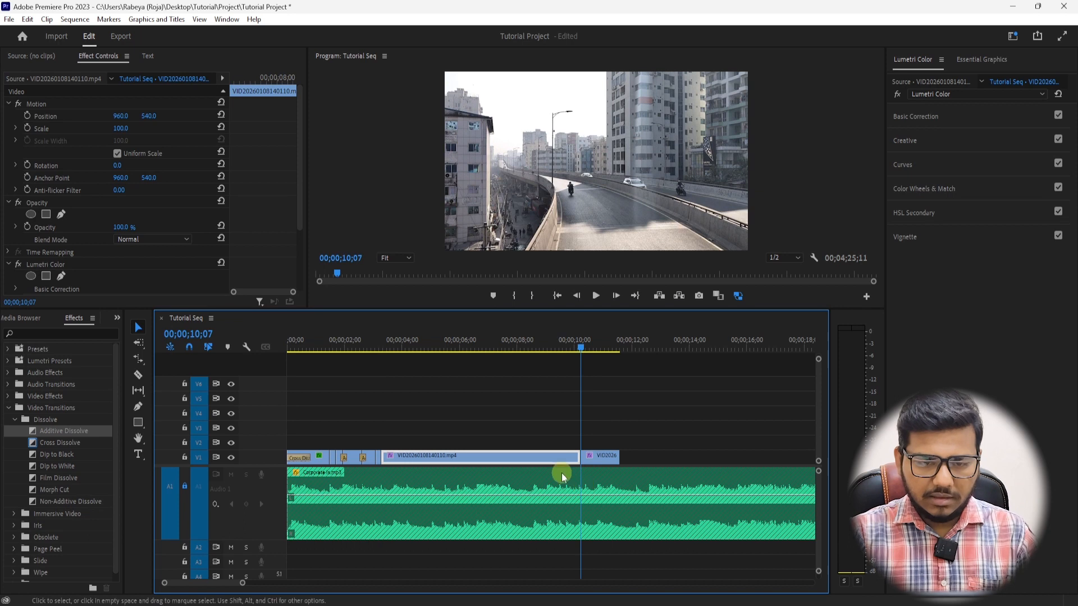
key("Delete")
left_click_drag(597, 461, 397, 459)
Play the end of the edited V1 clips, and replay the sequence from the start.
left_click(372, 346)
key("space")
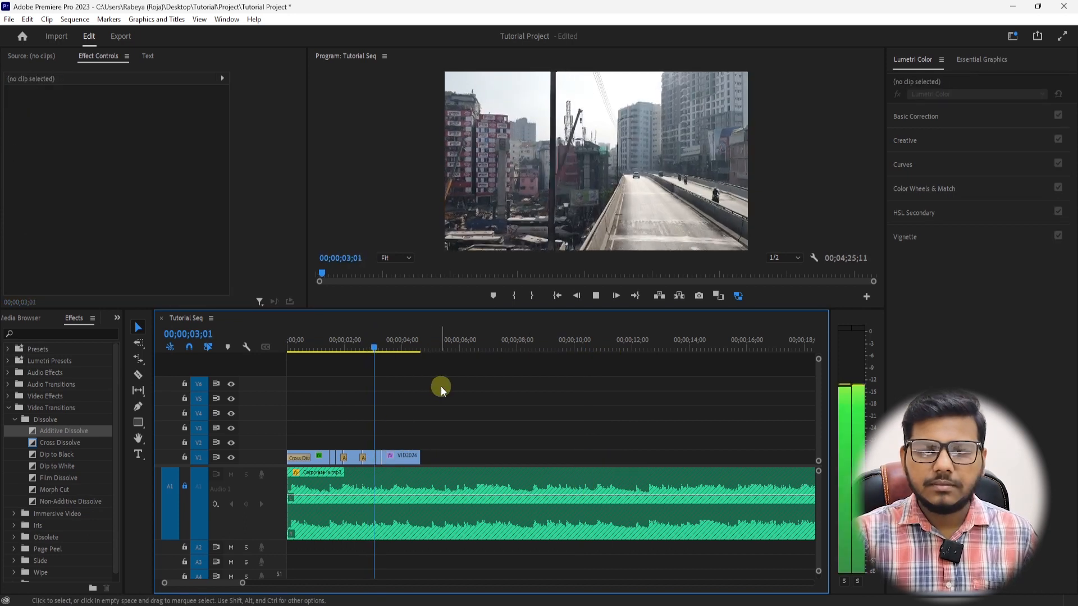
key("Home")
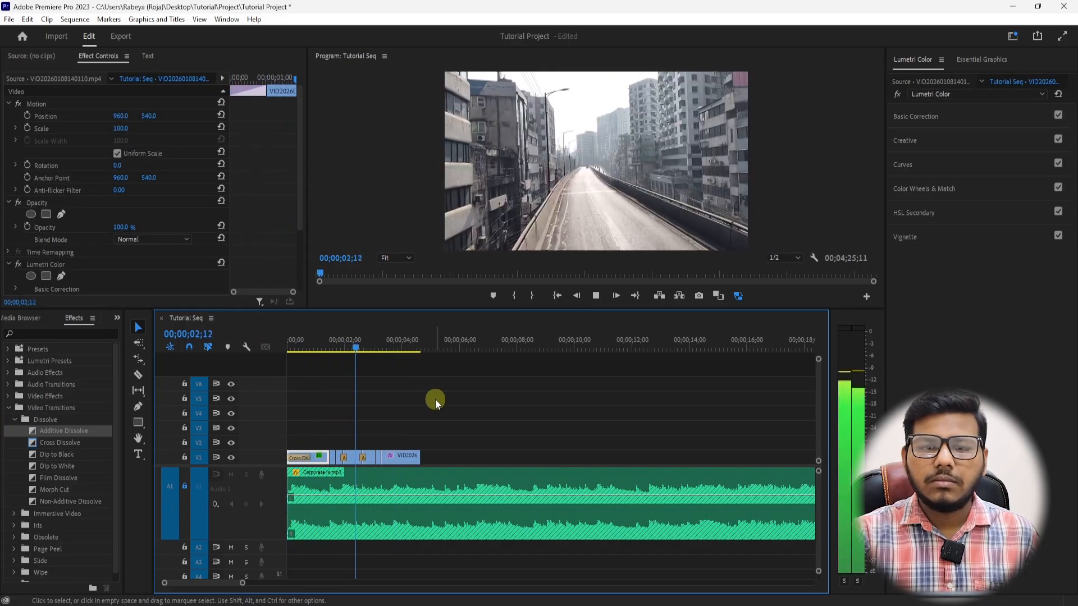
key("space")
Cut off the last short V1 clip at 00;00;03;22 and save the project.
left_click(395, 344)
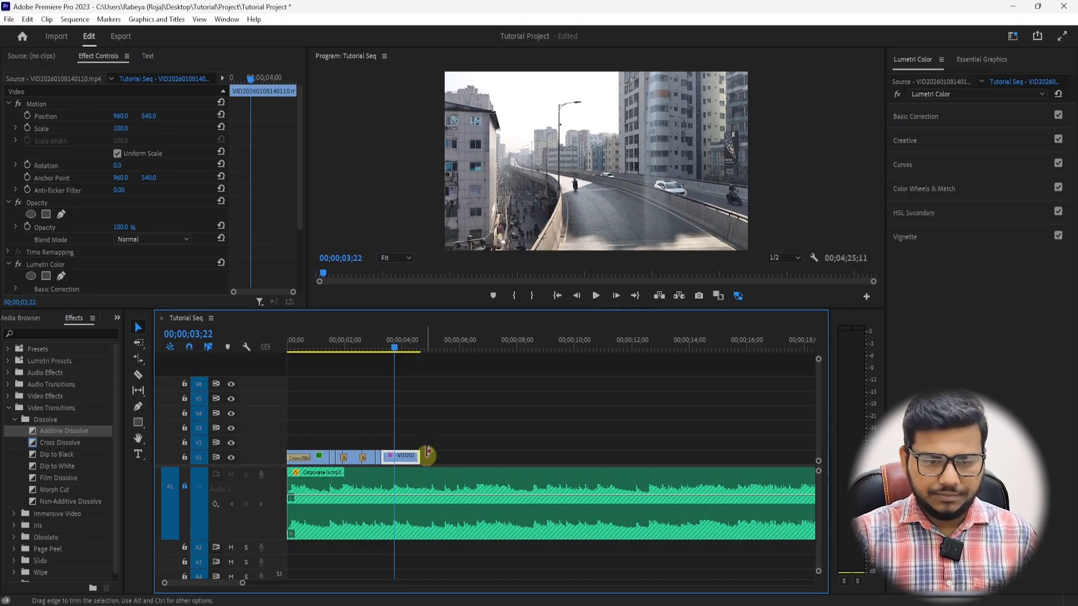
key("Delete")
key("Home")
key("ctrl+s")
Play the sequence from the start and return to the second Additive Dissolve at 00;00;02;17.
key("space")
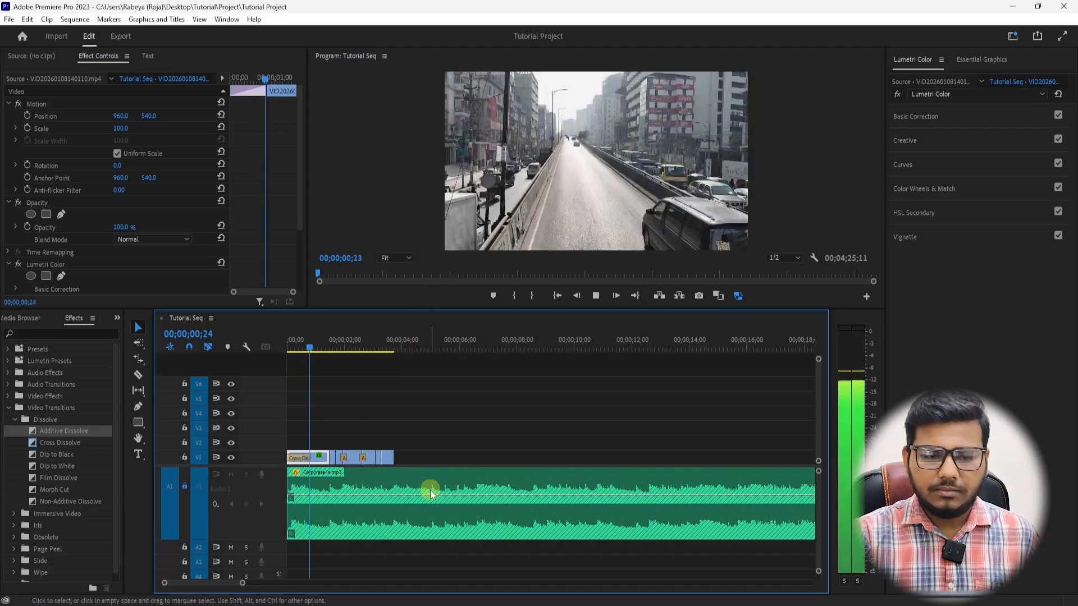
key("equal")
key("equal")
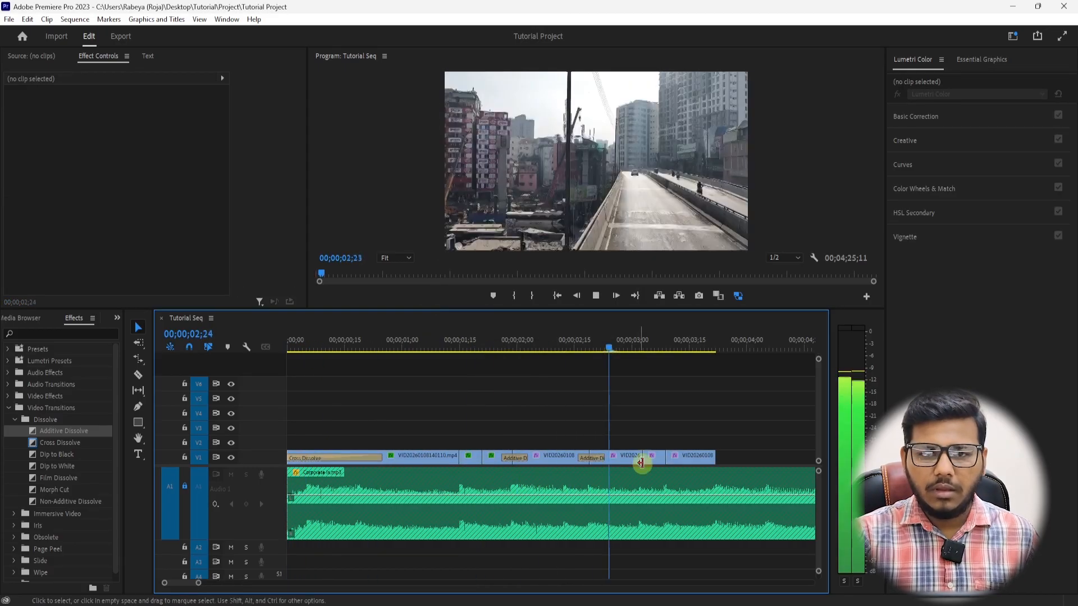
left_click(644, 458)
left_click(581, 346)
Copy the second Additive Dissolve onto the V1 cut at 00;00;03;03 and shorten the copy to 3 frames.
left_click(592, 457)
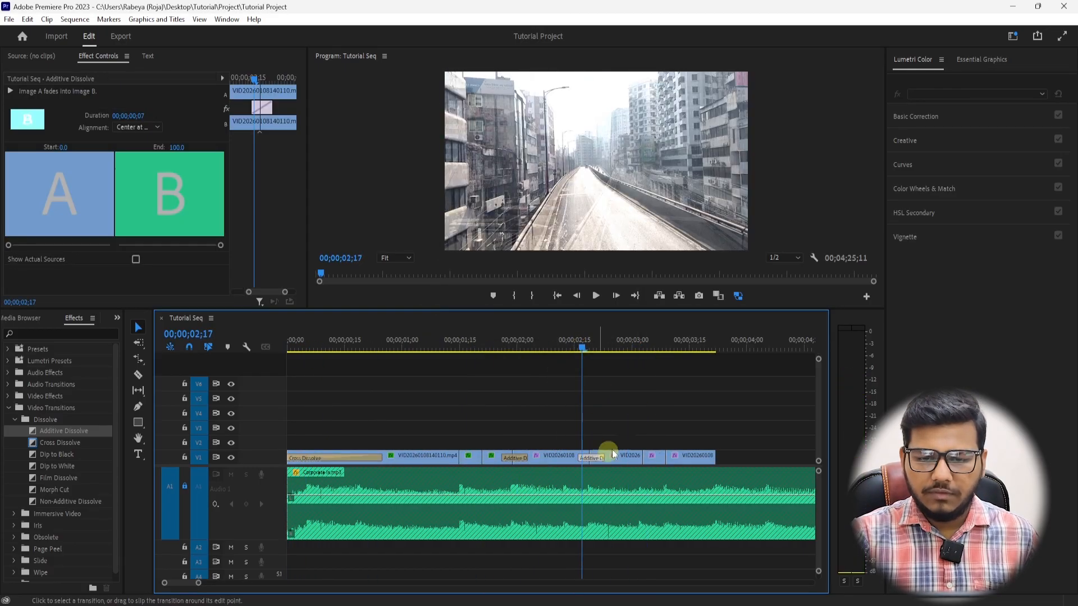
left_click(643, 348)
left_click_drag(662, 485, 661, 459)
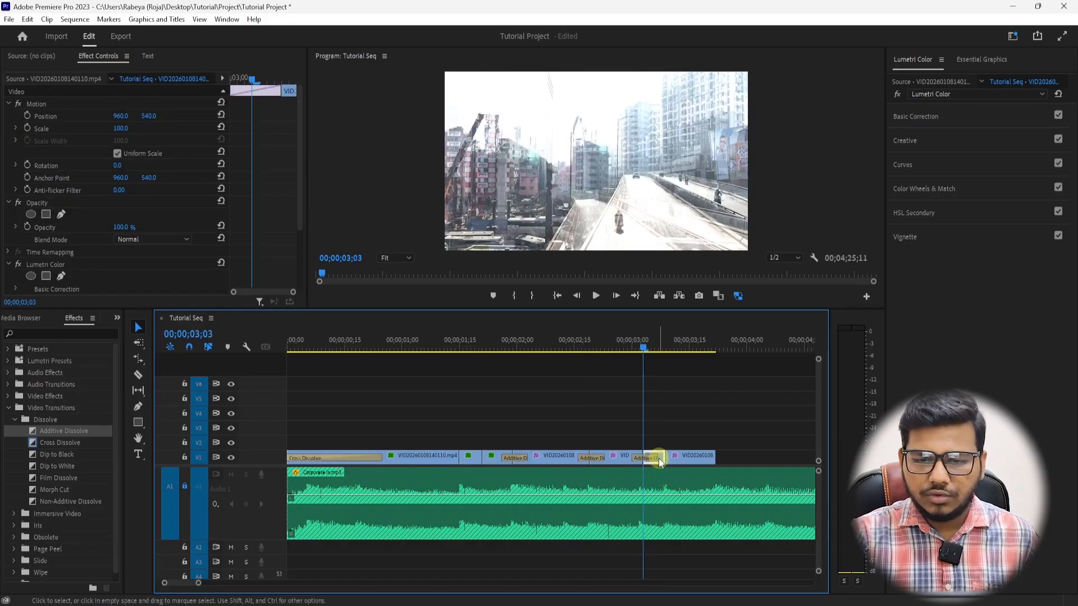
left_click(650, 458)
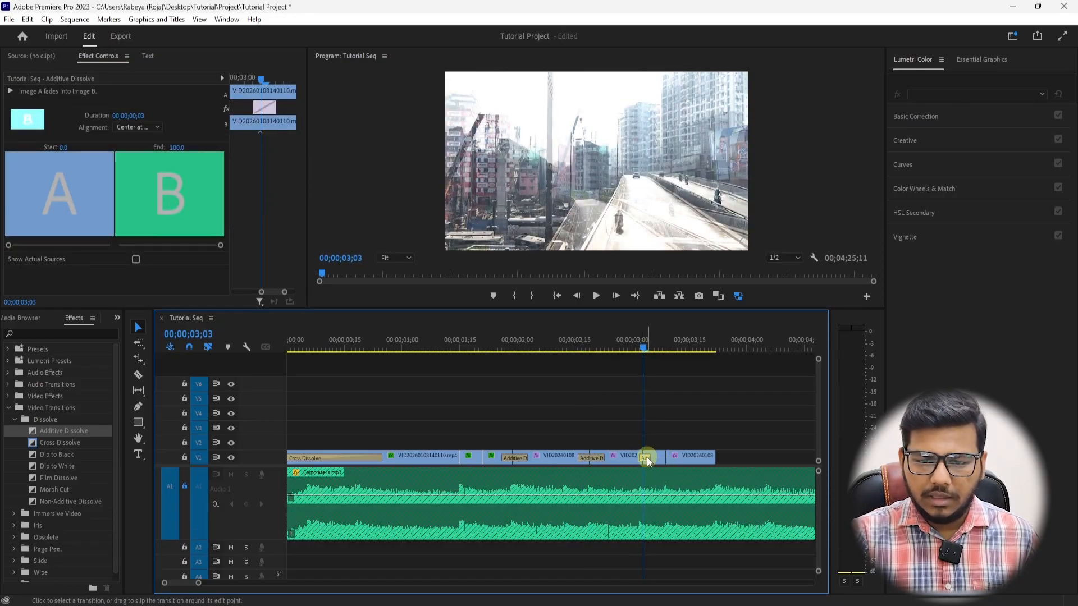
left_click(671, 348)
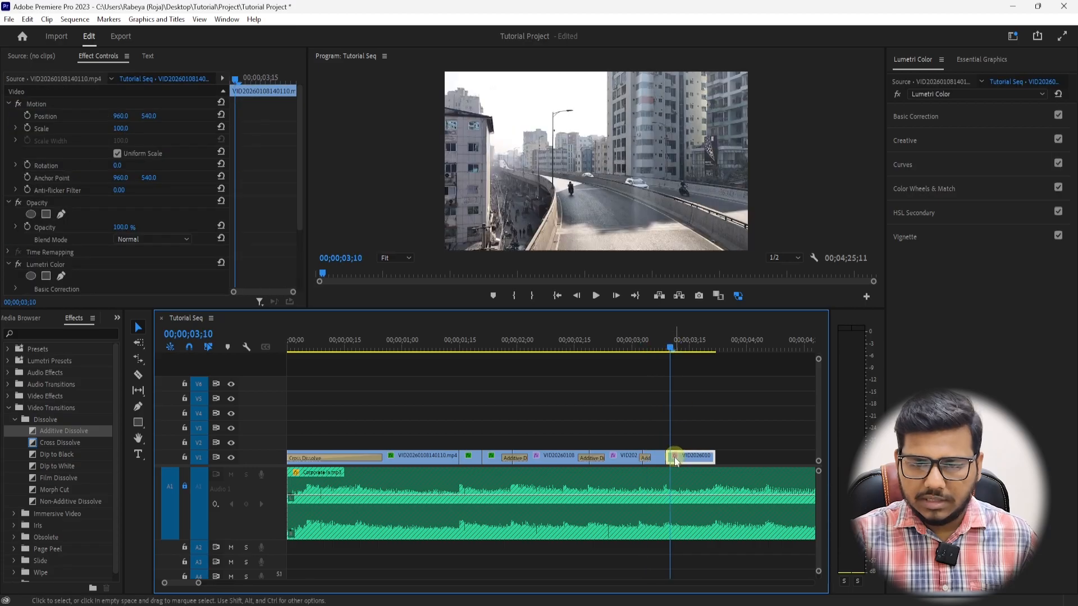
Paste the copied short Additive Dissolve onto the last V1 cut at 00;00;03;10 and play it back from 00;00;02;13.
left_click(668, 458)
key("ctrl+v")
left_click(566, 344)
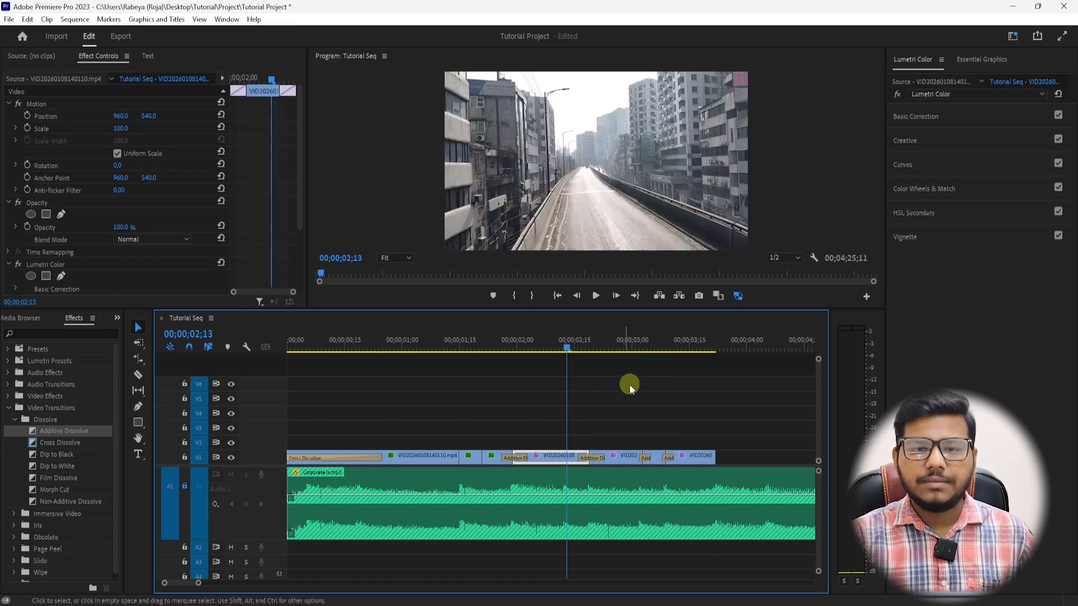
key("space")
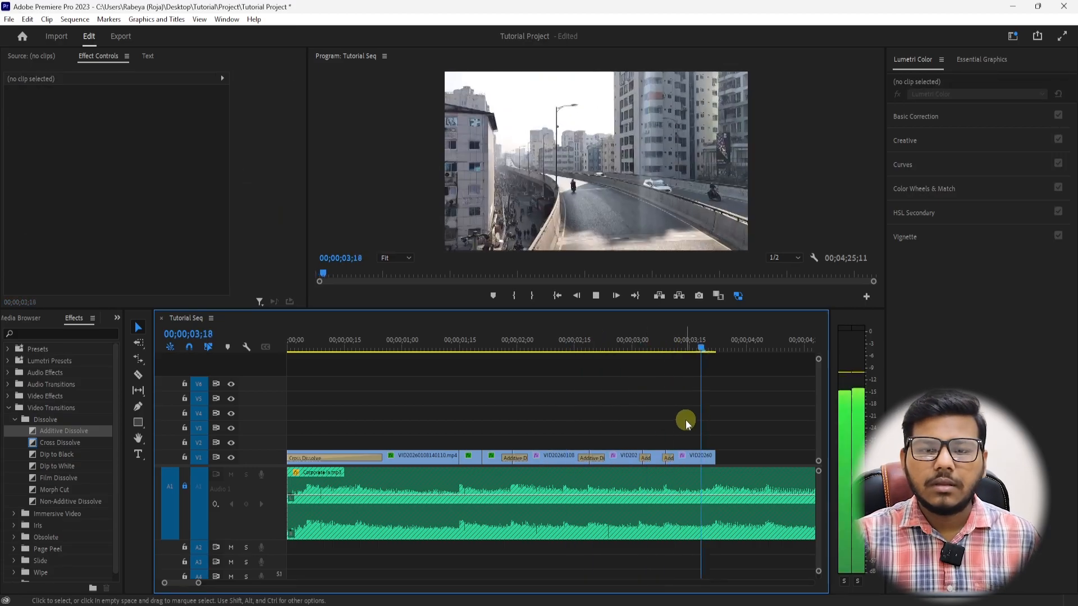
key("space")
Play the sequence from the start through all the edited V1 clips.
left_click_drag(359, 339, 146, 343)
key("space")
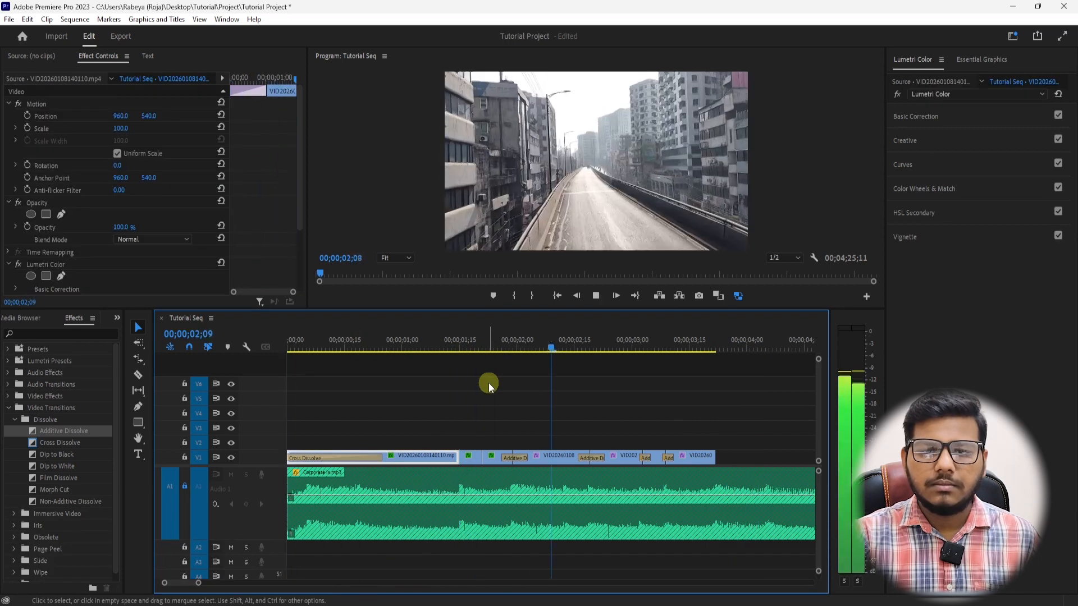
key("space")
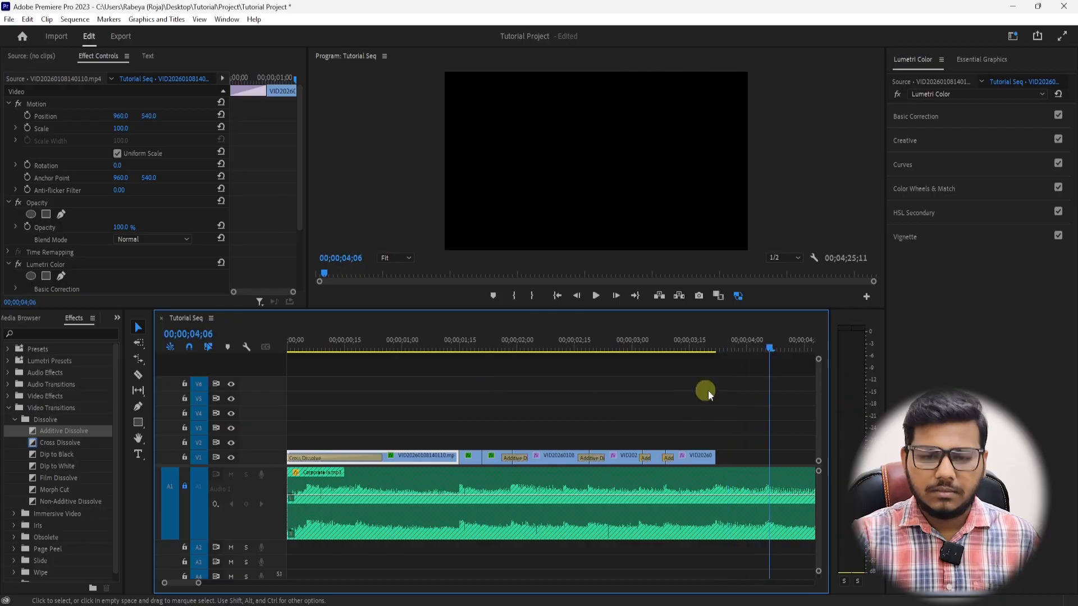
Set an In point at the end of the edited V1 clips, at 00;00;03;22.
left_click(716, 389)
key("minus")
key("minus")
key("minus")
key("Up")
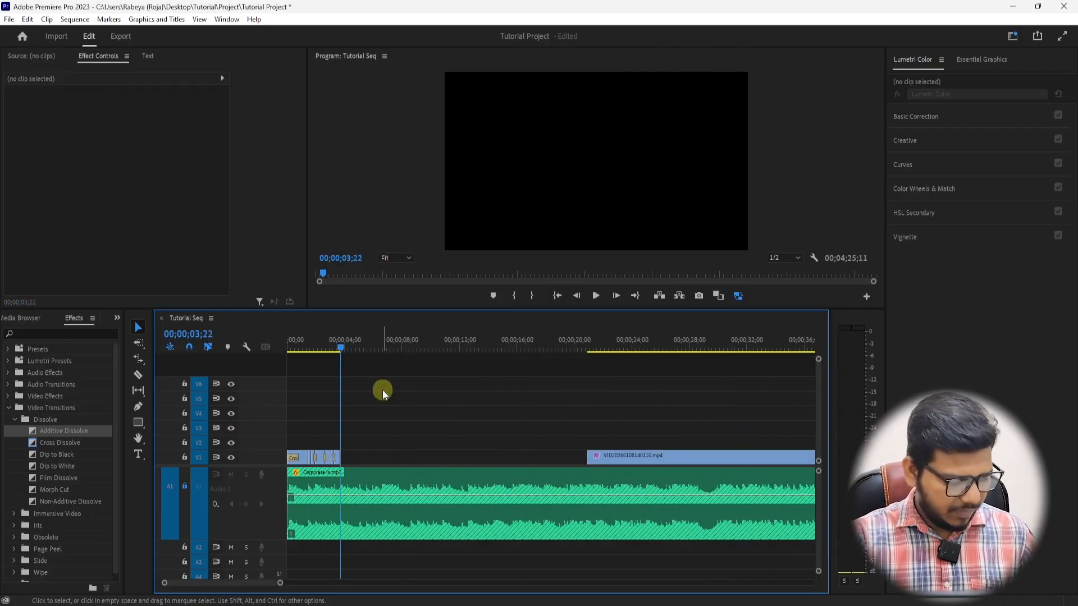
key("i")
Inspect the range after the In point, including the remaining V1 clip around 00;00;22;07, and return to the end of the edited clips.
left_click_drag(313, 346, 333, 368)
left_click(348, 417)
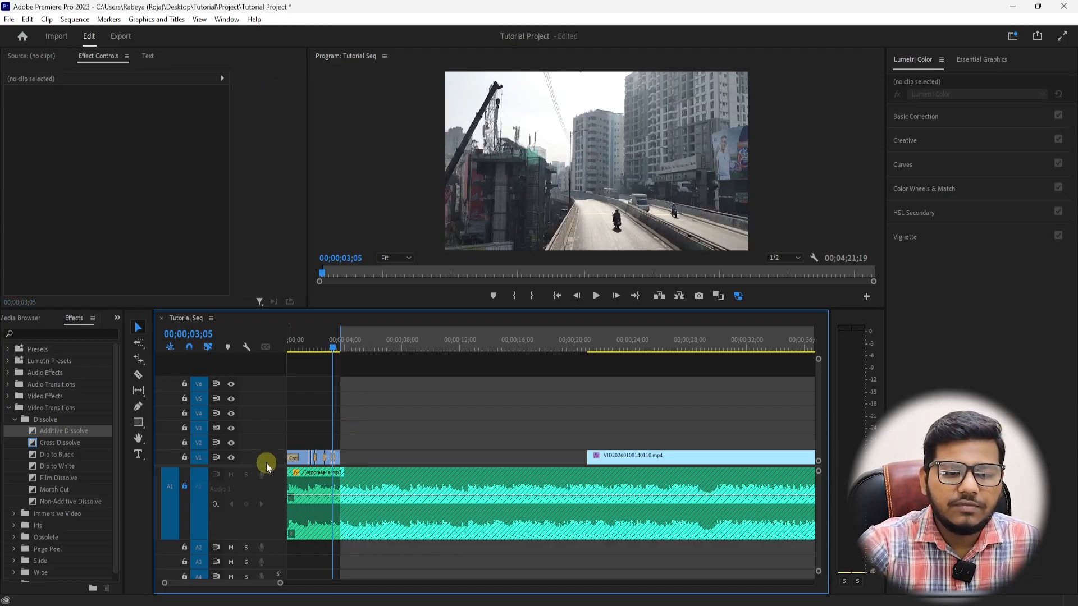
scroll(336, 376, "down", 2)
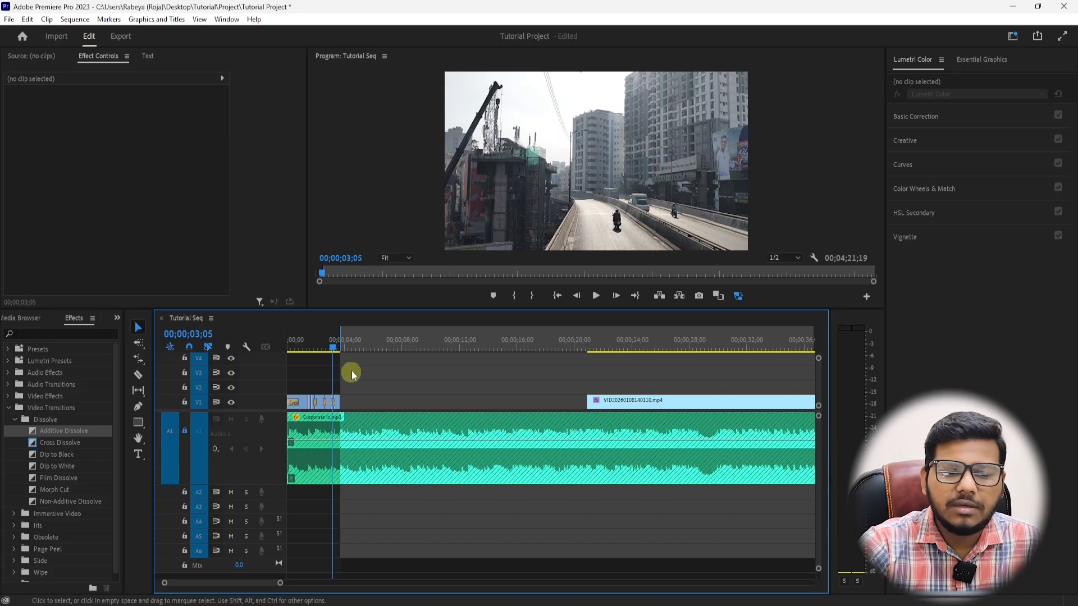
left_click_drag(341, 347, 352, 351)
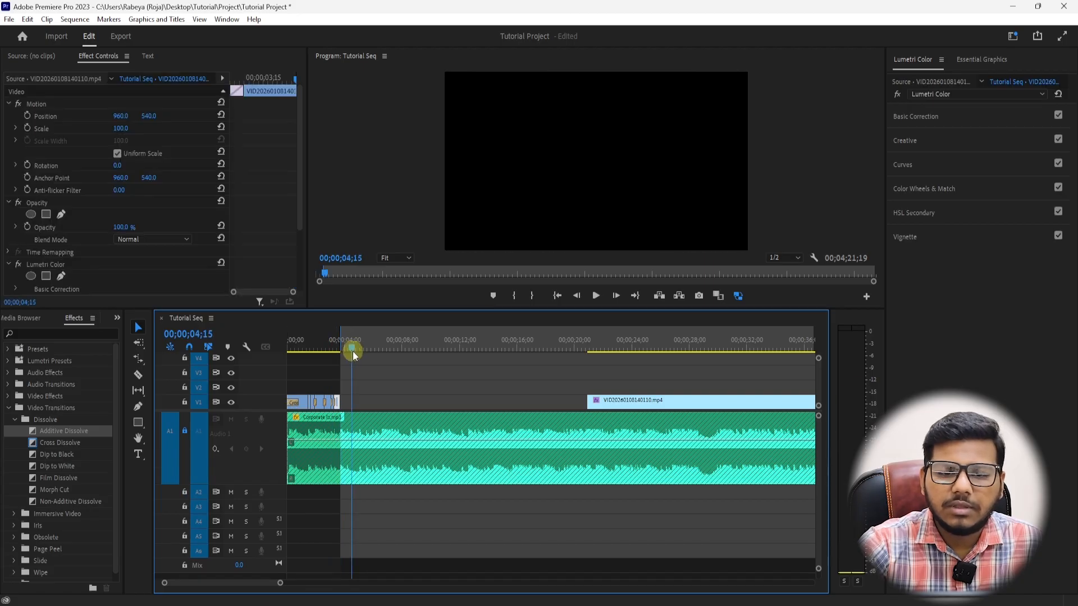
left_click(606, 345)
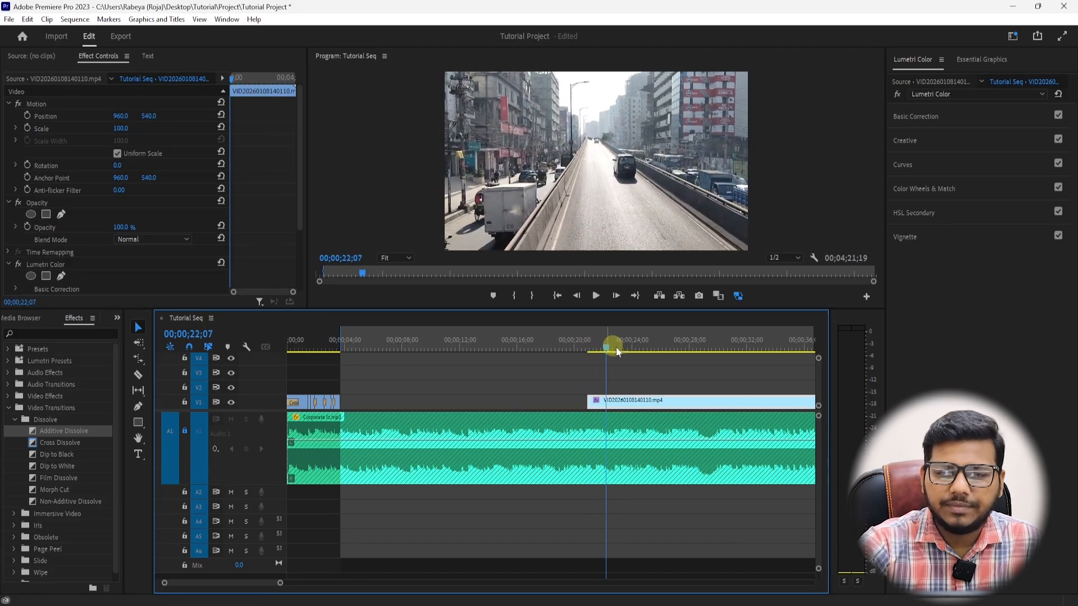
key("minus")
left_click(329, 339)
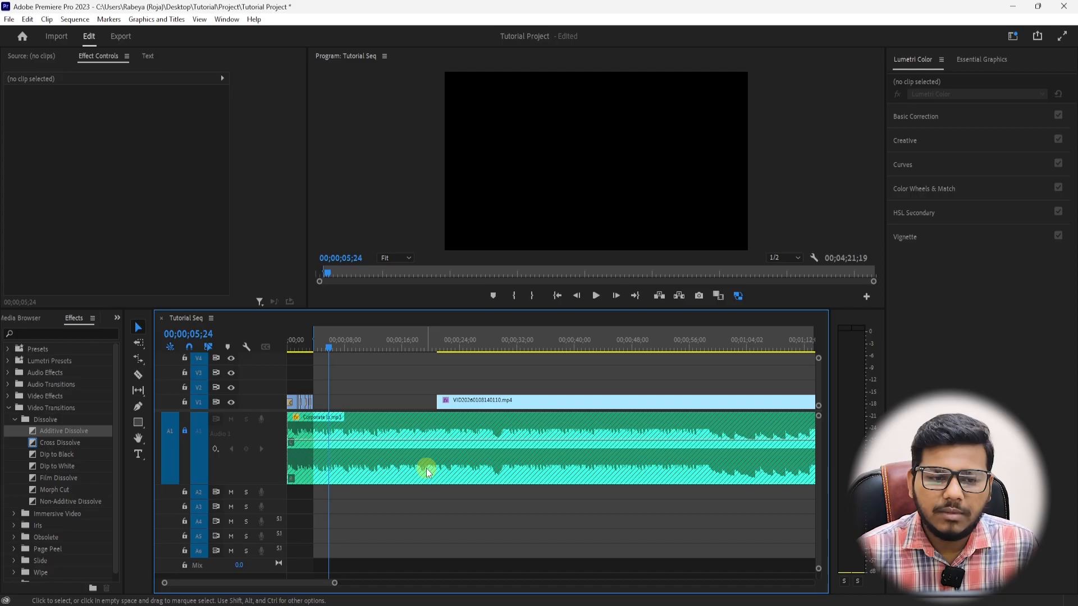
key("Up")
key("=")
key("=")
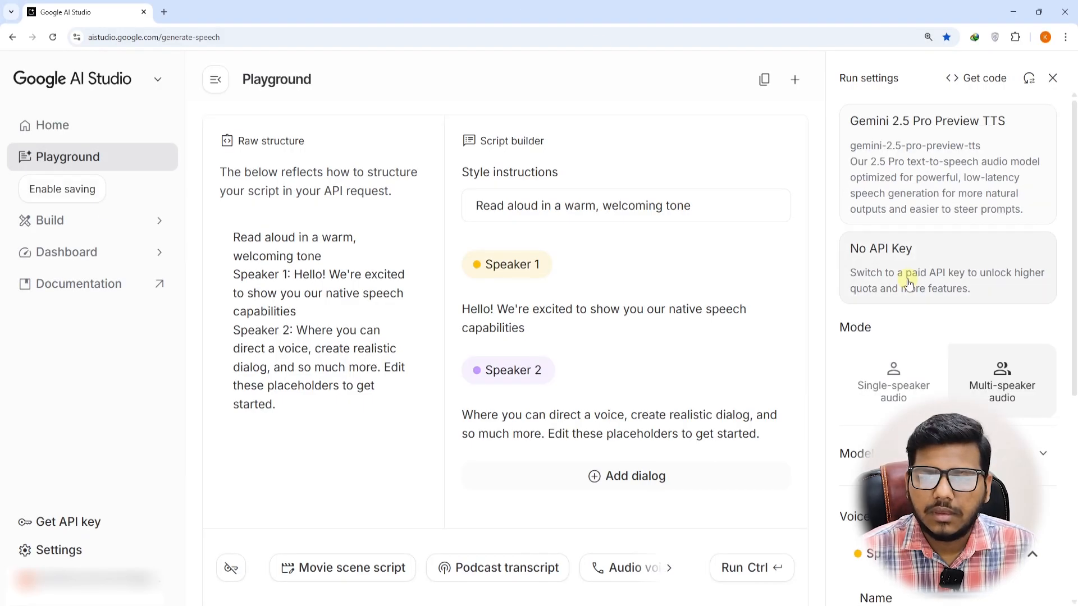
Switch to Google AI Studio's speech playground and set the mode to single-speaker audio.
left_click(853, 366)
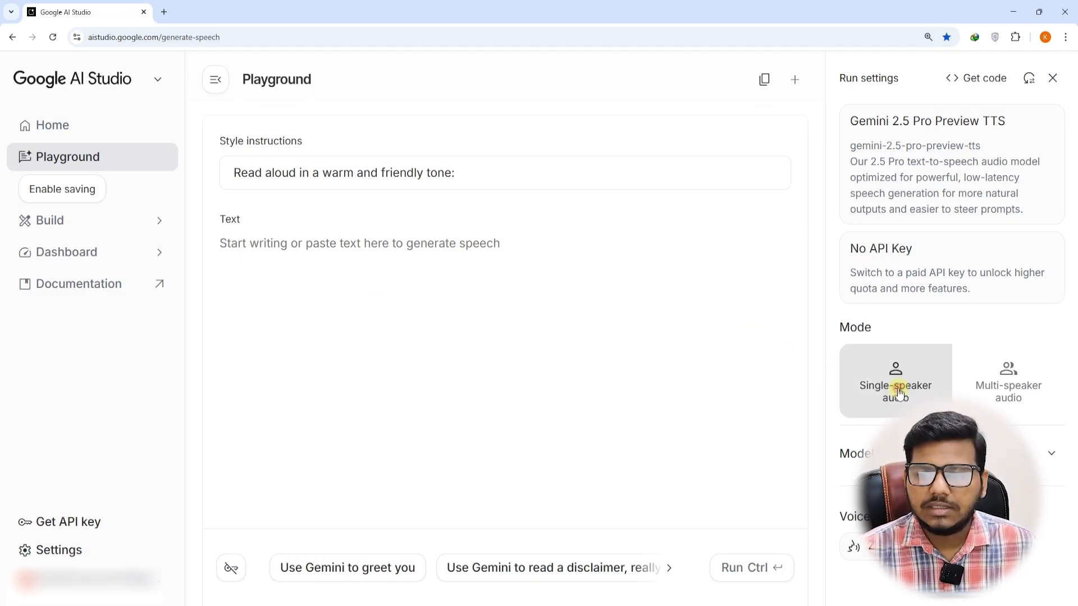
left_click(306, 269)
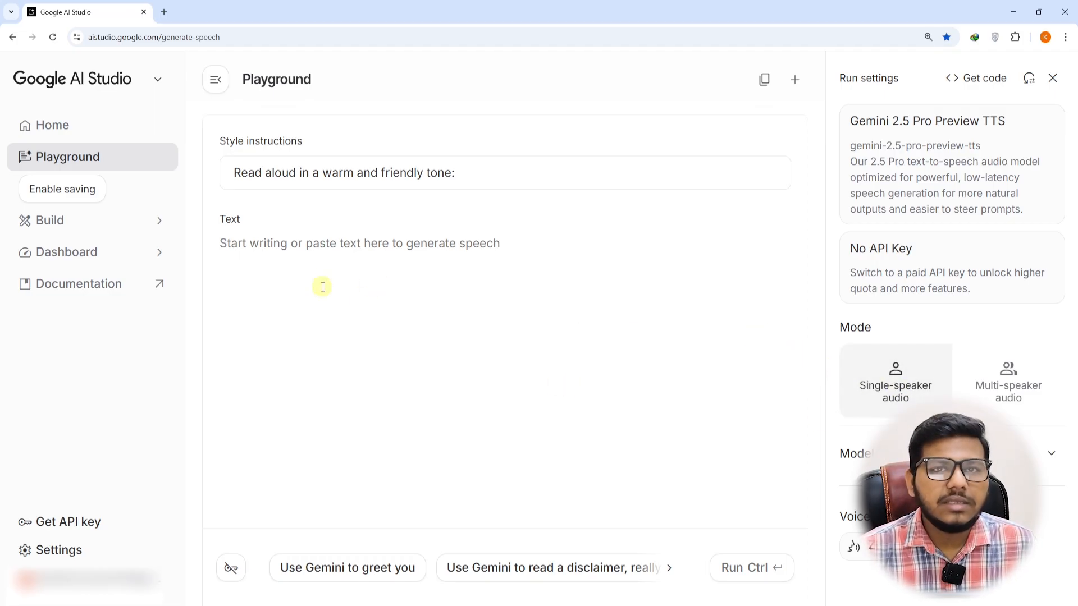
Ask ChatGPT in Bengali for a 1-minute script on everything seen along the flyover from Abul Hotel to Shantinagar in Dhaka.
left_click(162, 10)
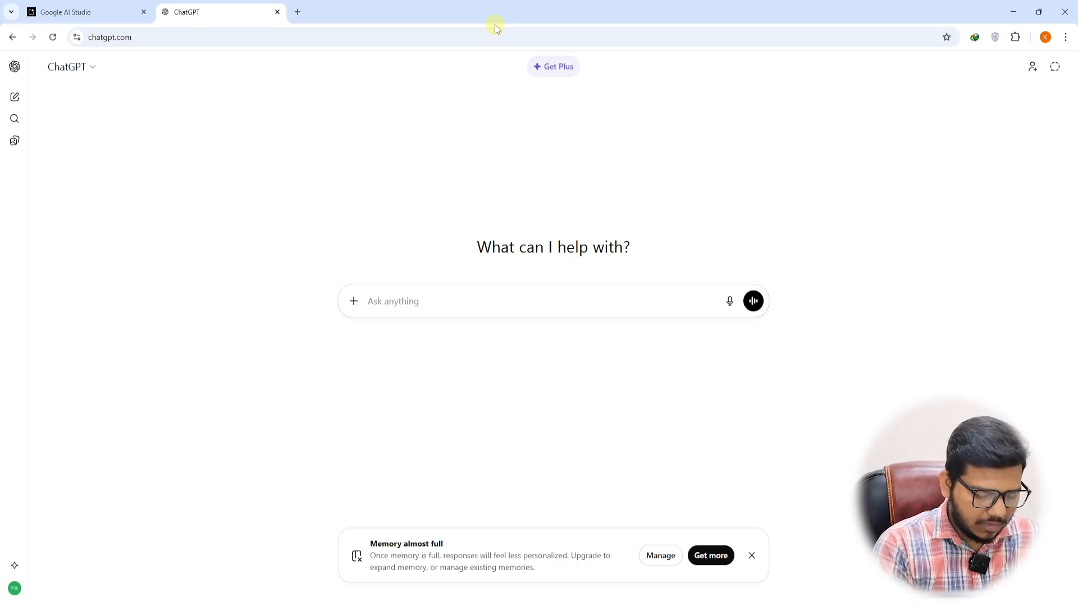
type("ঢাকার আবুল হোটেল থেকে শান্তিনগর ফ্লাইওয়ার দিয়ে এ")
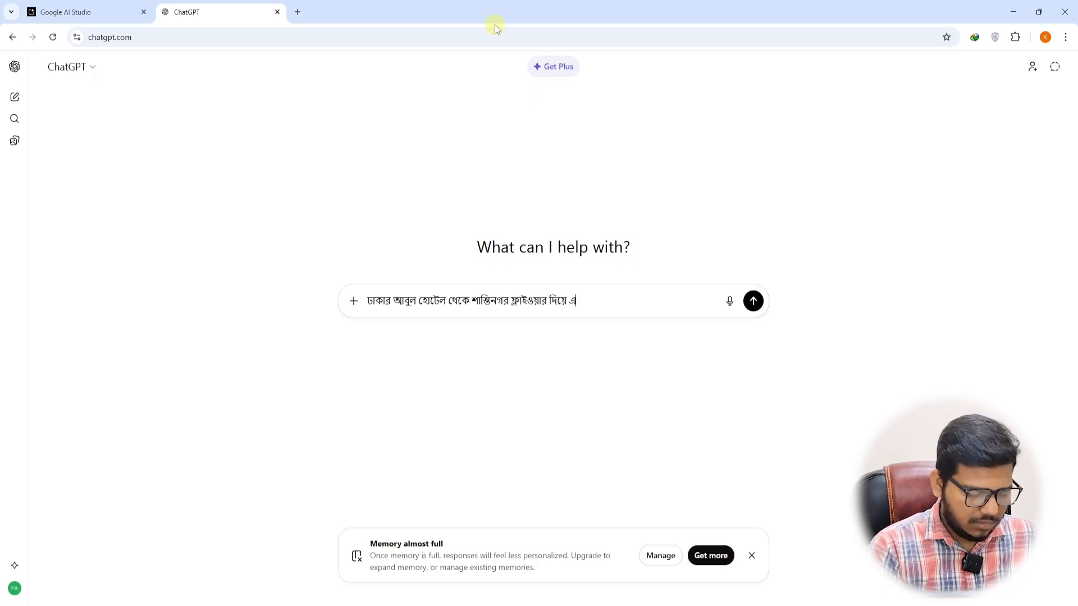
type("কটি ভিডিও আছে। সেই ভিডিও উপর নিরভর করে একটা script likhe dao. ")
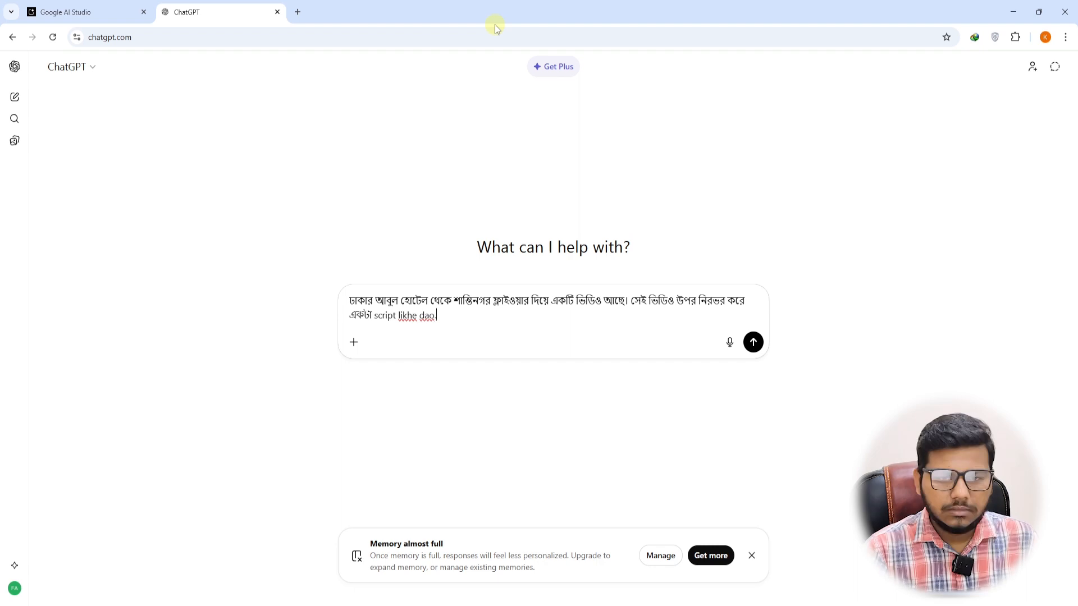
type("ফ্লাইওয়ার এর শুরু থেকে শেষ পর্")
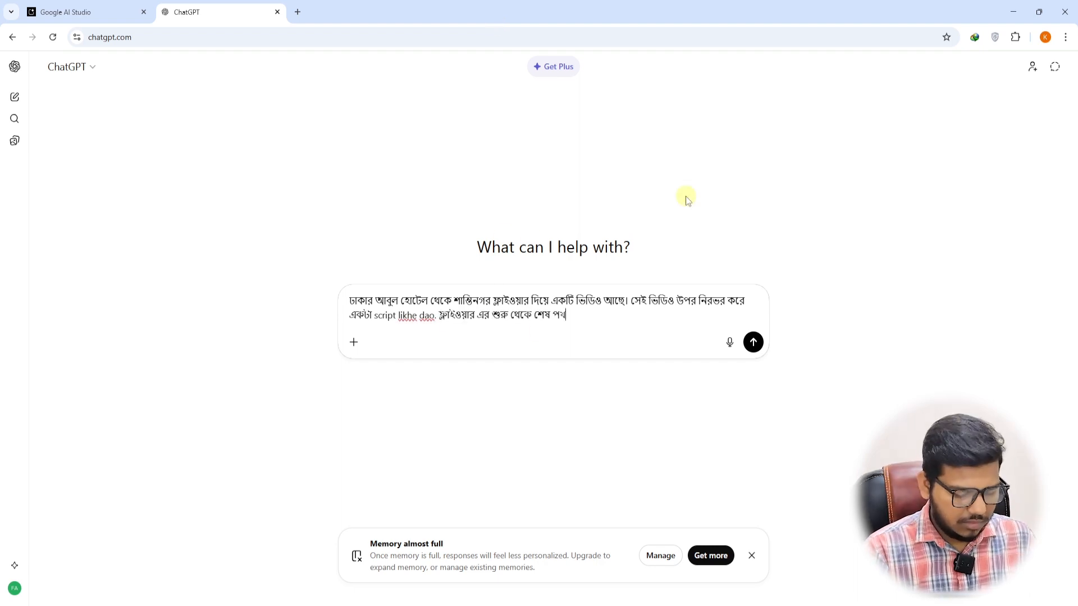
type("যন্ত যা যা দেখা যায় সেই বিষয় এর উপর 1 মিনিটি Duration.")
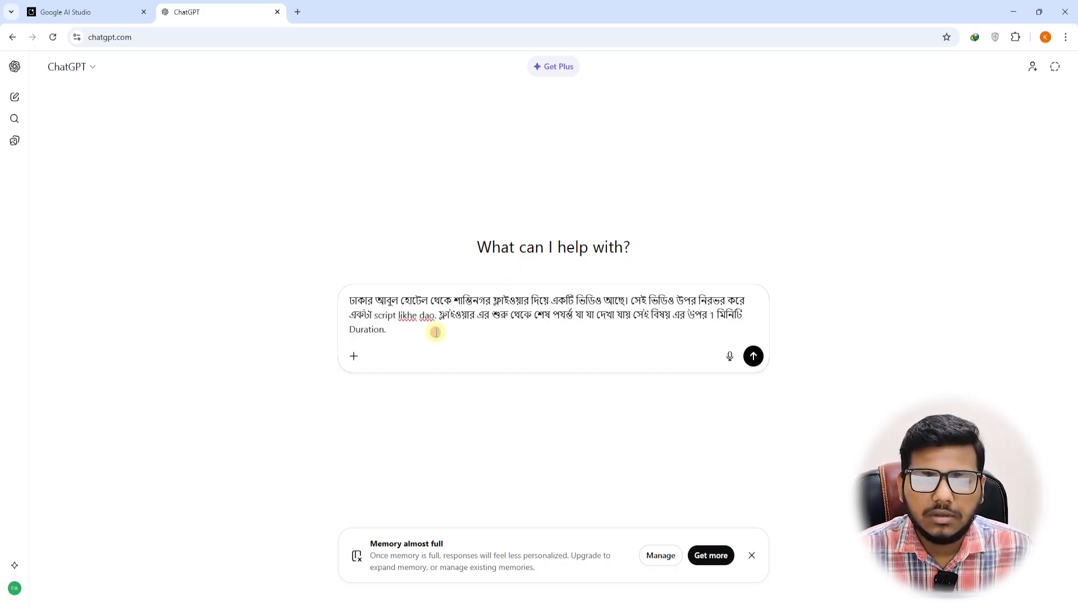
key("Return")
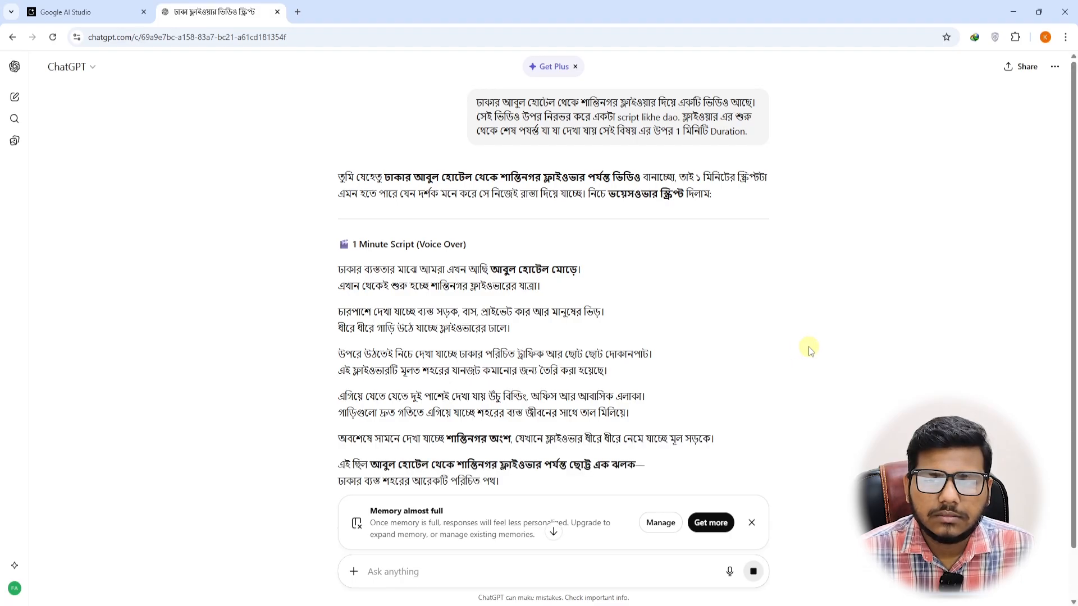
Copy the whole Bengali voice-over script from ChatGPT's answer and paste it as the speech text in Google AI Studio.
scroll(808, 345, "down", 2)
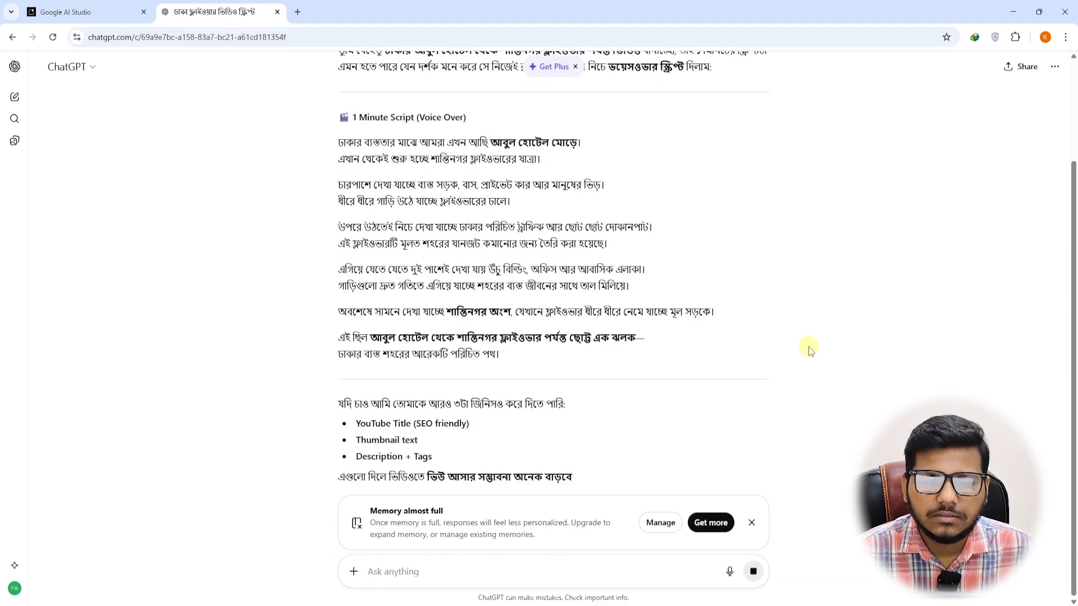
scroll(809, 345, "up", 3)
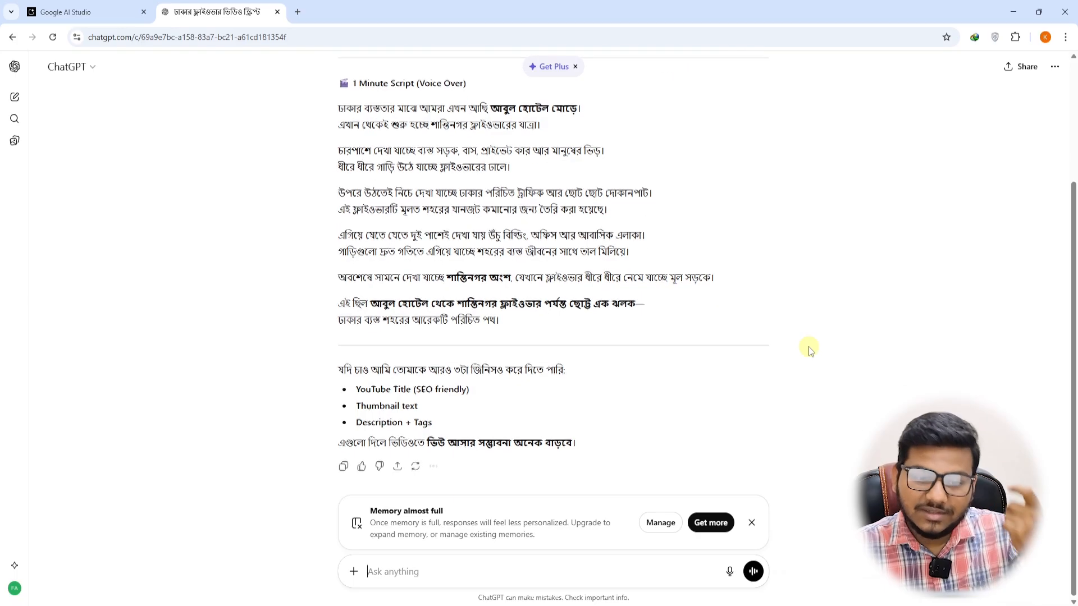
scroll(809, 345, "down", 3)
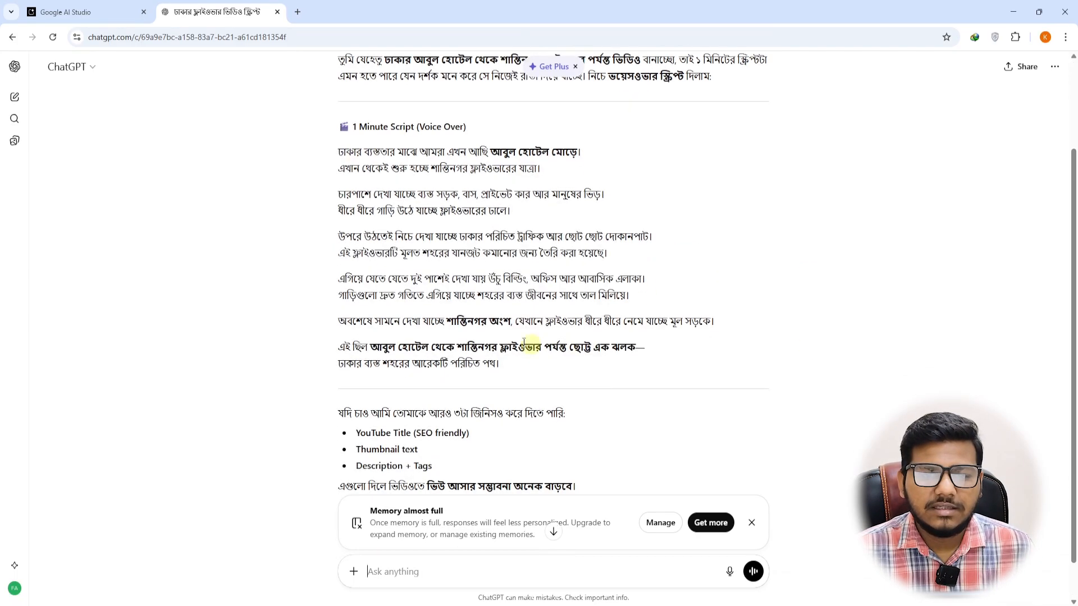
left_click_drag(339, 152, 607, 364)
right_click(497, 212)
left_click(517, 222)
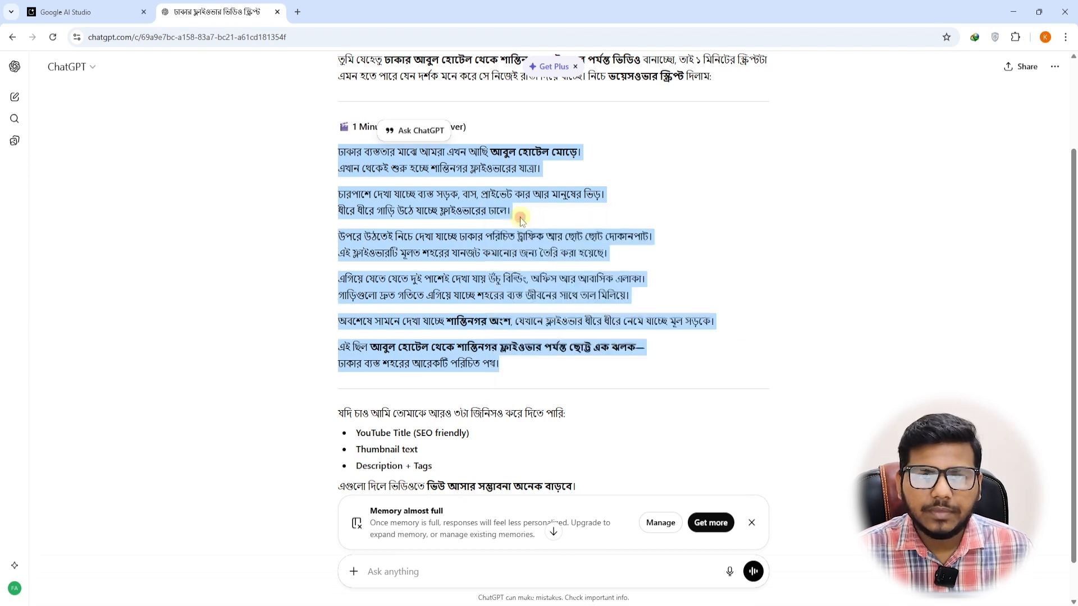
left_click(56, 11)
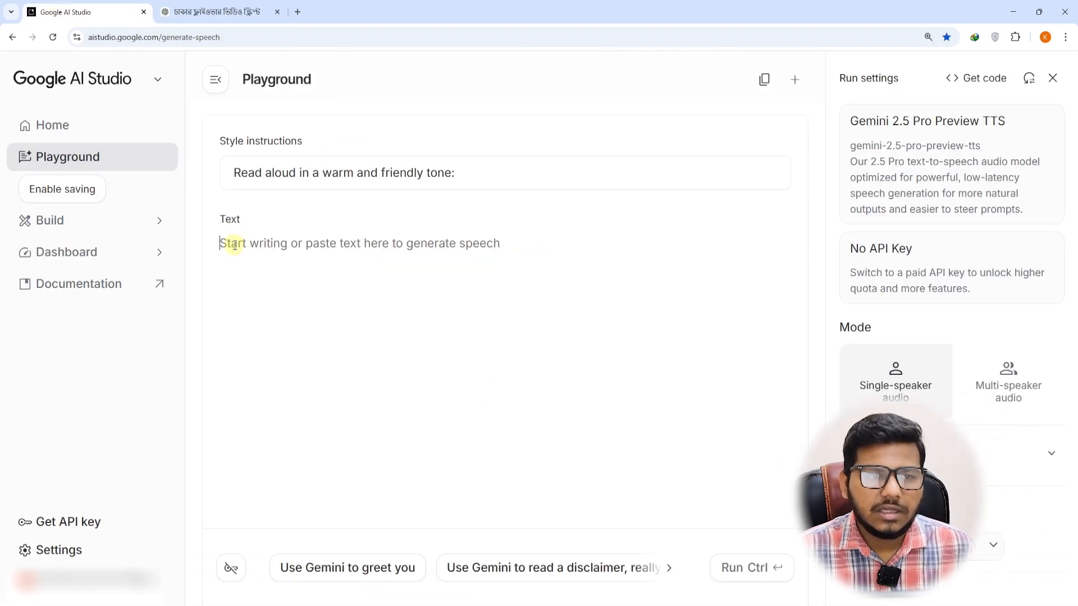
left_click(264, 246)
key("ctrl+v")
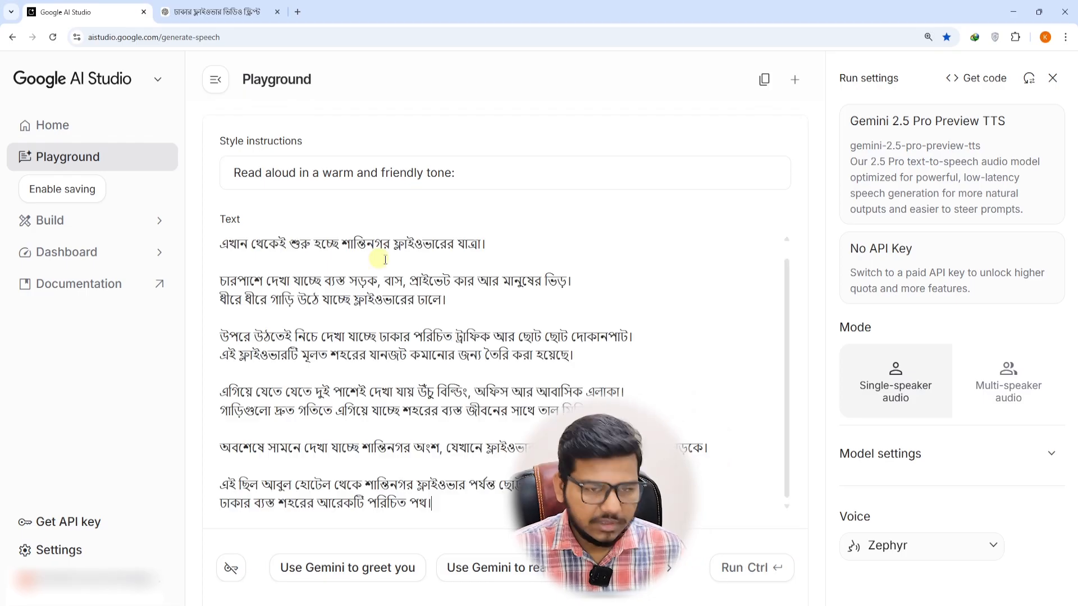
scroll(618, 316, "up", 1)
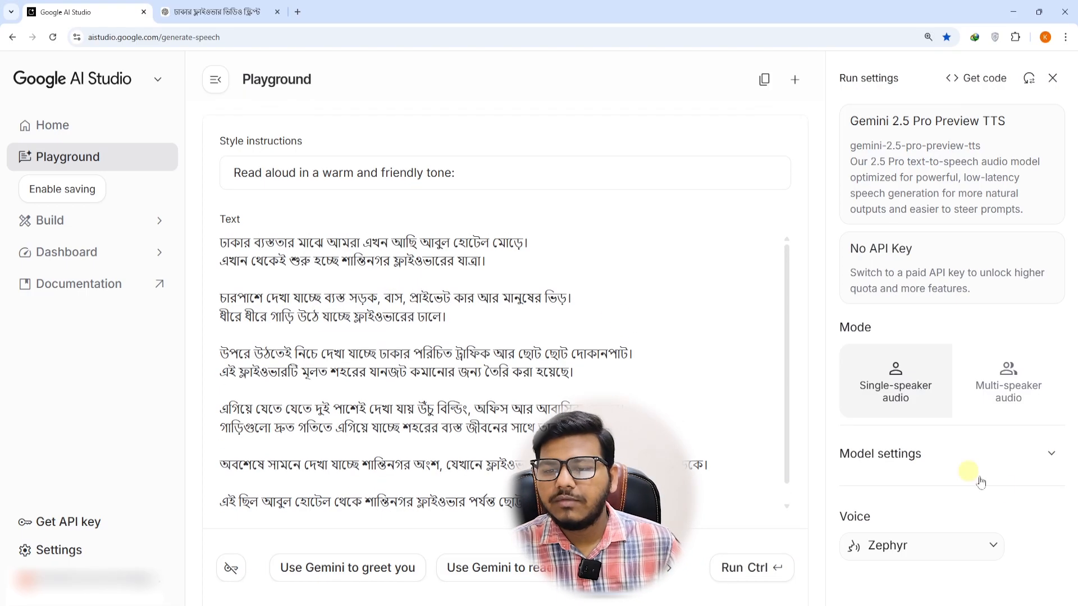
Preview the Zephyr, Kore, Fenrir, Leda, Orus, Aoede and Callirrhoe voices.
left_click(933, 552)
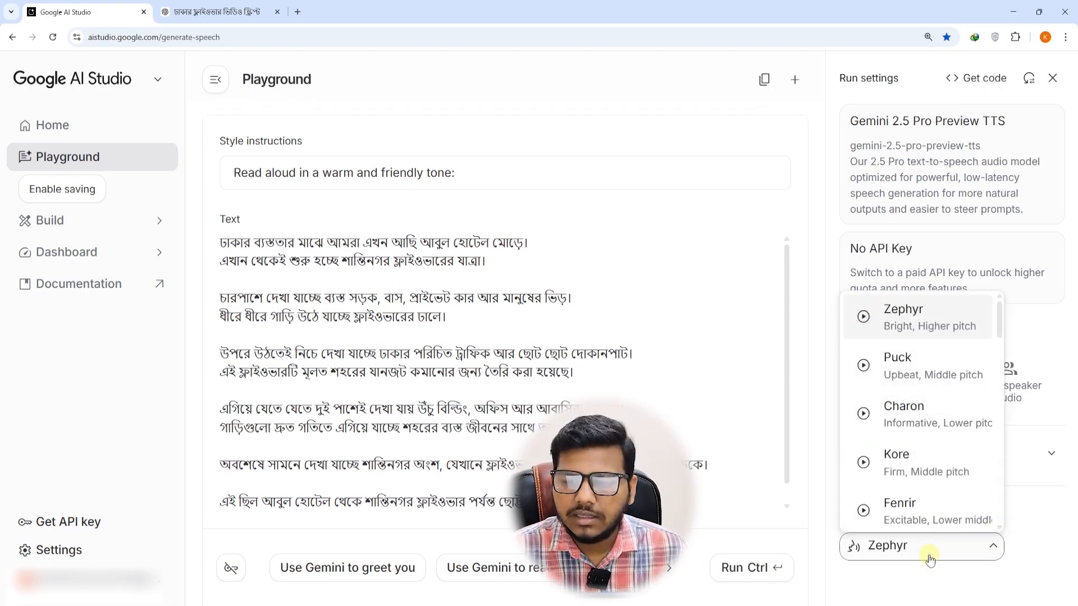
left_click(863, 316)
left_click(863, 460)
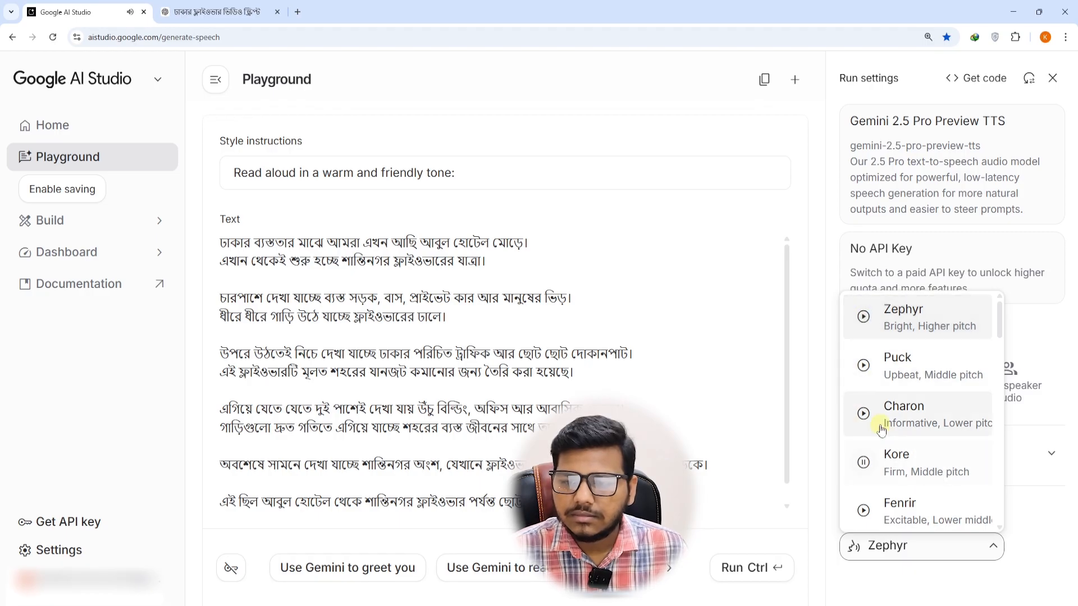
scroll(862, 415, "down", 2)
left_click(865, 395)
left_click(863, 441)
left_click(863, 488)
scroll(863, 474, "down", 3)
left_click(865, 422)
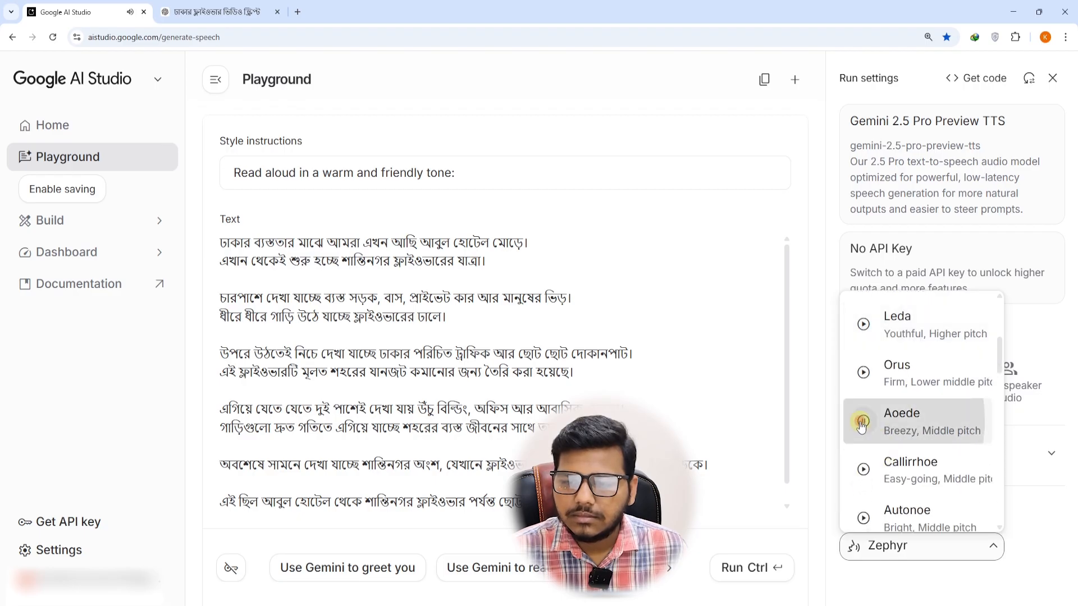
left_click(865, 474)
scroll(864, 474, "down", 2)
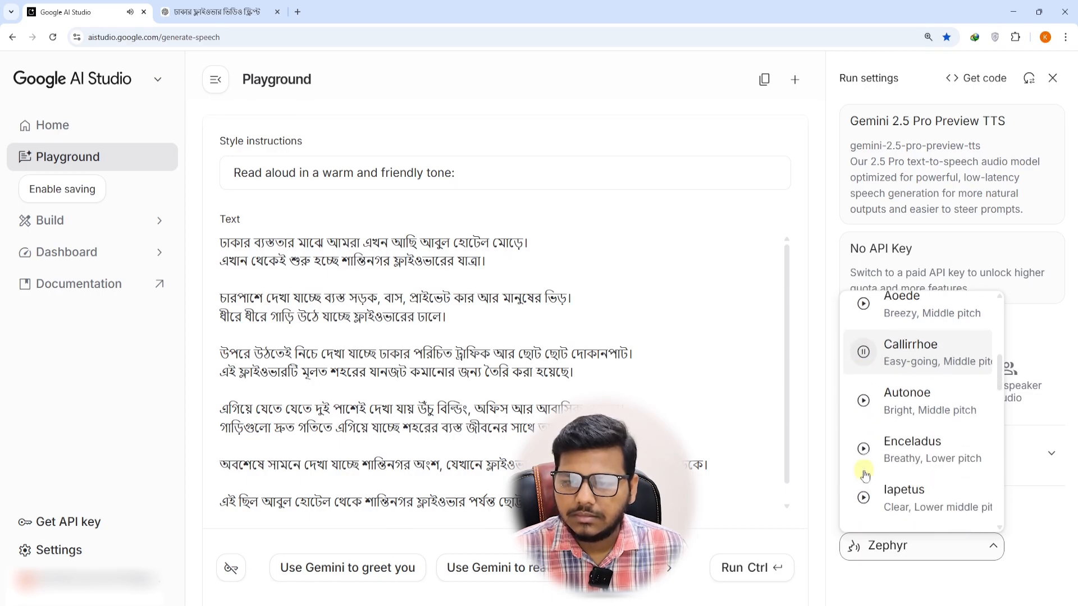
Look through the remaining voices and set the voice to Leda.
scroll(867, 415, "down", 3)
scroll(871, 506, "down", 2)
scroll(873, 501, "down", 4)
scroll(875, 500, "up", 10)
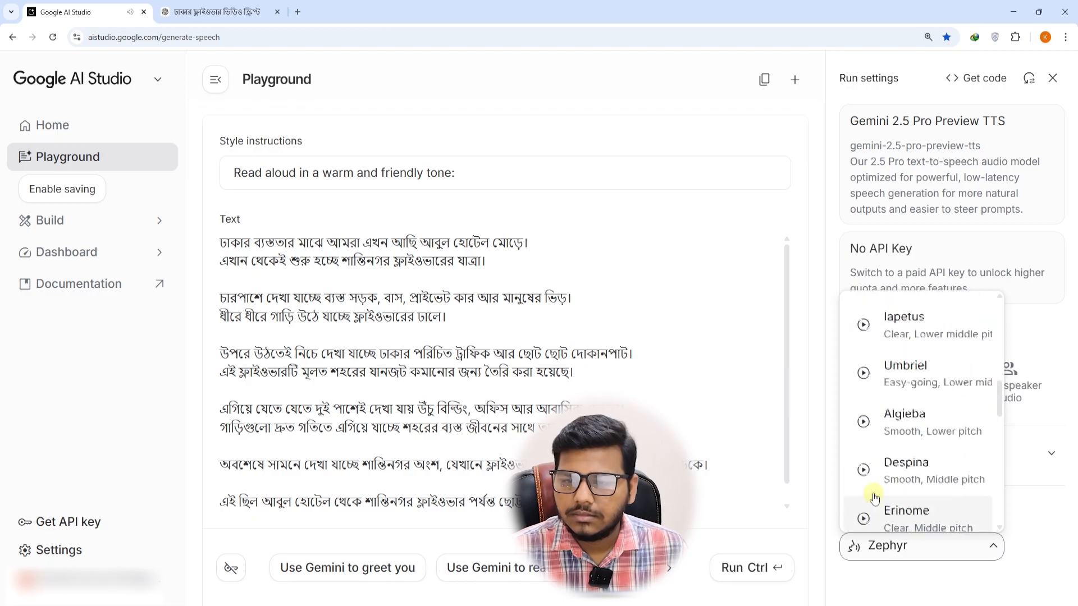
scroll(875, 496, "up", 3)
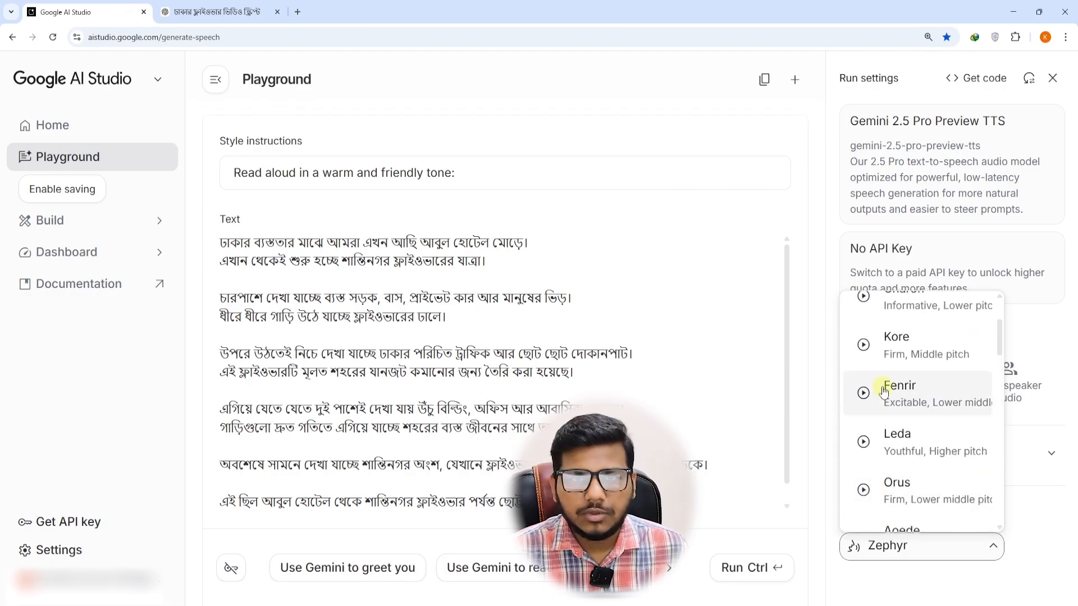
scroll(886, 415, "up", 2)
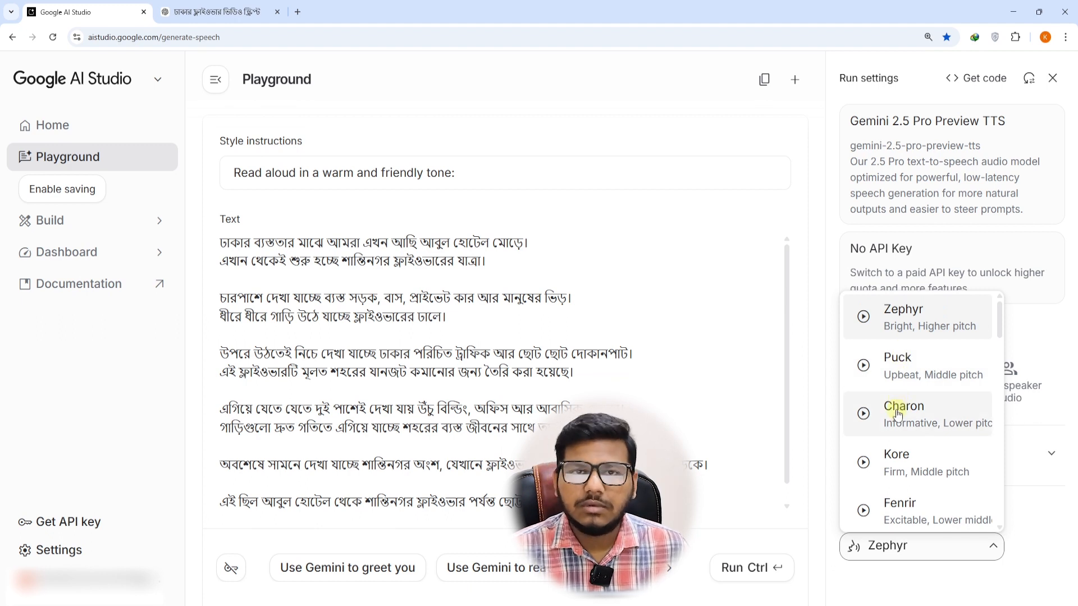
scroll(892, 414, "down", 5)
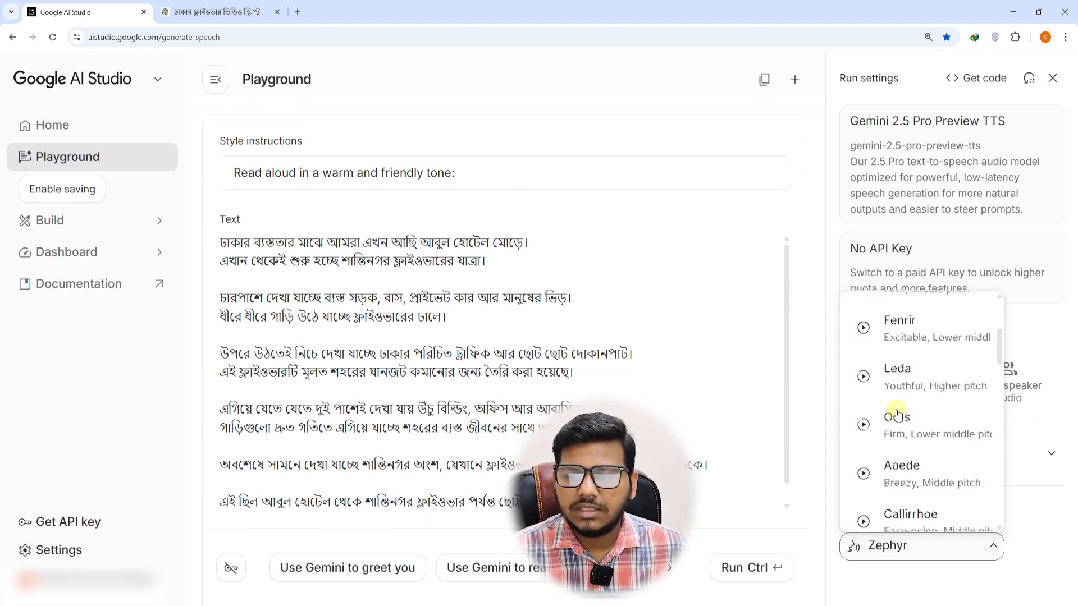
left_click(882, 339)
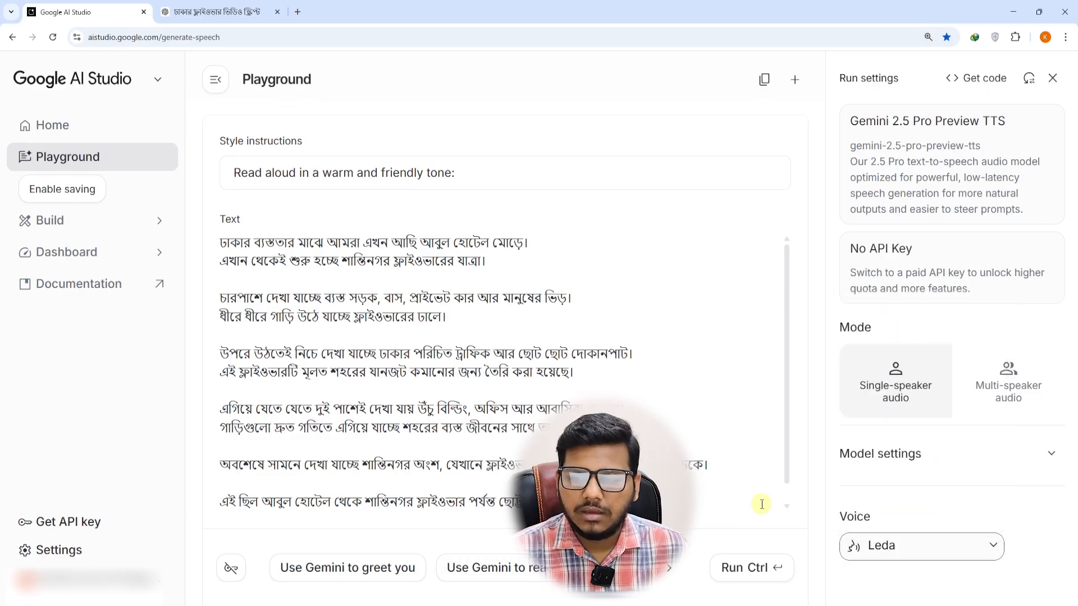
Preview the Leda voice again and generate the Bengali speech with it.
left_click(901, 546)
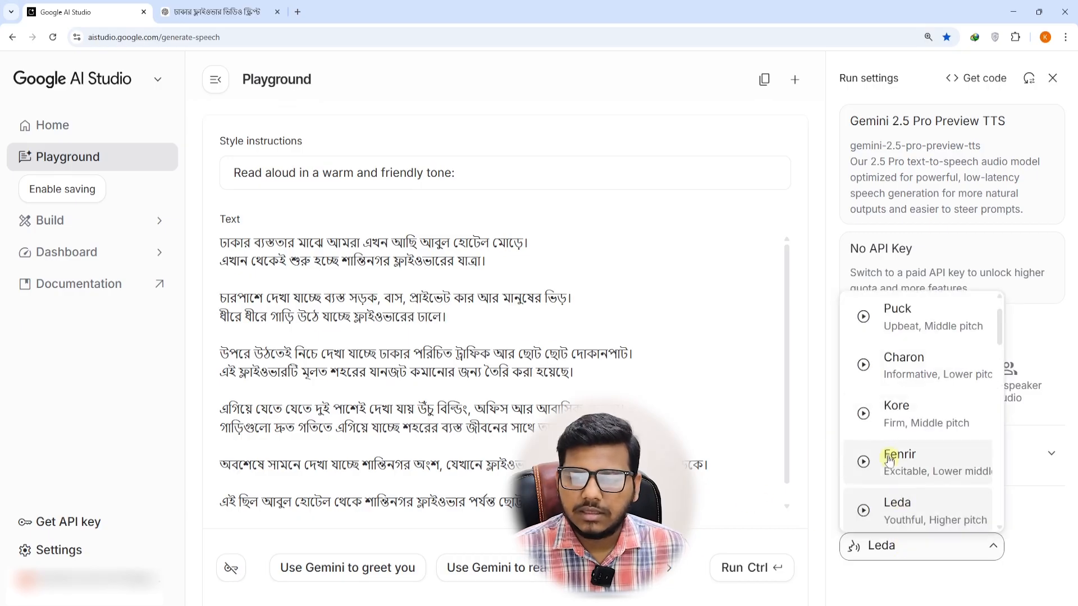
left_click(864, 511)
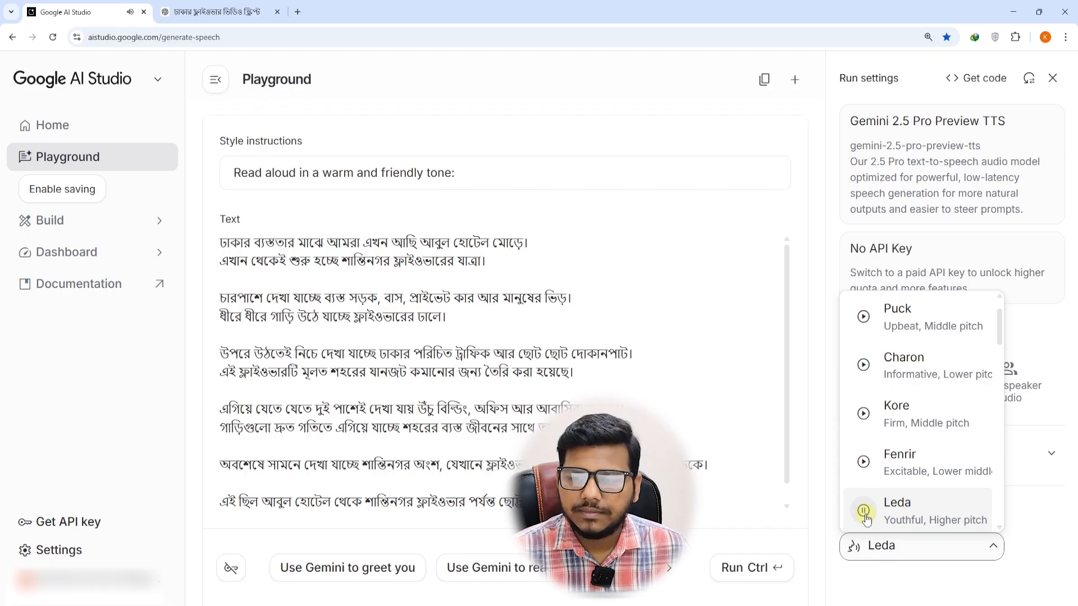
left_click(900, 547)
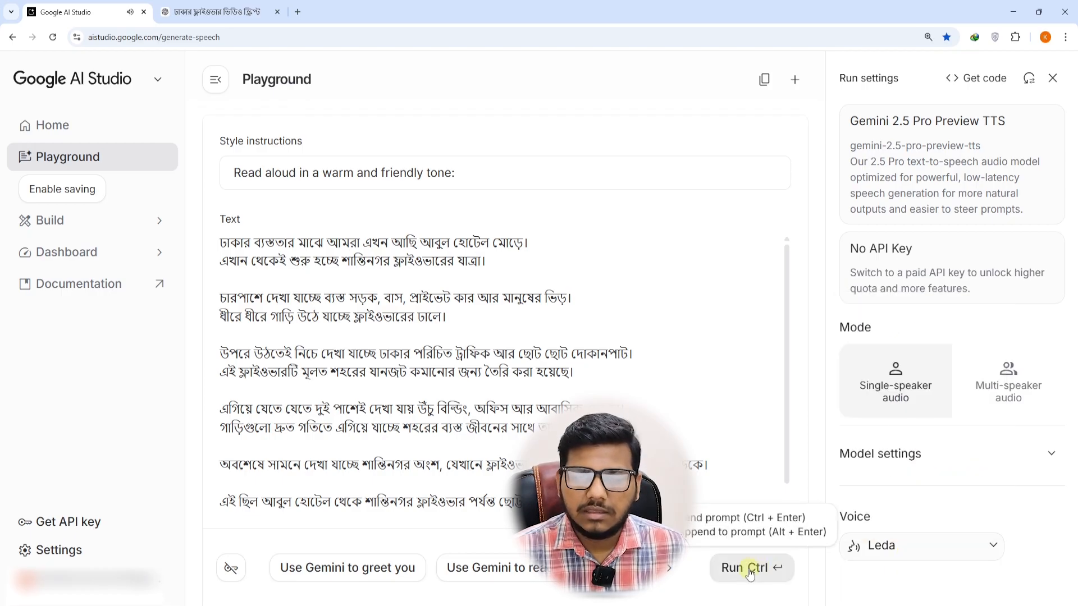
left_click(750, 573)
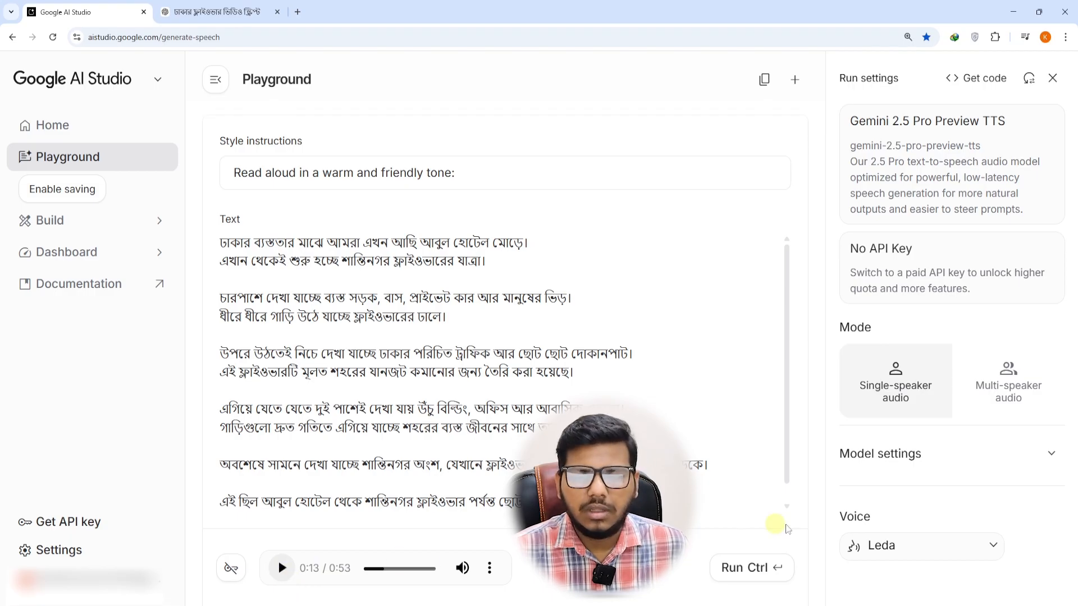
Download the voice-over audio generated with the Leda voice.
left_click(919, 551)
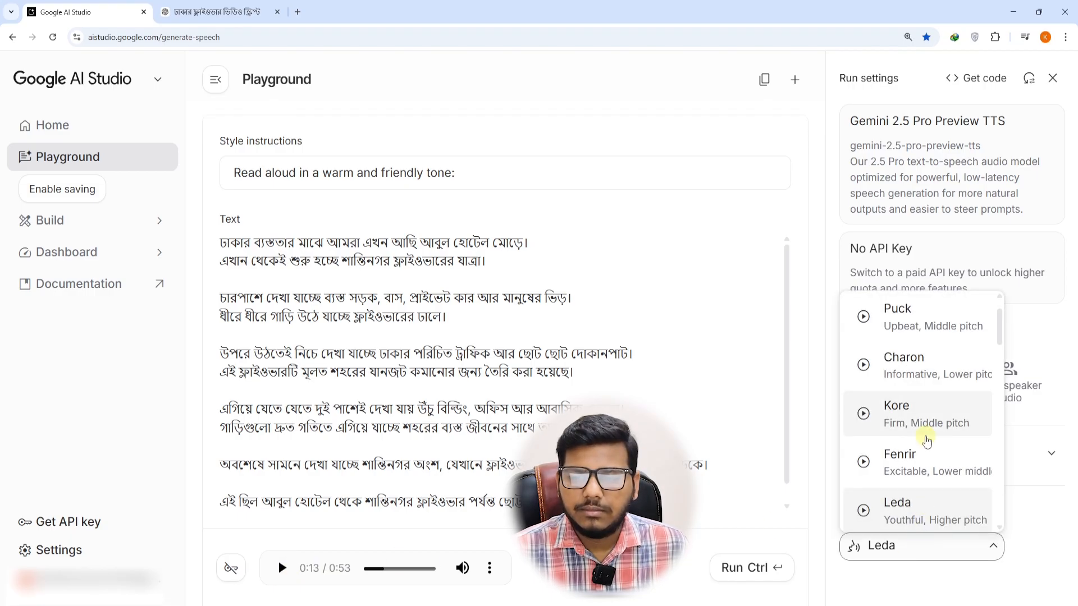
scroll(920, 441, "down", 2)
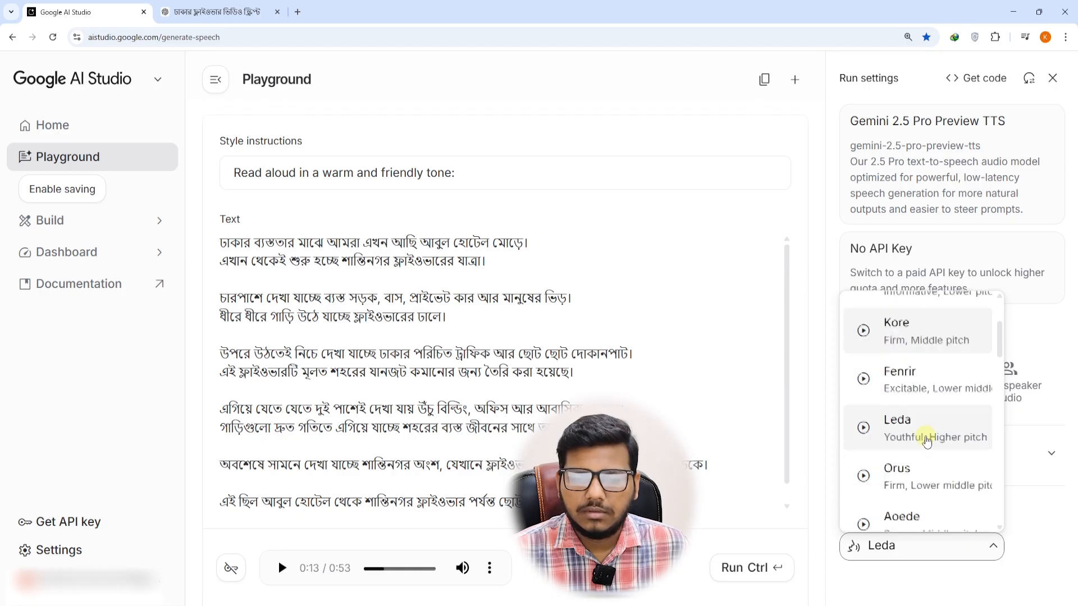
left_click(489, 572)
left_click(489, 570)
left_click(404, 513)
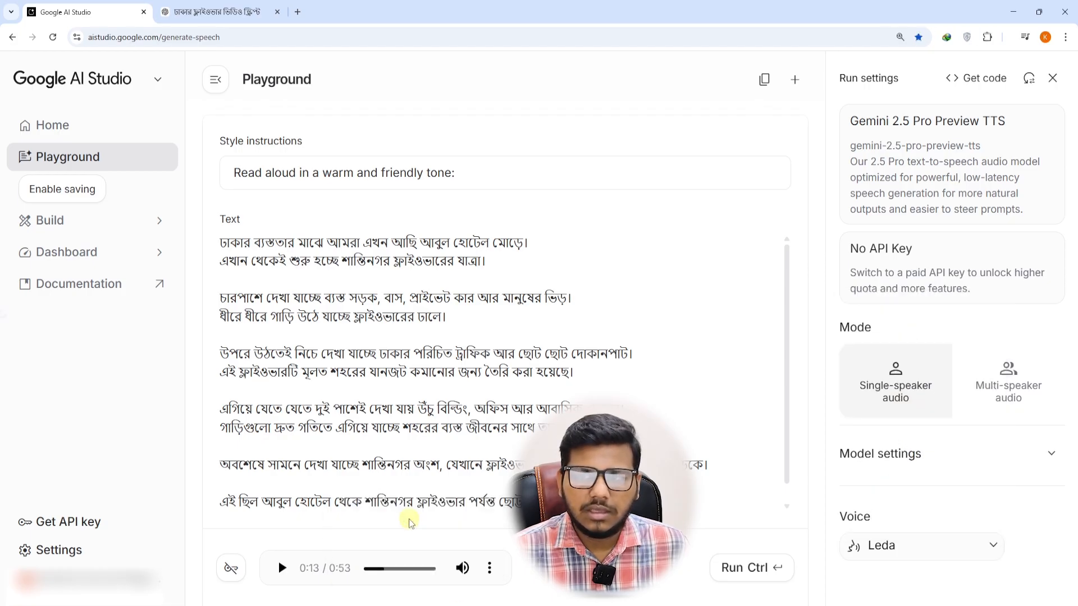
Preview the Orus voice, choose it, and generate the Bengali speech again.
left_click(887, 559)
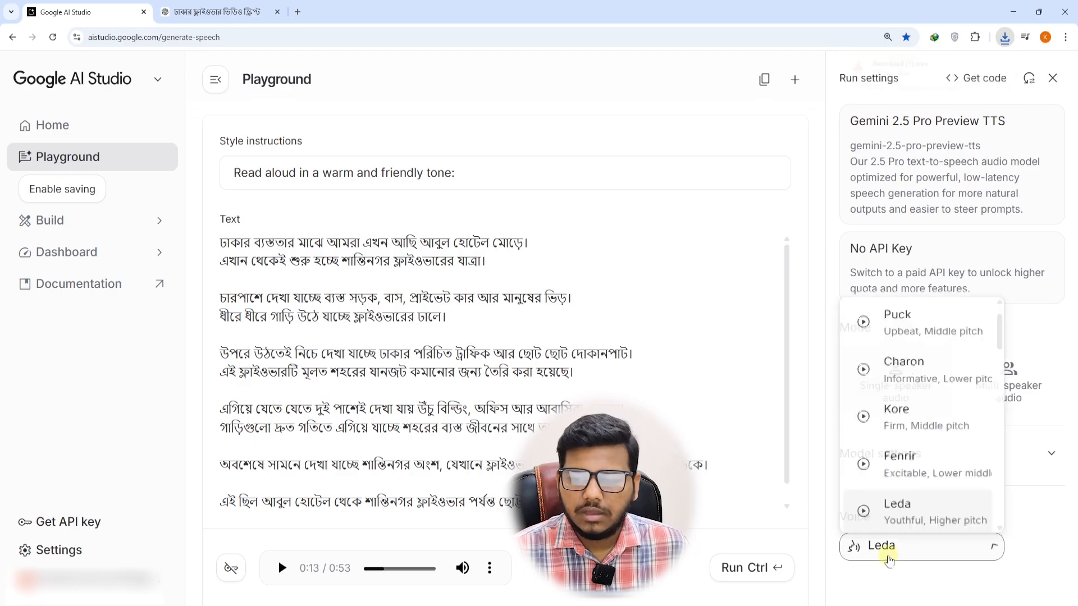
scroll(931, 425, "down", 1)
scroll(931, 425, "down", 3)
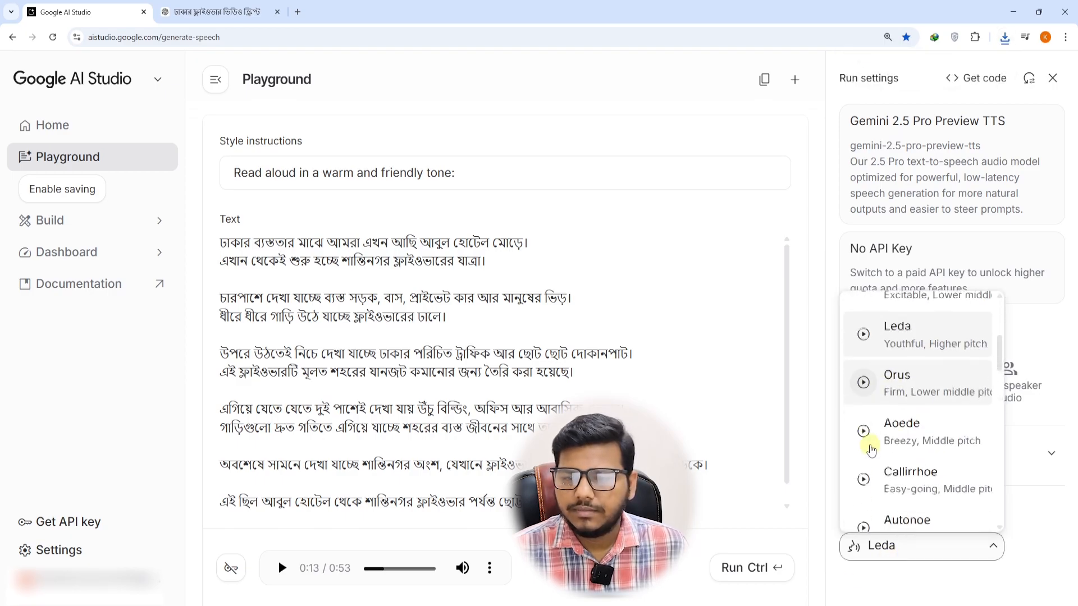
left_click(865, 384)
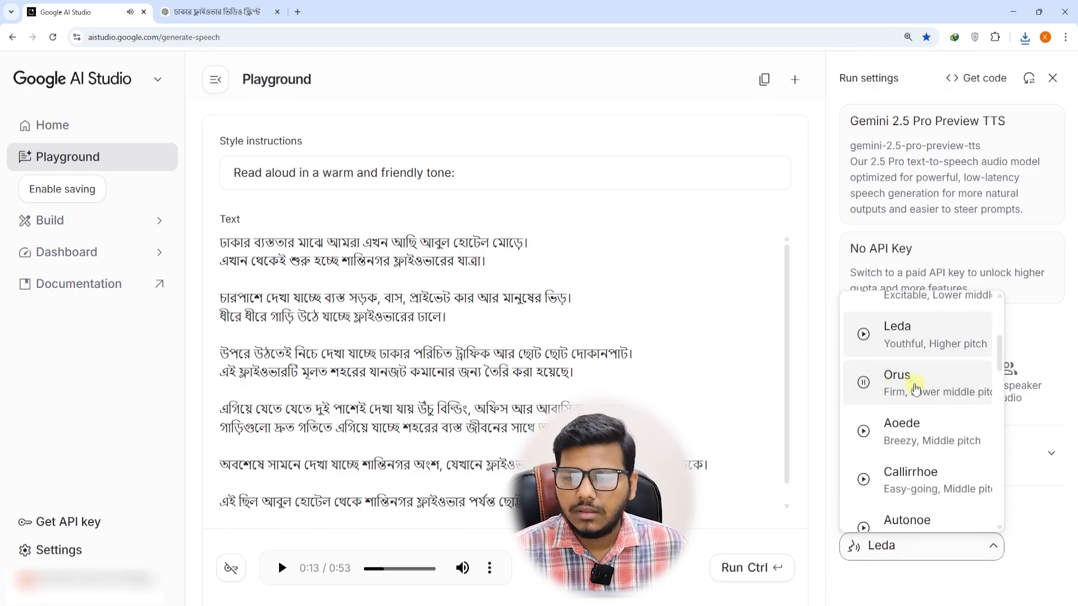
left_click(915, 387)
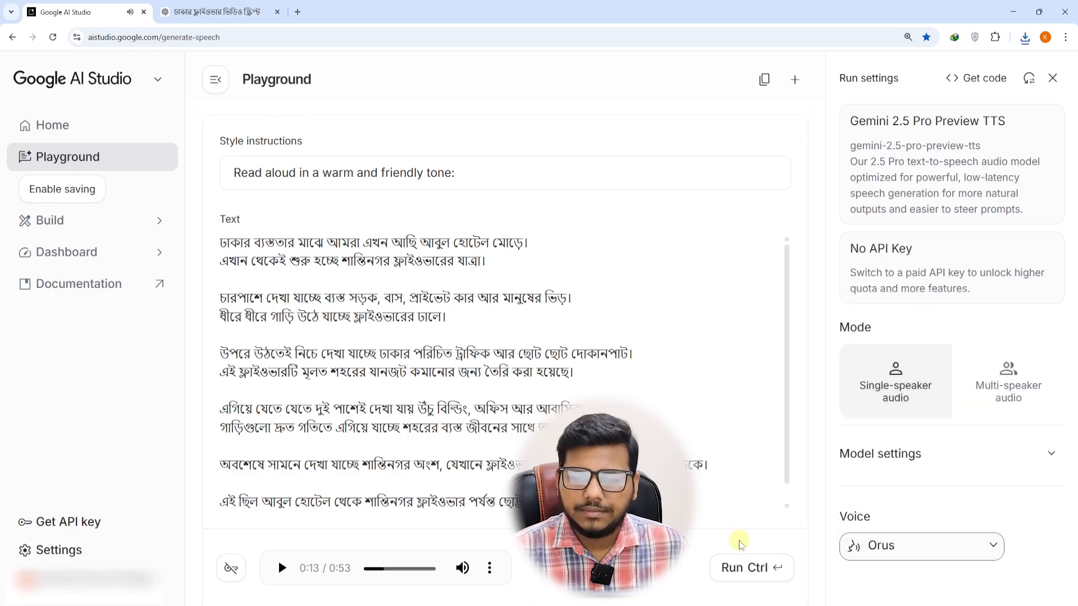
left_click(752, 568)
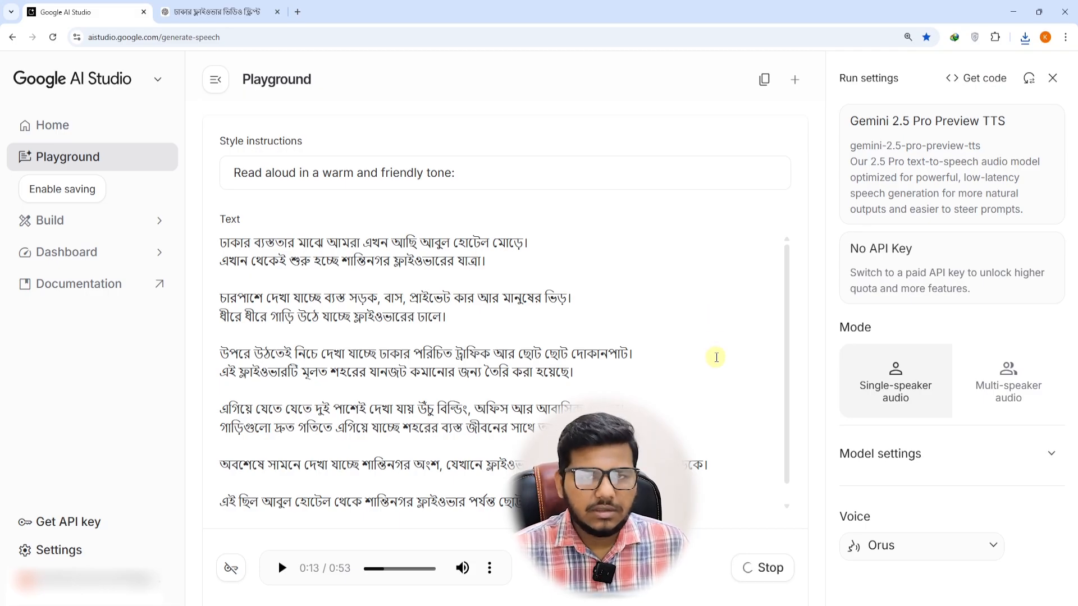
Stop the playback of the Orus voice-over, download the audio and show the downloaded file in its folder.
left_click(209, 81)
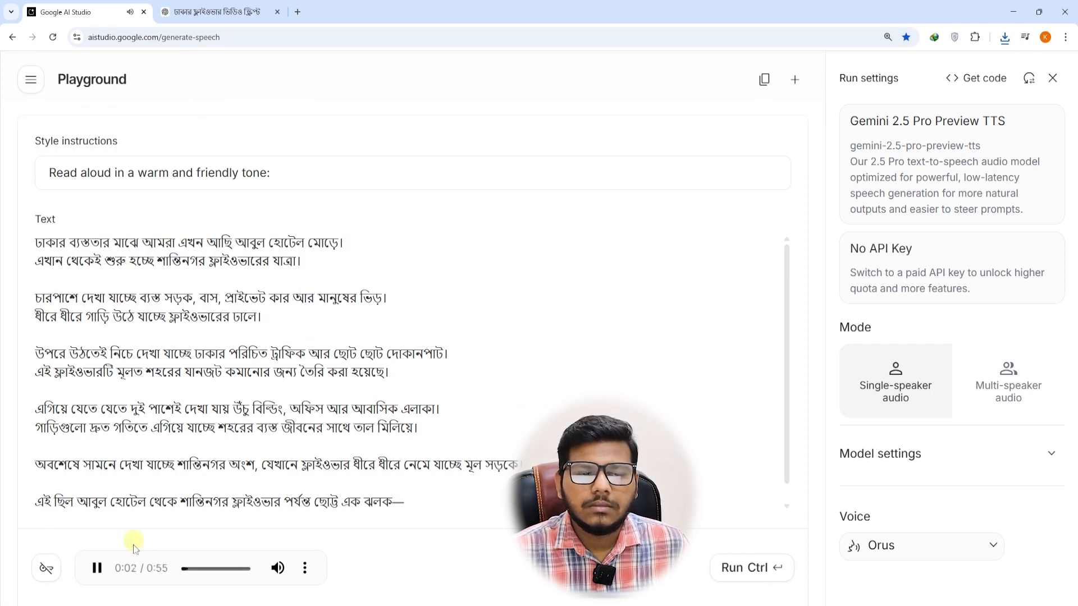
left_click(99, 576)
left_click(304, 568)
left_click(240, 524)
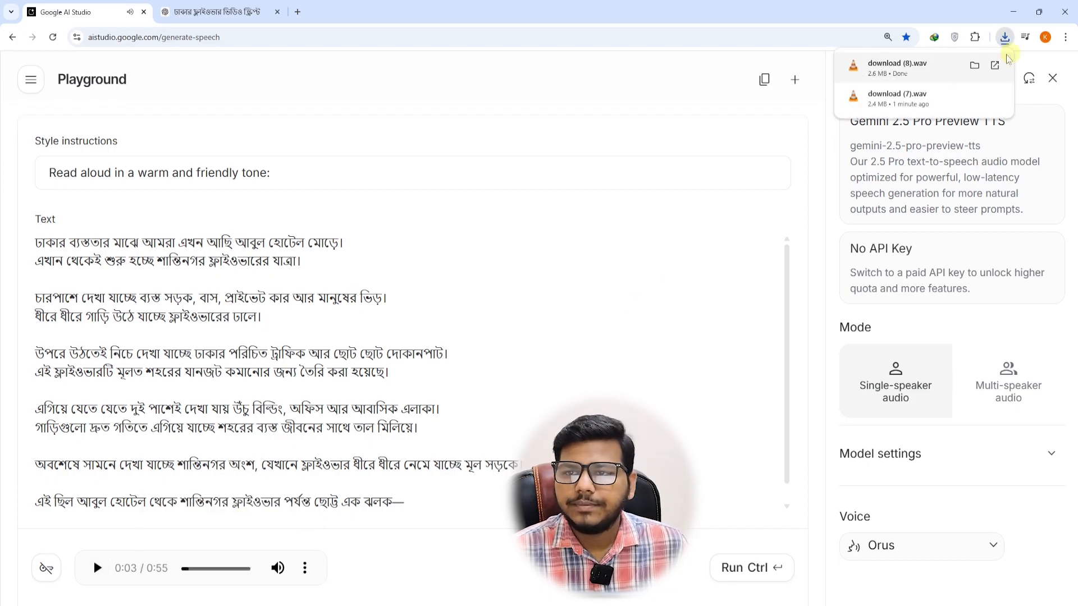
left_click(977, 71)
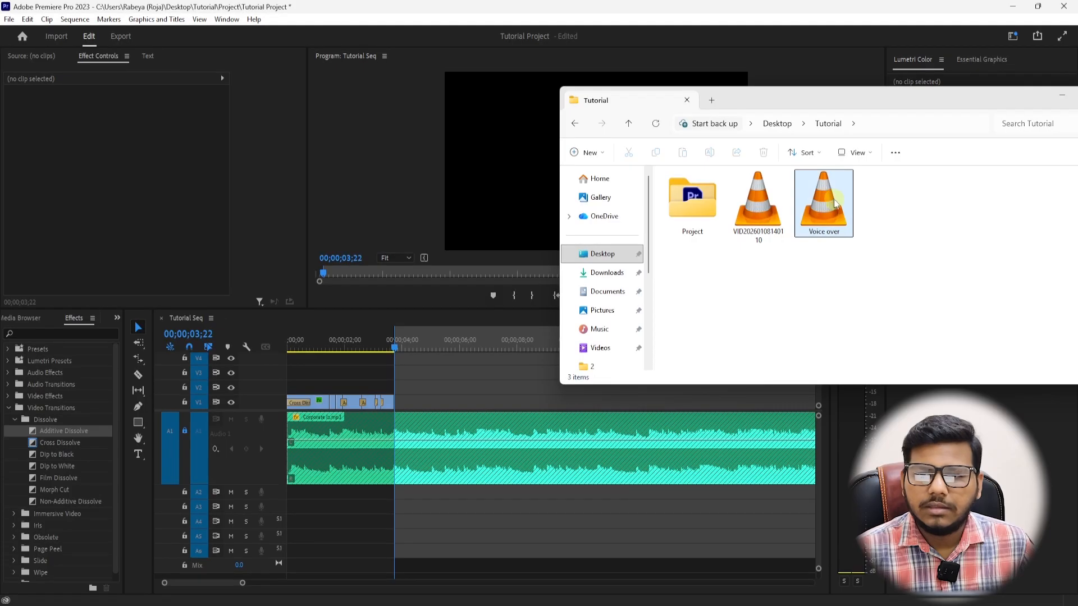
Place the Voice over file on track A2 in Premiere Pro, starting where the short V1 clips end at 00;00;03;22, and make the track taller.
left_click_drag(824, 202, 373, 494)
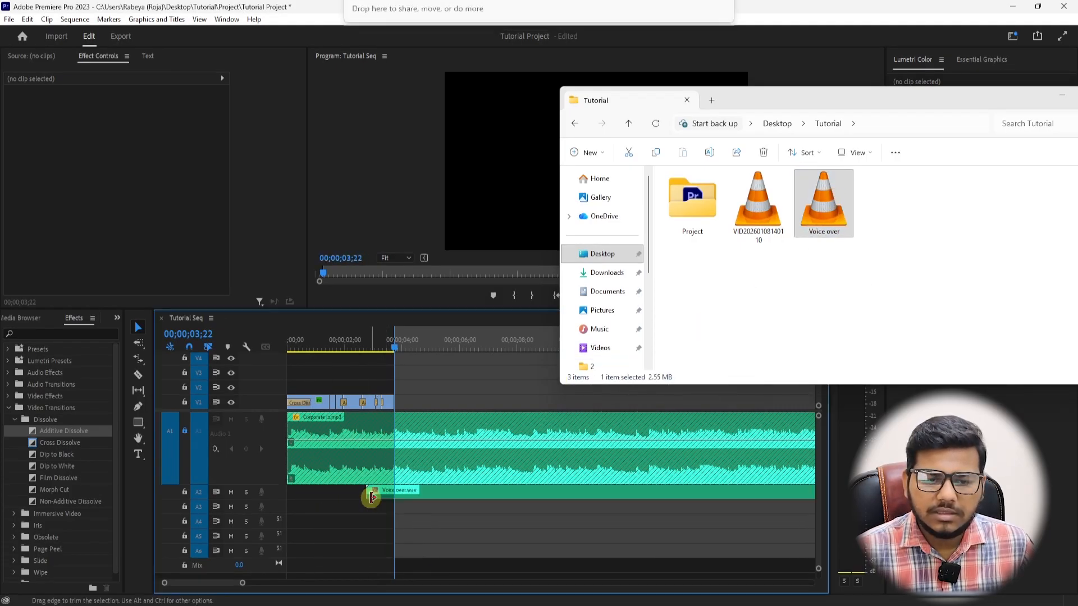
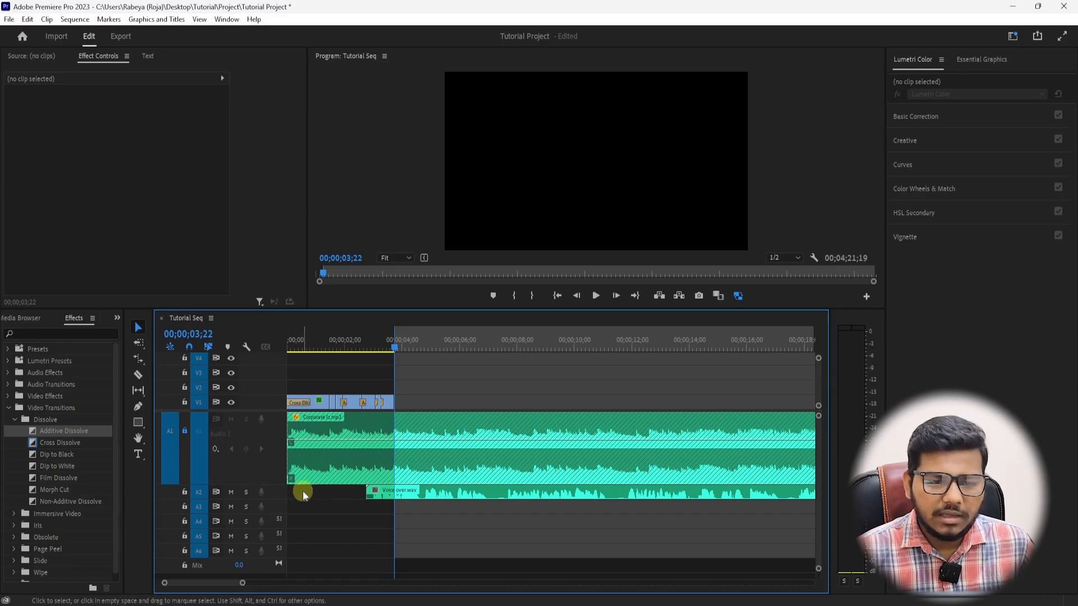
left_click(396, 492)
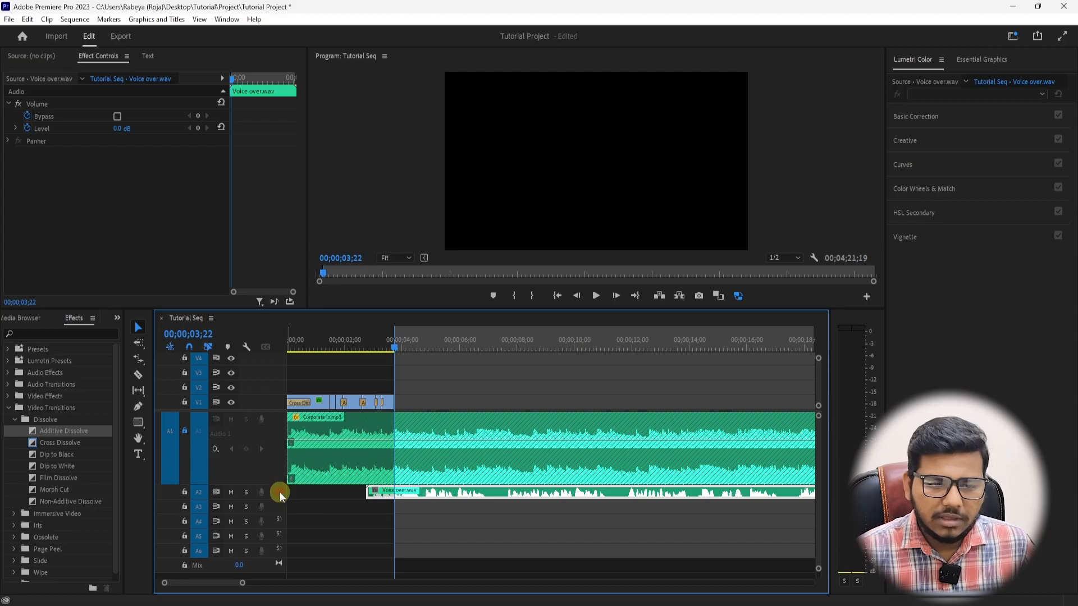
double_click(279, 491)
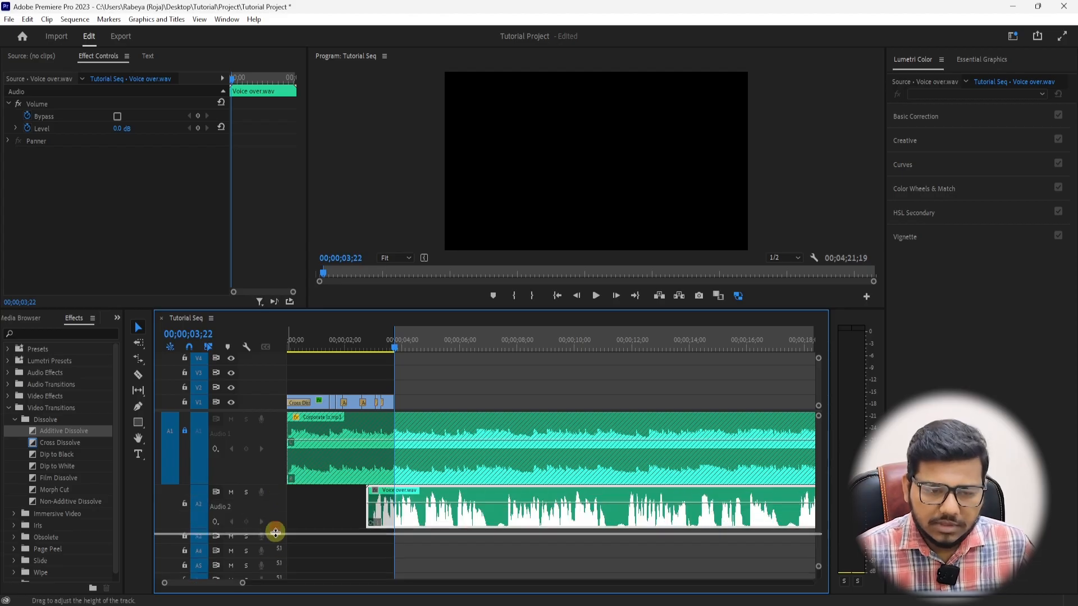
left_click_drag(270, 560, 270, 561)
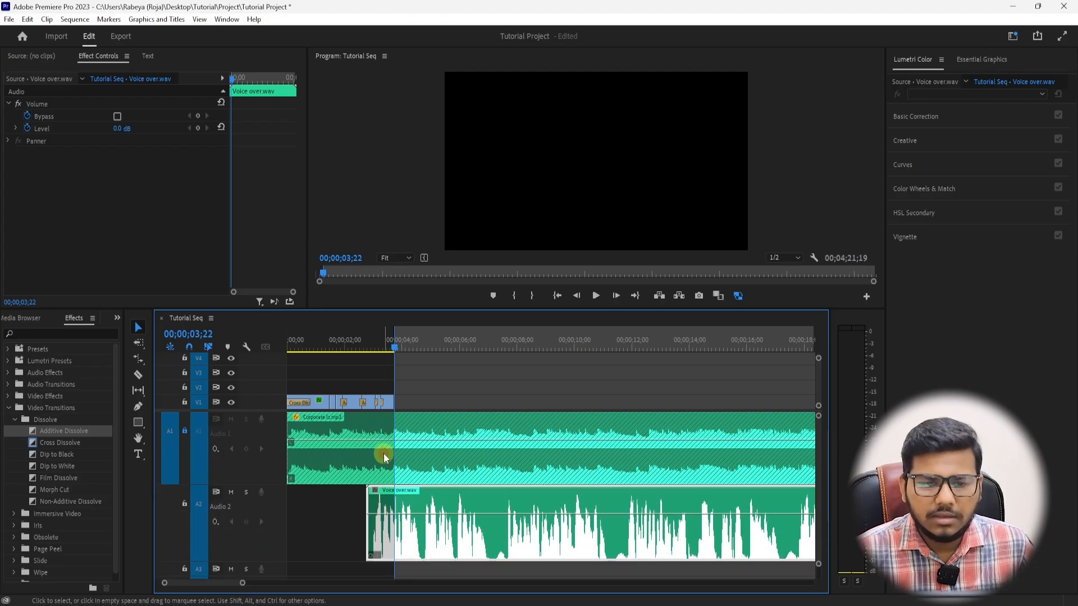
left_click(414, 477)
left_click_drag(415, 494, 445, 496)
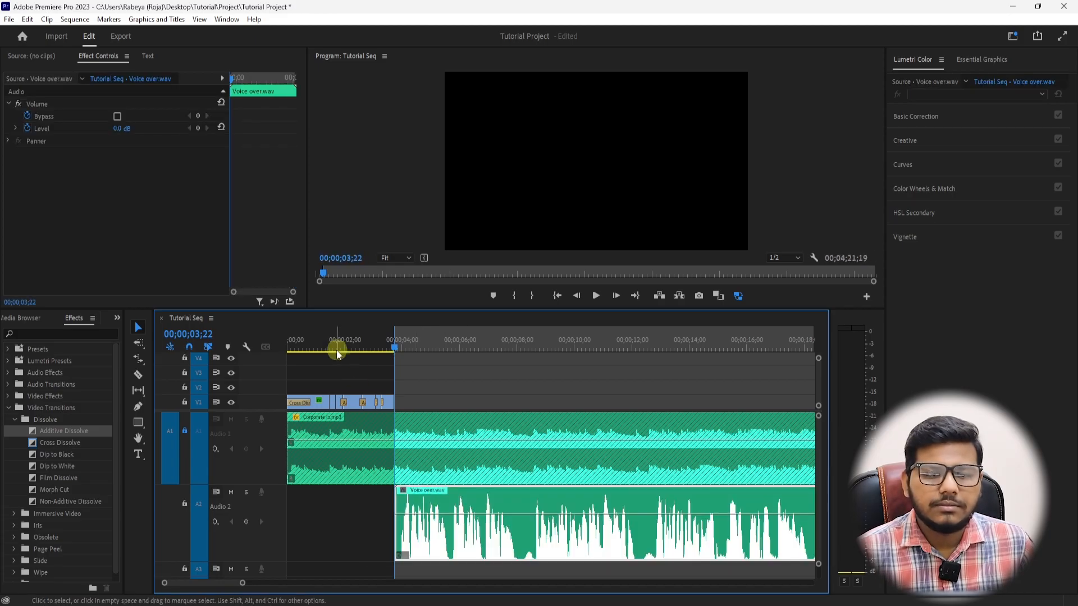
Play the sequence from the beginning to check how the voice-over comes in after the intro clips.
left_click_drag(291, 341, 269, 362)
key("space")
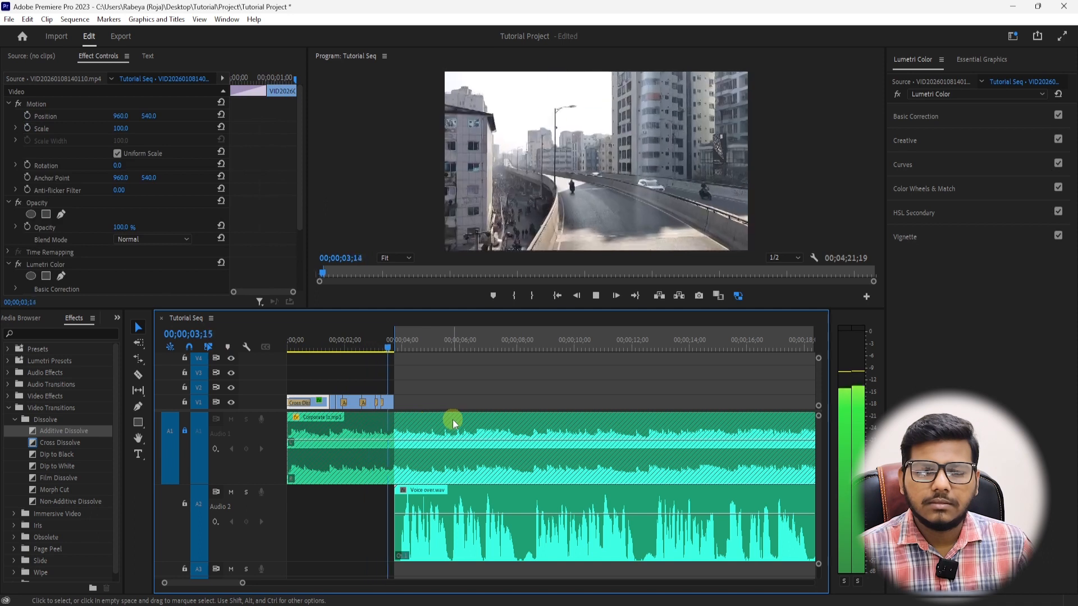
key("space")
Trim the silent opening off the voice-over up to 00;00;03;28, closing the gap after the intro clips, and play it.
left_click_drag(414, 342, 402, 345)
key("Left")
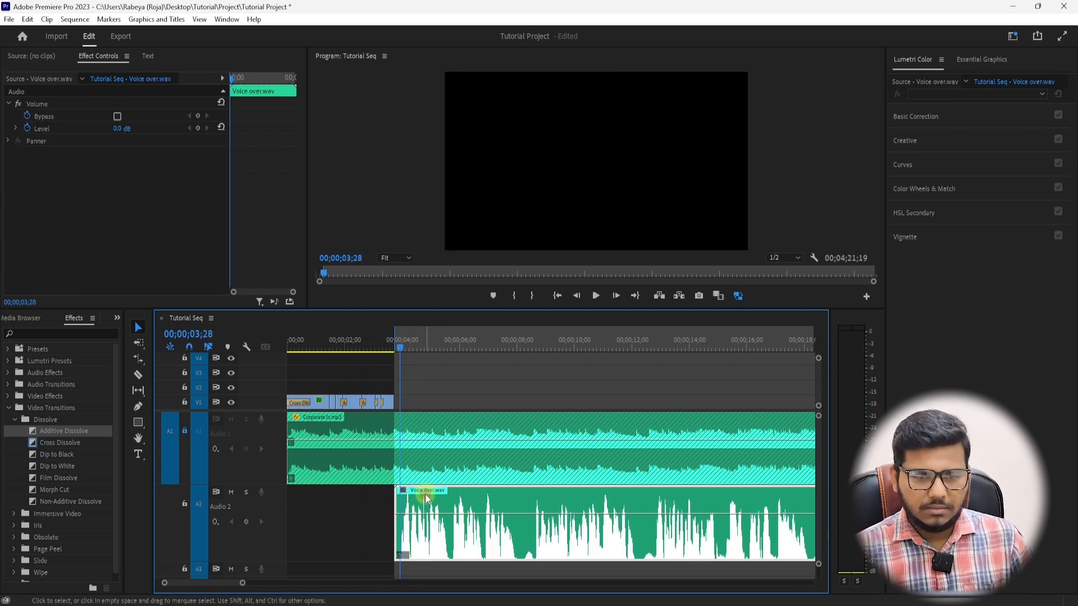
key("q")
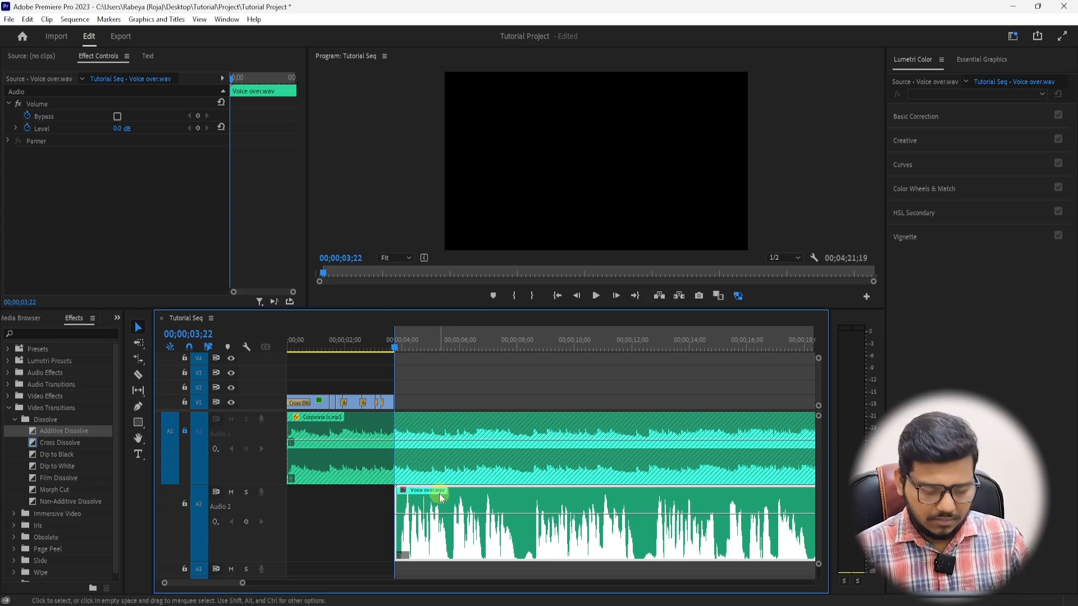
key("=")
left_click(575, 345)
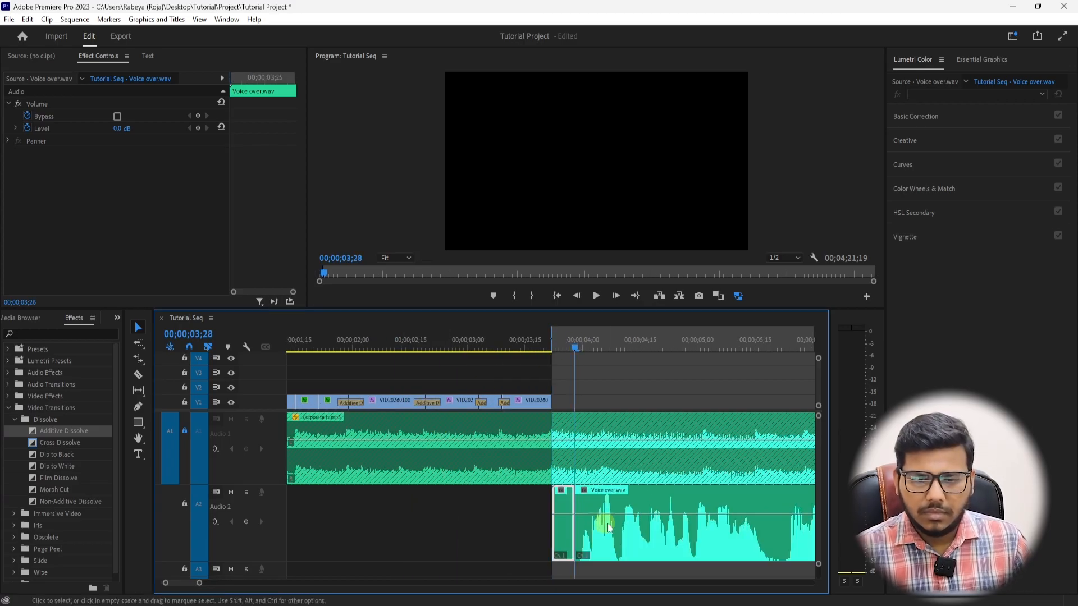
key("space")
Move the remaining V1 road footage to the right so that it starts where the voice-over ends.
key("minus")
key("minus")
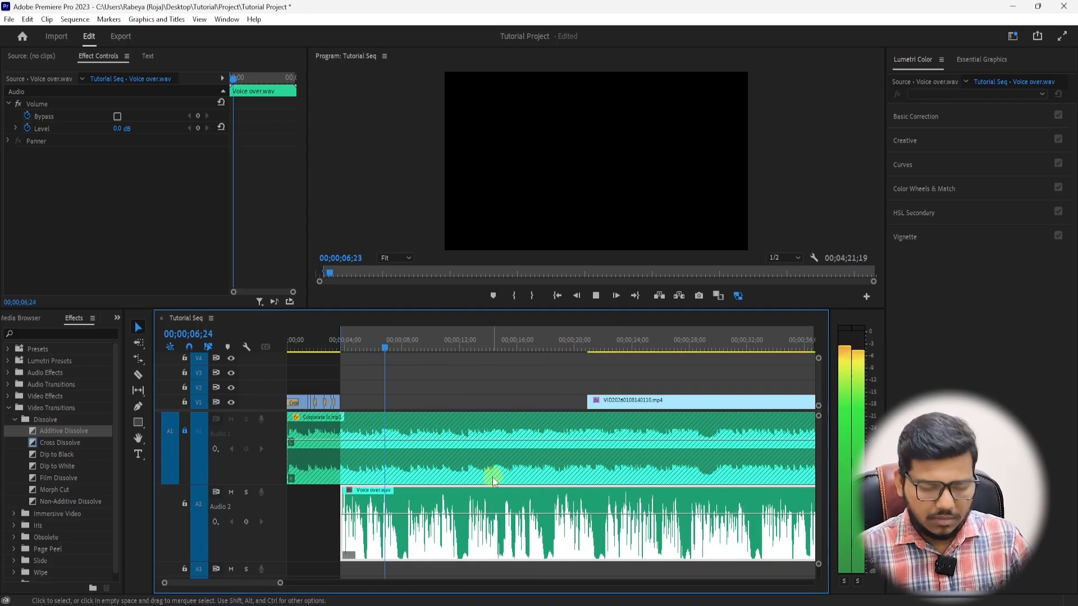
key("minus")
key("minus")
left_click_drag(408, 405, 467, 401)
left_click(391, 440)
key("=")
key("=")
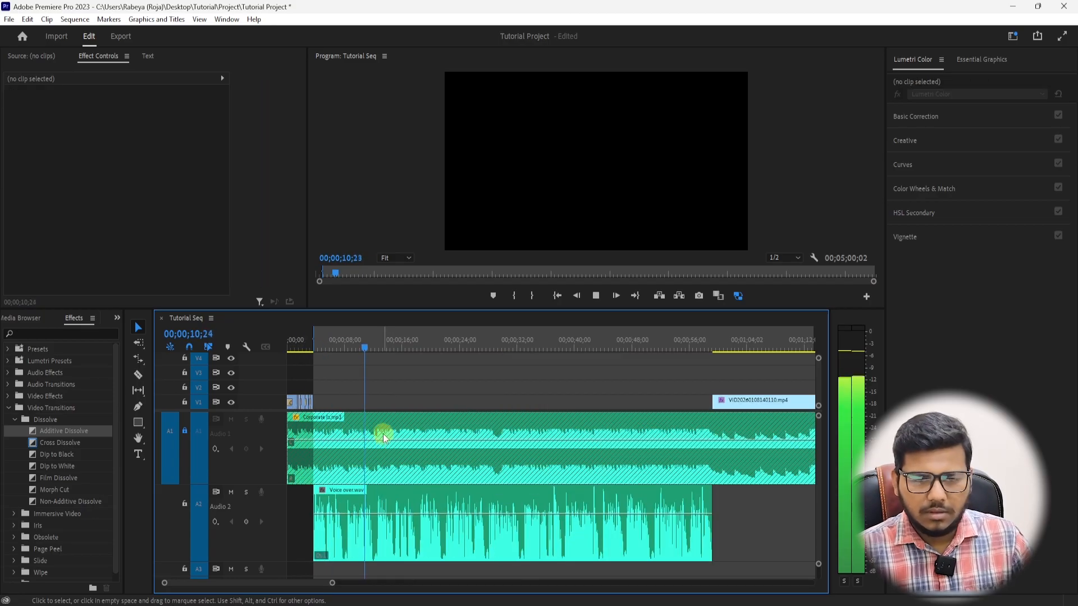
key("space")
Select the voice-over clip and listen to a short stretch from 00;00;12;00.
left_click(397, 509)
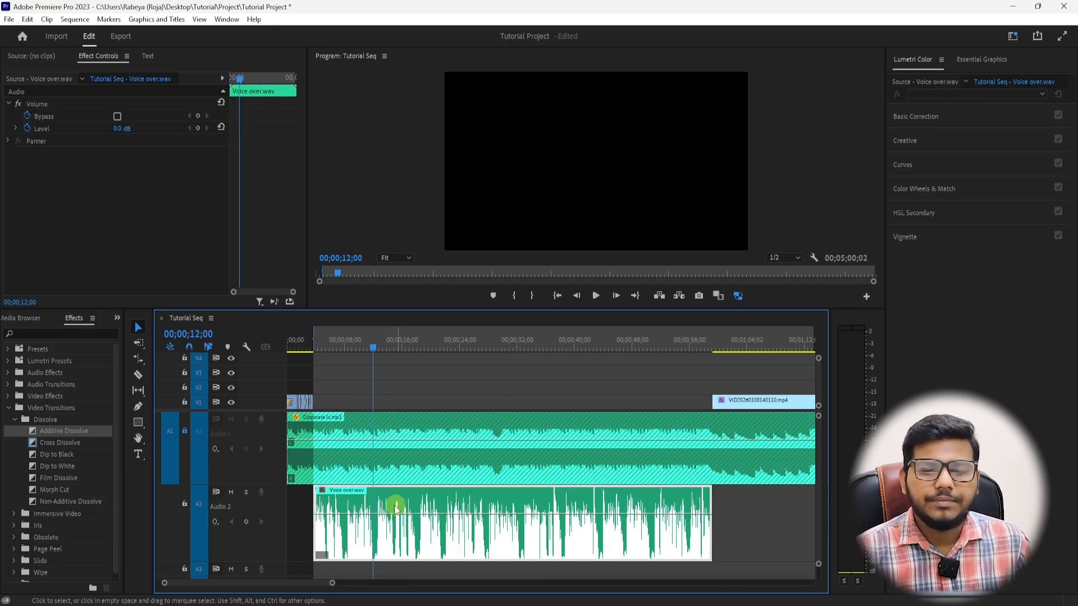
key("space")
key("space")
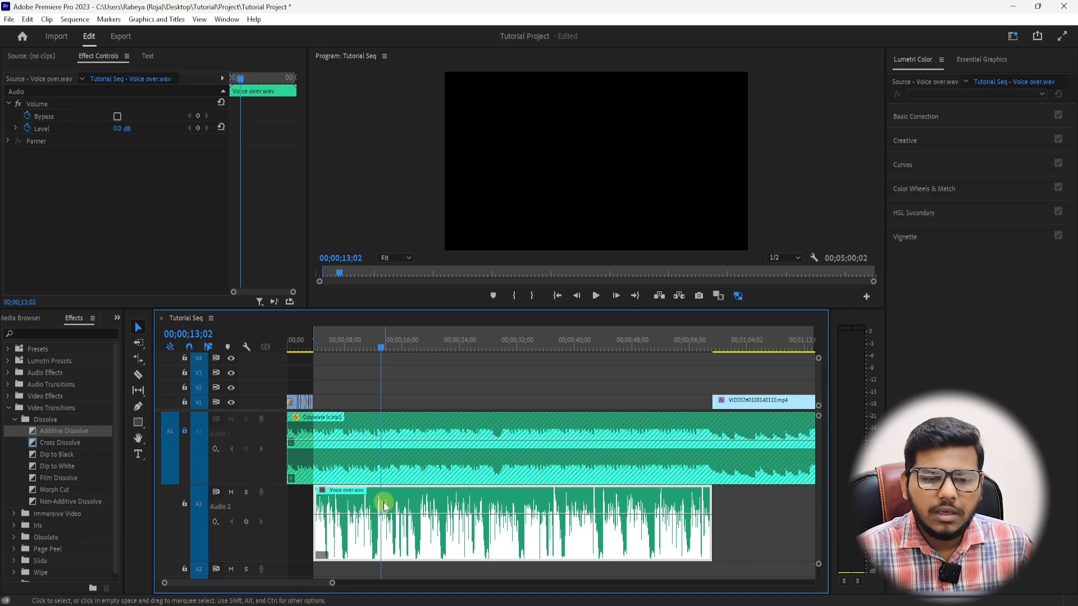
left_click(370, 498)
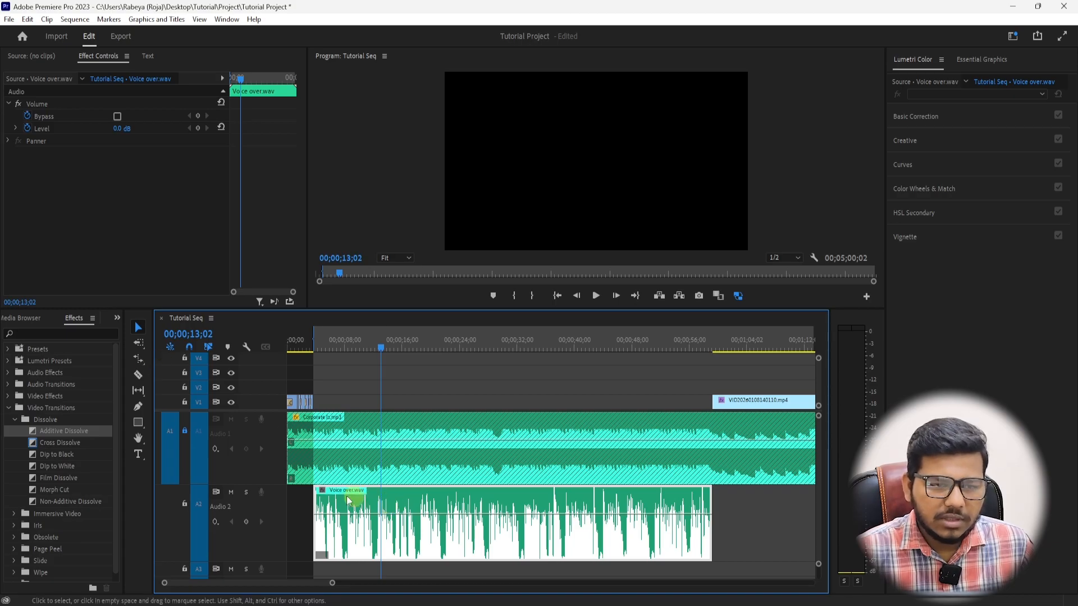
Search the effects for "bass" and apply the Bass audio effect to the voice-over clip.
left_click(116, 317)
left_click(61, 334)
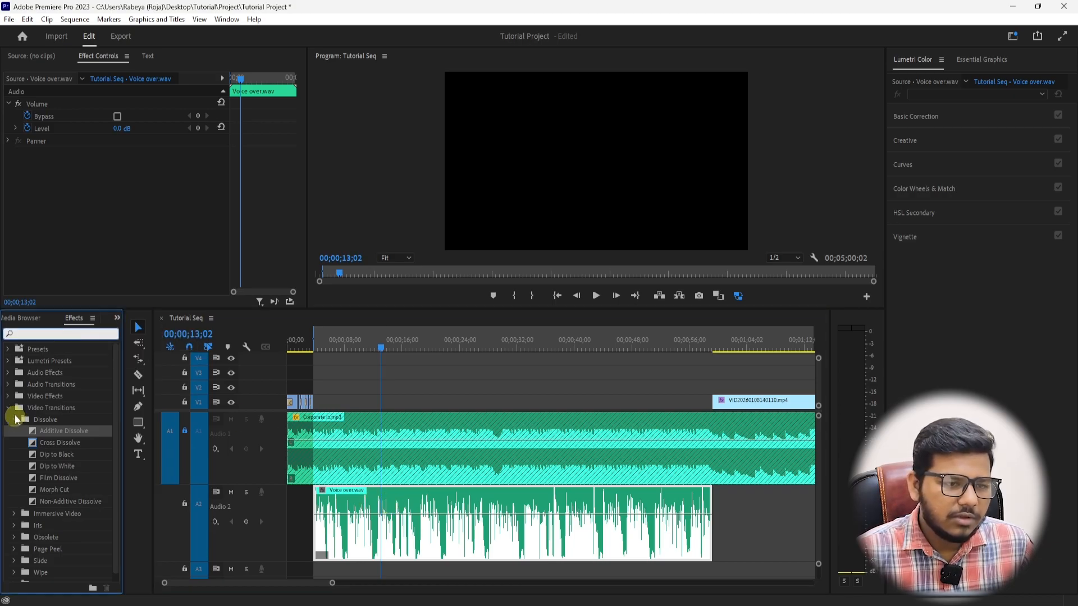
left_click(9, 409)
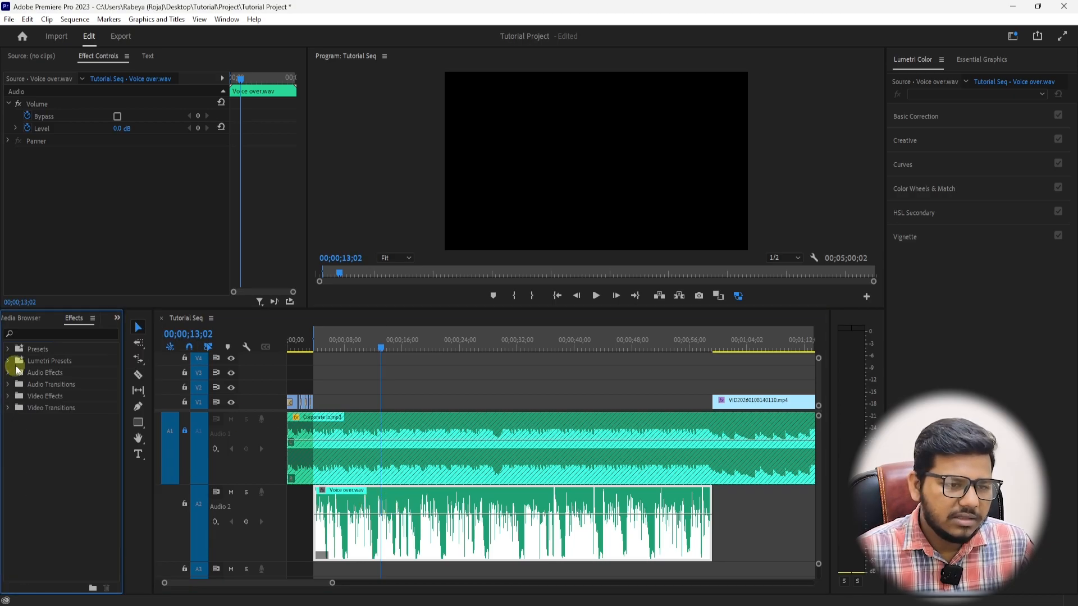
left_click(23, 335)
type("bass")
left_click_drag(46, 397, 409, 500)
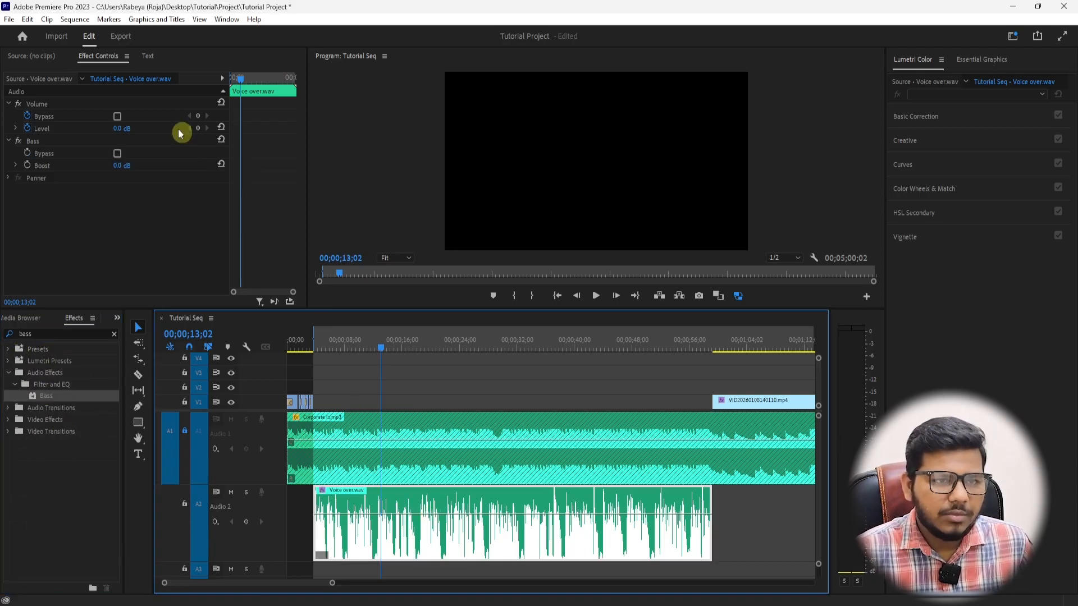
Set the Boost of the voice-over's Bass effect to 4 dB.
left_click(121, 168)
type("4")
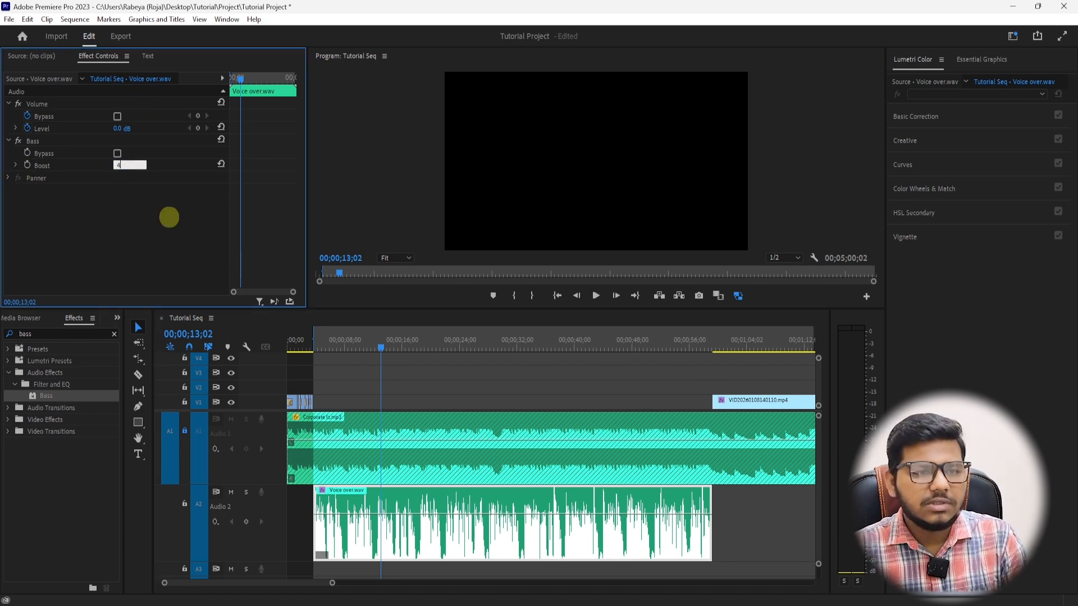
key("Return")
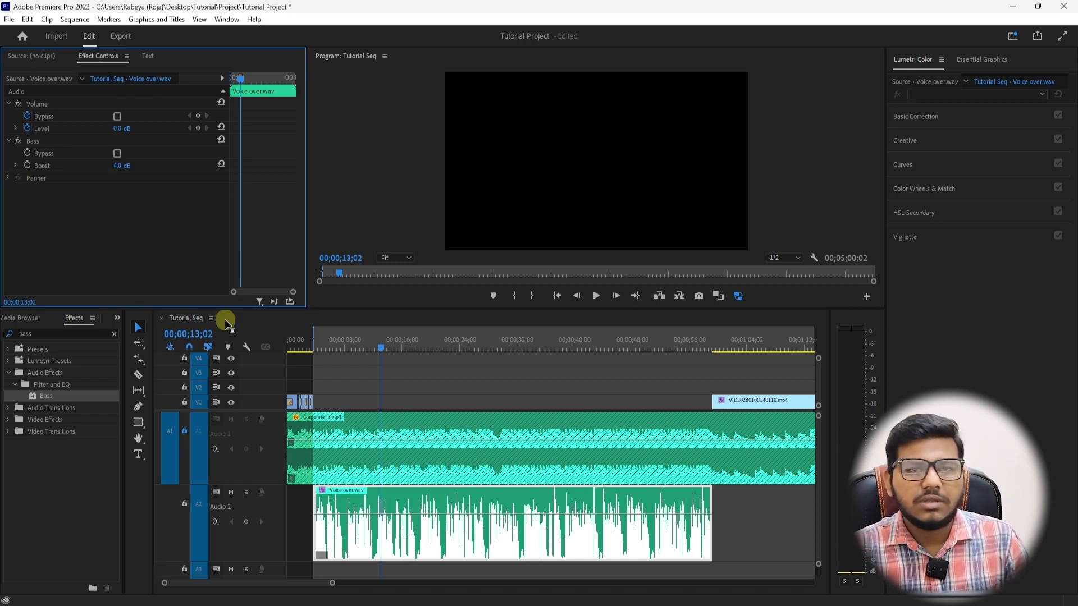
Apply the Parametric Equalizer from the Filter and EQ audio effects to the voice-over clip.
left_click(114, 335)
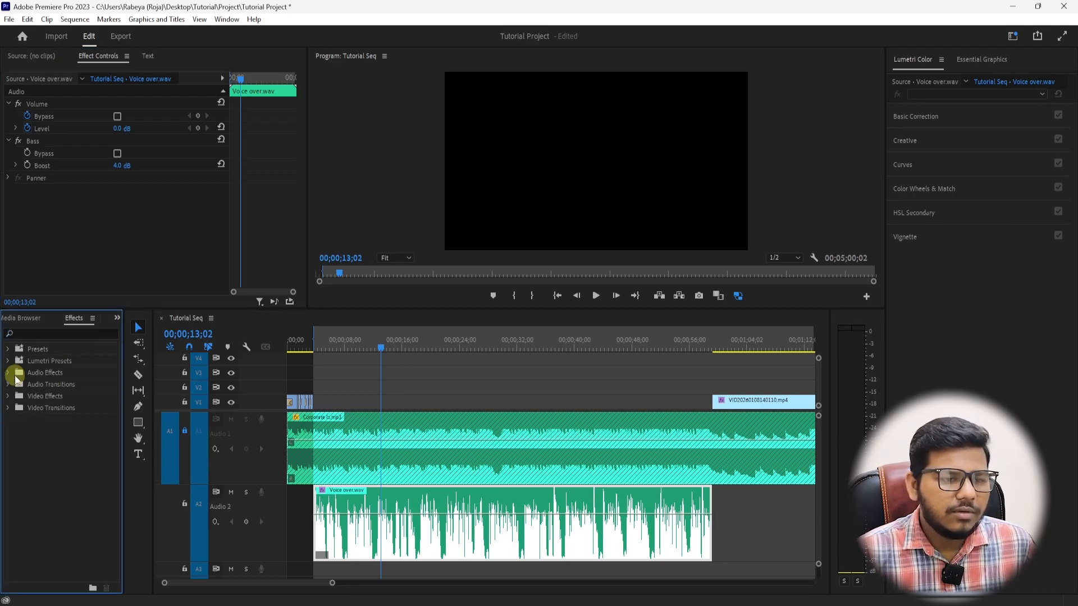
left_click(8, 374)
left_click(14, 408)
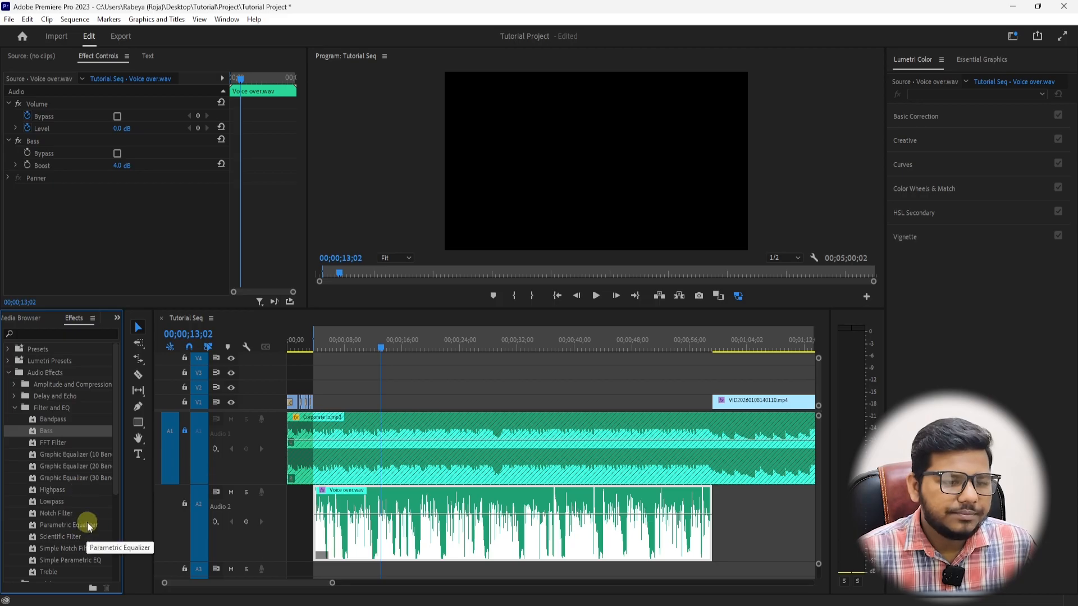
scroll(87, 541, "down", 1)
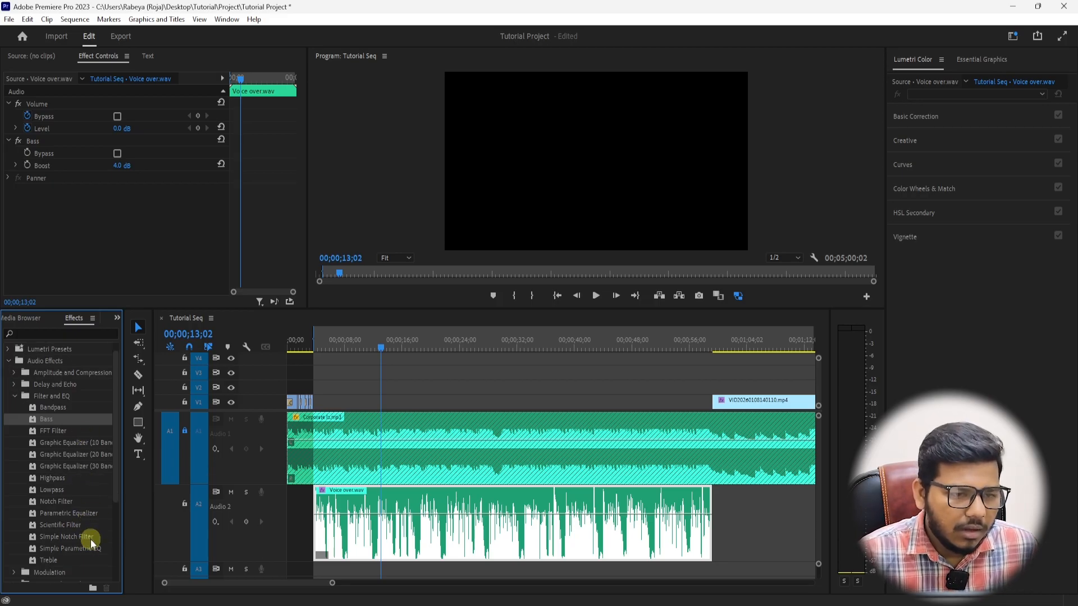
left_click_drag(82, 513, 376, 521)
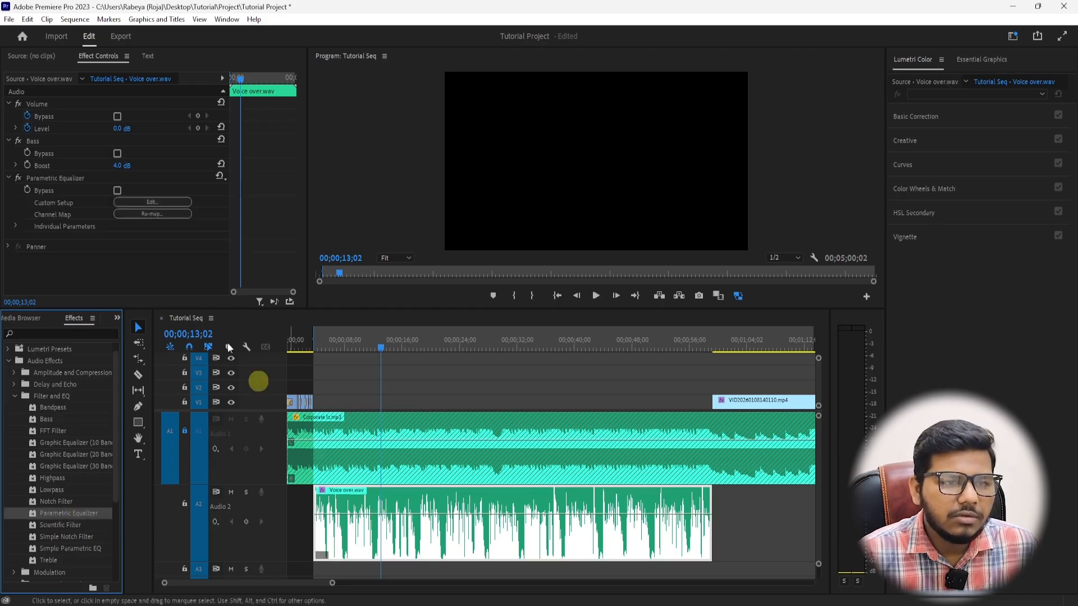
Set the voice-over's Parametric Equalizer to the Loudness Maximizer preset, listen to it briefly and close the effect editor.
left_click(151, 202)
left_click(440, 189)
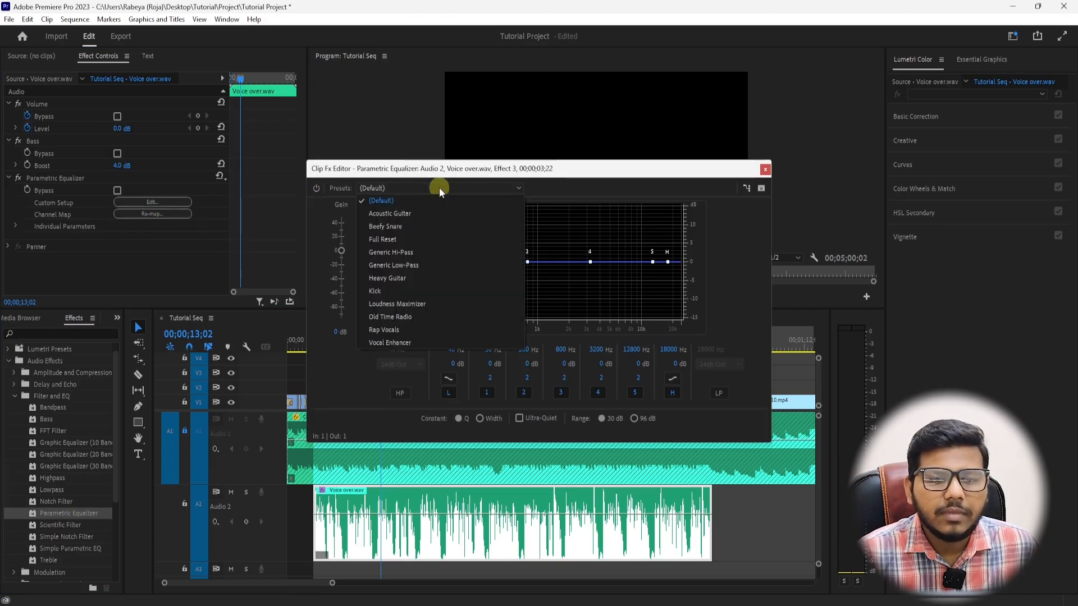
left_click(423, 304)
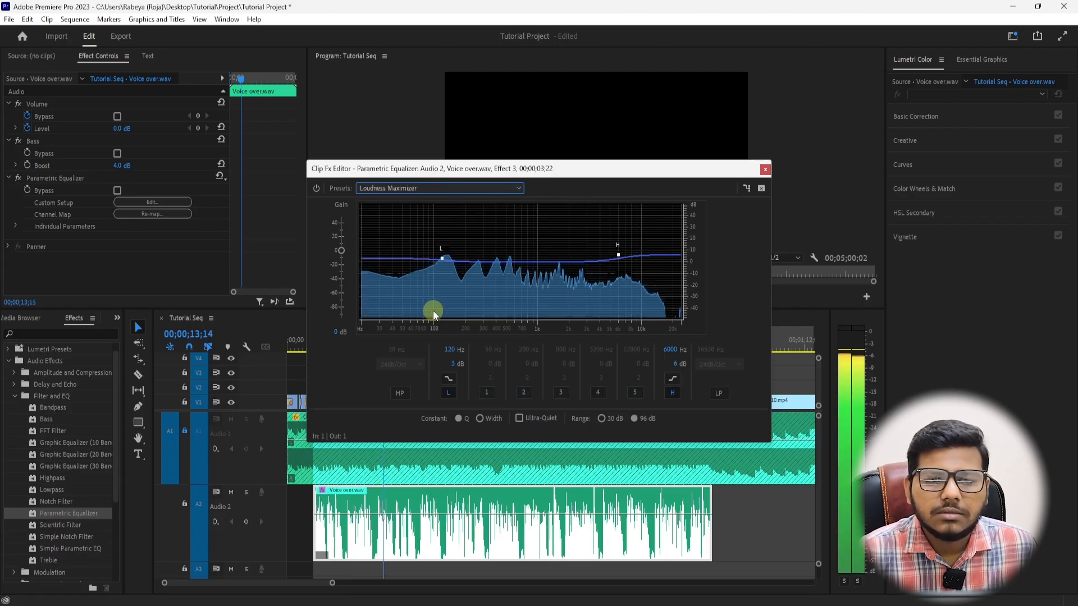
left_click(414, 188)
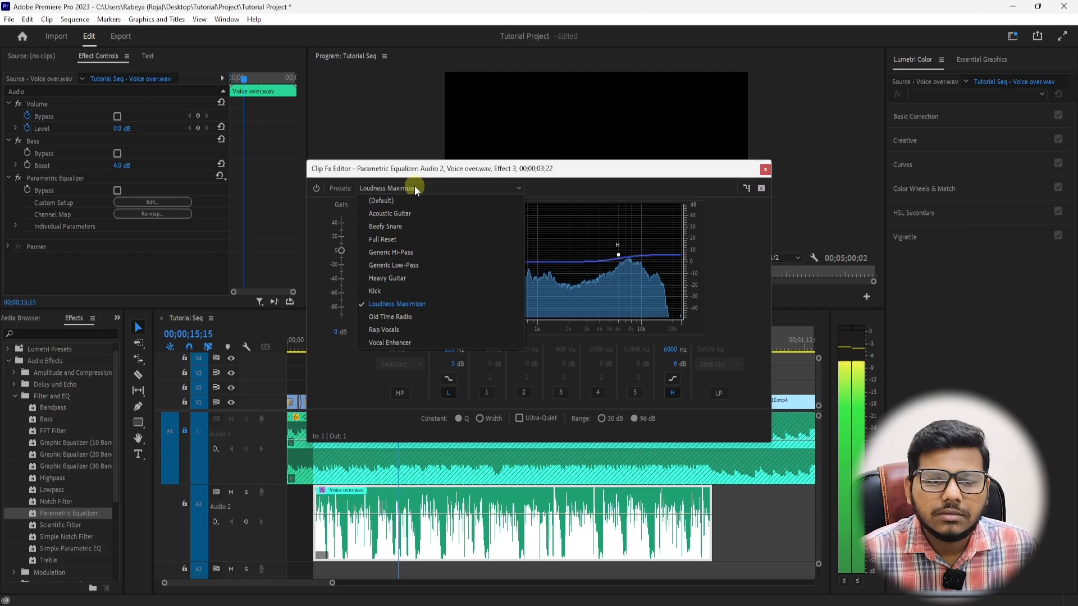
left_click(590, 172)
left_click(764, 170)
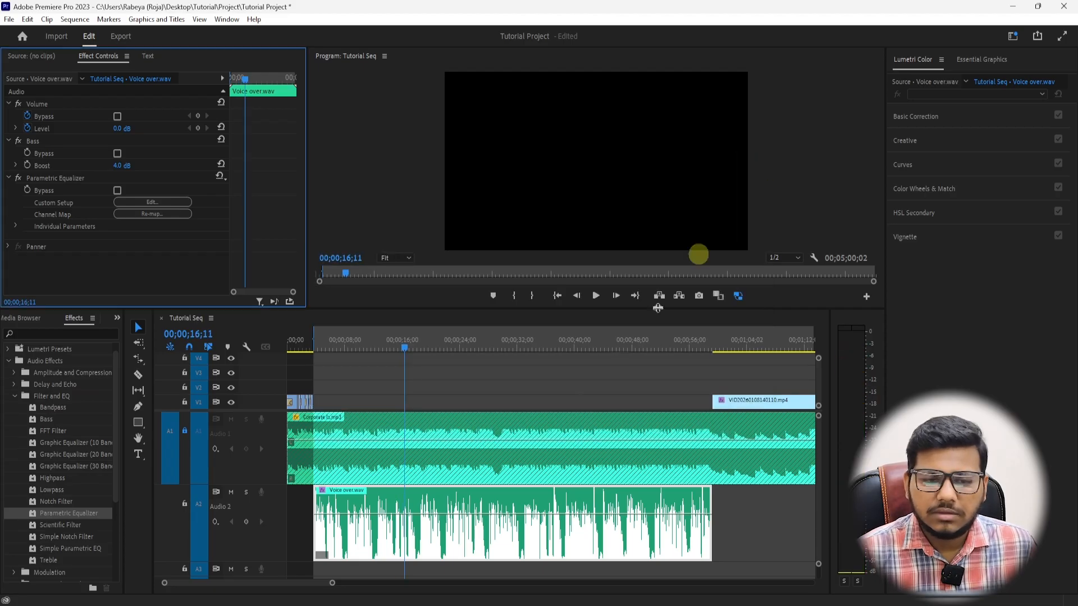
Return the playhead to the start of the voice-over, clear the clip selection and save the project.
left_click_drag(326, 344, 315, 343)
left_click(334, 430)
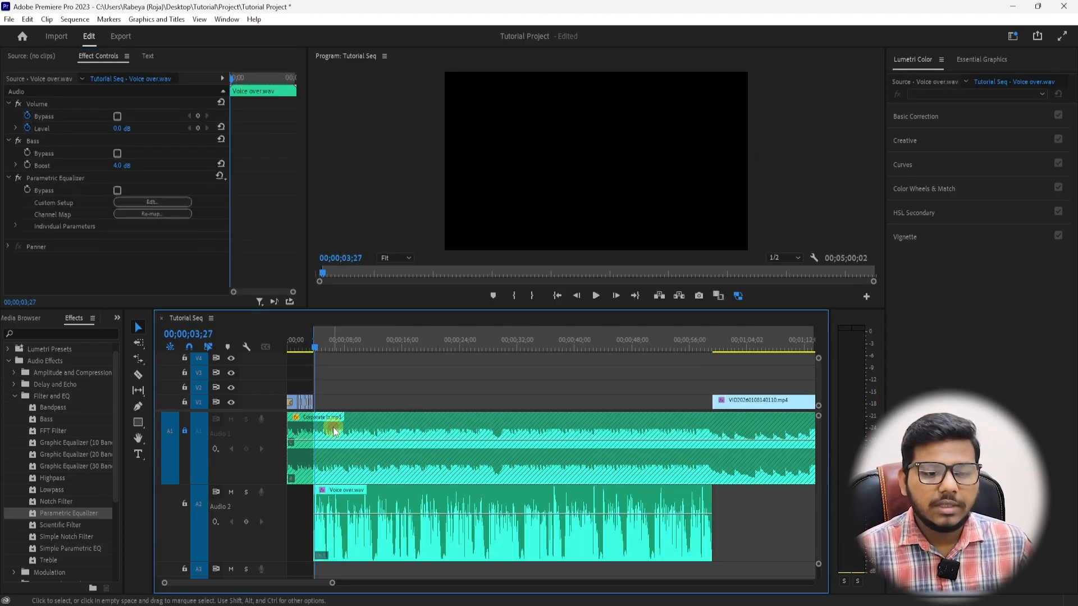
key("ctrl+s")
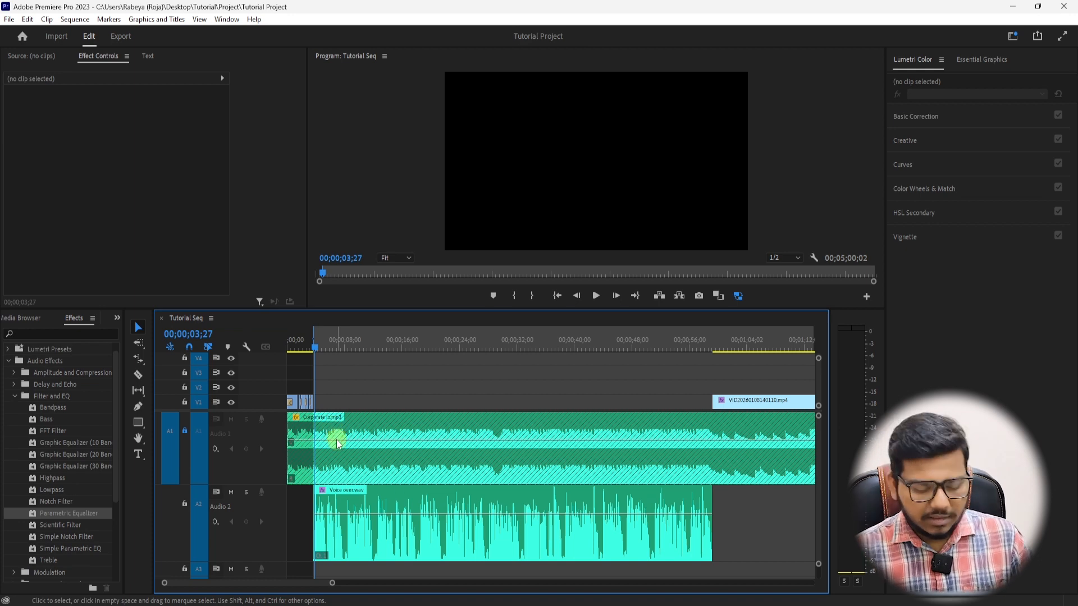
Unlock the Audio 1 track that holds the background music.
key("equal")
key("equal")
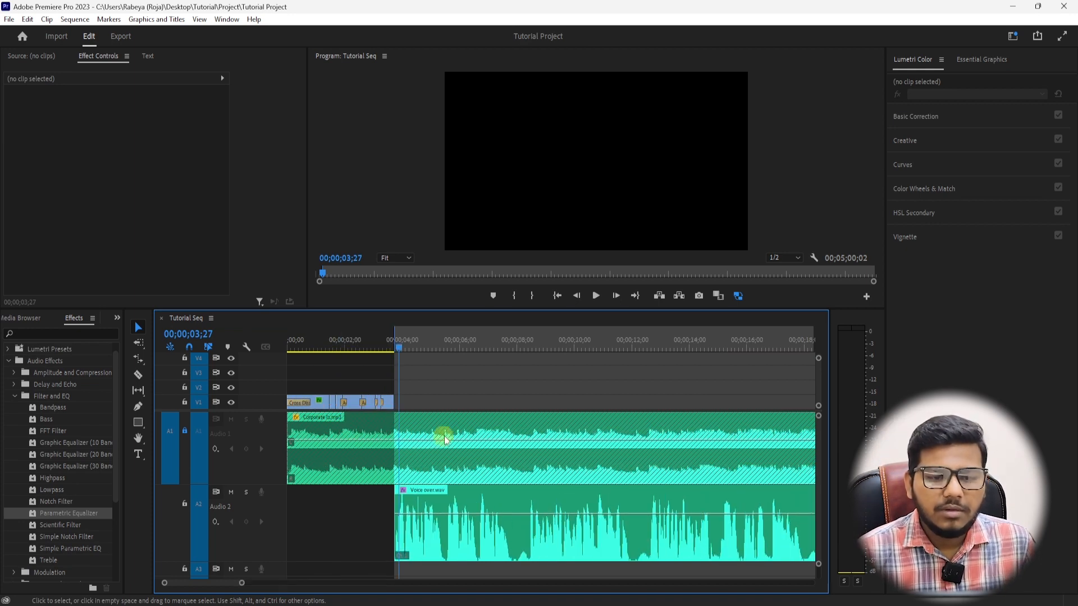
mouse_move(449, 430)
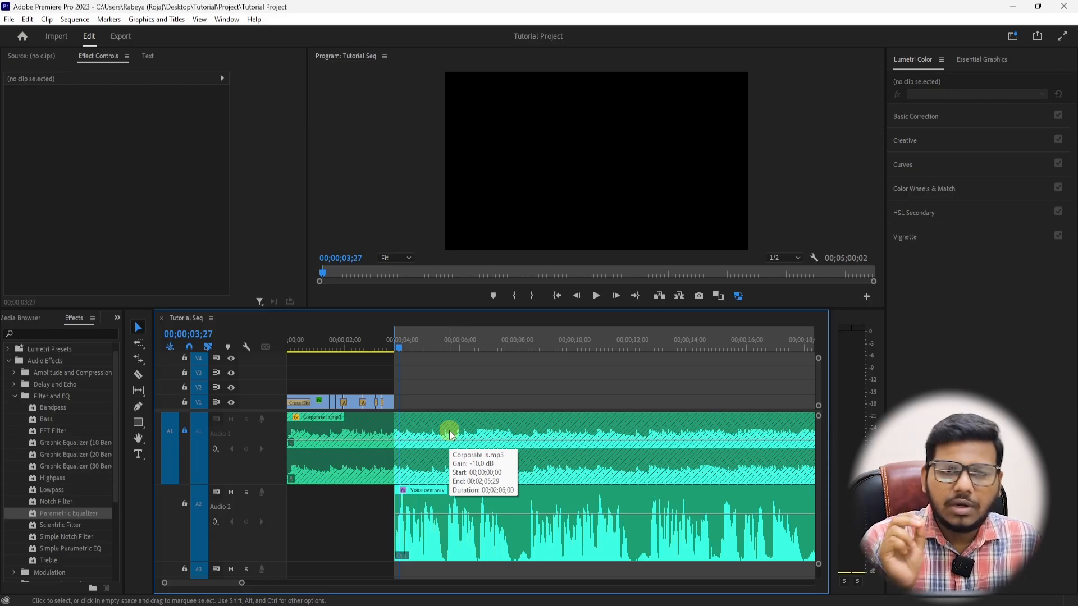
key("Up")
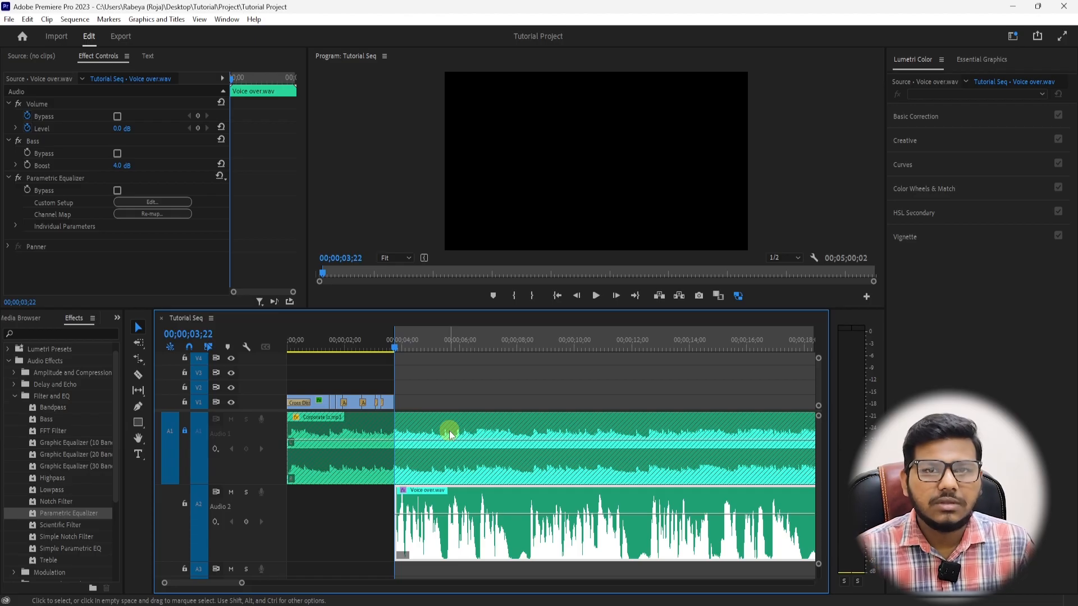
left_click(403, 440)
left_click(342, 343)
left_click(185, 431)
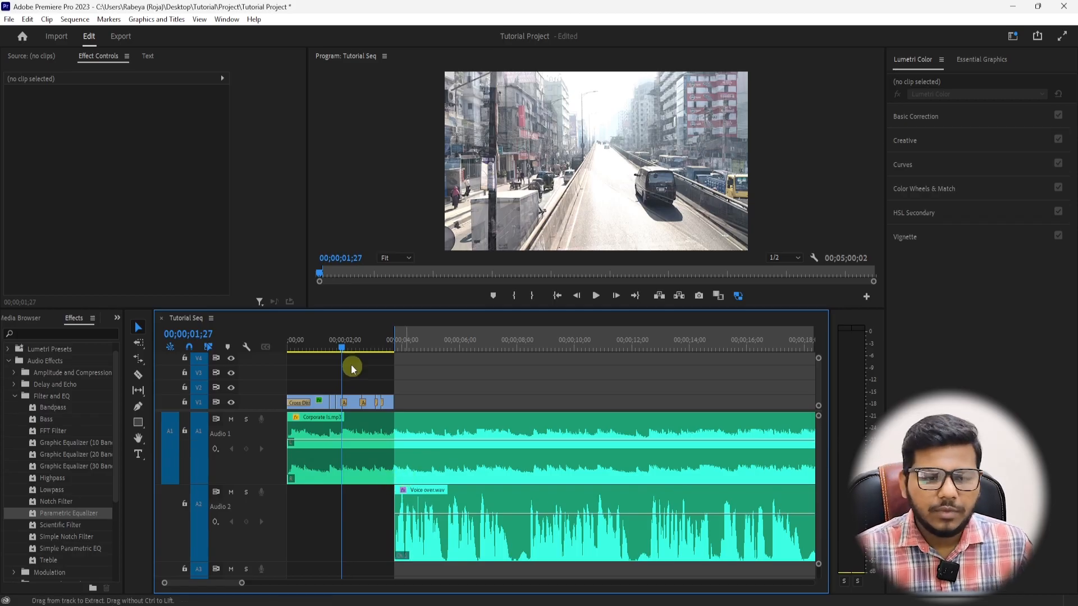
Add two volume keyframes to the Corporate Is.mp3 music with the Pen tool, one just before and one just after the voice-over starts.
left_click(294, 344)
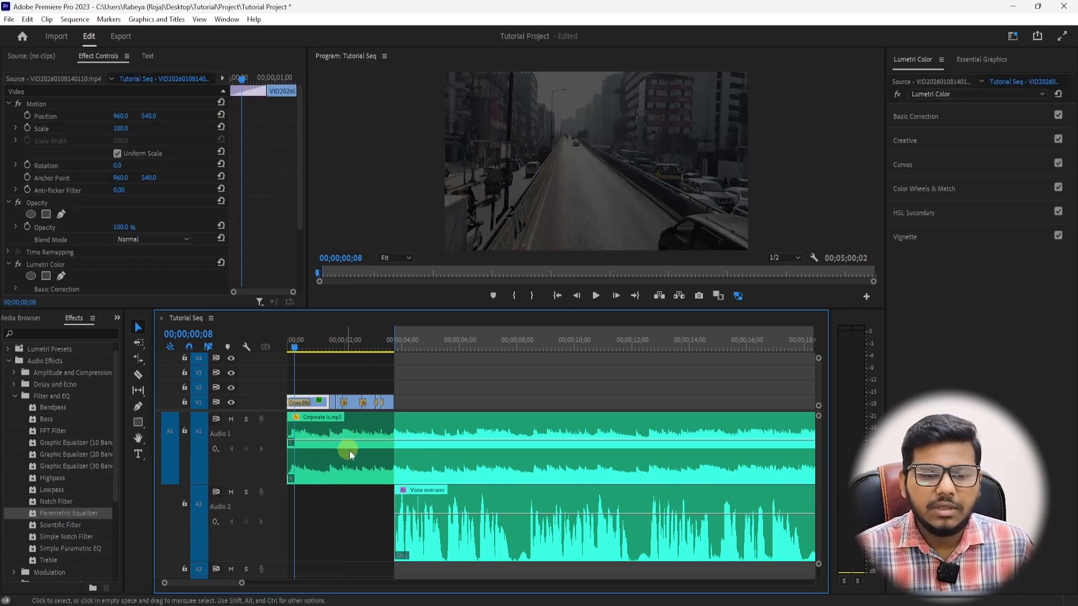
left_click(417, 512)
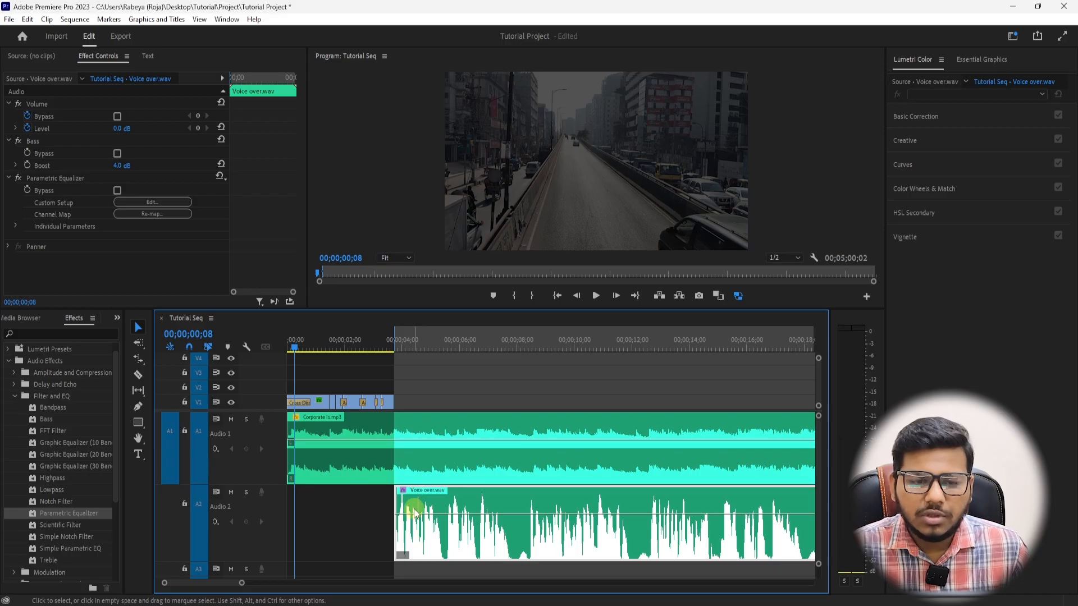
left_click(425, 432)
left_click(377, 344)
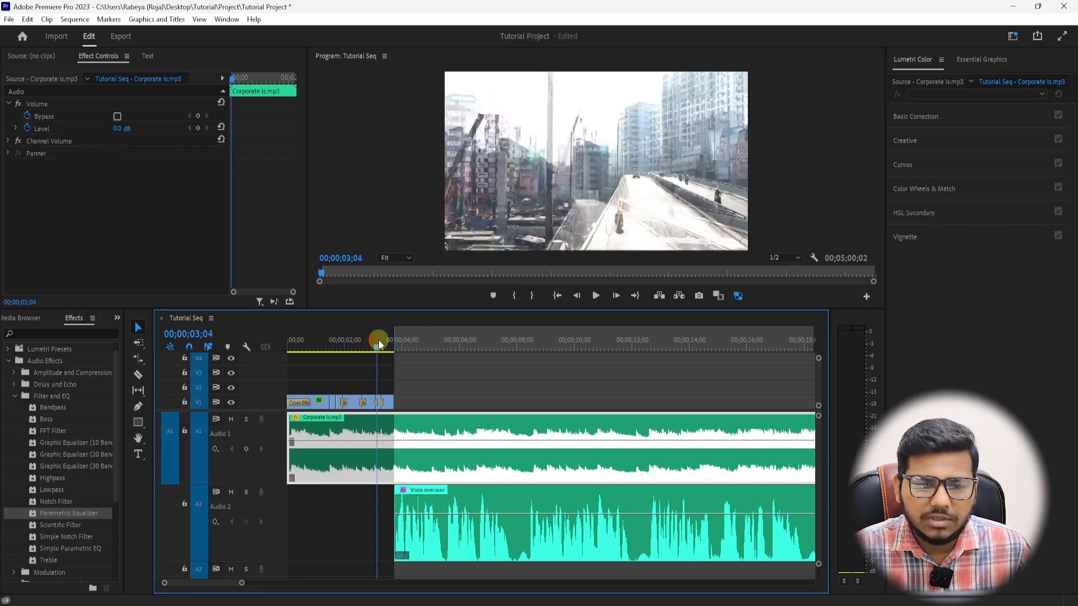
left_click(409, 376)
key("=")
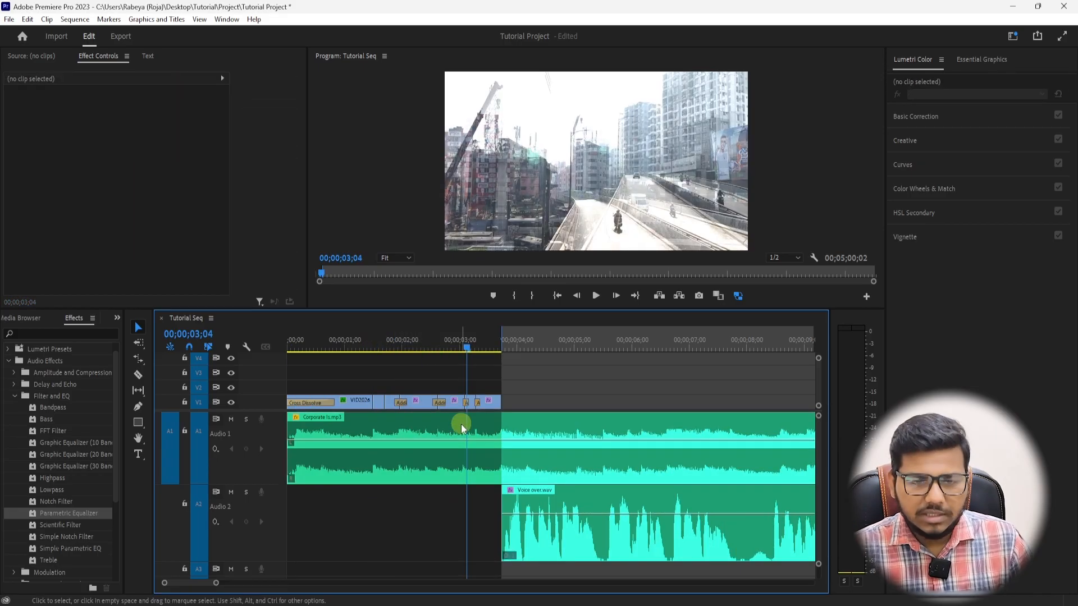
left_click(137, 409)
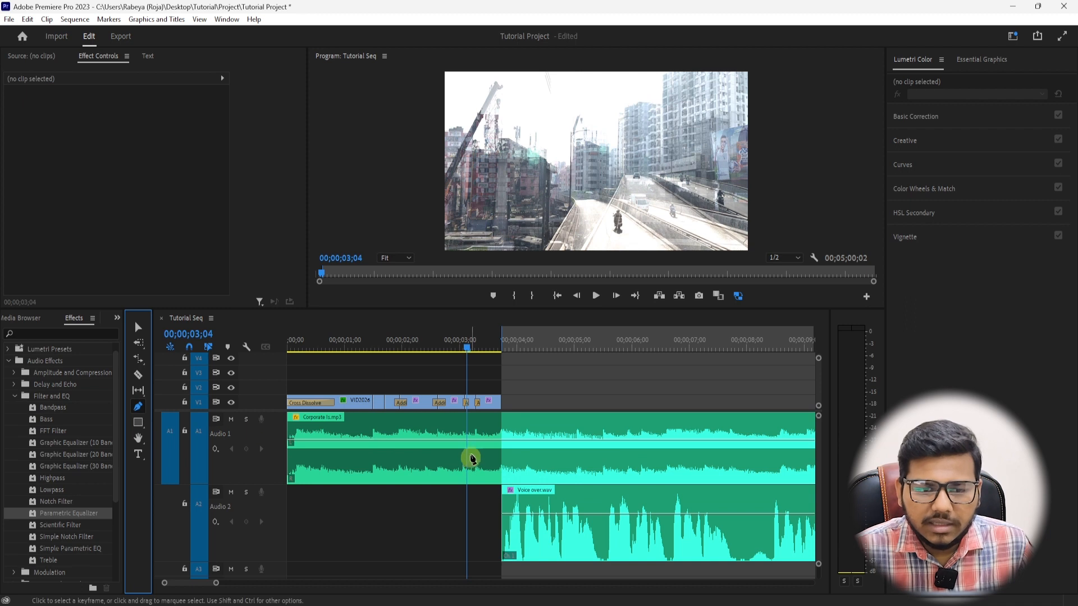
left_click(474, 441)
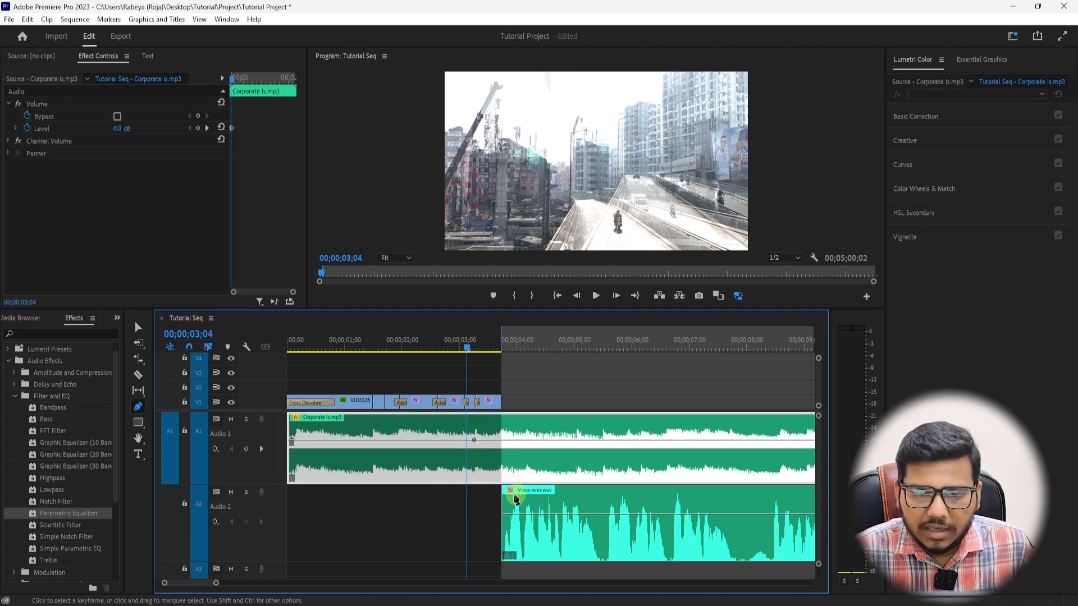
left_click(516, 440)
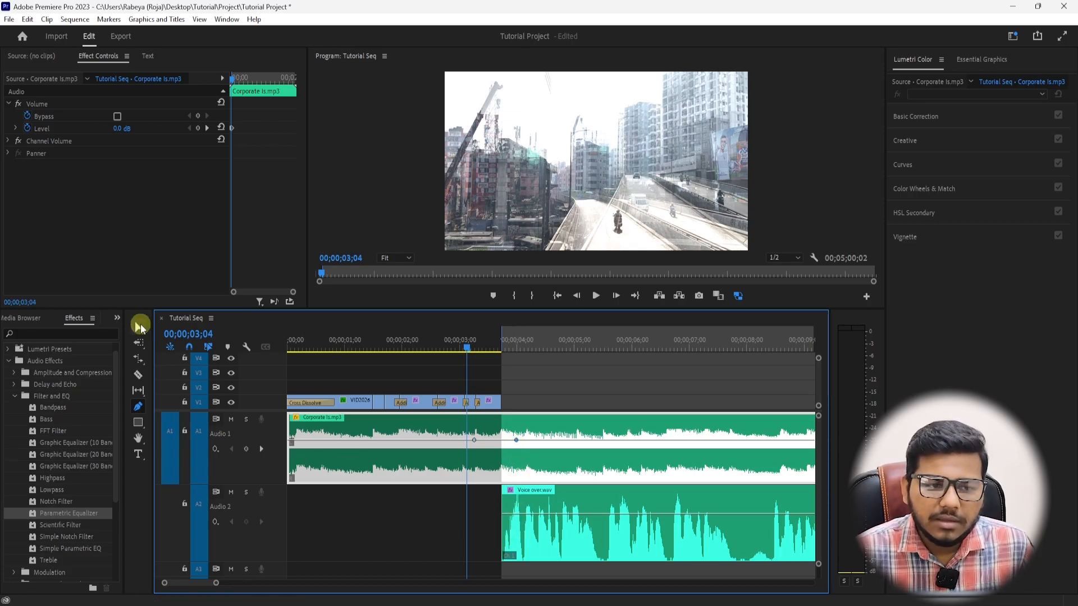
Lower the music volume after the second keyframe to about -15.9 dB and play the fade from 00;00;02;04.
left_click(139, 326)
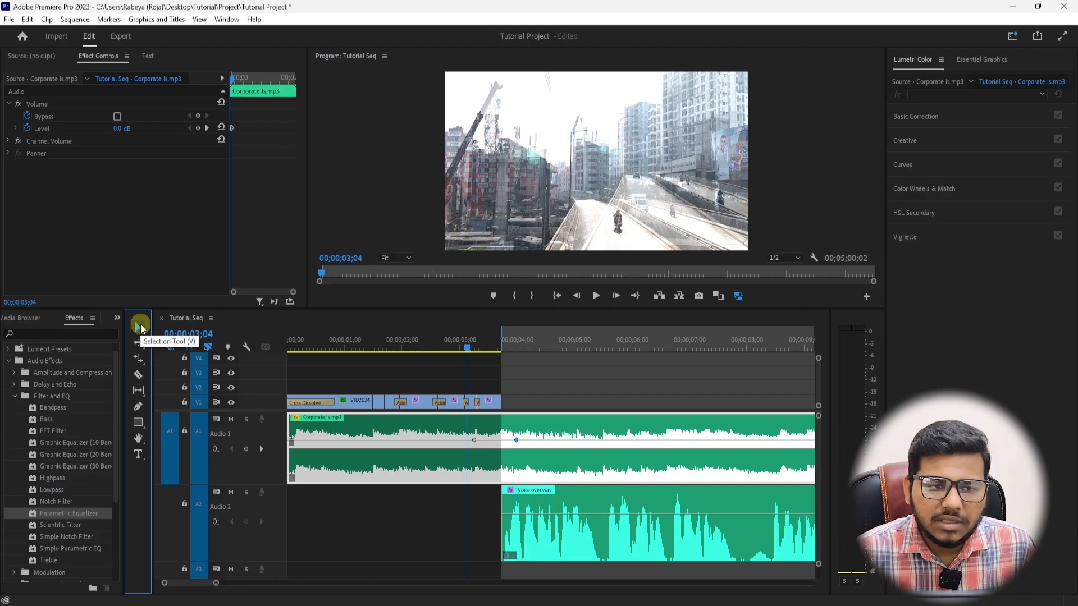
left_click_drag(552, 444, 544, 463)
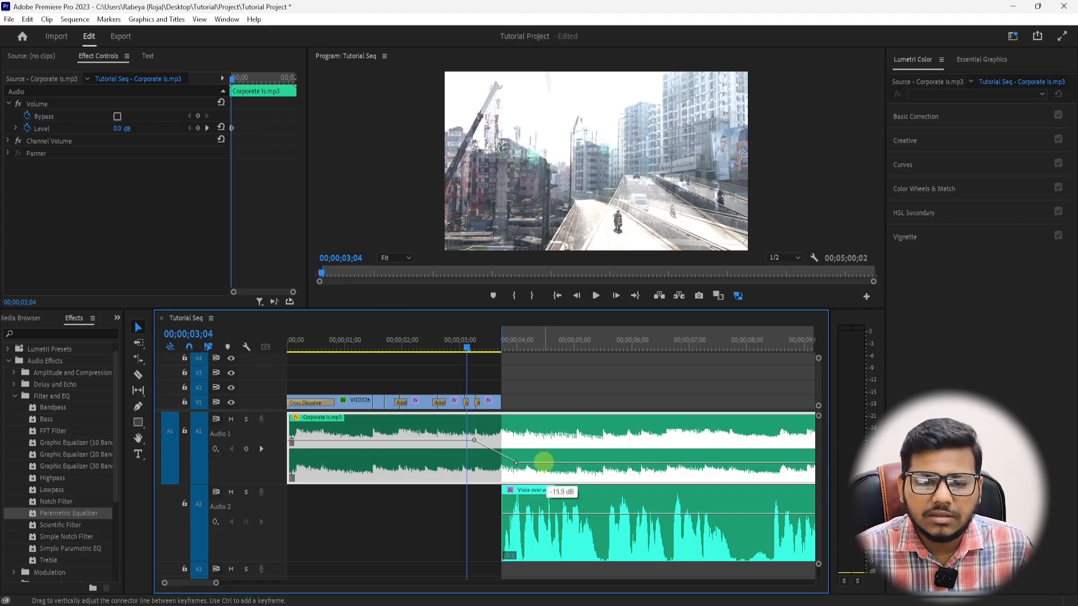
left_click(533, 386)
left_click(409, 340)
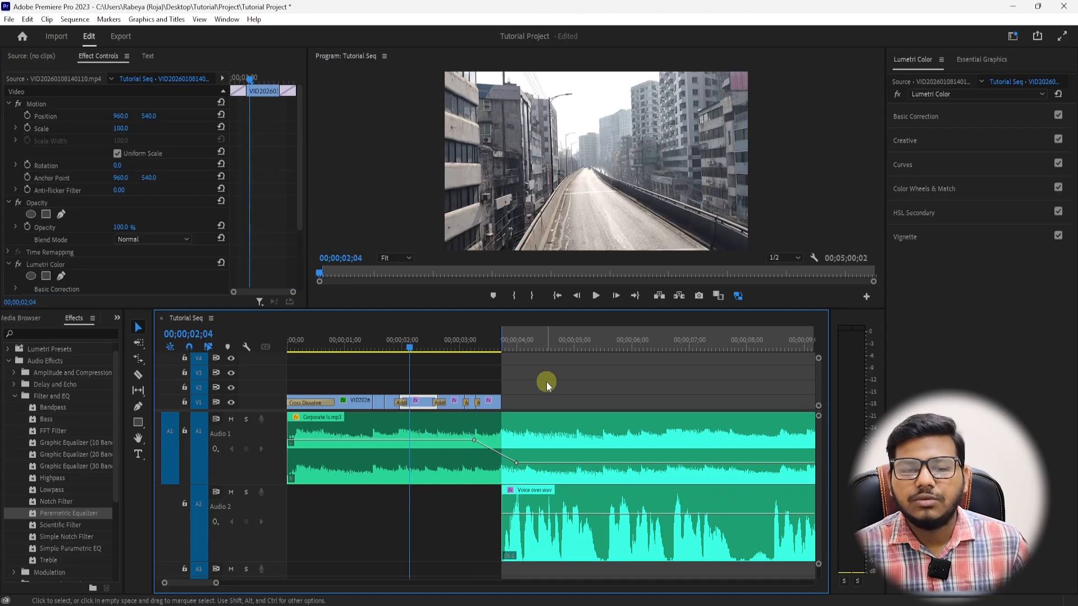
key("space")
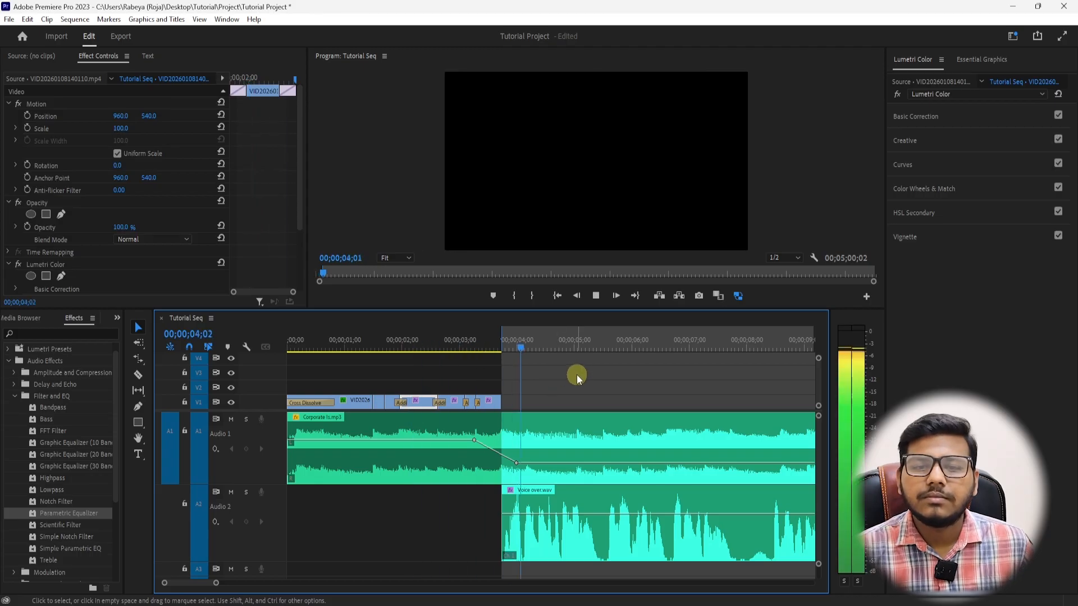
key("minus")
key("minus")
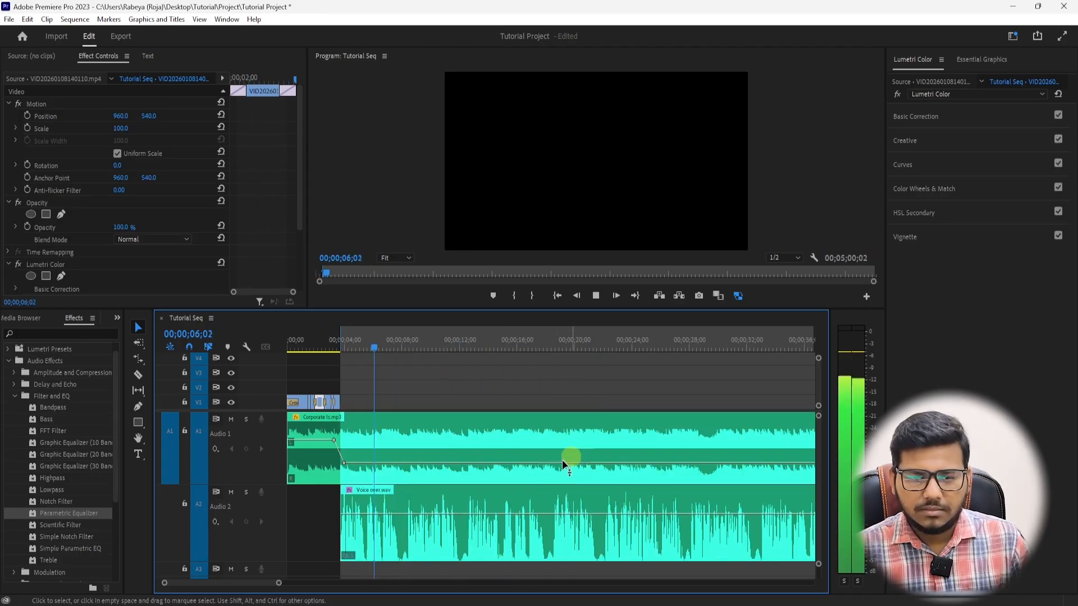
key("minus")
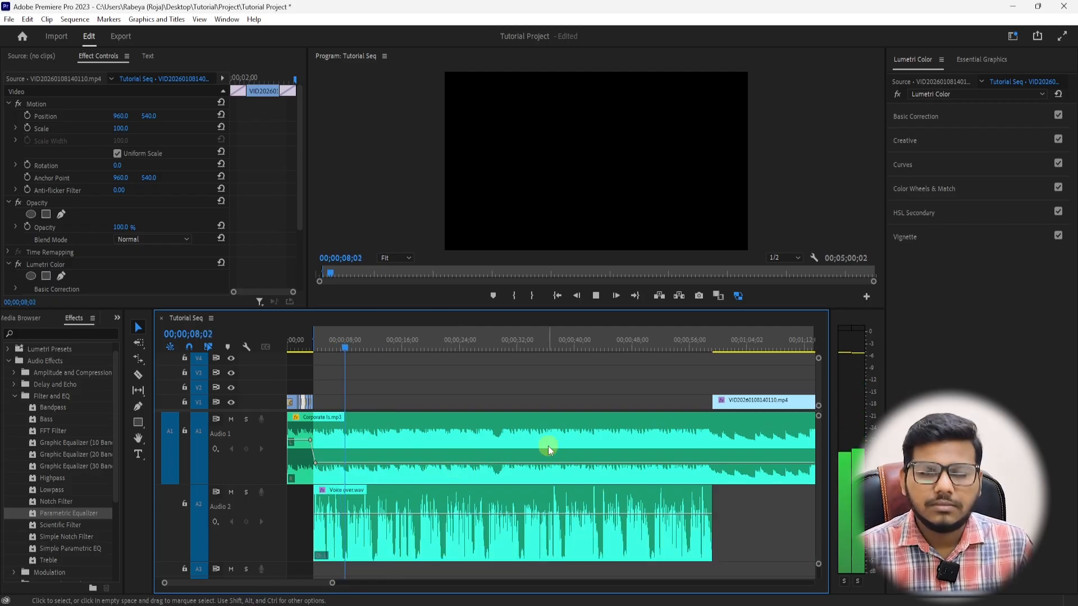
Move the remaining V1 road footage back against the short clips at the voice-over's start and lock the Audio 1 track.
left_click(714, 416)
mouse_move(719, 406)
left_mouse_down()
mouse_move(380, 415)
mouse_move(348, 406)
left_mouse_up()
left_click(185, 431)
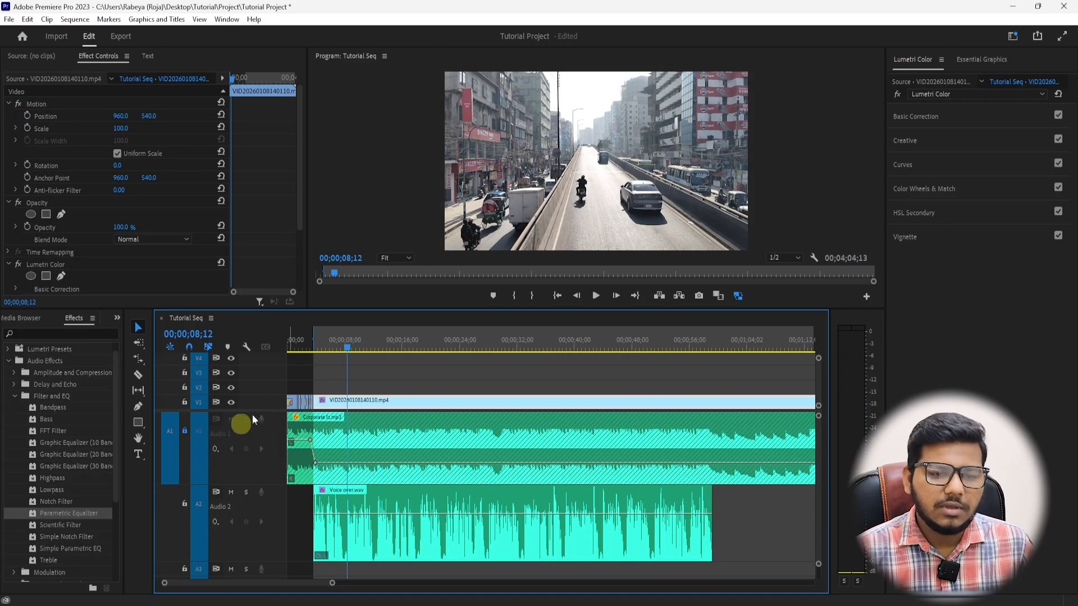
Play the sequence around the voice-over's start to check the footage and the music fade.
left_click(317, 347)
key("space")
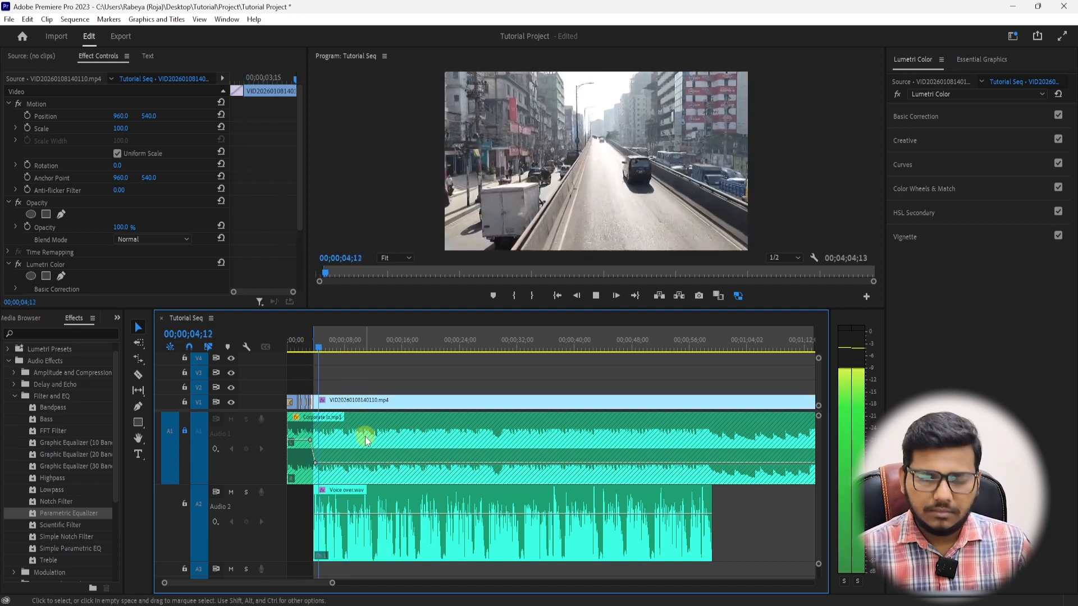
key("equal")
key("equal")
left_click(386, 338)
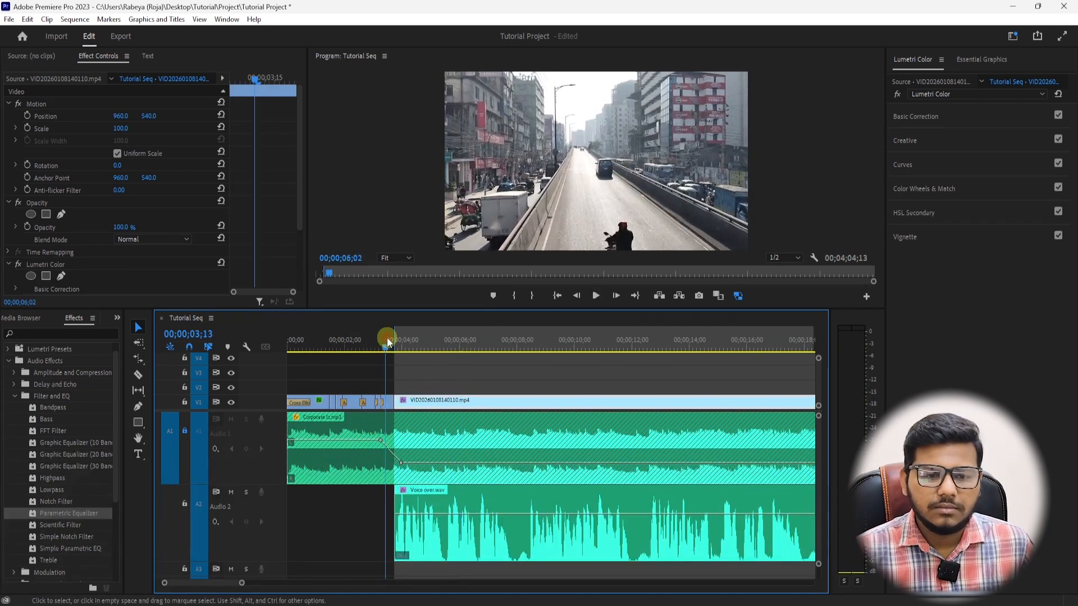
key("space")
key("space")
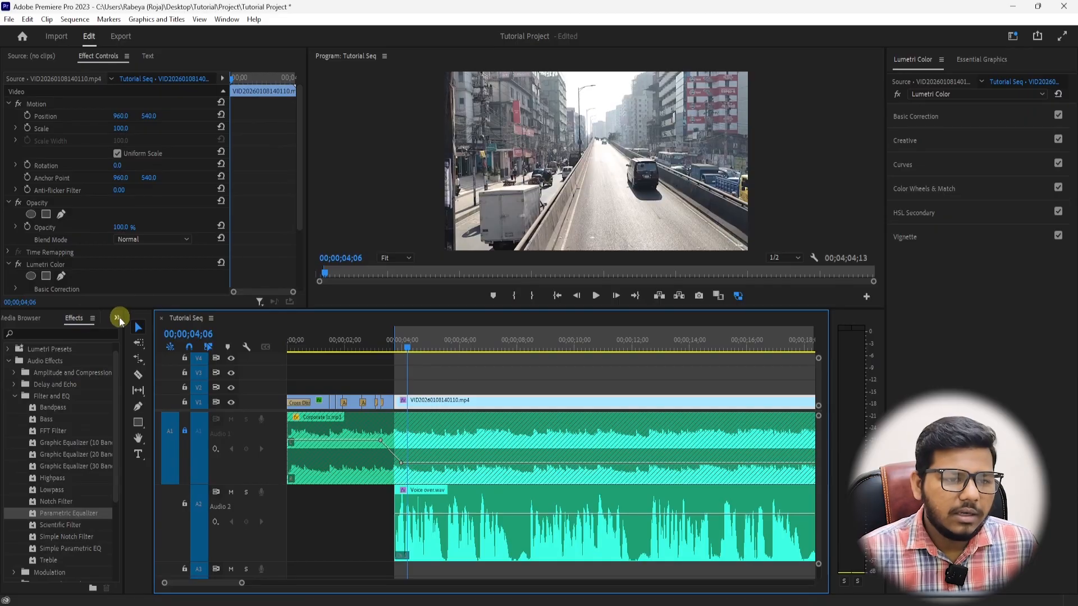
Add an Additive Dissolve at the V1 cut at 00;00;03;22, where the voice-over starts.
left_click(118, 318)
left_click(9, 362)
left_click(7, 409)
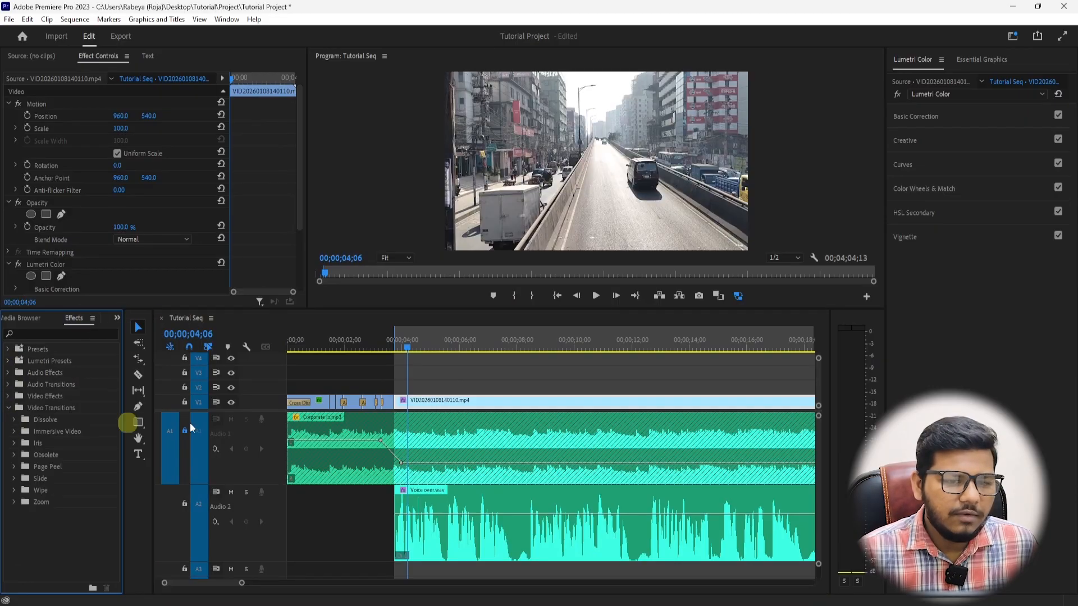
left_click(363, 402)
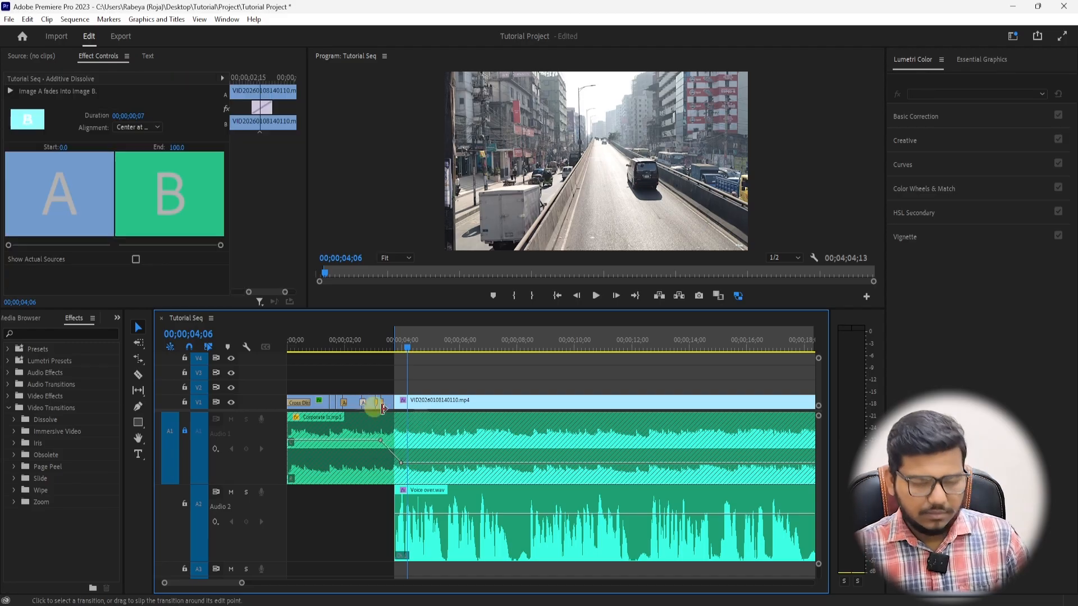
key("=")
key("=")
key("=")
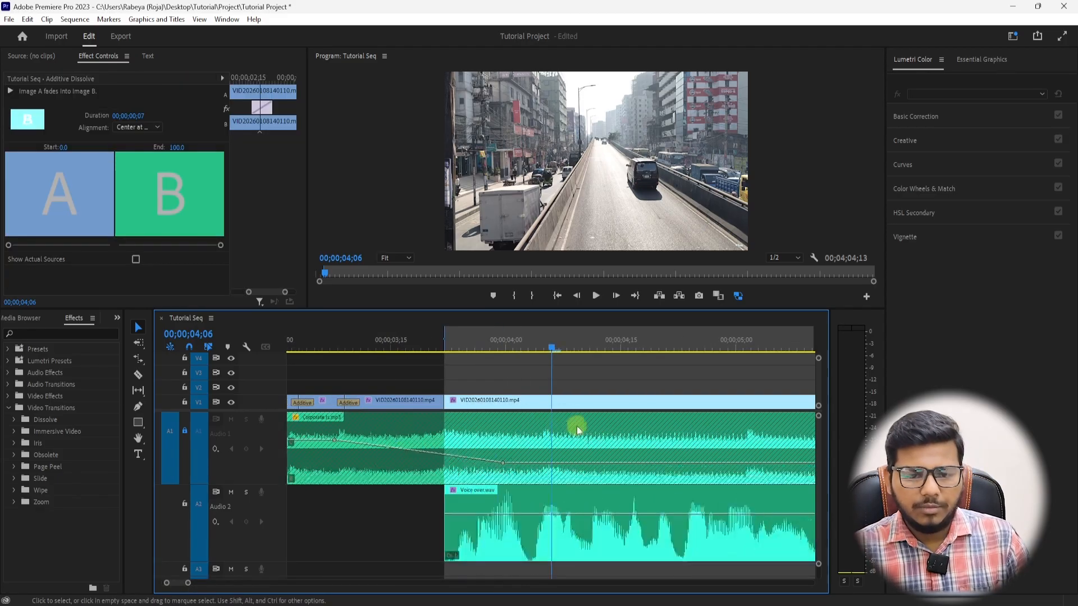
key("Up")
left_click(443, 404)
key("ctrl+d")
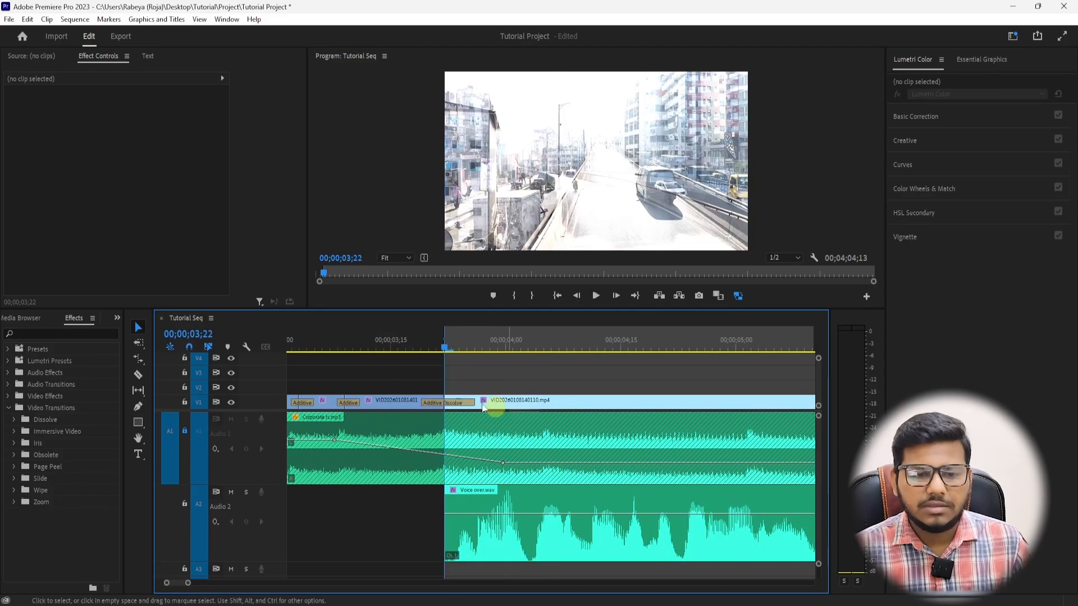
Play the sequence across the Additive Dissolve into the voice-over's opening to check the transition and audio mix.
left_click(368, 339)
key("space")
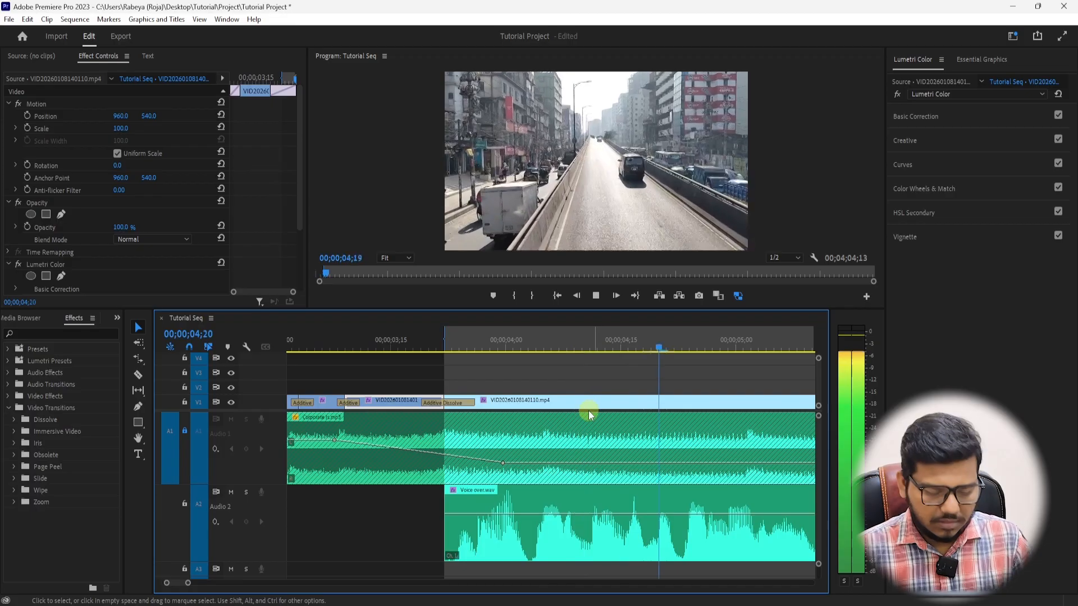
key("-")
key("-")
key("-")
key("-")
left_click(413, 431)
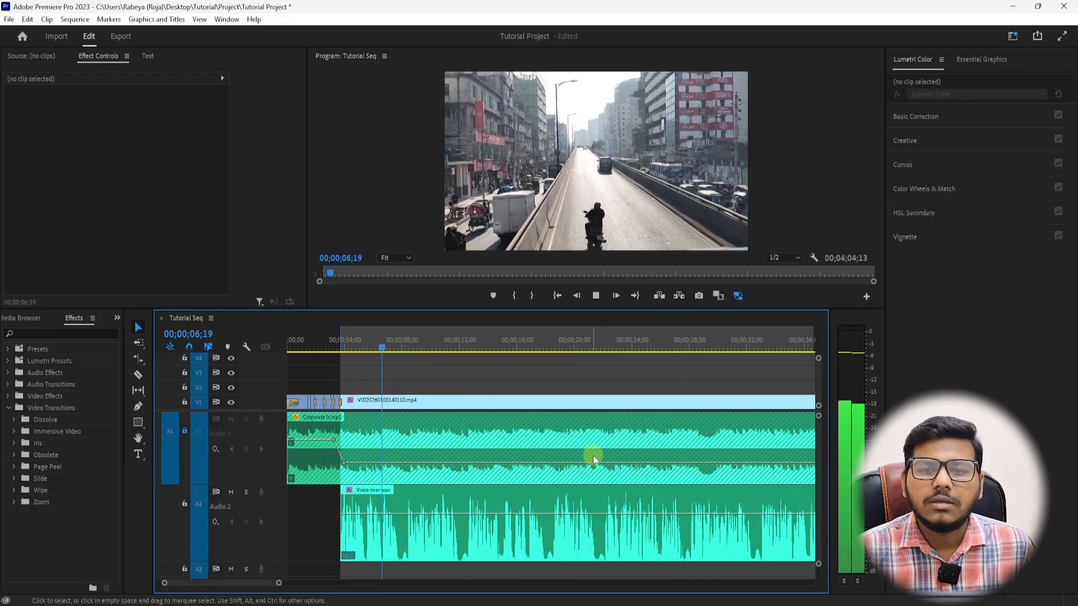
Cut the V1 road footage at 00;00;07;27.
left_click(401, 347)
key("ctrl+k")
left_click(444, 410)
key("minus")
key("minus")
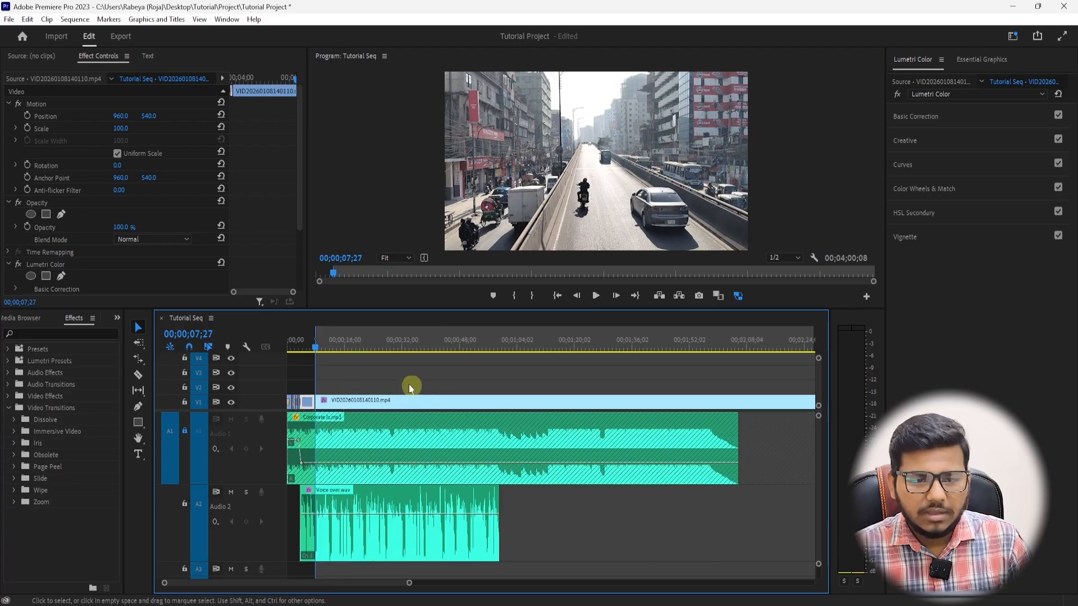
Split the remaining V1 road footage farther along and move the resulting sections apart on the track.
key("minus")
left_click_drag(471, 352, 689, 349)
key("ctrl+k")
left_click_drag(653, 387, 743, 411)
left_click_drag(550, 404, 598, 404)
Place a section from farther along the road footage directly after the V1 cut at 00;00;07;27.
left_click(339, 368)
left_click(322, 341)
key("Up")
key("equal")
key("equal")
key("equal")
key("equal")
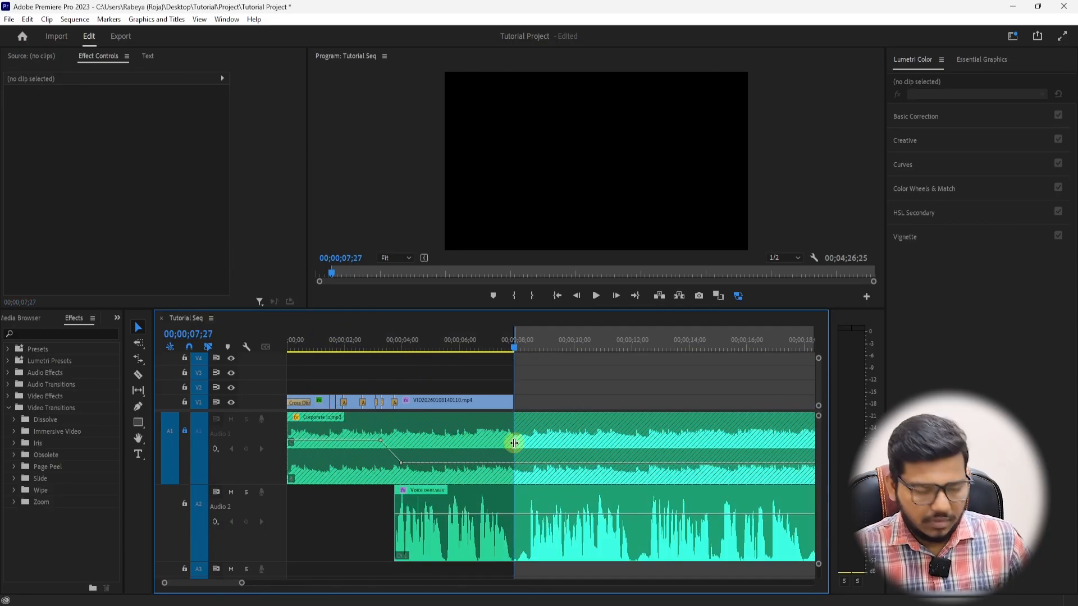
key("Down")
left_click(429, 348)
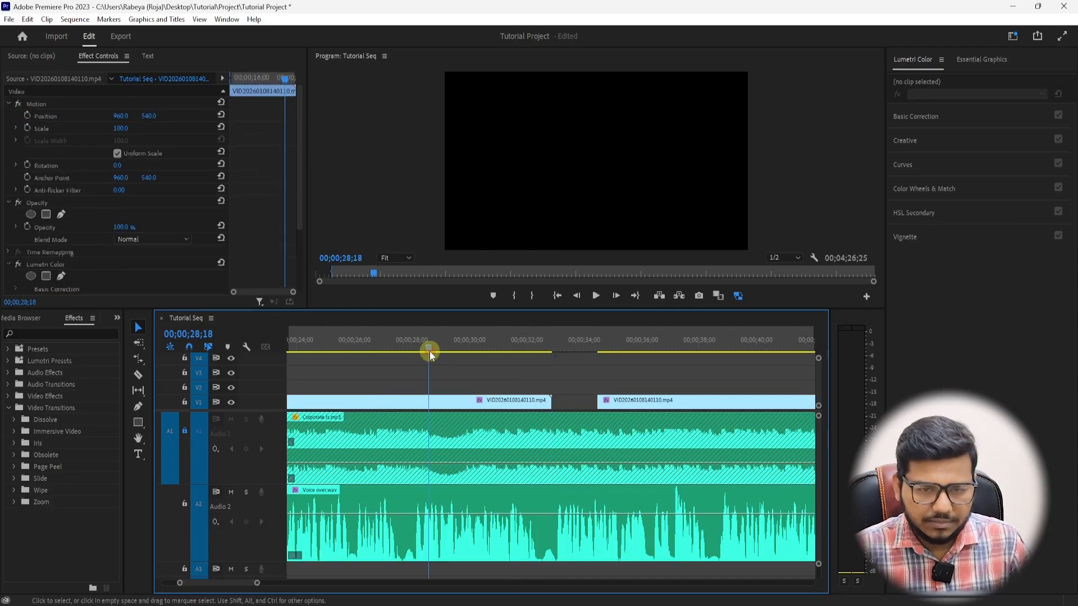
key("Up")
Play up to the voice-over's pause near the V1 cut and split the Audio 2 clip at 00;00;07;25.
left_click(467, 343)
key("space")
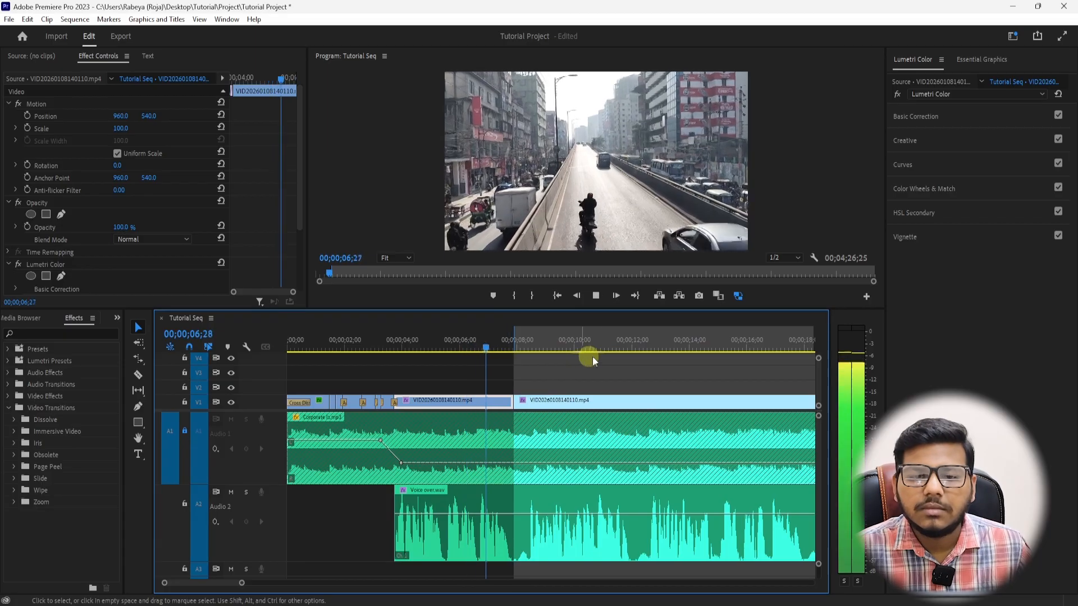
left_click(487, 343)
key("space")
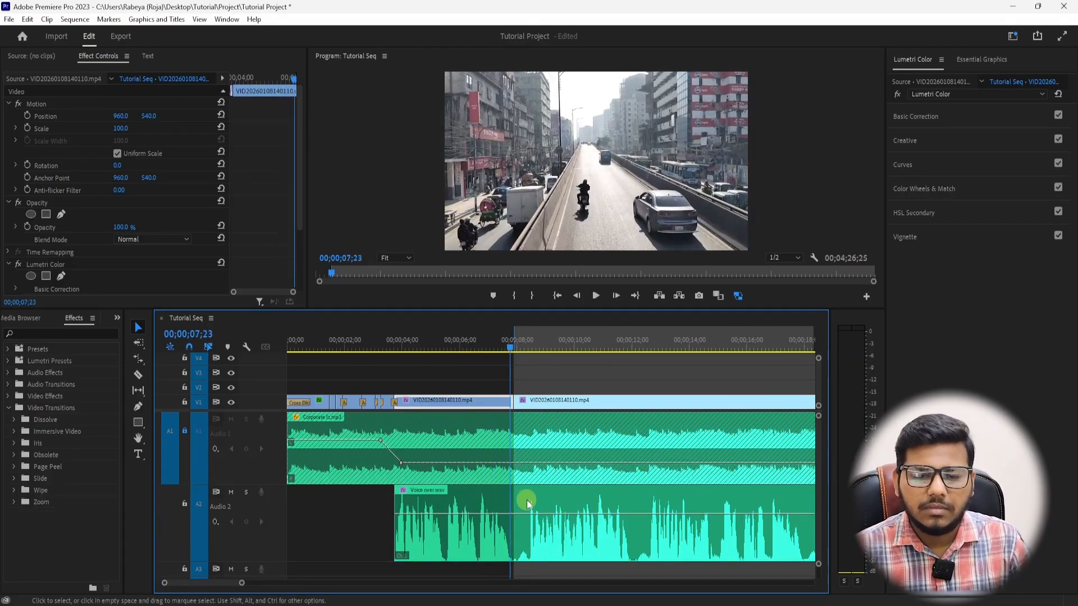
left_click(526, 500)
key("ctrl+k")
left_click(530, 342)
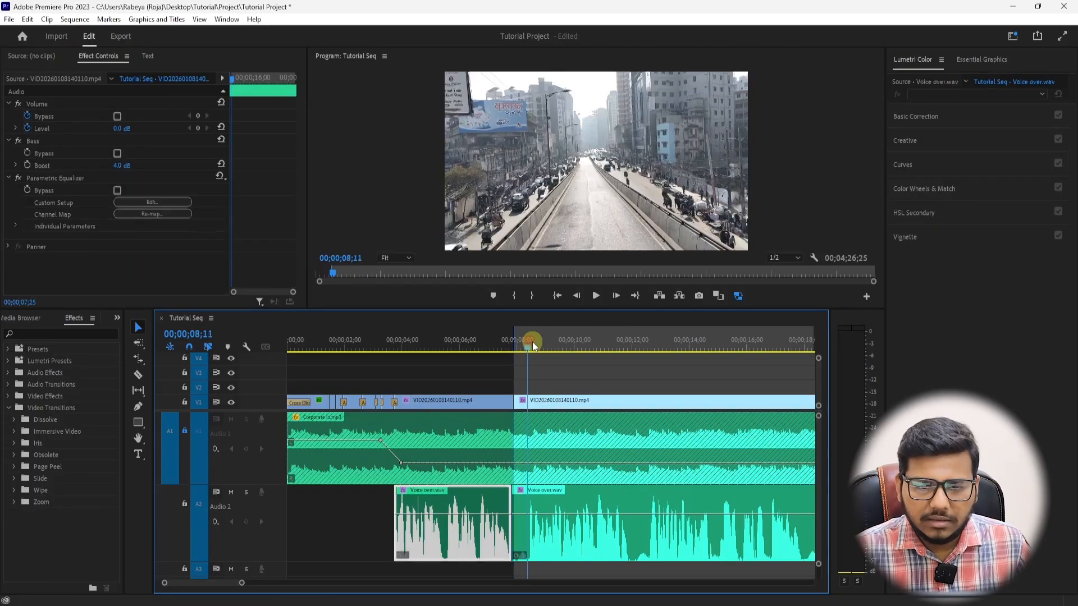
Split the voice-over clip on Audio 2 at 00;00;08;12.
key("Left")
key("Left")
left_click(556, 537)
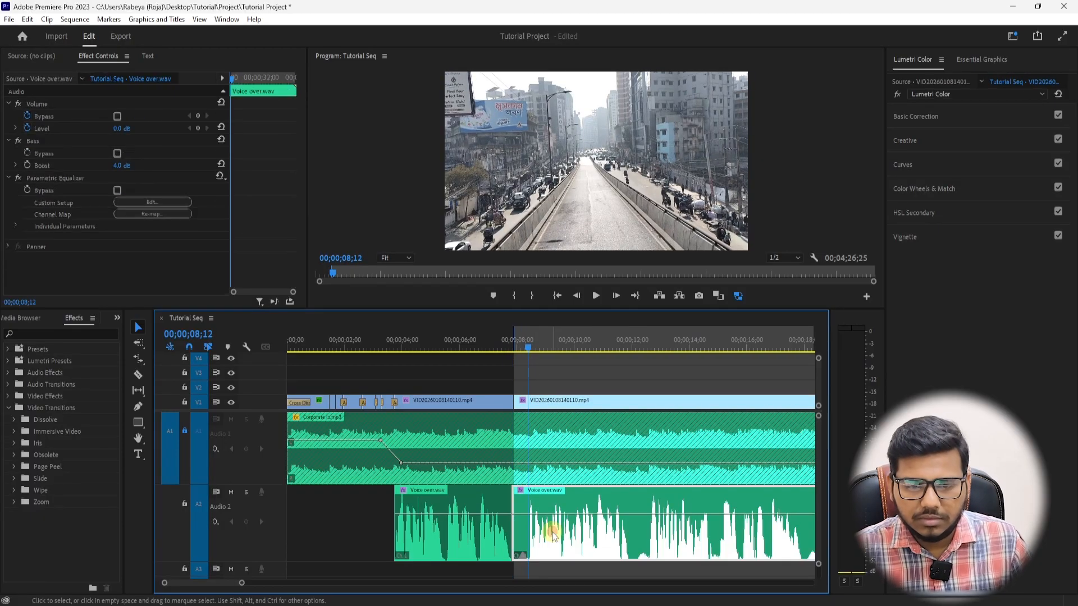
key("ctrl+k")
key("Delete")
left_click(580, 525)
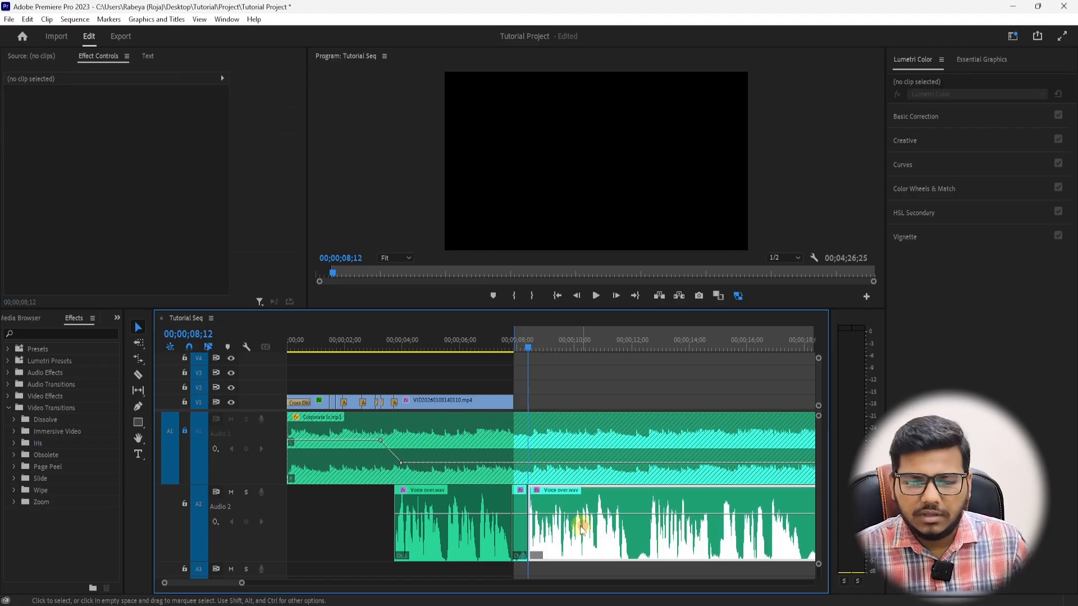
key("ctrl+z")
Remove the short silent voice-over piece before the cut at 00;00;08;12 and shift the remaining voice-over earlier to close the gap.
left_click(519, 530)
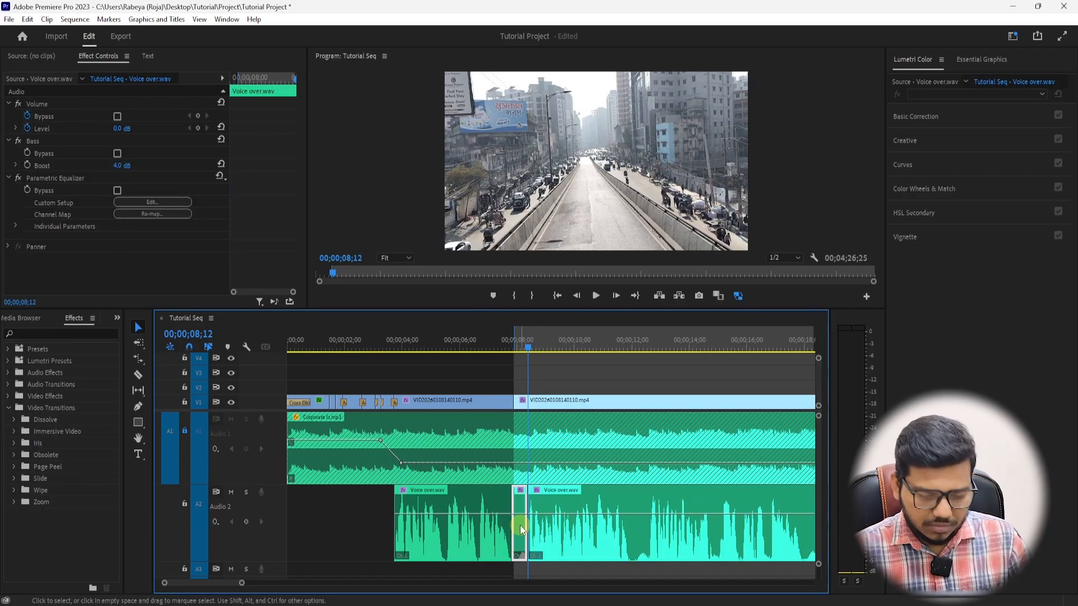
key("equal")
key("equal")
left_click(524, 470)
left_click(512, 528)
left_click_drag(512, 528, 534, 522)
left_click(521, 444)
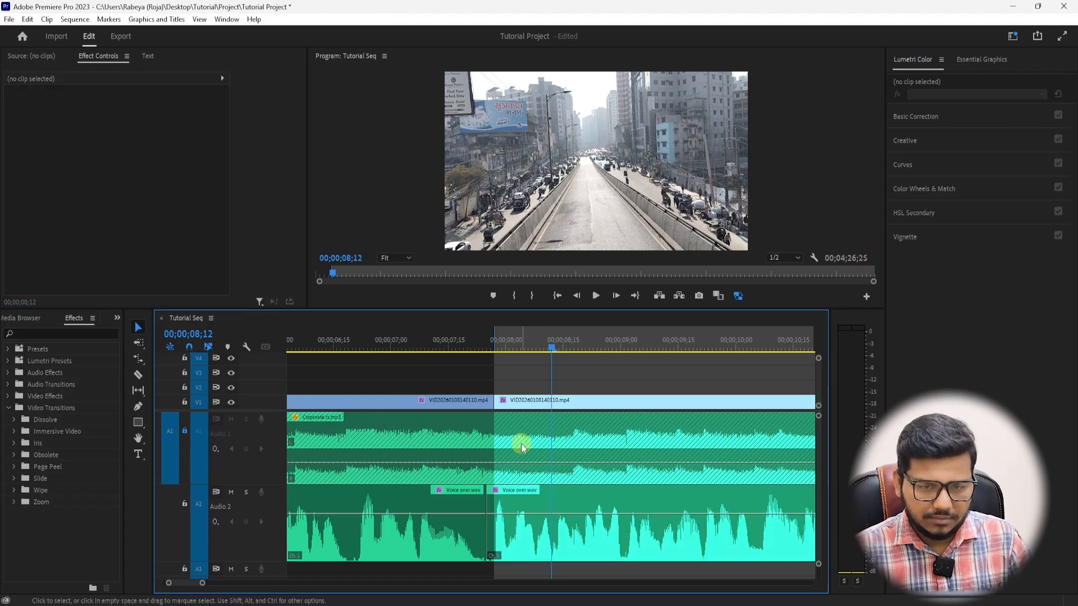
Split the street video clip on V1 at 00;00;11;17 and set the sequence In point there.
key("Up")
key("minus")
left_click(453, 344)
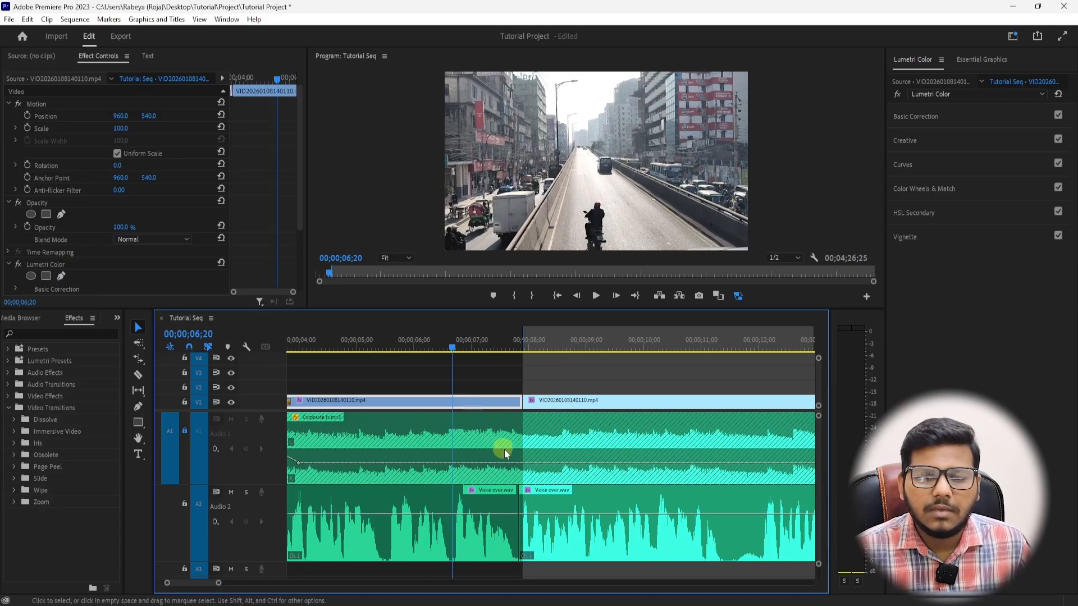
key("space")
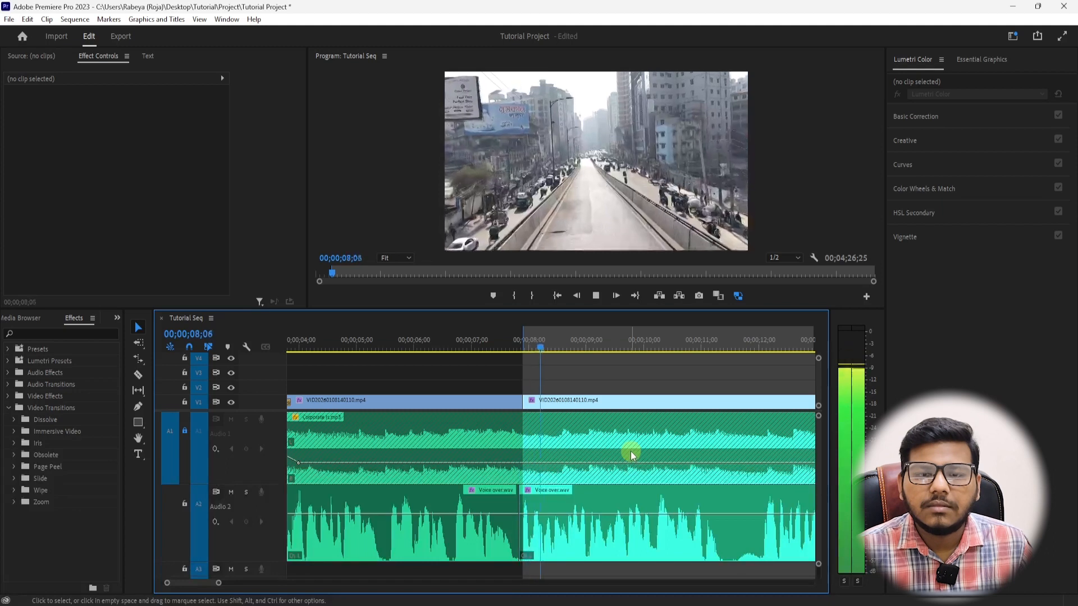
key("minus")
key("minus")
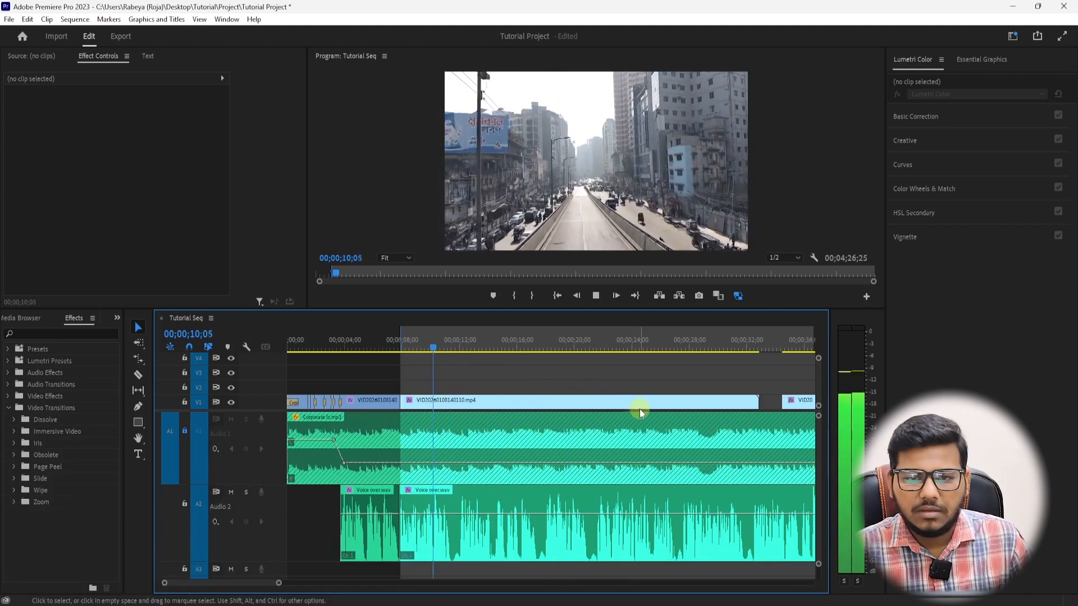
left_click(547, 403)
left_click(448, 347)
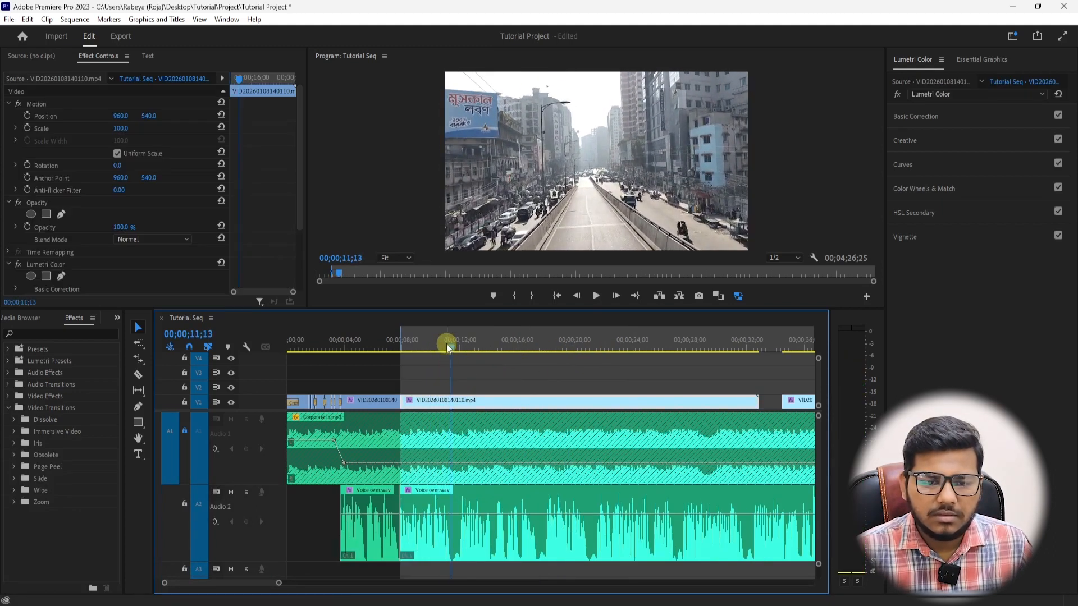
left_click_drag(456, 345, 453, 346)
key("ctrl+k")
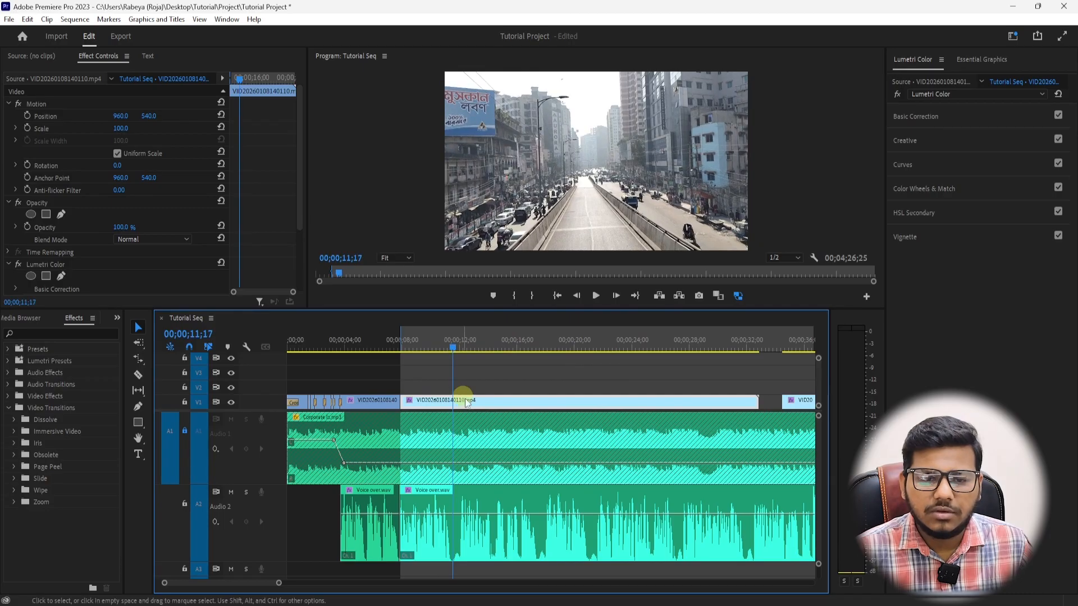
left_click(474, 401)
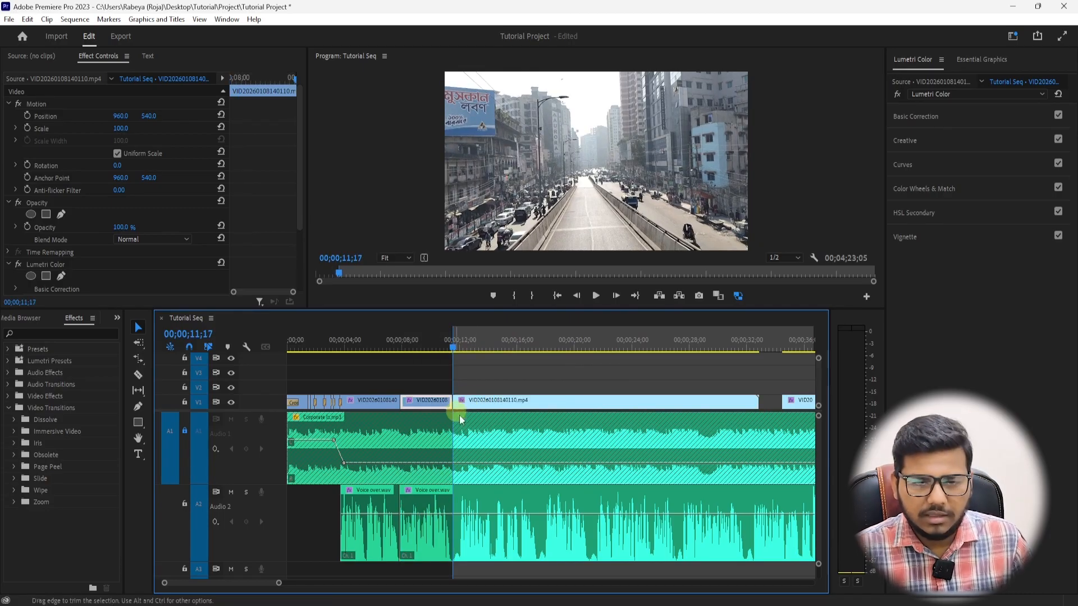
Play the footage past 00;00;11;17 and delete the video clip that follows that cut.
key("space")
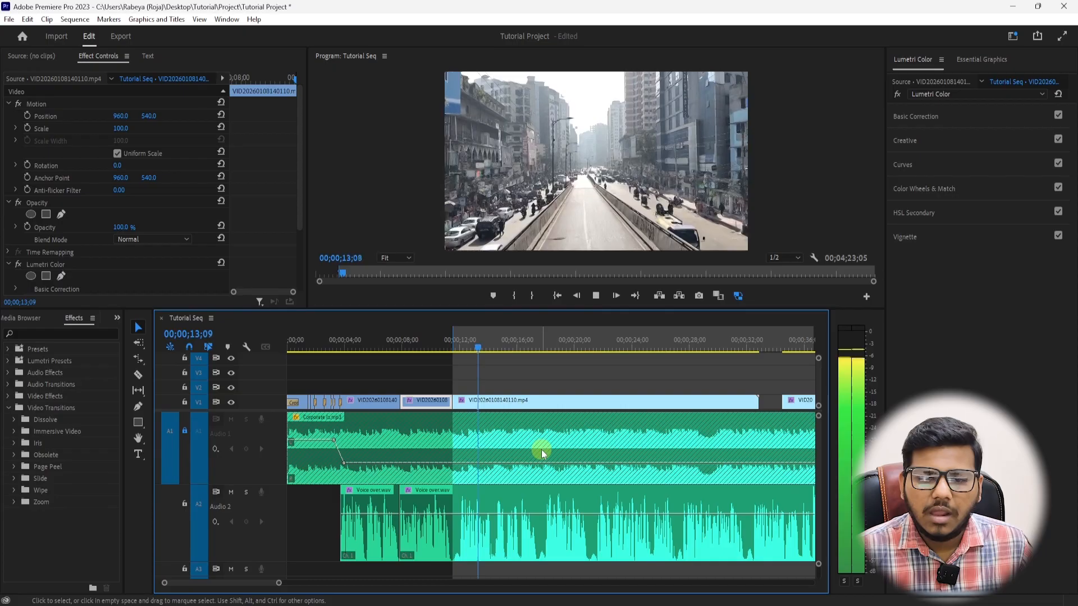
key("space")
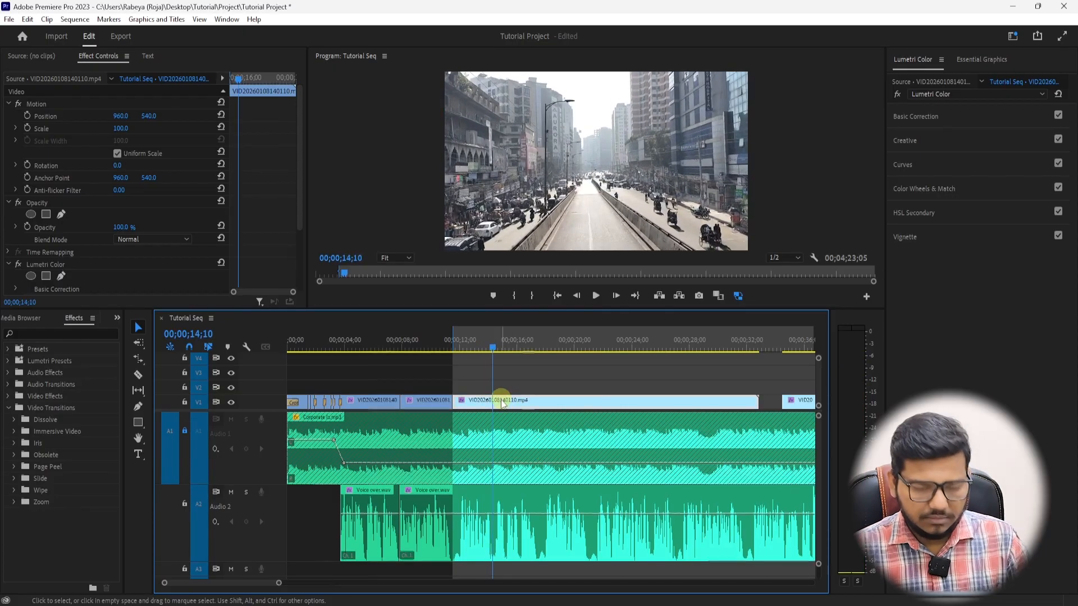
key("minus")
key("minus")
key("Delete")
Copy the end of the long street clip from 00;04;04;03 and paste it on V1 at 00;00;11;17.
left_click_drag(426, 344, 726, 358)
key("minus")
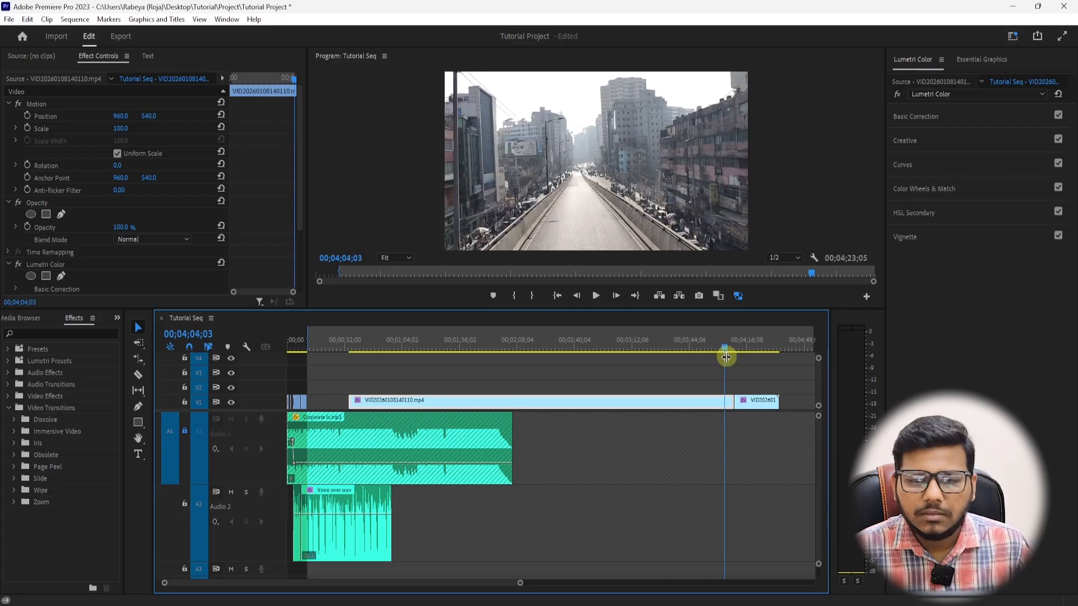
left_click(760, 428)
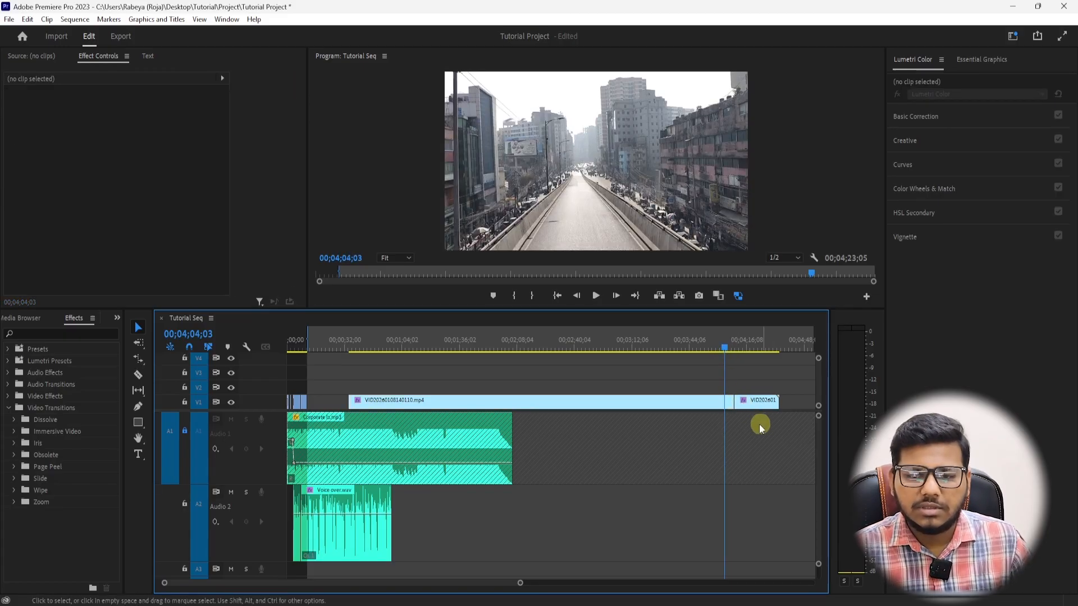
left_click(319, 344)
key("equal")
key("equal")
key("equal")
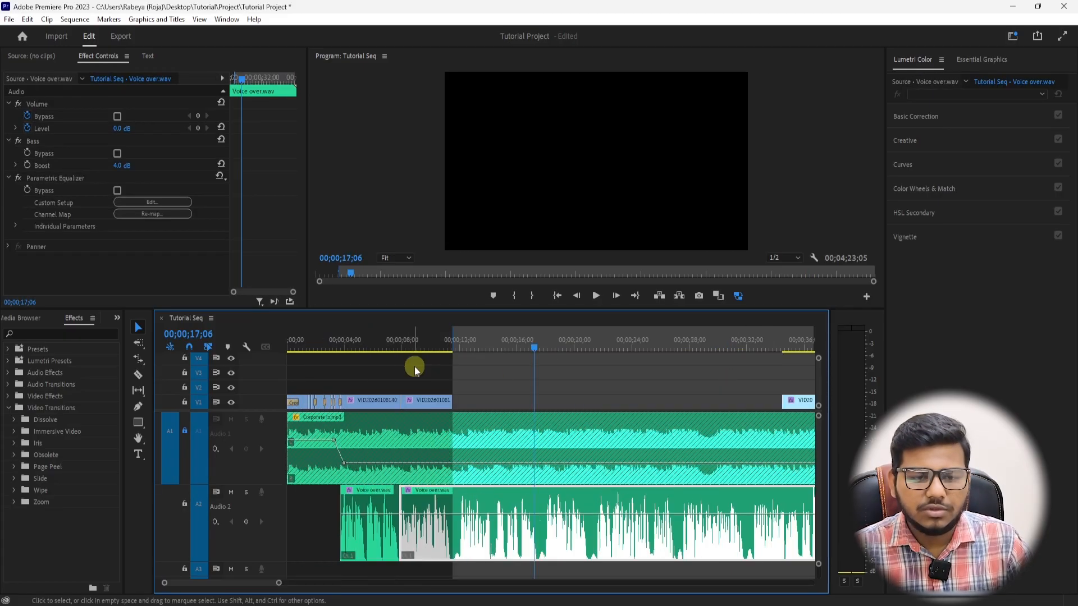
key("ctrl+v")
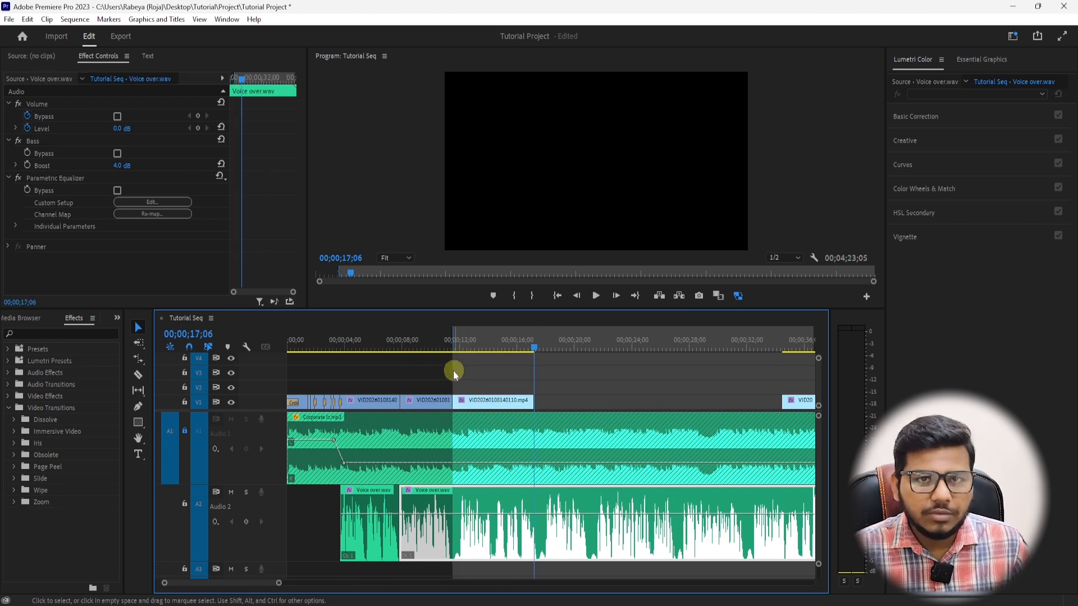
Play back the join at 00;00;11;17 to check how the pasted footage matches the voice-over.
left_click(445, 336)
left_click(512, 379)
key("space")
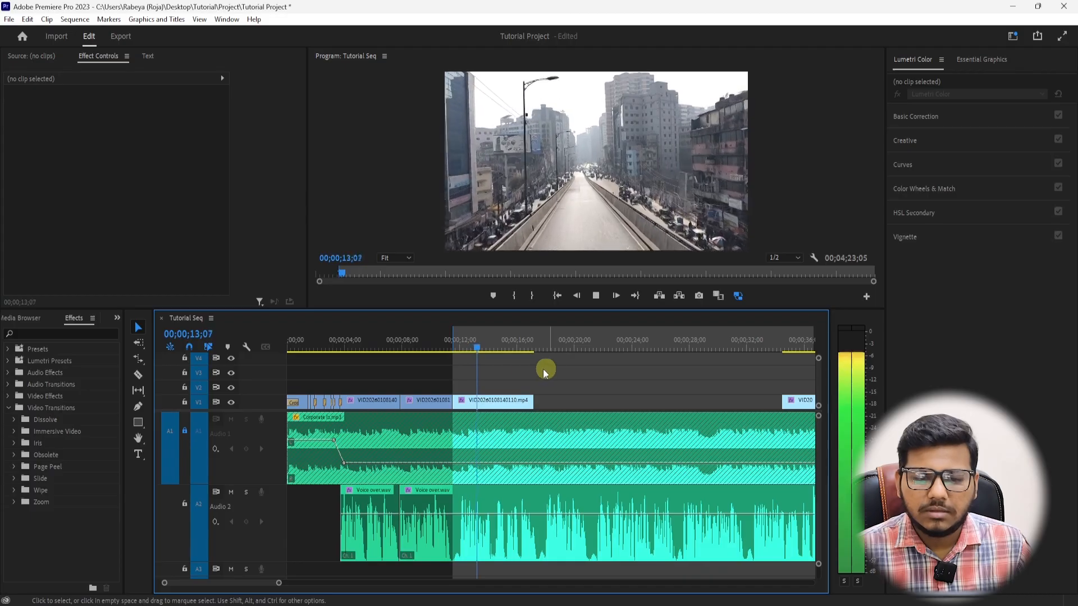
key("space")
left_click(437, 337)
key("space")
key("equal")
key("equal")
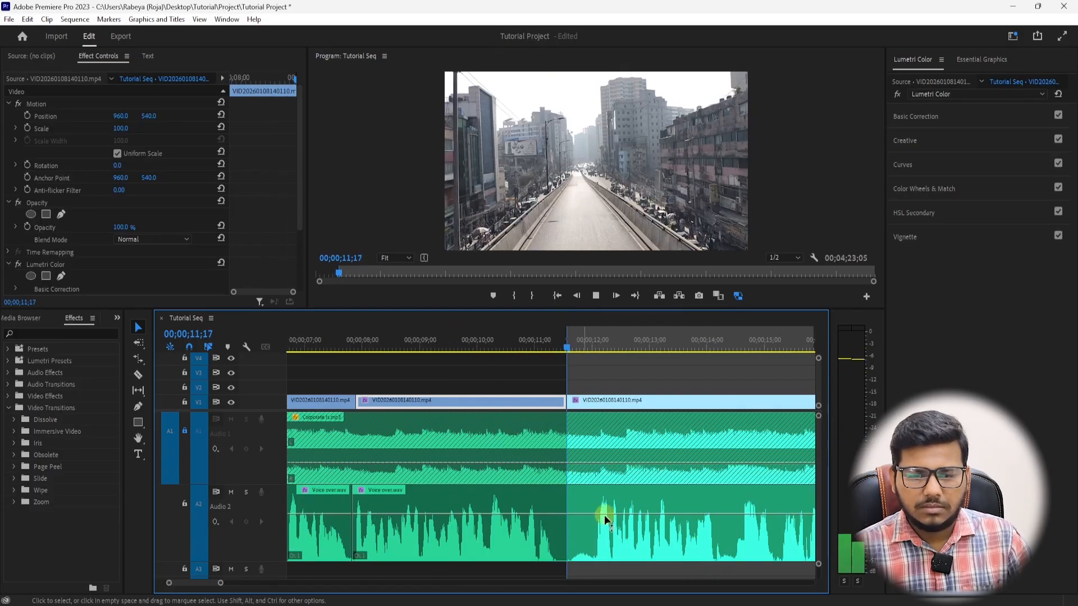
key("space")
Split the voice-over at 00;00;11;12, cut out the silence up to 00;00;12;01 and close the gap.
key("Left")
key("Left")
key("Left")
key("Left")
key("Left")
key("Left")
left_click(579, 542)
key("ctrl+k")
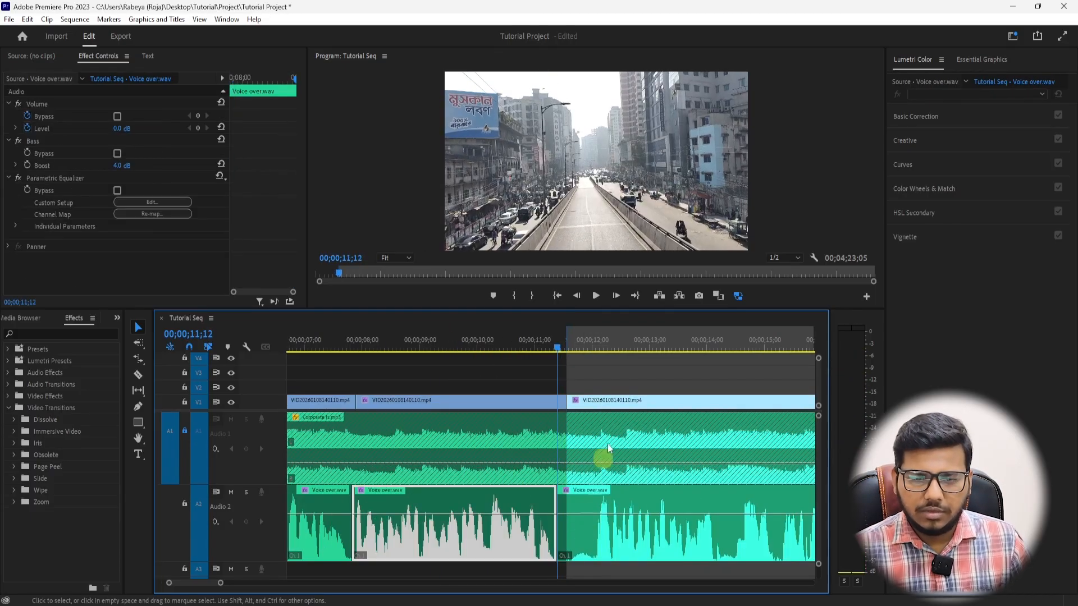
left_click(595, 347)
mouse_move(602, 540)
left_mouse_down()
mouse_move(620, 520)
mouse_move(603, 529)
left_mouse_up()
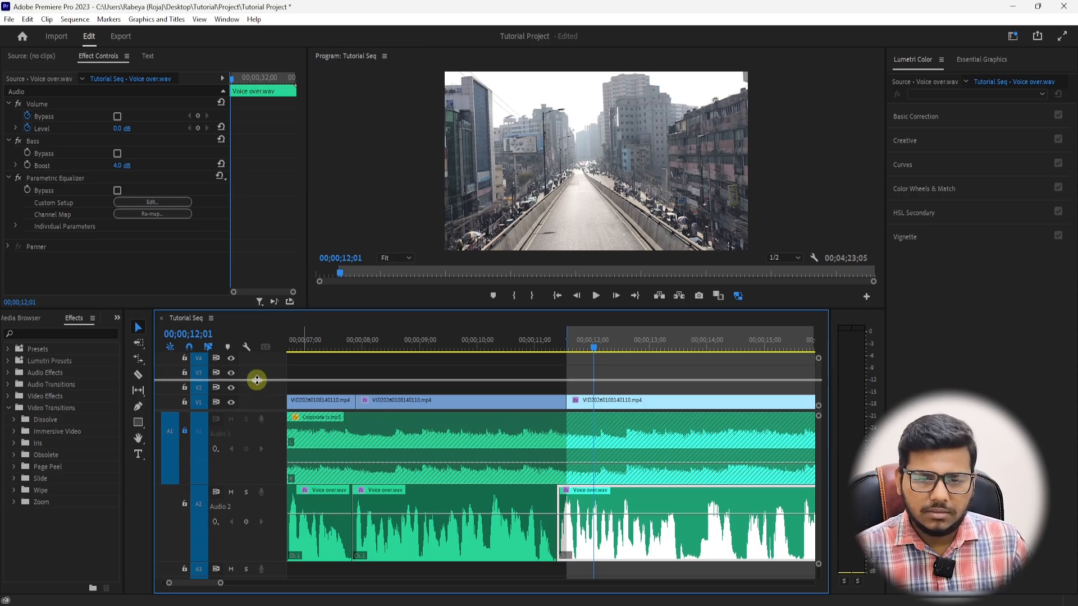
Shift the pasted video clip slightly earlier so it starts with the voice-over cut at 00;00;11;12.
scroll(414, 431, "down", 2)
left_click(500, 344)
key("space")
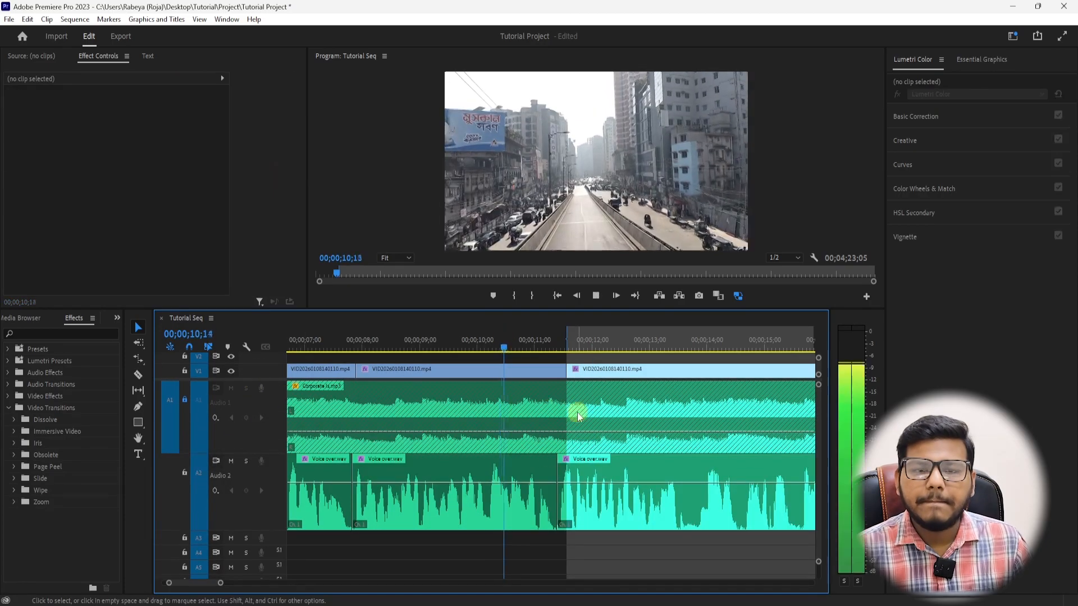
left_click_drag(578, 365, 557, 354)
Split the pasted video clip at 00;00;13;21, set the In point there and delete the part after it.
key("space")
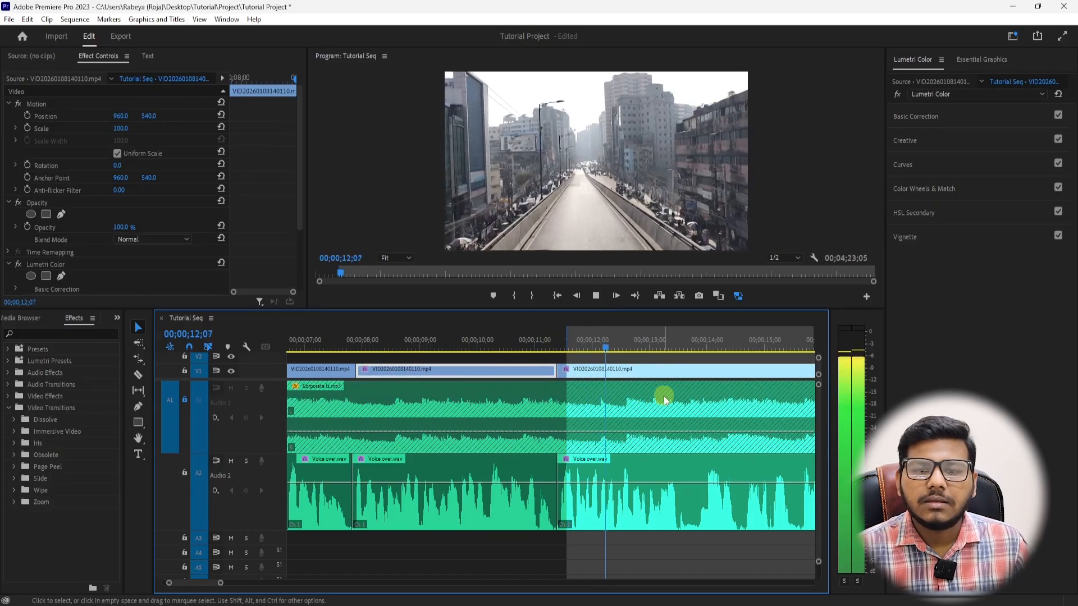
key("minus")
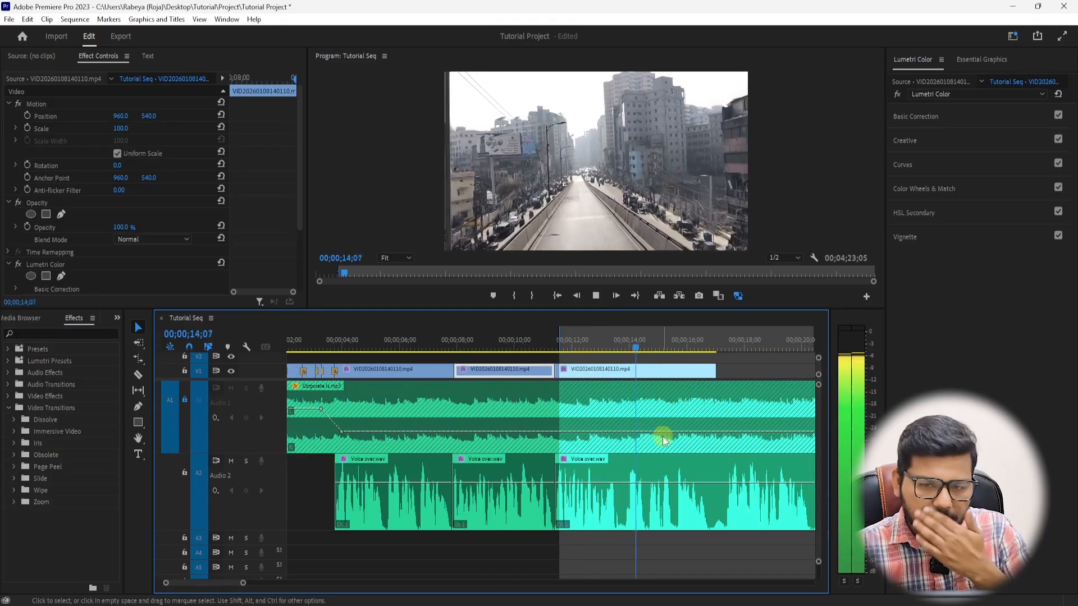
left_click(620, 345)
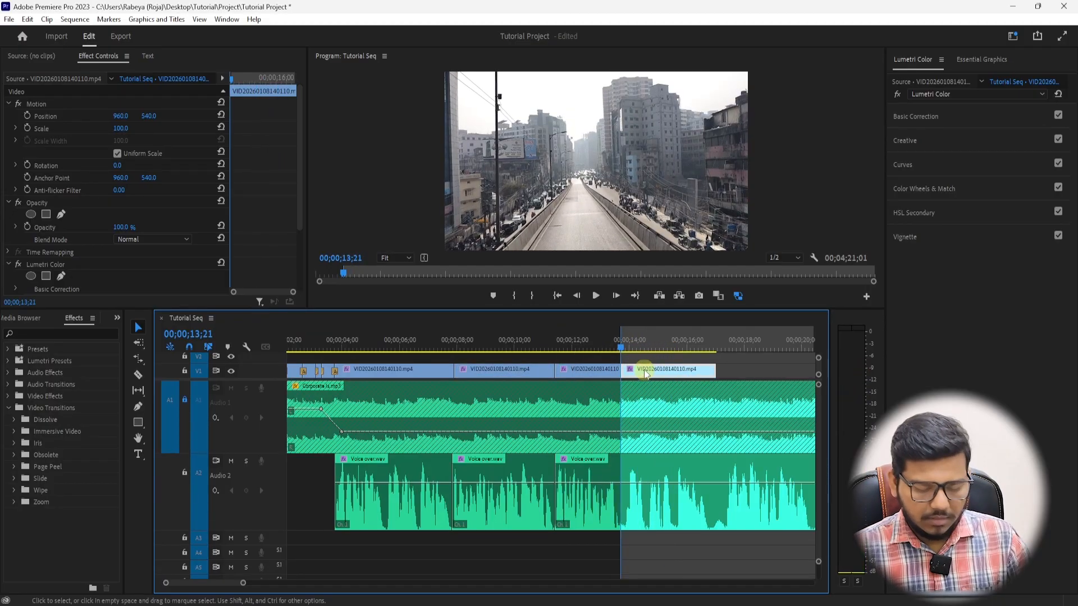
key("Delete")
Isolate a segment ending at 00;01;41;29 in the long street clip and copy it.
key("minus")
key("minus")
key("minus")
key("minus")
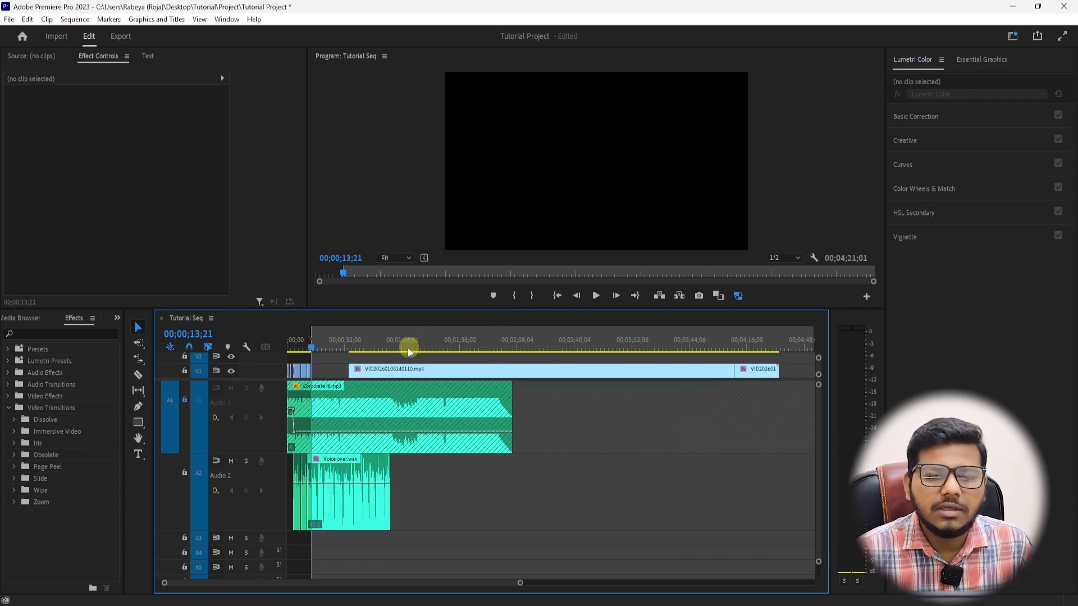
left_click_drag(361, 346, 608, 350)
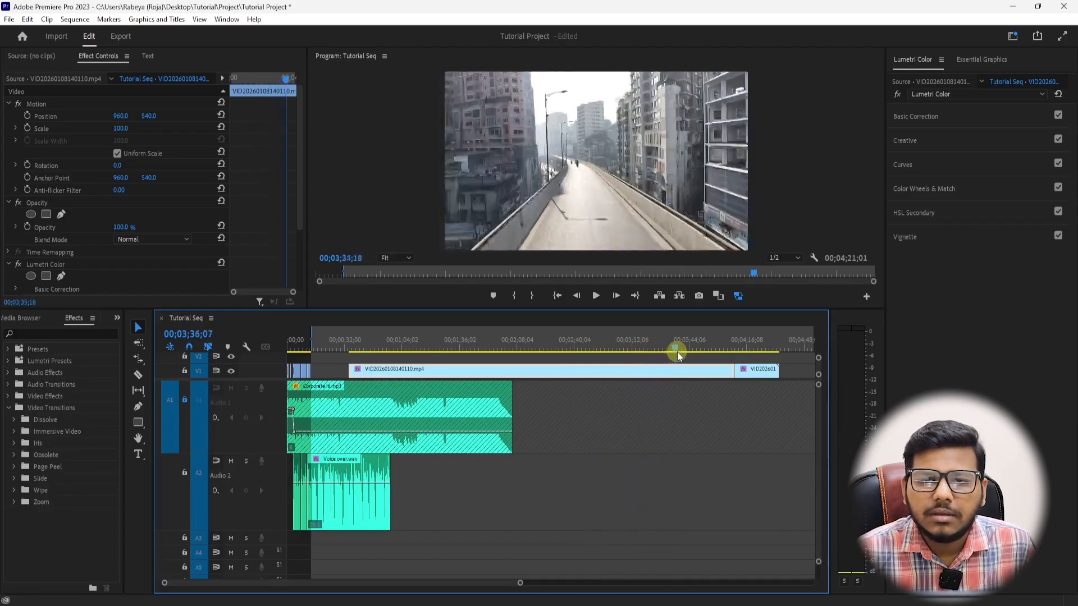
left_click_drag(694, 356, 471, 365)
key("ctrl+k")
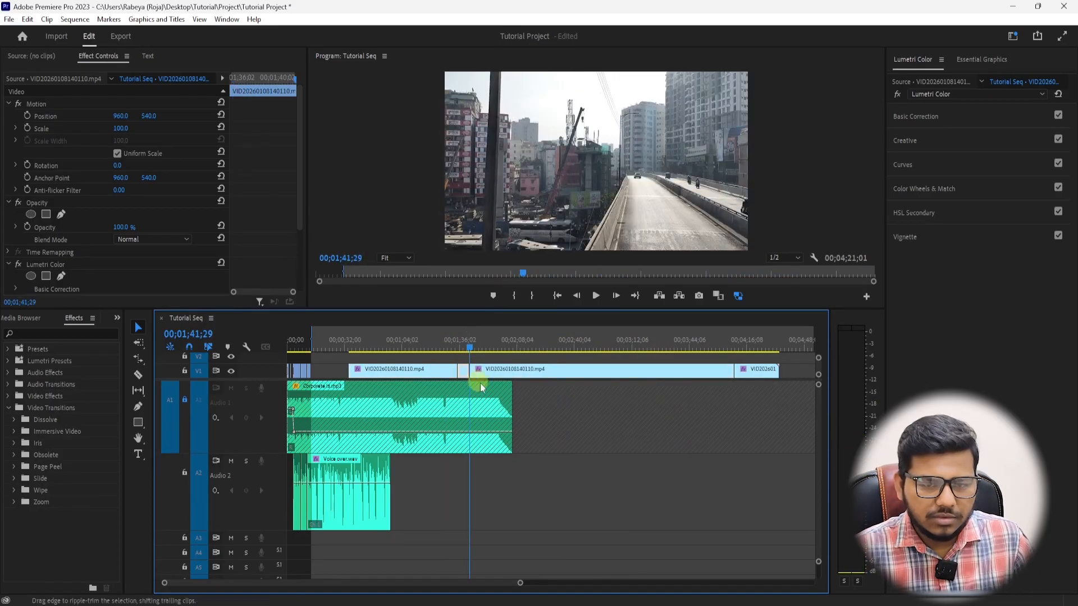
Undo the cuts in the long street clip and paste the copied segment at the In point, 00;00;13;21.
key("ctrl+z")
key("ctrl+z")
key("shift+i")
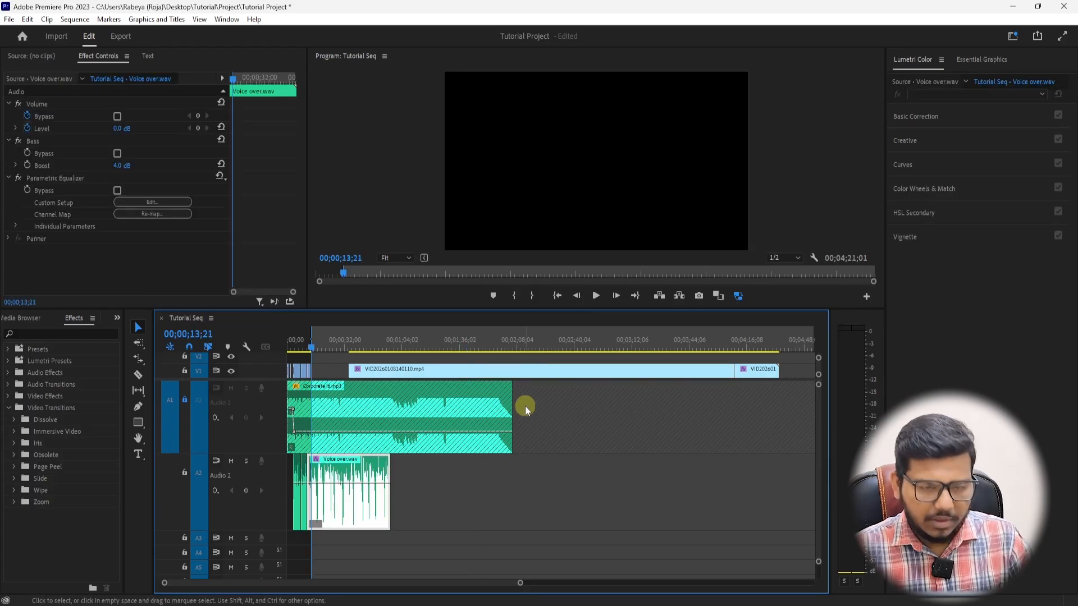
key("equal")
key("equal")
key("equal")
key("equal")
key("ctrl+v")
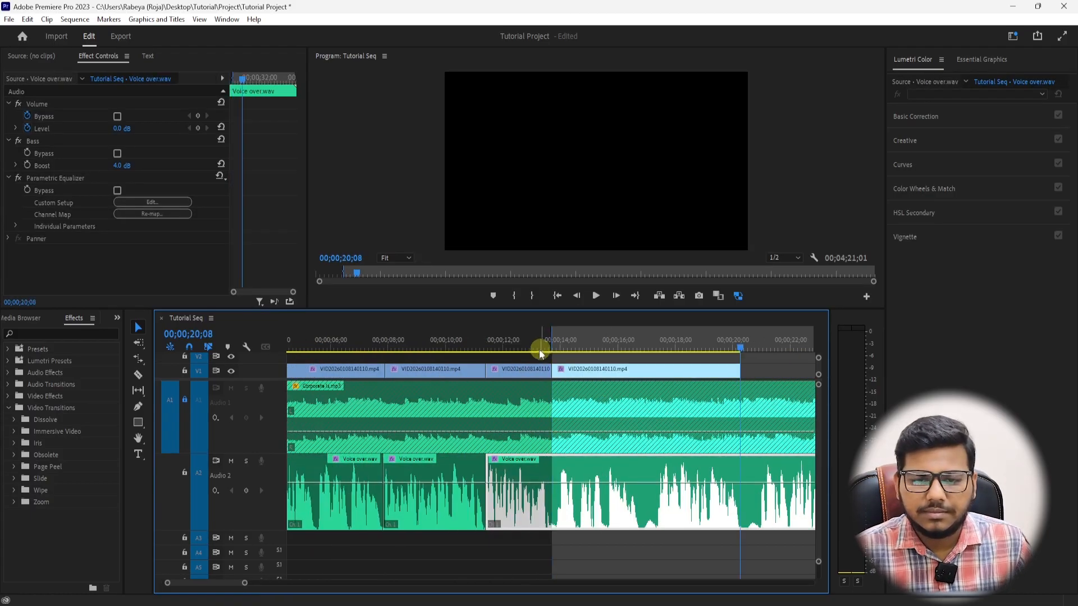
Split the voice-over at 00;00;13;17, cut out the silence that follows and close the gap.
left_click_drag(539, 347, 515, 343)
key("space")
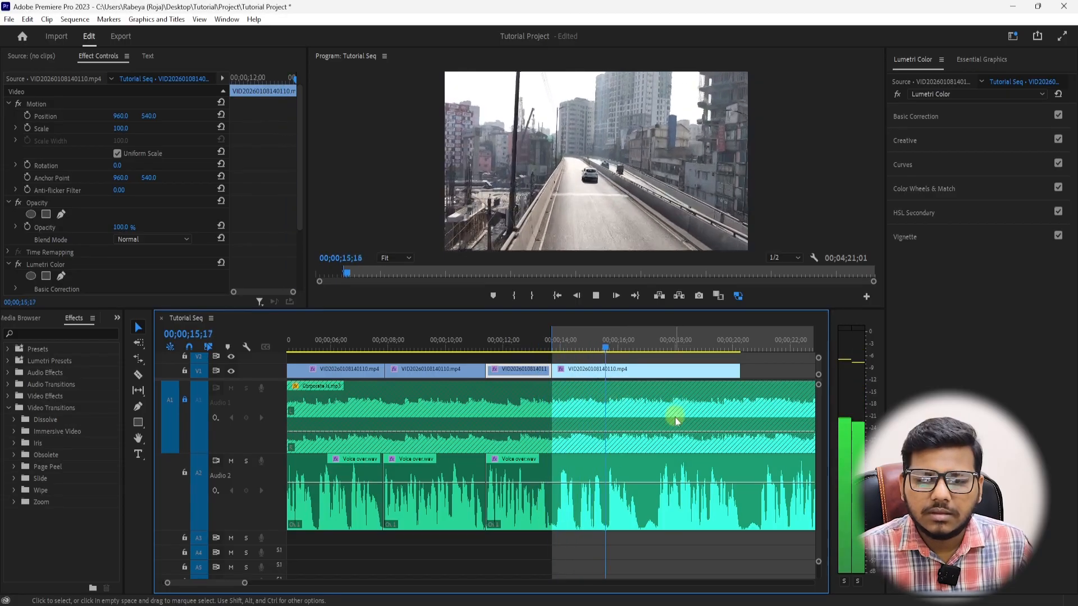
left_click(539, 346)
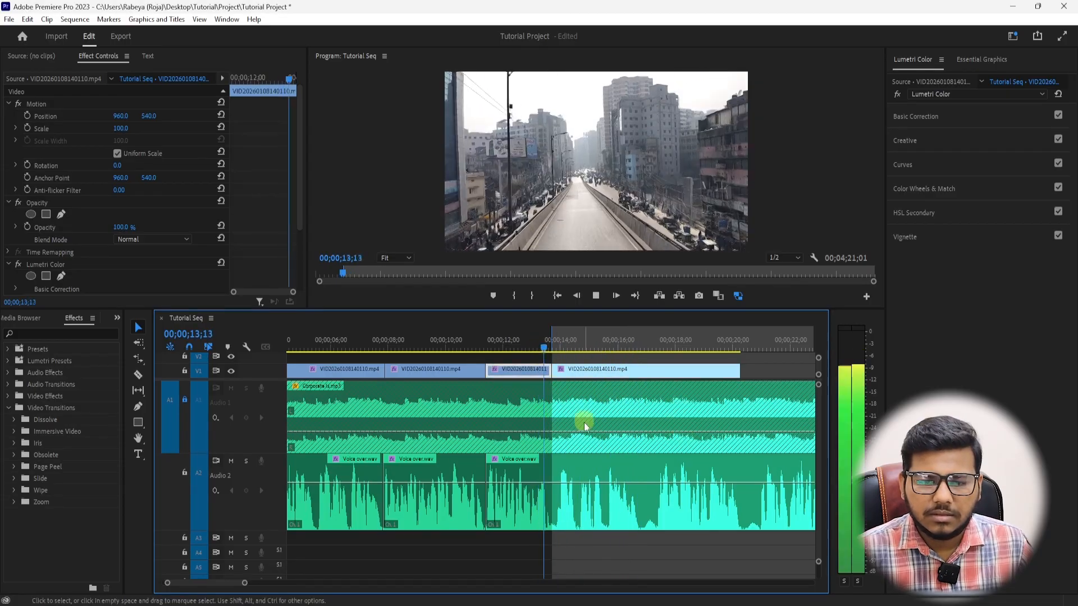
left_click(575, 473)
key("equal")
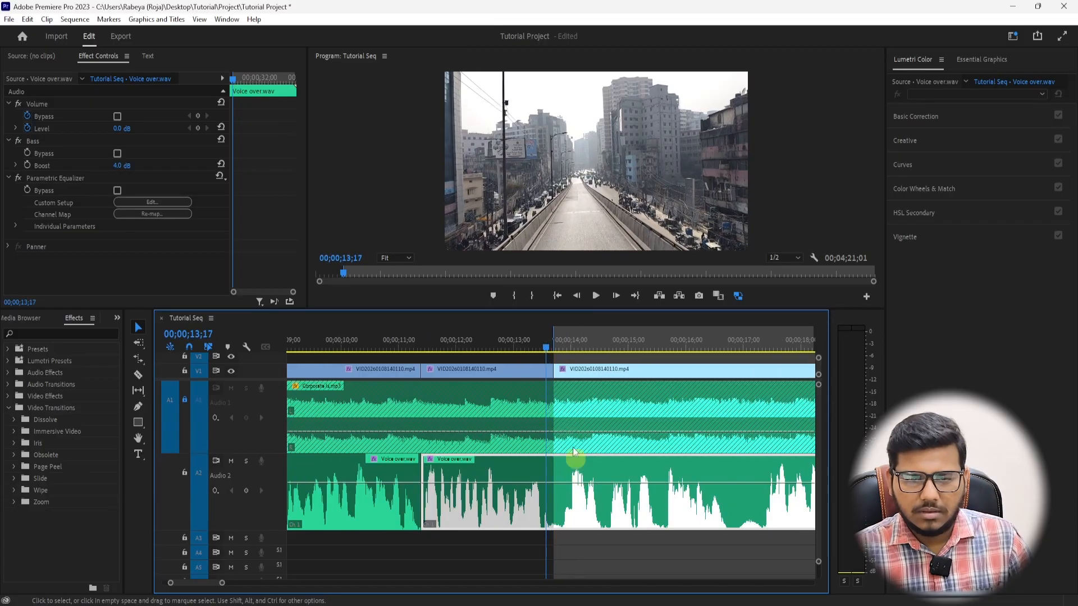
key("ctrl+k")
left_click_drag(568, 345, 563, 344)
left_click(573, 460)
key("ctrl+k")
left_click_drag(591, 461, 574, 460)
Shift the newly pasted video clip earlier to start with the voice-over cut at 00;00;13;17, and play back the join.
left_click(497, 339)
key("space")
key("space")
left_click_drag(587, 370, 576, 371)
left_click(581, 406)
key("space")
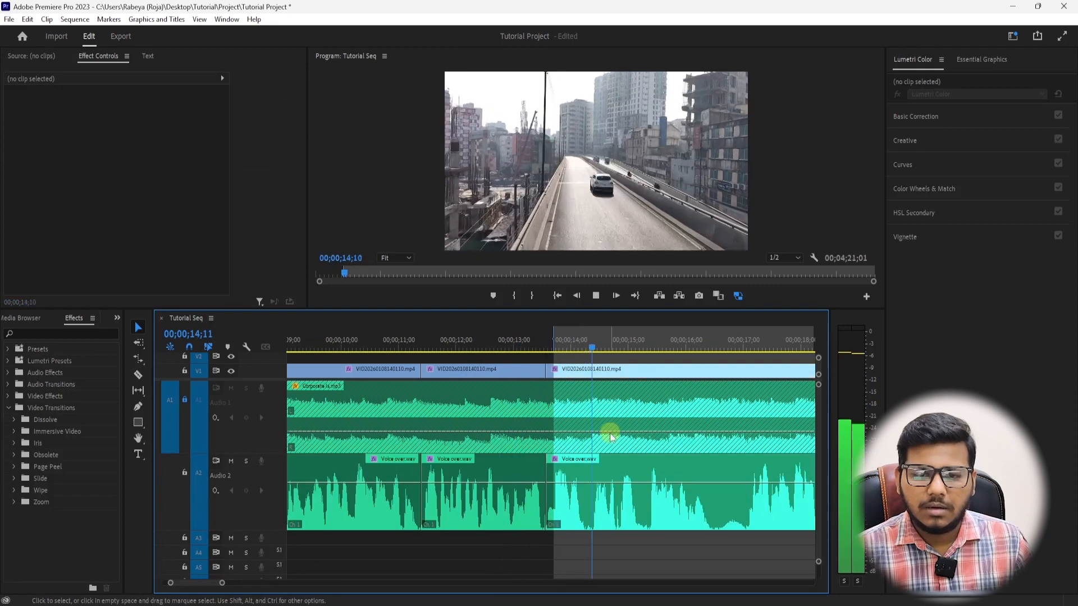
Play the voice-over to the next pause and split it at 00;00;16;15.
key("minus")
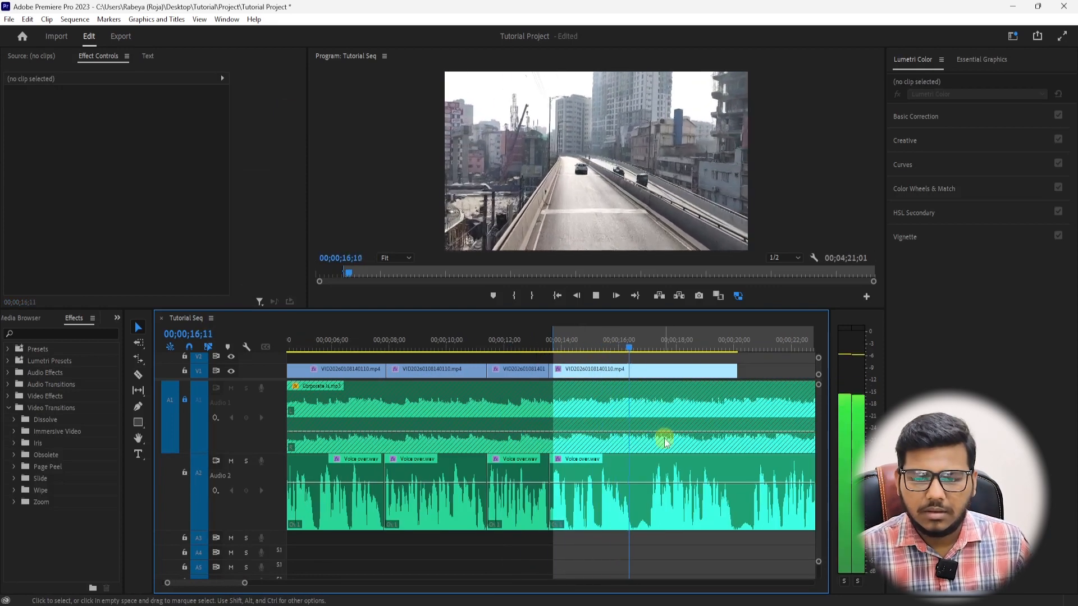
key("space")
left_click(652, 476)
key("ctrl+k")
key("space")
key("space")
Try to trim the silence after the voice-over cut at 00;00;16;15, and undo the attempt.
left_click(668, 467)
key("q")
left_click_drag(668, 466, 675, 468)
key("ctrl+z")
key("ctrl+z")
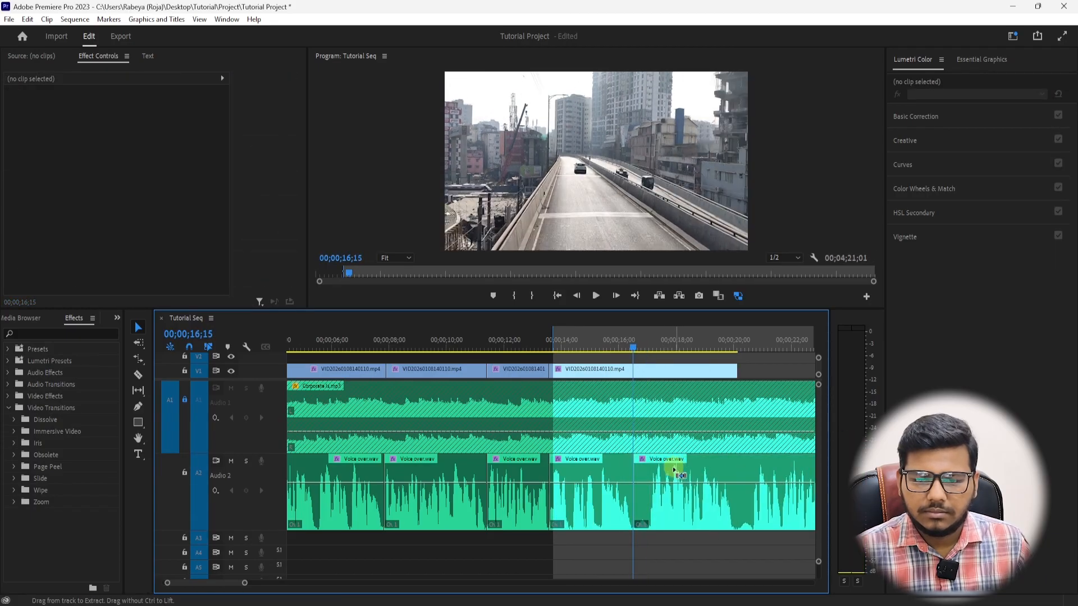
Remove the silence after the voice-over cut at 00;00;16;15 and close the gap.
left_click(649, 349)
mouse_move(660, 468)
left_mouse_down()
mouse_move(674, 467)
mouse_move(664, 465)
left_mouse_up()
key("minus")
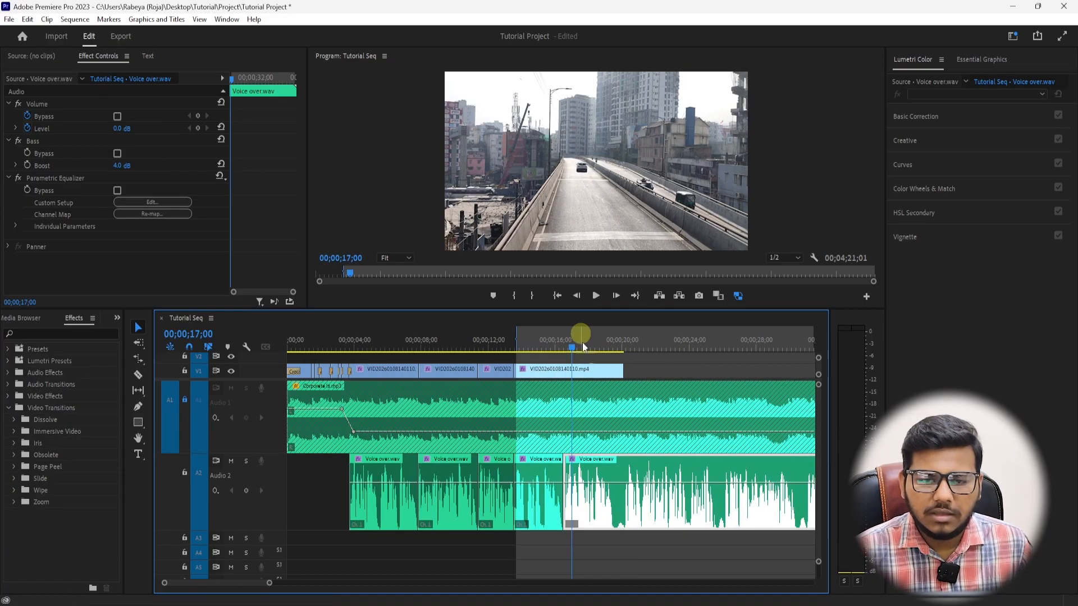
scroll(585, 412, "down", 6)
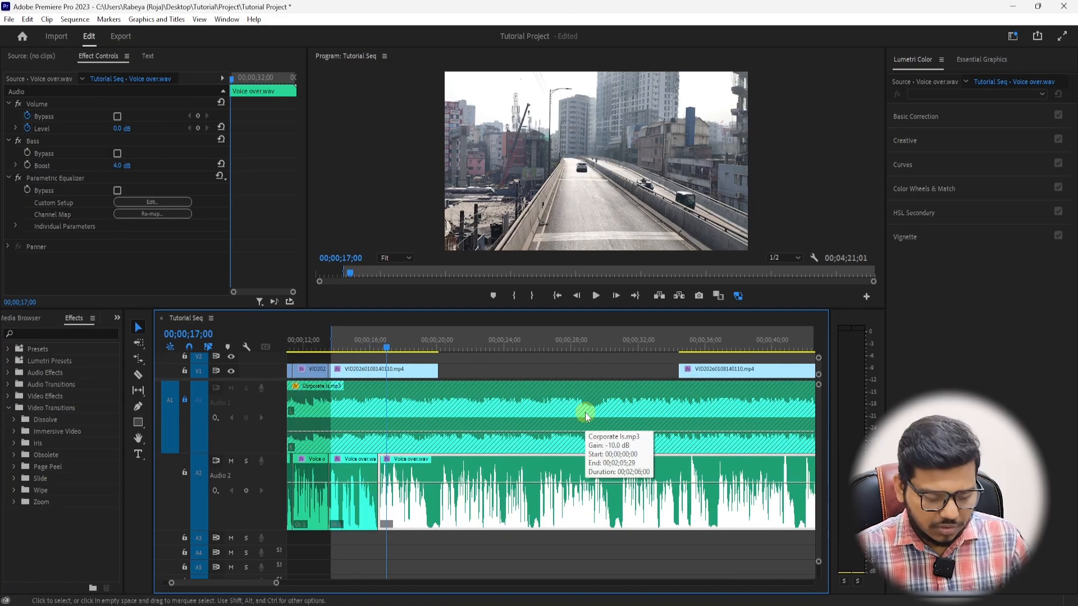
key("equal")
key("equal")
key("equal")
key("equal")
key("minus")
key("minus")
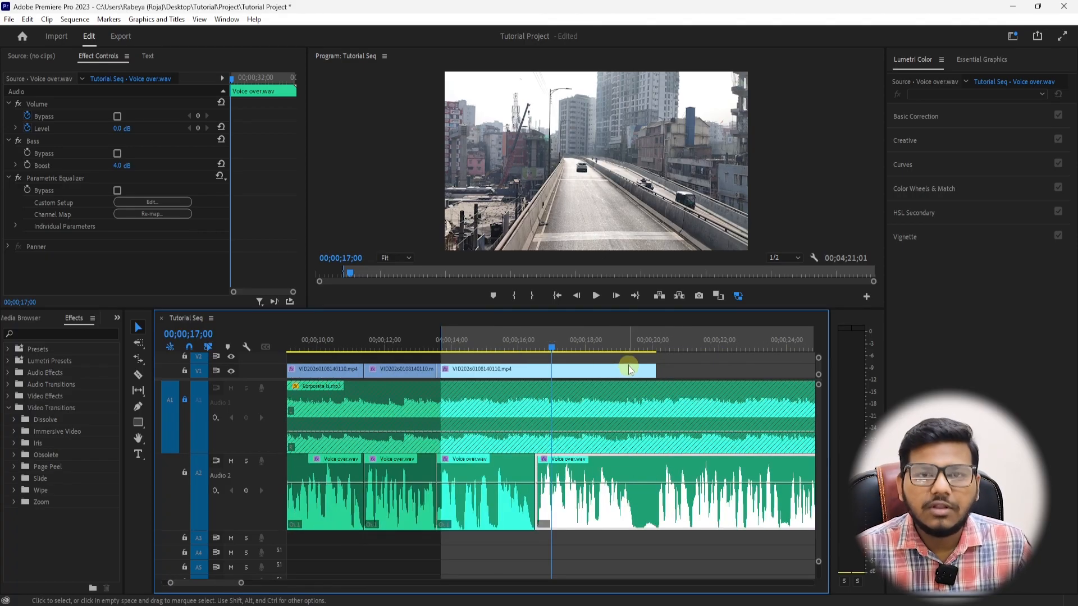
Split the voice-over at the pause at 00;00;19;16 and shift the remainder earlier over the silence.
left_click(626, 343)
key("space")
left_click(661, 465)
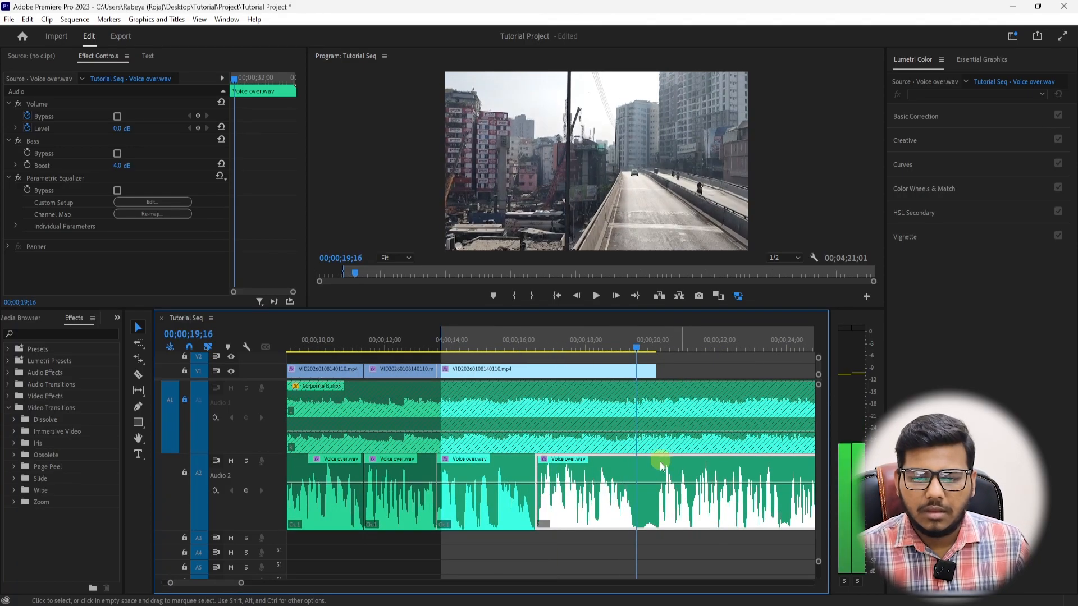
key("ctrl+k")
left_click_drag(638, 340, 656, 339)
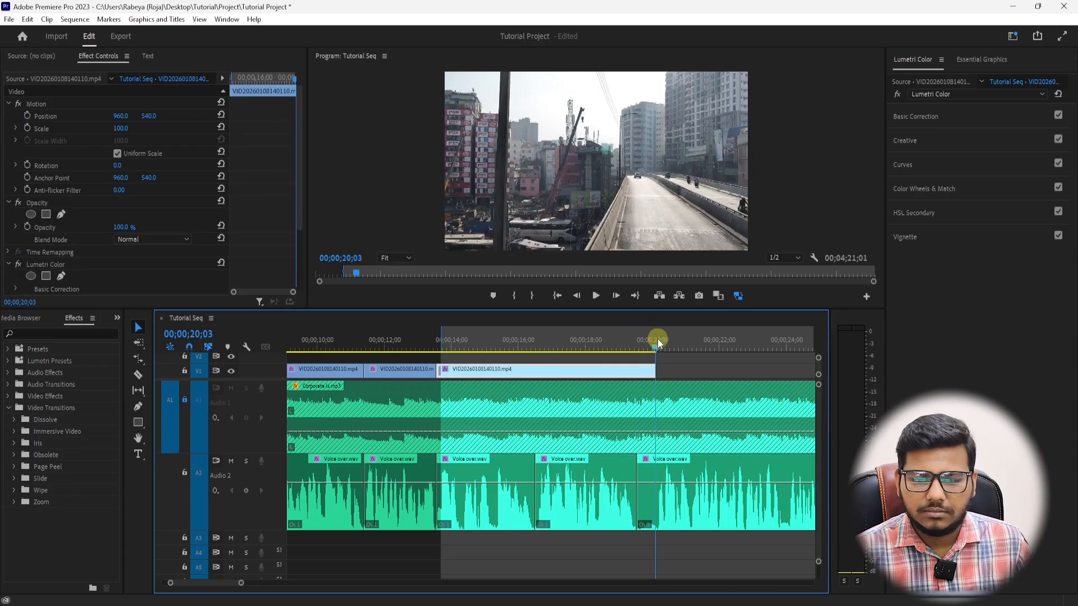
left_click(702, 517)
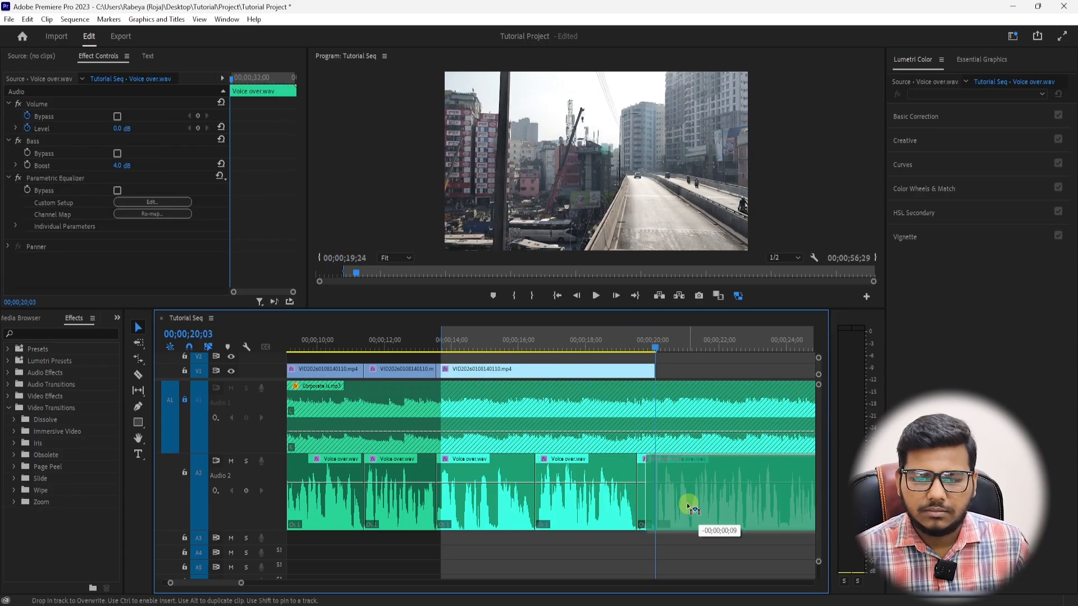
Play on to the next pause, split the voice-over shortly after 00;00;25;00, and cut out the silence that follows.
key("space")
left_click(639, 387)
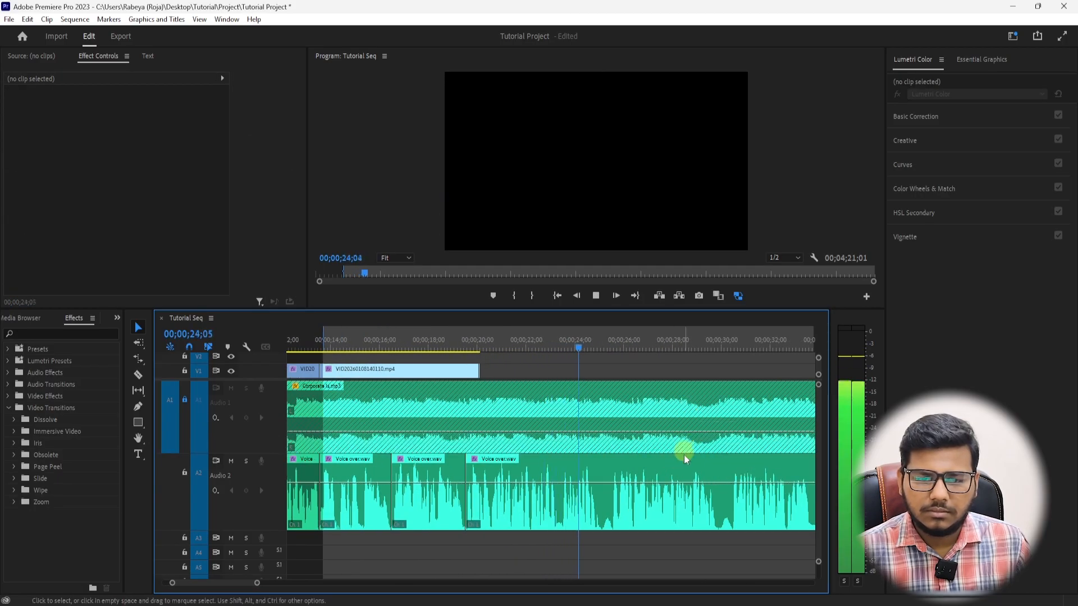
key("space")
left_click(622, 472)
key("ctrl+k")
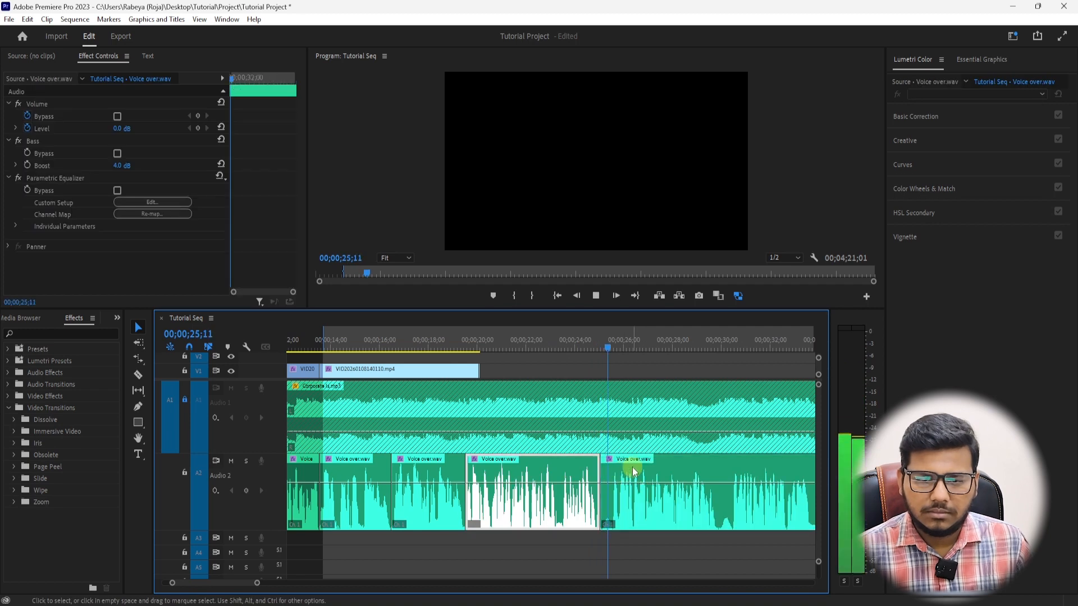
left_click(635, 470)
key("space")
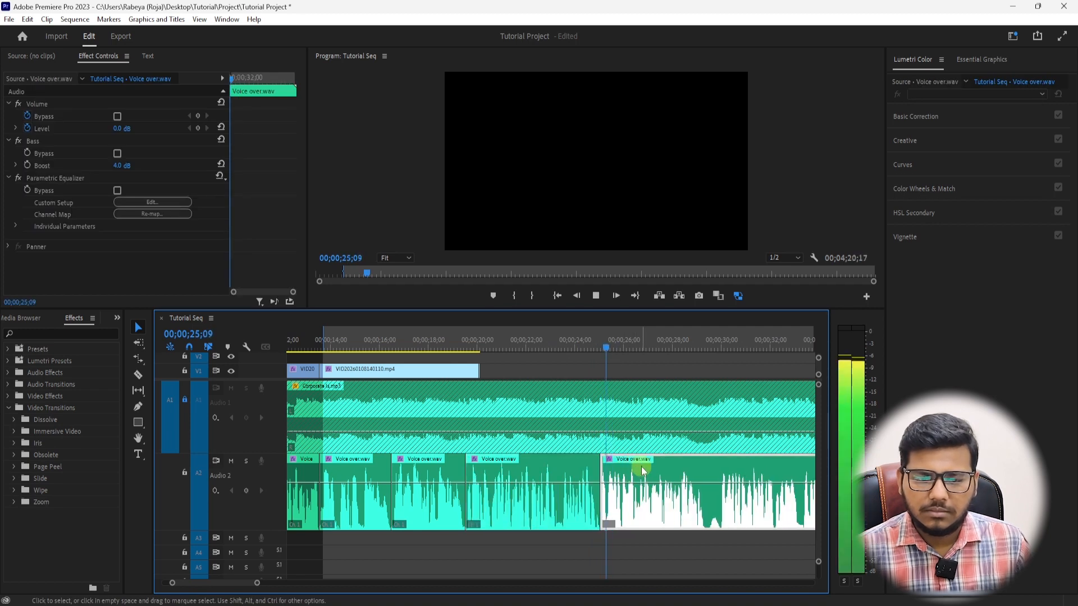
Split the voice-over at the next pause, before 00;00;29;29, and ripple-trim the silence up to 00;00;29;29.
key("minus")
key("equal")
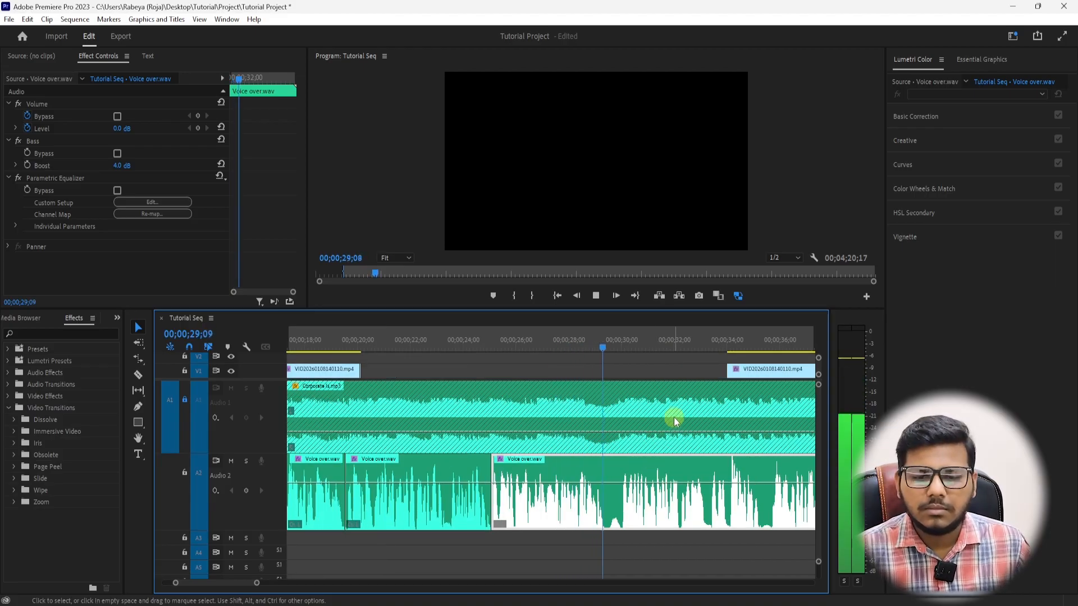
key("ctrl+k")
key("Up")
key("space")
key("space")
left_click_drag(629, 340, 621, 343)
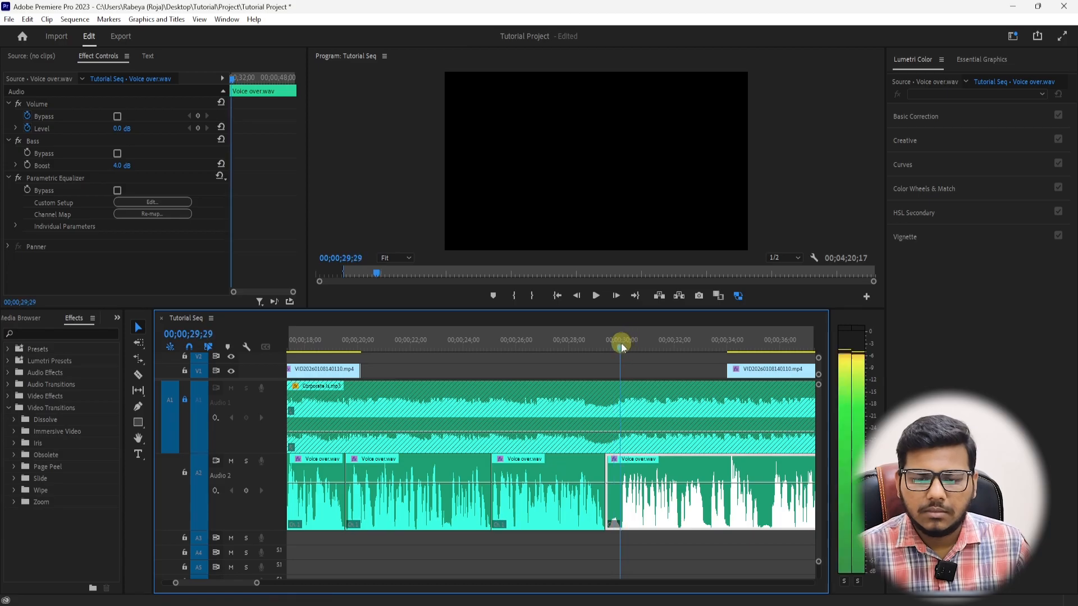
key("q")
key("space")
Move the remaining street footage clips on V1 to a later point in the sequence, clear of the voice-over.
scroll(655, 435, "down", 2)
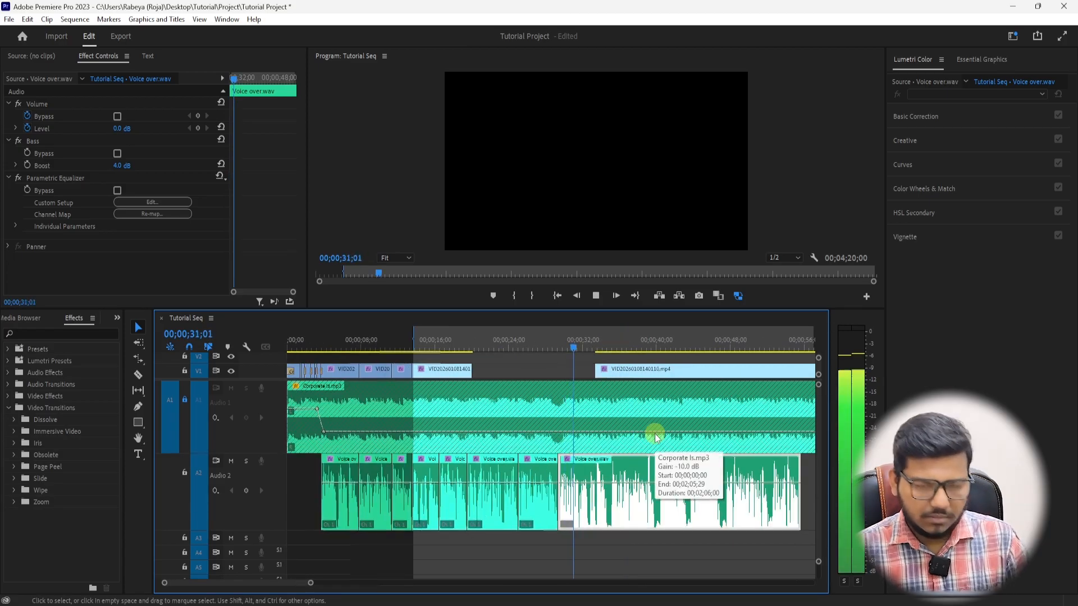
scroll(656, 432, "up", 3)
scroll(643, 383, "down", 5)
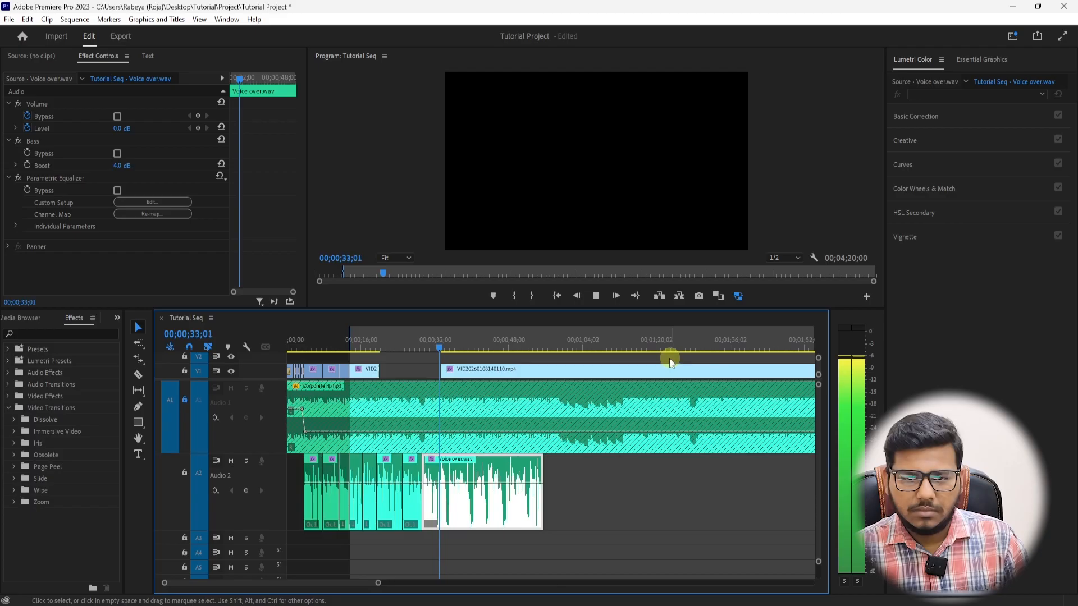
key("space")
scroll(541, 377, "down", 2)
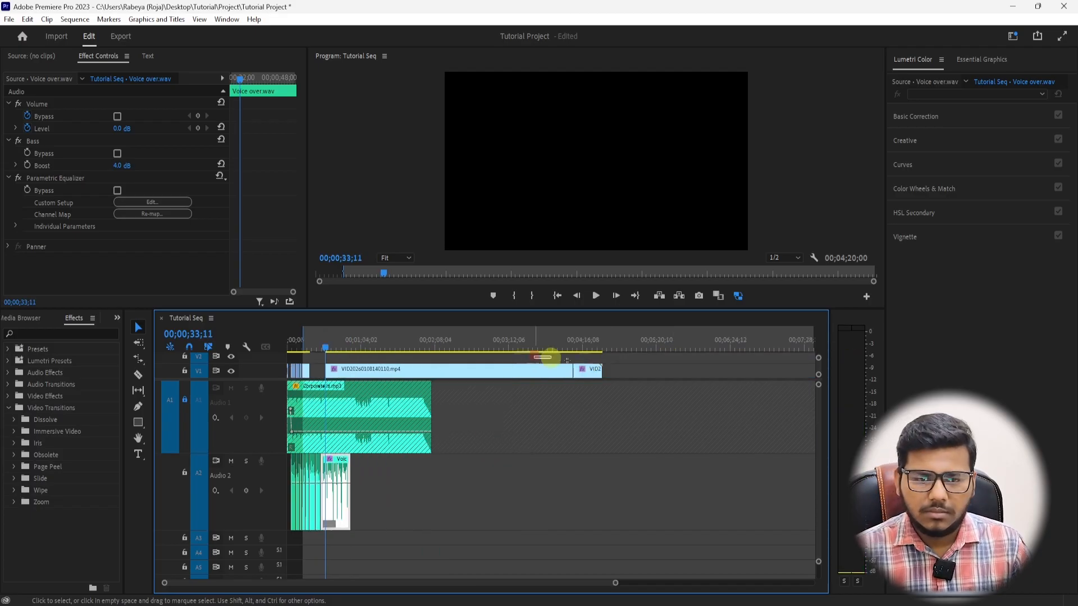
left_click_drag(567, 361, 624, 382)
left_click_drag(515, 372, 575, 373)
key("equal")
key("equal")
key("equal")
key("equal")
key("equal")
Play the voice-over to the next pause, split it just after 00;00;32;16, and close up the short silence.
left_click_drag(506, 338, 486, 339)
key("space")
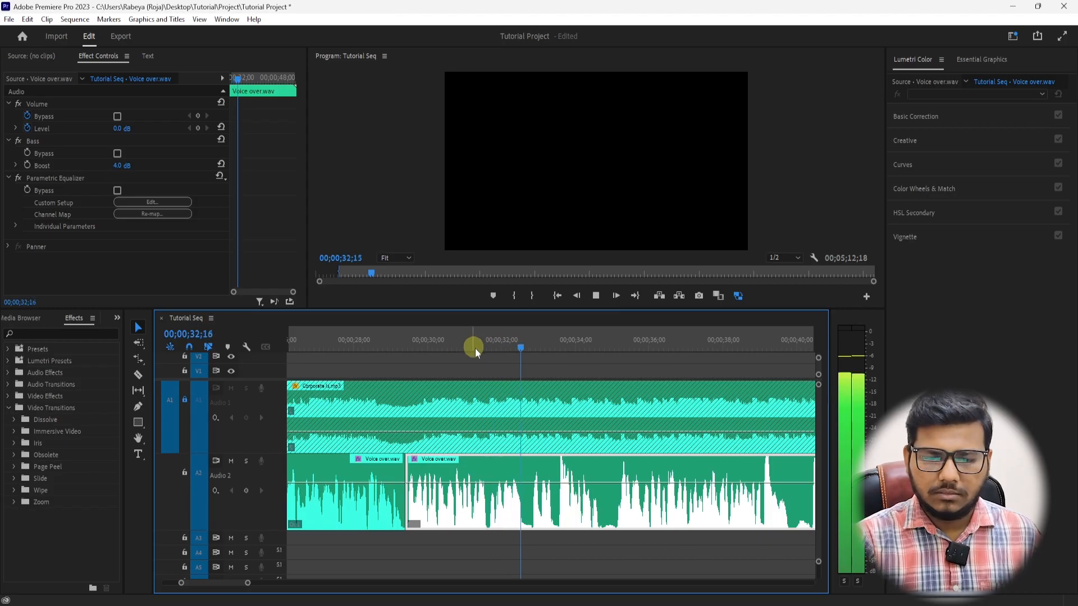
key("ctrl+k")
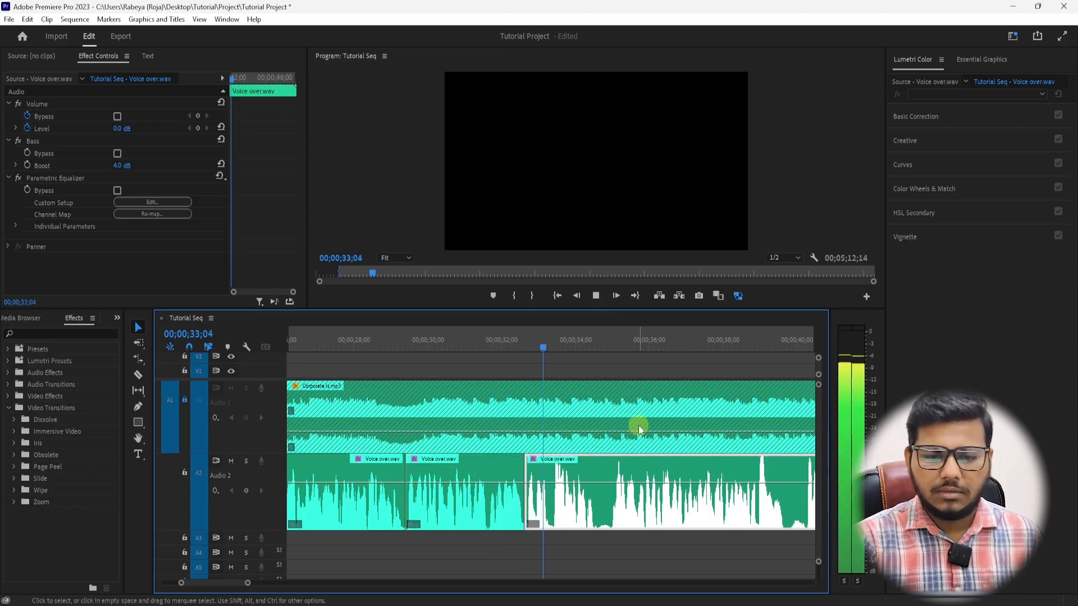
Split the voice-over at 00;00;34;17, cut out the silence that follows and close the gap.
key("space")
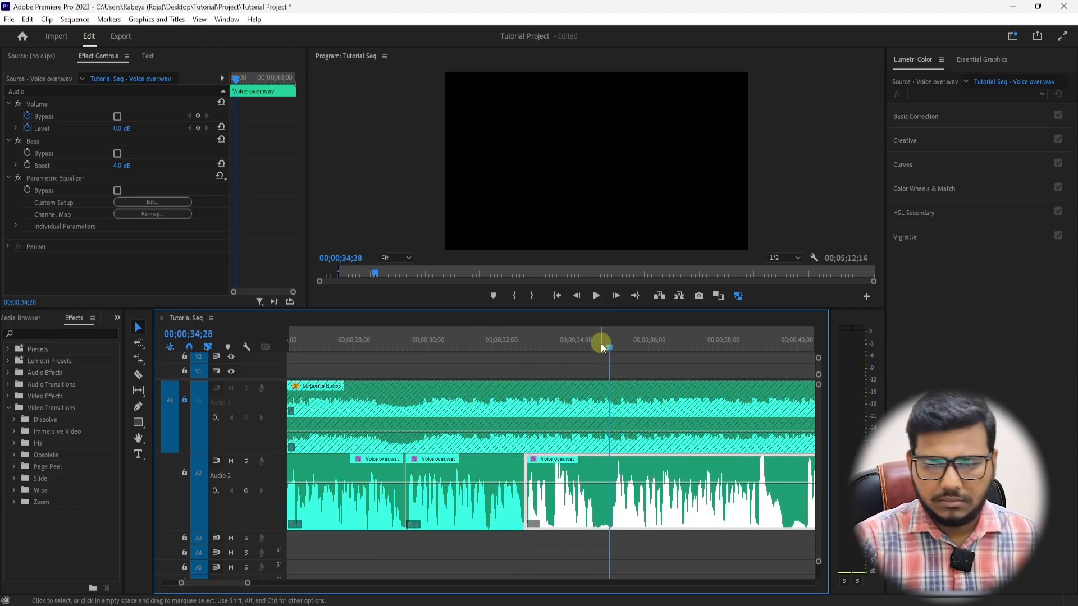
left_click(597, 344)
key("ctrl+k")
left_click_drag(608, 340, 609, 345)
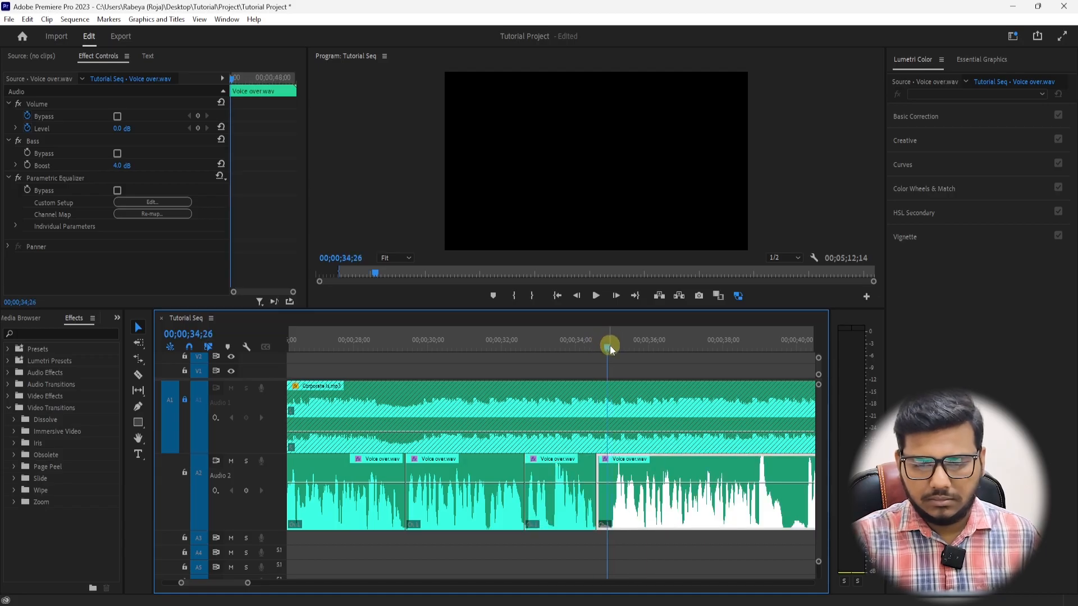
key("Up")
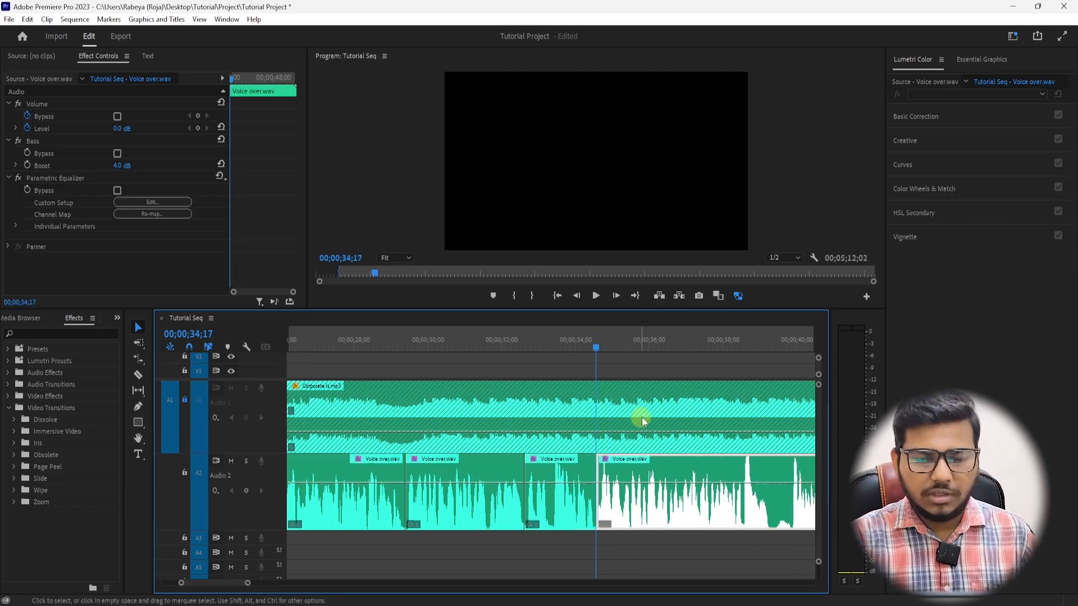
Split the voice-over at 00;00;39;09, remove the silence after the cut and close the gap.
key("minus")
left_click_drag(643, 333, 660, 336)
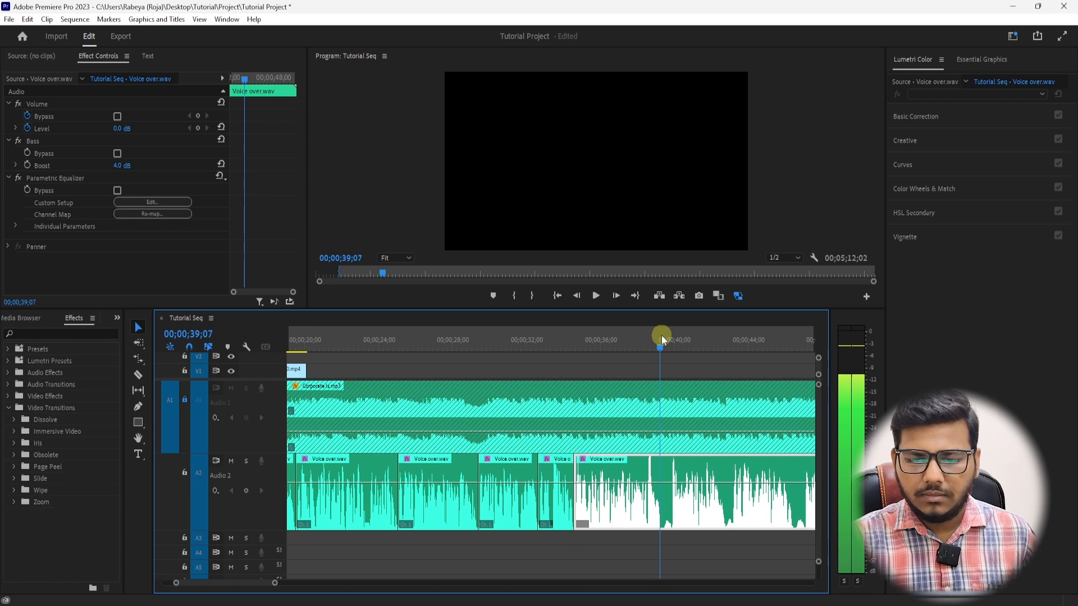
key("ctrl+k")
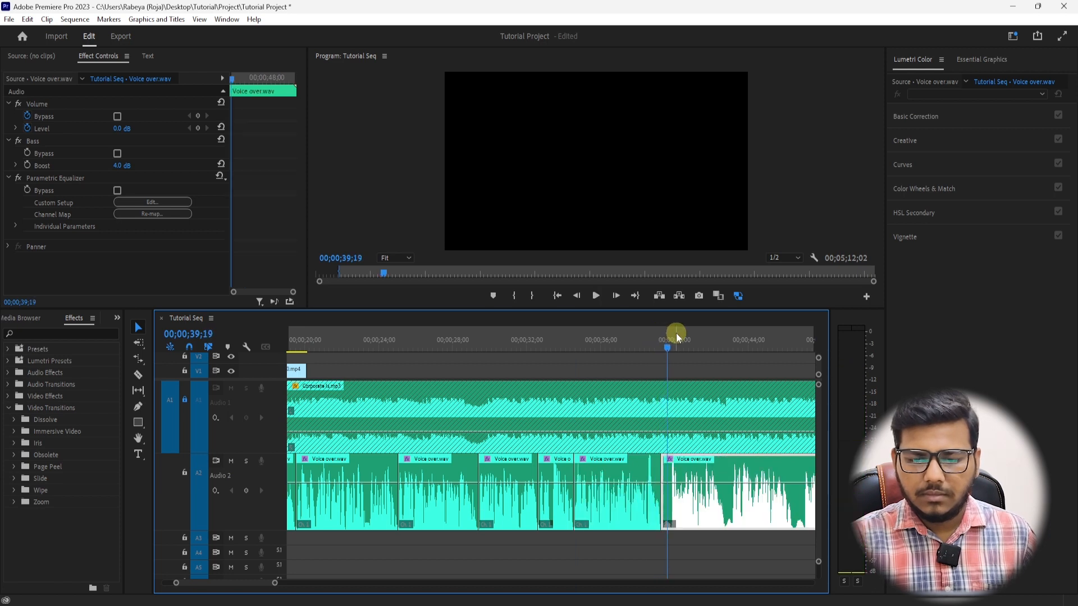
key("space")
Play on to the next pause, split the voice-over shortly before 00;00;42;11, and ripple out the silence.
key("equal")
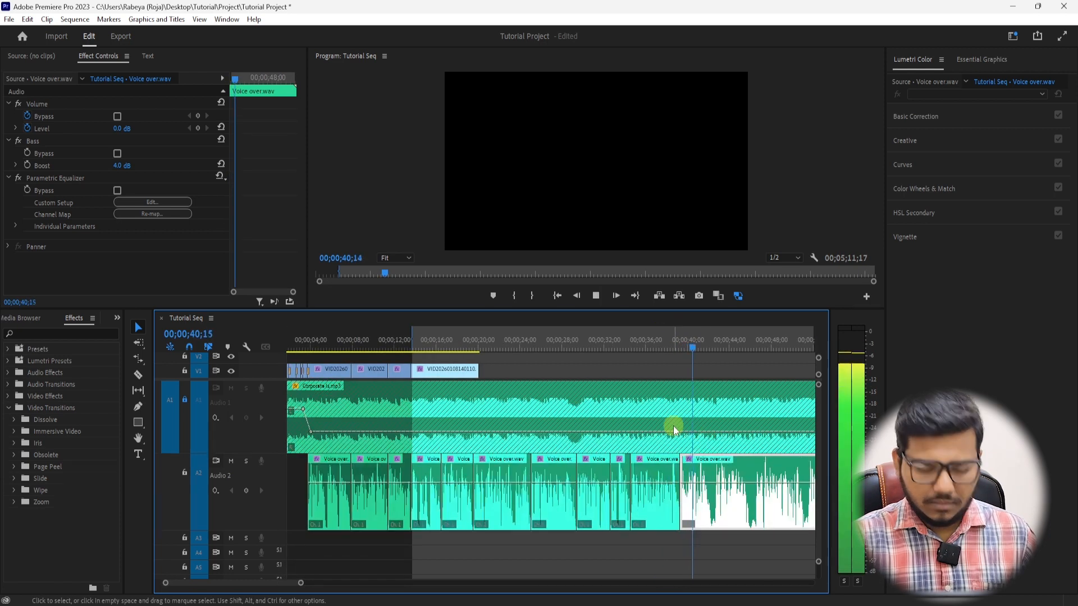
key("equal")
key("space")
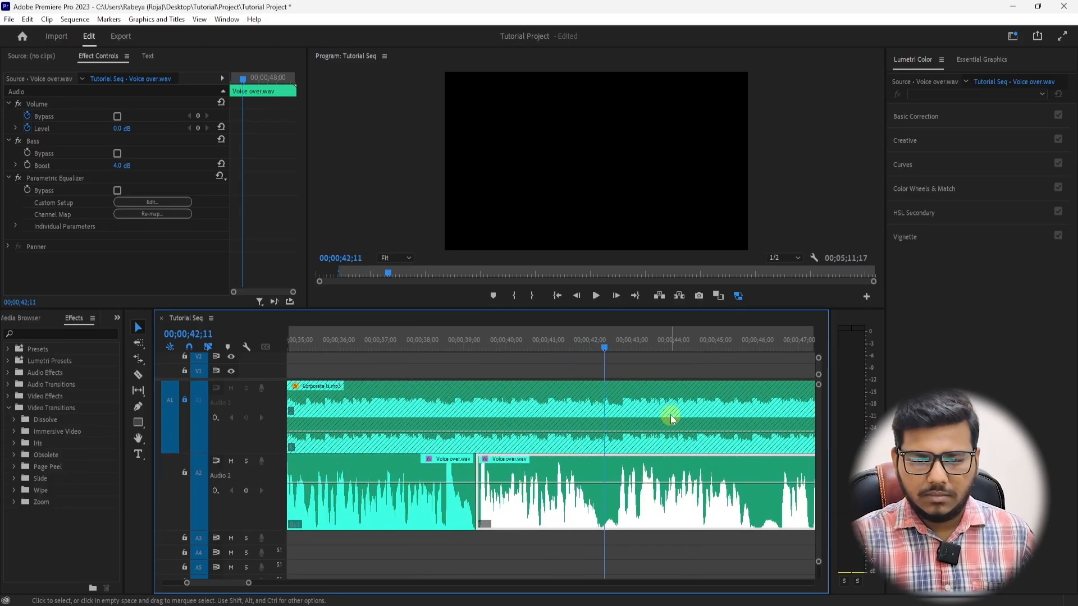
key("Up")
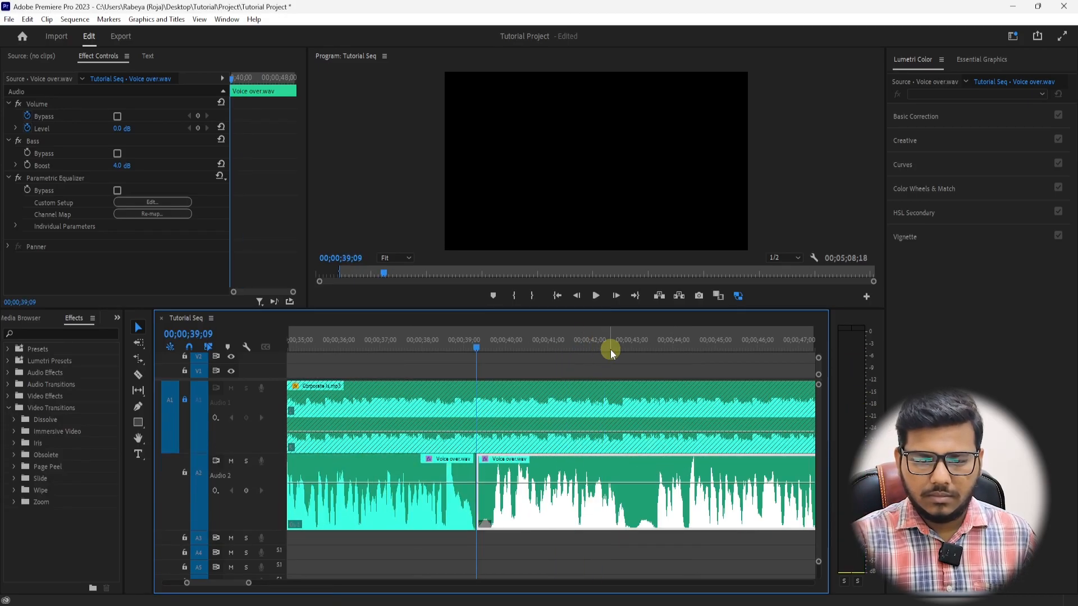
left_click_drag(589, 341, 614, 344)
key("ctrl+k")
key("space")
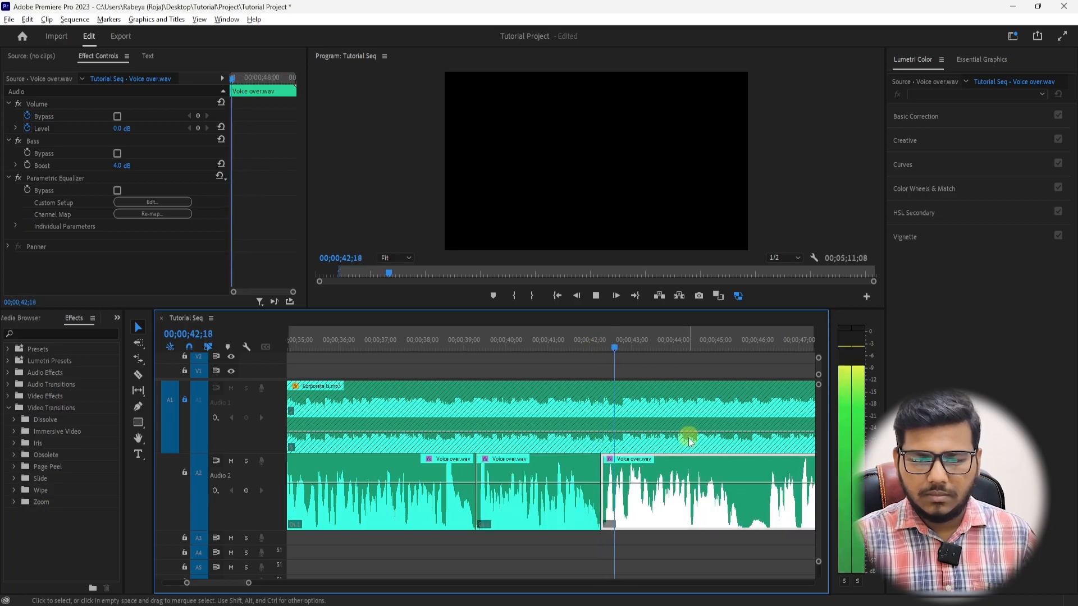
Split the voice-over at the pause at 00;00;45;19 and ripple out the silence that follows.
key("minus")
key("equal")
key("equal")
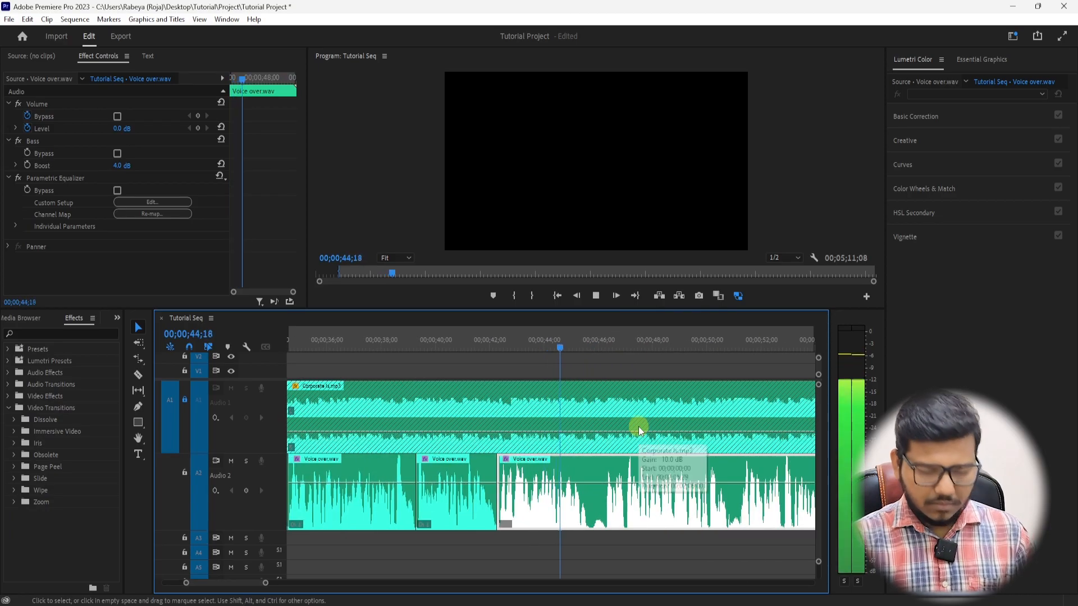
key("space")
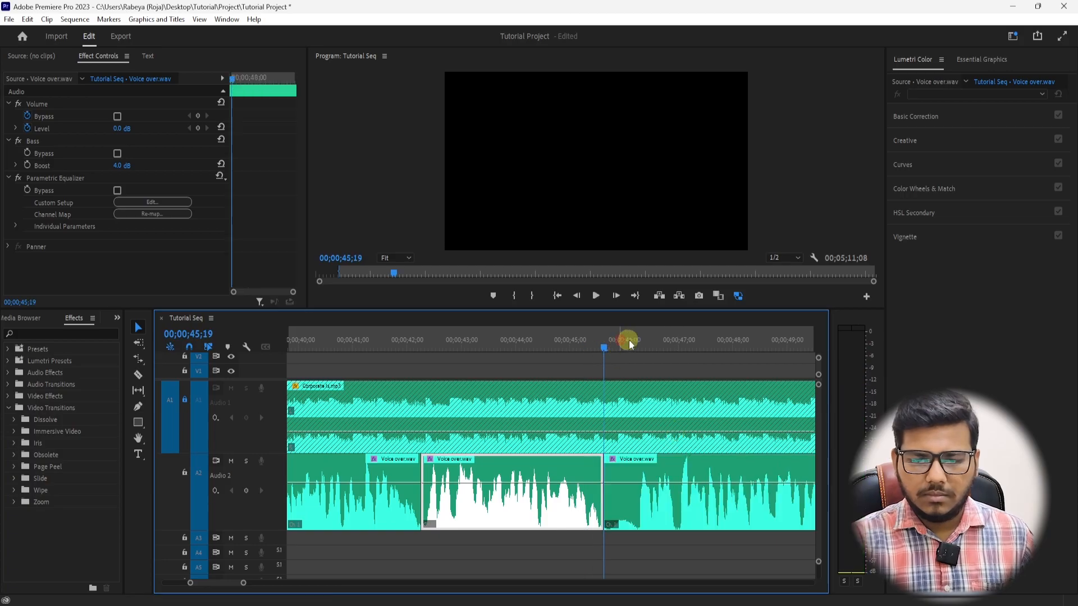
key("ctrl+k")
key("space")
key("minus")
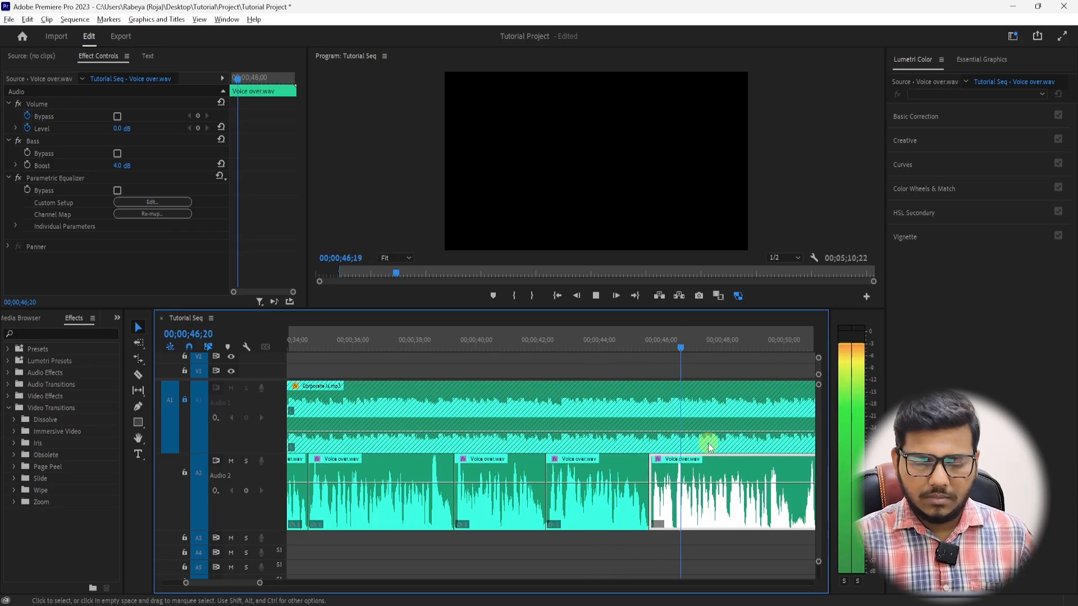
Play to the last pause, split the voice-over at 00;00;50;09, and ripple-trim the silence up to 00;00;50;21.
left_click(686, 437)
key("minus")
key("minus")
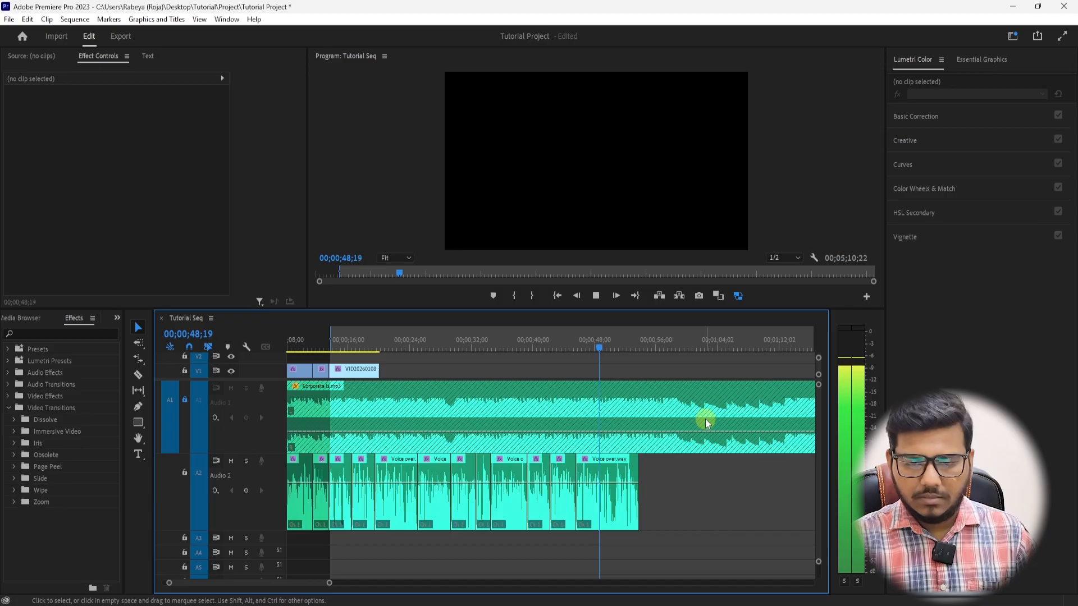
key("equal")
key("equal")
key("ctrl+k")
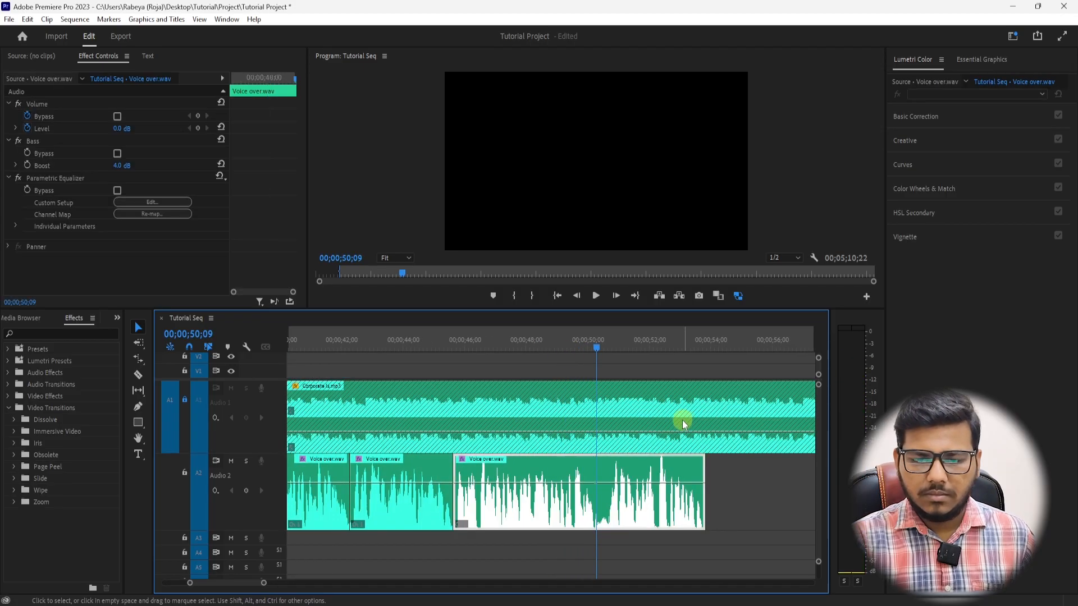
key("space")
key("Left")
key("Left")
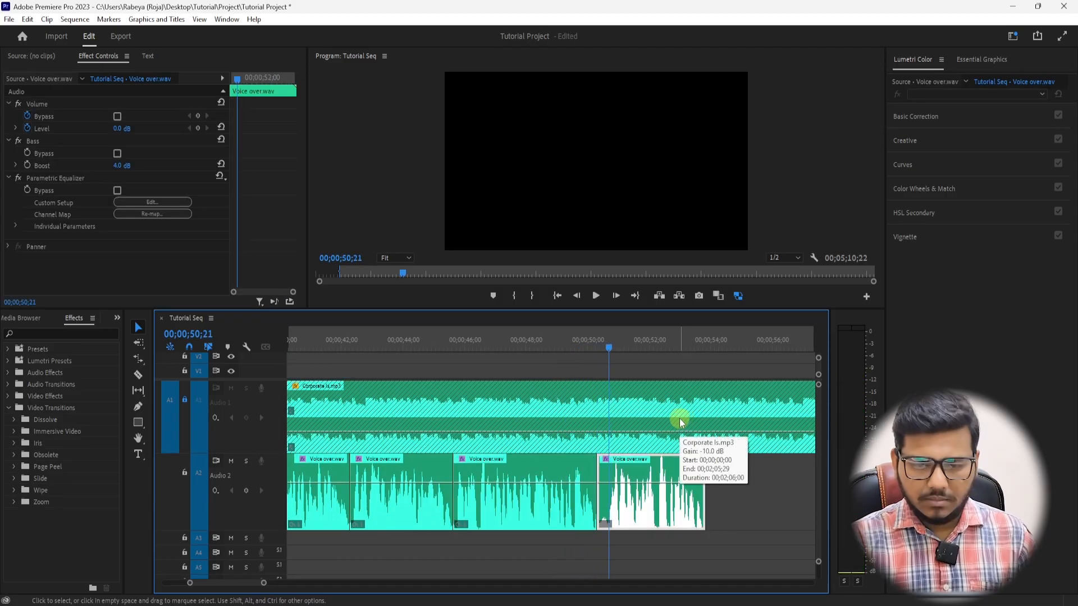
key("q")
key("space")
Stop playback near the end of the voice-over, return to the start of the sequence and save the project.
left_click(656, 408)
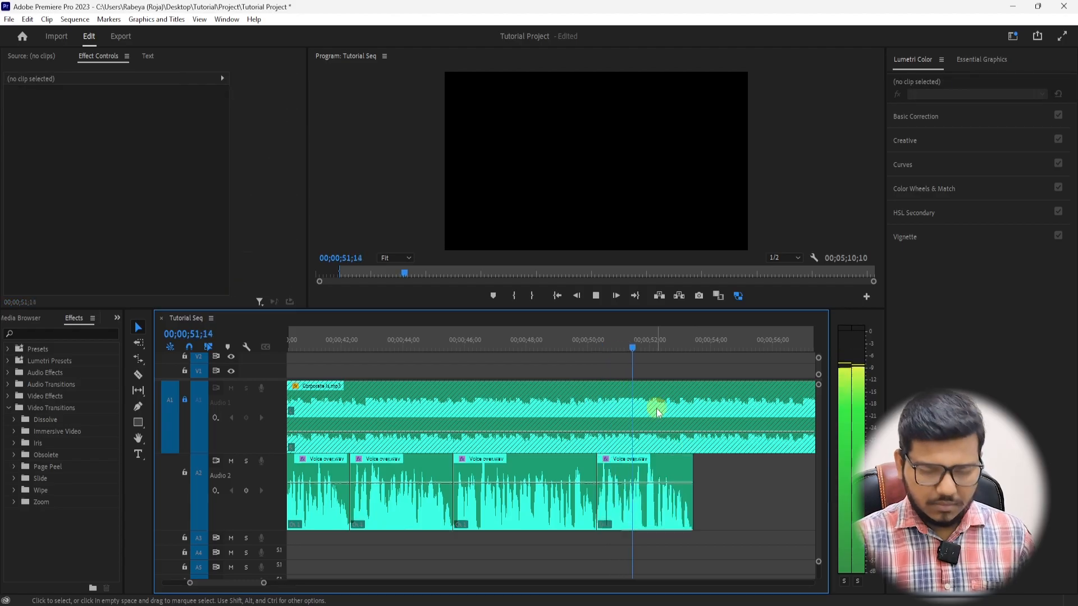
key("minus")
key("minus")
key("minus")
key("minus")
left_click(443, 426)
key("space")
left_click(313, 358)
key("ctrl+s")
Play back the edited sequence from 00;00;07;09 to check the footage against the voice-over.
left_click(303, 346)
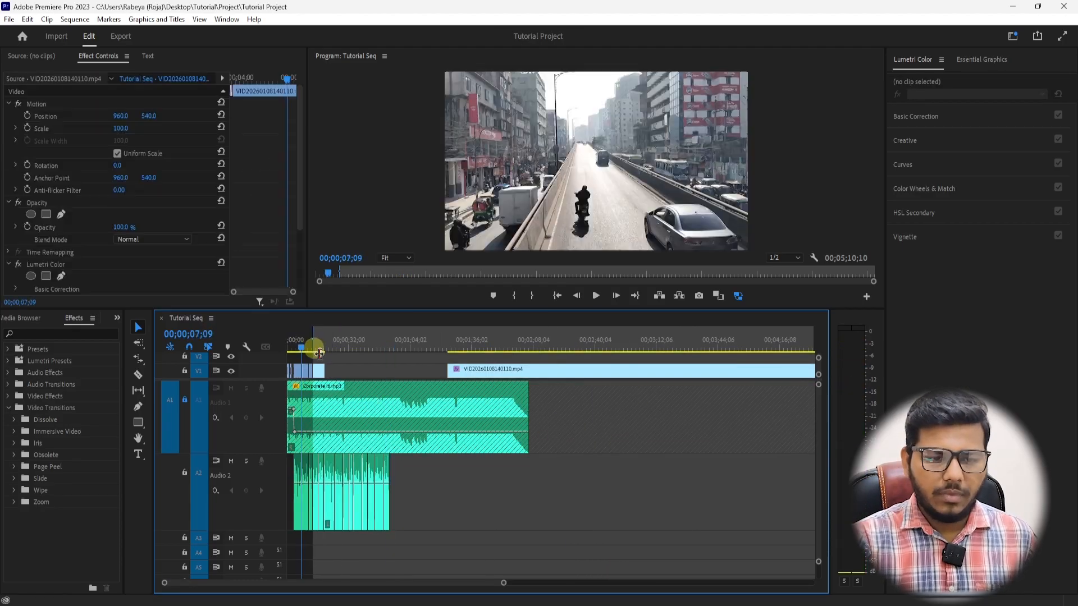
key("space")
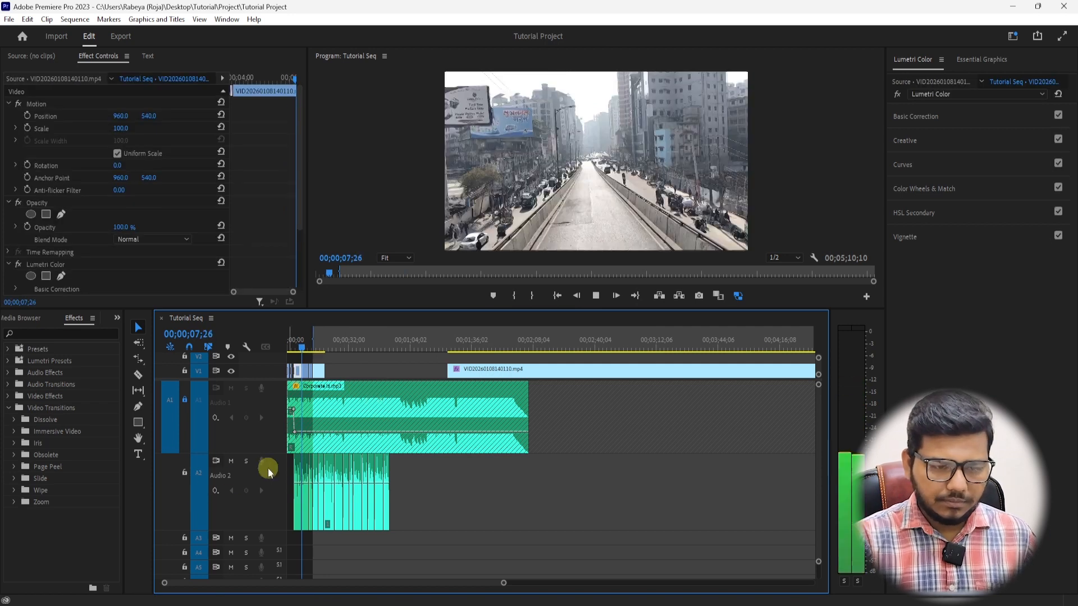
key("equal")
key("equal")
key("equal")
key("equal")
key("equal")
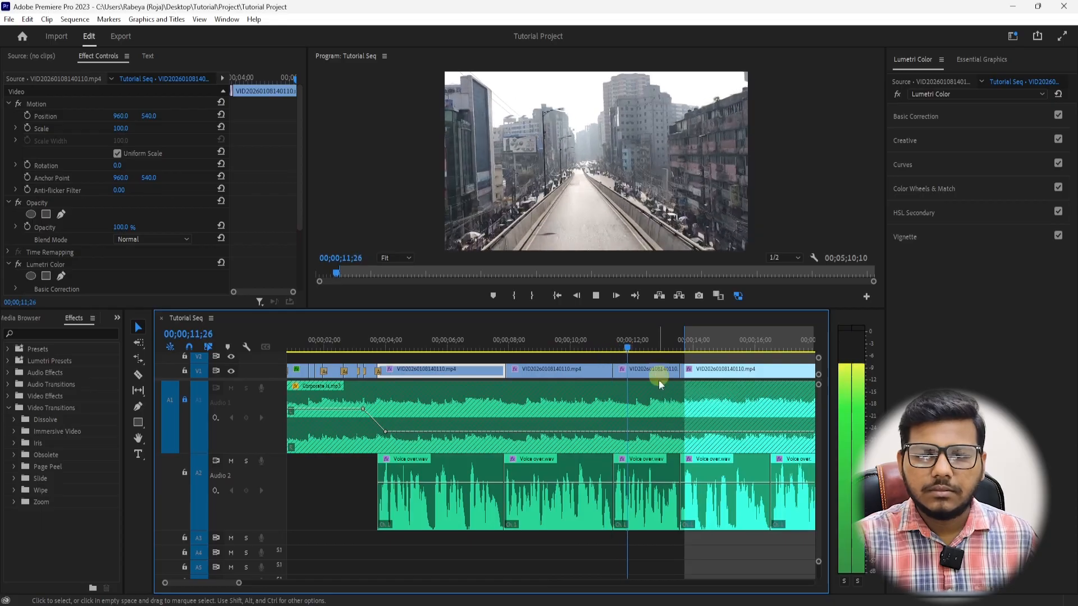
Split the street footage at 00;00;16;15, delete the remainder of that clip, and mark the In point there.
key("minus")
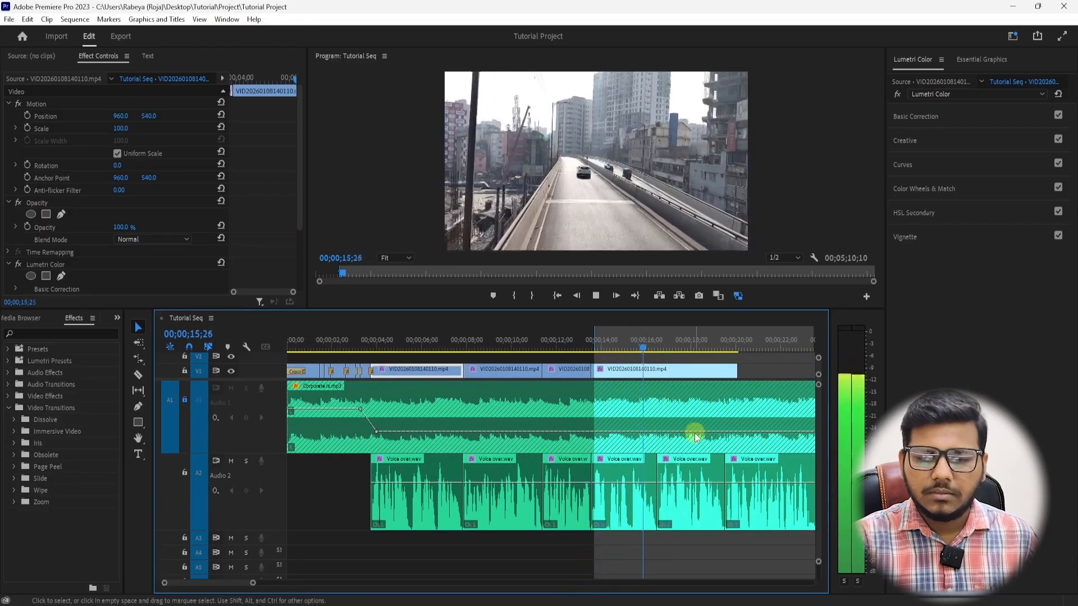
key("space")
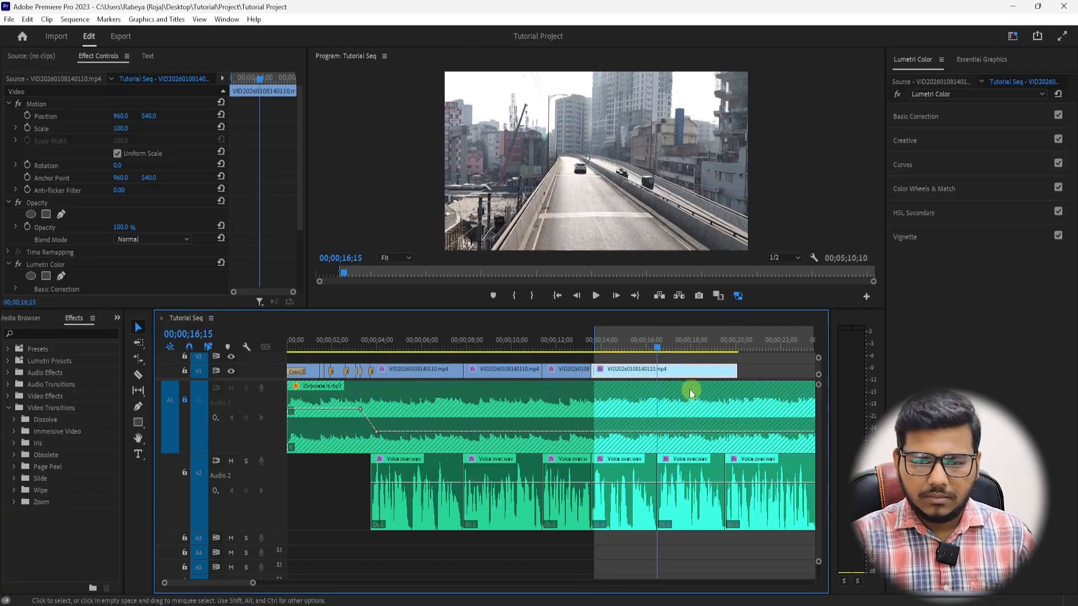
key("ctrl+k")
left_click(681, 373)
key("Delete")
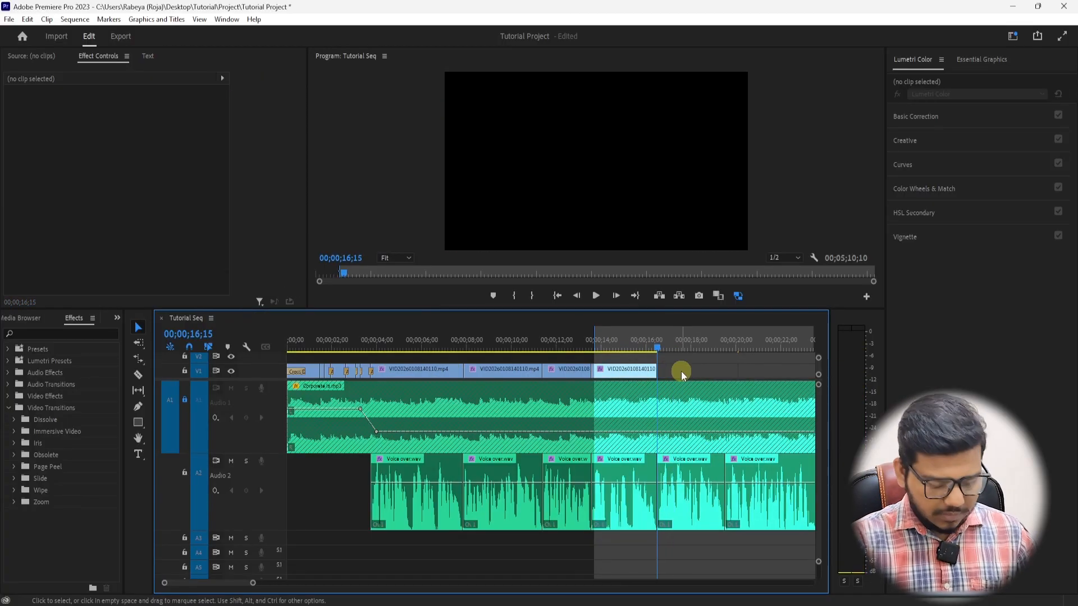
key("i")
Place a segment of the later street footage on V1 at 00;00;16;15 and play it against the voice-over.
key("space")
scroll(674, 382, "down", 8)
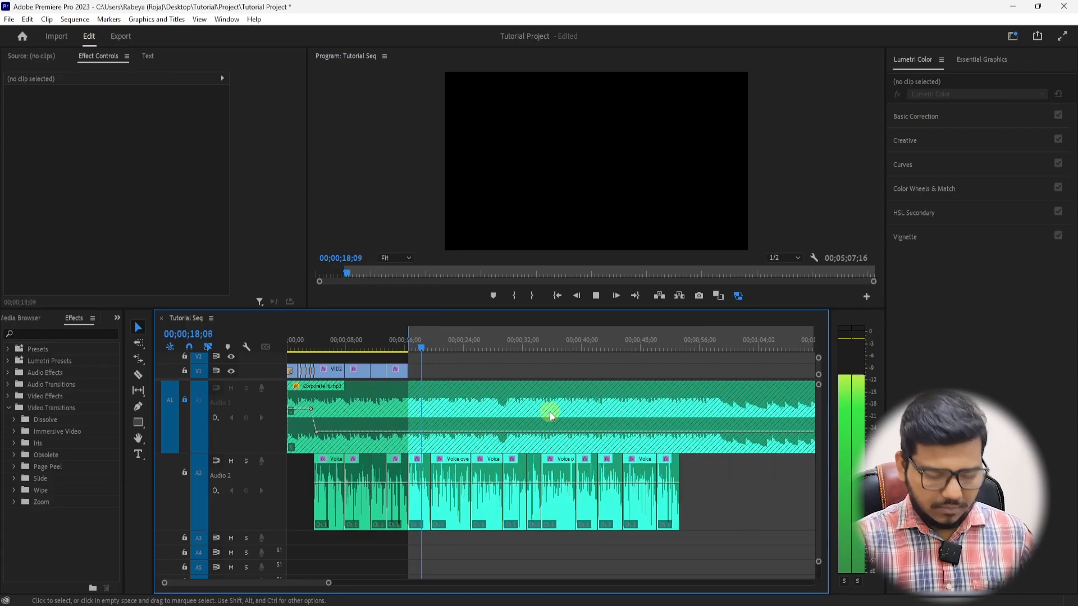
left_click_drag(607, 346, 357, 371)
left_click(346, 348)
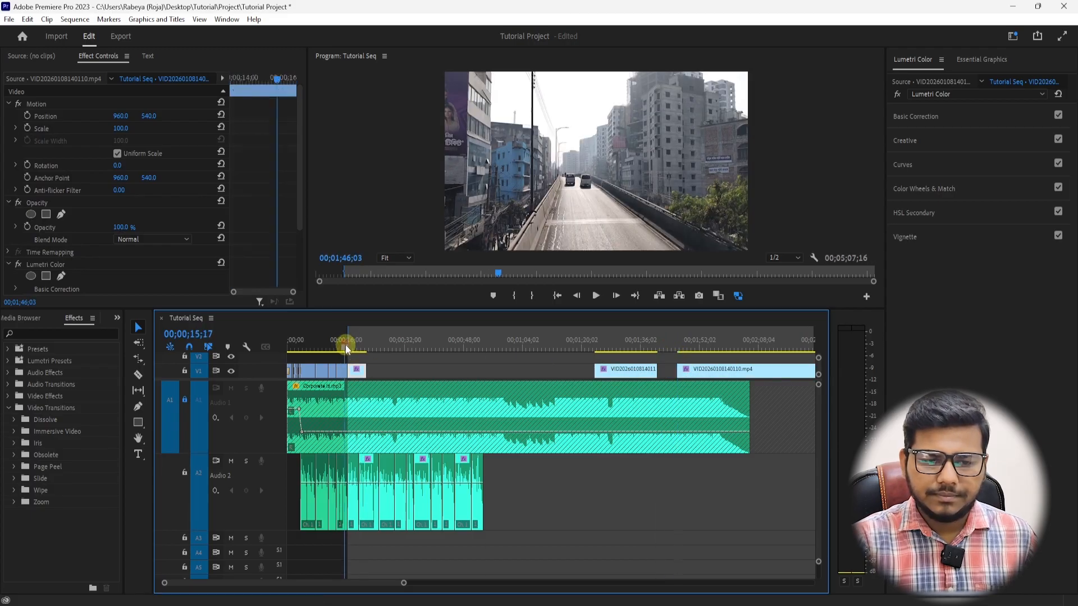
key("space")
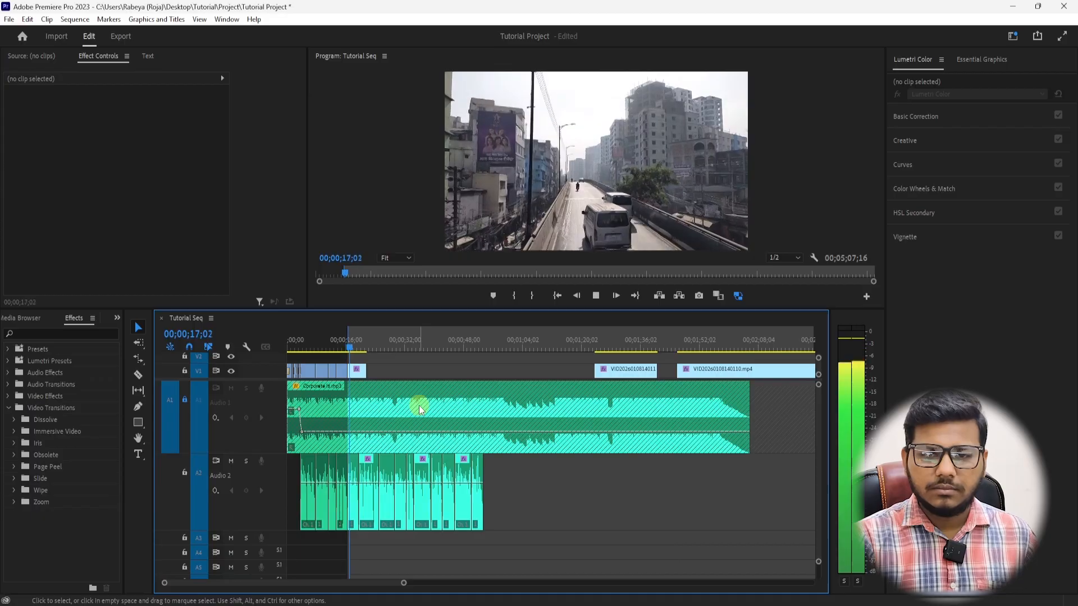
key("equal")
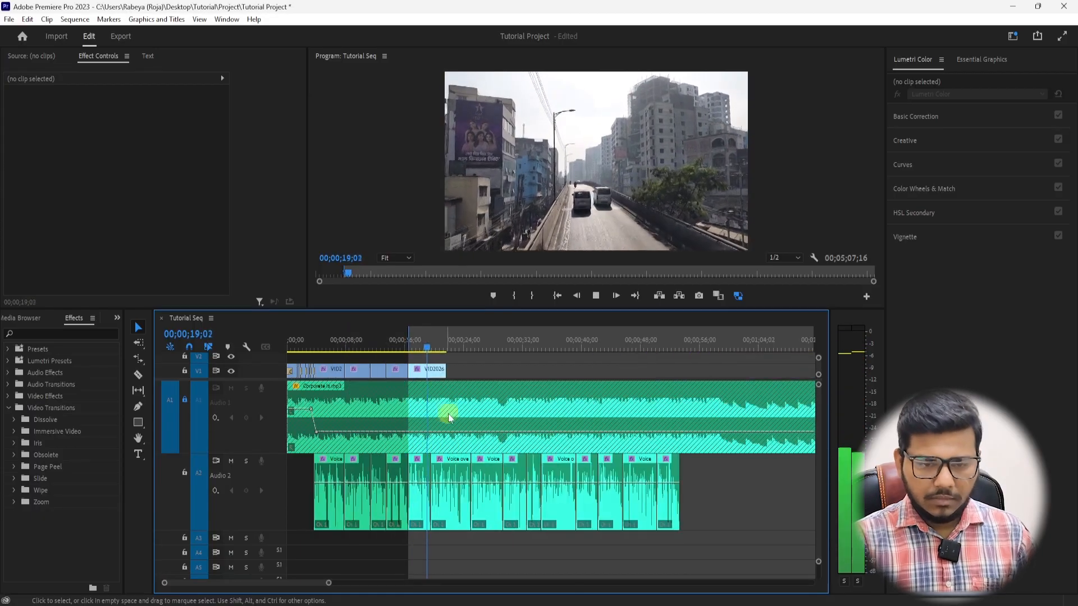
left_click(429, 349)
left_click_drag(430, 350, 419, 350)
key("space")
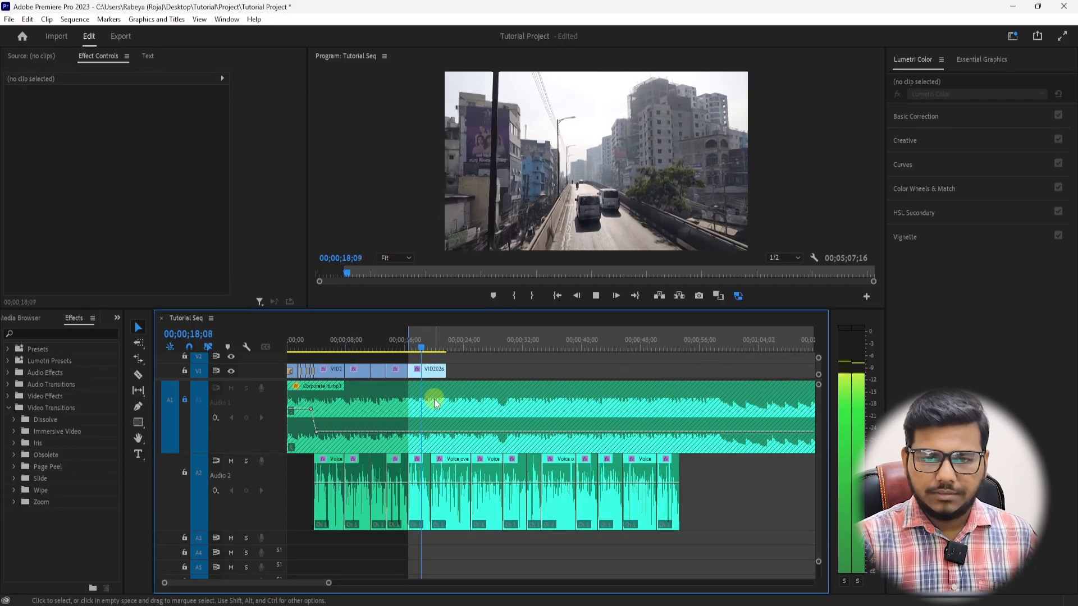
Split the footage at 00;00;19;16 where the spoken phrase ends, delete the remainder, and mark the In point there.
key("equal")
key("equal")
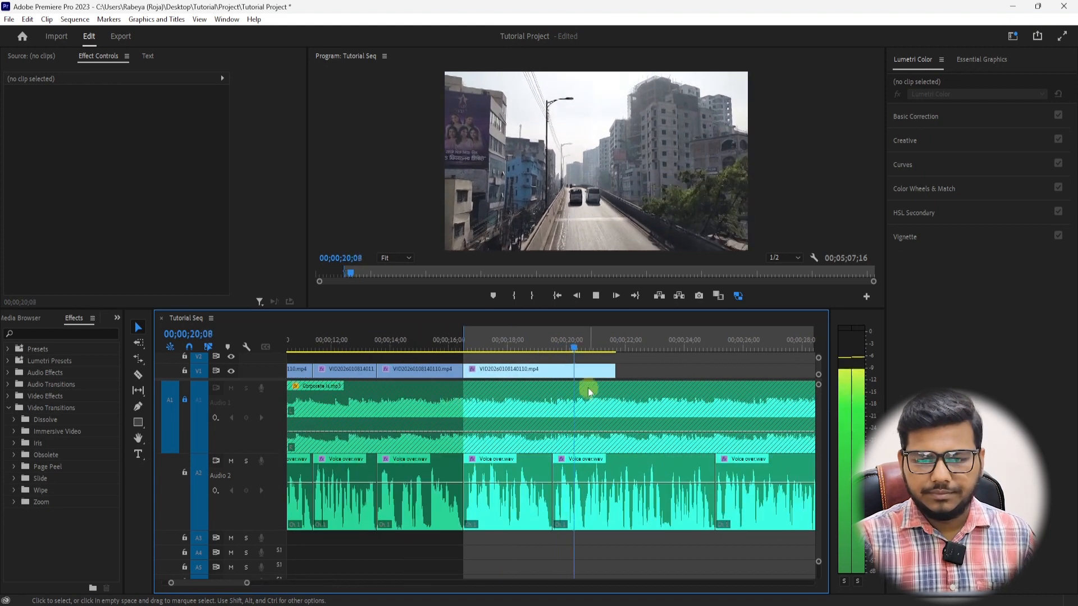
left_click(553, 344)
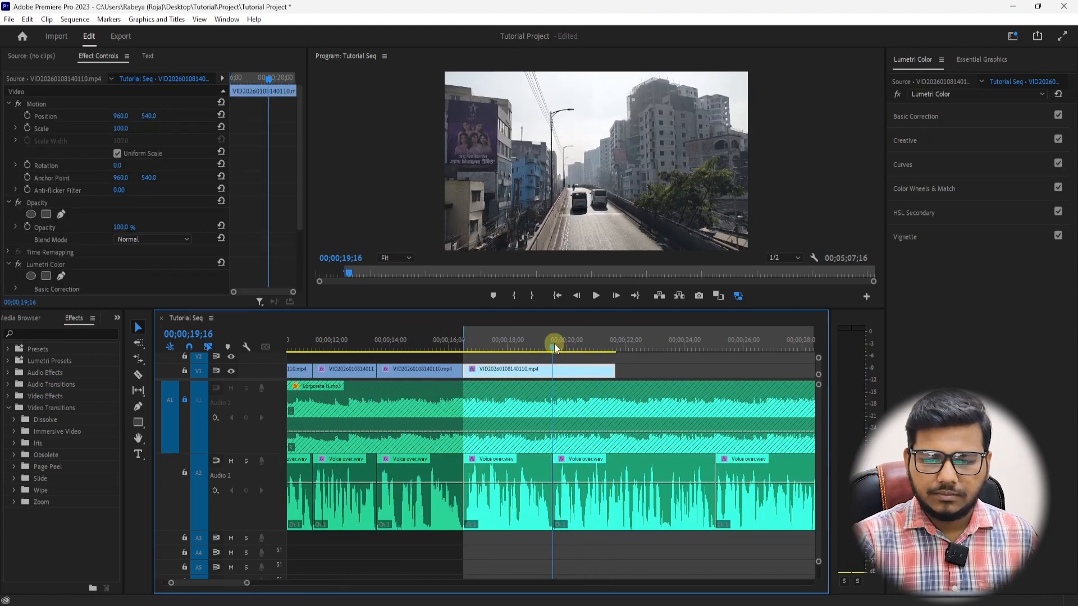
key("ctrl+k")
left_click(568, 371)
key("Delete")
key("i")
Take the next segment from the later street footage and place it on V1 at 00;00;19;16.
key("minus")
key("minus")
key("minus")
key("minus")
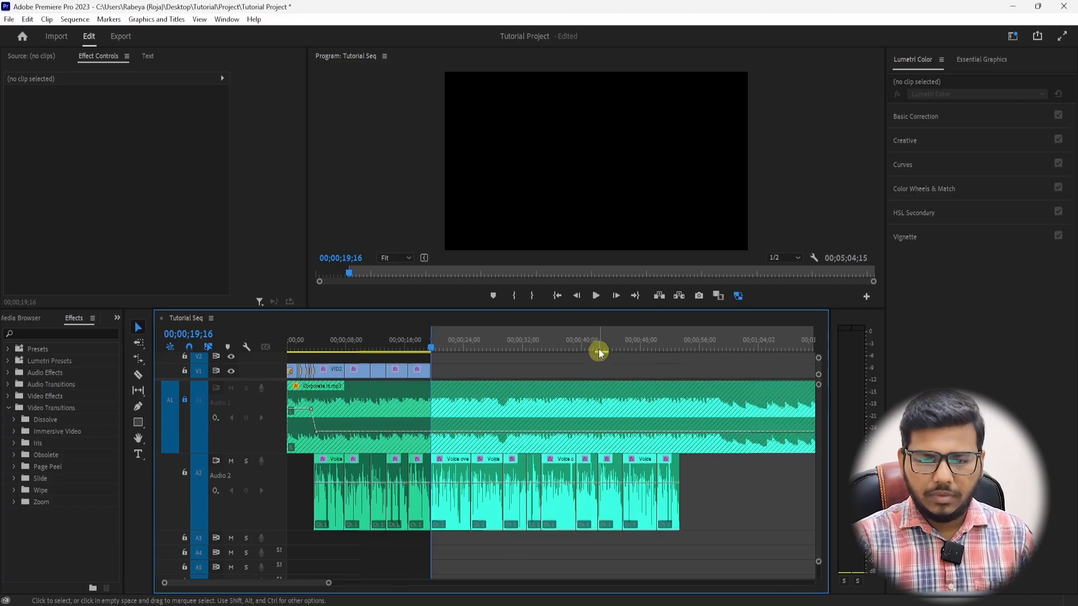
left_click_drag(528, 347, 329, 373)
key("ctrl+k")
key("=")
key("=")
key("=")
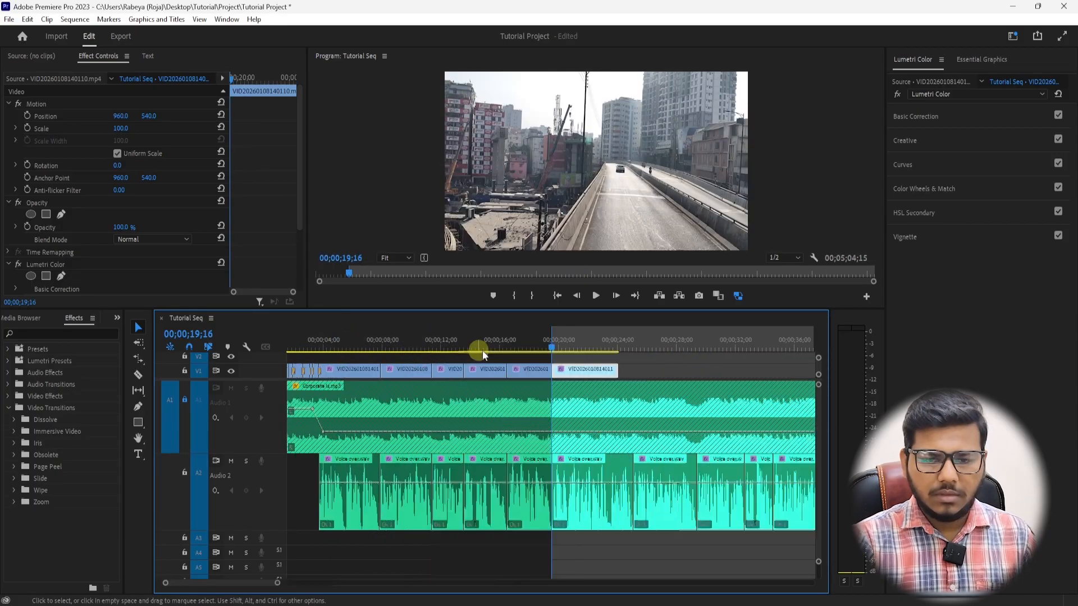
Play the new clip and extend its end to the end of the voice-over phrase.
key("space")
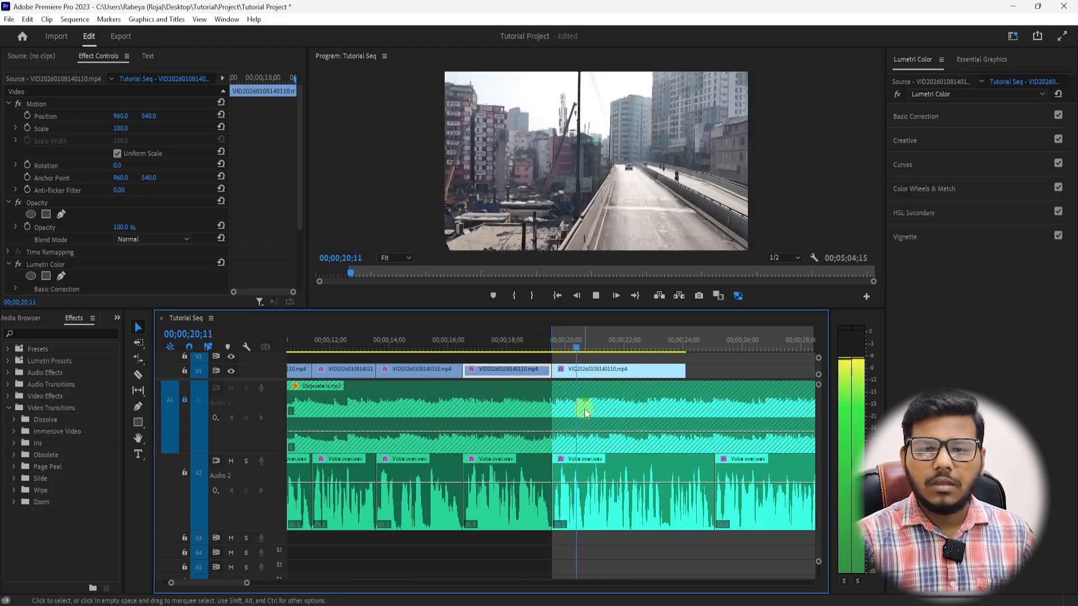
left_click(611, 415)
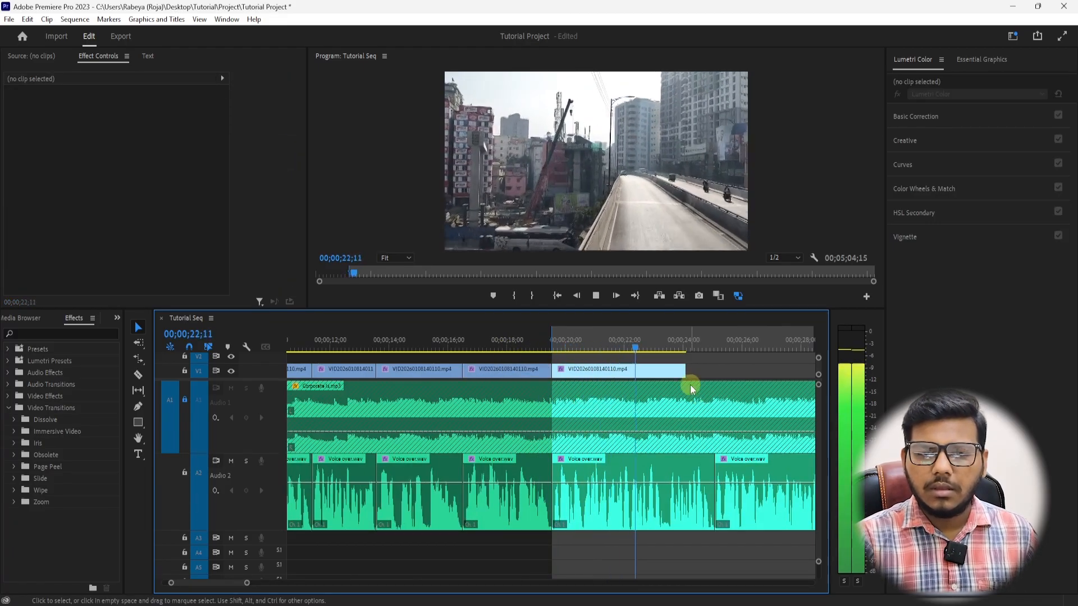
left_click_drag(685, 369, 714, 369)
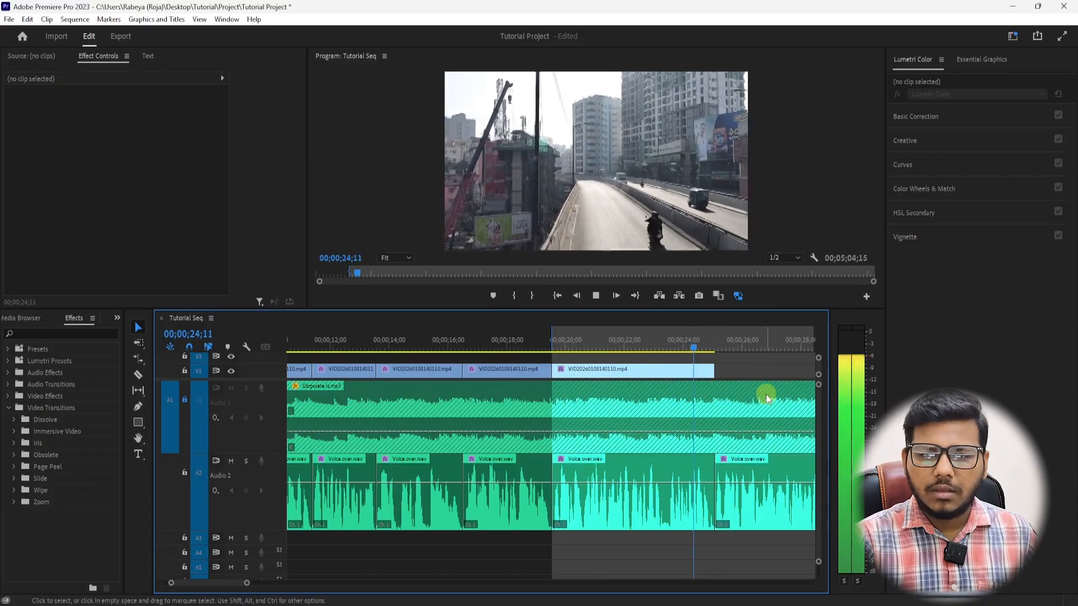
Find another segment in the later street footage and place it directly after the extended clip on V1.
scroll(766, 394, "down", 5)
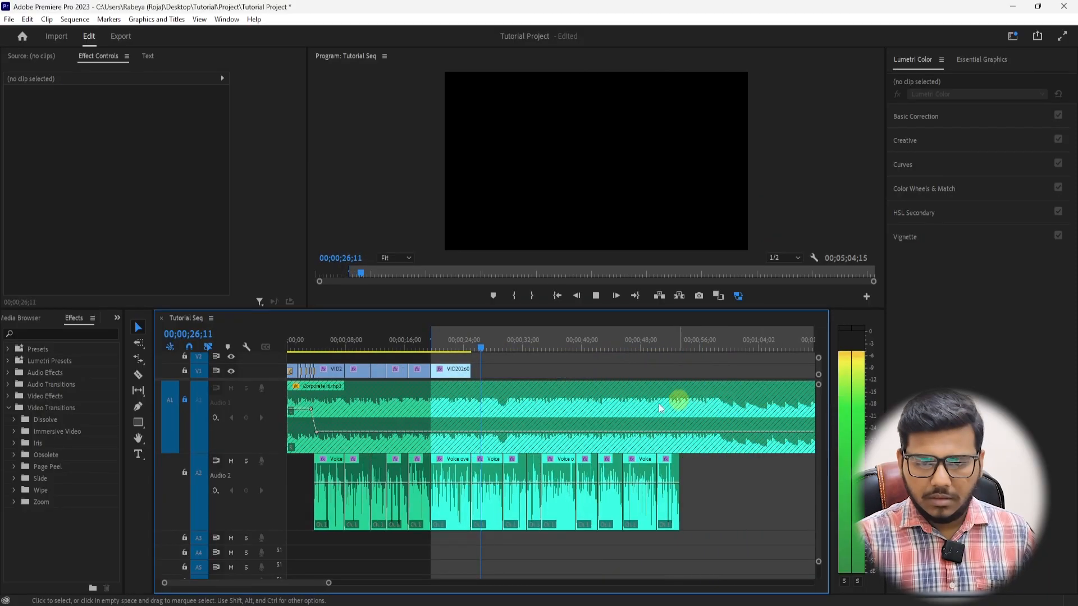
scroll(522, 405, "down", 3)
left_click(702, 367)
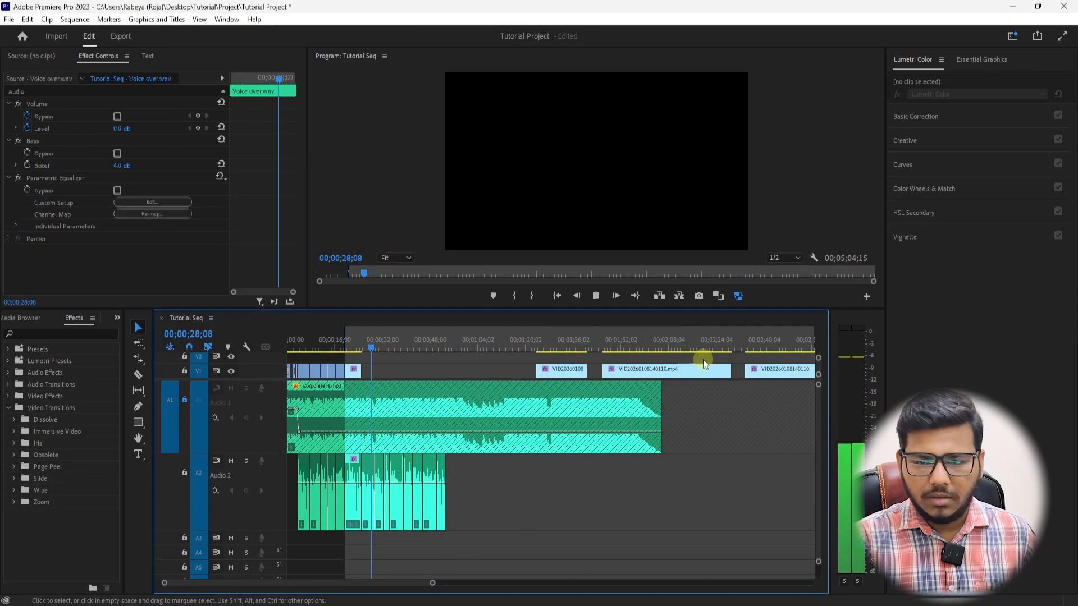
scroll(610, 396, "down", 2)
left_click_drag(558, 341, 330, 355)
key("ctrl+k")
key("ctrl+k")
Play back from 00;00;21;21 to check the two newest street clips against the voice-over.
left_click(328, 344)
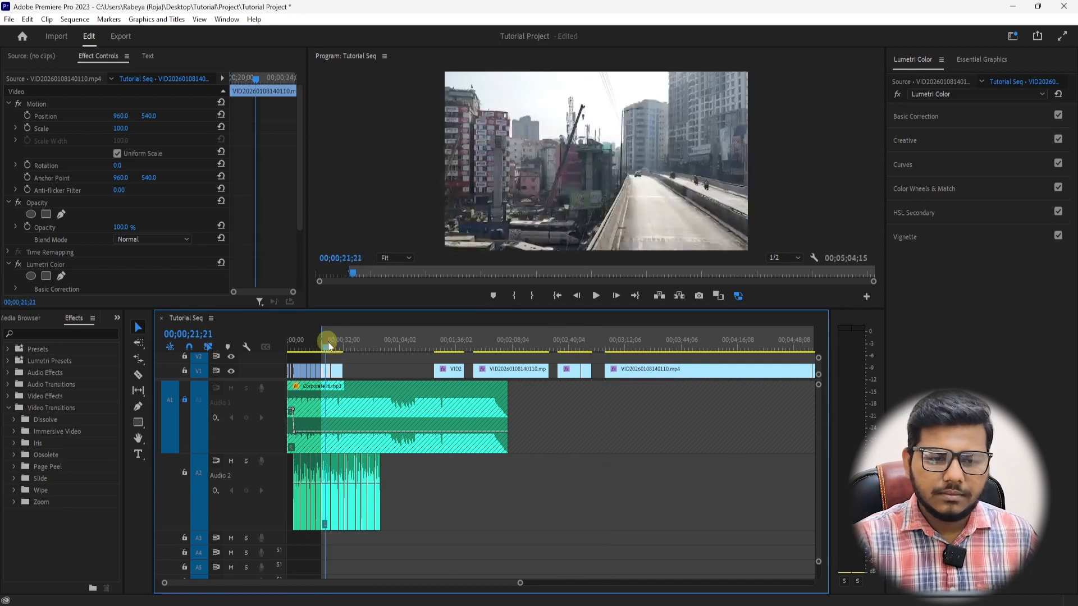
key("space")
key("equal")
key("equal")
key("equal")
key("equal")
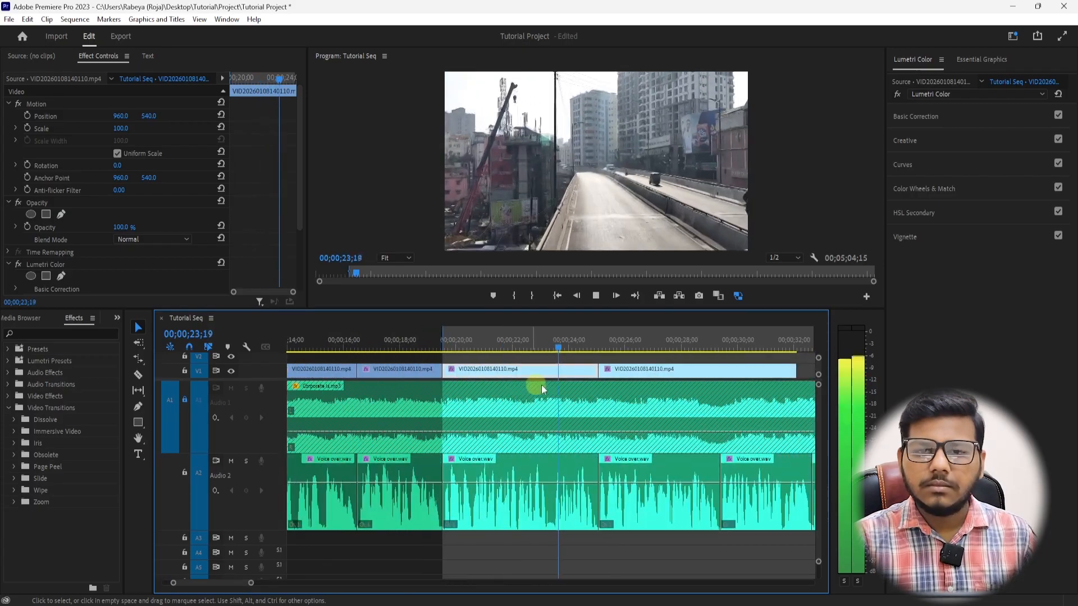
key("minus")
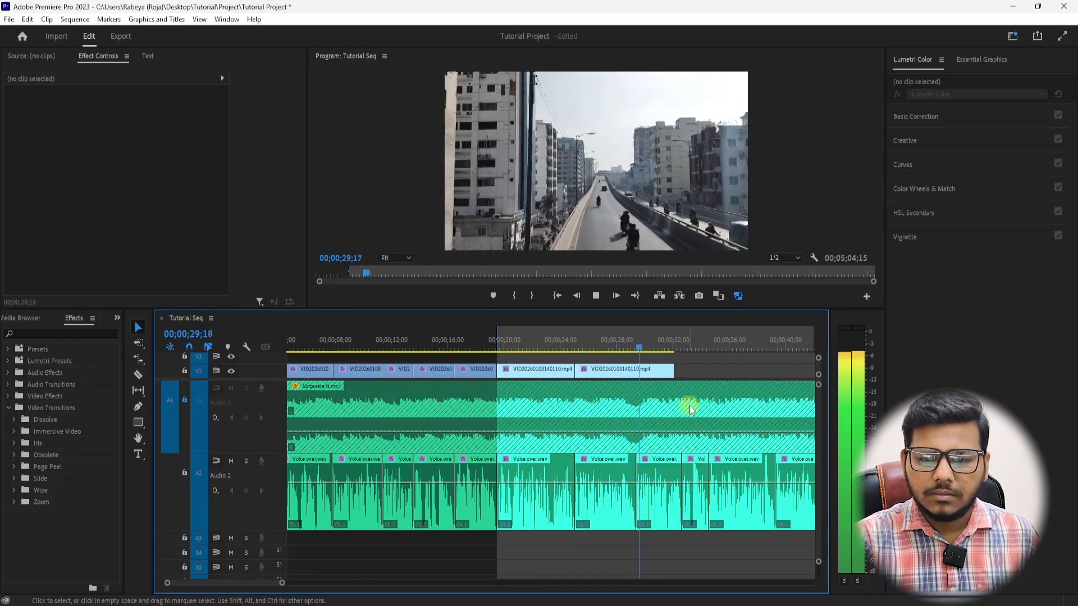
Move all voice-over clips after the phrase at 00;00;28;22 about 5 seconds later to open a gap.
left_click(658, 362)
left_click(635, 345)
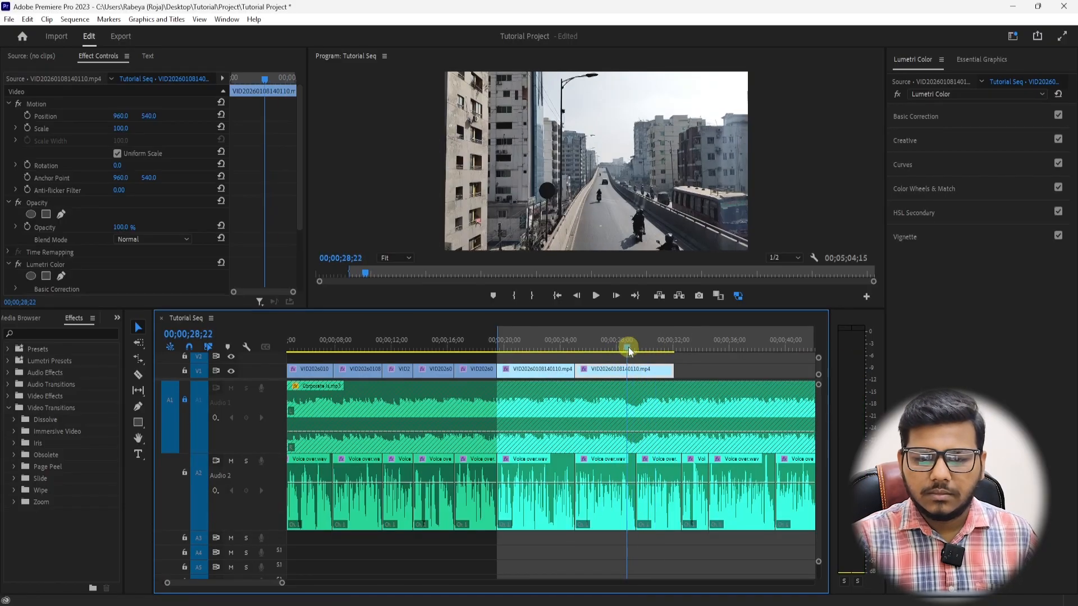
key("minus")
key("minus")
left_click_drag(550, 478, 396, 520)
key("equal")
key("equal")
left_click_drag(583, 502, 648, 498)
Unlock the Audio 1 music track and play from 00;00;28;11 through the voice-over gap.
left_click(538, 345)
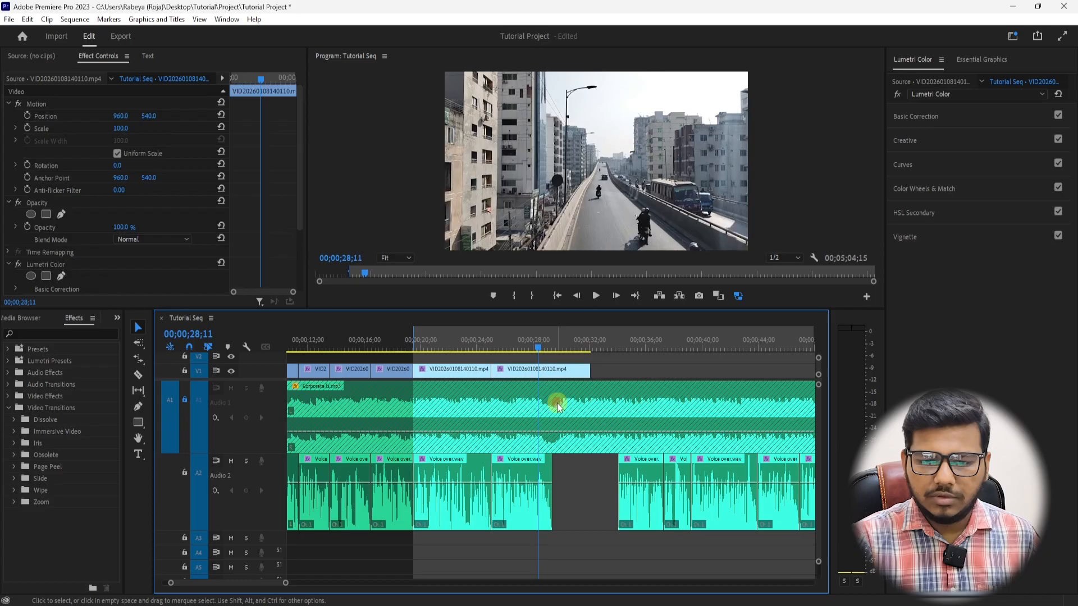
left_click(185, 399)
key("space")
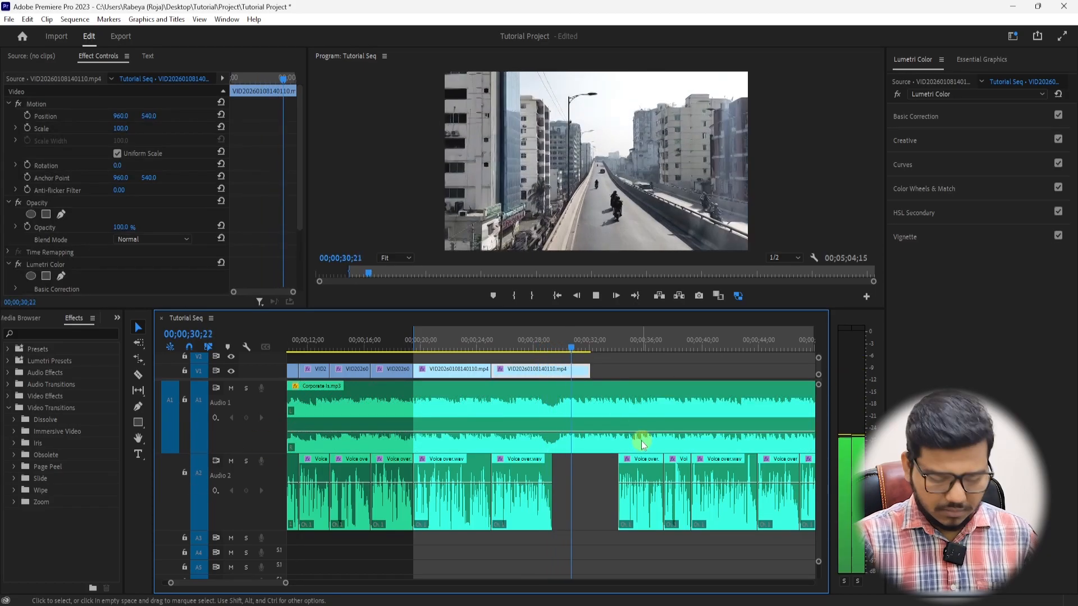
key("=")
Split the Corporate Is.mp3 music at 00;00;28;14 and apply a Constant Power crossfade at the cut.
left_click(525, 342)
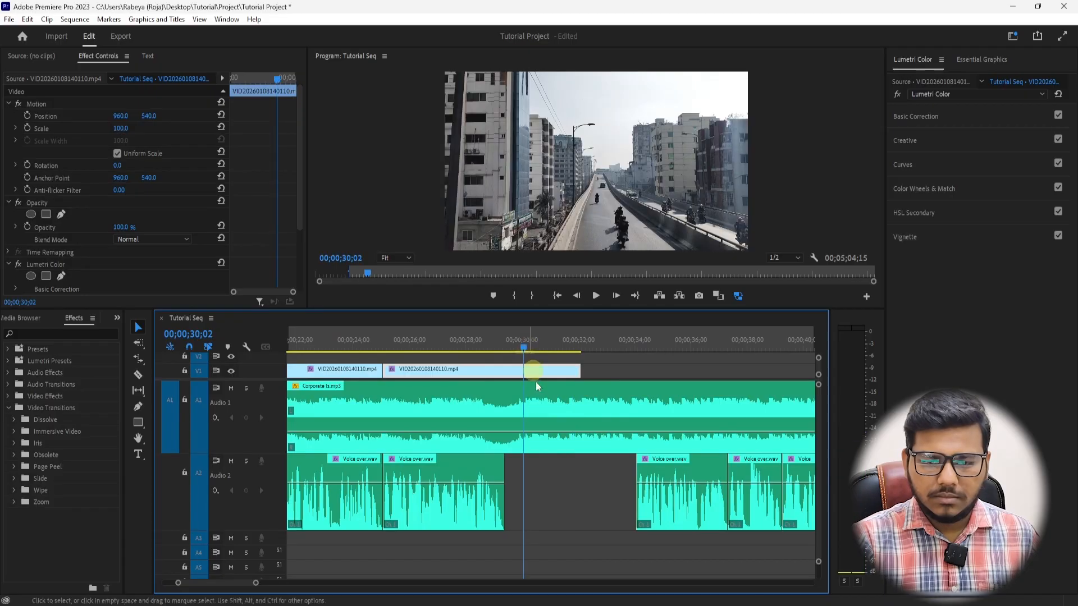
left_click(537, 401)
key("ctrl+k")
left_click_drag(567, 402, 521, 406)
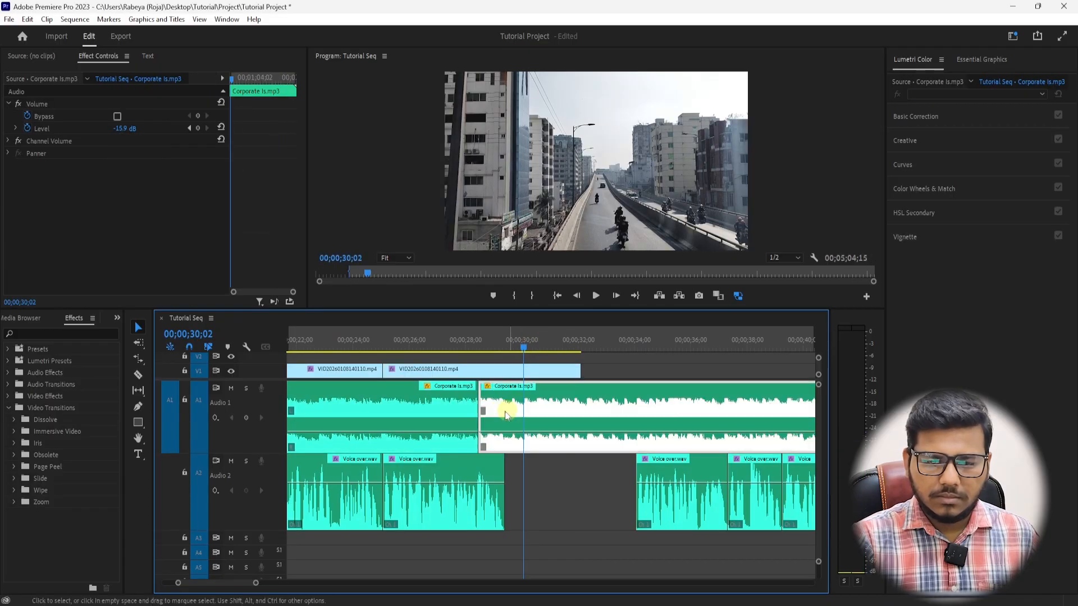
right_click(477, 396)
left_click(512, 476)
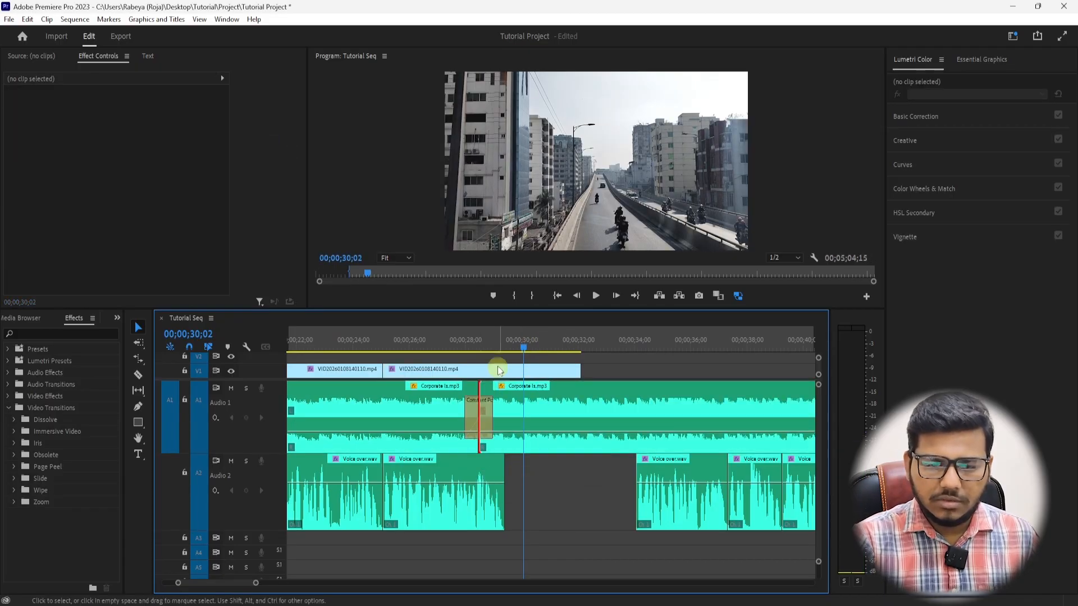
Add volume keyframes near the start of the second music clip, raise the level after them to -3.0 dB, and play it back.
left_click(496, 343)
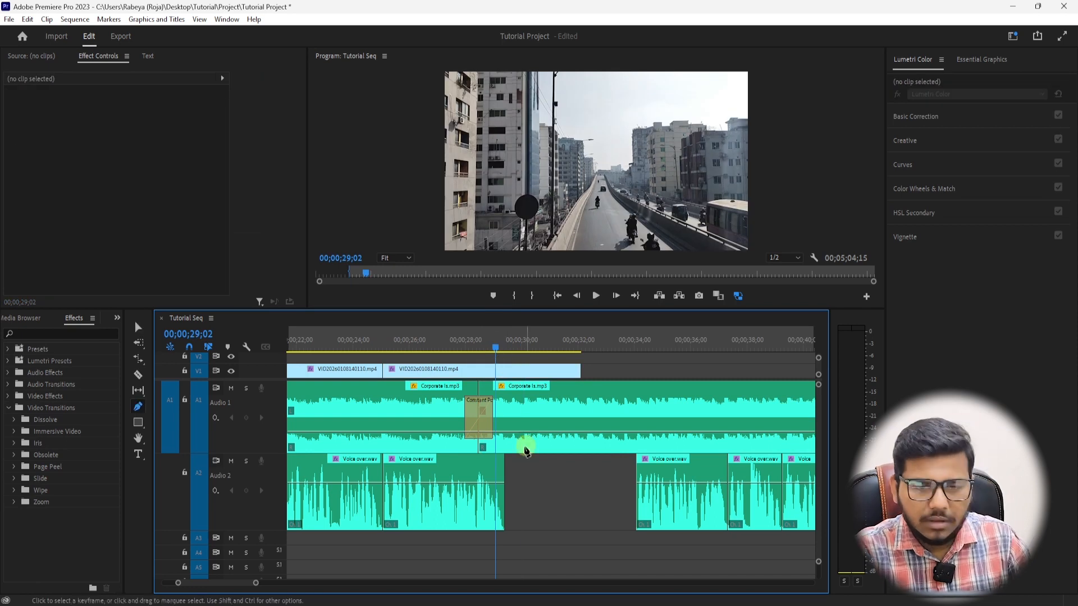
left_click(514, 436)
key("v")
left_click_drag(544, 431, 551, 415)
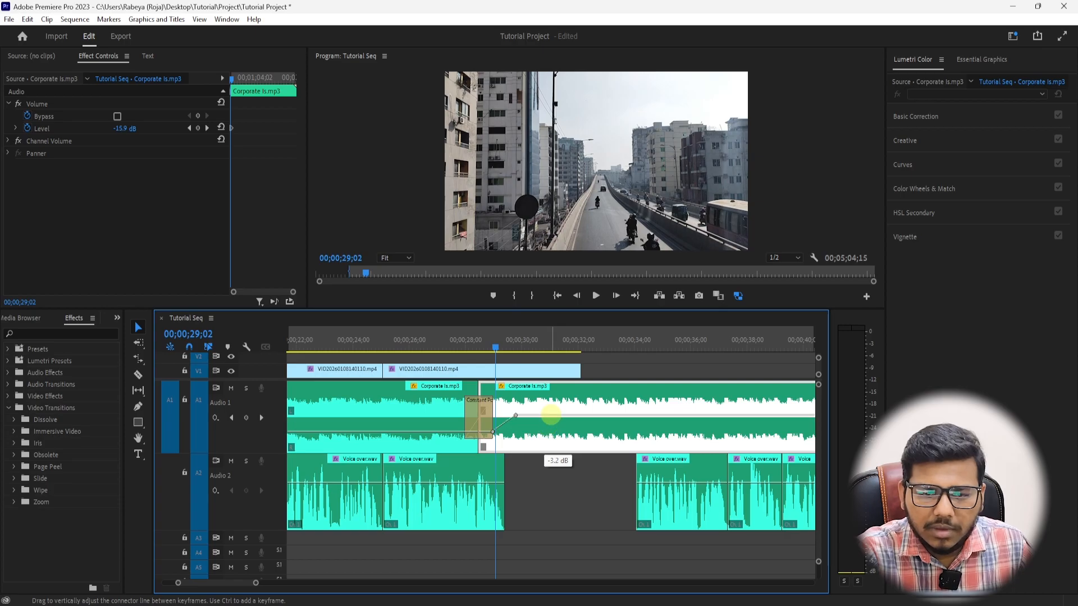
key("space")
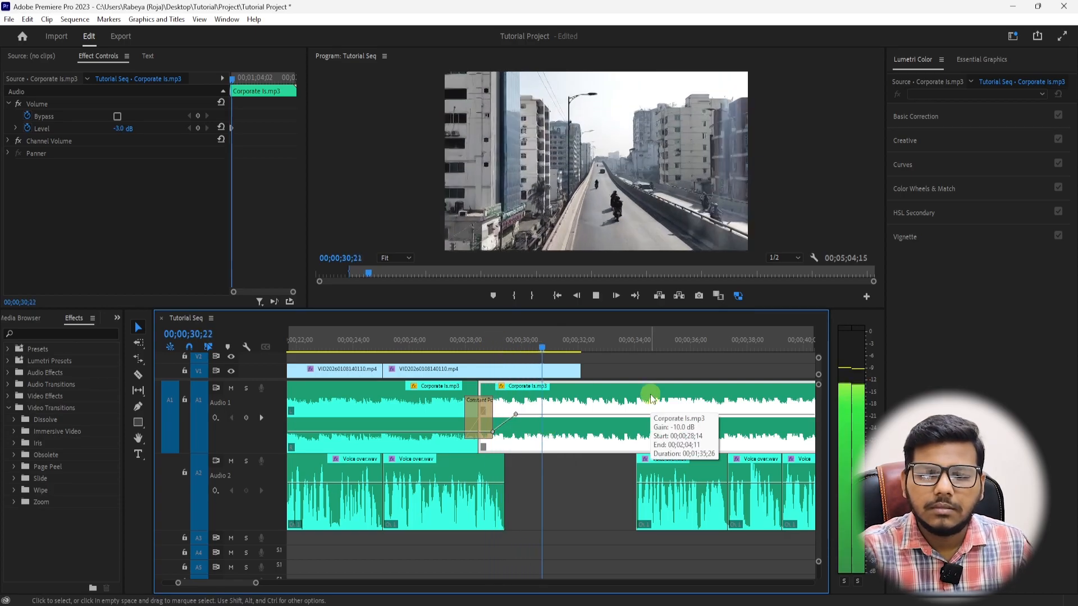
left_click(476, 341)
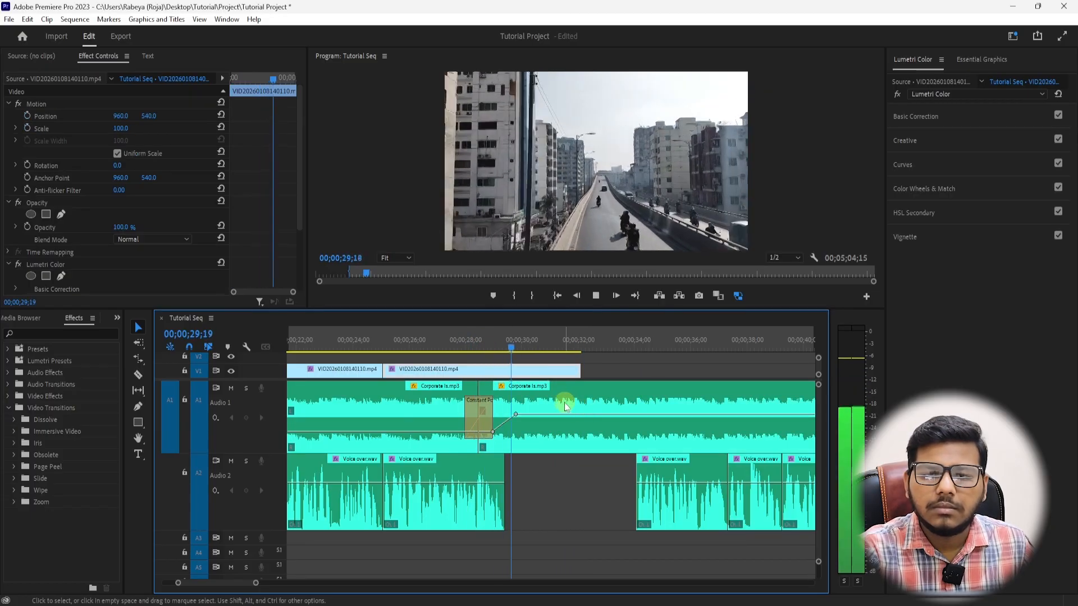
key("space")
Extend the last street clip into the voice-over gap, split it at 00;00;32;08, and delete the excess.
left_click(524, 351)
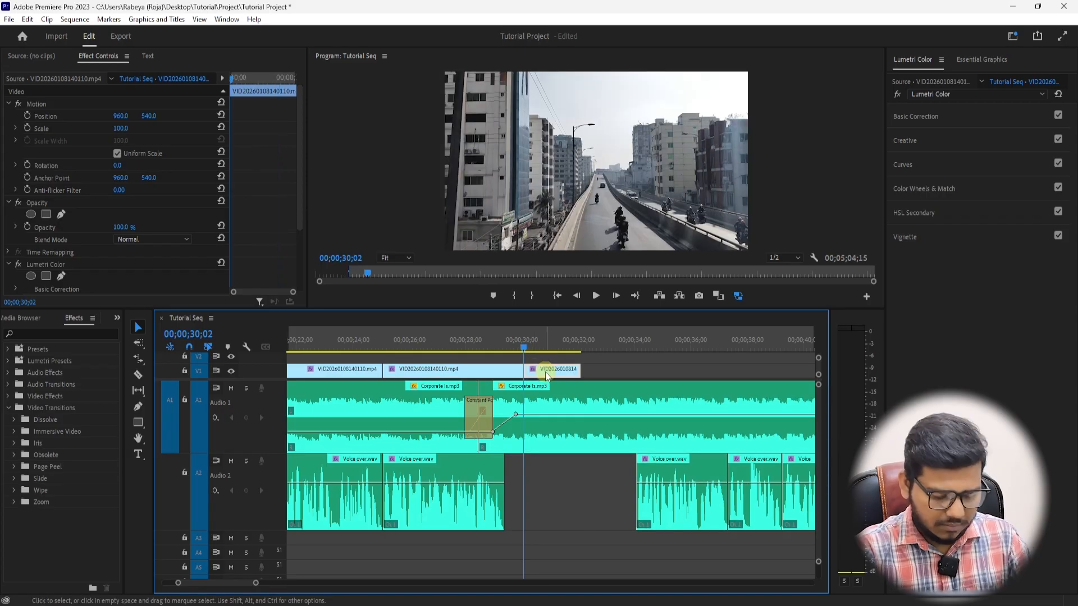
left_click_drag(579, 373, 753, 373)
key("space")
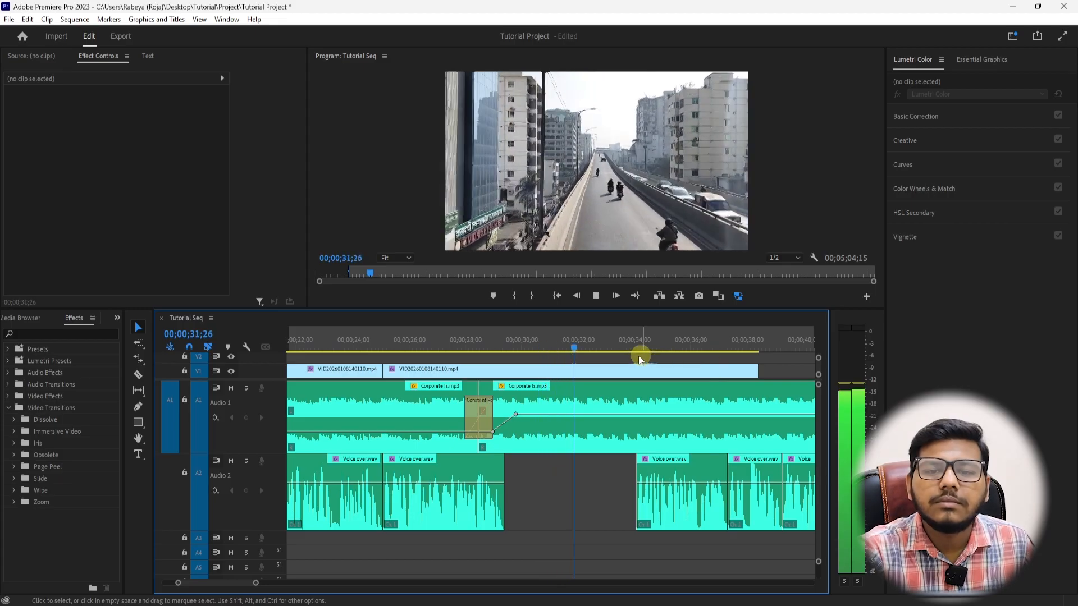
left_click(587, 348)
key("ctrl+k")
left_click(593, 370)
key("Delete")
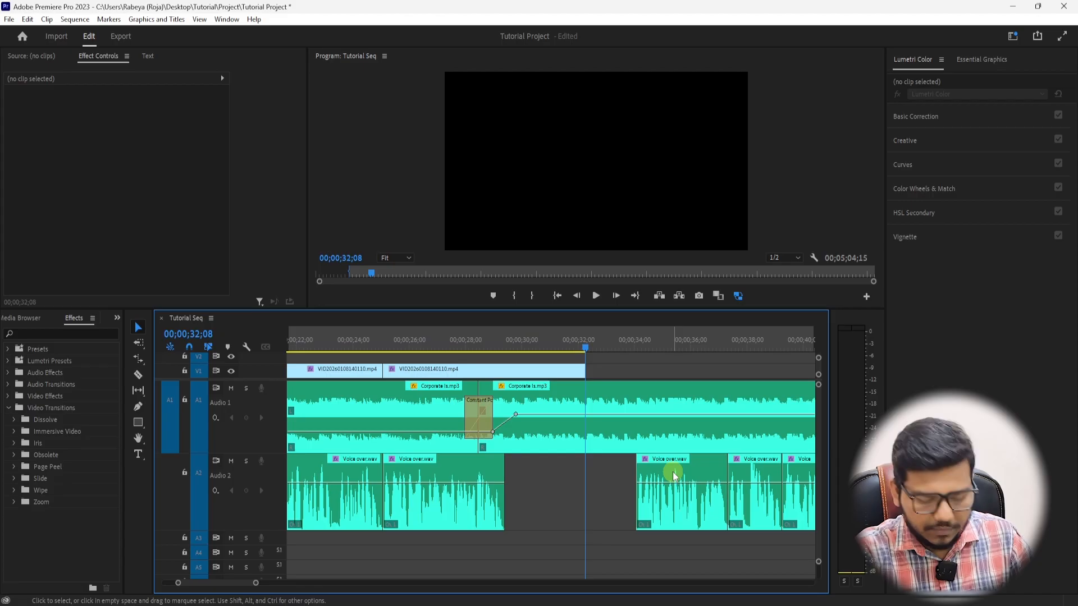
Select all voice-over clips after the gap and move them earlier to start at 00;00;32;08.
key("minus")
key("minus")
left_click_drag(754, 478, 534, 511)
key("equal")
left_click_drag(589, 474, 569, 473)
Split the later street footage around the flyover shot that ends at 00;03;40;25 and cut that segment out.
key("minus")
key("minus")
key("minus")
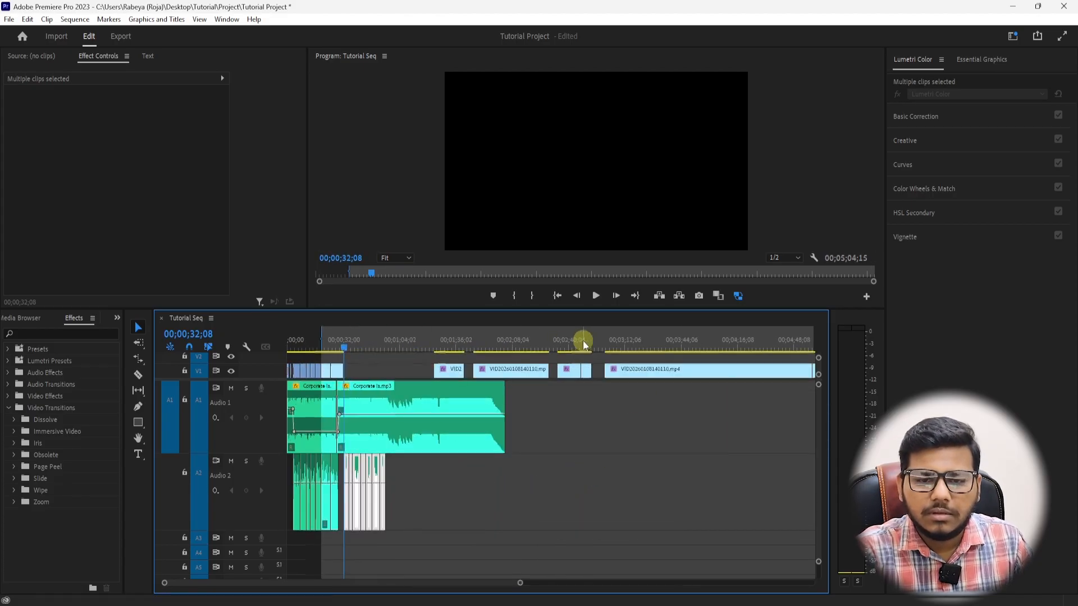
key("minus")
left_click(452, 347)
key("equal")
key("equal")
left_click_drag(552, 347, 671, 349)
key("ctrl+k")
key("ctrl+k")
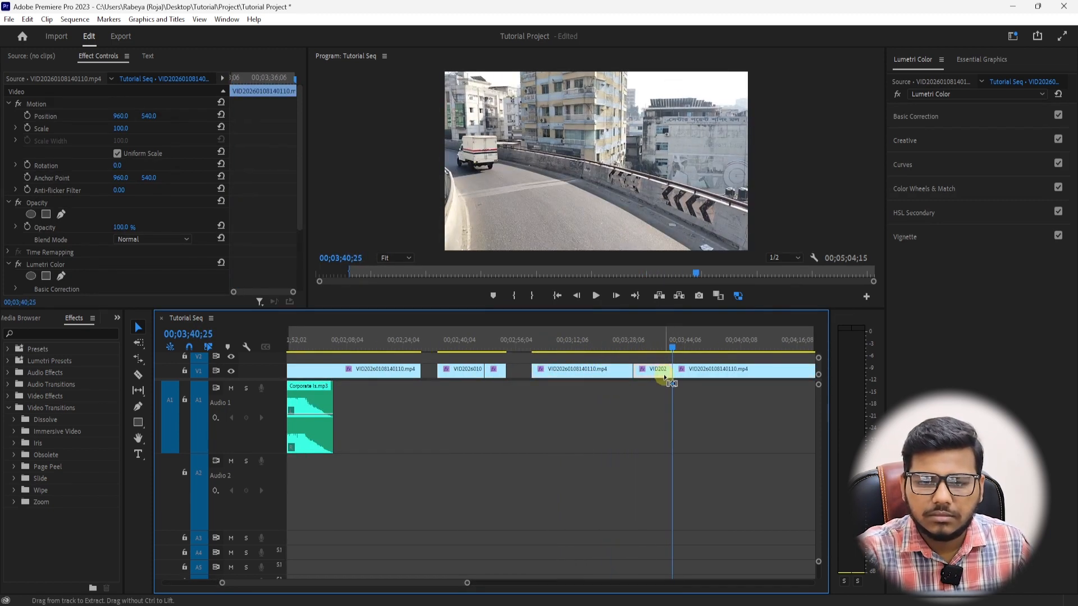
key("Delete")
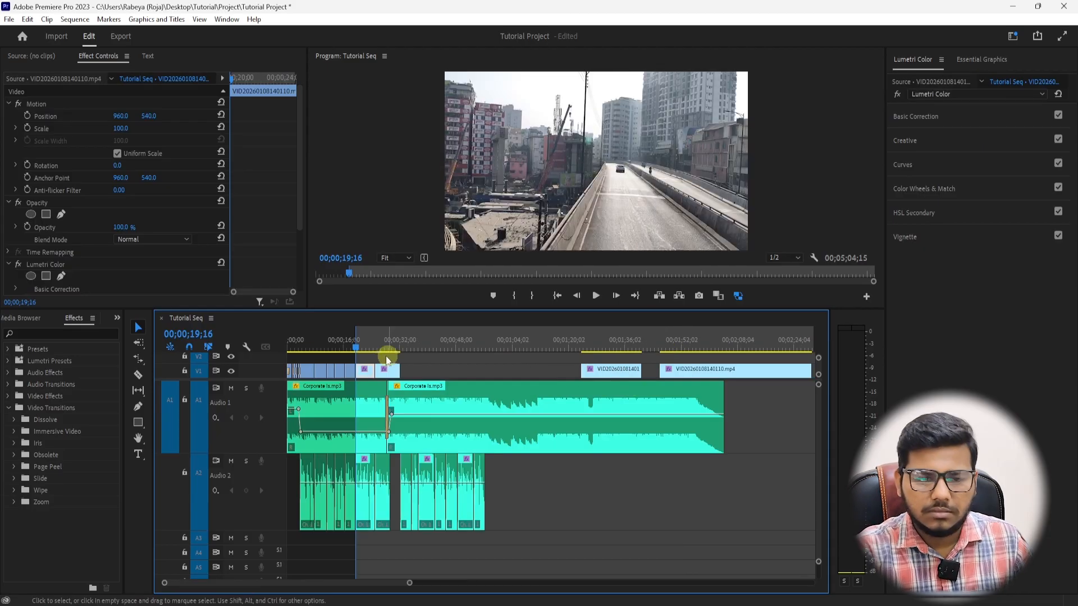
Play the voice-over into the gap and place the cut-out flyover segment on V1 from about 00;00;30;03.
left_click(376, 343)
key("space")
key("equal")
key("equal")
key("equal")
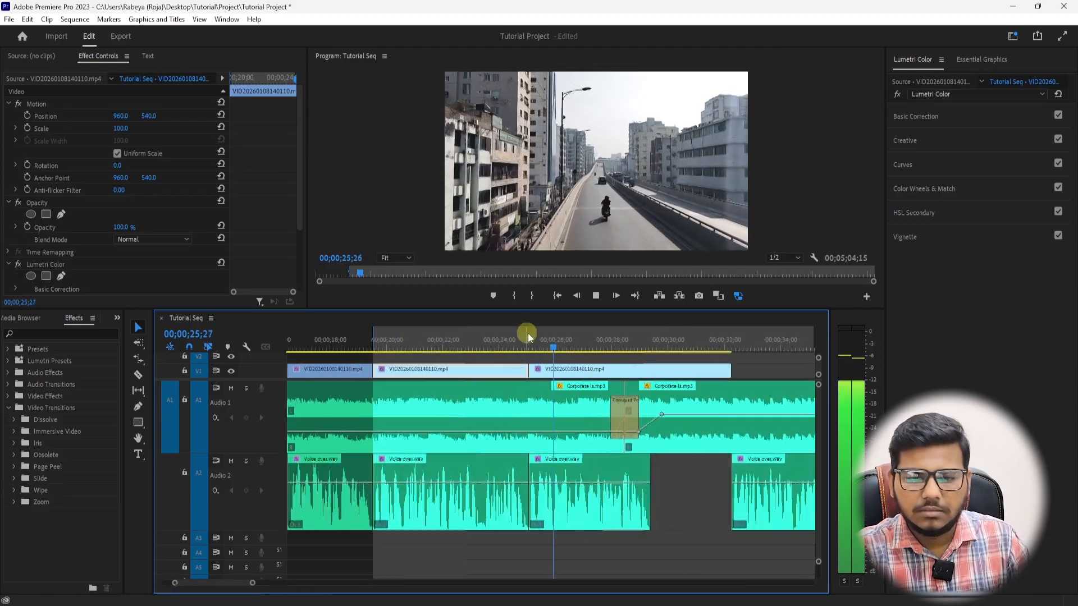
left_click(639, 347)
scroll(661, 385, "down", 2)
key("space")
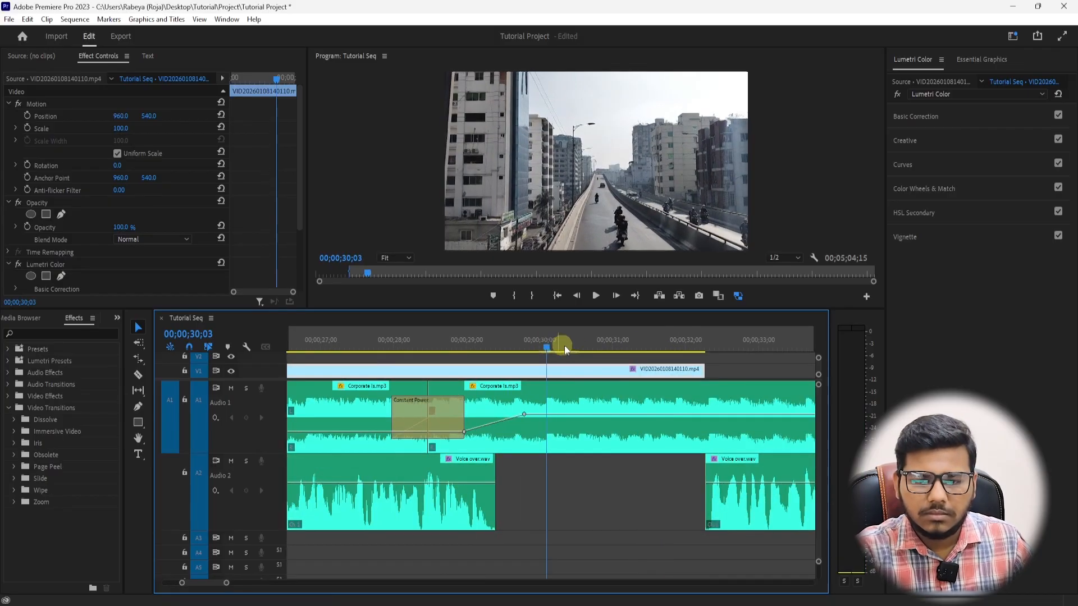
key("equal")
key("equal")
left_click(403, 340)
key("Up")
key("Up")
key("Up")
key("Up")
Split the flyover clip about half a second in and move a later portion of it up to the cut.
left_click(345, 339)
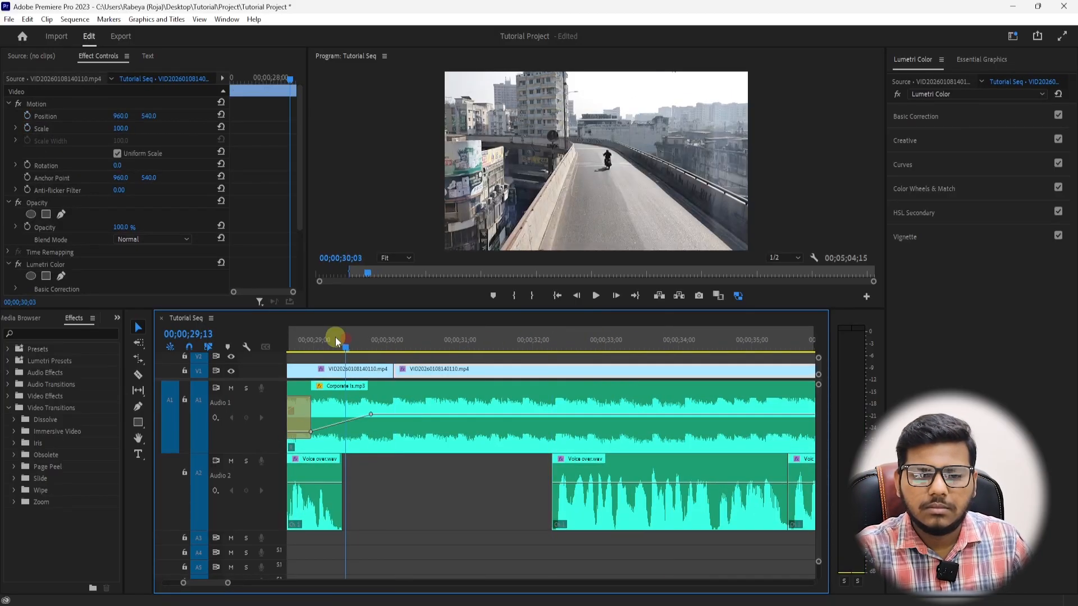
key("space")
left_click(421, 349)
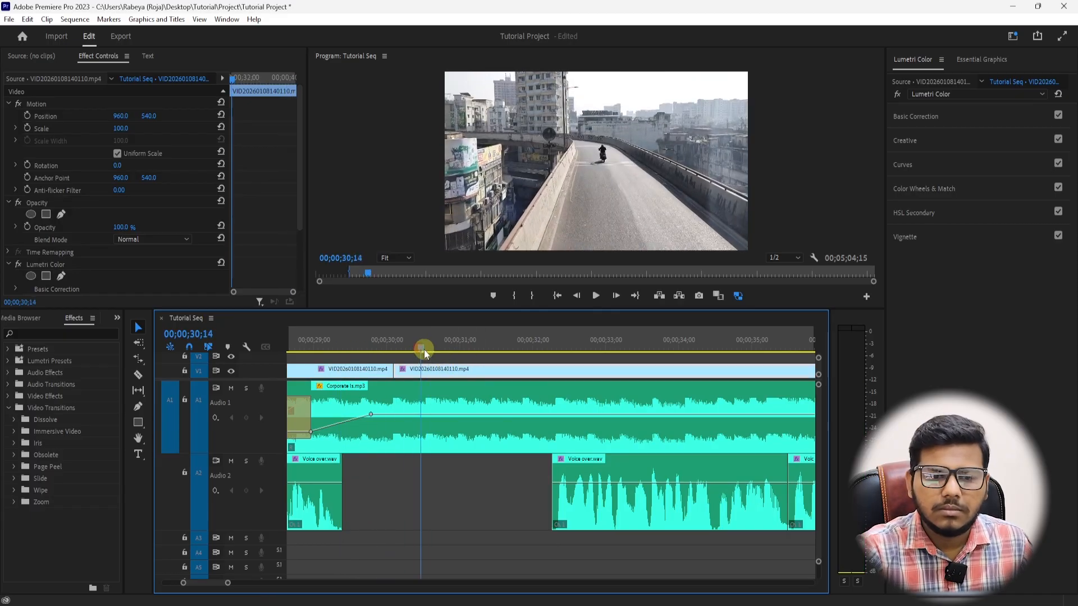
key("ctrl+k")
left_click_drag(427, 349, 625, 340)
key("minus")
key("minus")
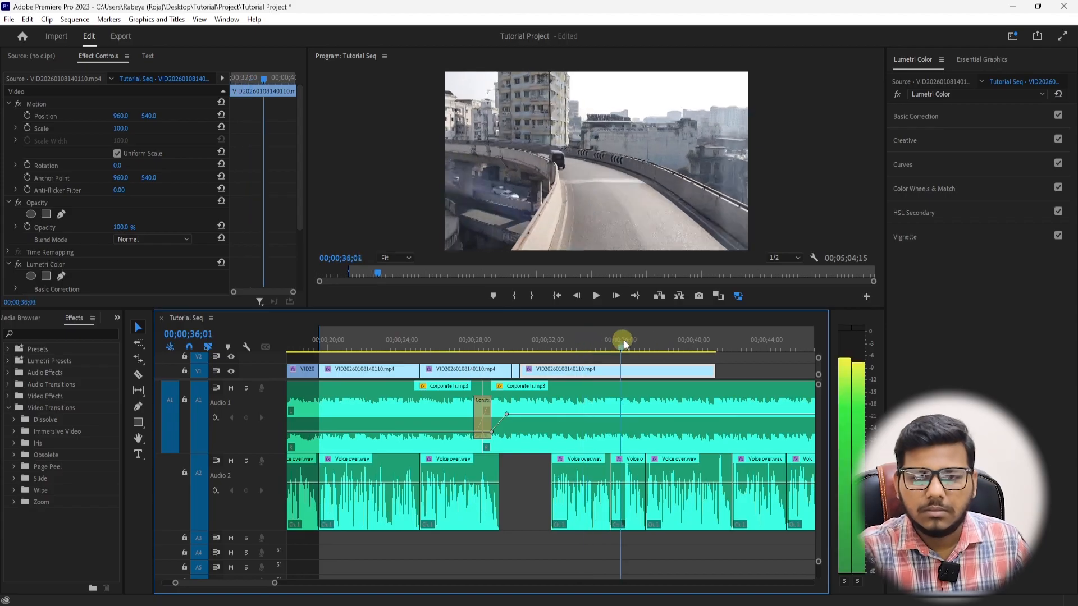
key("ctrl+k")
left_click_drag(672, 373, 543, 372)
Play the new cut, step forward frame by frame to 00;00;31;06, and split the truck shot there.
left_click(504, 348)
key("space")
key("space")
key("Right")
key("Right")
key("Right")
key("Right")
key("Right")
key("Right")
key("Right")
key("Right")
key("Right")
key("Right")
key("Right")
key("Right")
key("Right")
key("Right")
key("Right")
key("Right")
left_click_drag(539, 344, 529, 349)
key("Right")
key("Right")
key("Right")
key("Right")
key("Right")
key("equal")
key("equal")
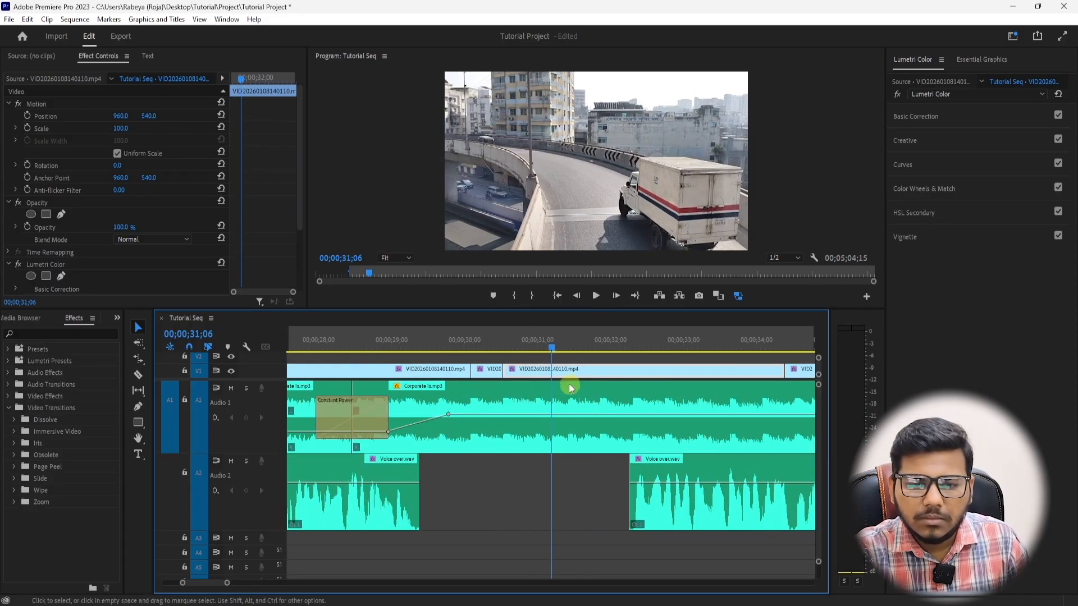
key("minus")
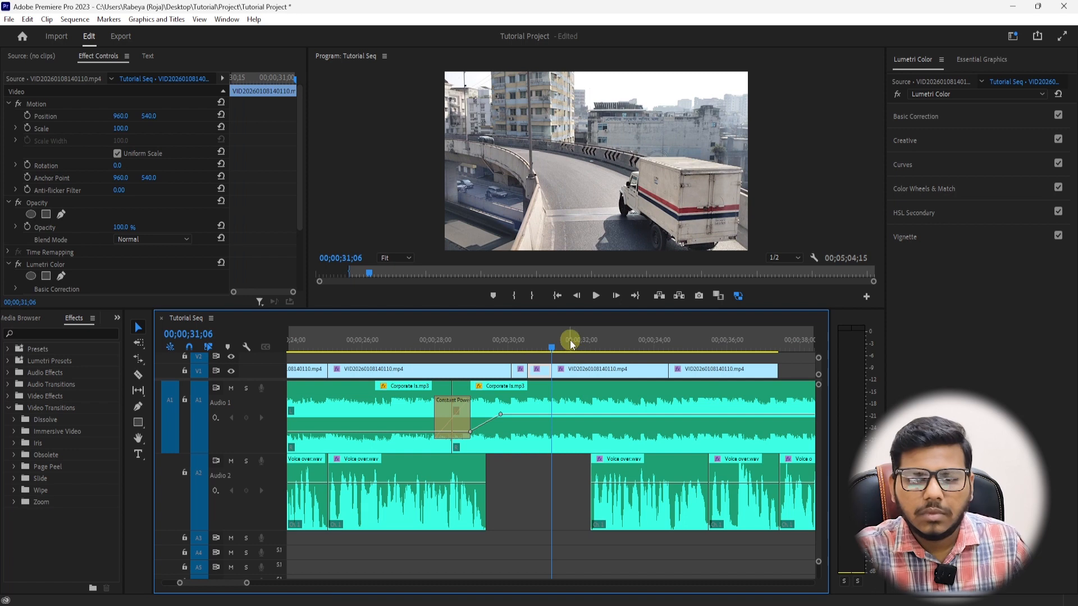
Remove the leftover flyover footage, place another street segment from 00;00;31;06, and play the gap back.
key("space")
key("space")
left_click(710, 375)
key("Delete")
key("minus")
left_click_drag(611, 371, 809, 371)
left_click_drag(607, 347, 581, 370)
key("ctrl+k")
left_click(659, 379)
left_click(524, 346)
key("space")
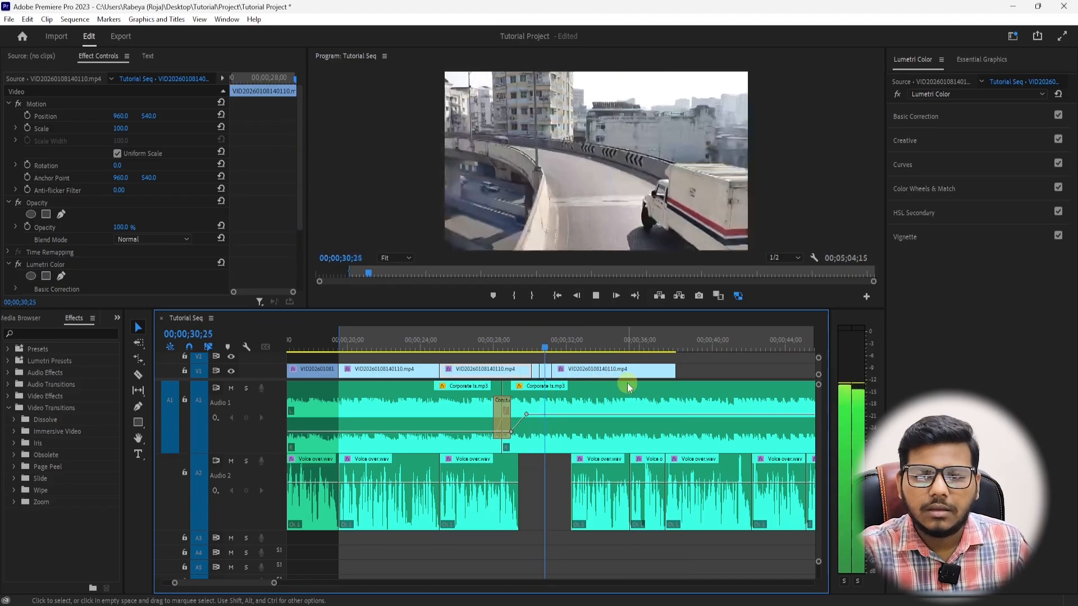
Split the new street segment at 00;00;31;29, delete its opening piece, and move the remainder against the truck shot.
left_click(569, 358)
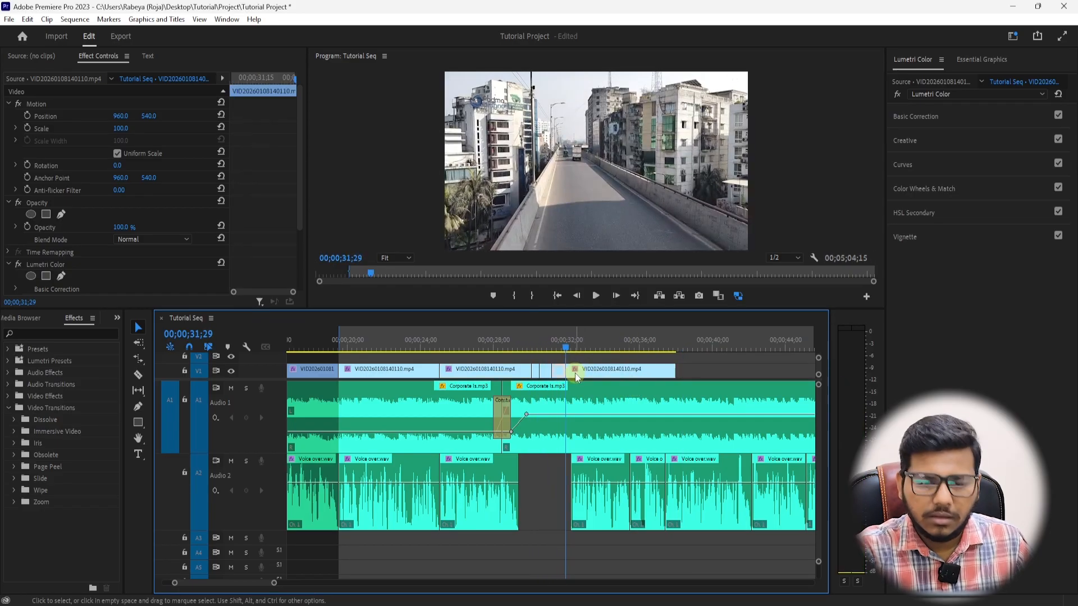
key("equal")
key("equal")
key("Delete")
left_click_drag(569, 372, 517, 370)
Play the montage, split the last street clip at 00;00;31;14, and bring the later motorbike shot up to the cut.
left_click(401, 341)
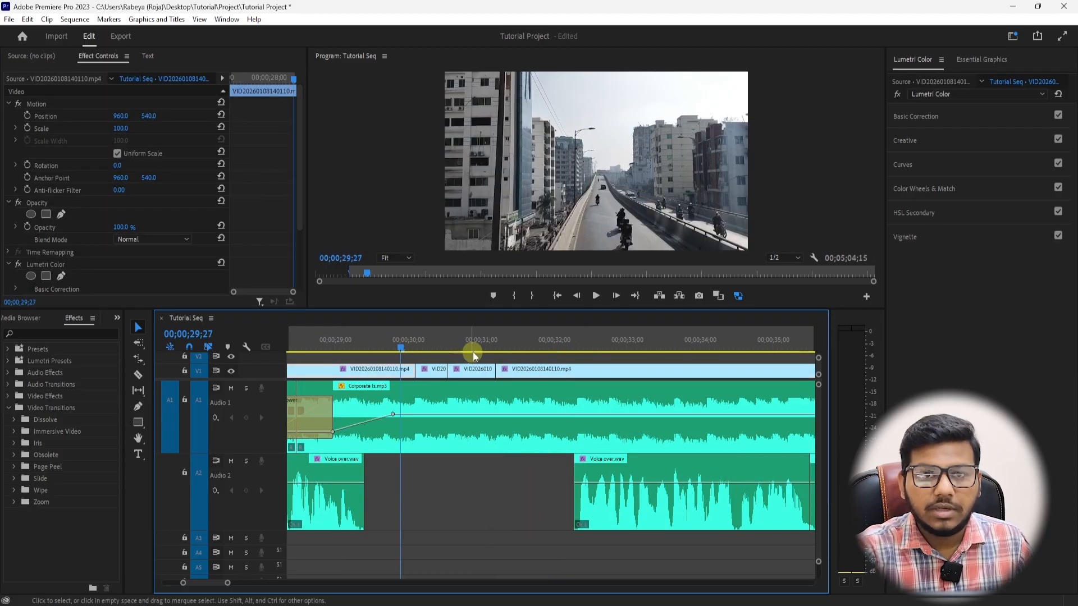
key("space")
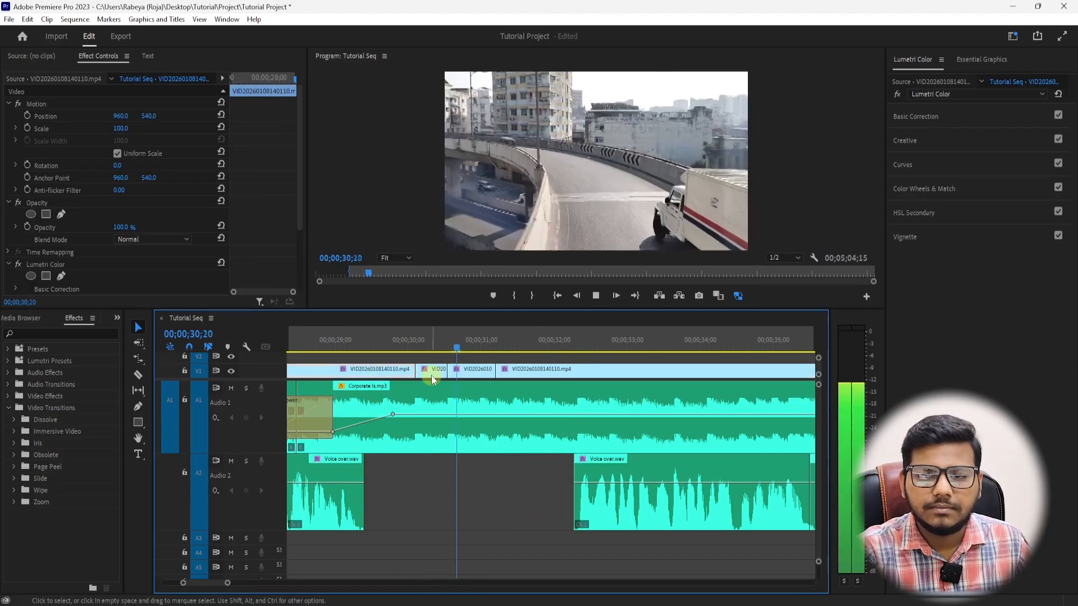
left_click_drag(530, 346, 705, 350)
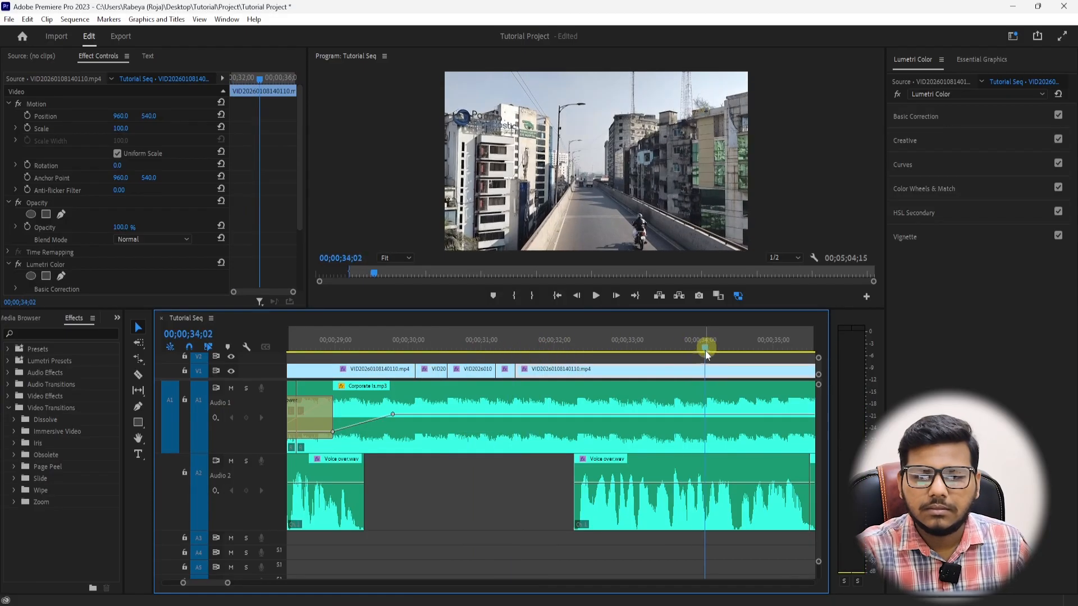
key("minus")
key("minus")
left_click_drag(562, 346, 469, 373)
key("Delete")
Split the motorbike shot at about 00;00;31;25 and replace the footage after it with the white car shot.
left_click_drag(453, 343, 785, 369)
left_click_drag(571, 342, 492, 375)
key("Delete")
Play the gap montage, split the last street clip at 00;00;32;09, delete the excess, and save the project.
left_click(379, 344)
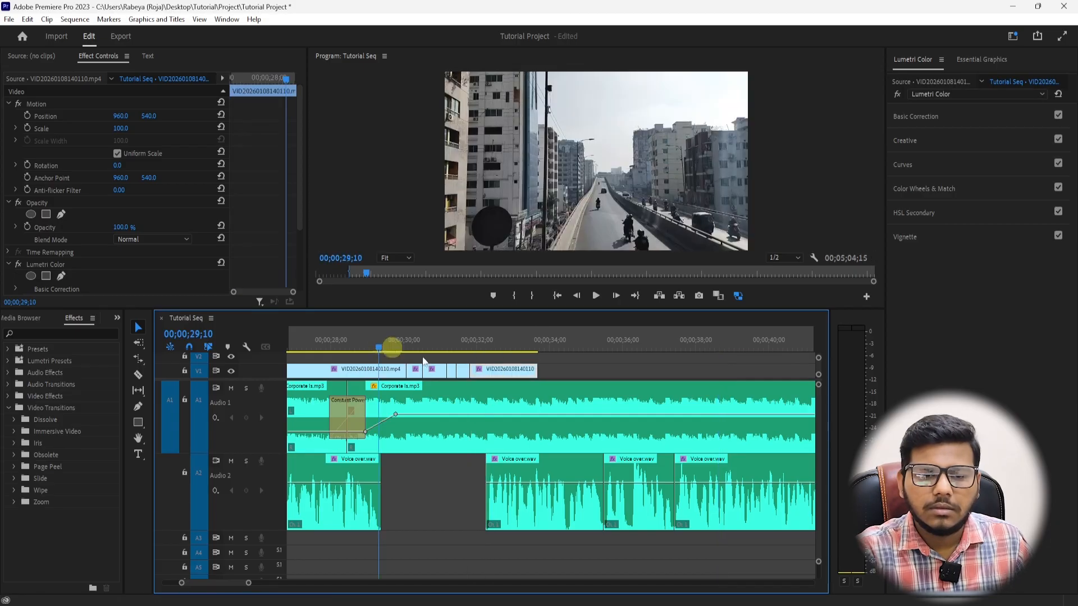
left_click(552, 402)
key("ctrl+s")
key("space")
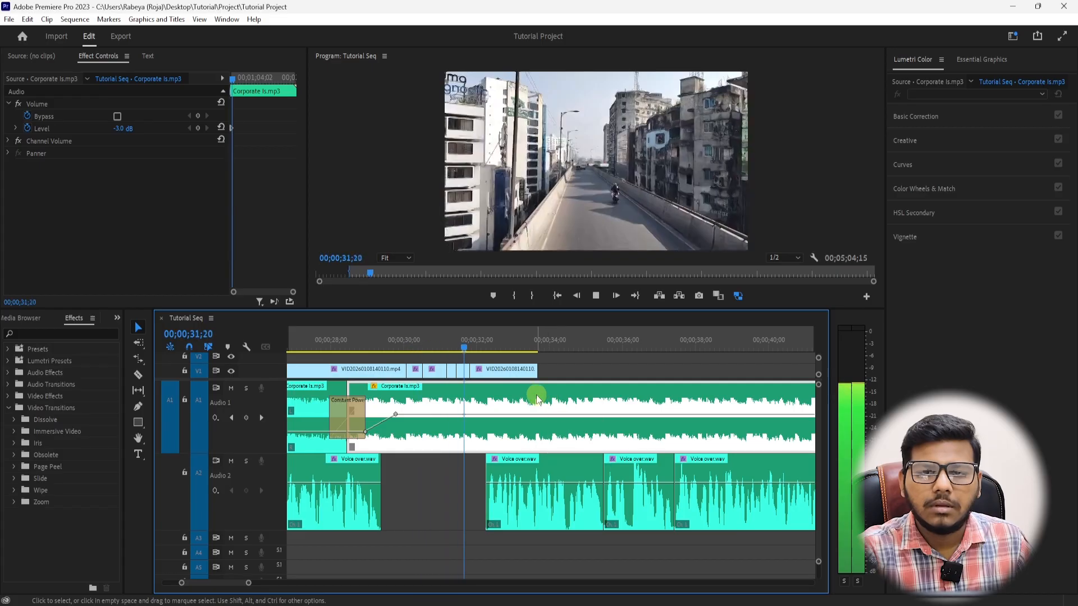
key("space")
left_click(488, 343)
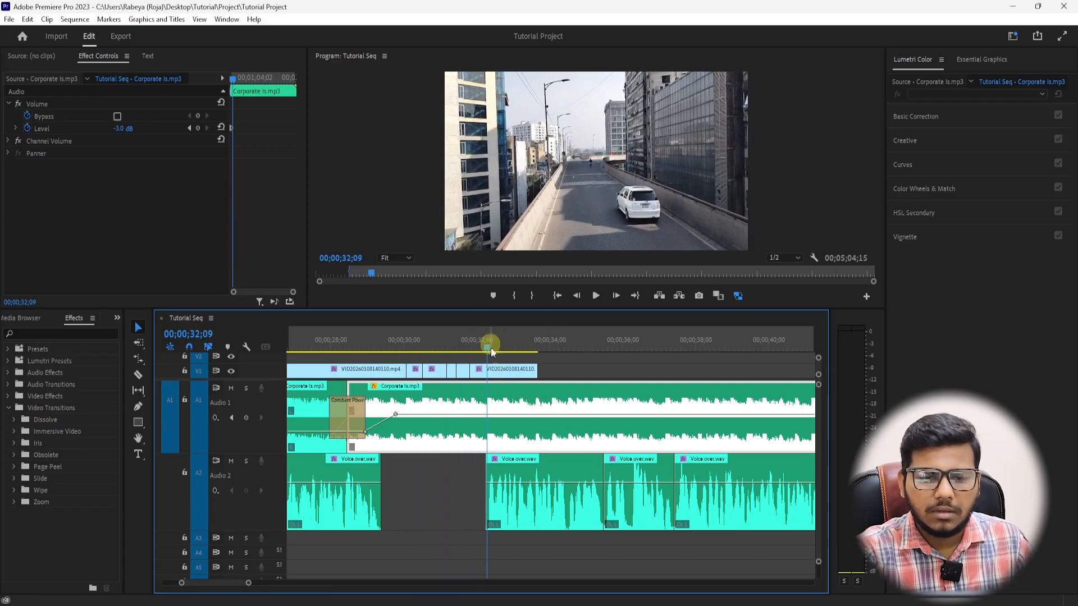
left_click(497, 370)
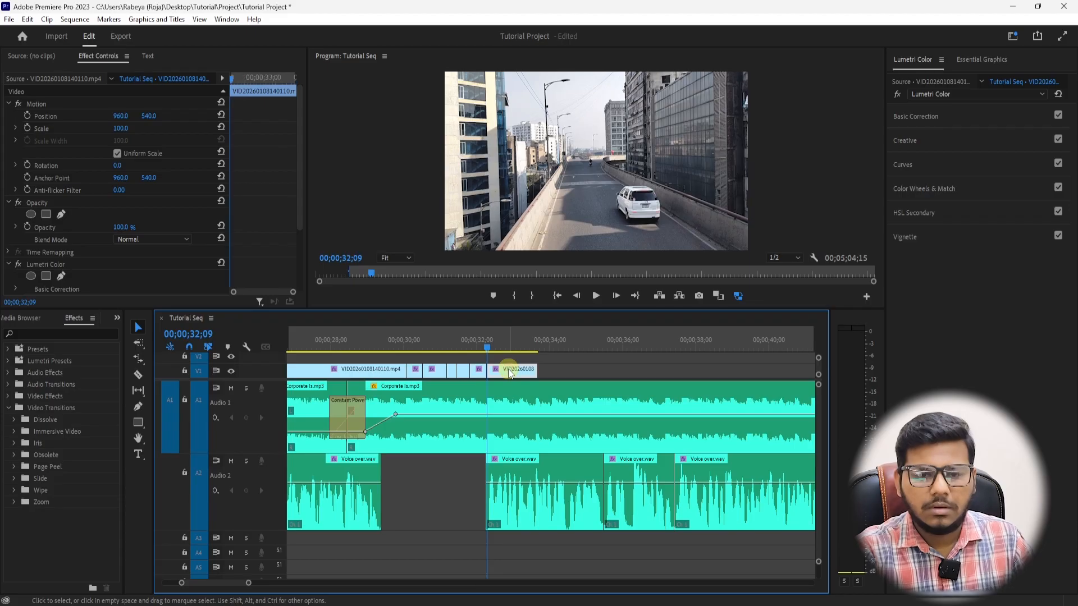
key("Delete")
key("ctrl+s")
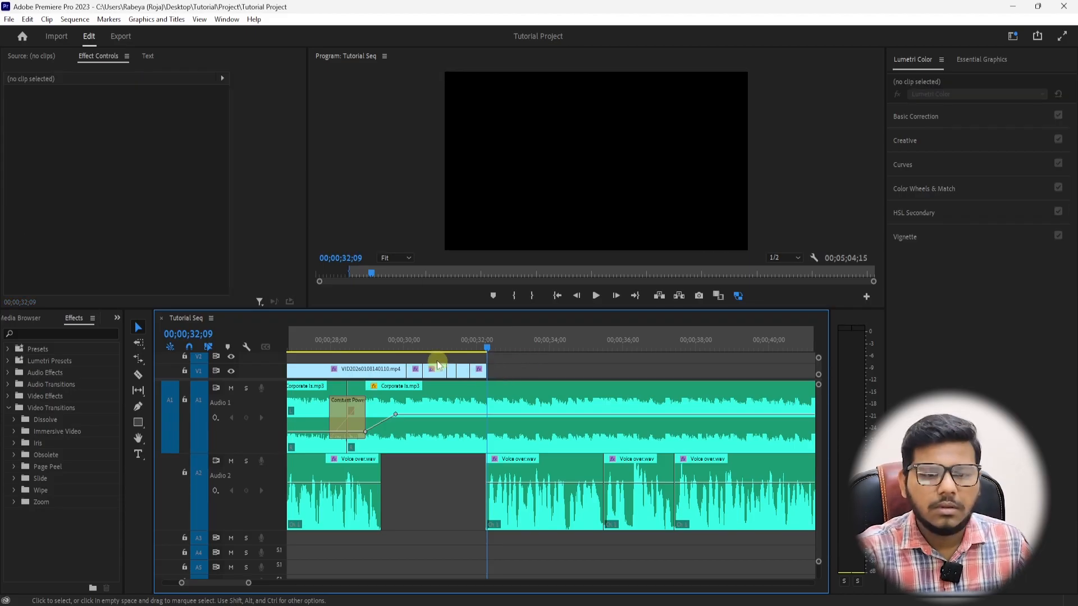
Copy the Additive Dissolve transition at the start of the first voice-over clip and return to the gap montage.
left_click(421, 345)
left_click(477, 365)
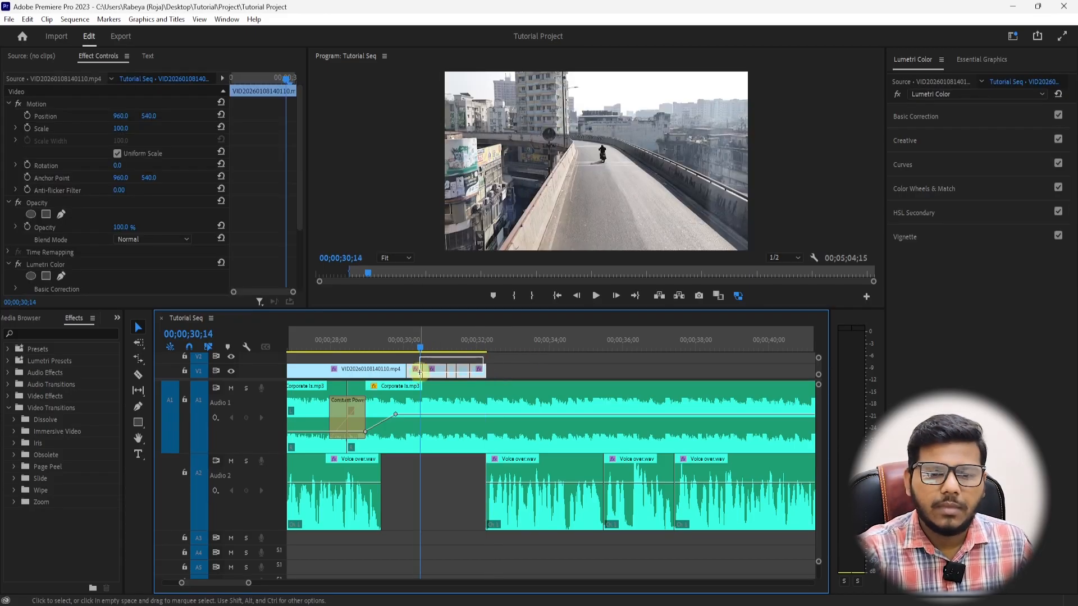
left_click_drag(420, 370, 421, 372)
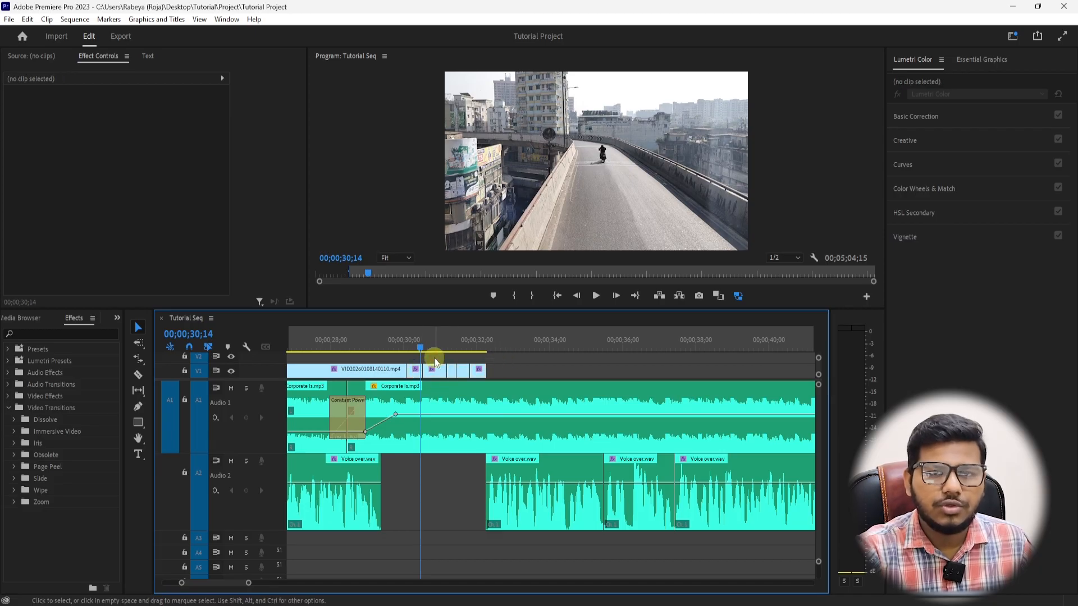
scroll(490, 367, "up", 2)
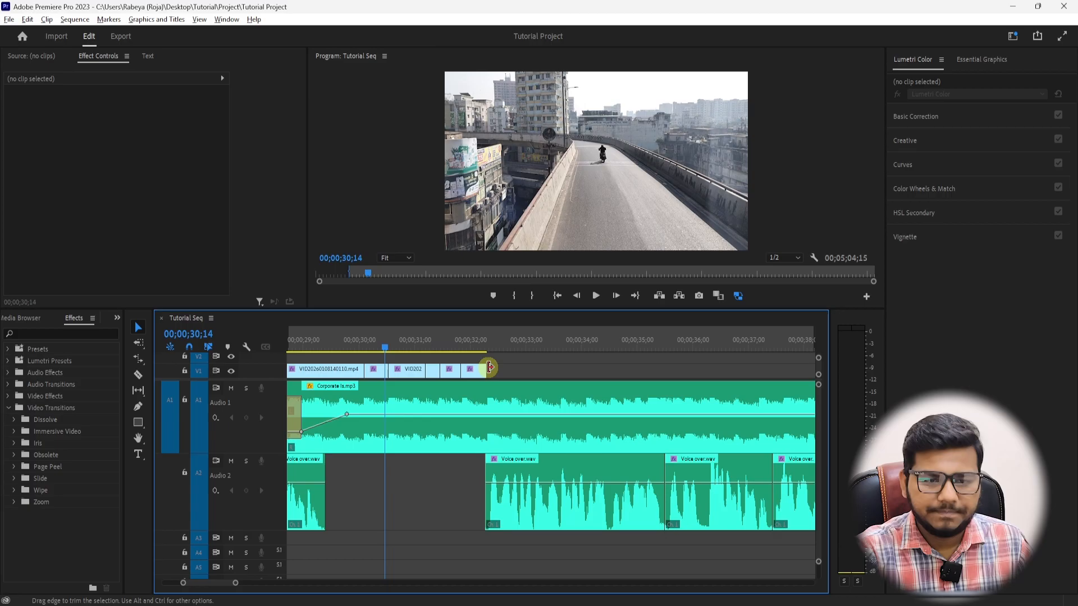
scroll(490, 368, "down", 3)
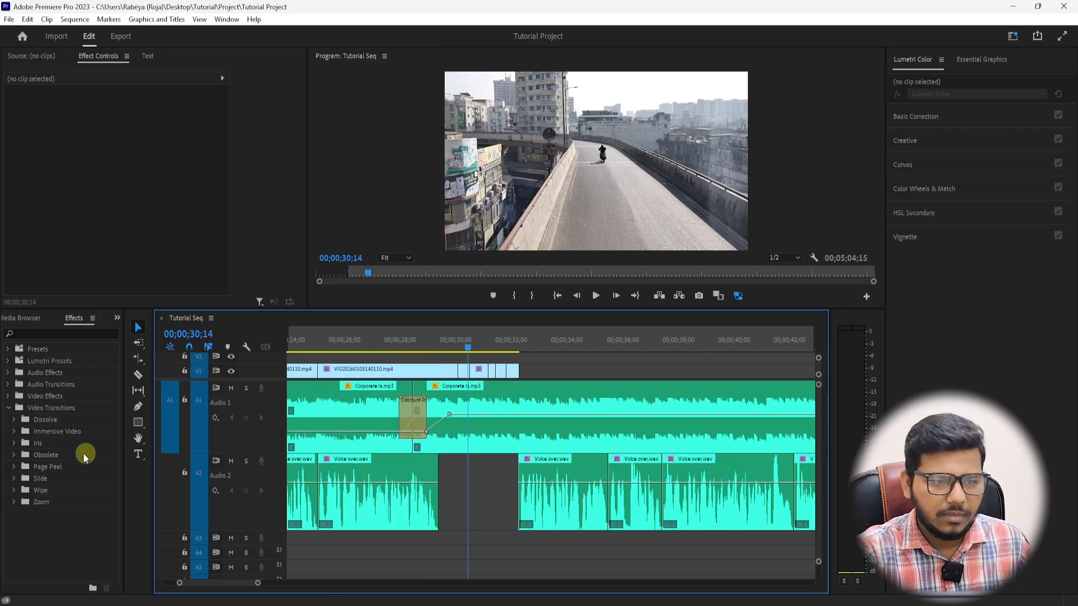
scroll(497, 386, "left", 10)
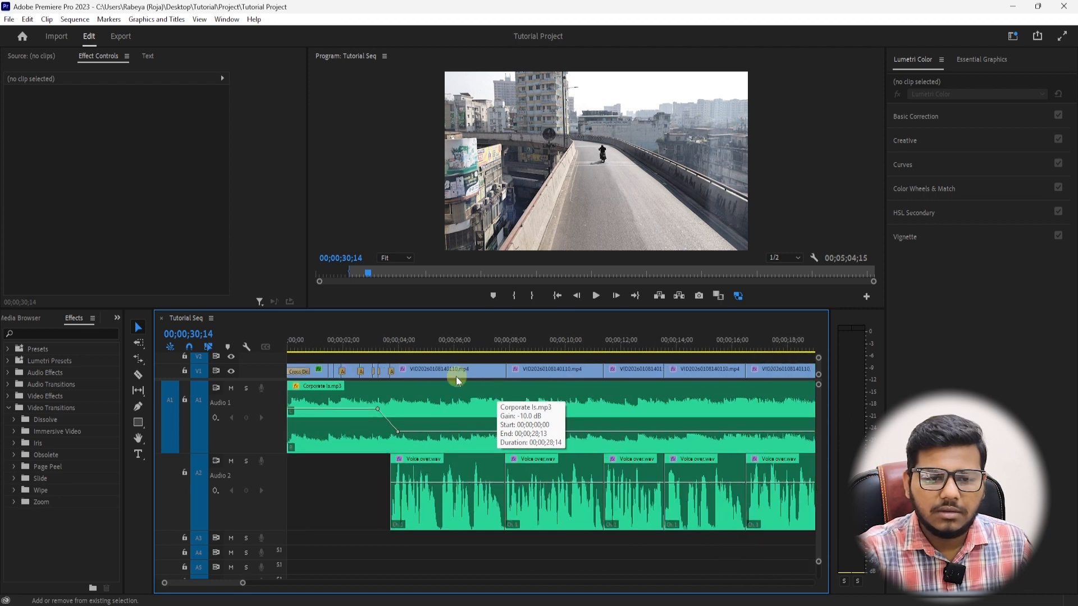
left_click(391, 372)
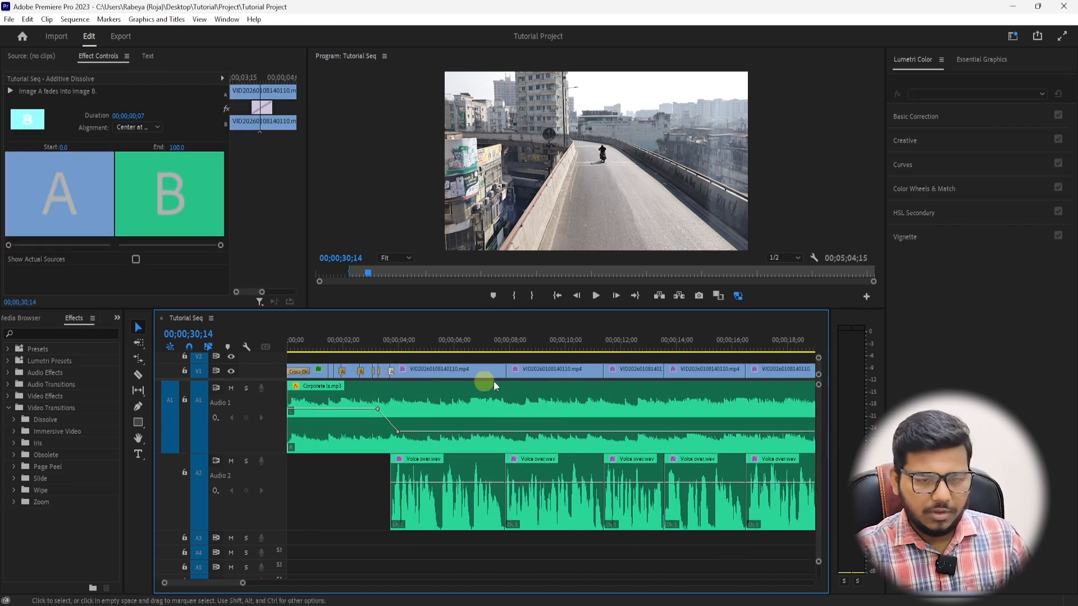
key("minus")
left_click_drag(716, 342, 719, 339)
key("equal")
key("equal")
key("equal")
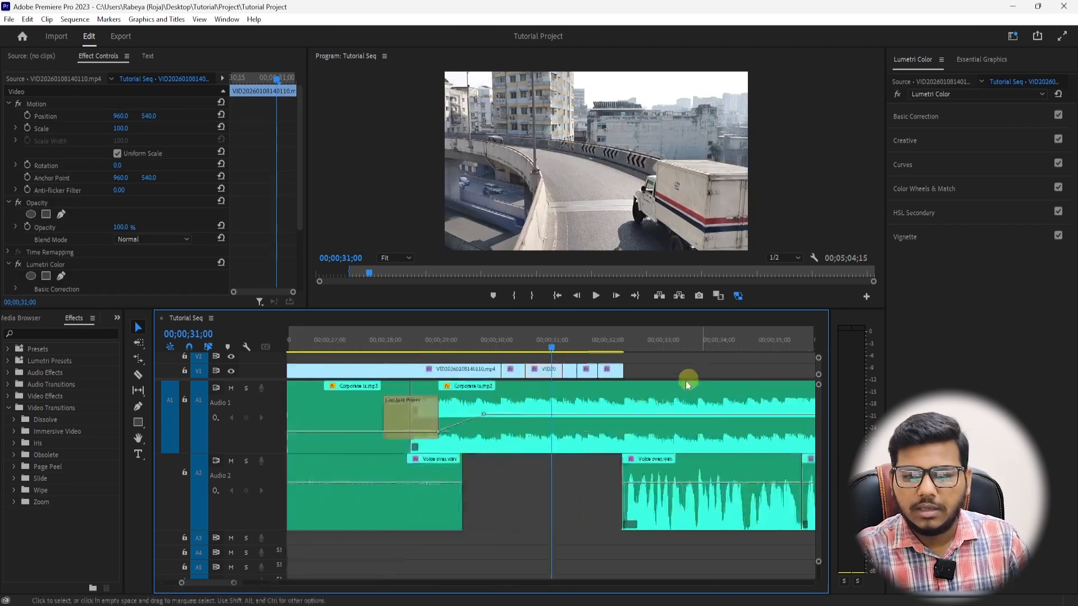
Paste the Additive Dissolve onto the five cuts between the short street clips in the voice-over gap.
left_click(437, 344)
left_click(452, 371)
key("ctrl+v")
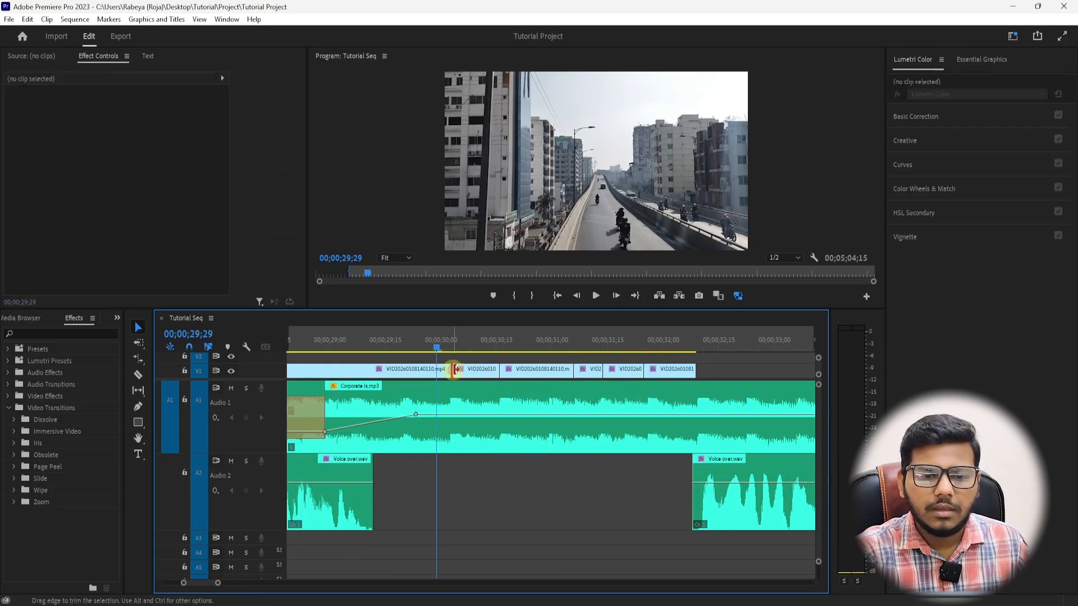
left_click(503, 343)
left_click(499, 370)
key("ctrl+v")
left_click(581, 343)
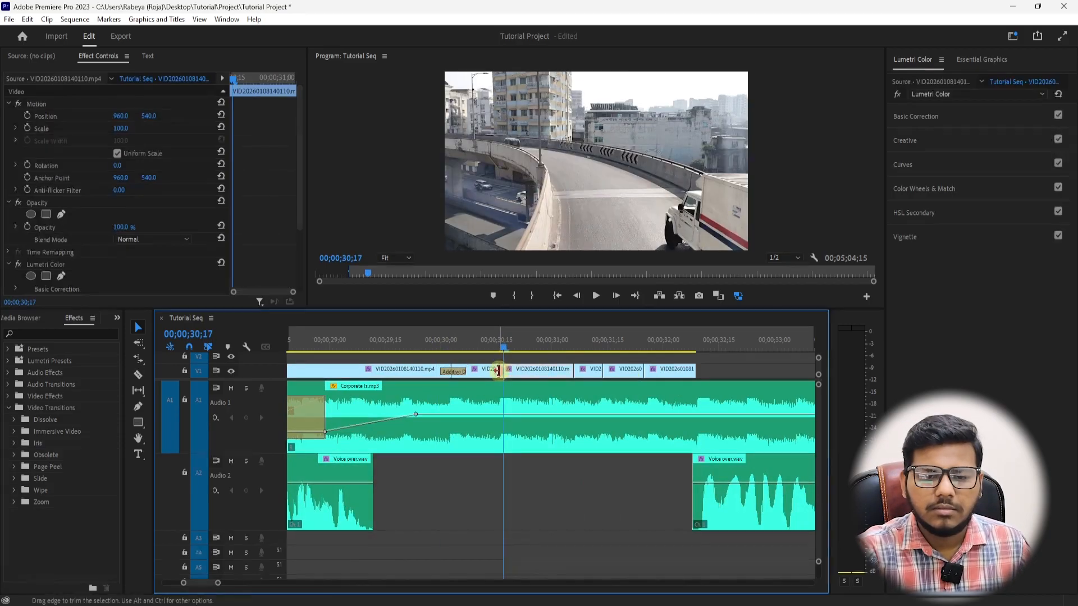
left_click(581, 369)
key("ctrl+v")
left_click(603, 343)
left_click(603, 370)
key("ctrl+v")
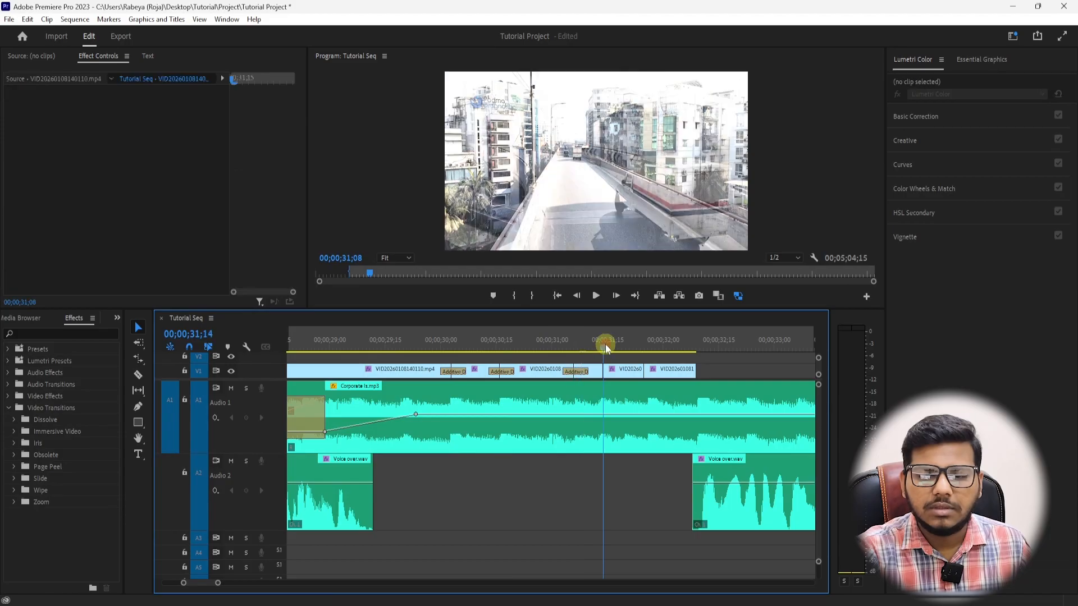
left_click(646, 340)
left_click(645, 370)
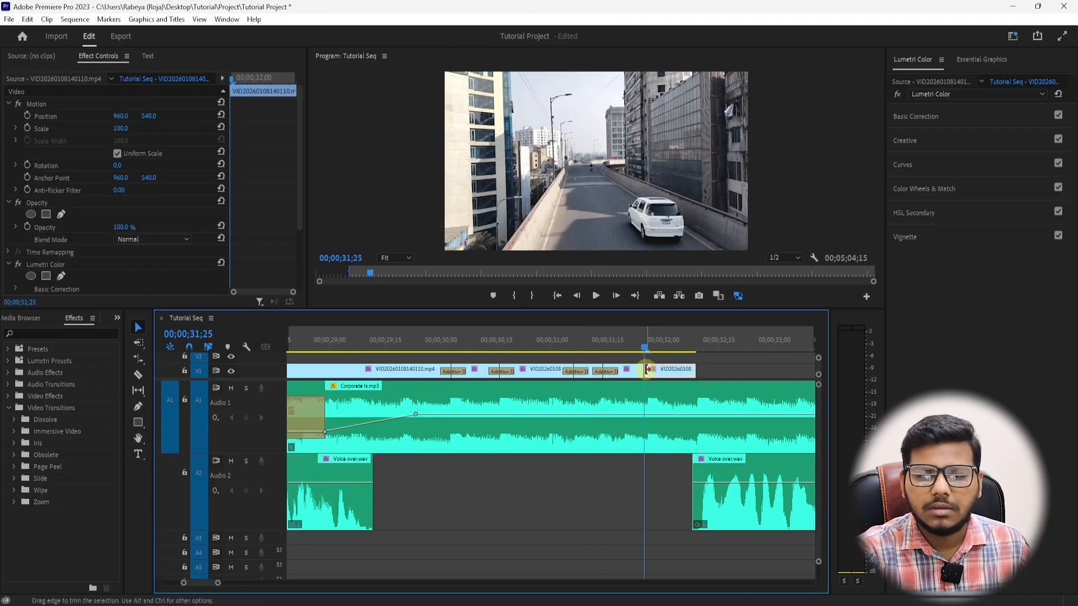
key("ctrl+v")
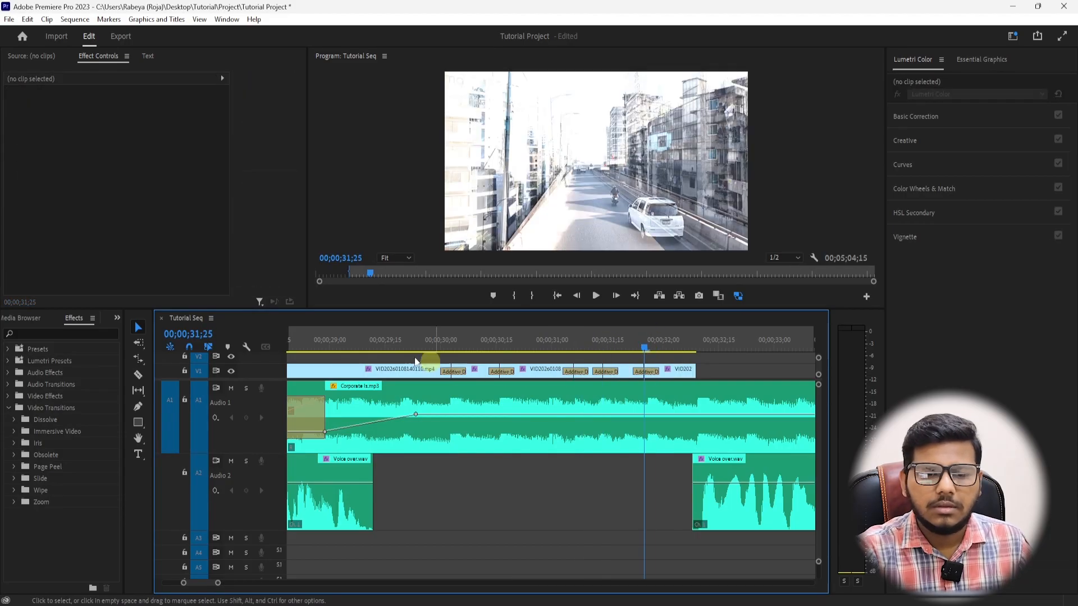
Play back the dissolves across the gap montage and continue into the following voice-over phrase.
left_click(416, 366)
key("space")
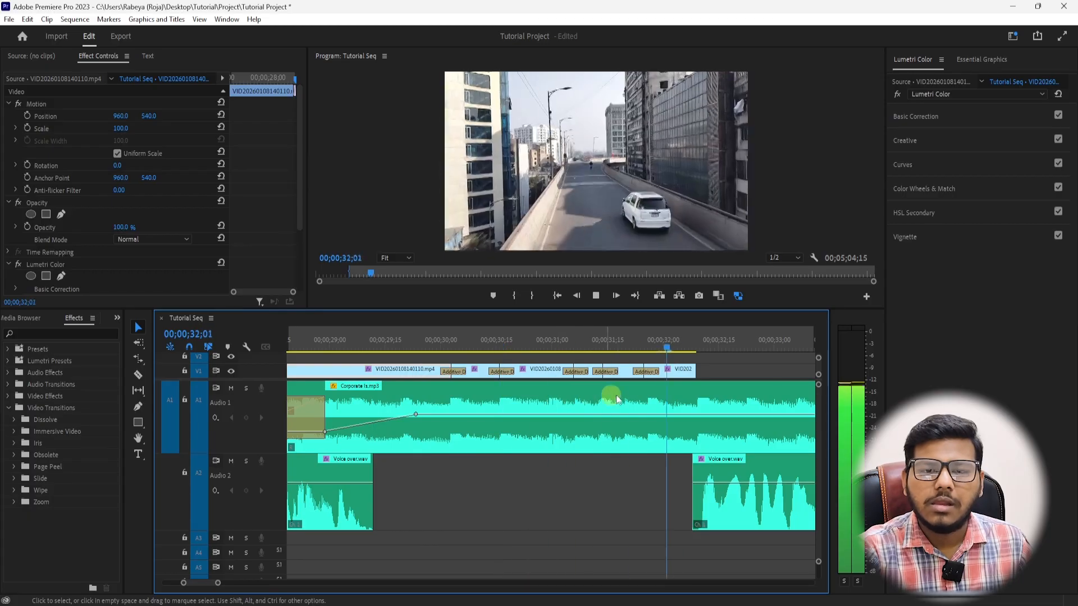
left_click(568, 400)
left_click(435, 344)
key("space")
left_click(608, 372)
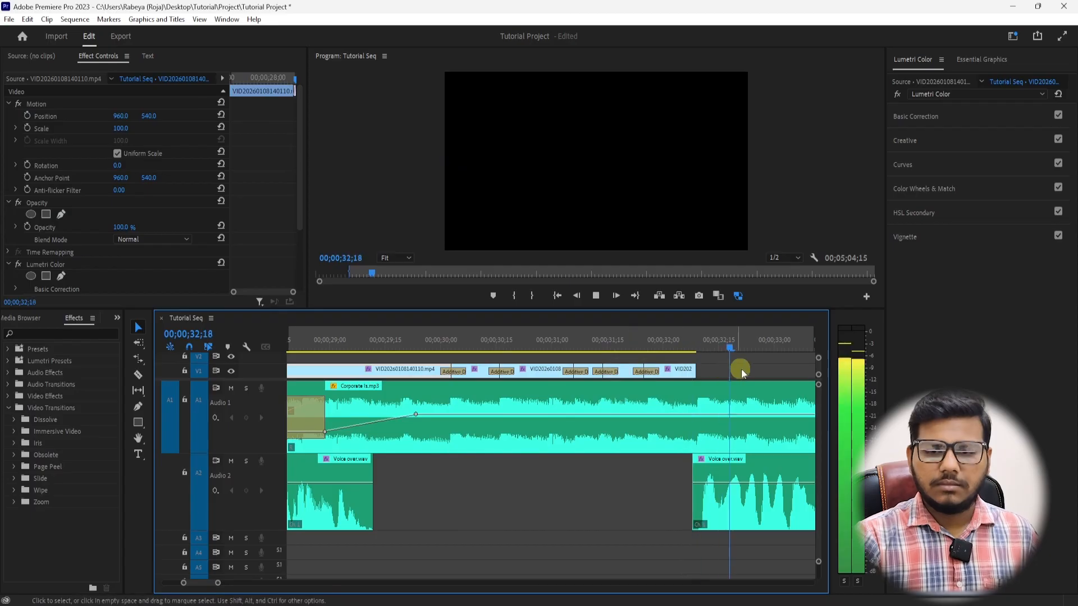
key("space")
left_click(740, 369)
key("minus")
key("minus")
key("space")
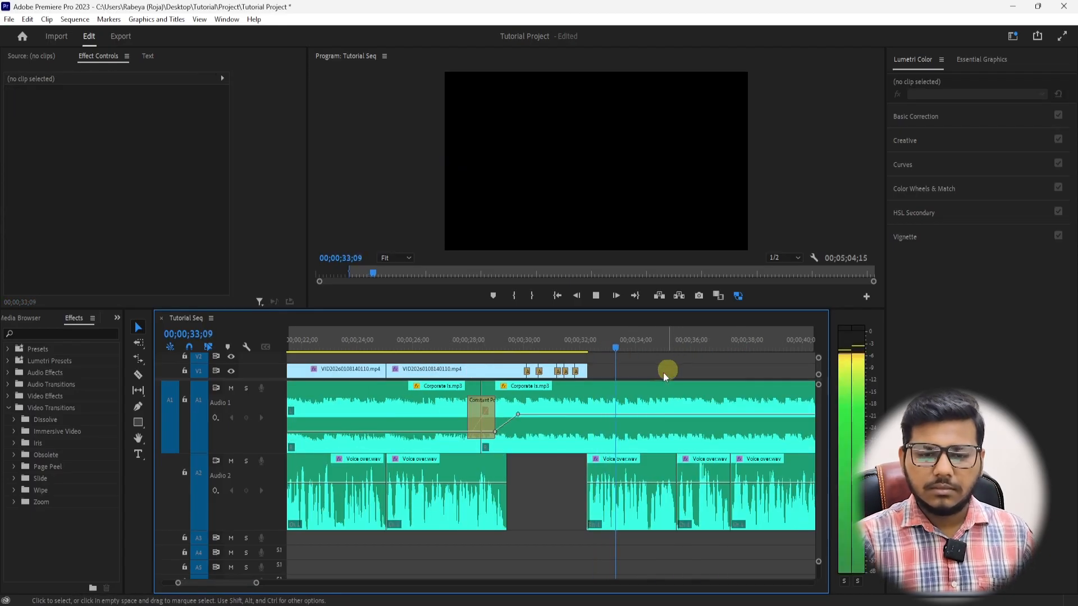
Keyframe the music's volume just before the voice-over resumes, lowering Corporate Is.mp3 to about -16 dB under the next phrase.
key("minus")
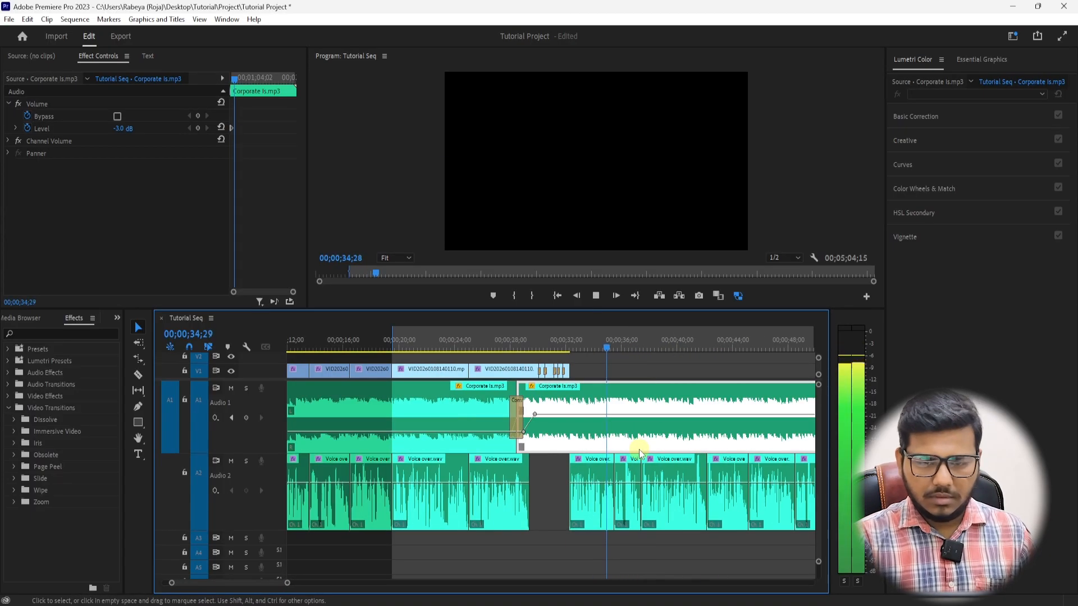
key("space")
key("equal")
key("equal")
left_click(368, 343)
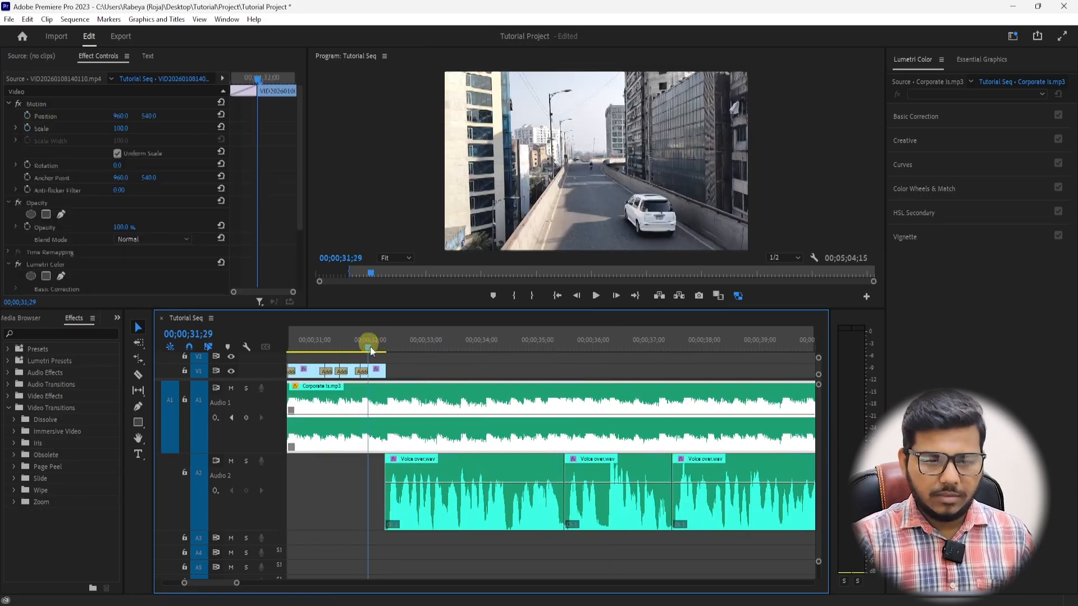
left_click(365, 414)
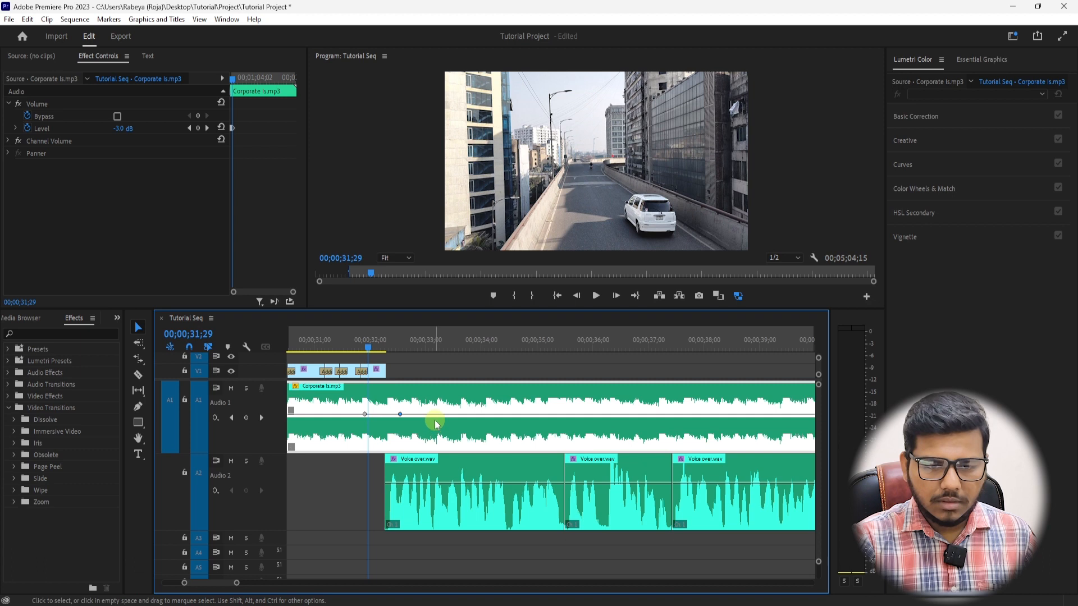
left_click_drag(434, 416, 436, 431)
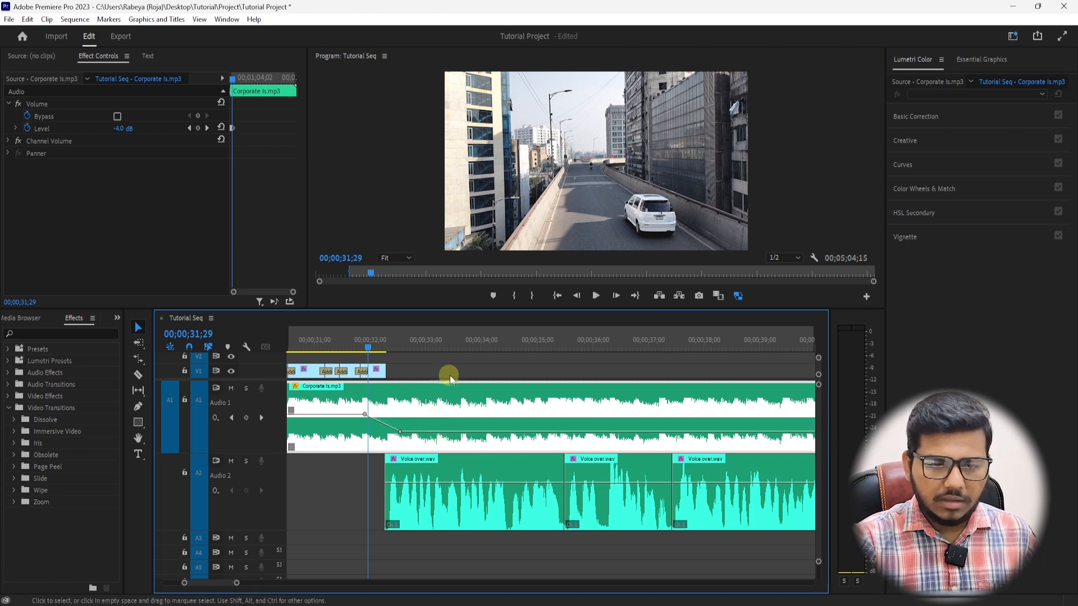
Play back the music's volume drop where the voice-over resumes and lock the Audio 1 track.
key("space")
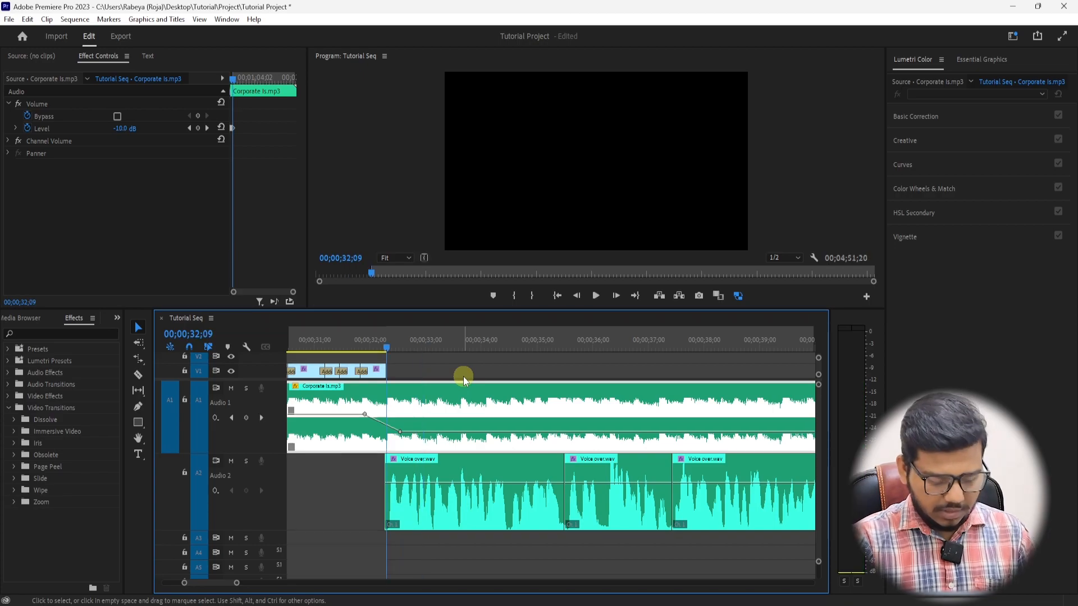
key("minus")
key("minus")
key("minus")
key("minus")
key("space")
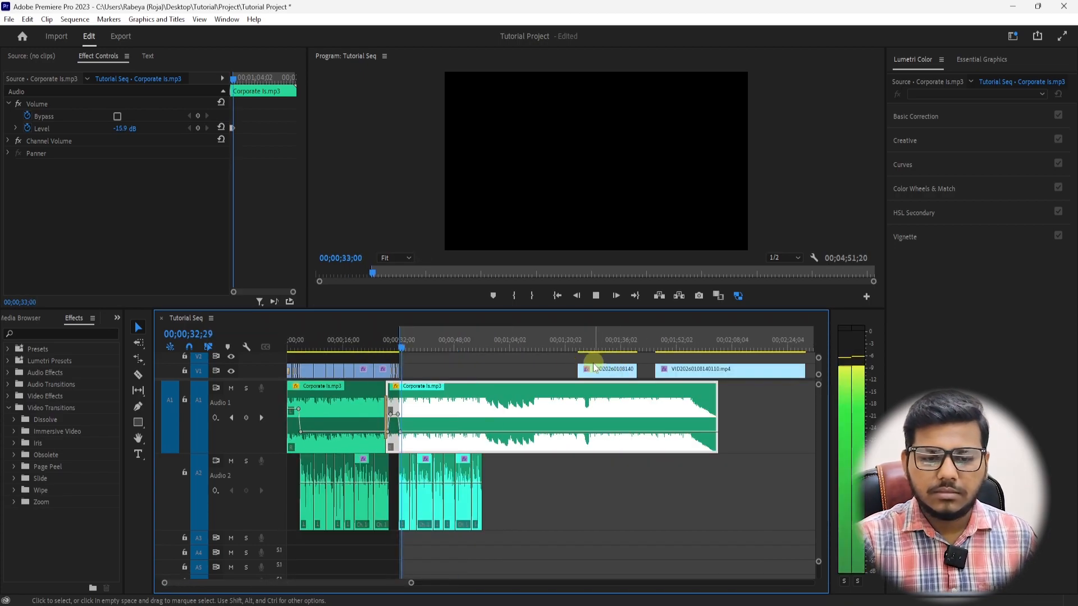
left_click(184, 400)
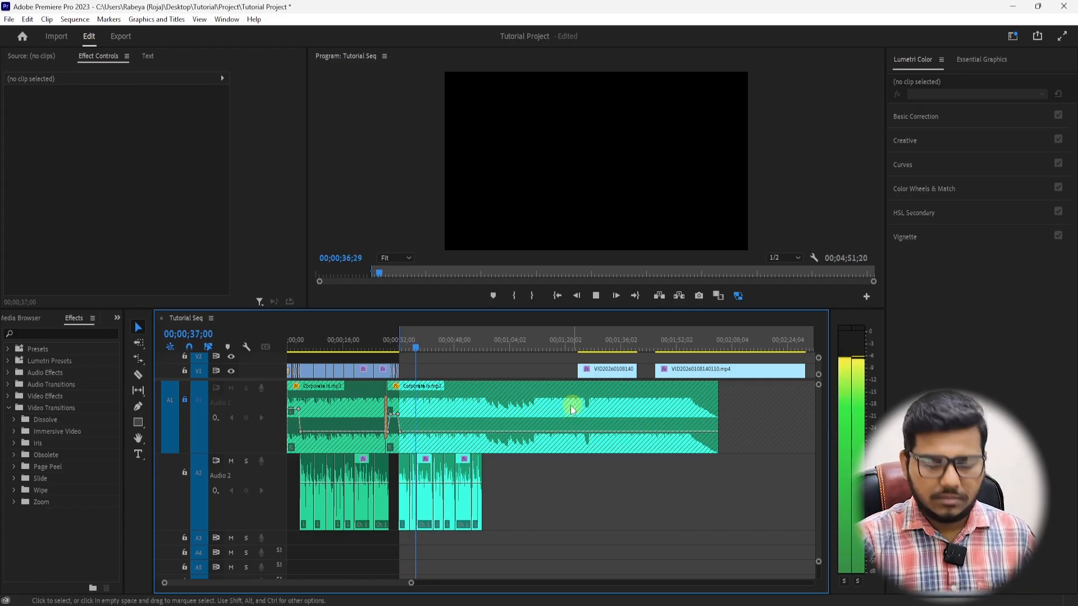
Find flyover footage around 00;03;05 in the sequence and place the clip at 00;00;32;09, directly after the gap montage.
key("minus")
key("space")
mouse_move(618, 345)
left_mouse_down()
mouse_move(649, 345)
mouse_move(471, 356)
mouse_move(620, 356)
mouse_move(760, 331)
mouse_move(657, 327)
mouse_move(612, 340)
left_mouse_up()
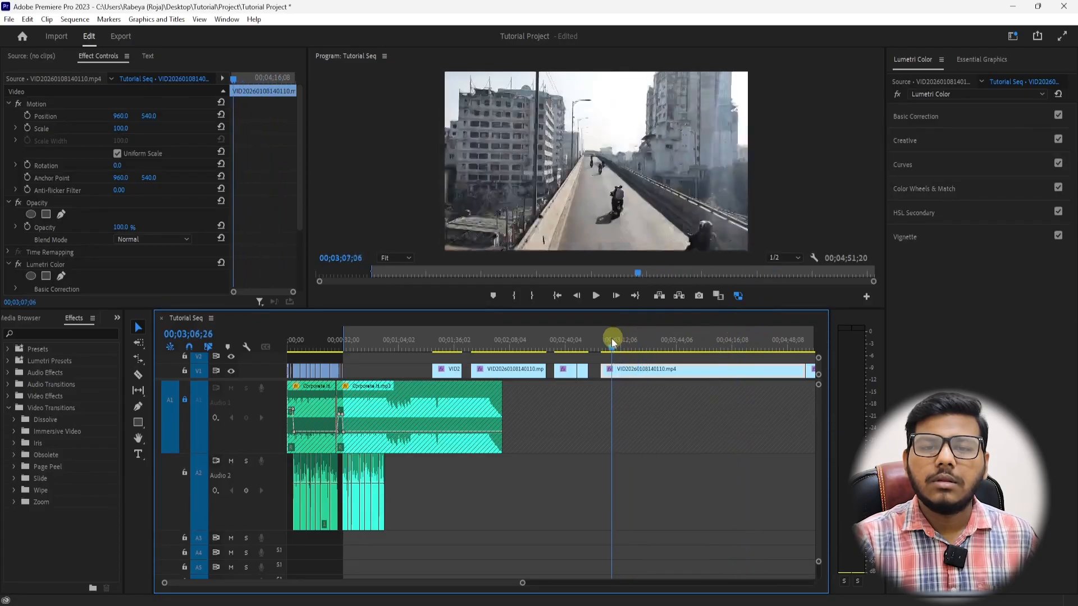
key("space")
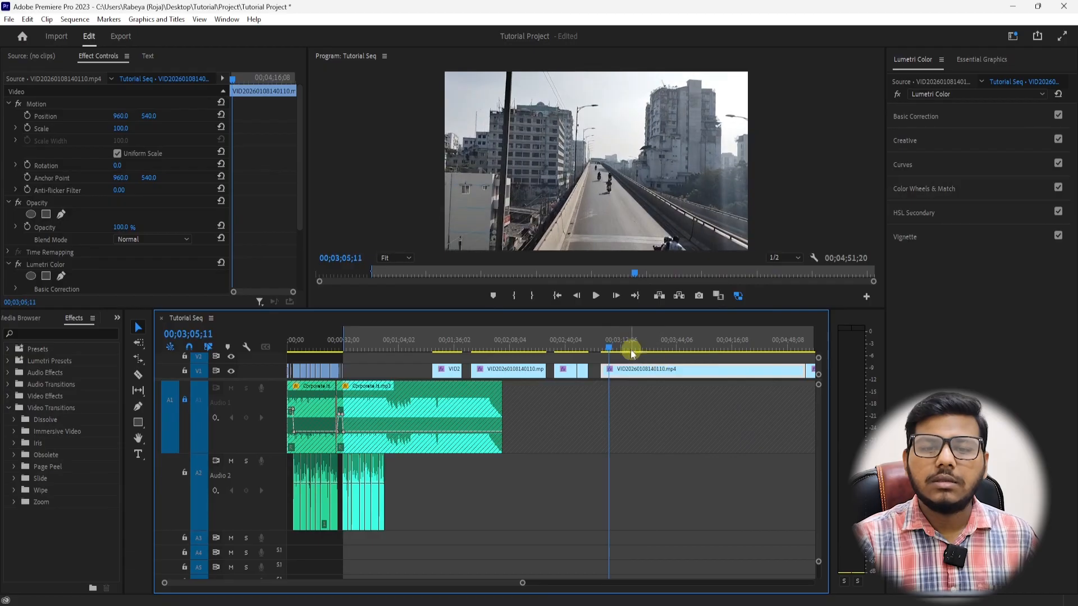
left_click_drag(617, 344, 355, 362)
key("Up")
key("=")
key("=")
key("=")
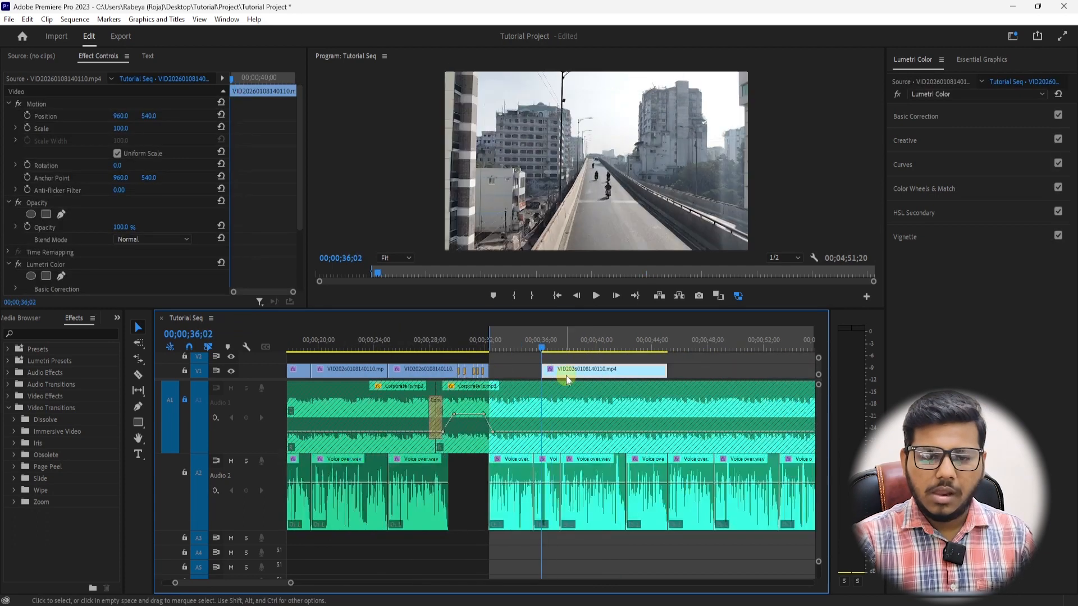
left_click_drag(567, 373, 515, 372)
Play the phrase after the gap, end its flyover clip at 00;00;37;12, and start the next street clip there.
key("space")
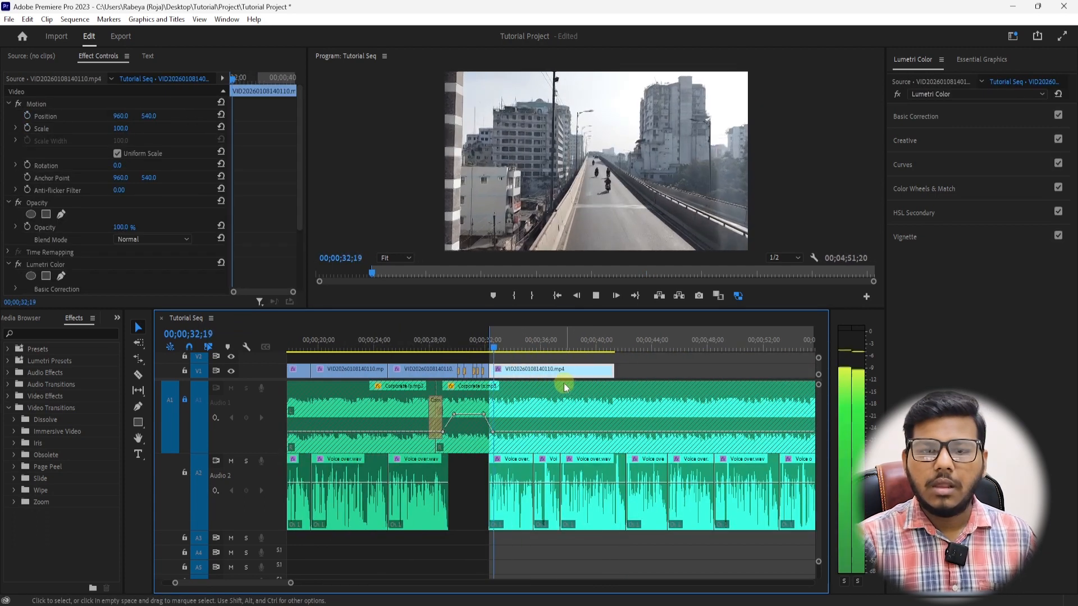
key("ctrl+shift+a")
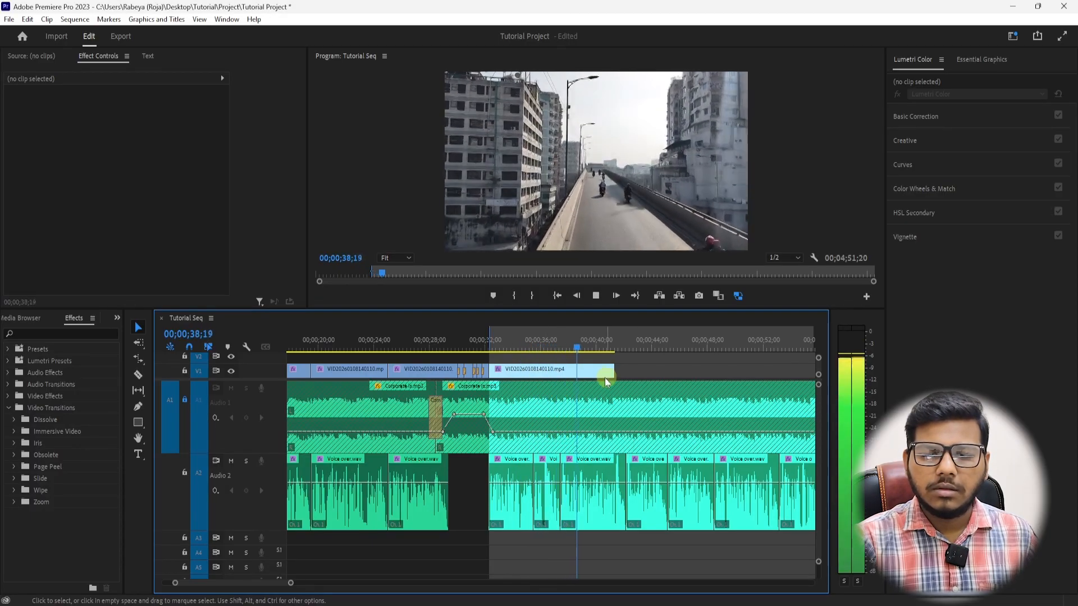
left_click(576, 380)
left_click_drag(566, 344, 562, 345)
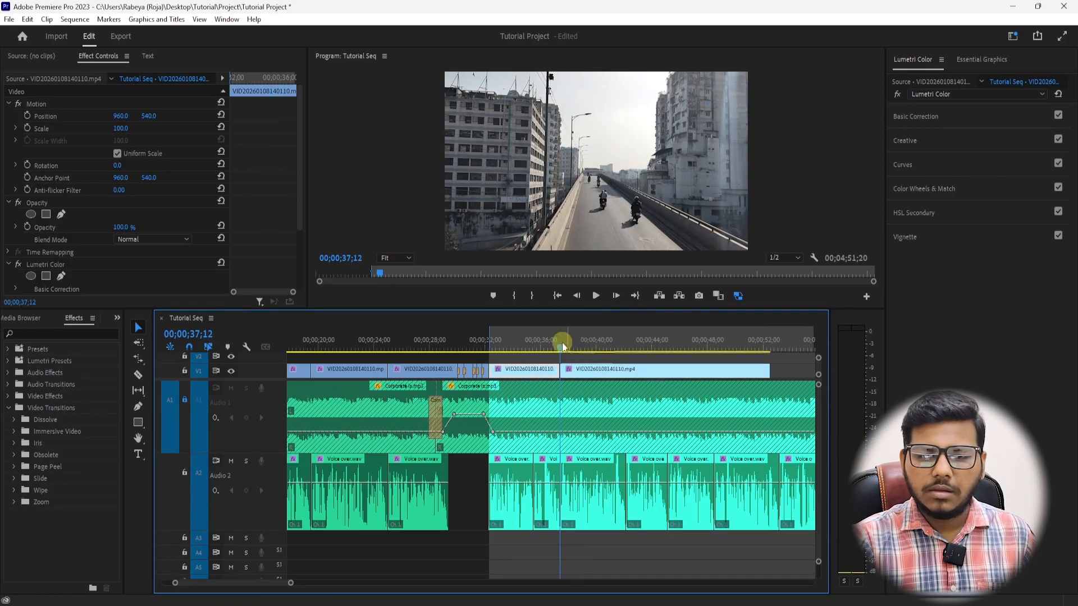
Set the speed of the street clip starting at 00;00;37;12 to 1000% and play it back.
key("space")
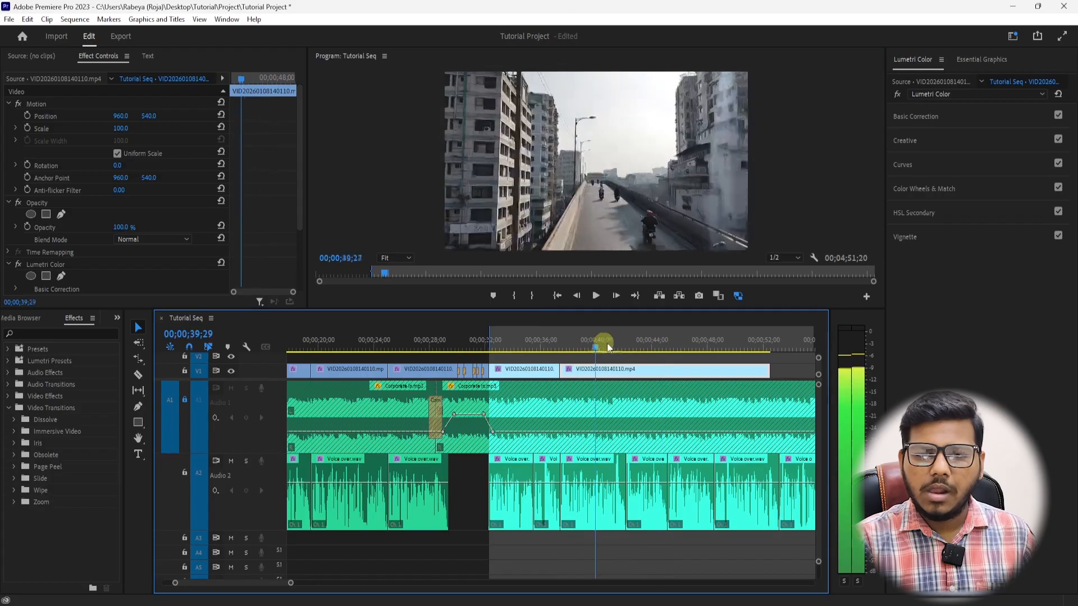
left_click(739, 345)
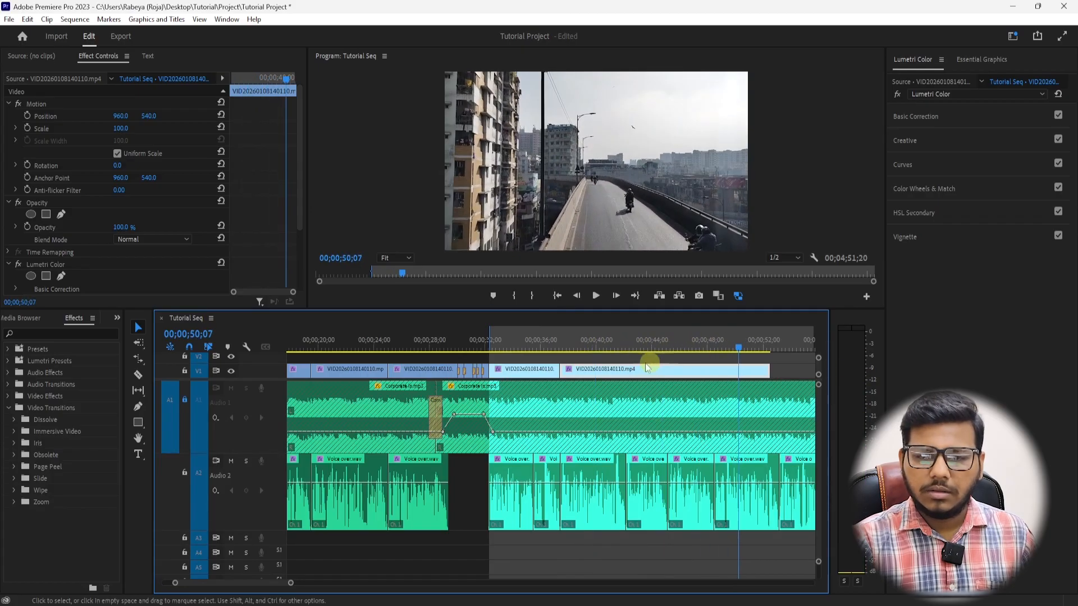
key("ctrl+r")
type("100.0")
key("Return")
left_click(550, 343)
key("space")
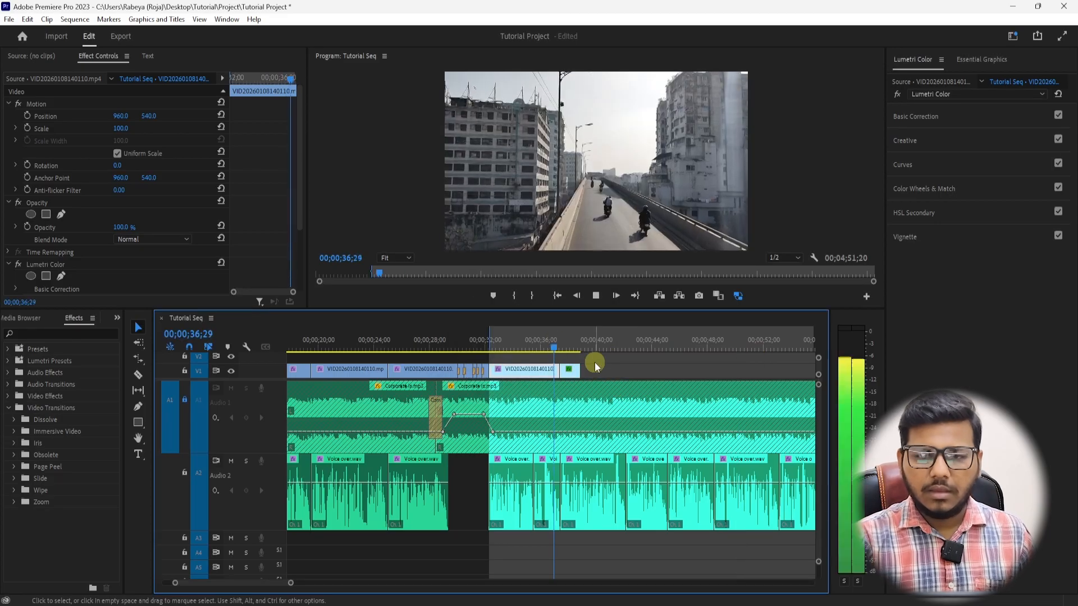
Extend the 1000% clip to the end of its voice-over phrase, delete the excess, and mark an In point there.
left_click_drag(579, 369, 712, 370)
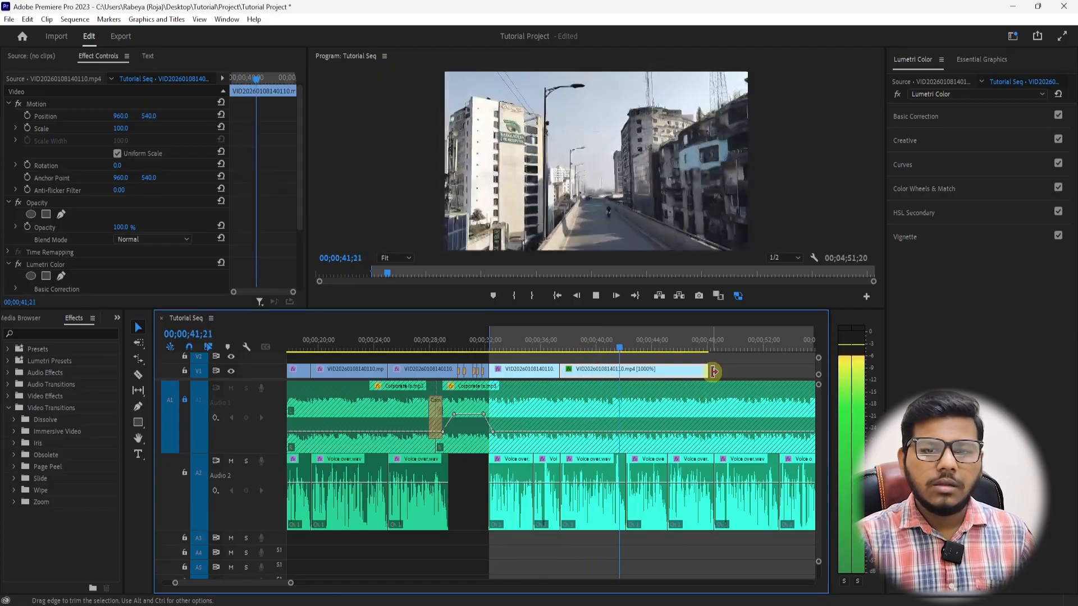
key("space")
key("ctrl+k")
left_click(649, 373)
key("Delete")
key("i")
key("space")
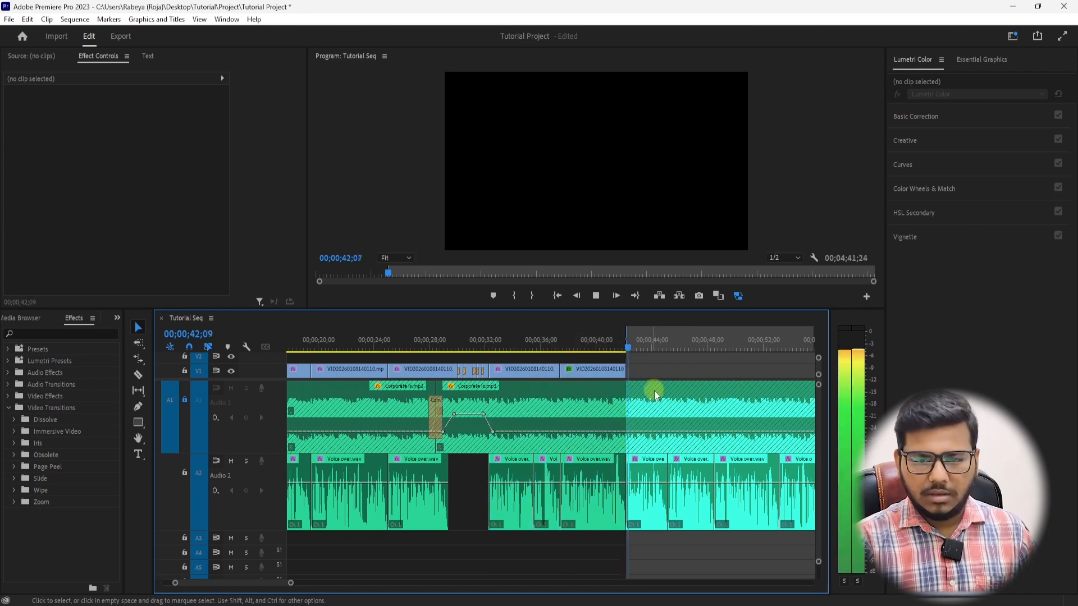
Find another flyover section in the spare footage further along and place it at 00;00;42;05, where the next voice-over phrase starts.
key("minus")
key("minus")
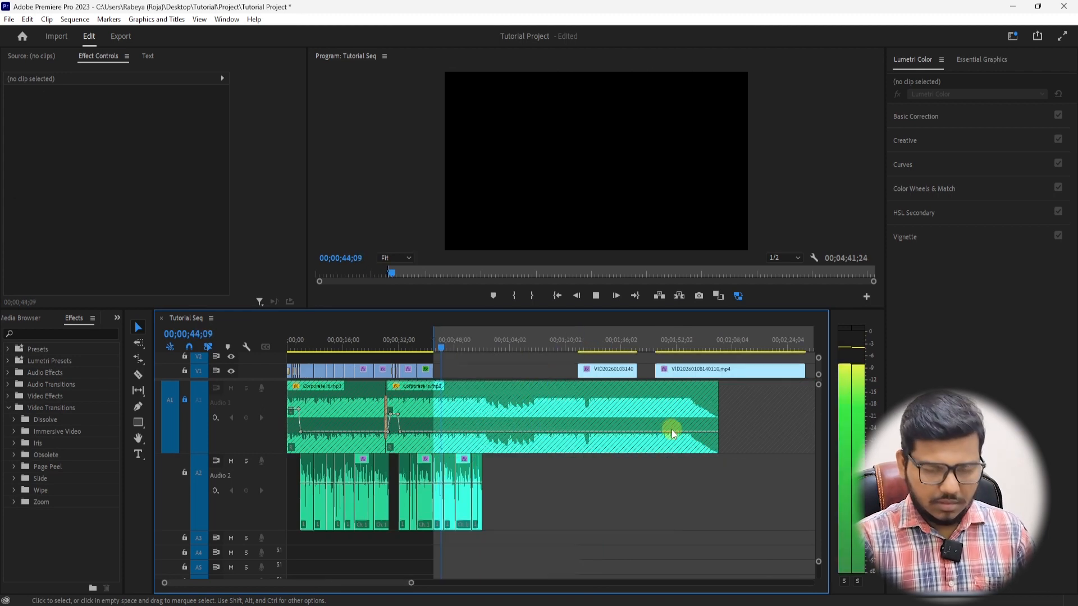
left_click_drag(664, 349, 706, 355)
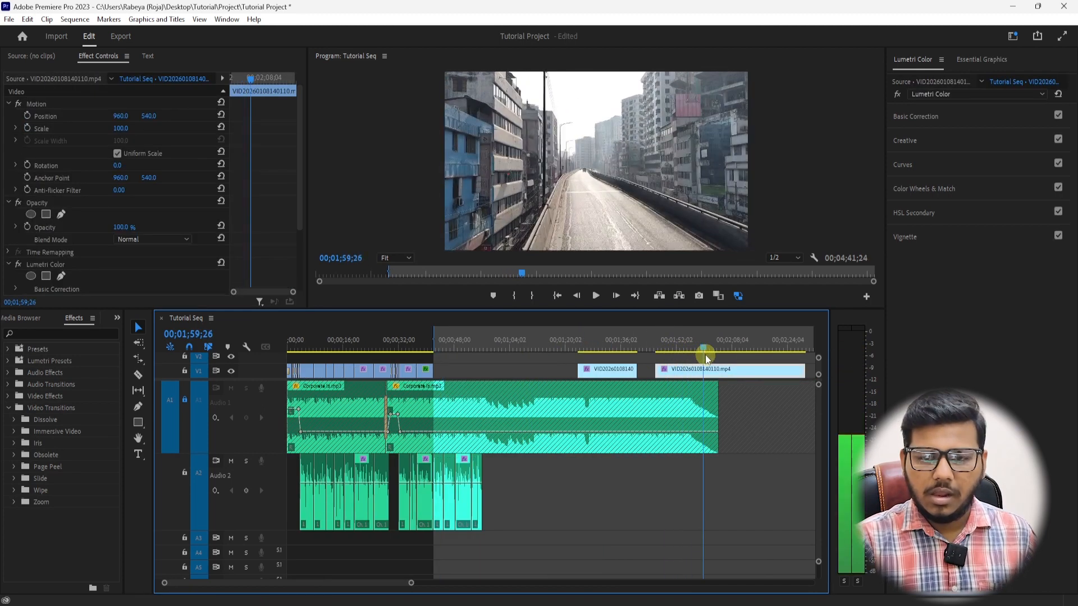
key("minus")
key("minus")
key("minus")
left_click(403, 337)
key("equal")
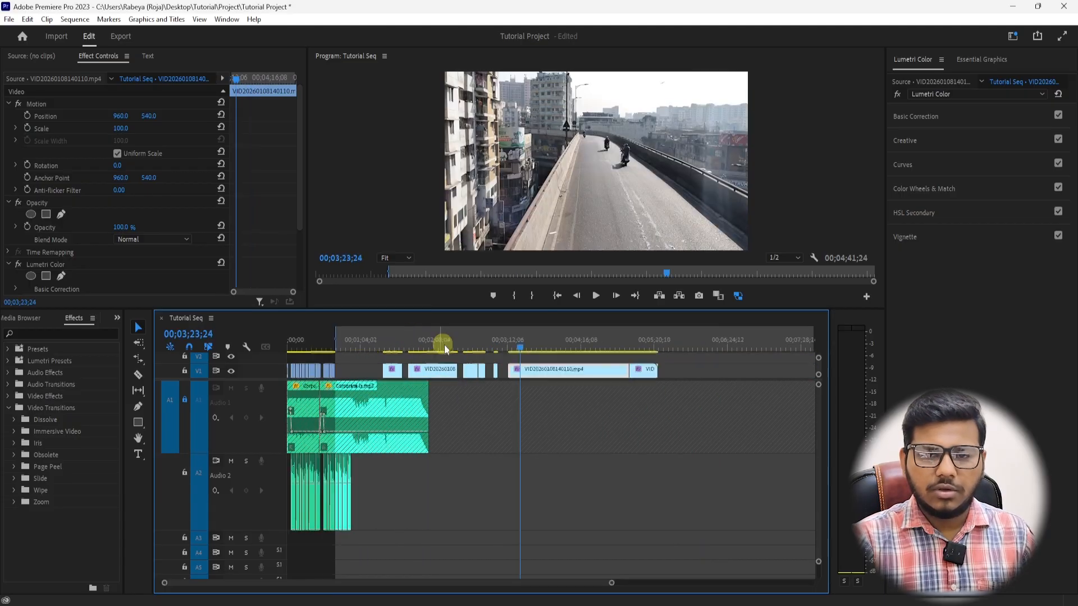
key("equal")
left_click_drag(566, 344, 685, 345)
key("ctrl+k")
left_click(713, 374)
key("Delete")
key("shift+i")
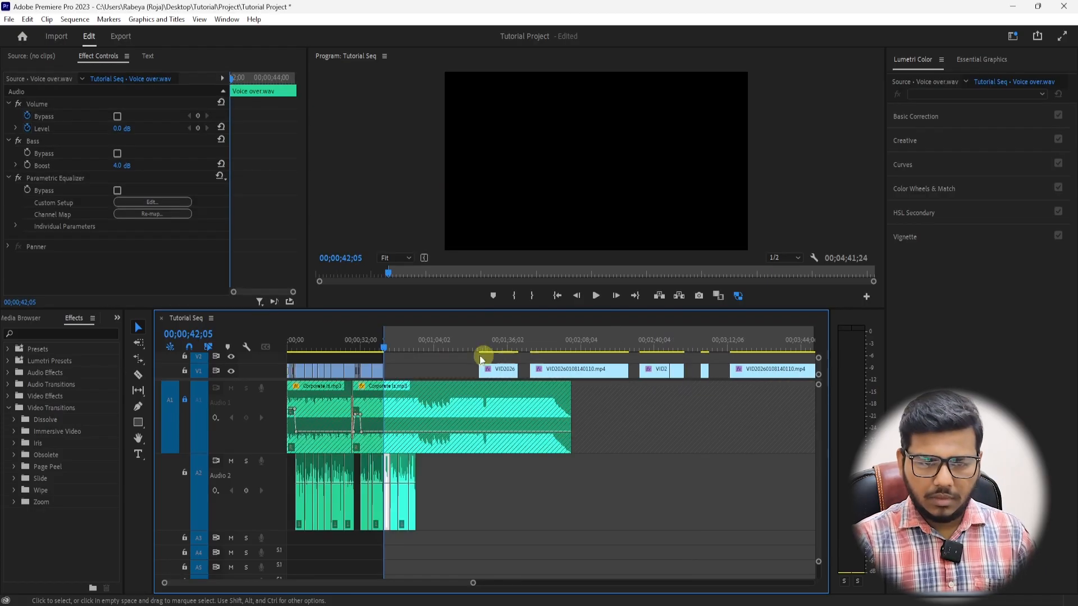
key("ctrl+z")
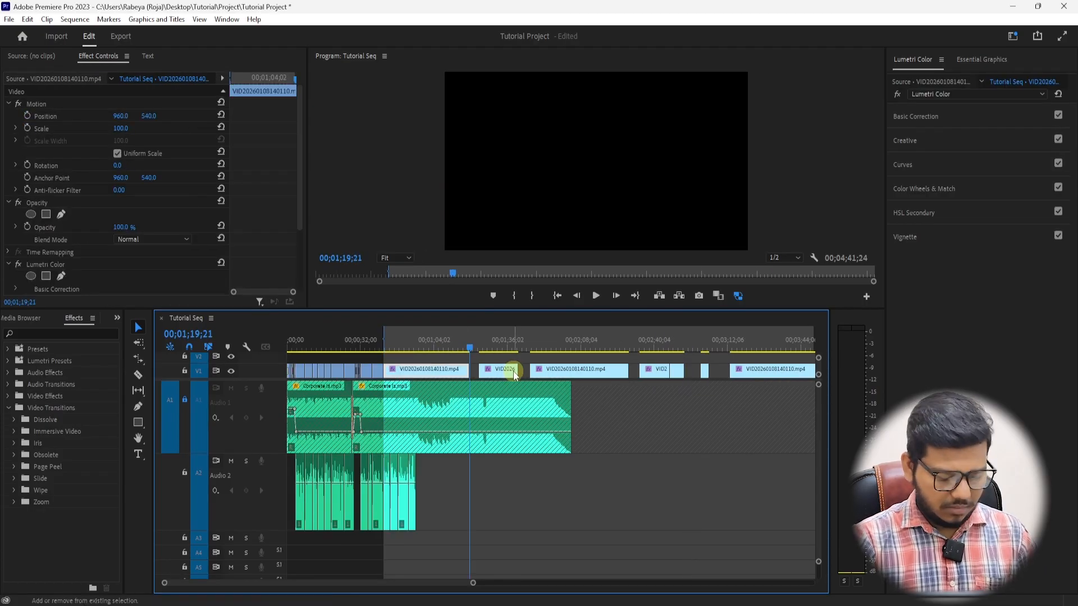
Play the newly placed flyover clip and set its speed to 1000%.
key("equal")
key("equal")
key("equal")
left_click(526, 340)
key("space")
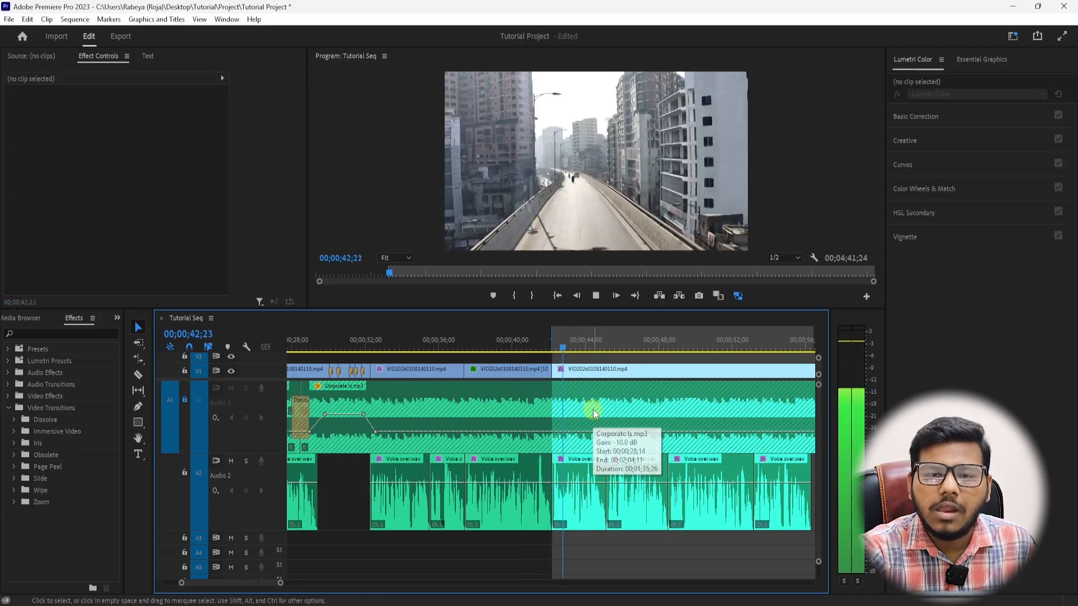
left_click(579, 372)
key("ctrl+r")
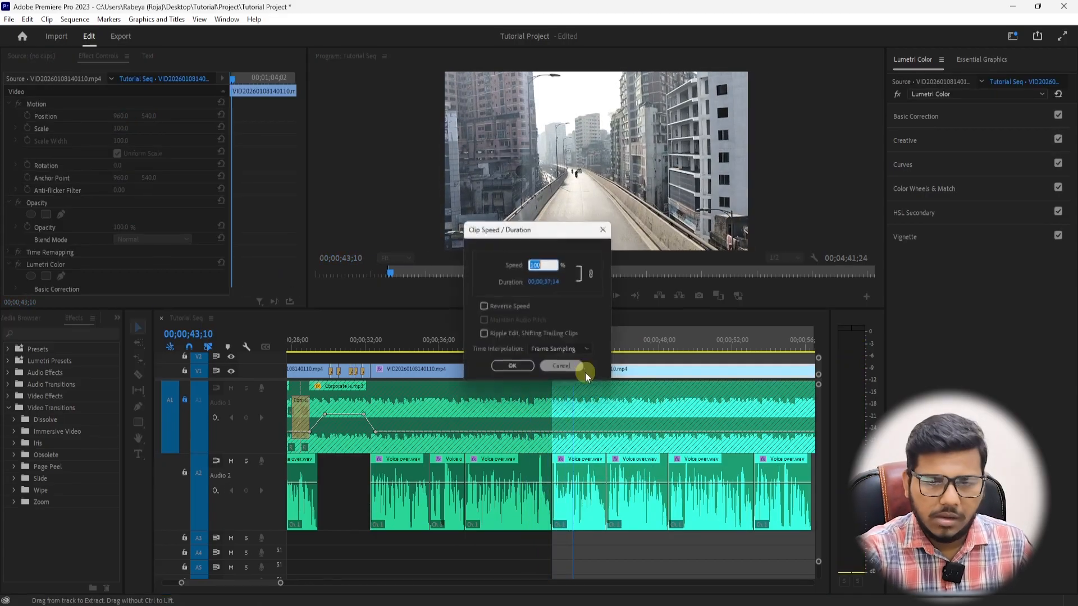
type("1000")
key("Return")
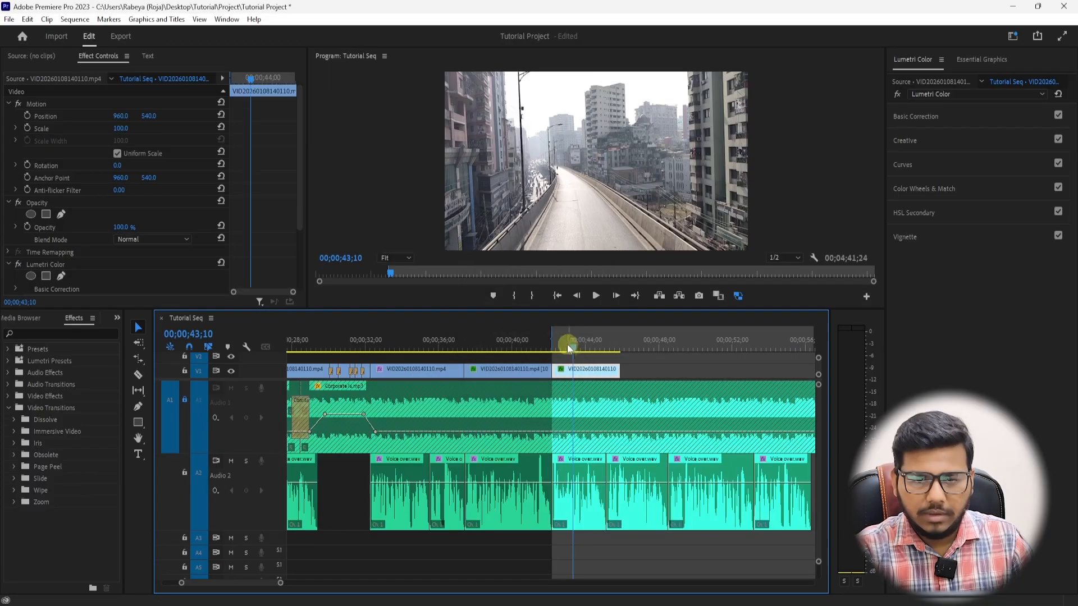
Split the sped-up flyover clip shortly after its start and return the remaining part to 100% speed.
left_click_drag(561, 341, 552, 339)
key("space")
key("space")
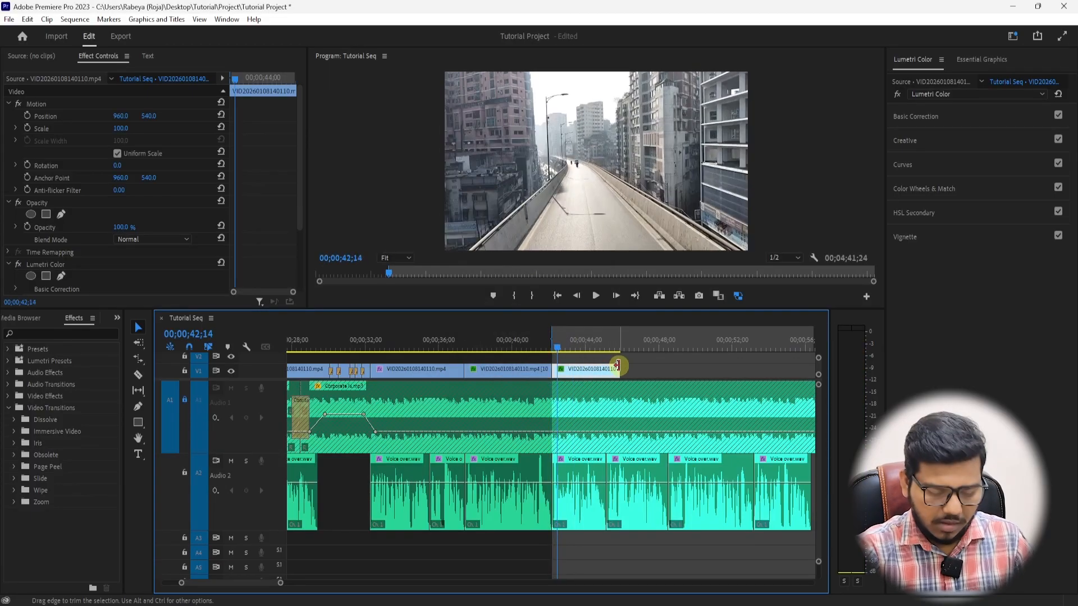
key("equal")
key("equal")
key("space")
key("ctrl+r")
type("100")
key("Return")
Save the project and play back the speed change from a new In point at 00;00;41;04.
left_click(454, 339)
left_click(575, 395)
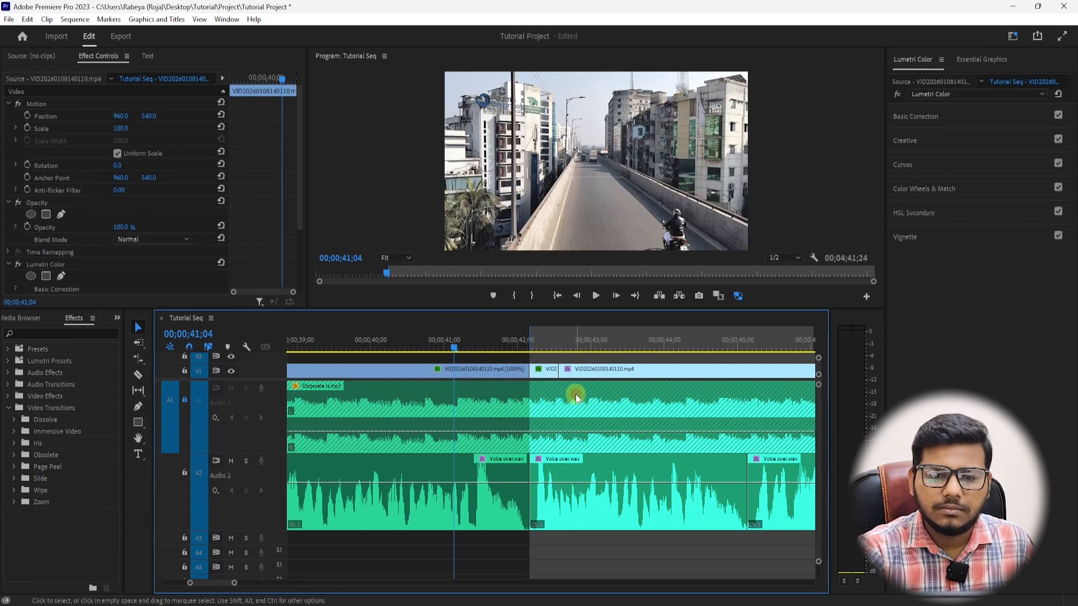
key("ctrl+s")
key("i")
key("space")
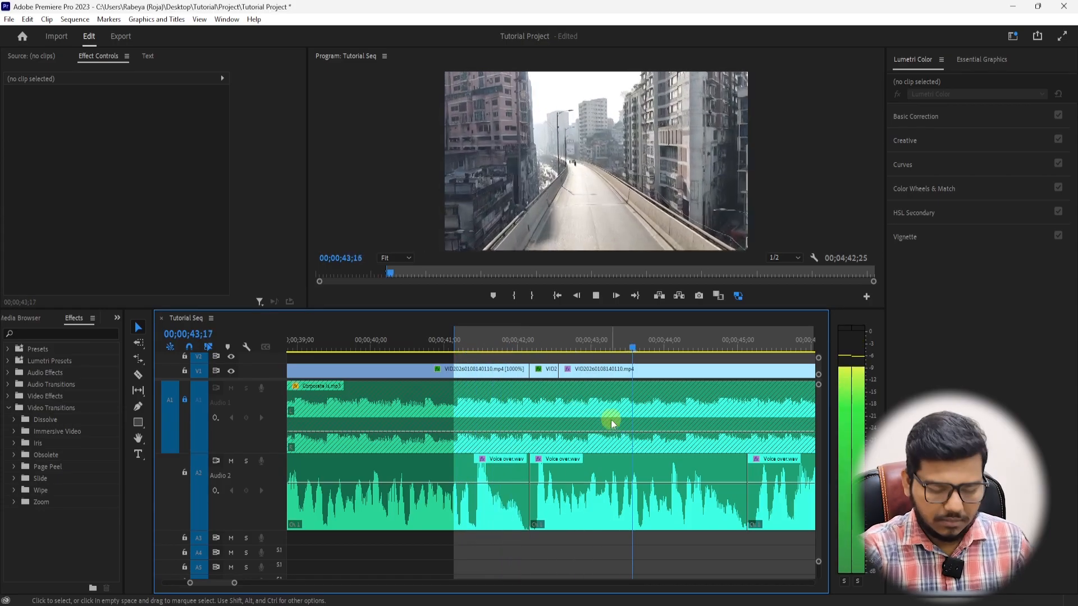
key("minus")
scroll(610, 414, "down", 2)
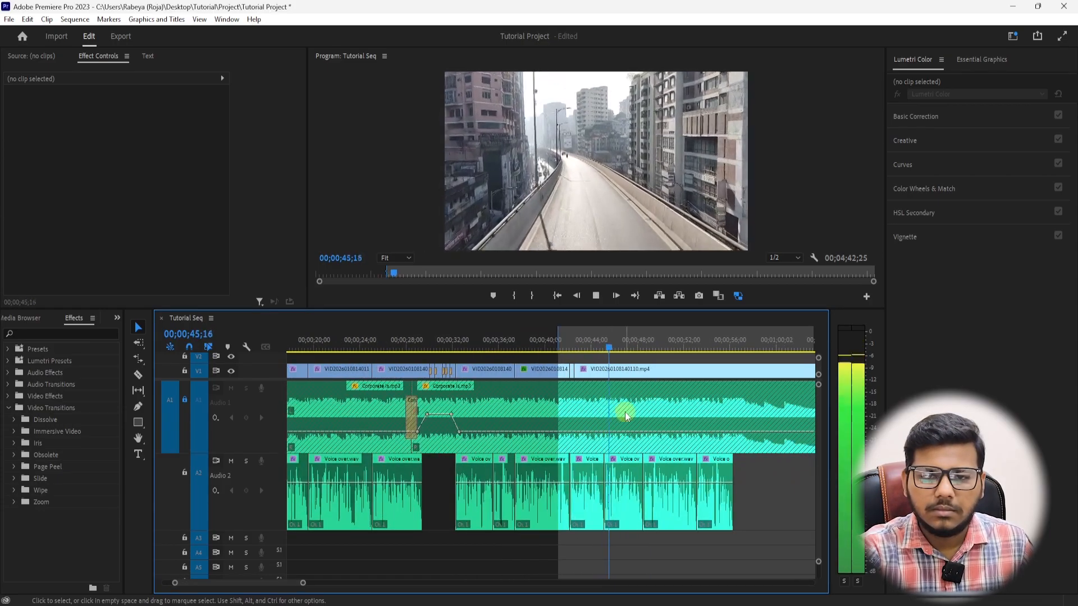
scroll(625, 412, "right", 2)
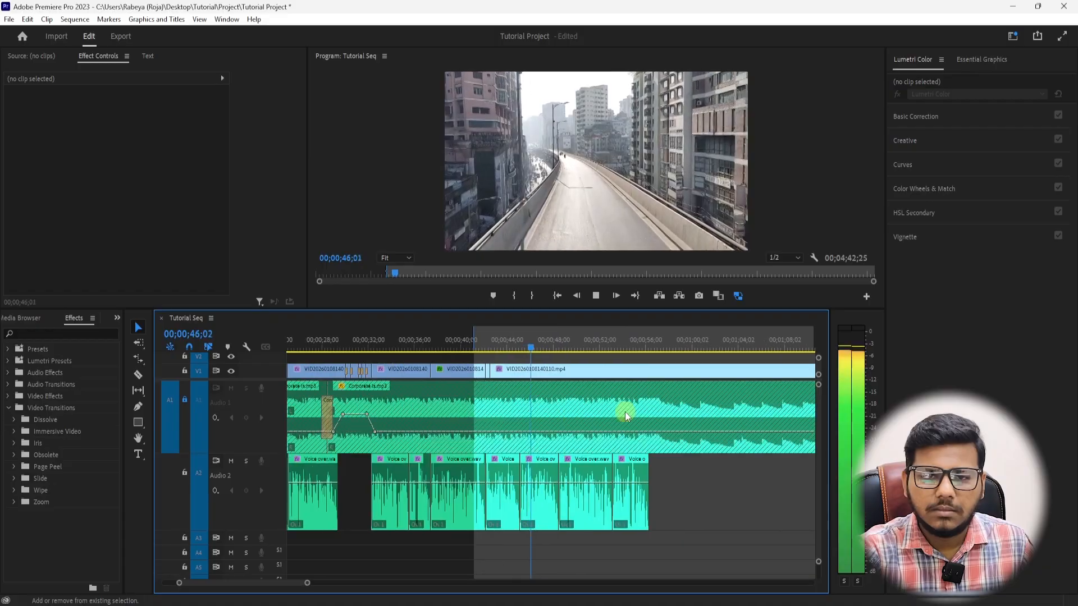
key("space")
key("ctrl+k")
left_click(531, 375)
key("ctrl+z")
key("Up")
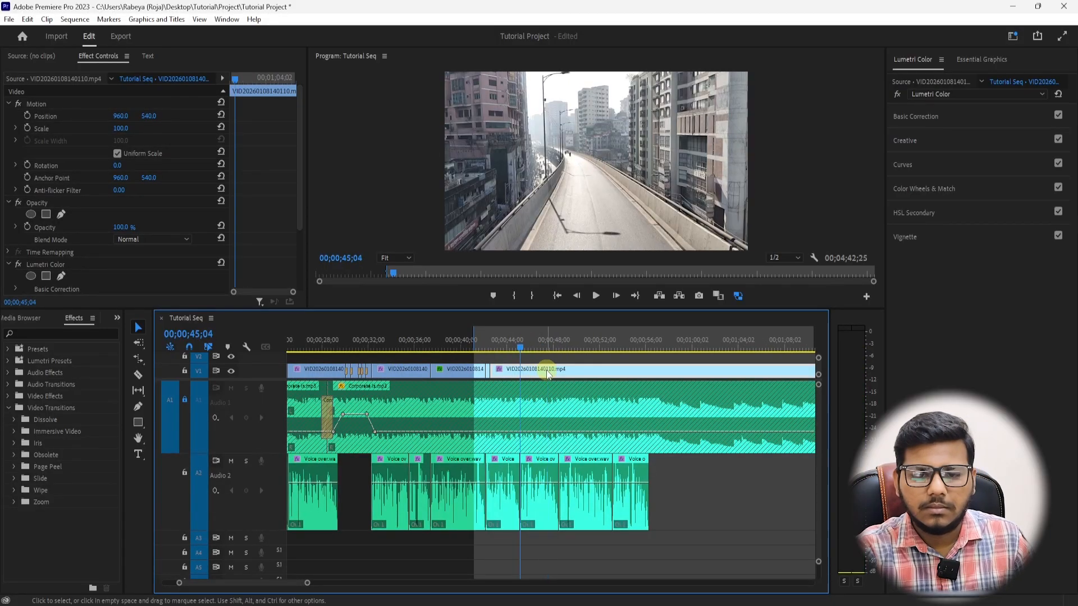
left_click_drag(533, 348, 612, 357)
key("q")
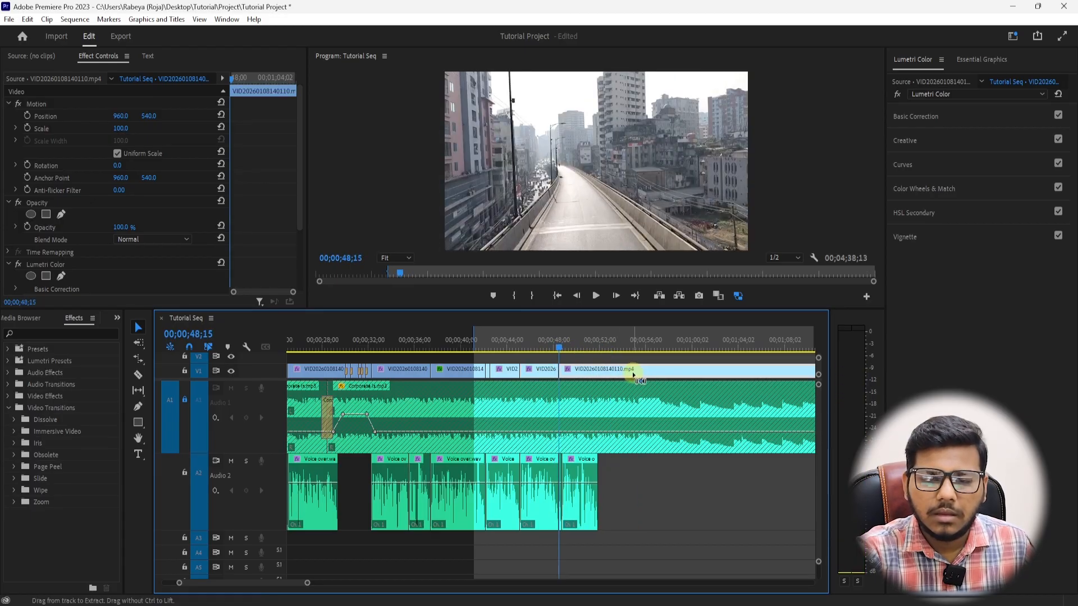
key("ctrl+z")
Split the flyover footage further along, move the following section to start at 00;00;45;04, and play across the new cut.
left_click(619, 340)
key("ctrl+k")
left_click_drag(612, 372, 538, 370)
left_click(511, 340)
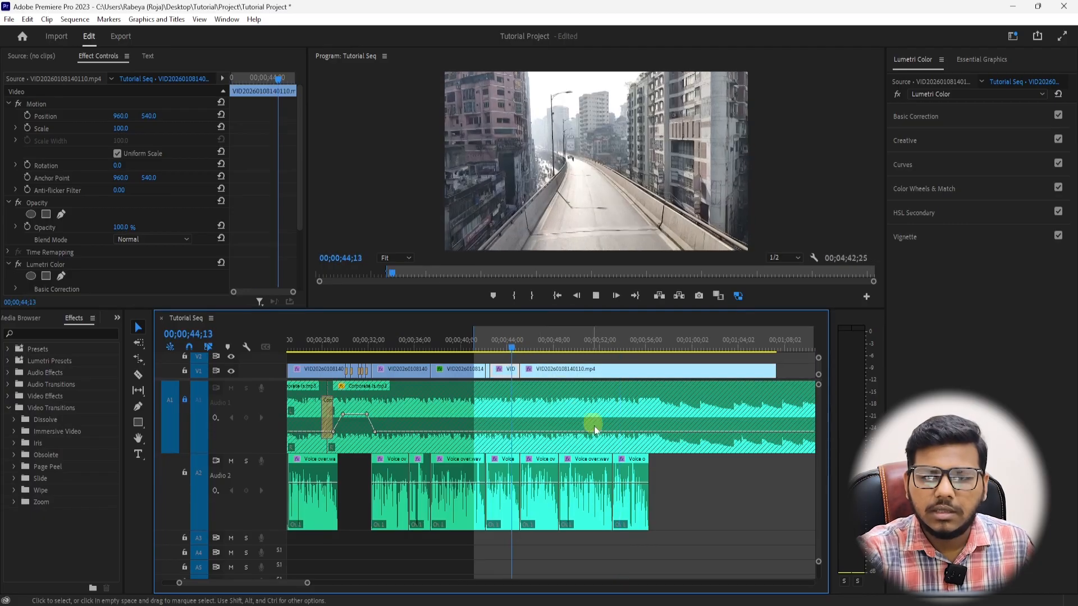
key("space")
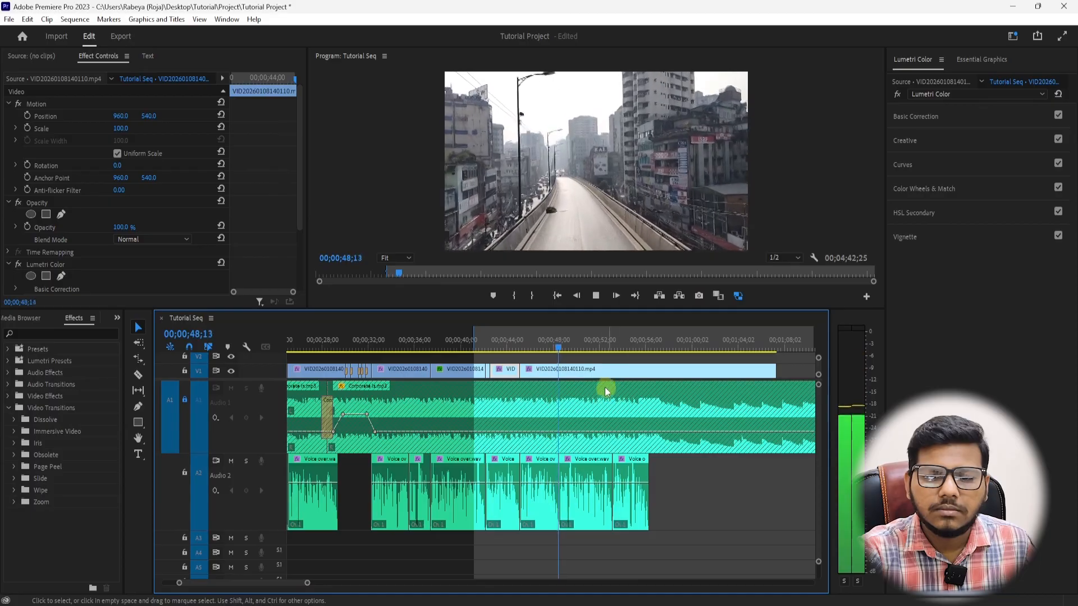
Cut away the next flyover section up to 00;00;55;02, close the gap with the remaining footage, and play across the new join.
left_click(566, 347)
left_click_drag(566, 346, 635, 342)
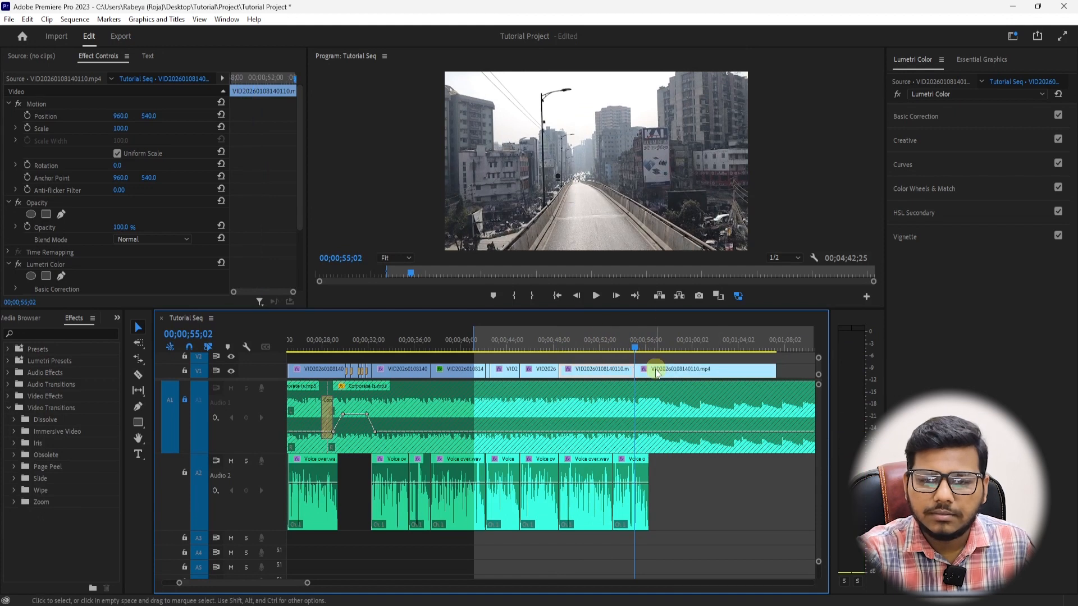
key("Delete")
left_click_drag(656, 370, 580, 369)
left_click(553, 343)
key("space")
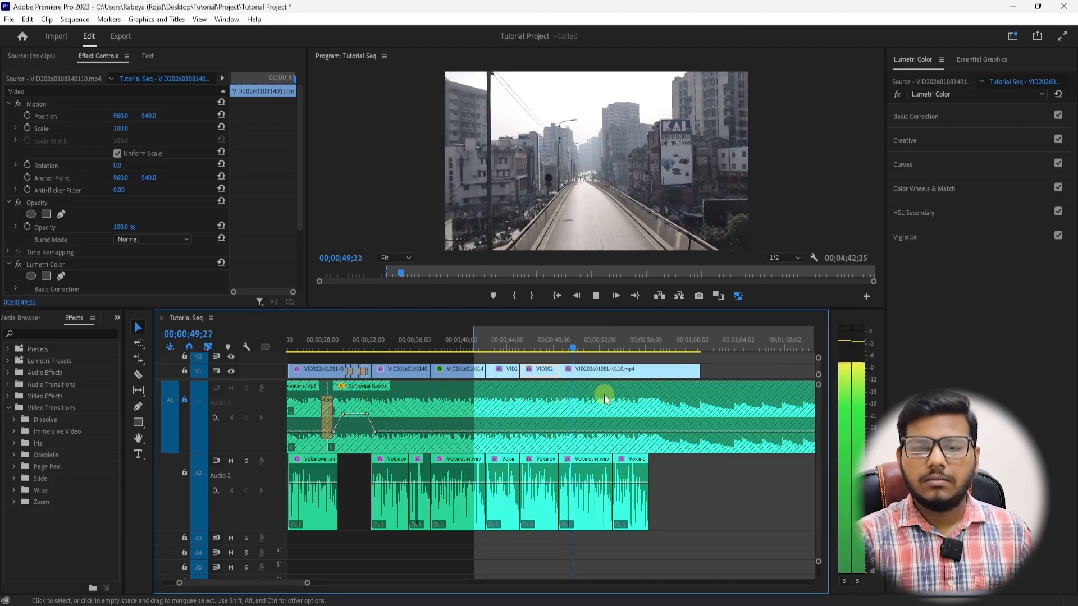
Split the flyover clip at 00;00;51;15 and extend its remaining footage until it meets the following clip.
key("space")
key("ctrl+k")
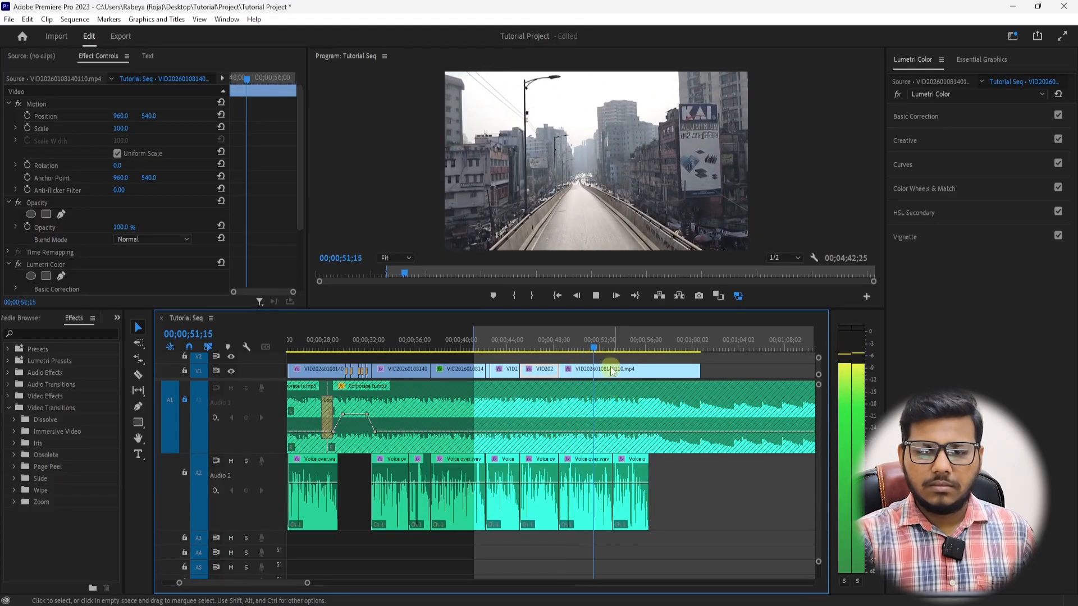
left_click_drag(603, 345, 678, 342)
key("minus")
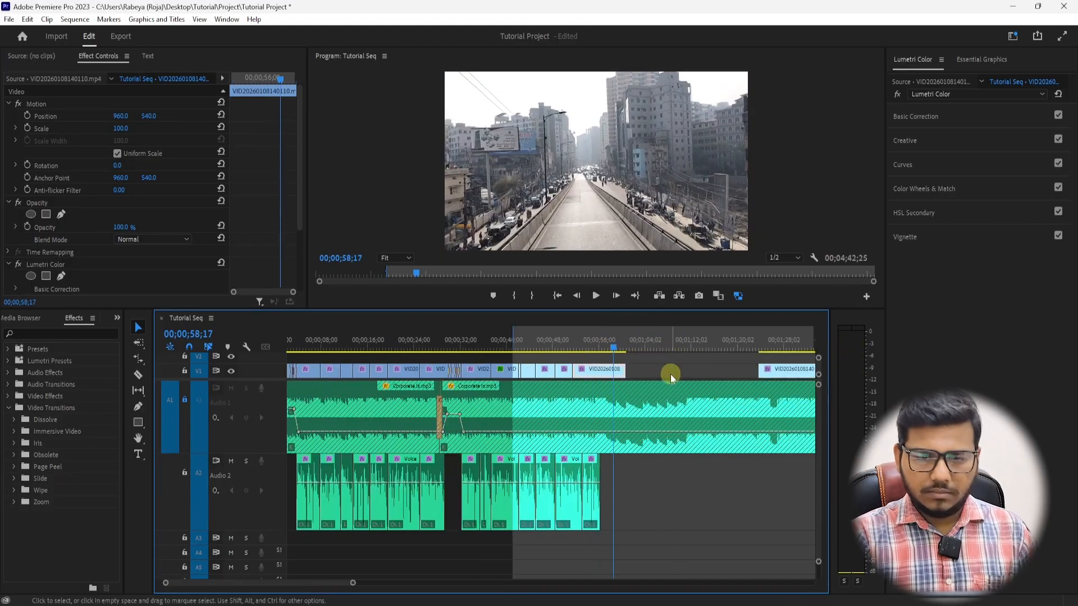
left_click_drag(628, 368, 807, 366)
Remove a stretch of flyover footage after 00;00;51;15, pull the remaining section back to that point, and play it.
left_click_drag(592, 341, 599, 343)
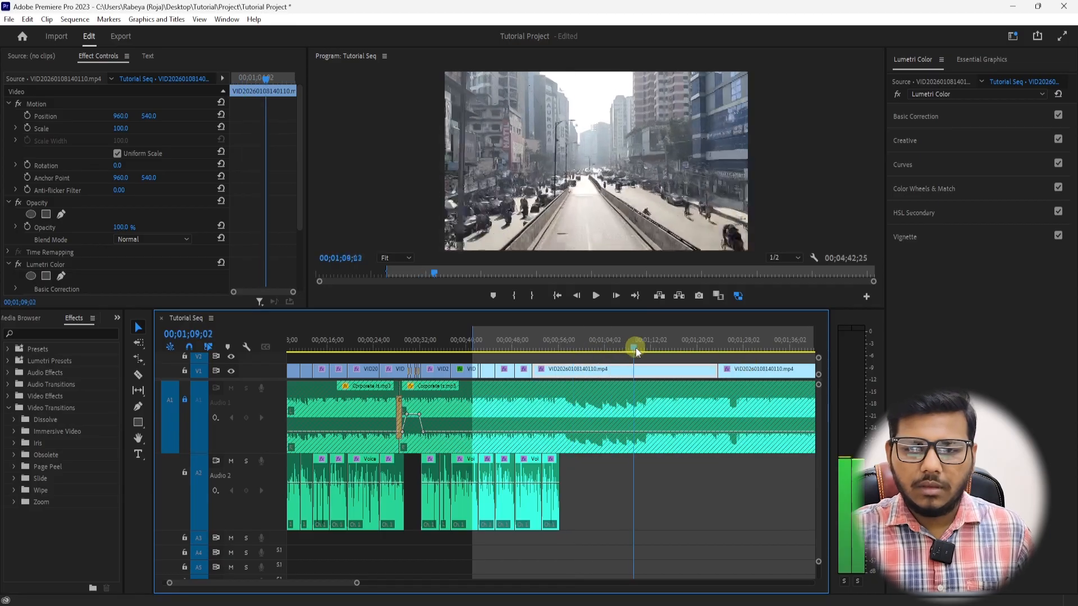
key("q")
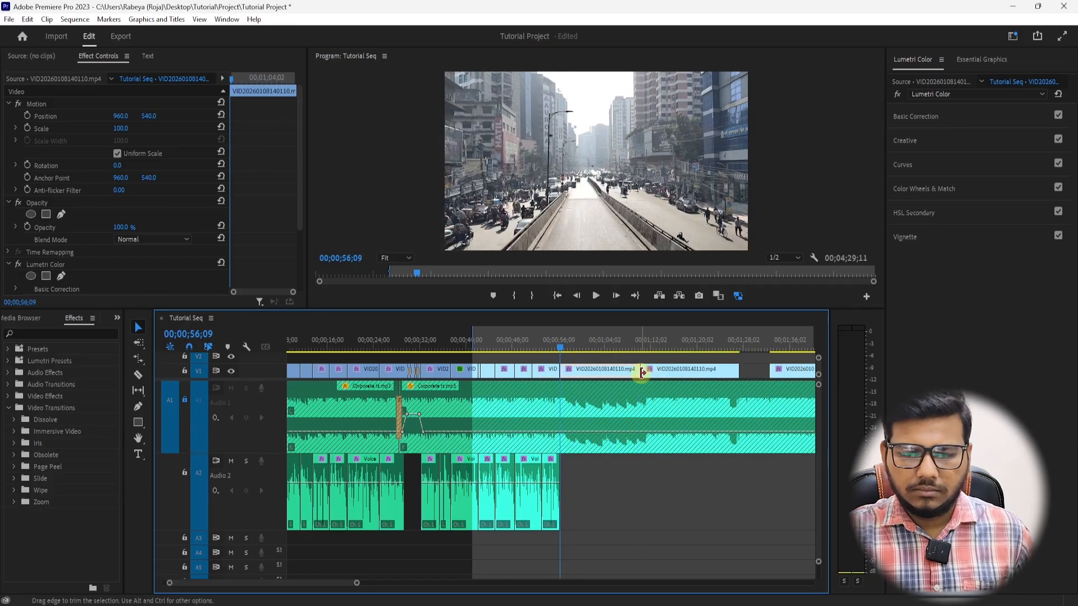
key("ctrl+z")
left_click_drag(601, 341, 548, 357)
key("ctrl+k")
left_click(528, 336)
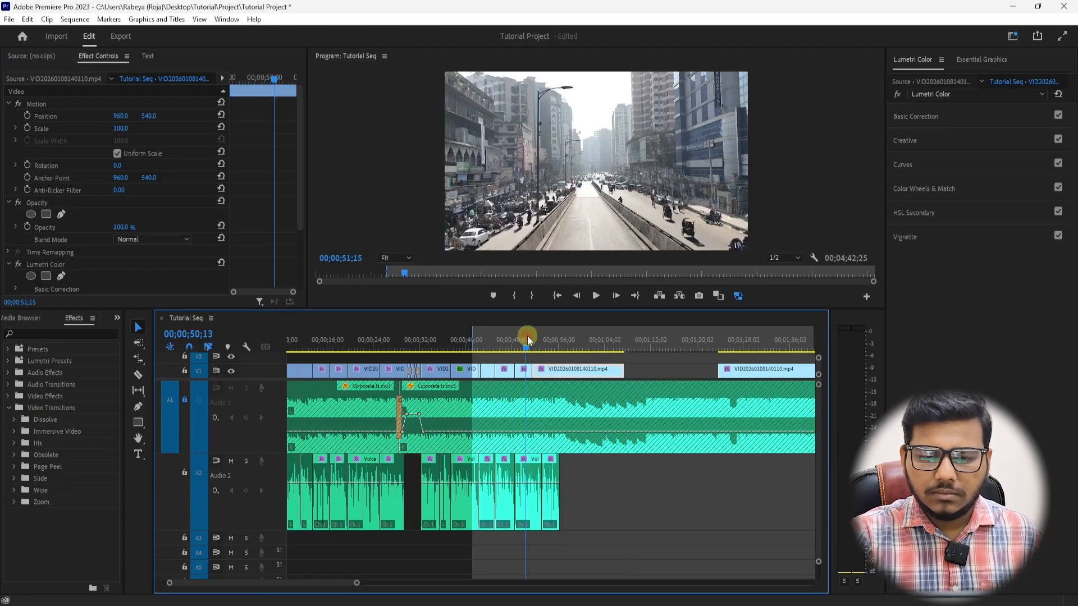
key("space")
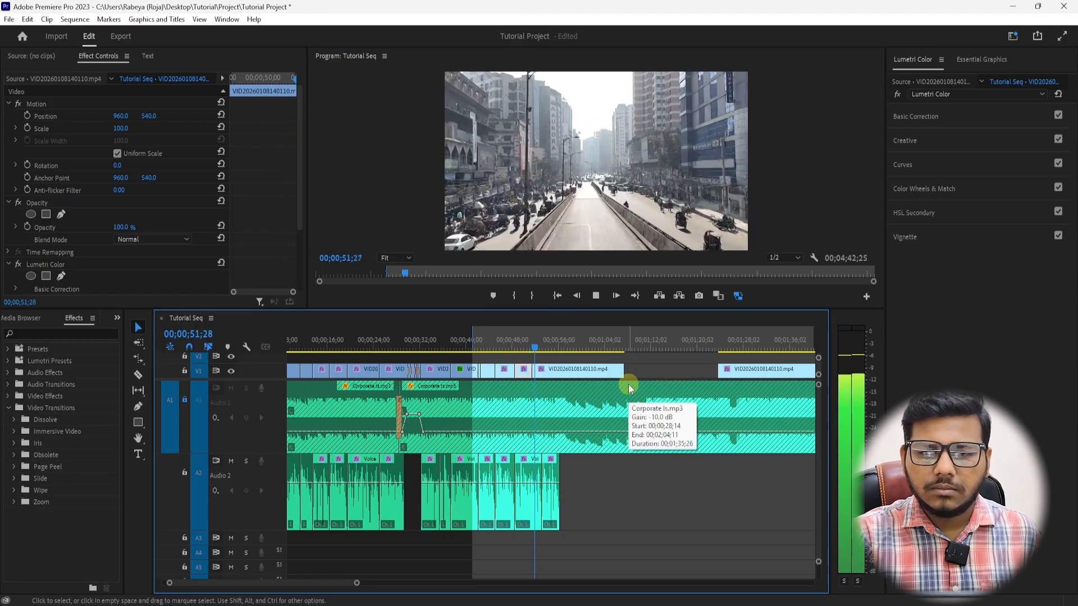
key("space")
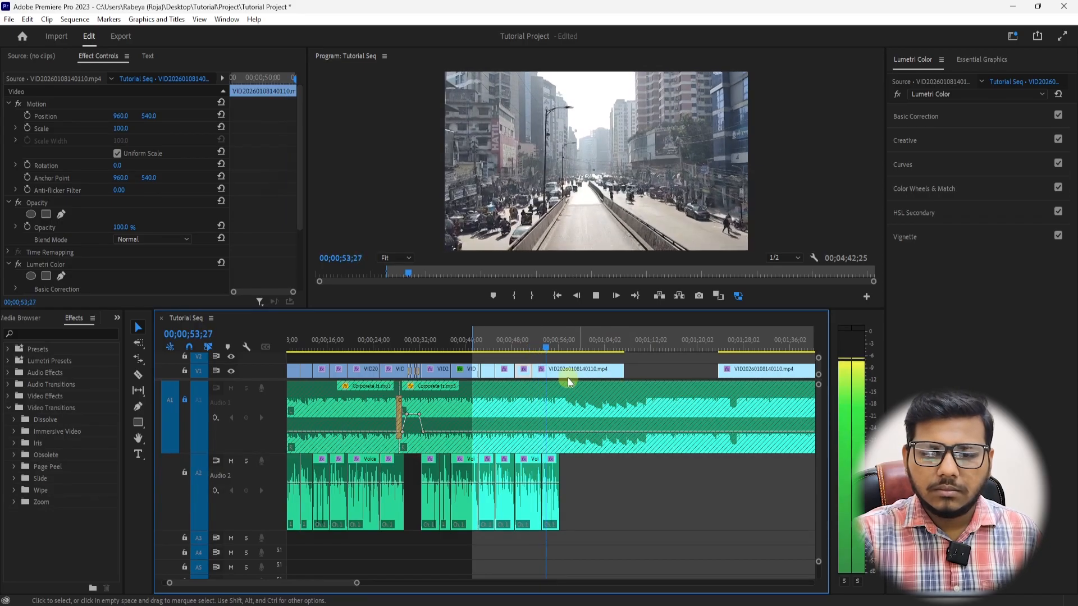
Split the flyover at 00;00;53;27, replace what follows with a further section starting there, and play the result.
left_click_drag(555, 346, 496, 373)
key("=")
key("=")
key("Delete")
left_click(455, 340)
key("space")
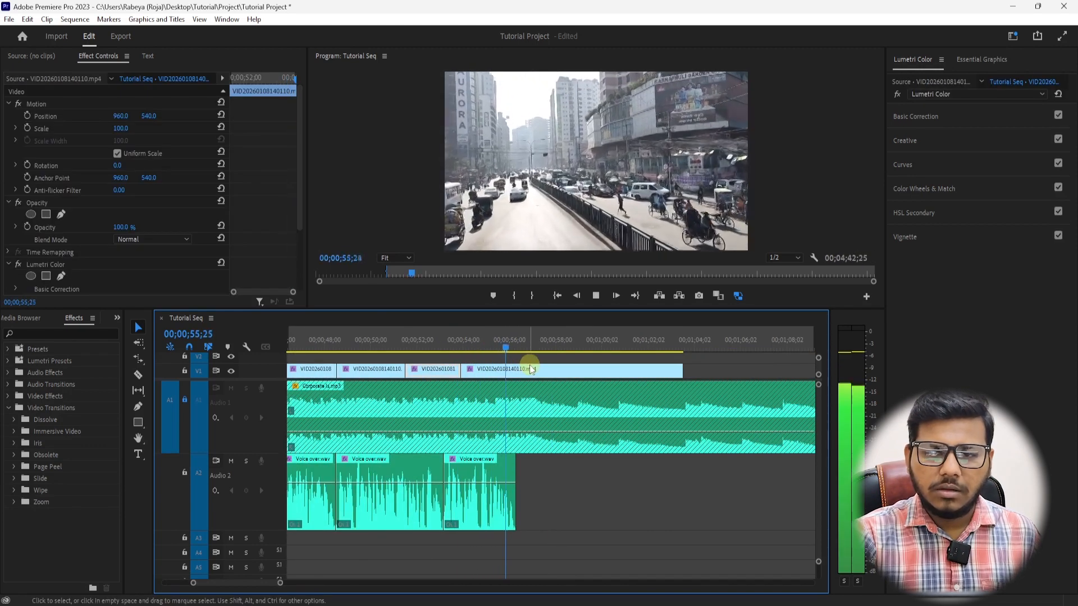
Review the end of the voice-over and cut off the last flyover clip at 00;00;58;10.
key("space")
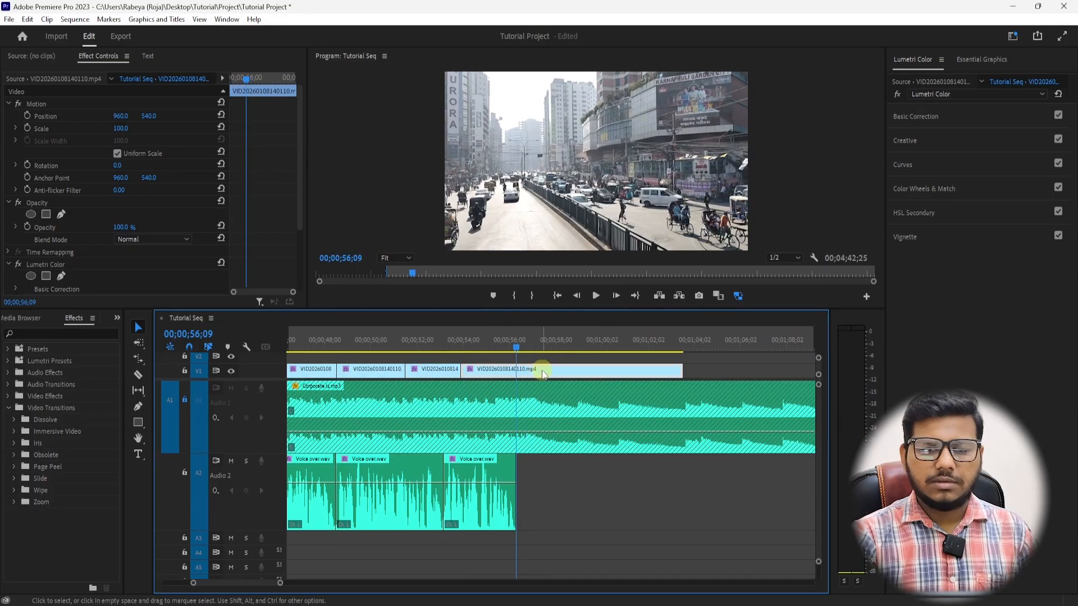
key("Left")
key("Left")
key("Left")
key("Left")
key("Left")
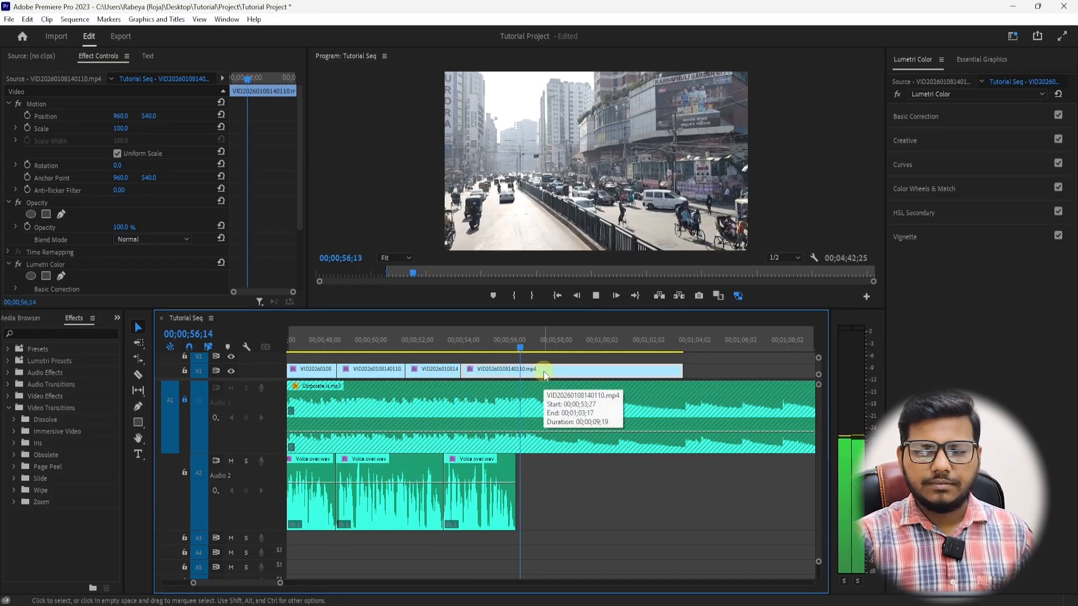
key("space")
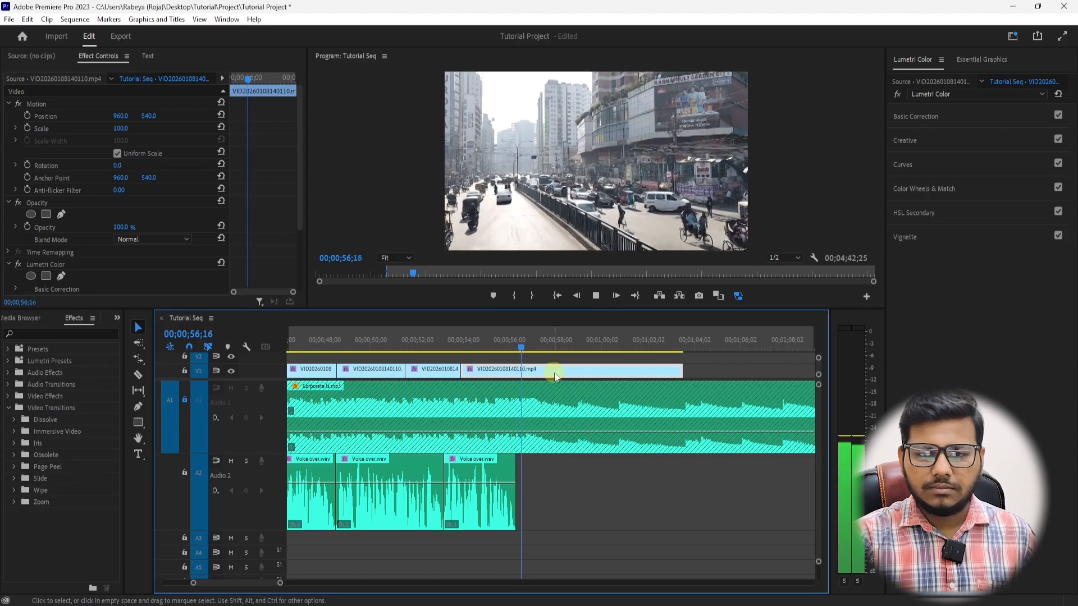
key("space")
left_click_drag(562, 351, 563, 350)
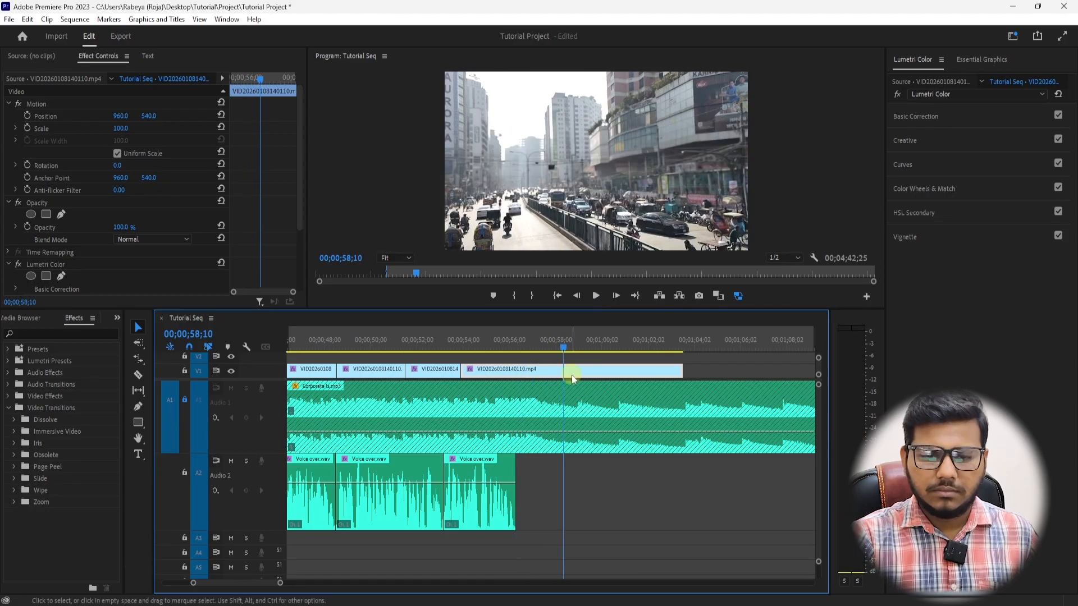
key("Delete")
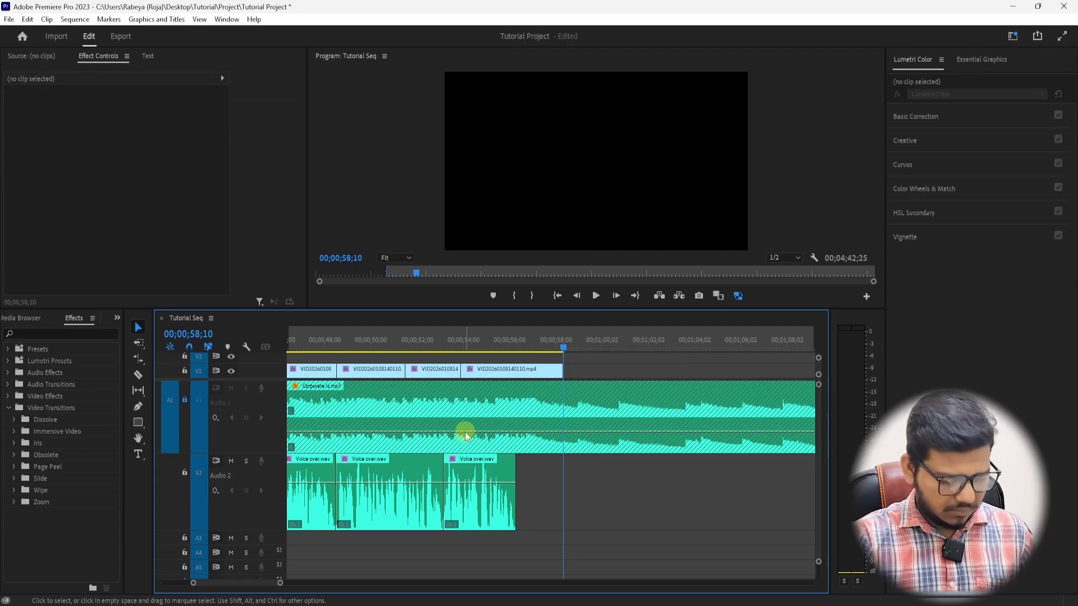
Unlock the music track, add volume keyframes where the voice-over ends to raise the music to -2.0 dB, and play the transition.
left_click(185, 416)
key("p")
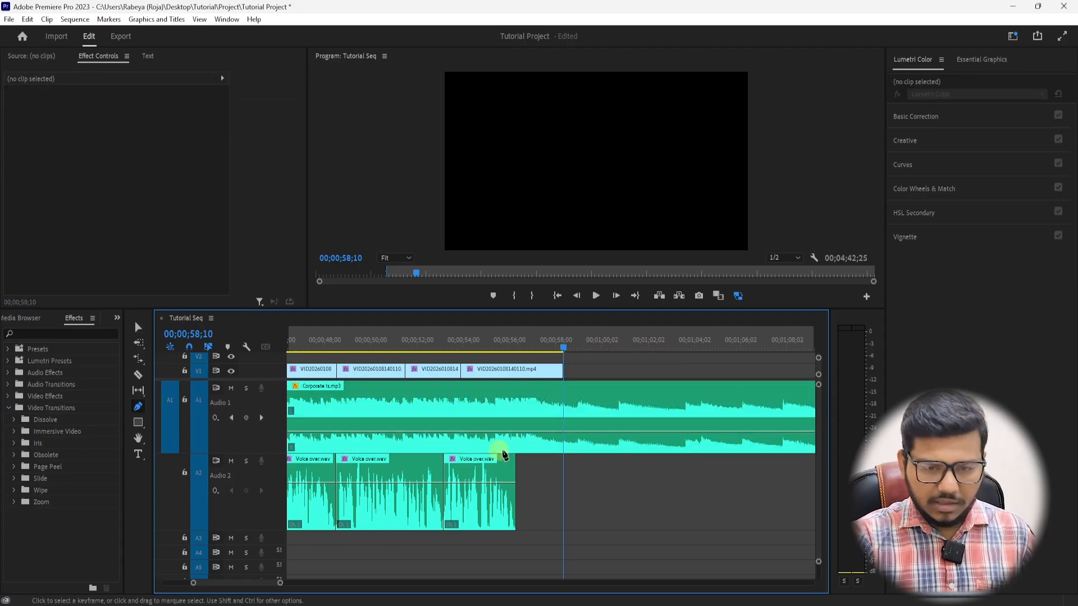
left_click(510, 440)
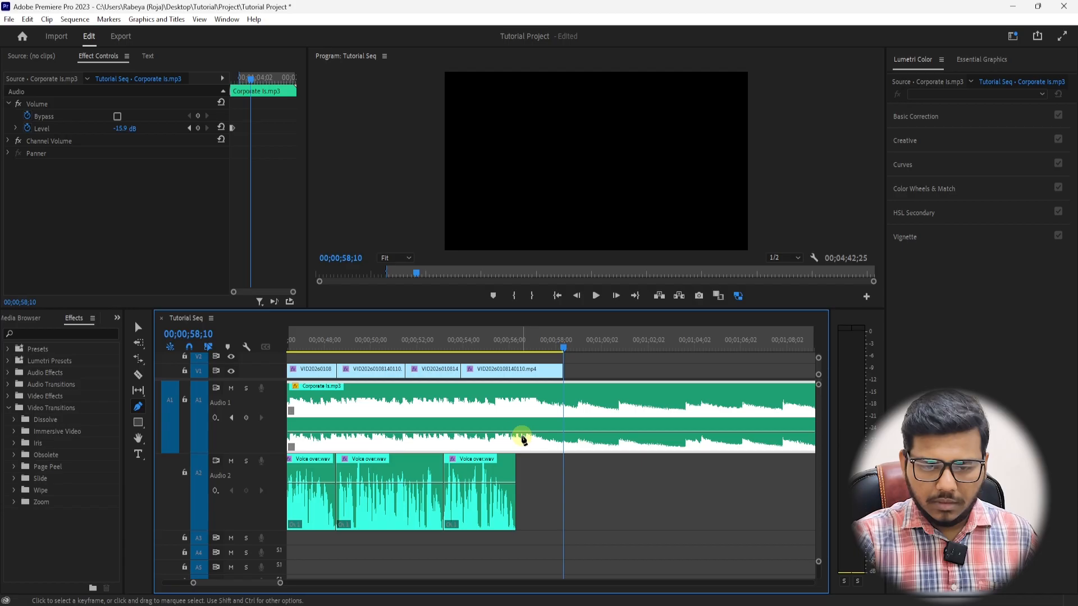
left_click_drag(540, 432, 541, 415)
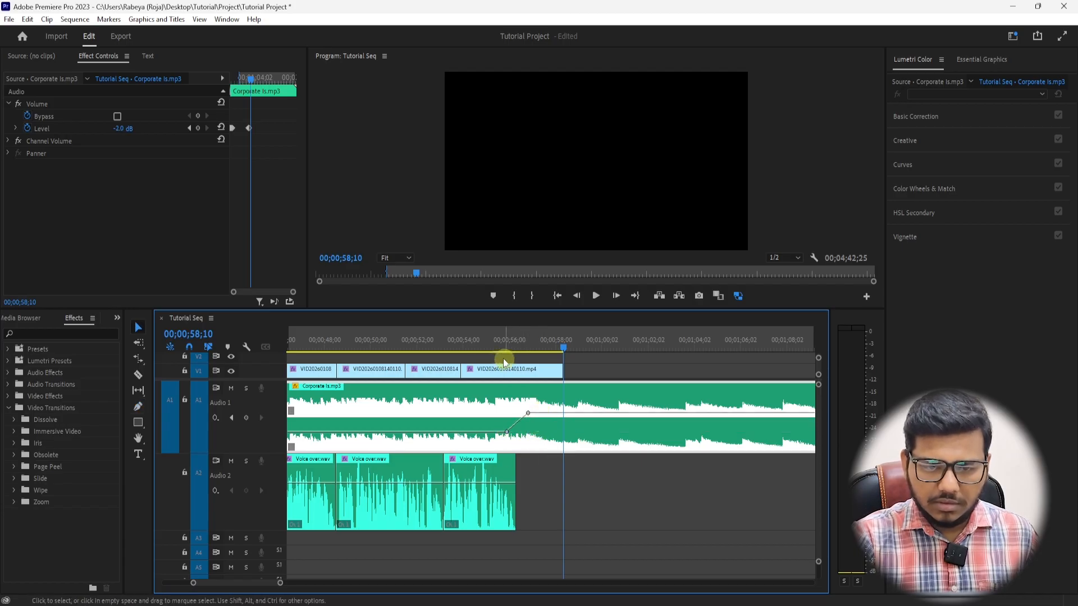
left_click(503, 359)
key("space")
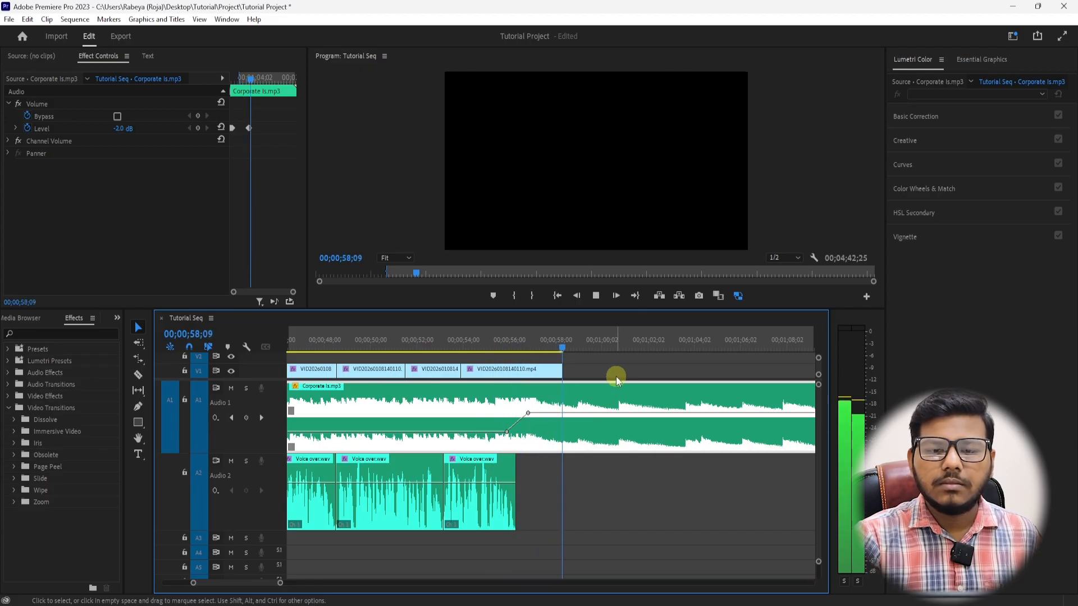
Extend the last video clip to 00;00;58;26, split the music there, and delete the leftover music.
key("space")
left_click_drag(567, 369, 580, 368)
key("Down")
key("ctrl+k")
left_click(615, 389)
key("Delete")
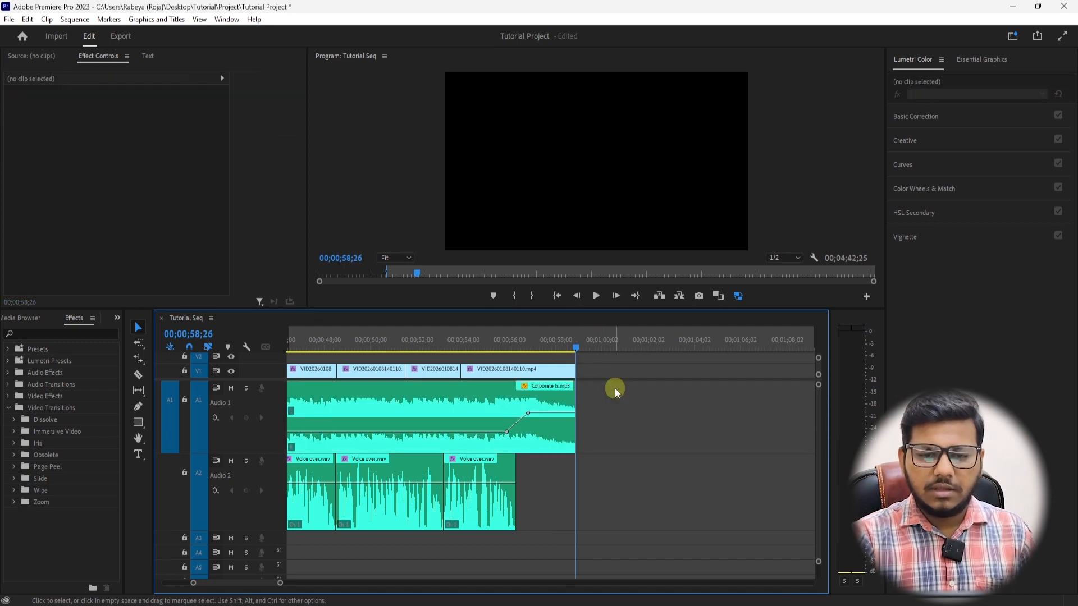
Mark the whole edit with an In point at 00;00;00;00 and an Out point at 00;00;58;25, and save the project.
key("Left")
key("minus")
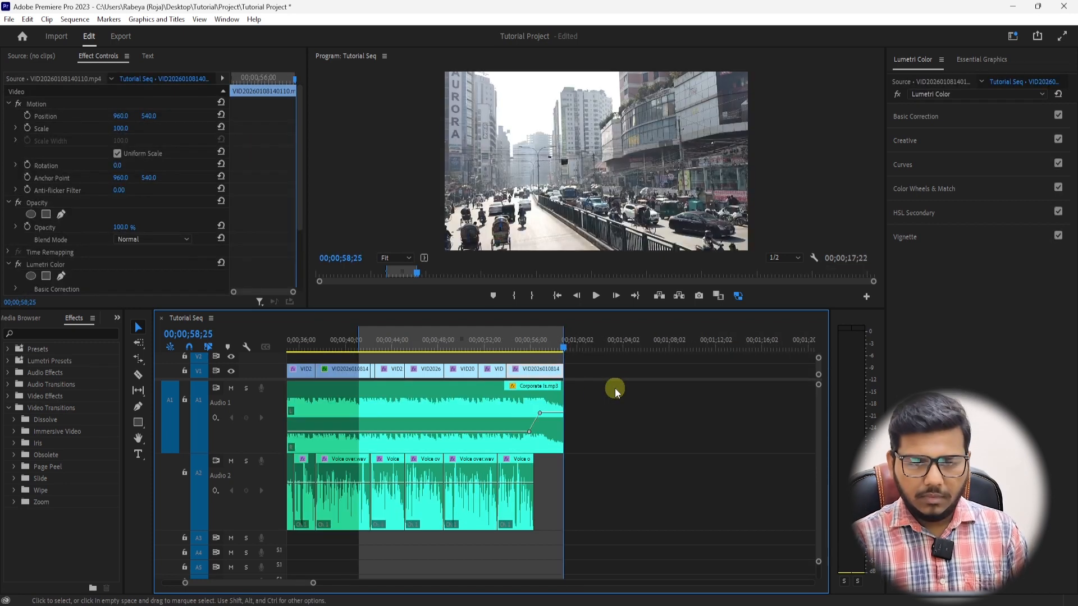
key("Home")
key("Down")
key("Up")
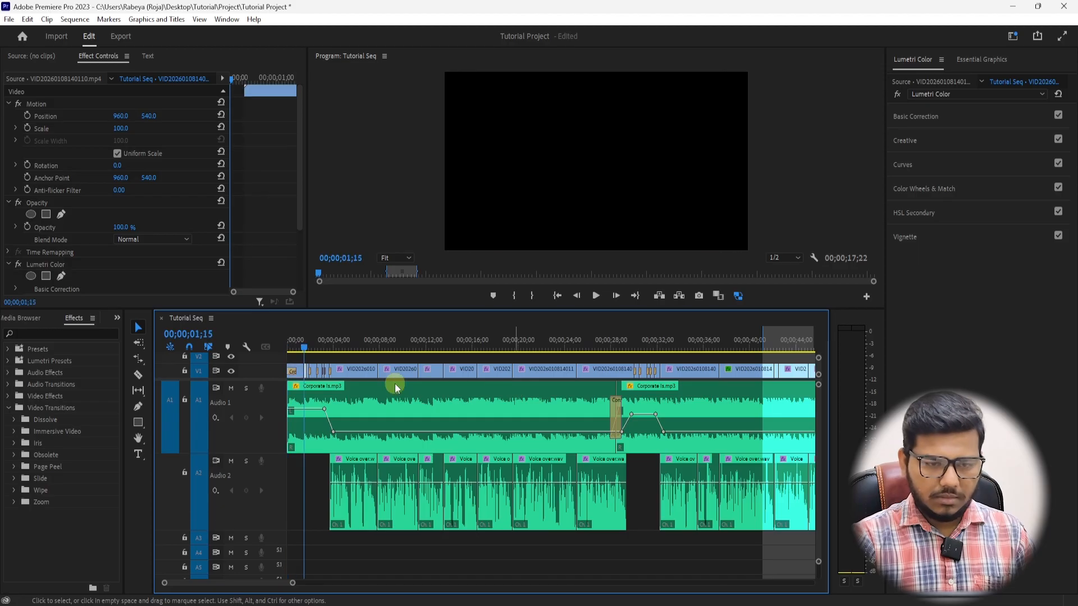
key("ctrl+a")
key("minus")
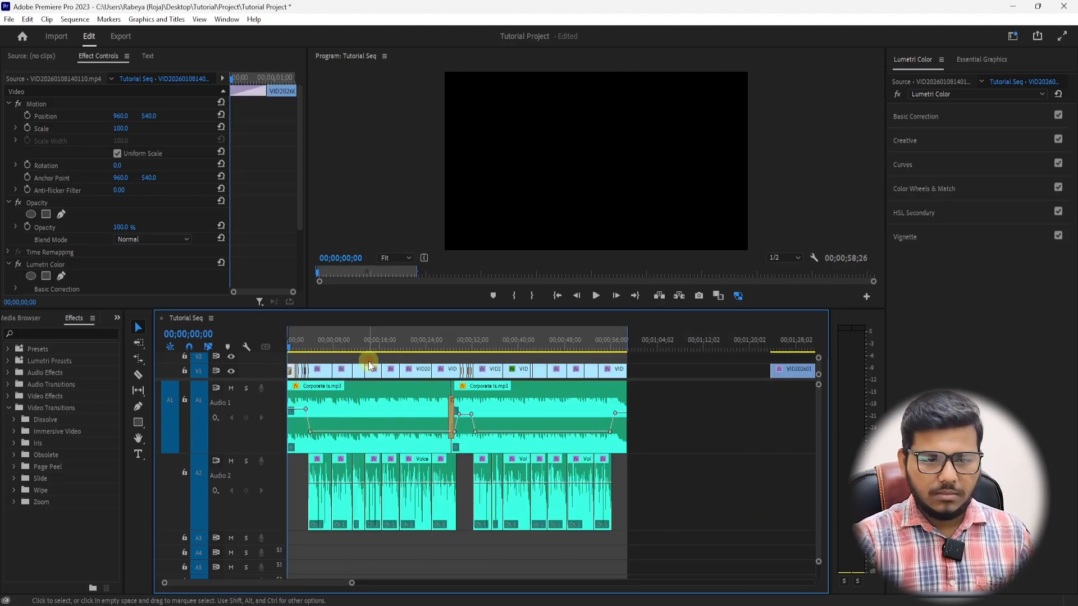
left_click(368, 361)
key("ctrl+s")
Enlarge the program preview, reduce the audio track heights to fit, and play the sequence from the beginning.
left_click_drag(266, 380, 268, 420)
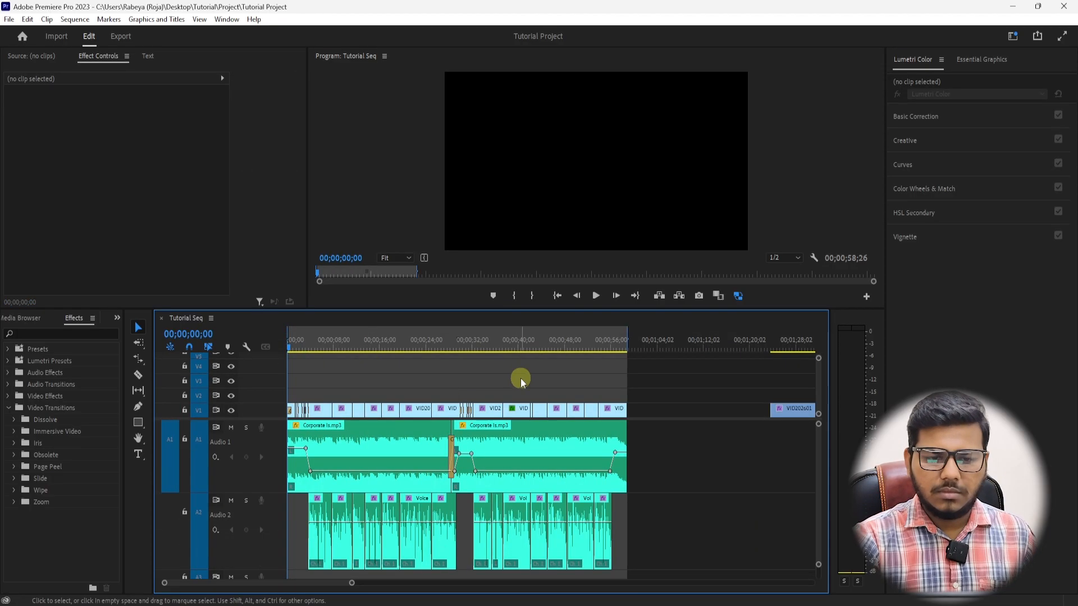
key("space")
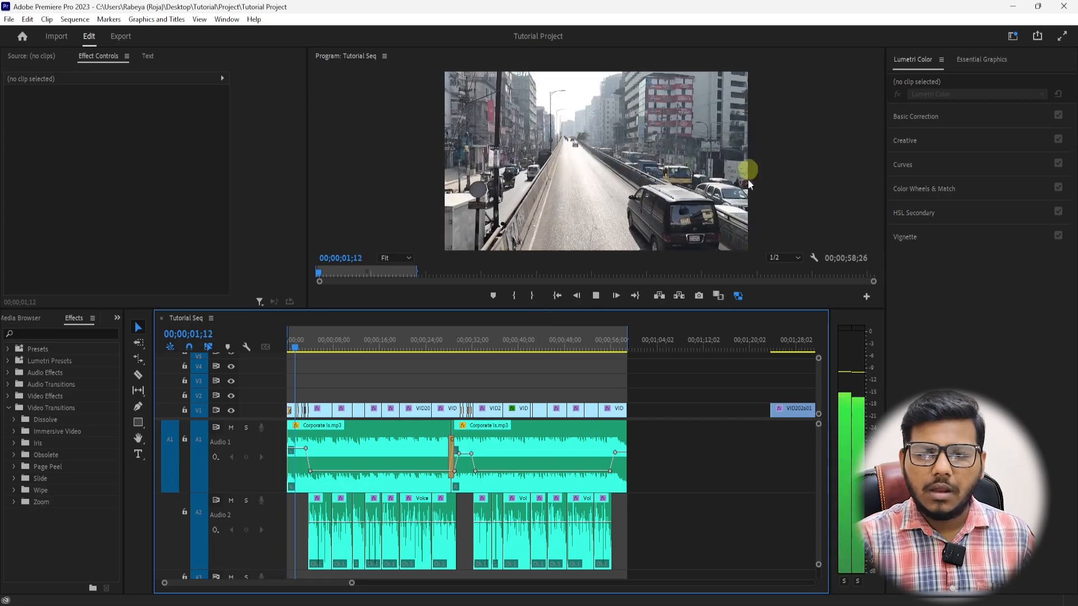
left_click(316, 413)
left_click(285, 349)
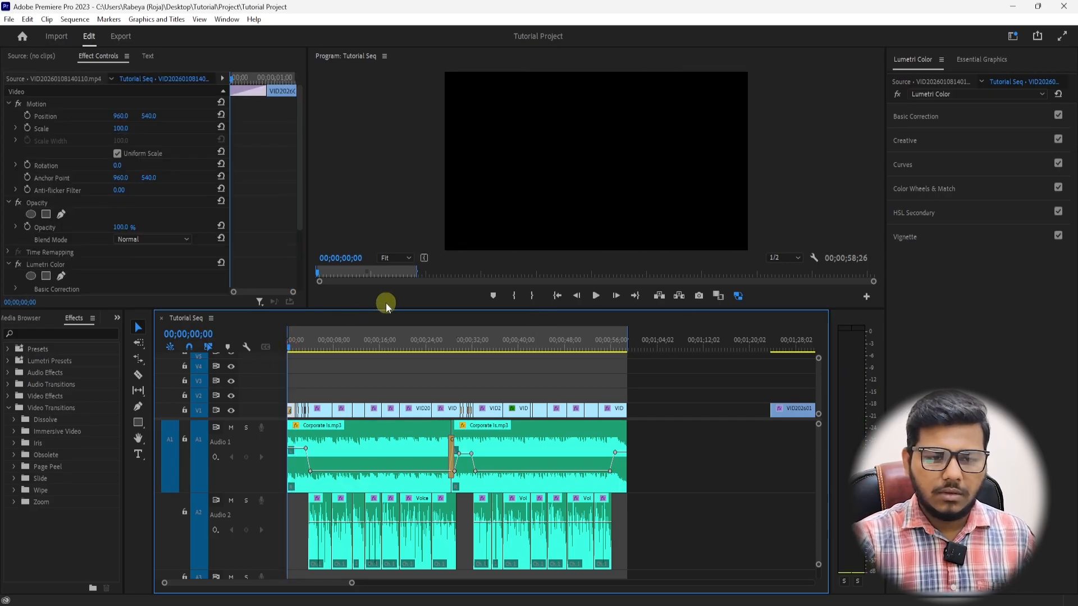
left_click_drag(386, 307, 387, 365)
left_click_drag(388, 400, 390, 426)
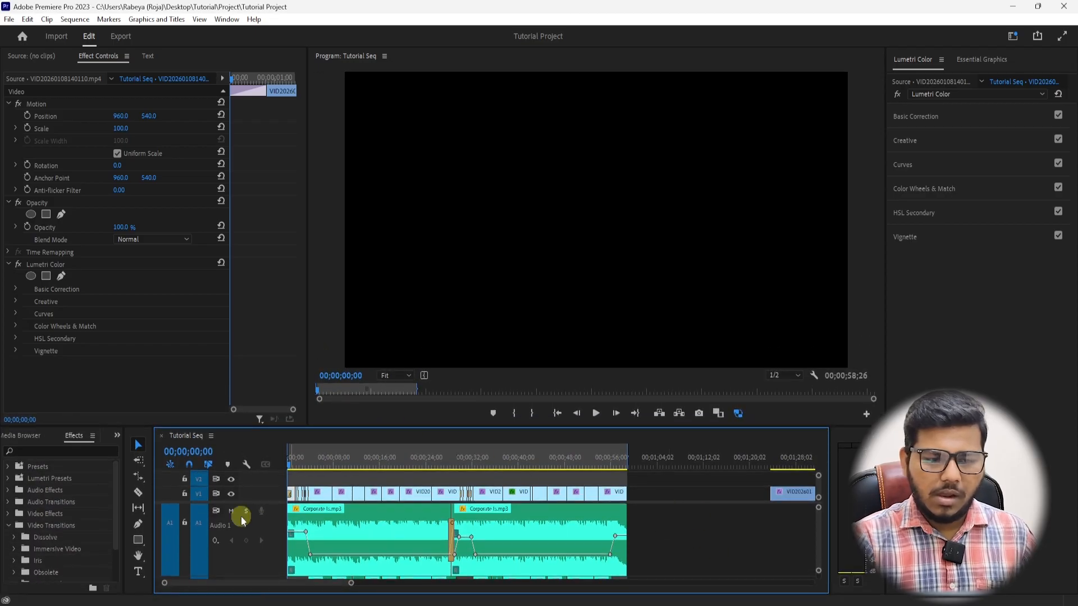
scroll(256, 497, "down", 1)
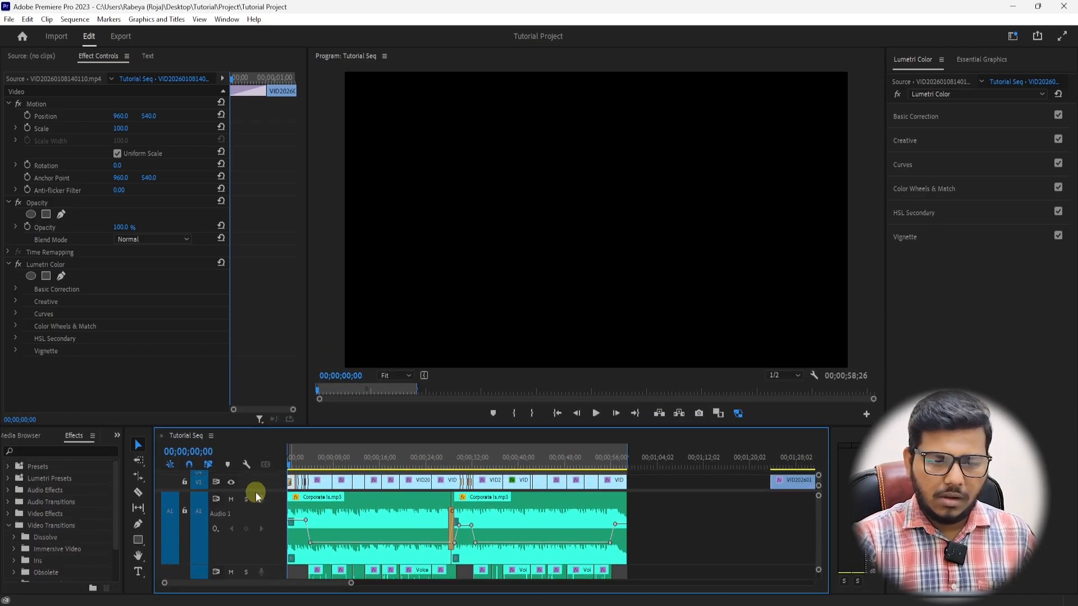
left_click_drag(256, 562, 254, 539)
key("space")
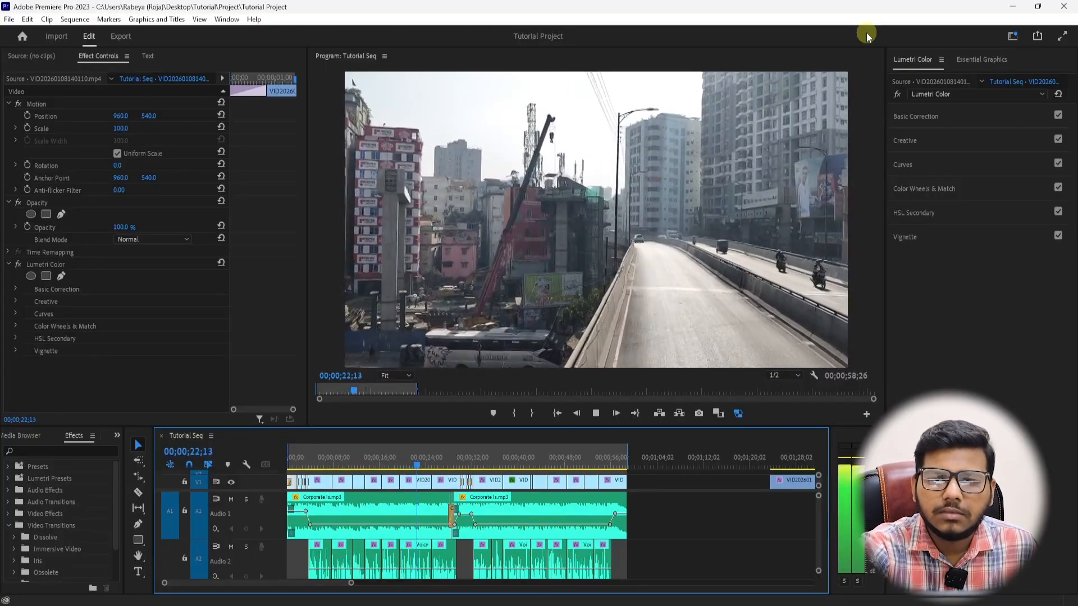
Apply the default transition to the video cut at 00;00;13;17 and play across it.
left_click(344, 462)
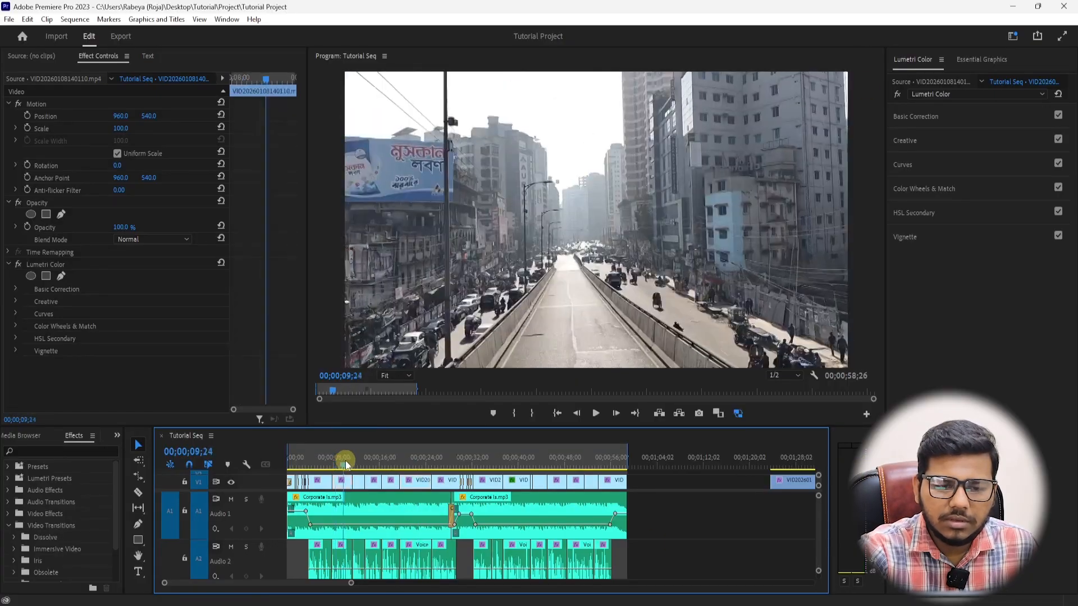
mouse_move(352, 462)
left_mouse_down()
mouse_move(361, 463)
mouse_move(348, 463)
left_mouse_up()
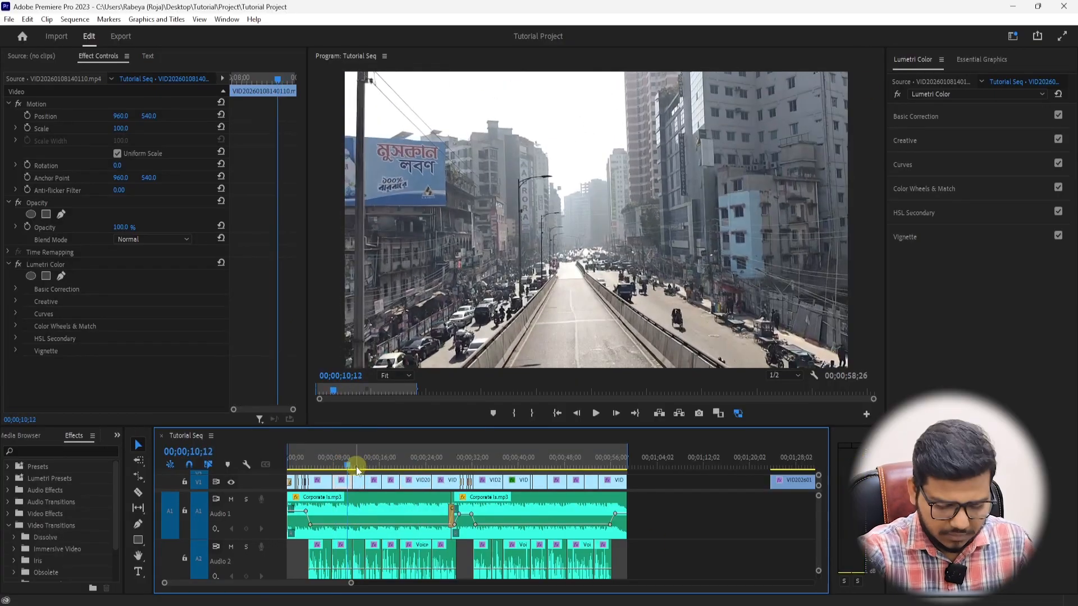
key("=")
left_click(599, 468)
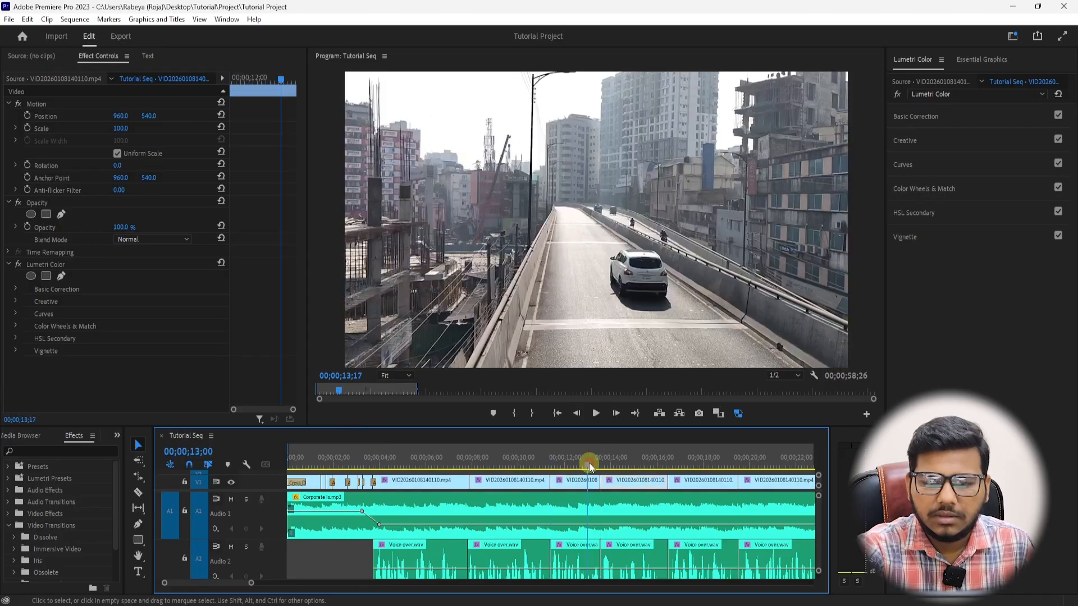
left_click(588, 464)
right_click(604, 489)
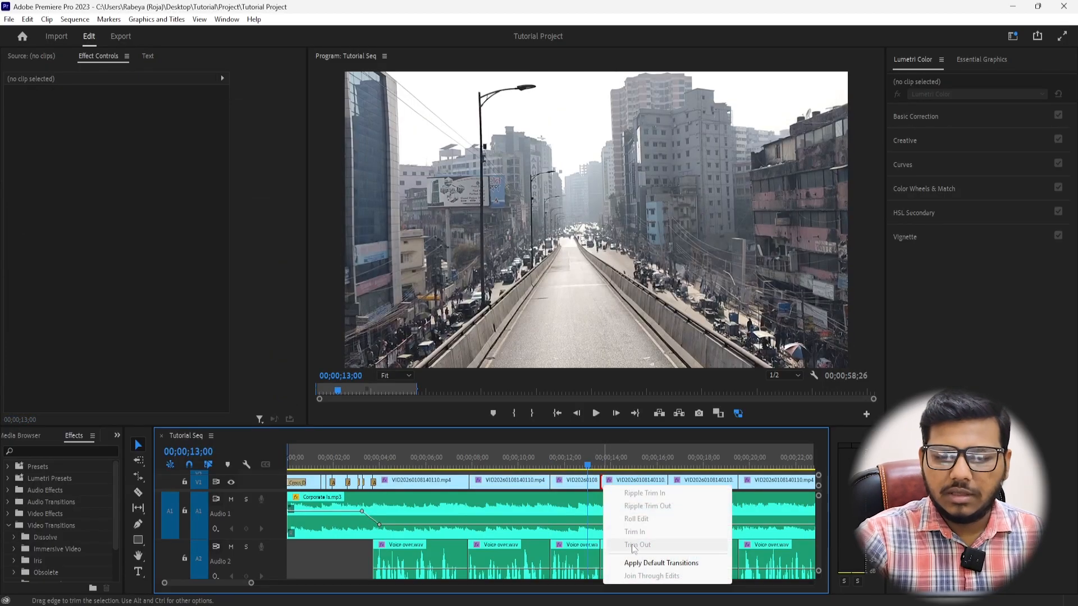
left_click(654, 494)
left_click(589, 464)
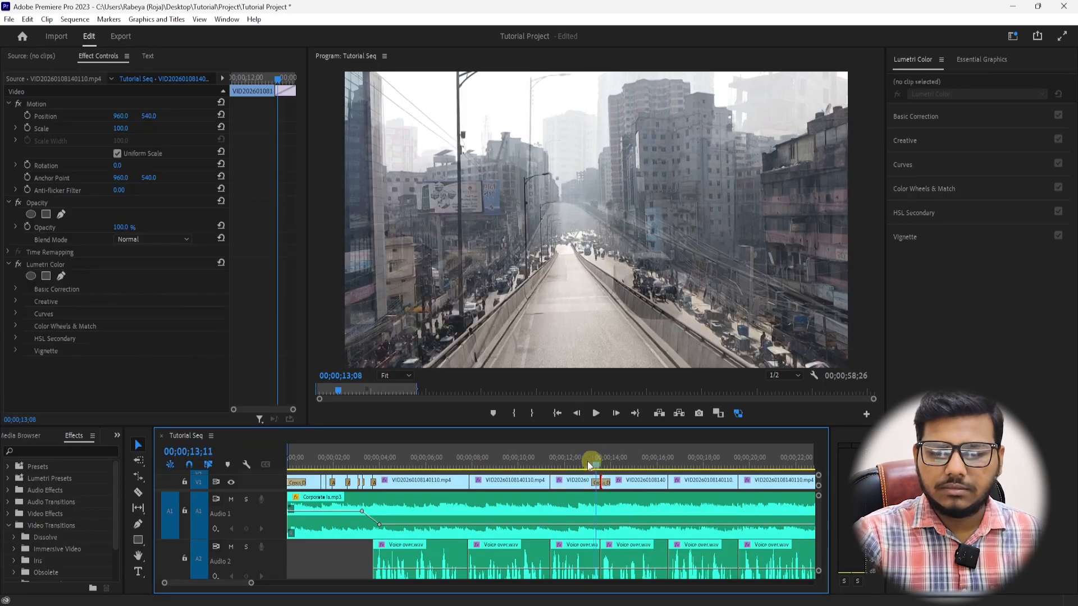
left_click_drag(589, 464, 584, 465)
left_click(663, 484)
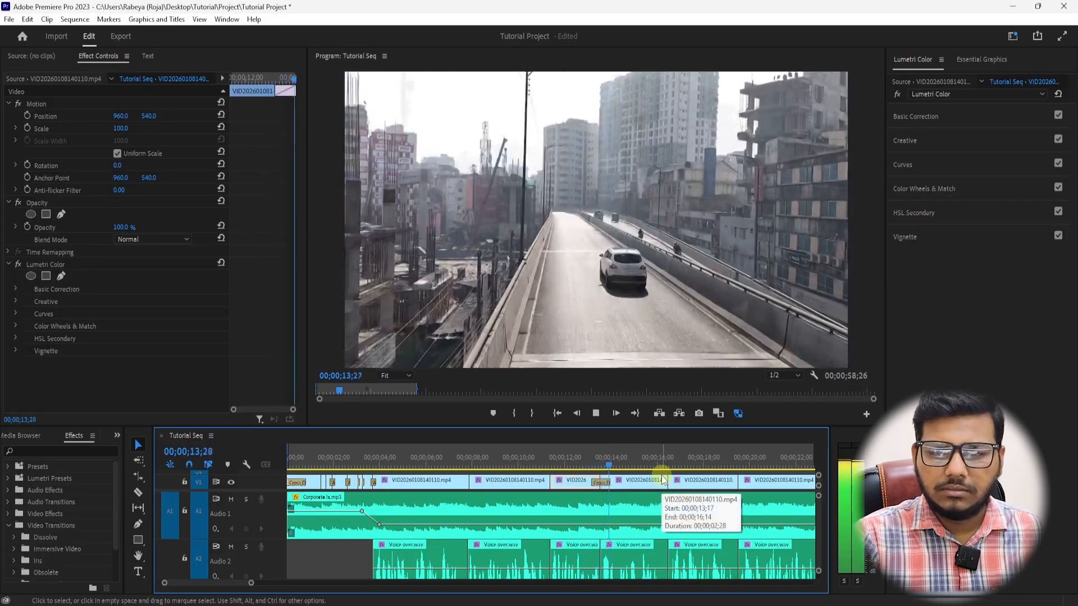
Apply the default transition to the video cut at 00;00;16;14 and play across it.
key("minus")
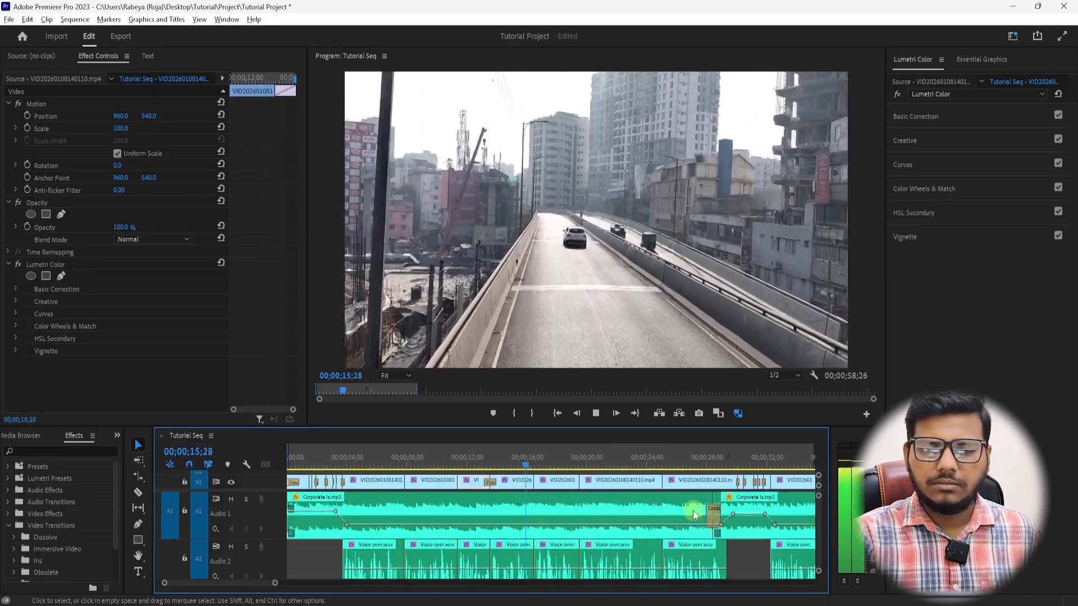
right_click(539, 481)
left_click(575, 562)
left_click(522, 452)
key("space")
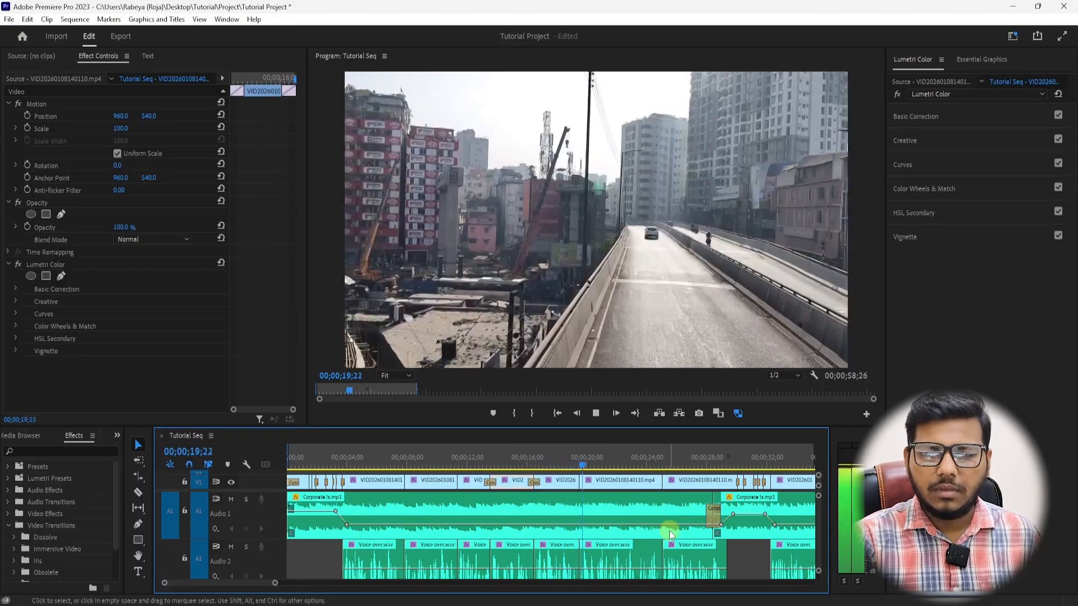
Add a Dip to Black transition to the video cut at 00;00;19;14.
left_click(582, 462)
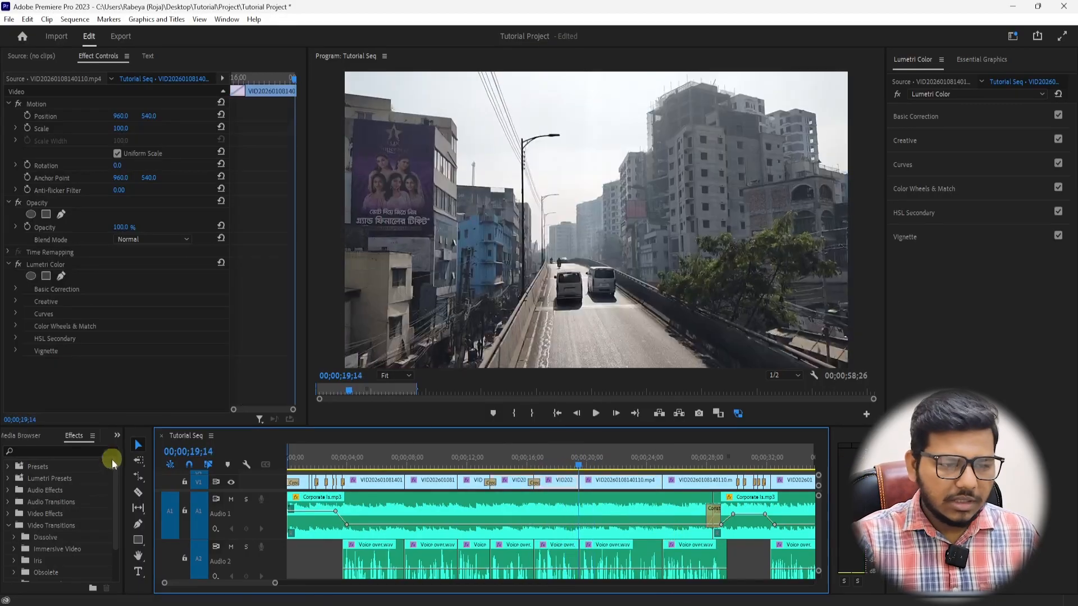
left_click(14, 537)
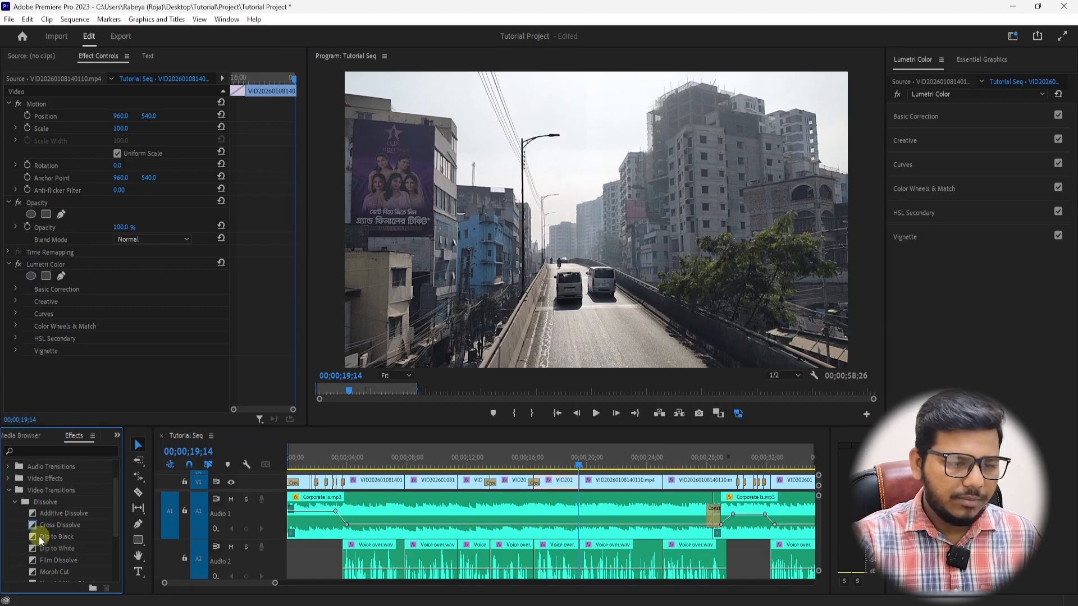
left_click_drag(581, 488, 581, 483)
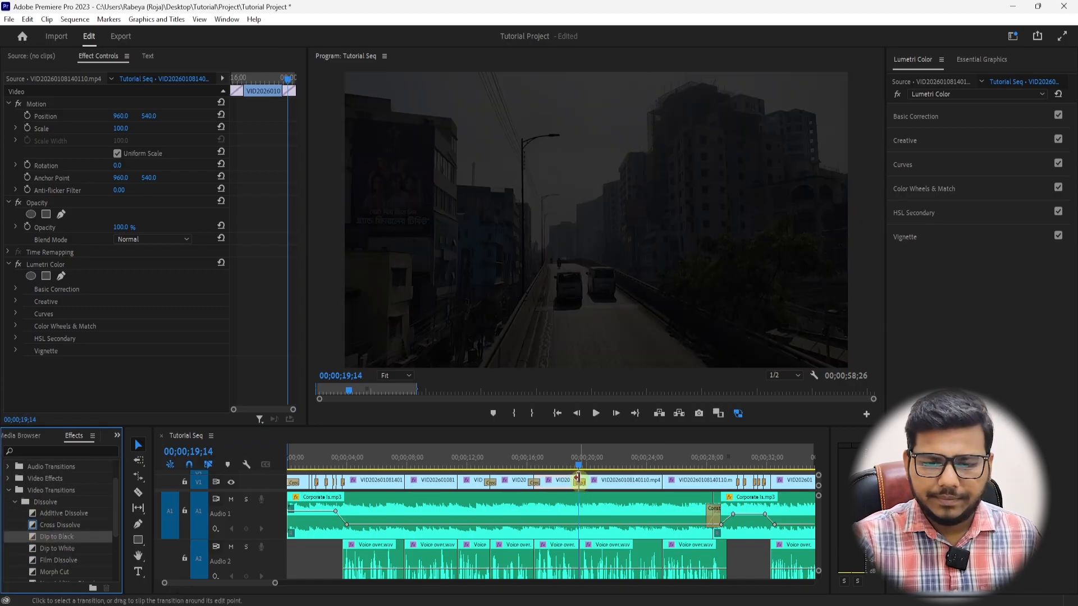
Play the sequence across the Dip to Black transition and on to the end of the edit.
key("space")
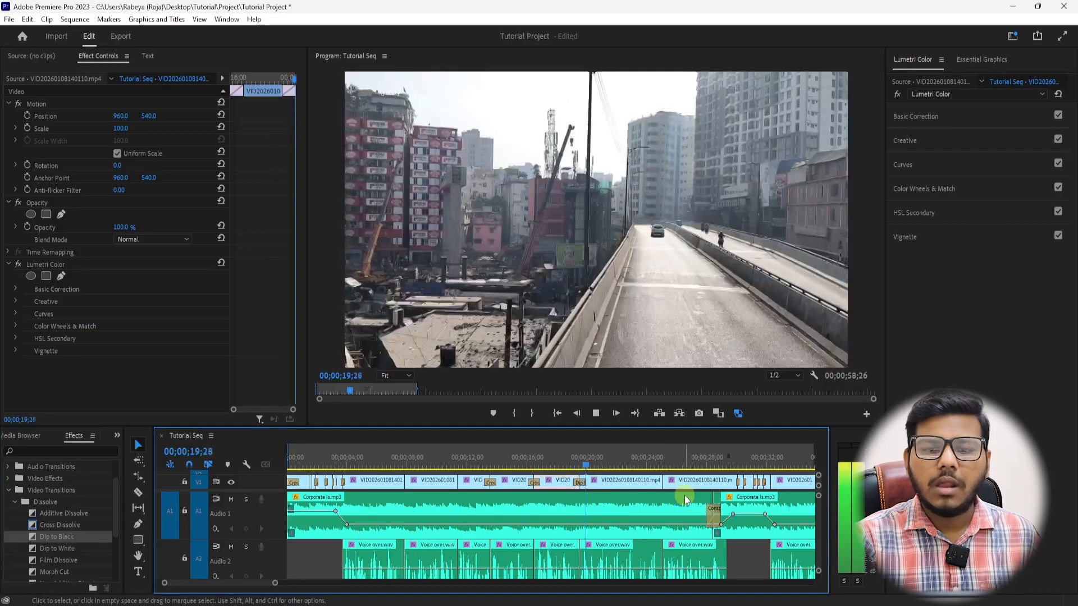
scroll(625, 514, "down", 1)
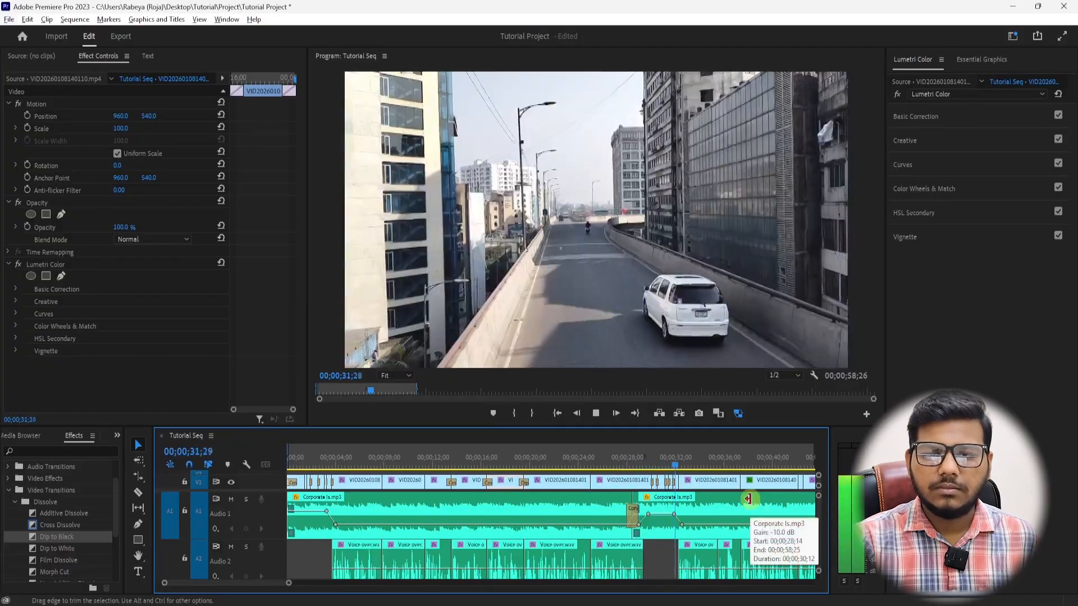
key("minus")
scroll(699, 495, "down", 5)
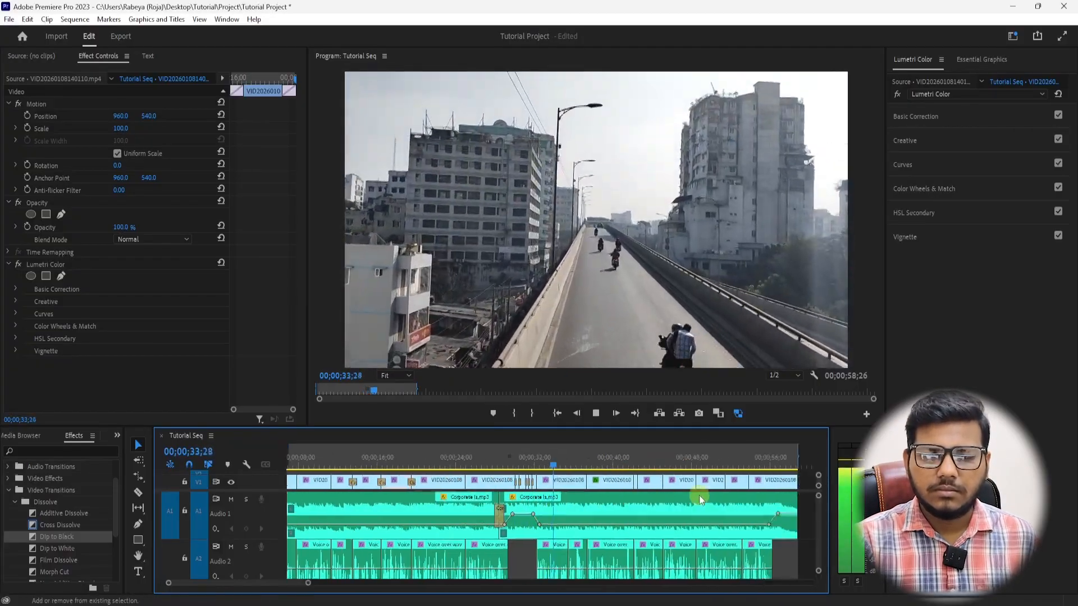
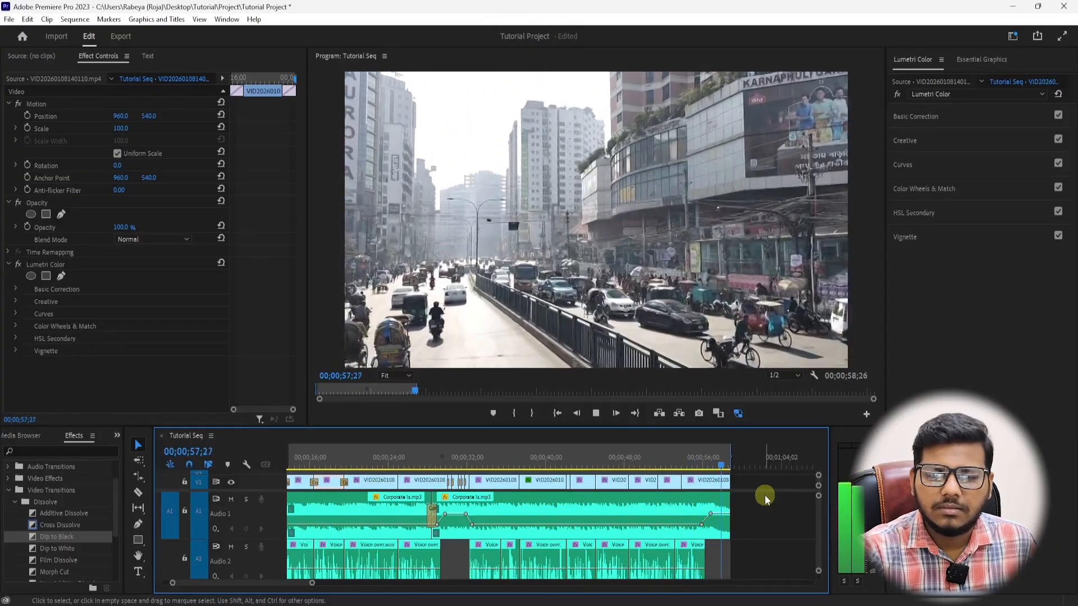
key("space")
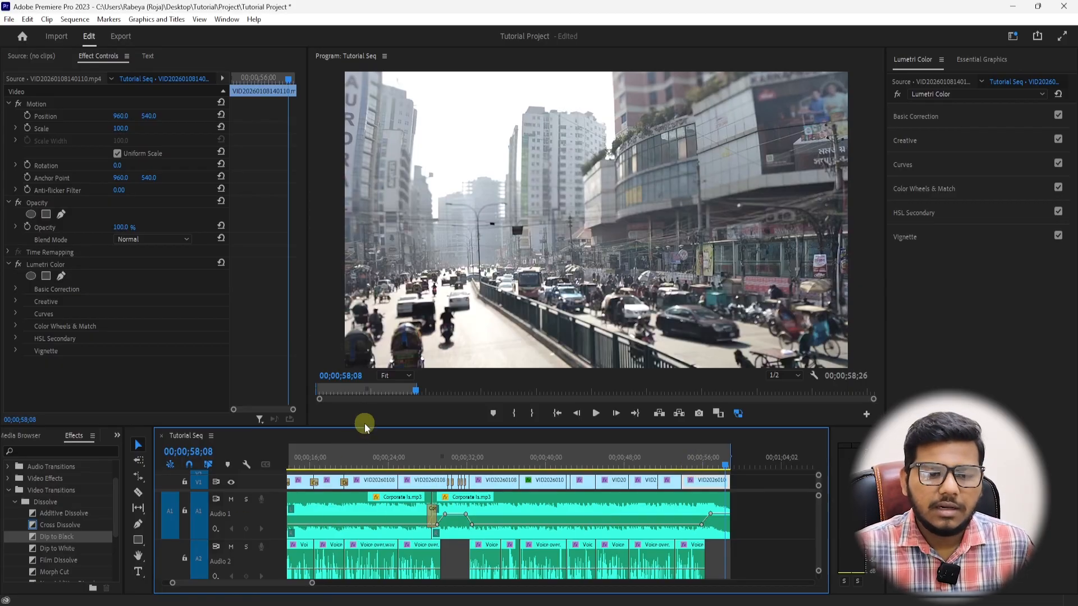
Enlarge the timeline area to show the upper video tracks, save the project, and return the playhead to 00;00;00;00.
left_click_drag(366, 428, 375, 383)
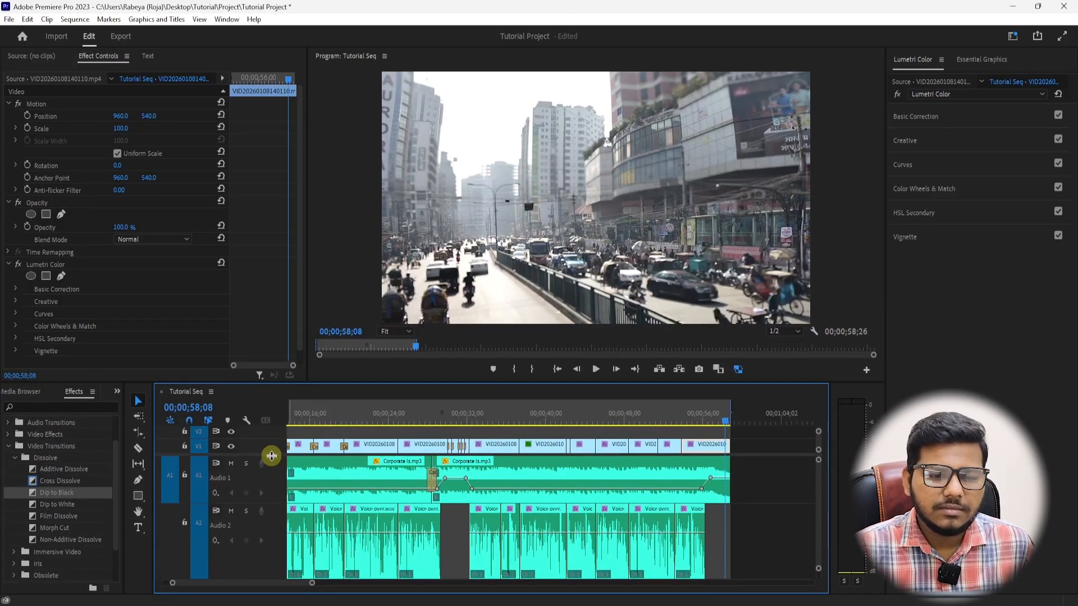
scroll(291, 455, "up", 2)
left_click(354, 420)
left_click(382, 447)
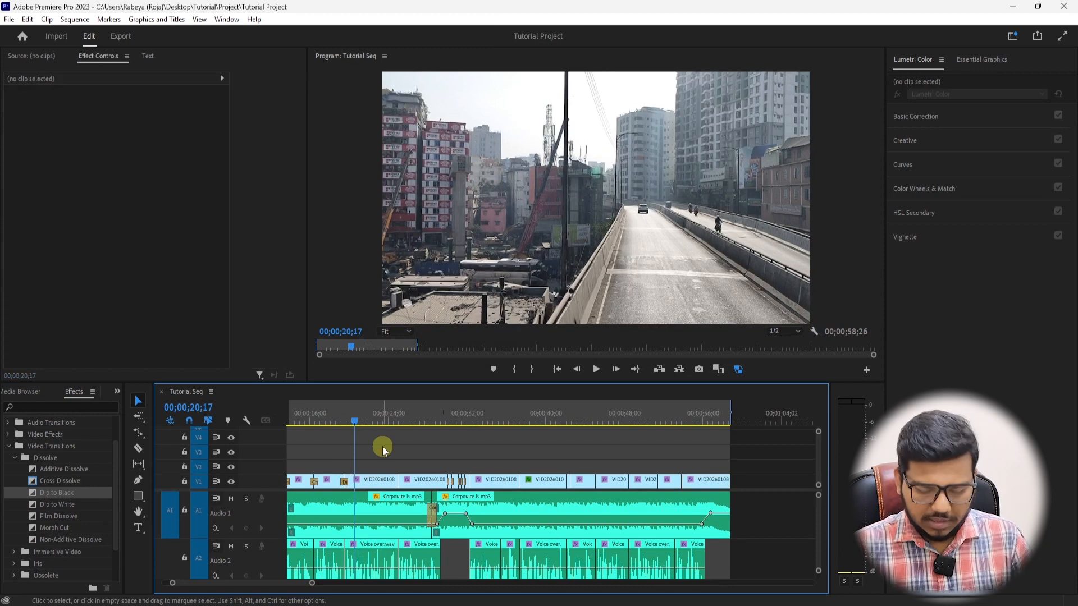
key("Home")
key("Down")
key("Up")
left_click(325, 450)
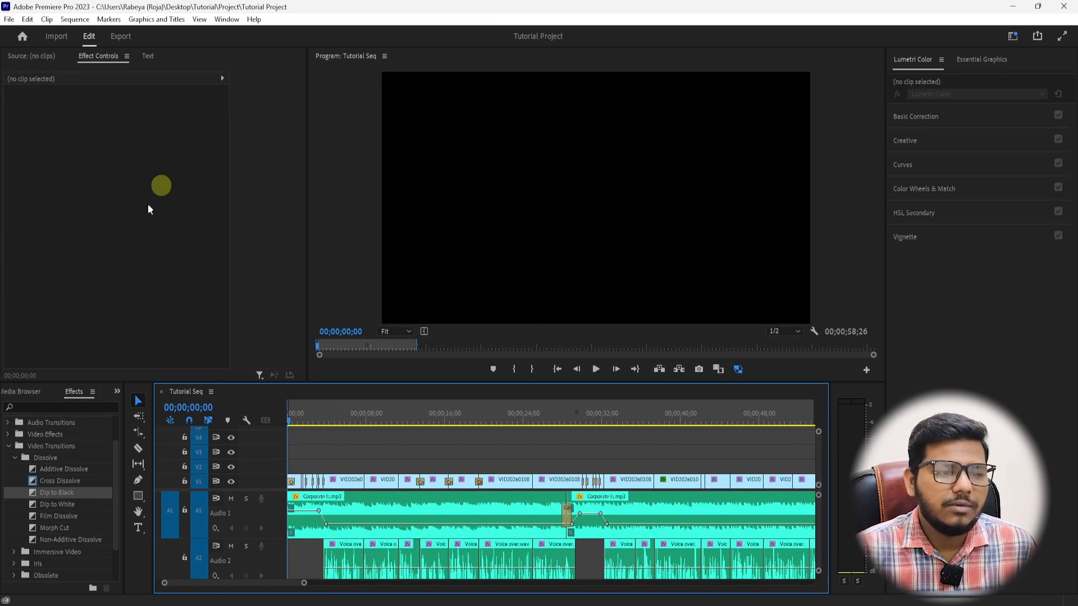
Create an adjustment layer among the project items at 1920 x 1080, 29.97 fps Drop-Frame, with square pixels.
left_click(117, 391)
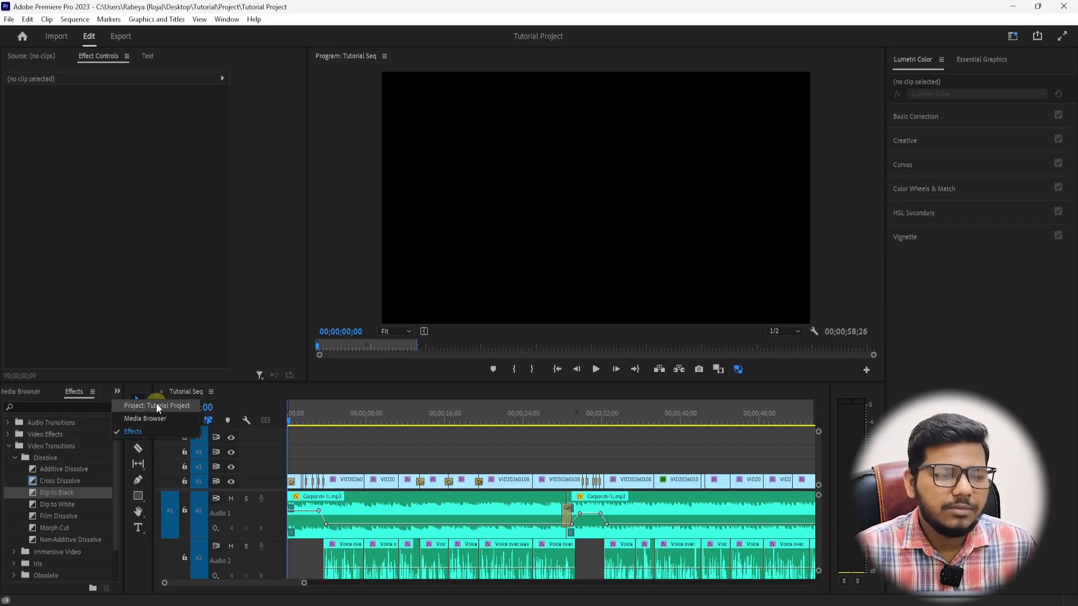
left_click(157, 406)
key("grave")
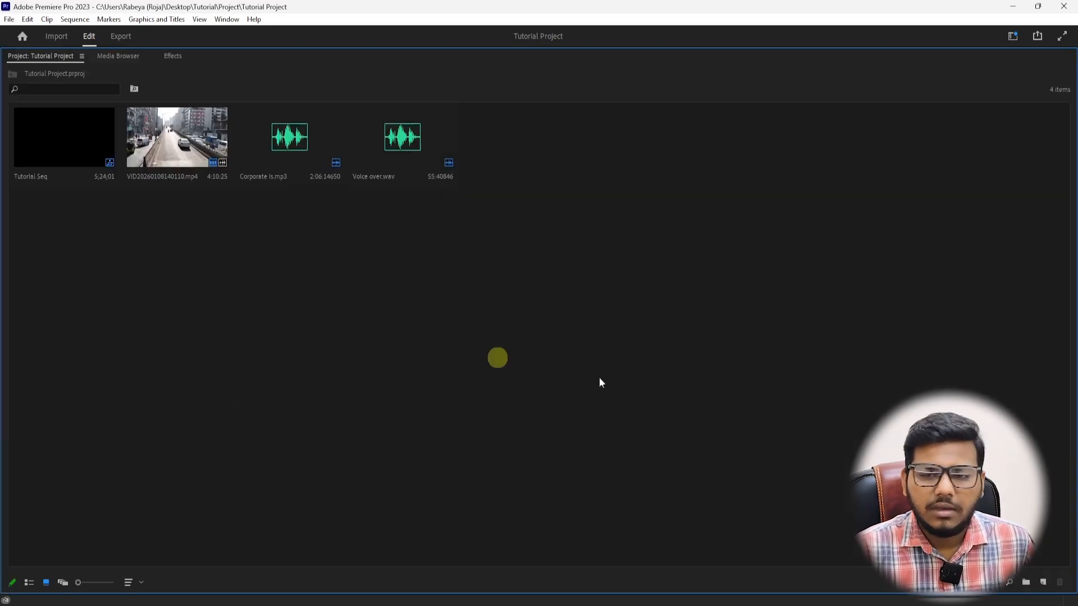
key("grave")
left_click_drag(113, 493, 112, 557)
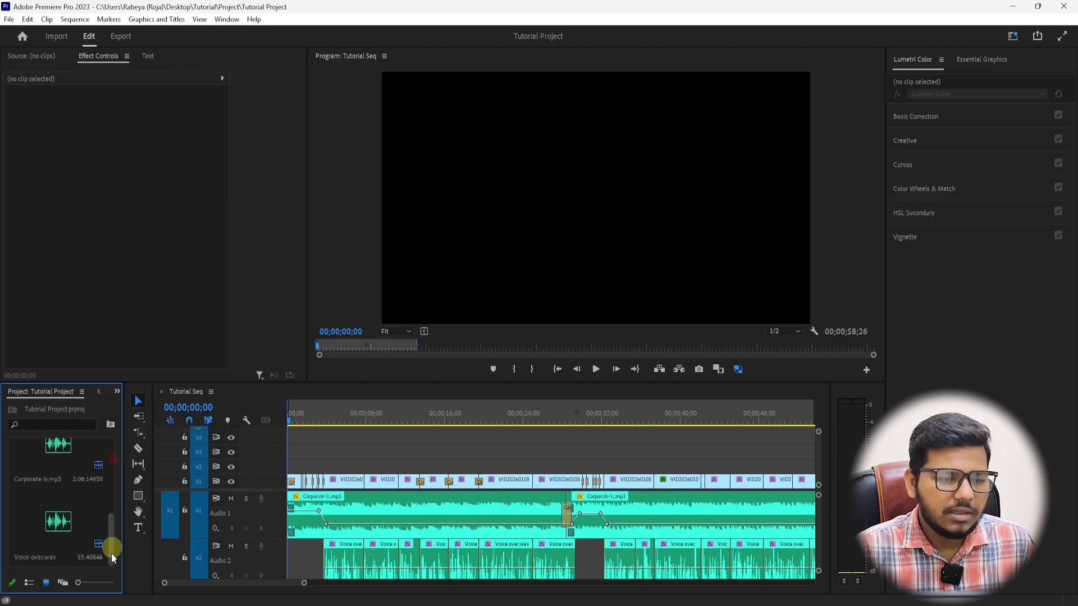
key("grave")
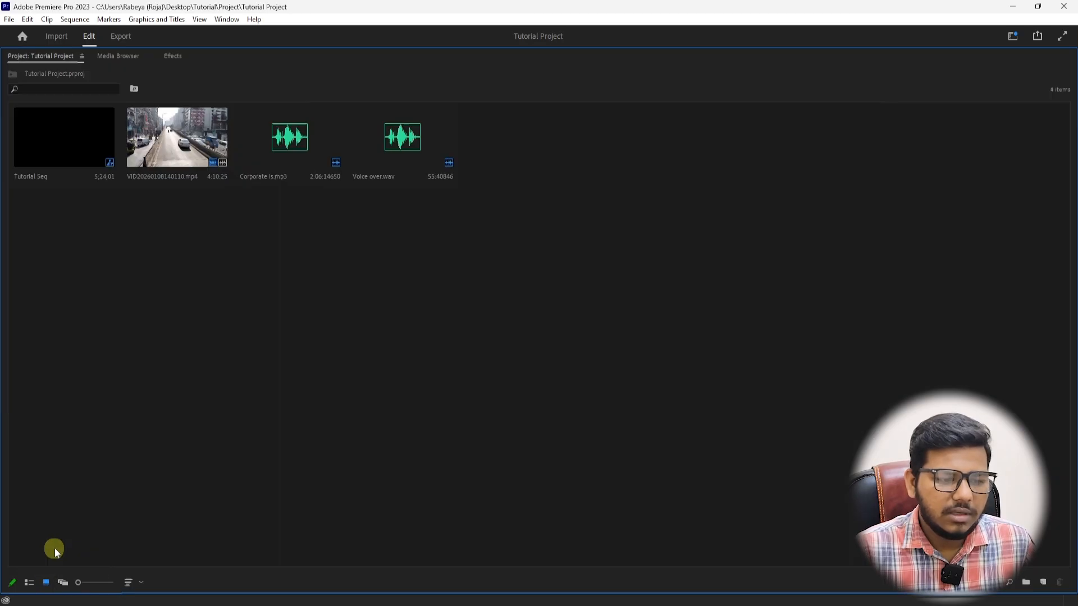
left_click(1038, 589)
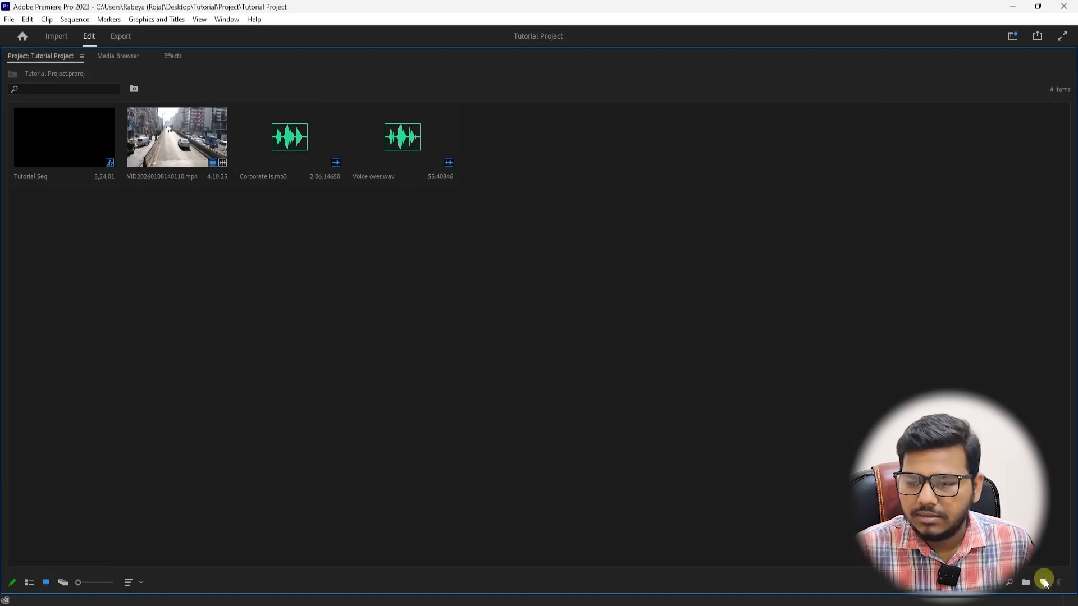
left_click(1044, 583)
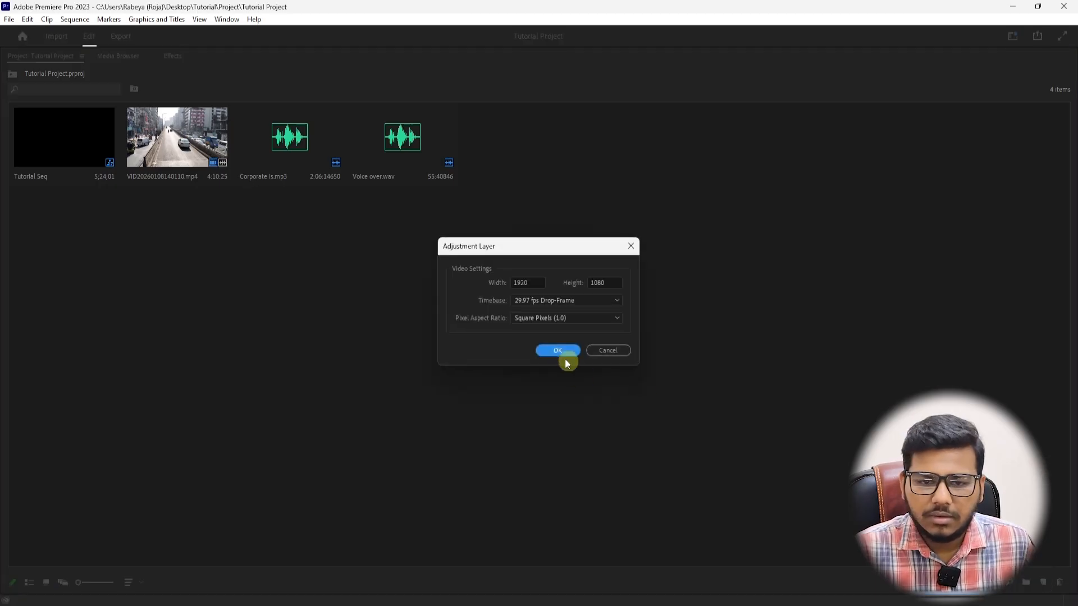
left_click(559, 352)
key("grave")
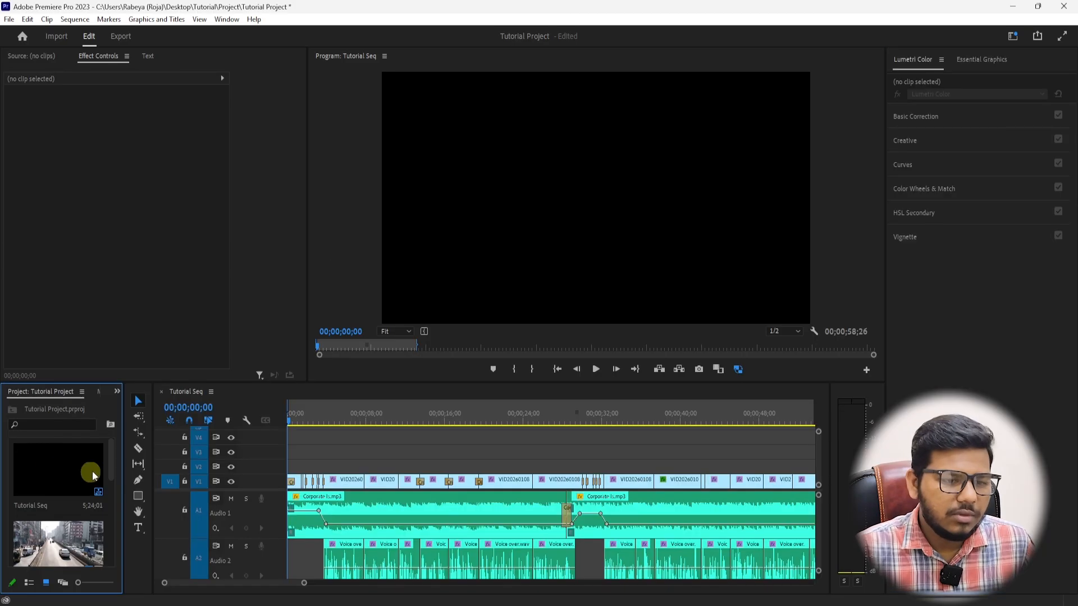
Place the adjustment layer on track V2 at the sequence start and extend it to the end of the edit.
left_click_drag(112, 457, 288, 465)
left_click_drag(428, 465, 542, 464)
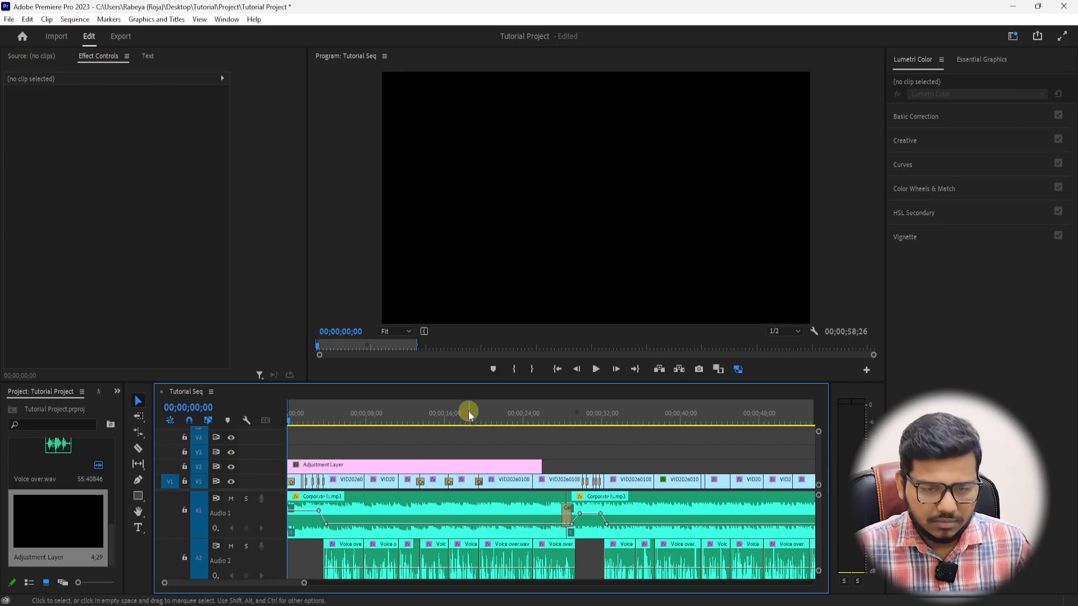
left_click(470, 415)
key("minus")
left_click_drag(408, 472, 576, 465)
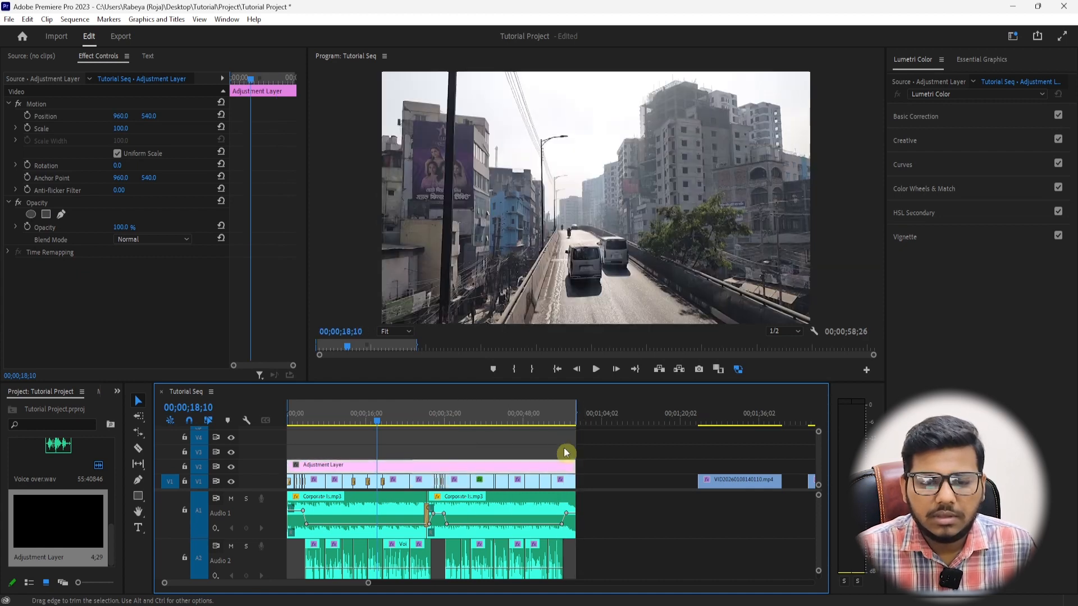
Apply the automatic basic color correction to the adjustment layer at 00;00;22;29 and check it along the sequence.
left_click_drag(408, 418, 400, 418)
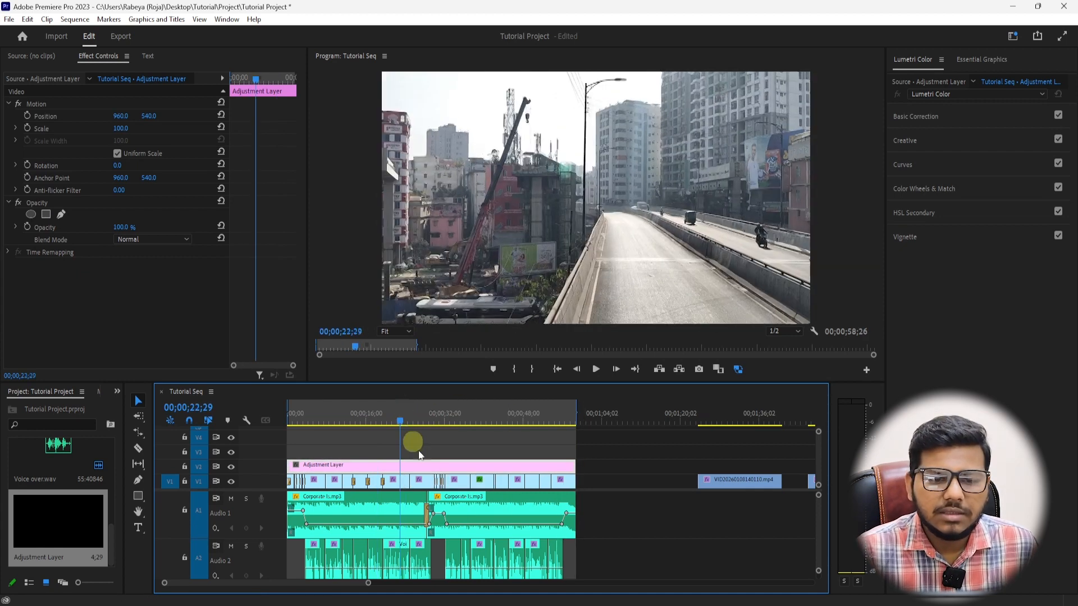
left_click(405, 471)
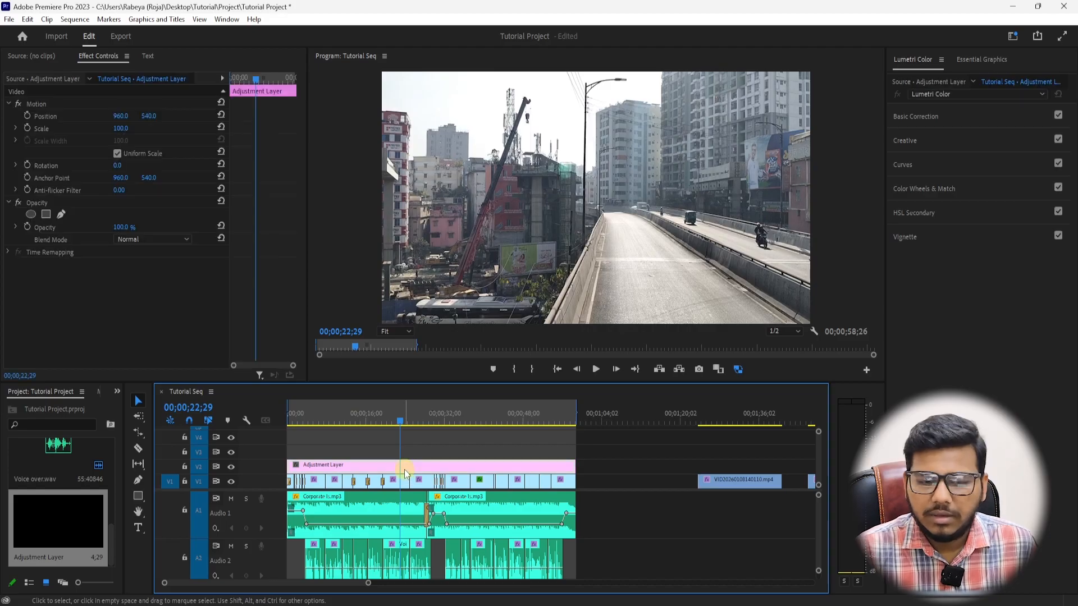
left_click(430, 471)
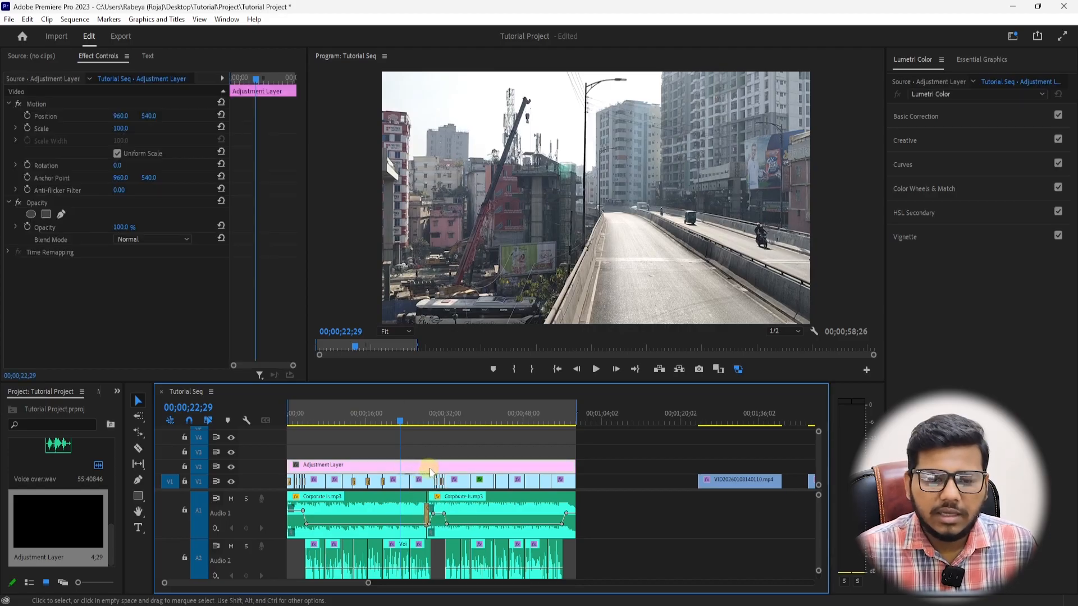
left_click(917, 117)
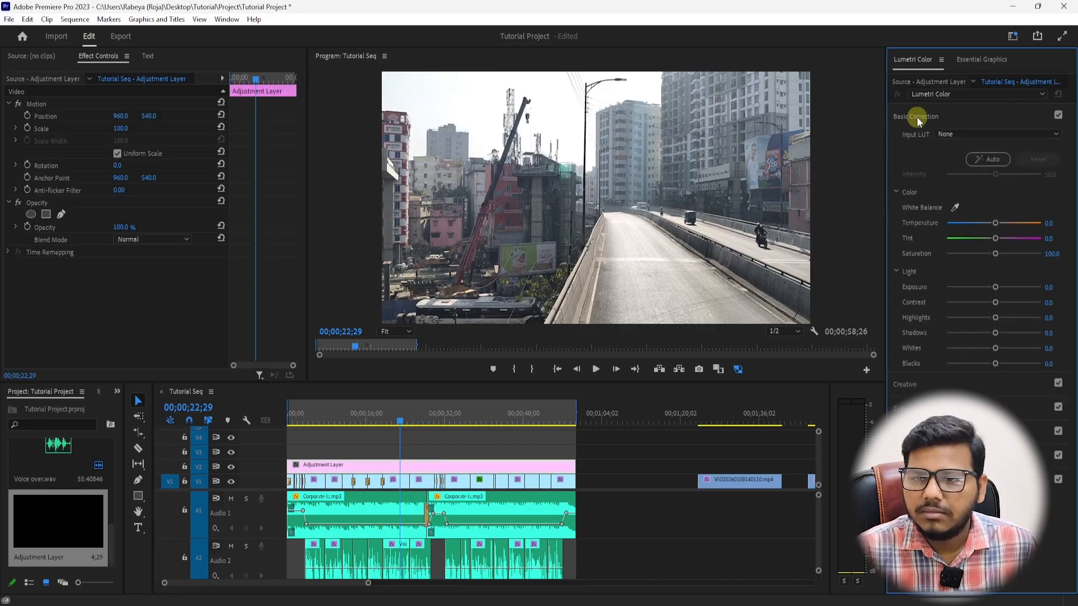
left_click(1002, 158)
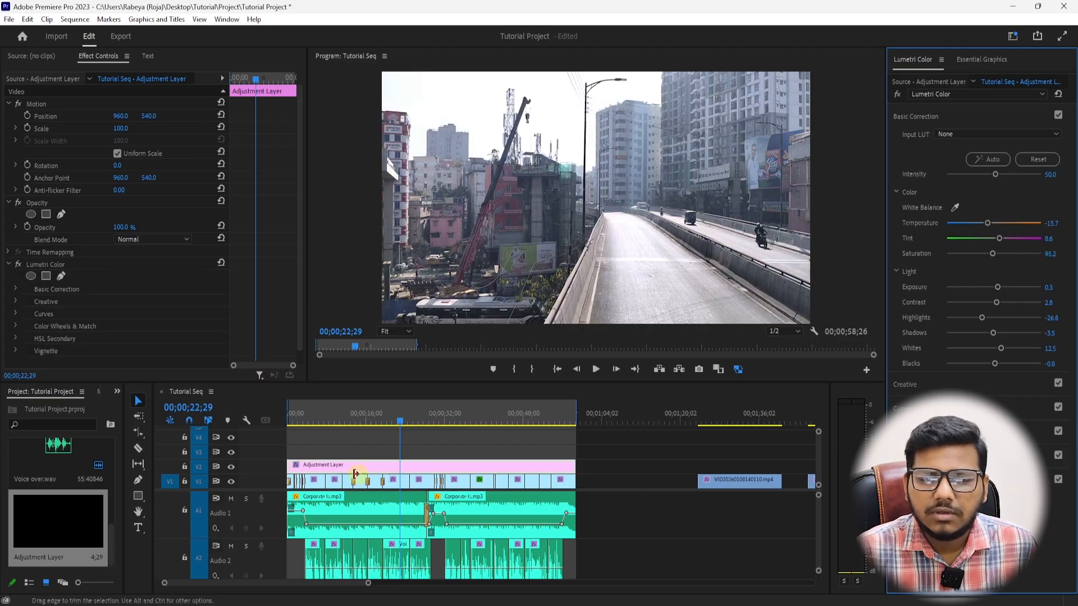
left_click_drag(318, 412, 460, 416)
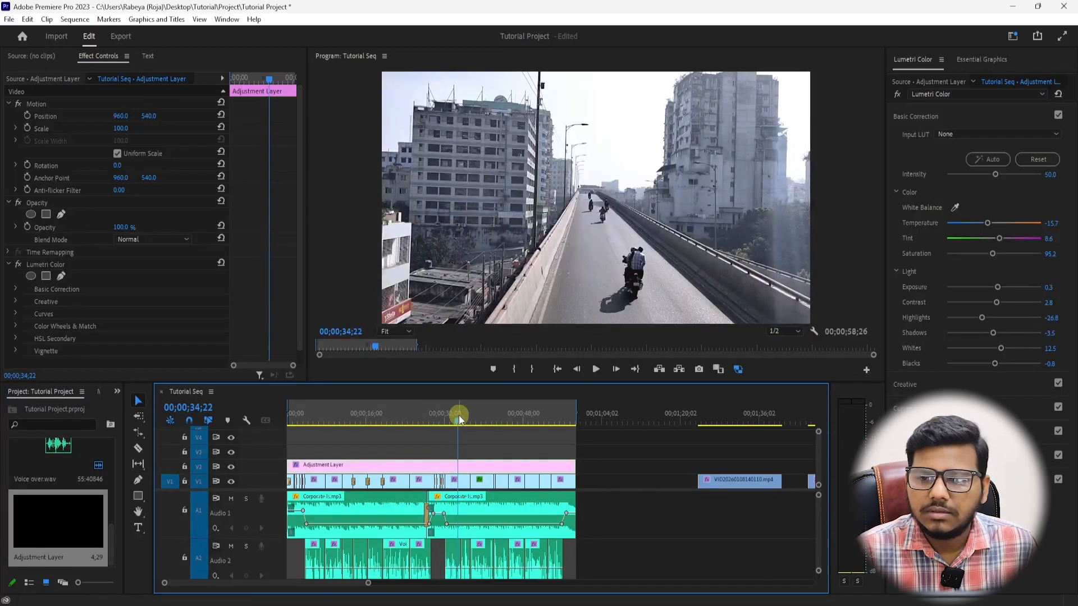
Try several creative looks on the adjustment layer, including Fuji F125 Kodak 2395, Kodak 5218 Kodak 2383 and a monochrome Fuji ETERNA look.
left_click(937, 117)
left_click(927, 141)
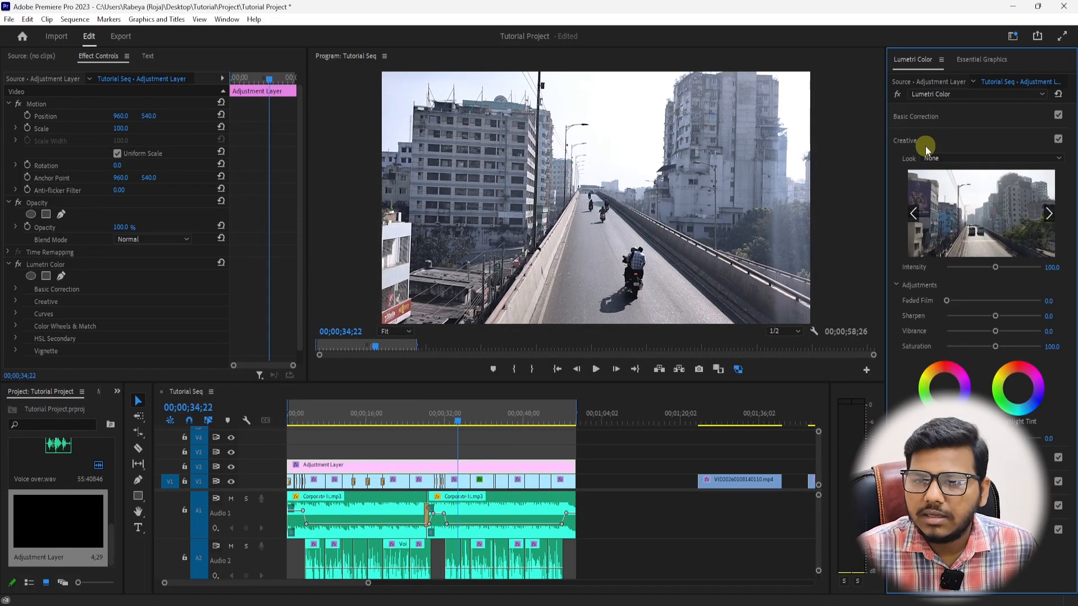
left_click(976, 159)
left_click(954, 213)
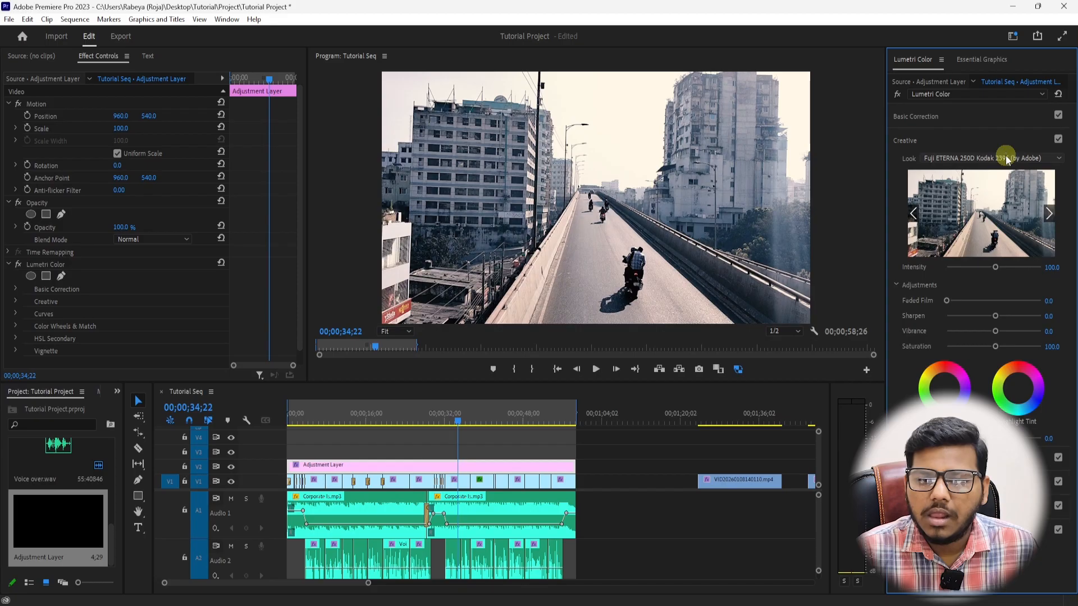
scroll(1005, 156, "down", 1)
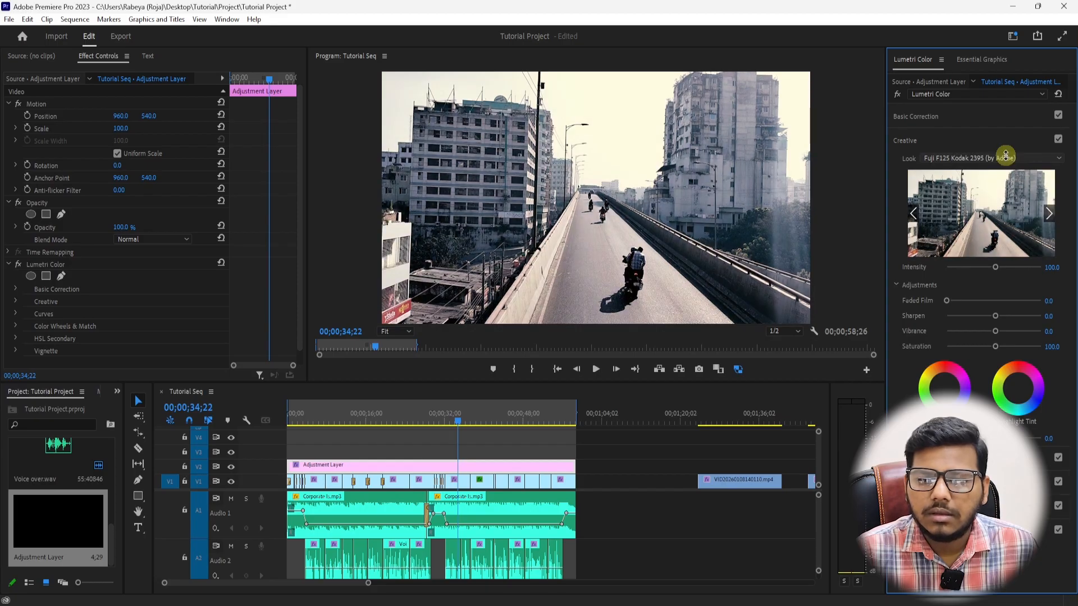
scroll(1005, 158, "down", 1)
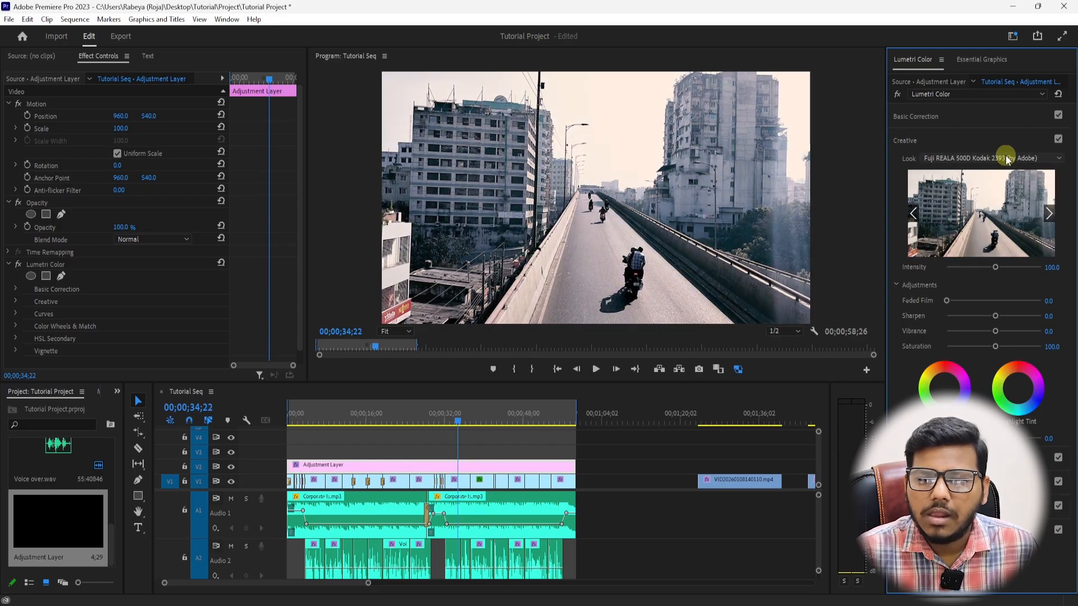
scroll(1006, 155, "down", 1)
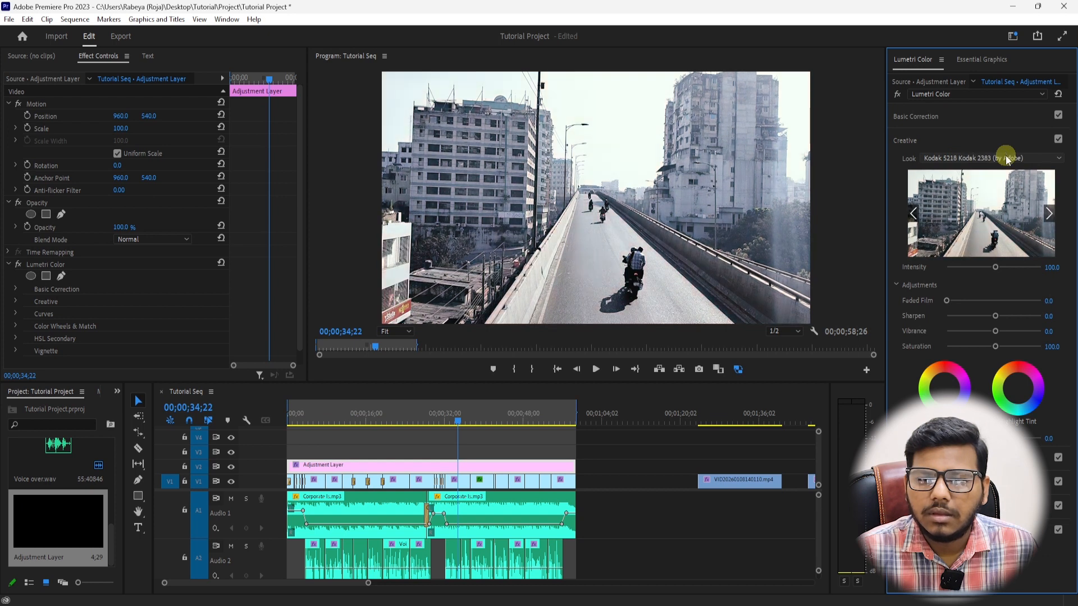
left_click(1005, 159)
left_click(1006, 159)
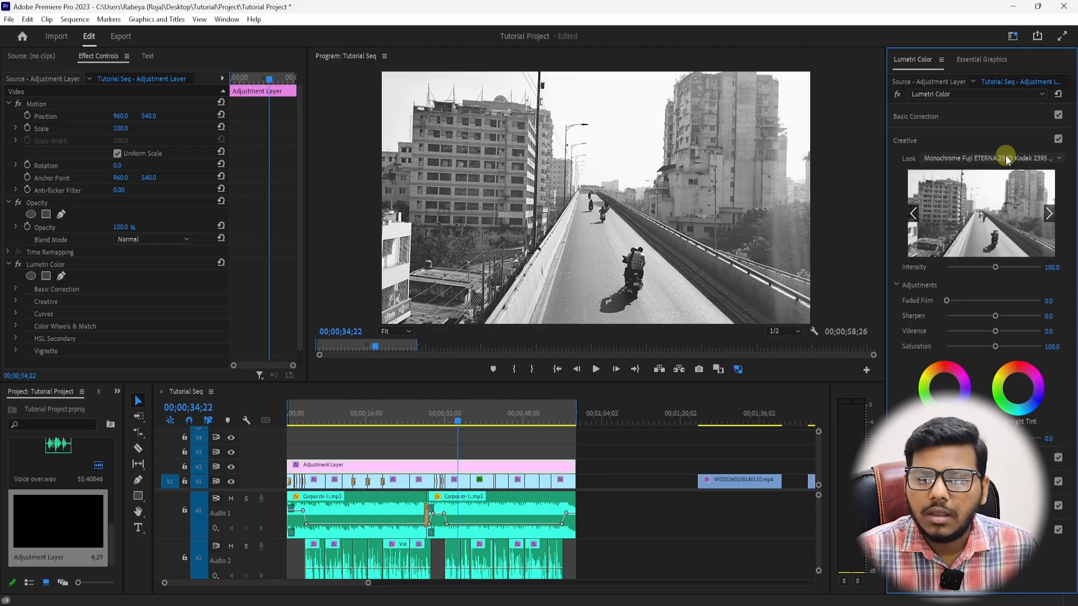
Reset the adjustment layer's basic correction and set its creative look to None.
left_click(934, 116)
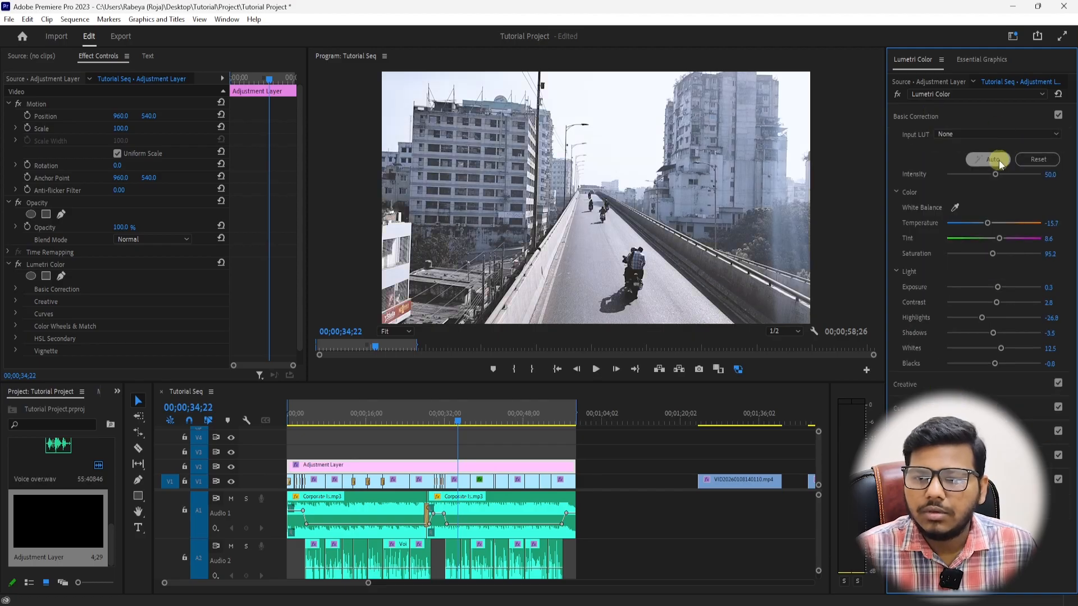
left_click(1043, 160)
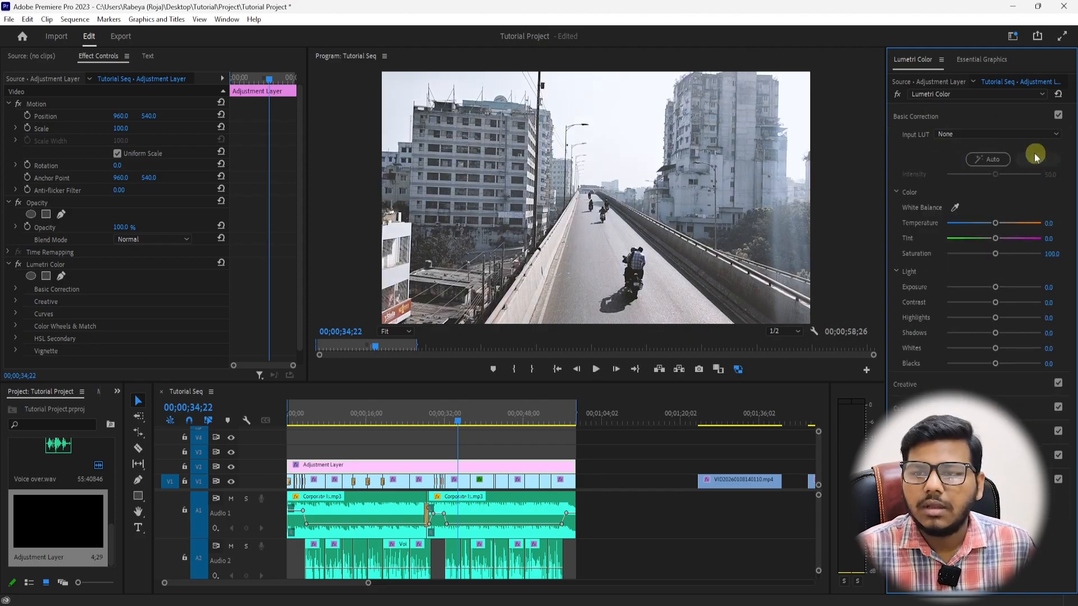
left_click(931, 117)
left_click(920, 141)
left_click(988, 157)
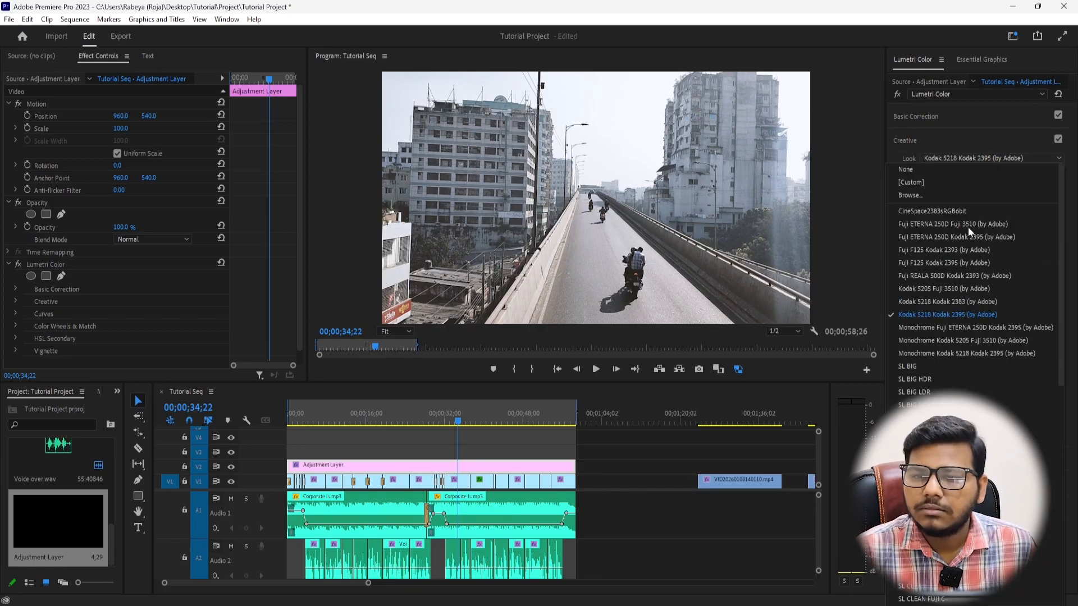
left_click(938, 225)
left_click(946, 162)
left_click(946, 179)
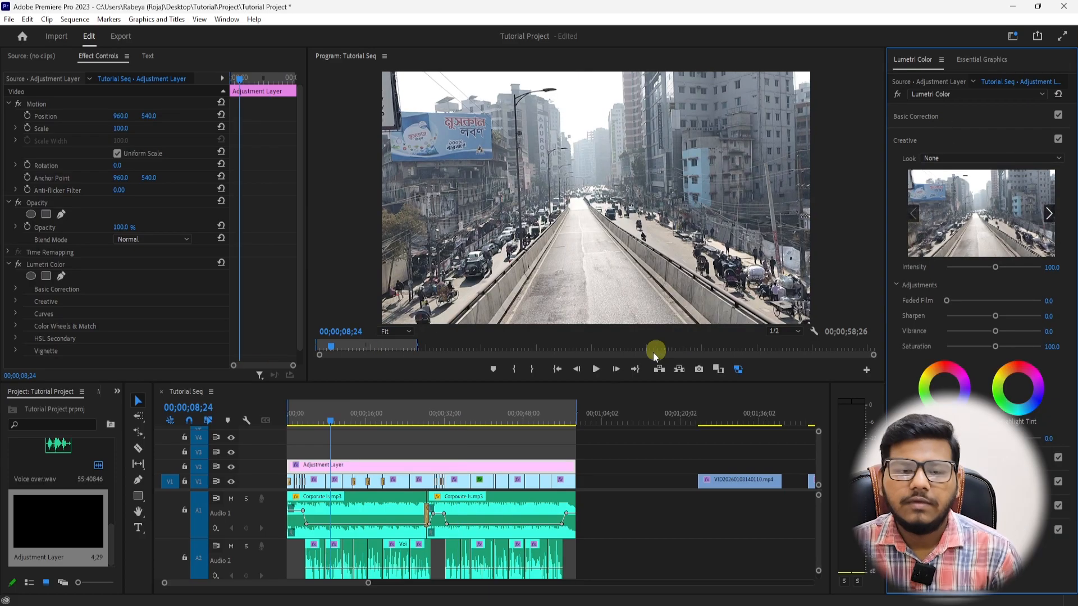
Raise the adjustment layer's basic correction saturation to 150, judging the picture at 00;00;05;18.
left_click(316, 430)
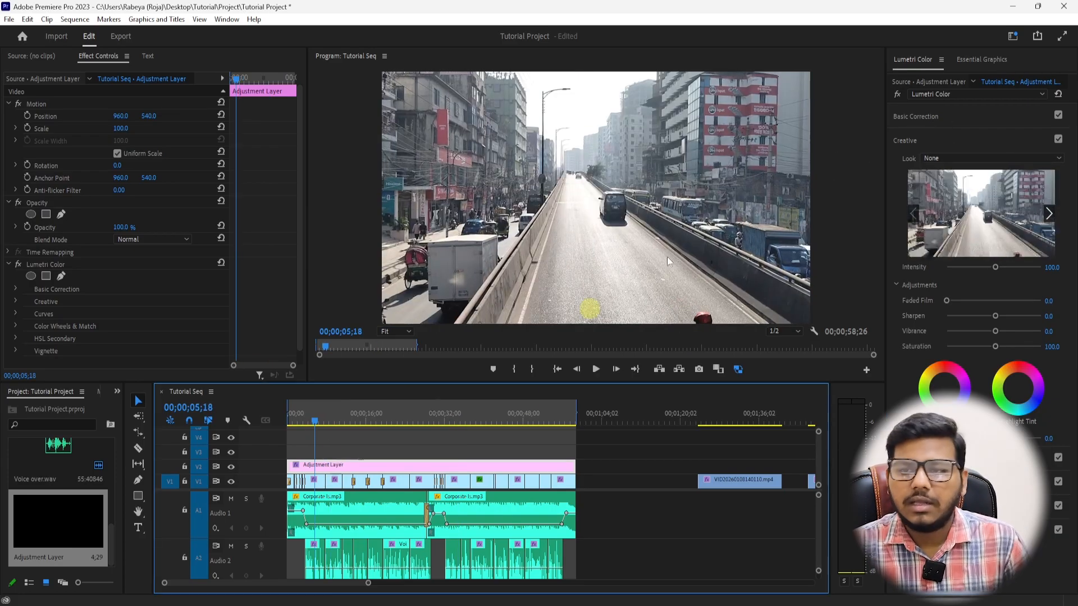
left_click(931, 118)
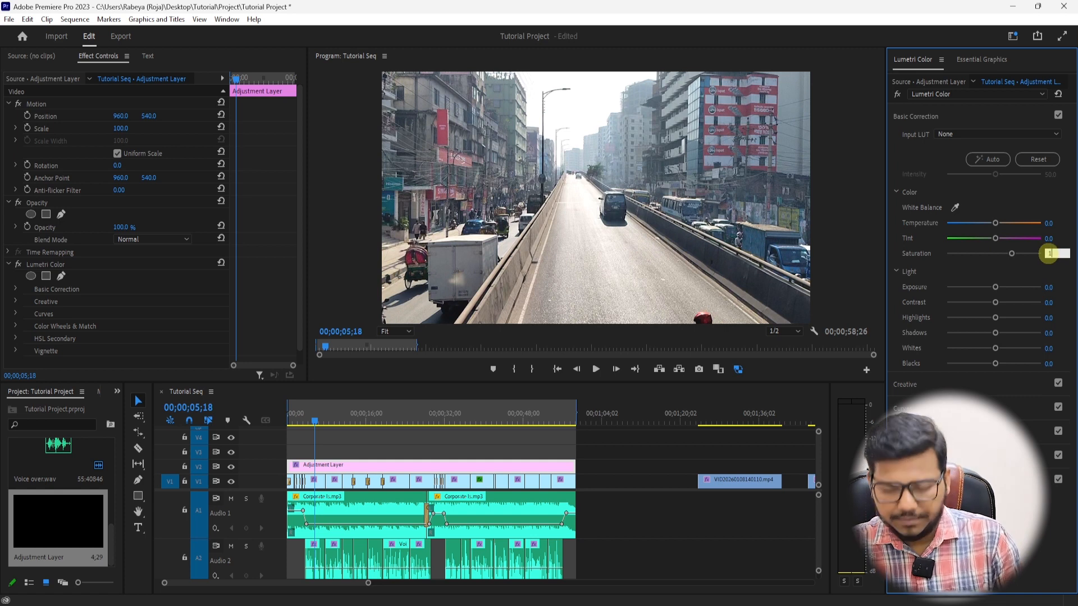
key("Return")
Set the adjustment layer's temperature to 5 and tint to 5, judging the picture at 00;00;10;05.
left_click(339, 420)
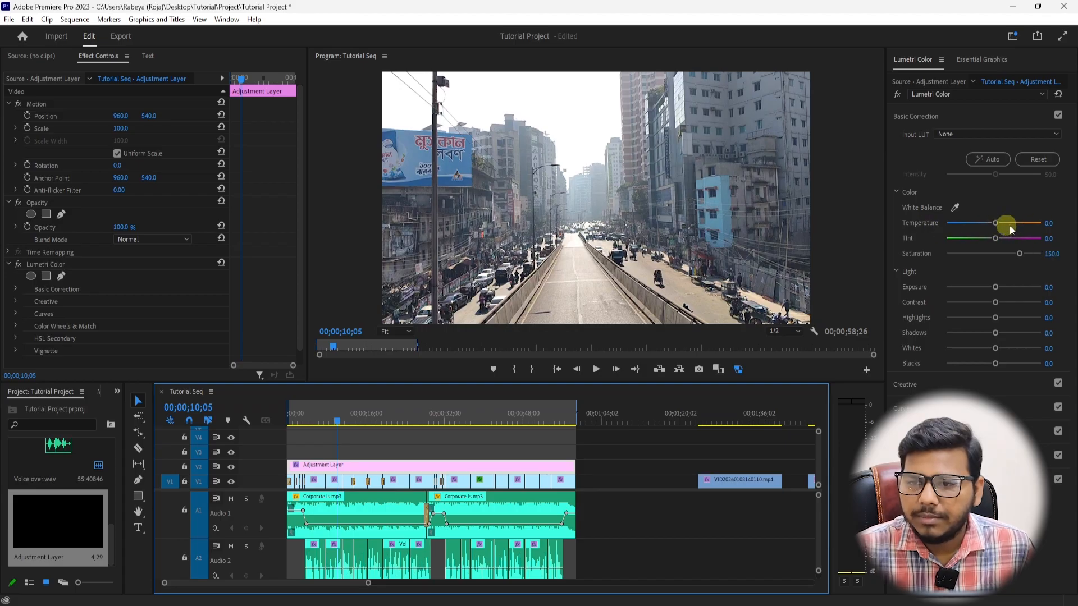
left_click(1049, 223)
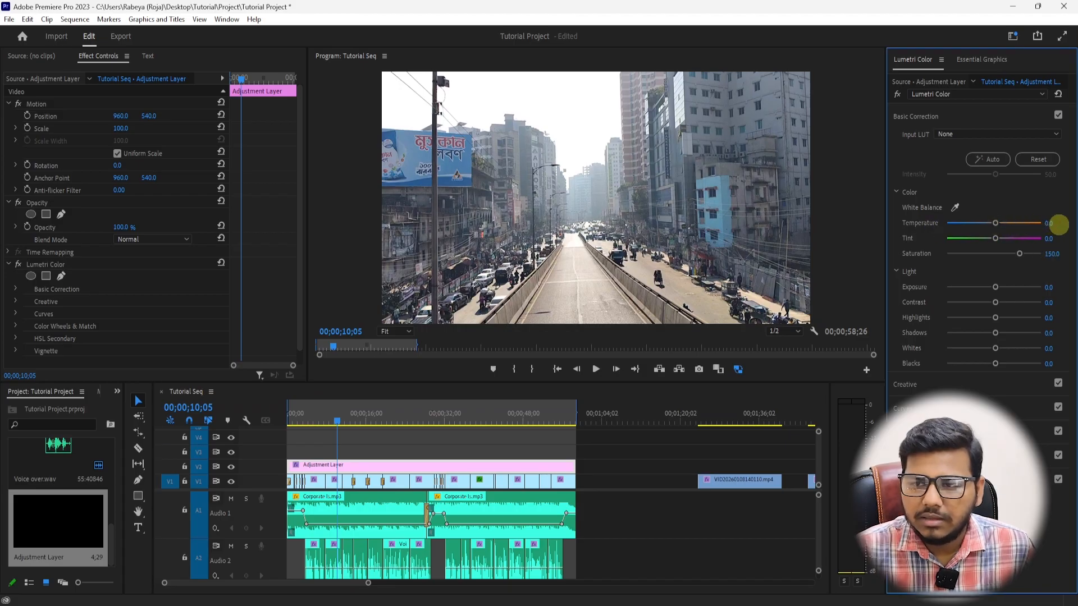
left_click_drag(1058, 224, 1063, 223)
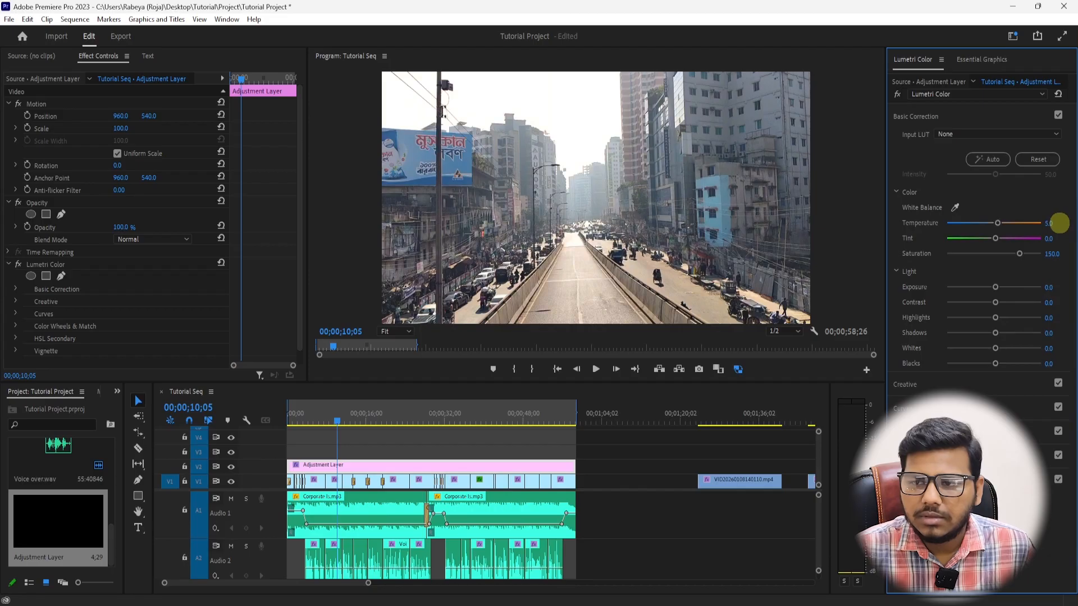
left_click(1048, 239)
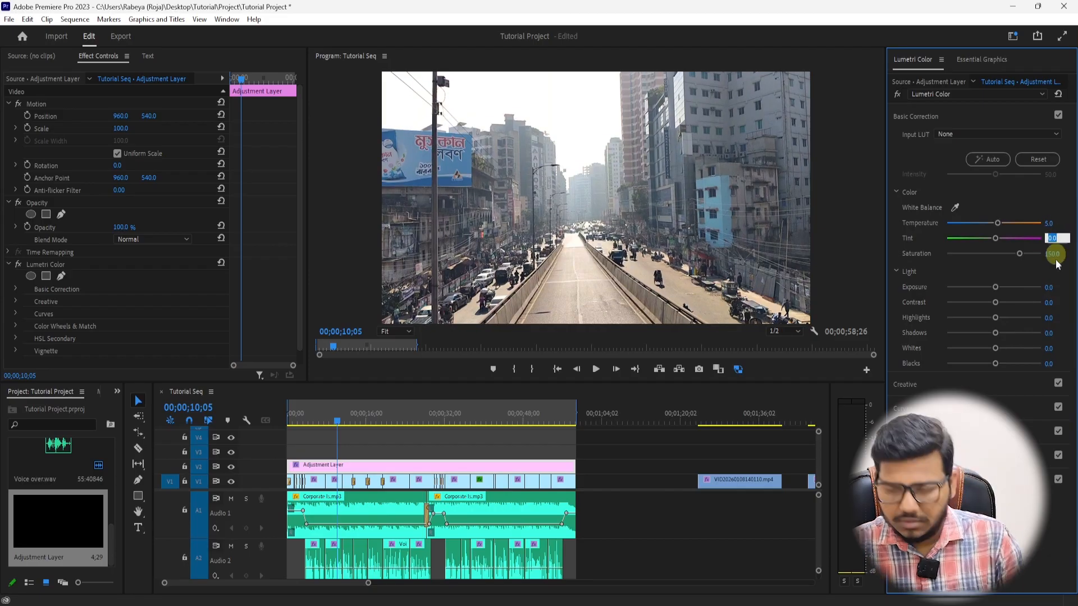
type("5")
key("Return")
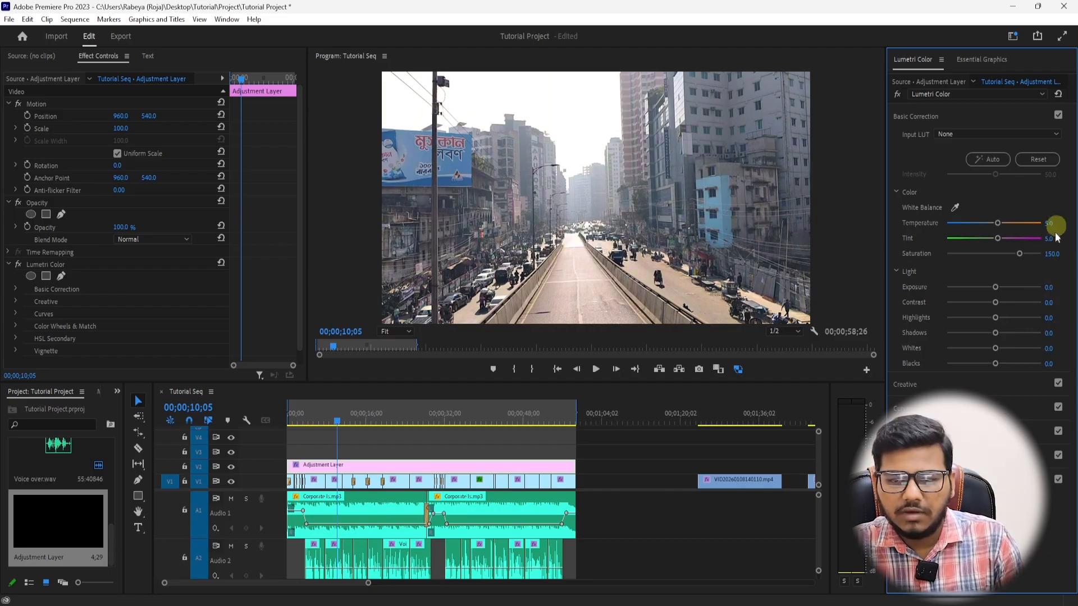
At 00;00;22;22, set exposure to 0.4 and shadows to -19.5, try different whites and blacks, and return those two to 0.
left_click_drag(365, 415, 400, 409)
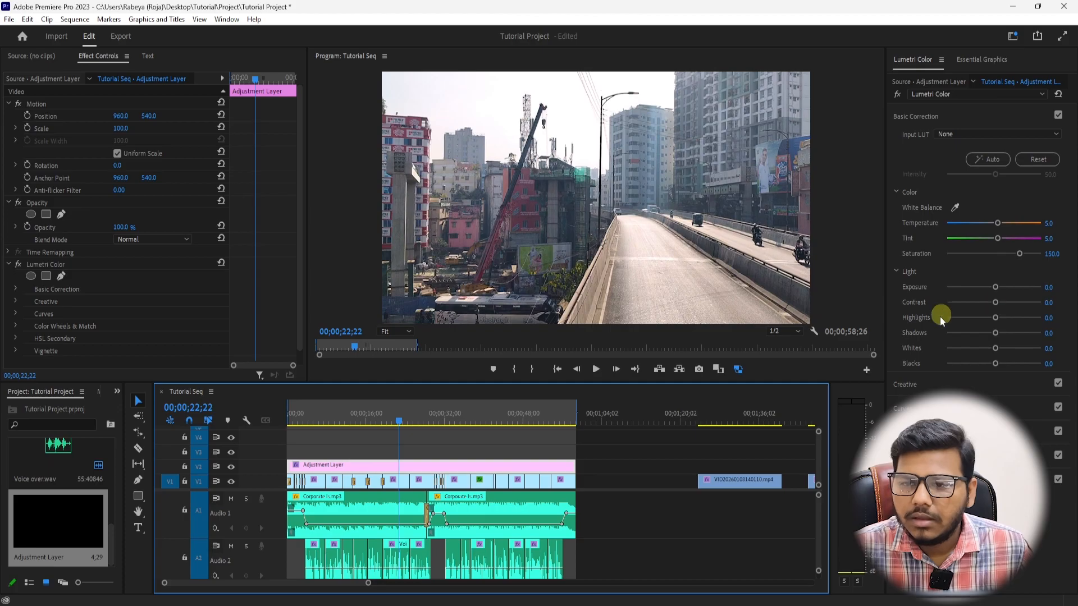
left_click(1049, 288)
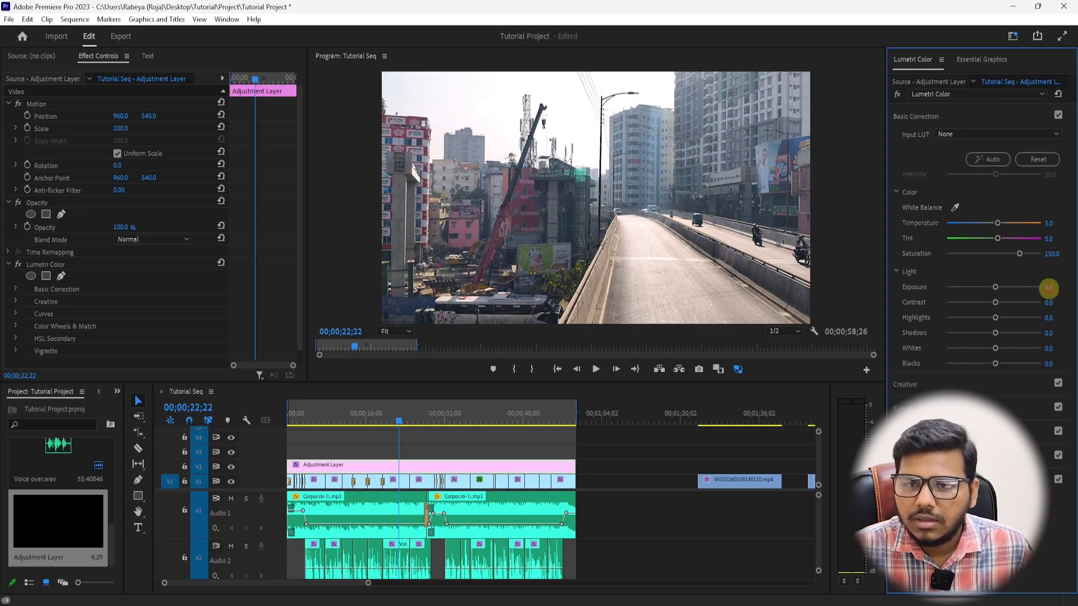
left_click_drag(1050, 288, 1054, 287)
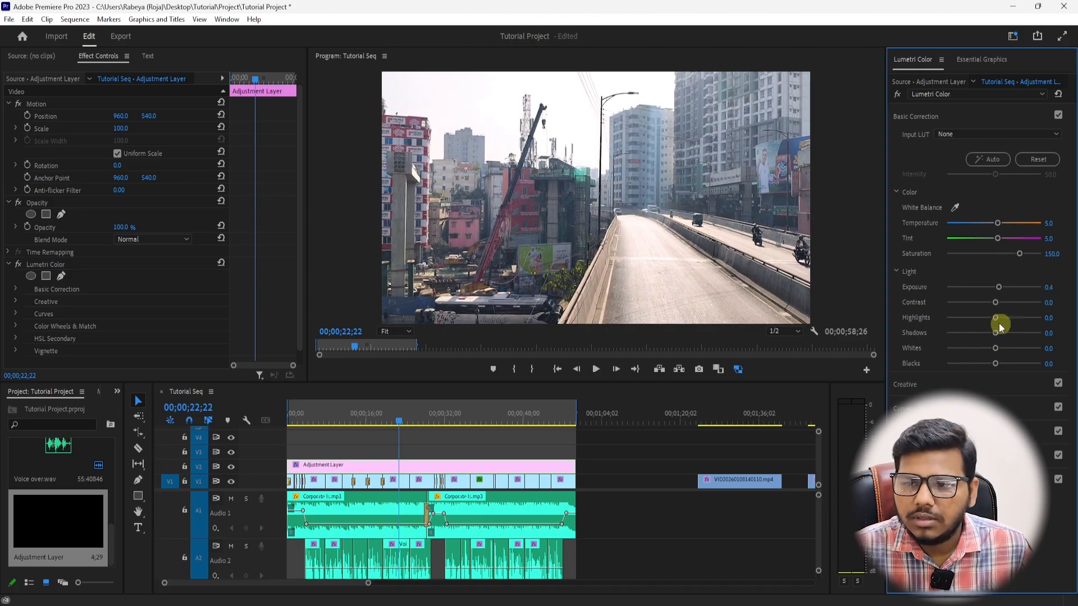
mouse_move(995, 334)
left_mouse_down()
mouse_move(962, 335)
mouse_move(980, 336)
left_mouse_up()
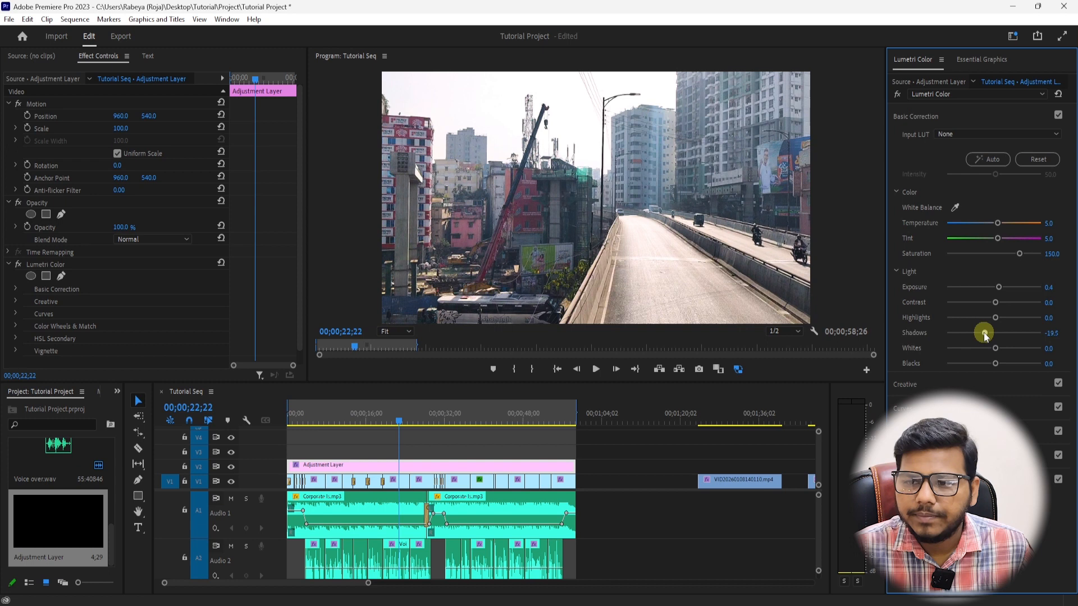
left_click_drag(1001, 350, 1023, 363)
double_click(952, 352)
double_click(1023, 364)
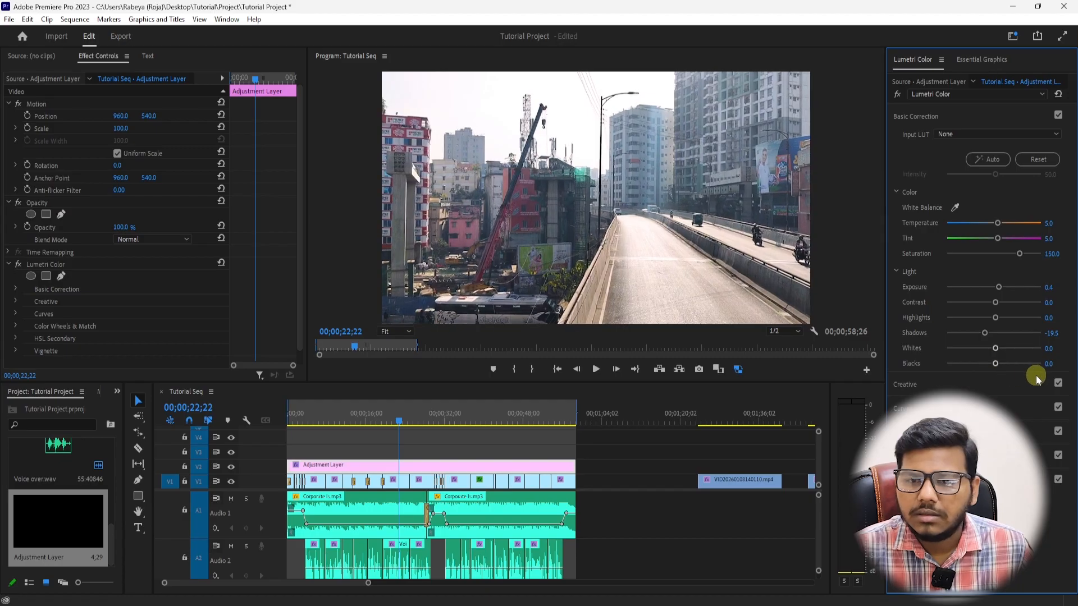
Try the Fuji, Kodak and SL BLEACH creative looks on the adjustment layer and settle on SL CLEAN FUJI A HDR.
left_click(928, 117)
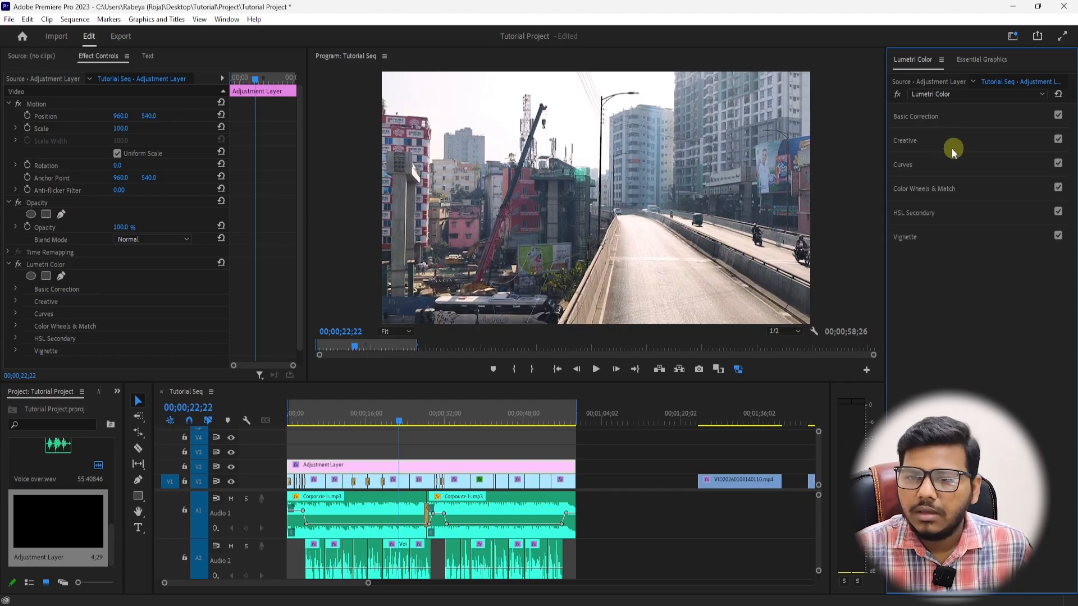
left_click(934, 148)
left_click(958, 160)
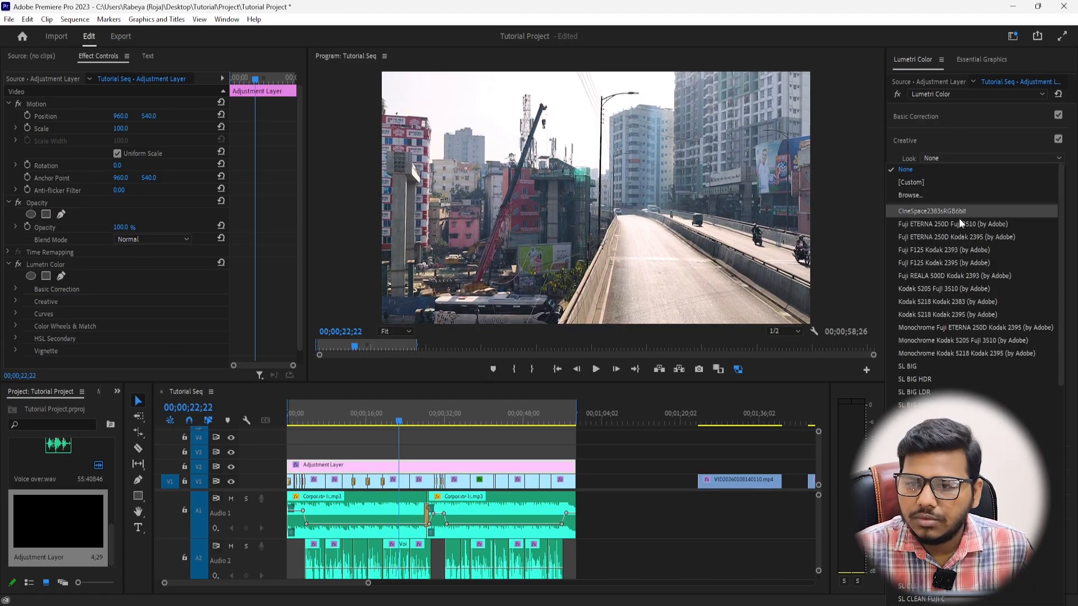
left_click(943, 224)
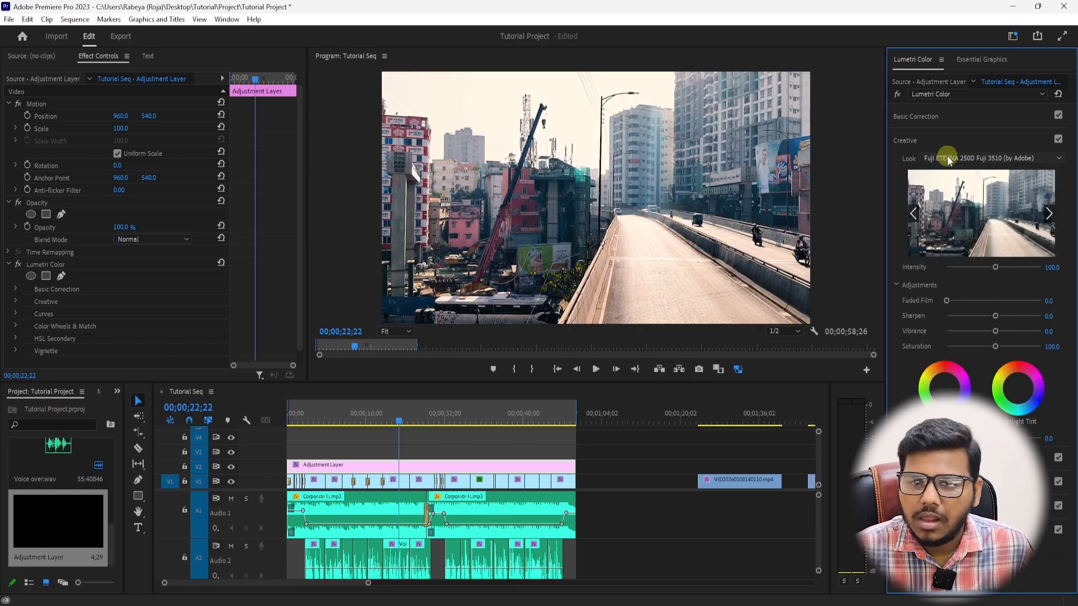
scroll(947, 156, "down", 1)
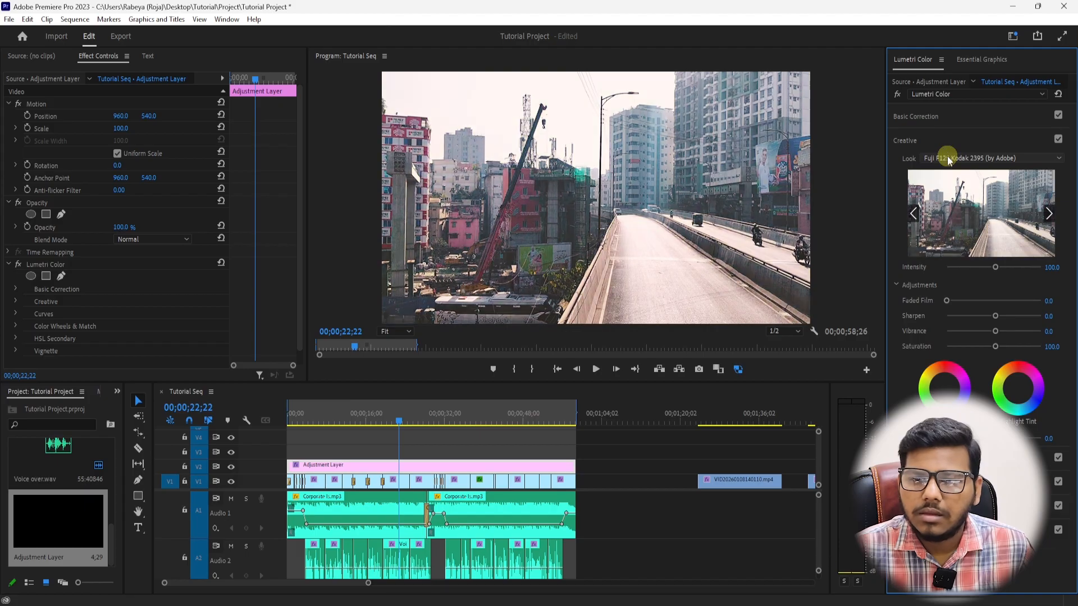
left_click(948, 157)
left_click(935, 276)
left_click(935, 159)
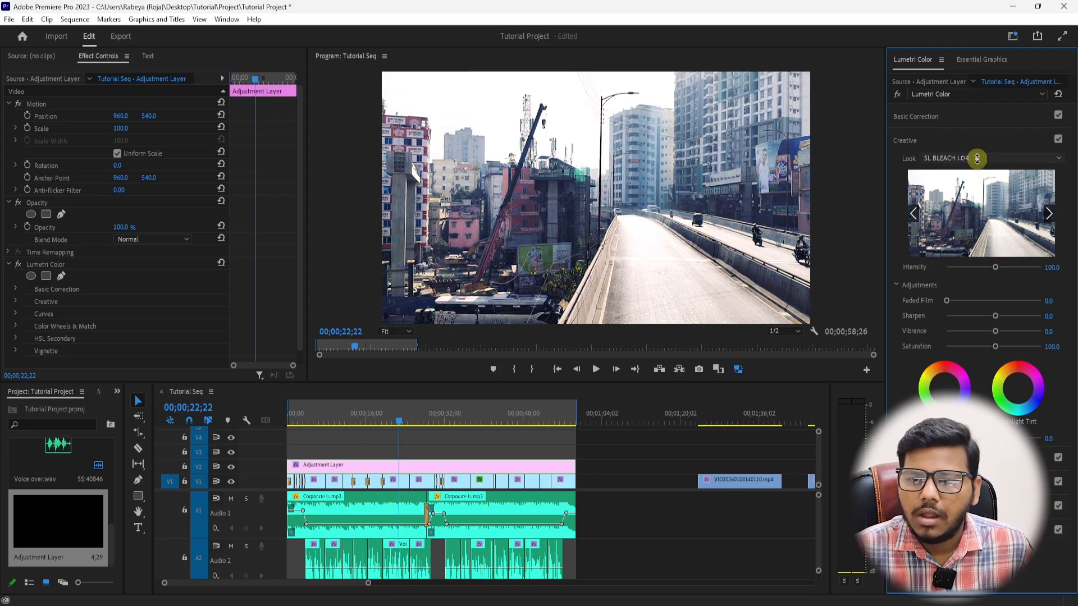
scroll(977, 158, "down", 1)
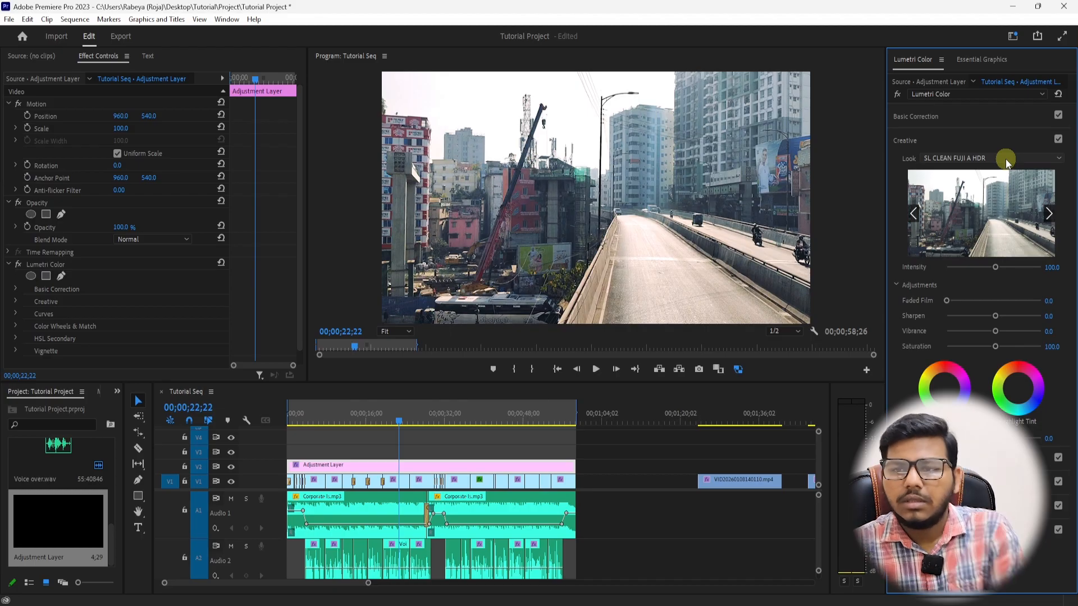
Play the graded sequence from its start to 00;00;04;12 to check the look in motion.
left_click(342, 417)
left_click_drag(332, 420, 288, 434)
key("space")
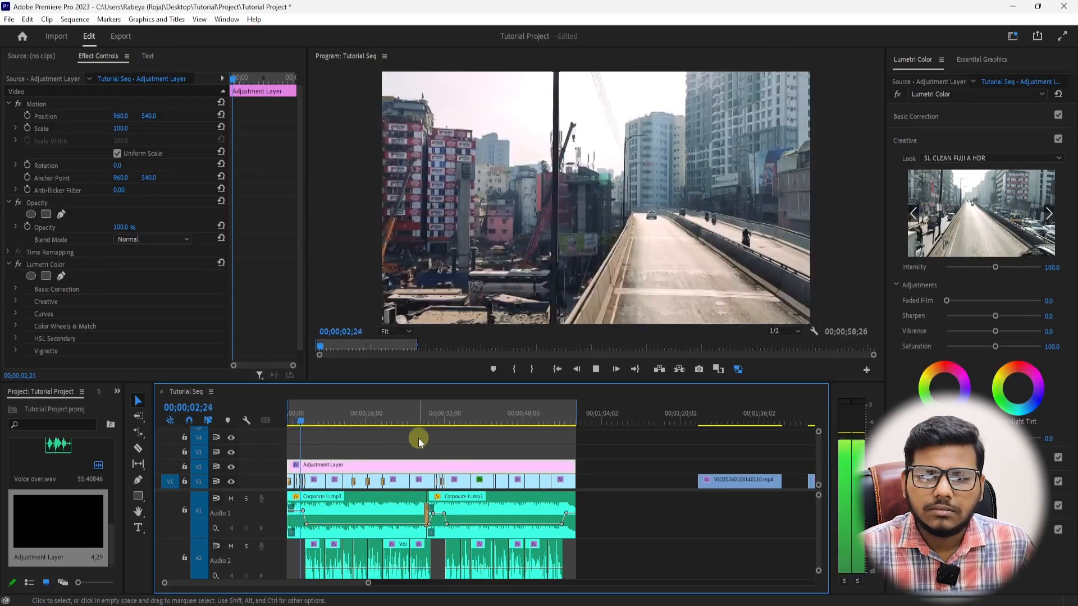
key("space")
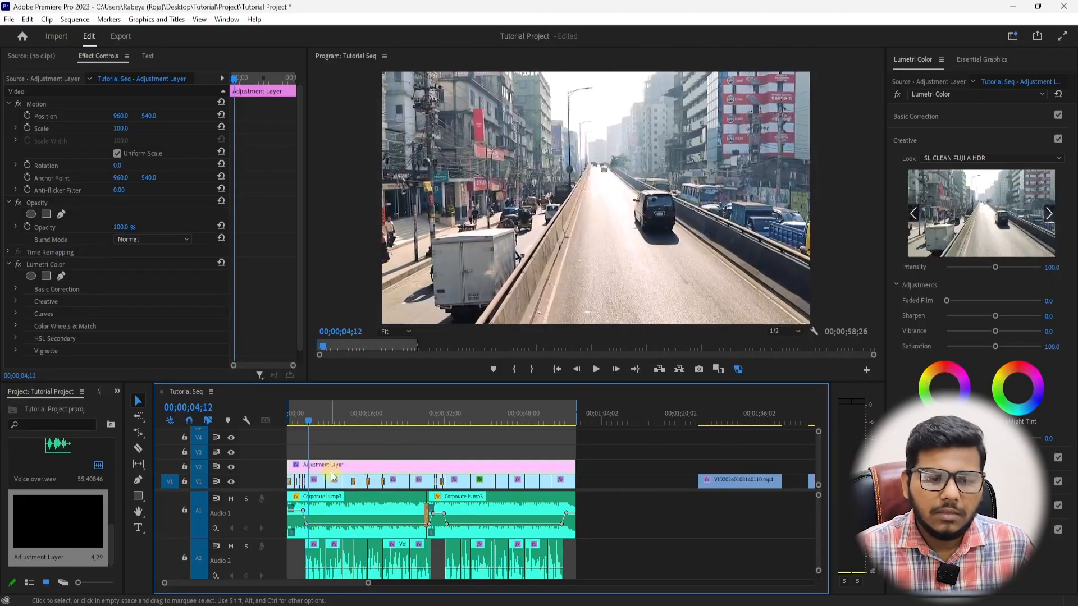
Disable the adjustment layer and compare the ungraded picture with the graded one in an enlarged preview.
right_click(330, 472)
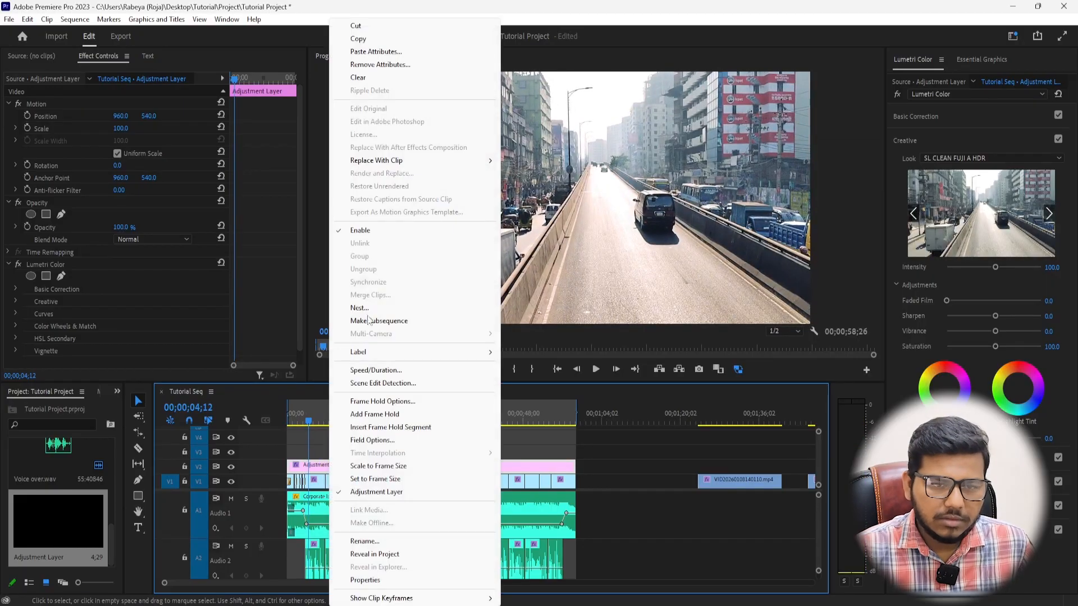
left_click(360, 231)
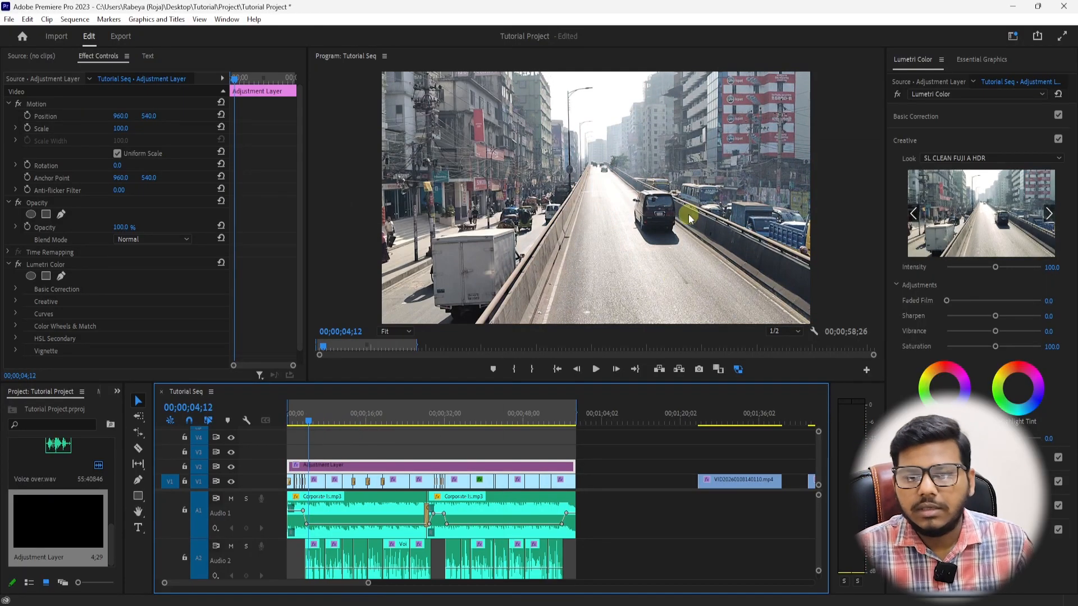
key("grave")
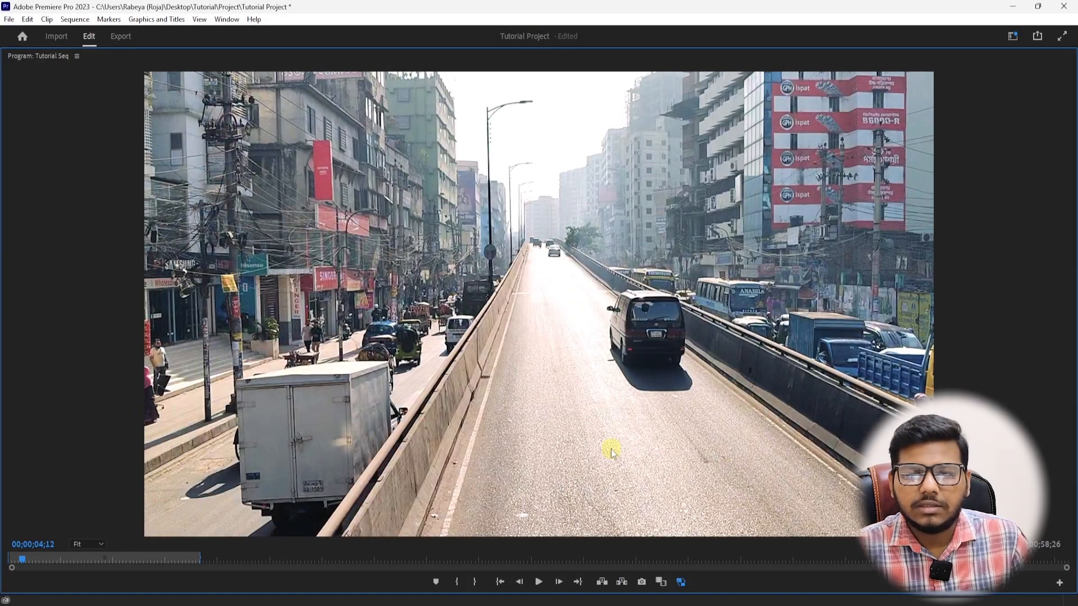
key("grave")
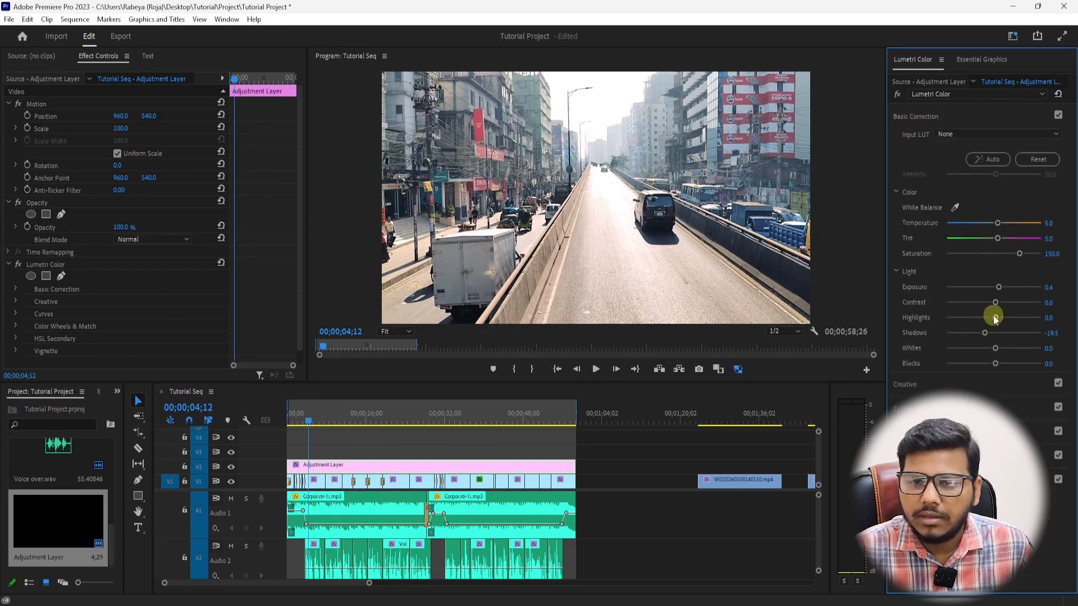
Lower the adjustment layer's highlights to -37.3 and set its shadows to -10.1.
left_click_drag(995, 319, 977, 319)
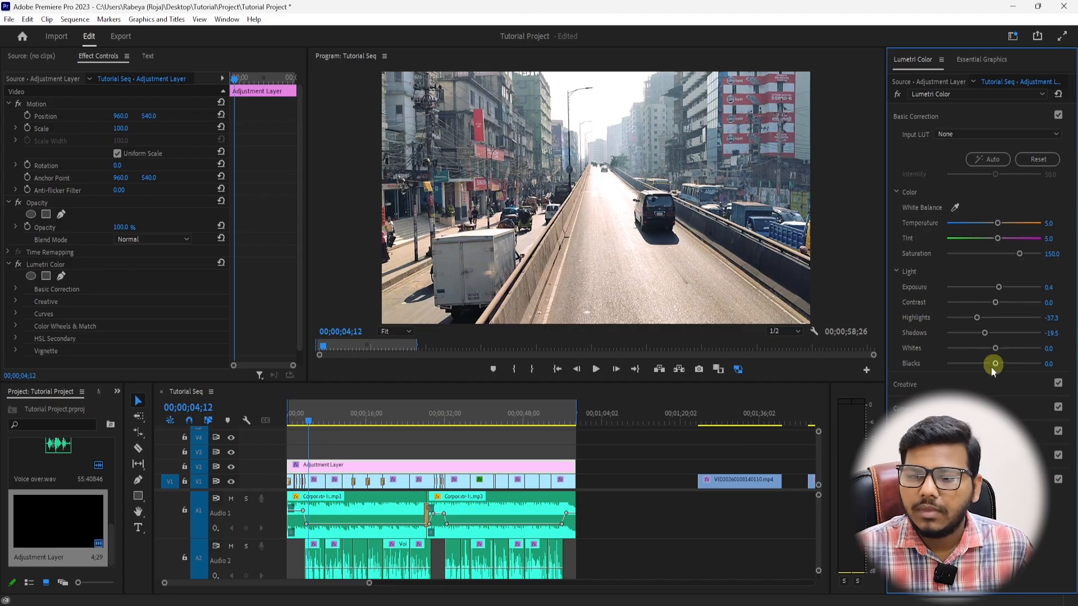
left_click_drag(986, 336, 996, 336)
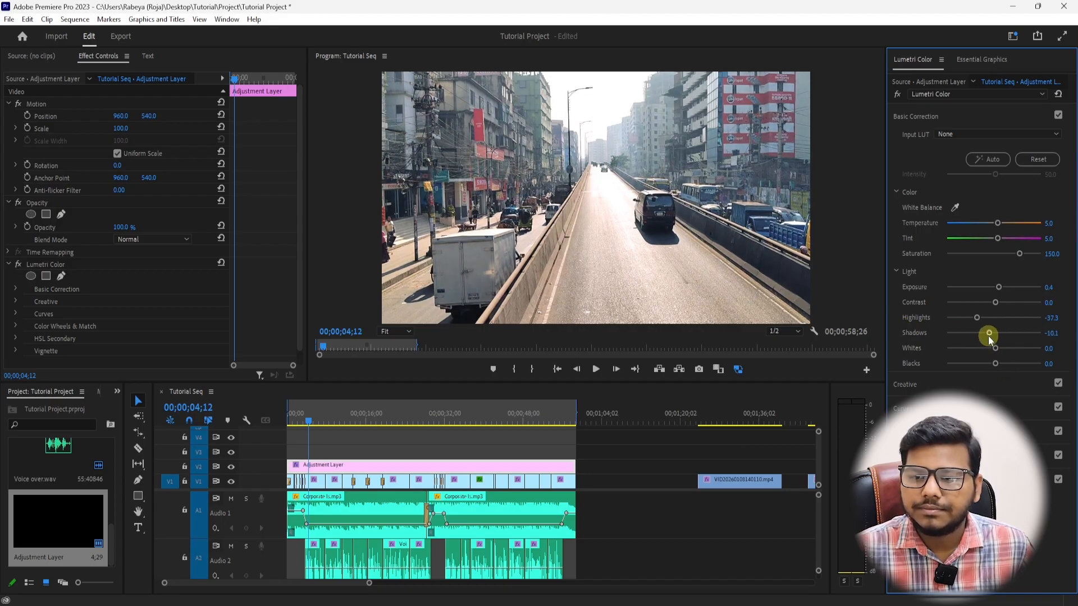
left_click(362, 364)
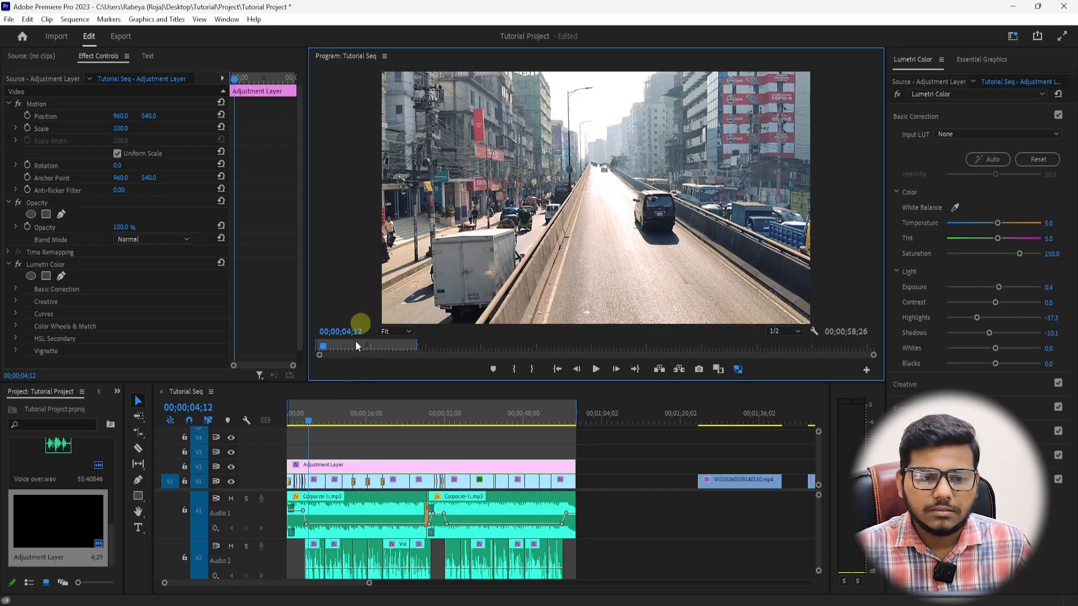
Compare the picture with the adjustment layer switched off in an enlarged preview and play the sequence up to 00;00;23;14.
left_click(322, 466)
key("shift+e")
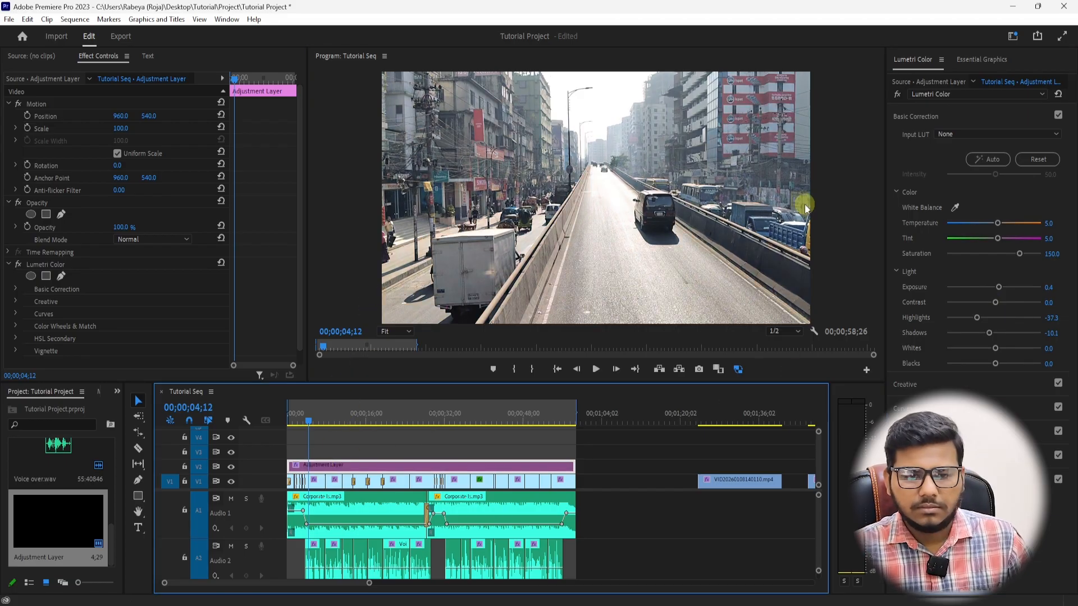
key("grave")
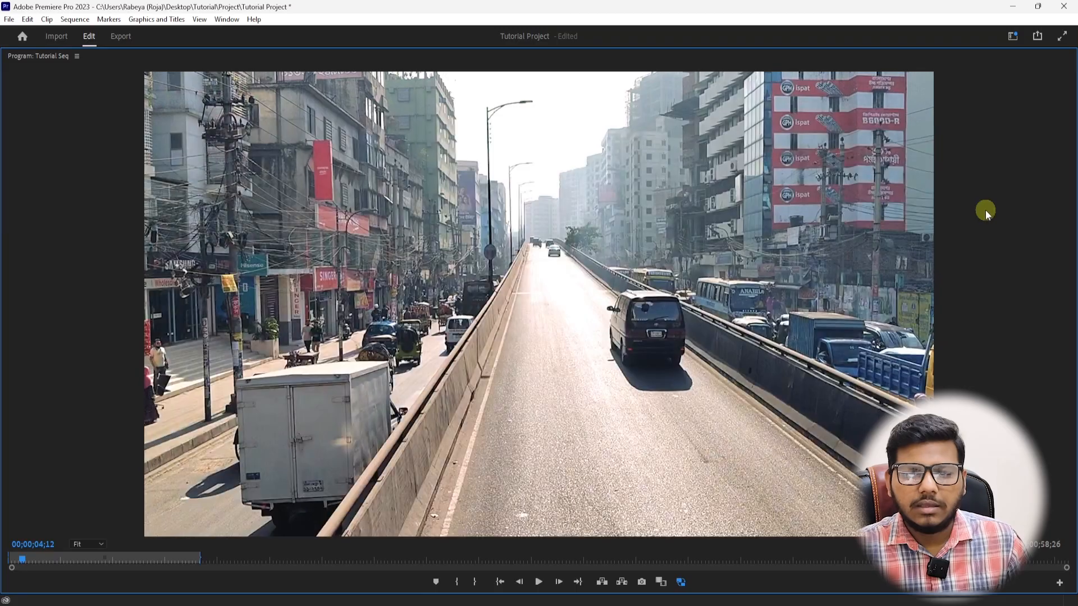
key("space")
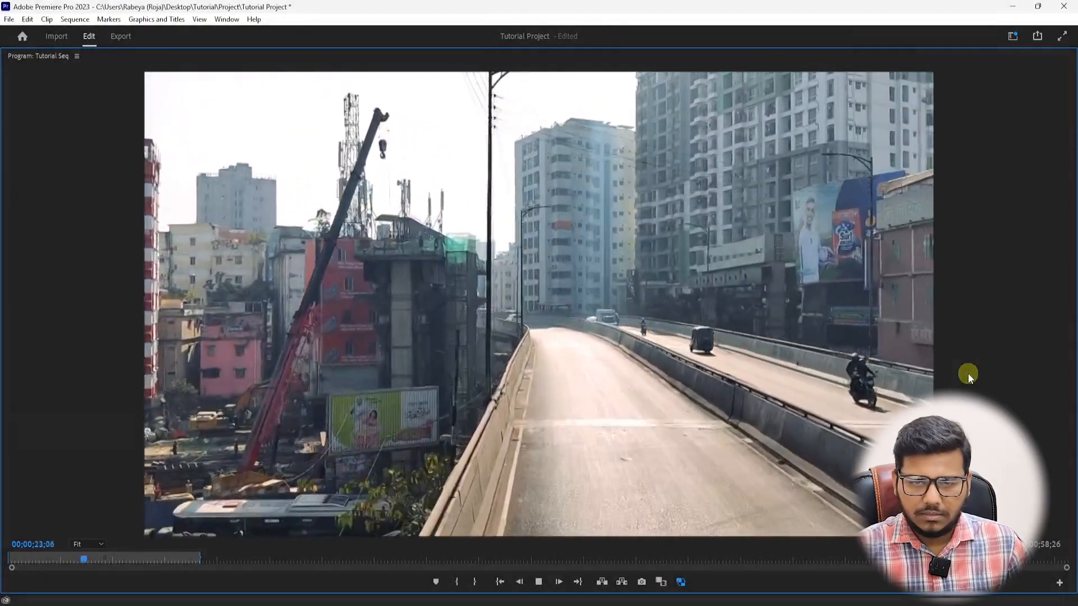
key("space")
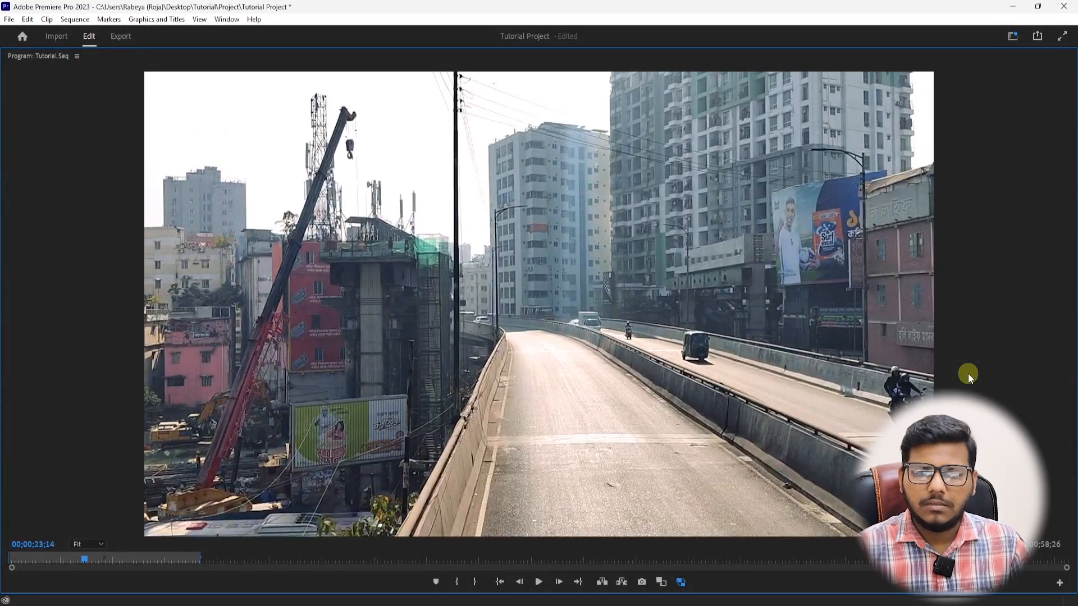
Play the whole graded sequence from 00;00;00;00 past its end in an enlarged preview to review the finished edit.
key("grave")
left_click_drag(317, 420, 238, 416)
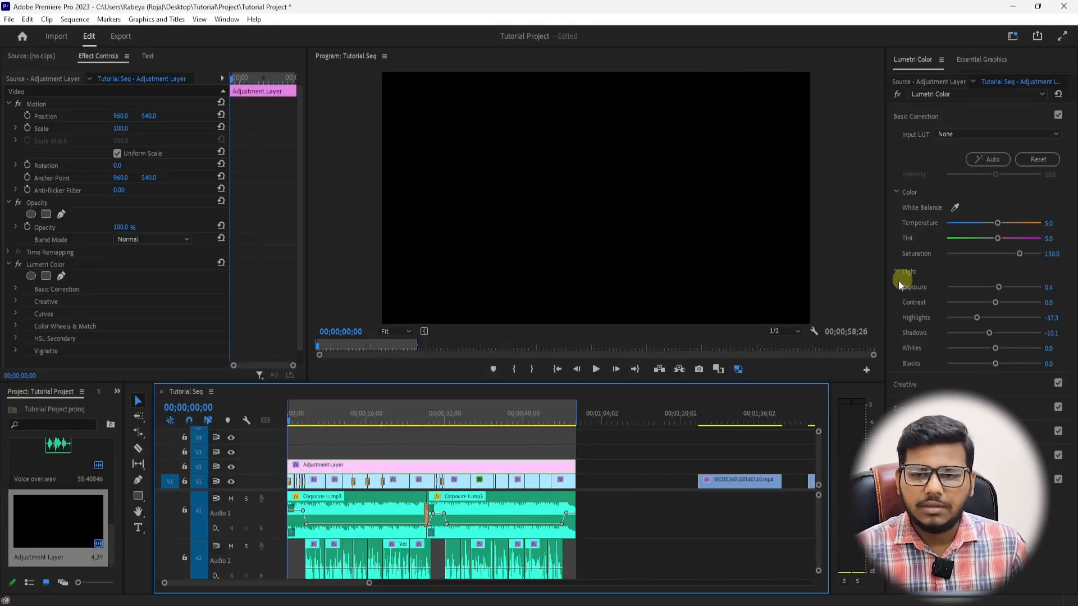
key("grave")
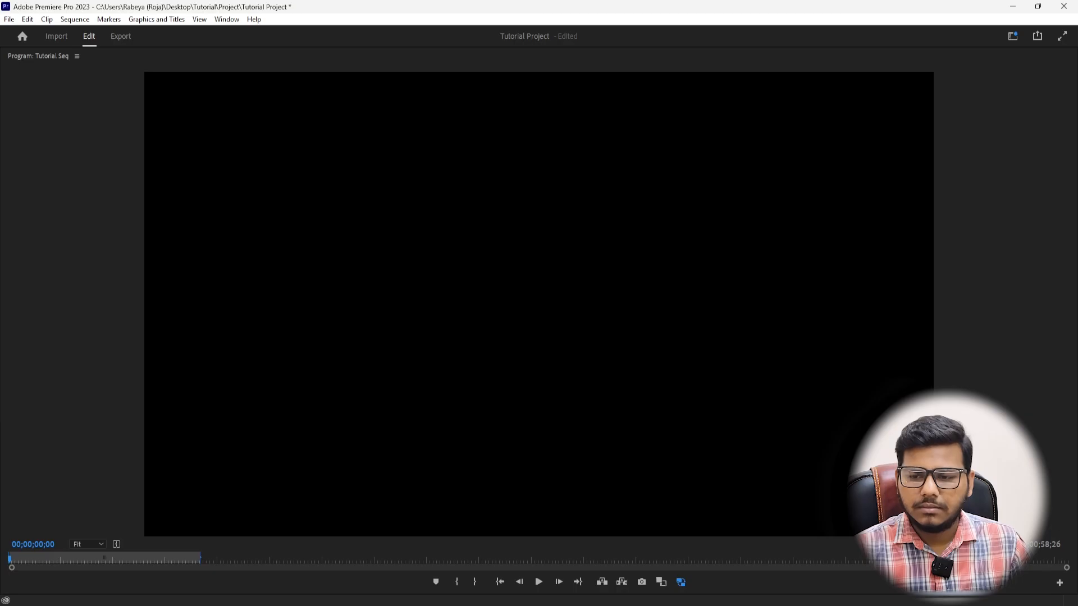
key("space")
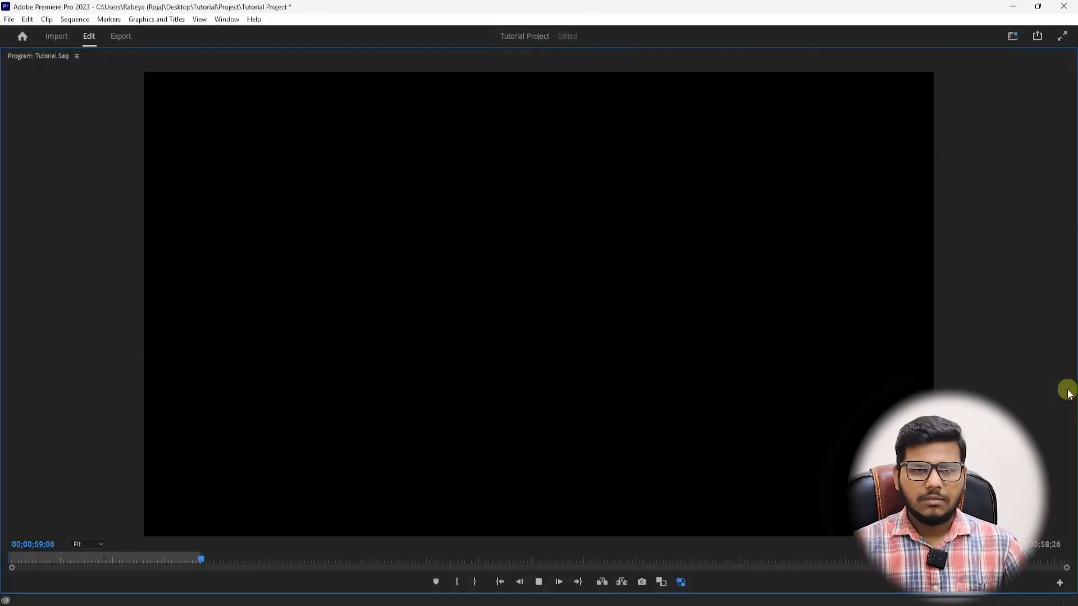
Return the playhead to the sequence start, and move it to 00;00;28;20 to view the graded flyover shot.
left_click(599, 443)
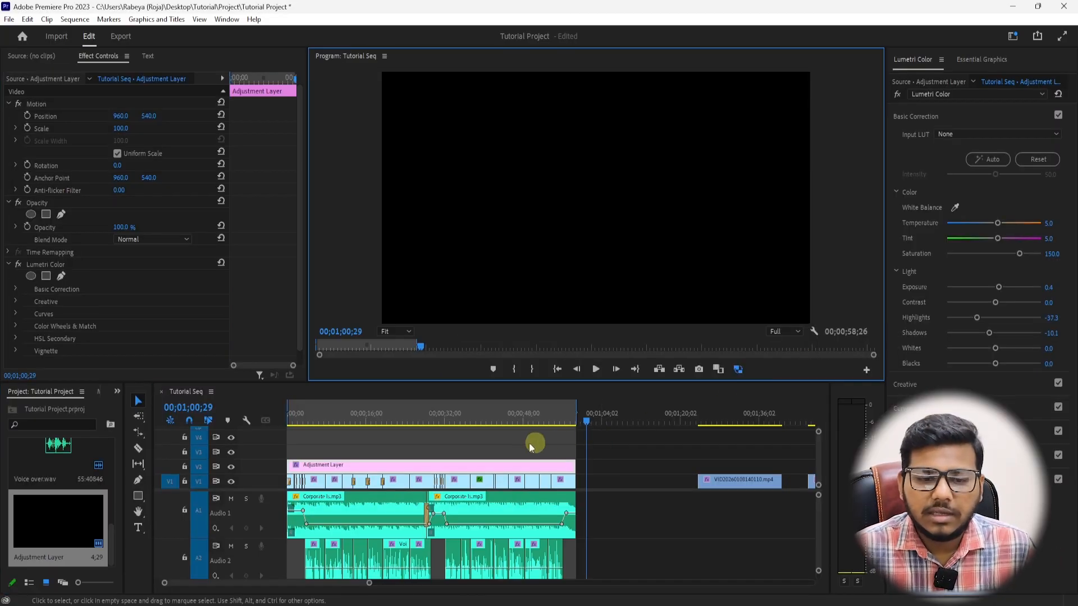
left_click_drag(325, 423, 254, 428)
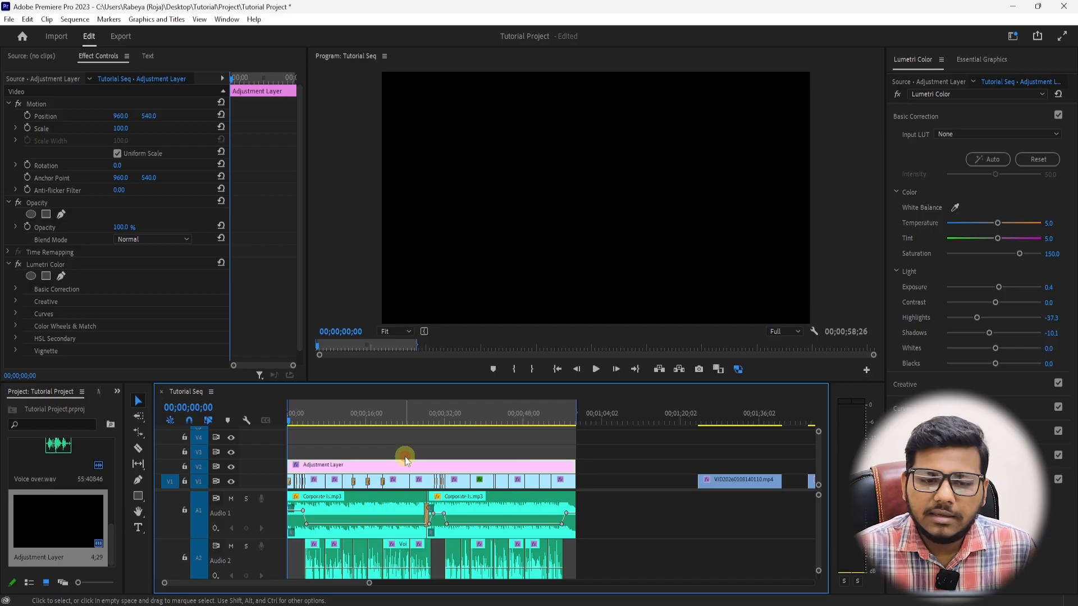
left_click(428, 420)
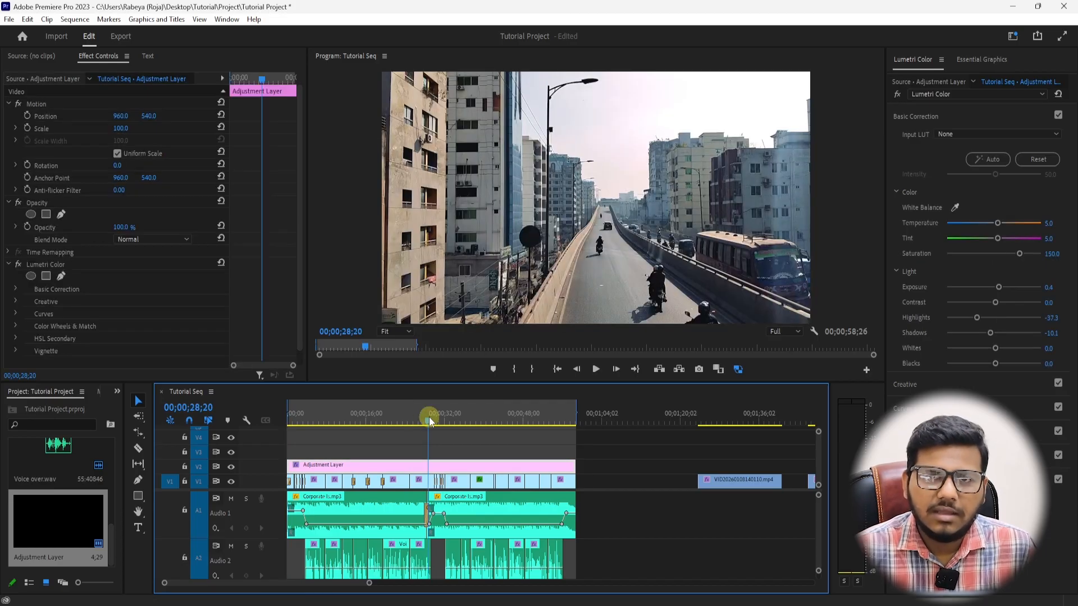